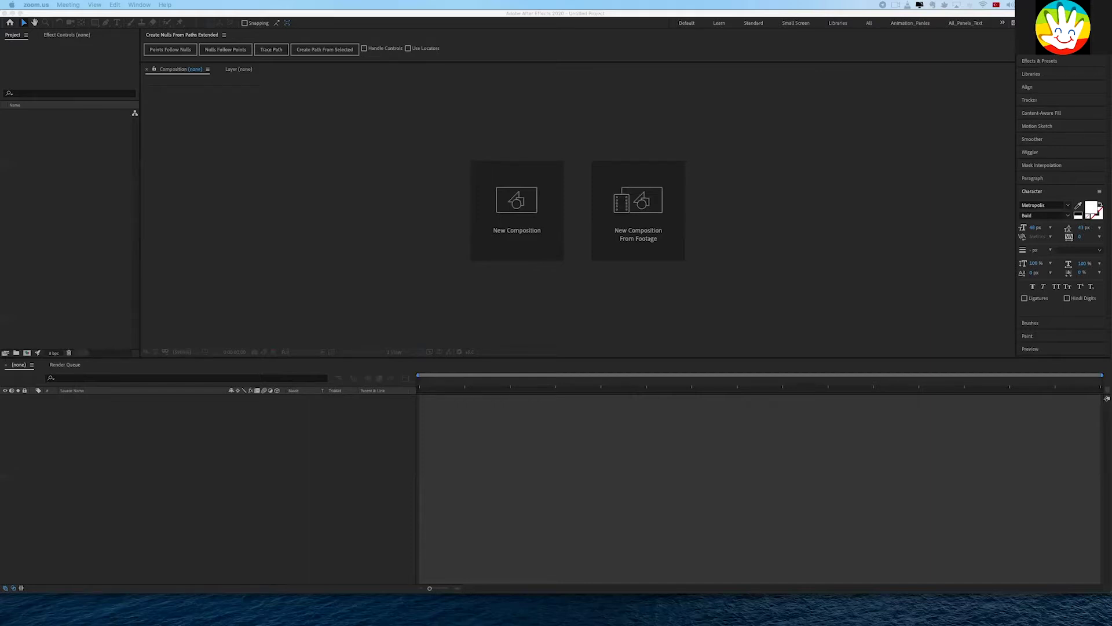
- Start a new composition from the Project panel using the HDV 1080 29.97 preset
{"action": "left_click", "coordinate": [960, 327]}
{"action": "left_click", "coordinate": [56, 169]}
{"action": "right_click", "coordinate": [55, 169]}
{"action": "left_click", "coordinate": [65, 174]}
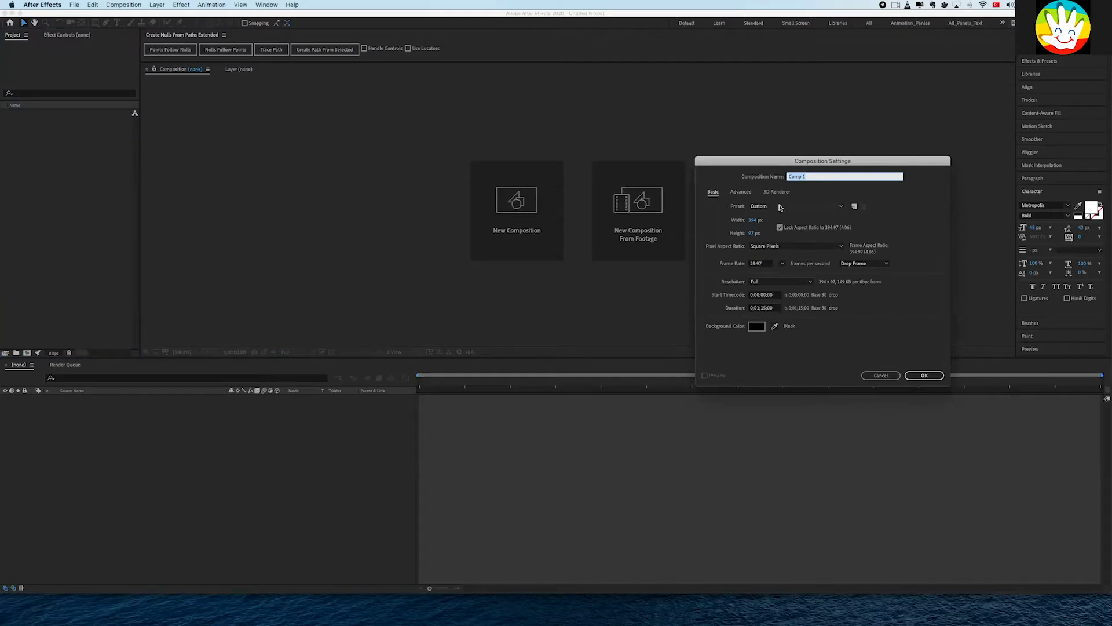
{"action": "left_click", "coordinate": [795, 206]}
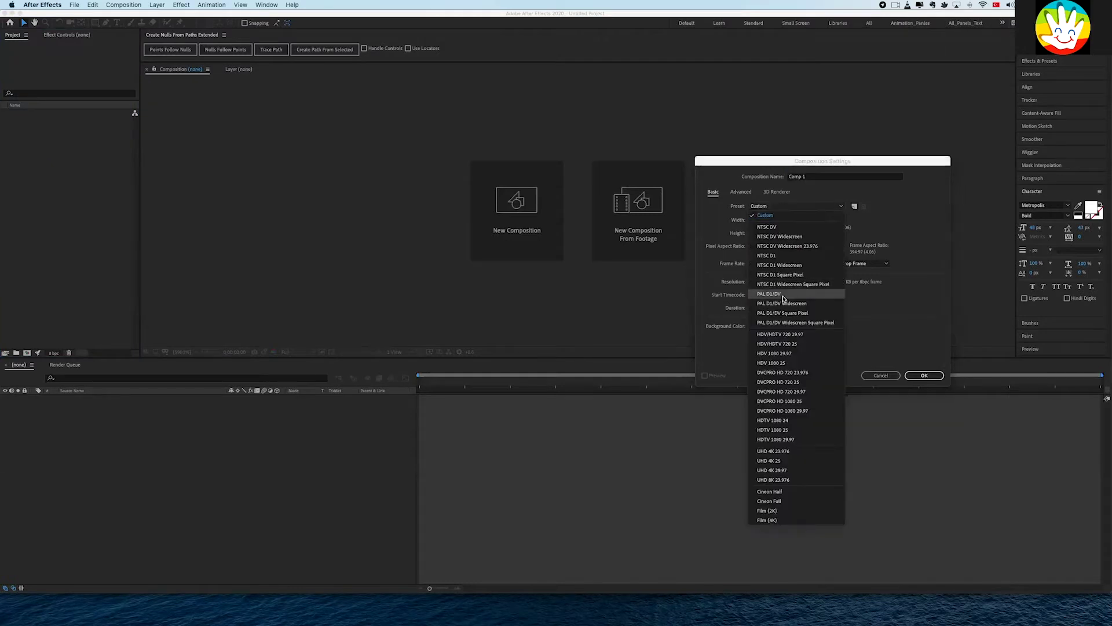
{"action": "left_click", "coordinate": [788, 353]}
- Unlock the aspect ratio and make Comp 1 1080 wide by 1920 high
{"action": "left_click", "coordinate": [756, 220]}
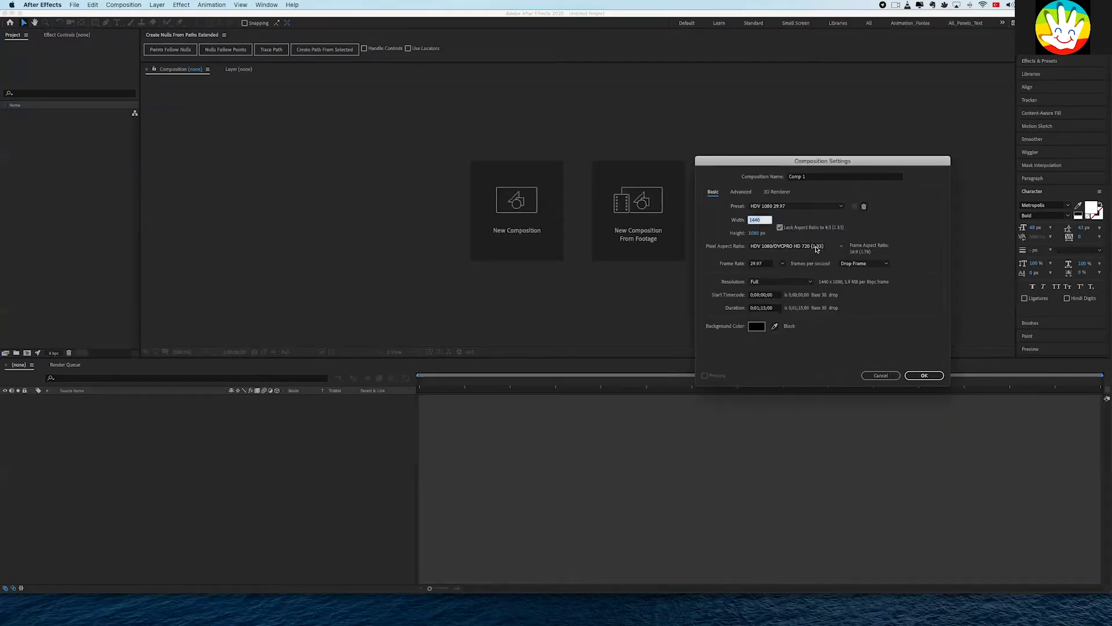
{"action": "type", "text": "1920"}
{"action": "left_click", "coordinate": [780, 227]}
{"action": "left_click", "coordinate": [758, 233]}
{"action": "type", "text": "1080"}
{"action": "left_click", "coordinate": [755, 220]}
{"action": "type", "text": "1080"}
{"action": "key", "text": "Tab"}
{"action": "type", "text": "1920"}
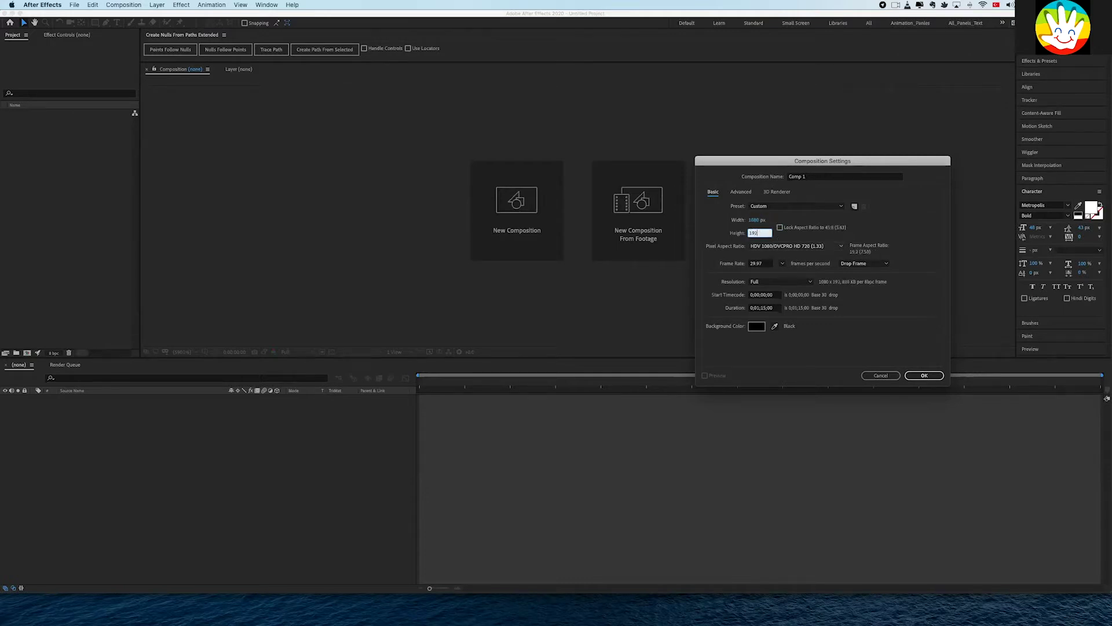
{"action": "key", "text": "Return"}
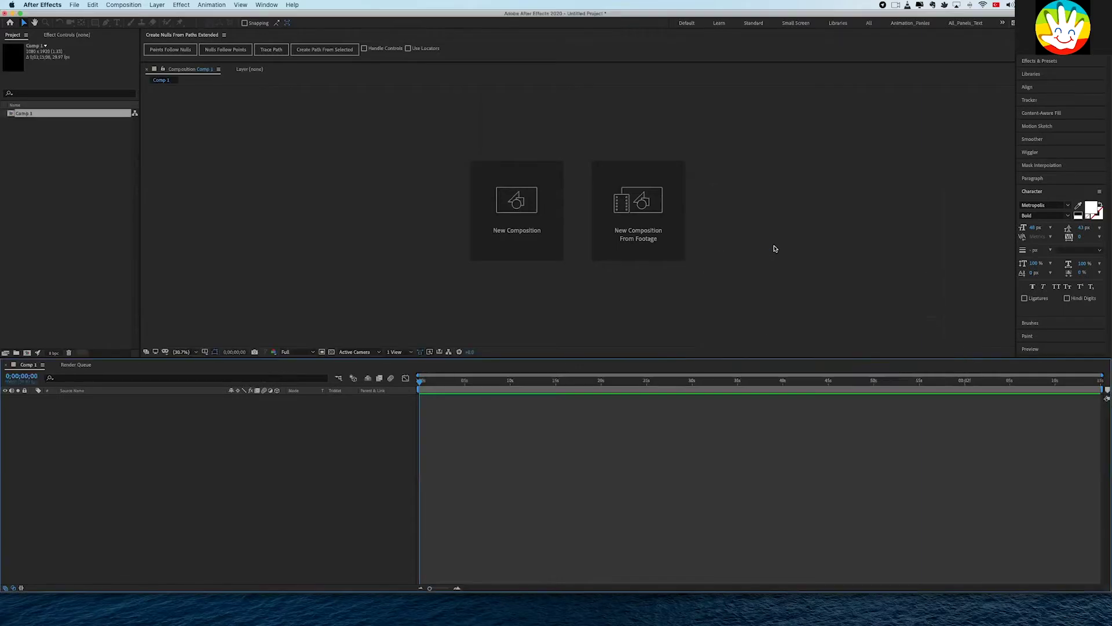
- Zoom in on the Comp 1 frame and give the composition viewer more room
{"action": "key", "text": "period"}
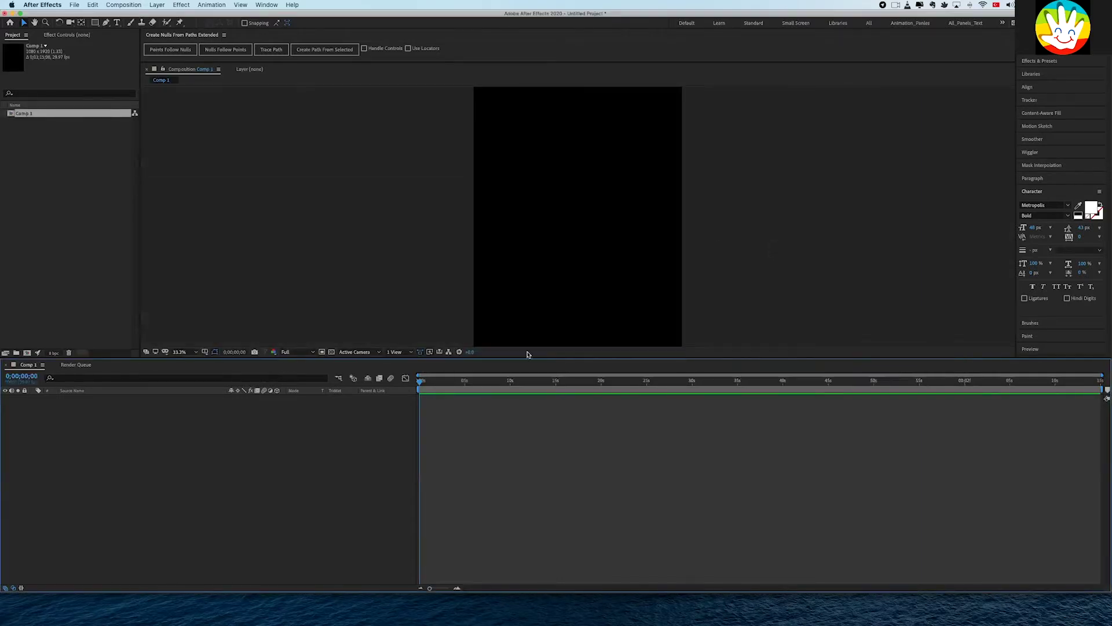
{"action": "left_click_drag", "start_coordinate": [511, 360], "coordinate": [511, 426]}
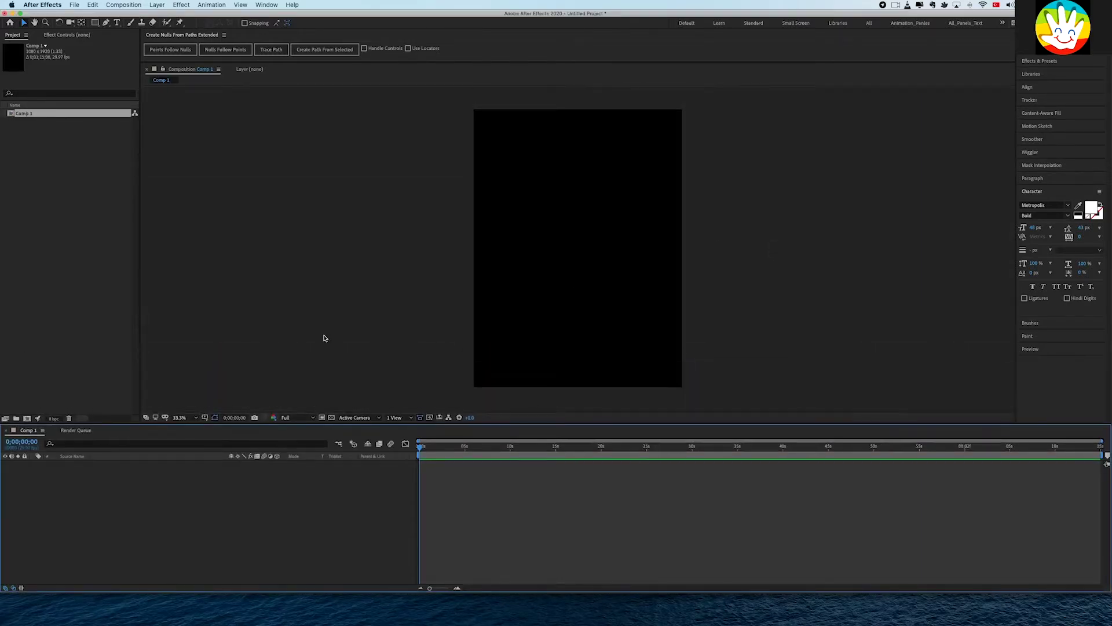
{"action": "right_click", "coordinate": [45, 199]}
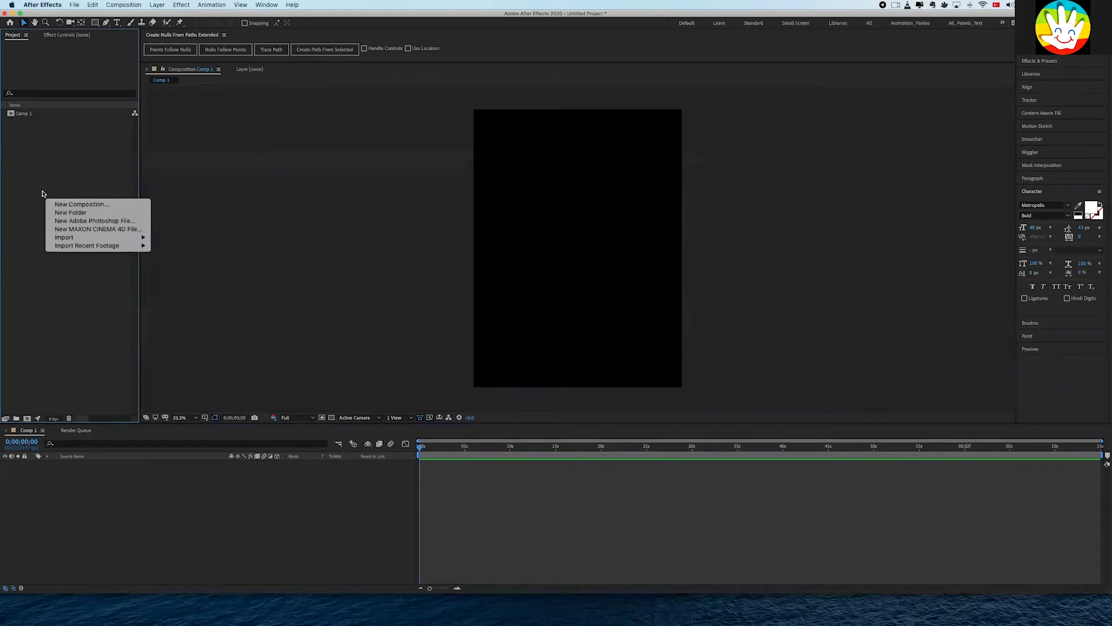
{"action": "left_click", "coordinate": [87, 162]}
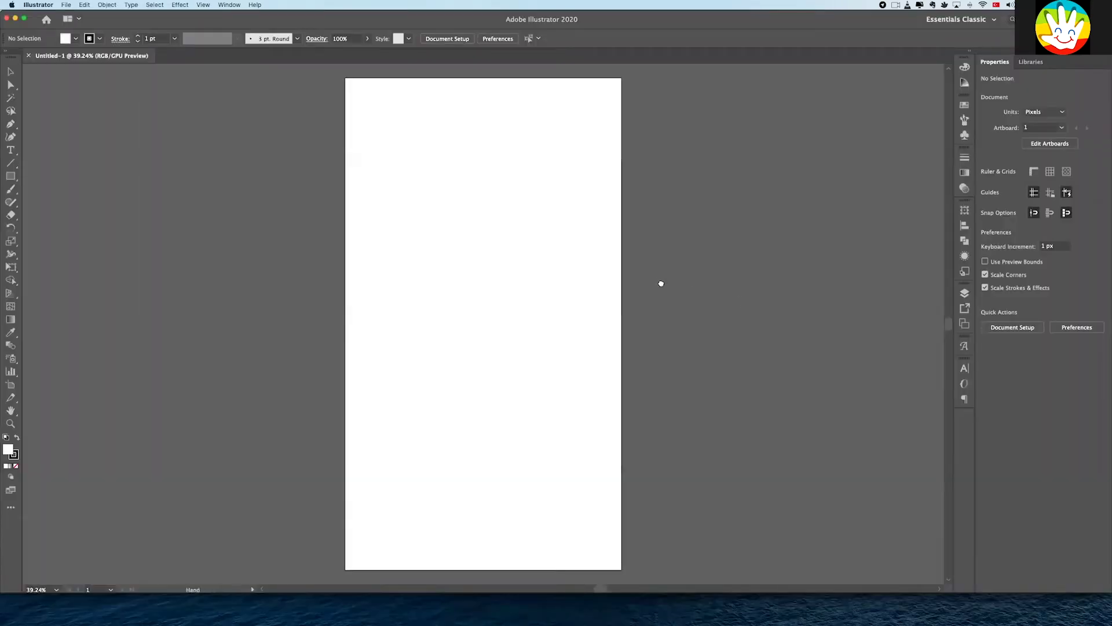
- Pan the blank Untitled-1 portrait artboard slightly left into view
{"action": "left_click_drag", "start_coordinate": [705, 284], "coordinate": [644, 281]}
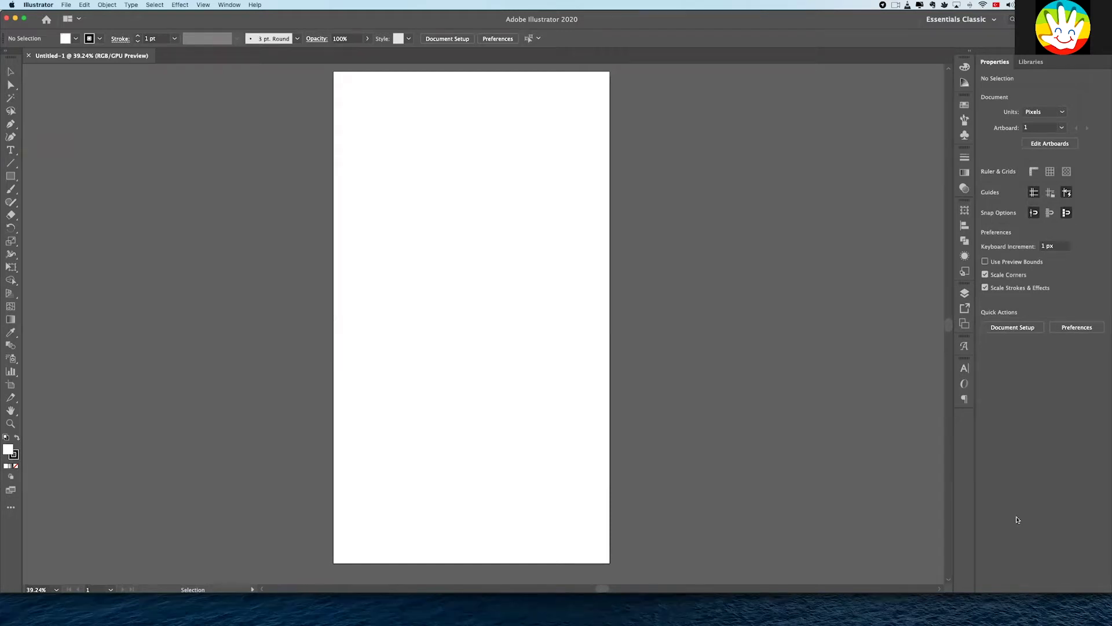
{"action": "left_click", "coordinate": [15, 182]}
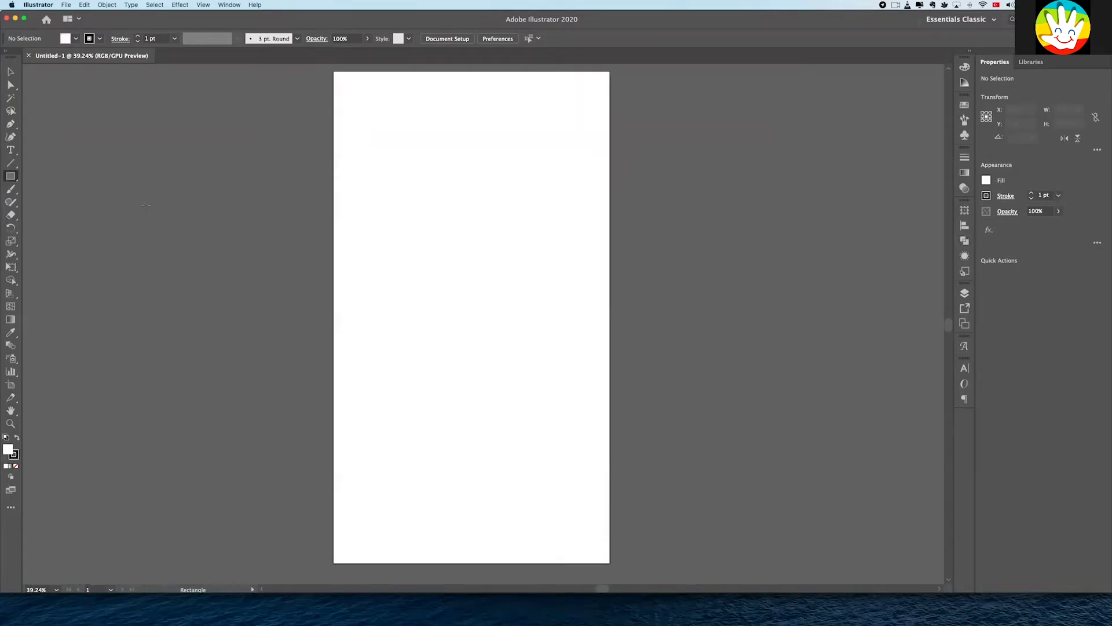
- Place a sample text object near the artboard centre with the Type tool
{"action": "left_click", "coordinate": [11, 189]}
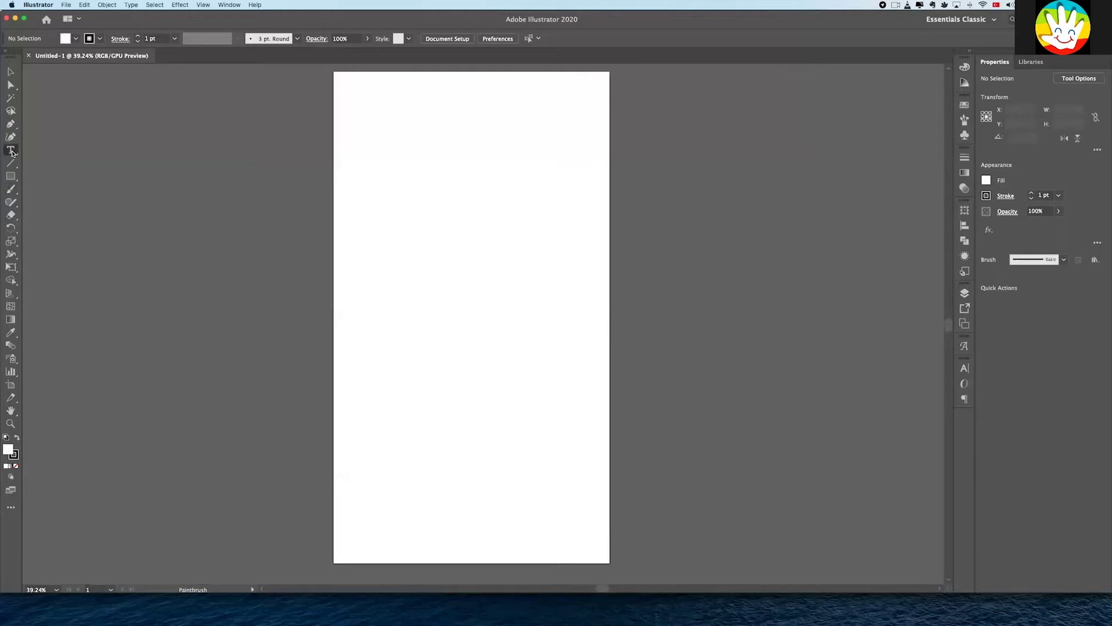
{"action": "left_click", "coordinate": [12, 152]}
{"action": "left_click", "coordinate": [10, 86]}
{"action": "left_click", "coordinate": [11, 150]}
{"action": "left_click", "coordinate": [449, 256]}
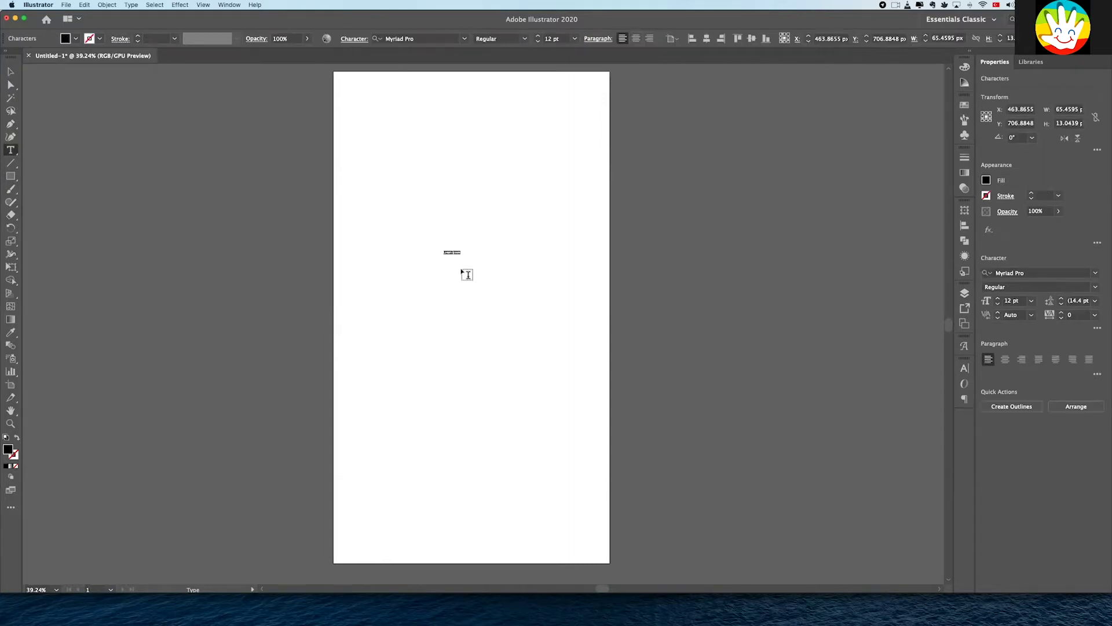
{"action": "type", "text": "ane Doe"}
{"action": "key", "text": "Escape"}
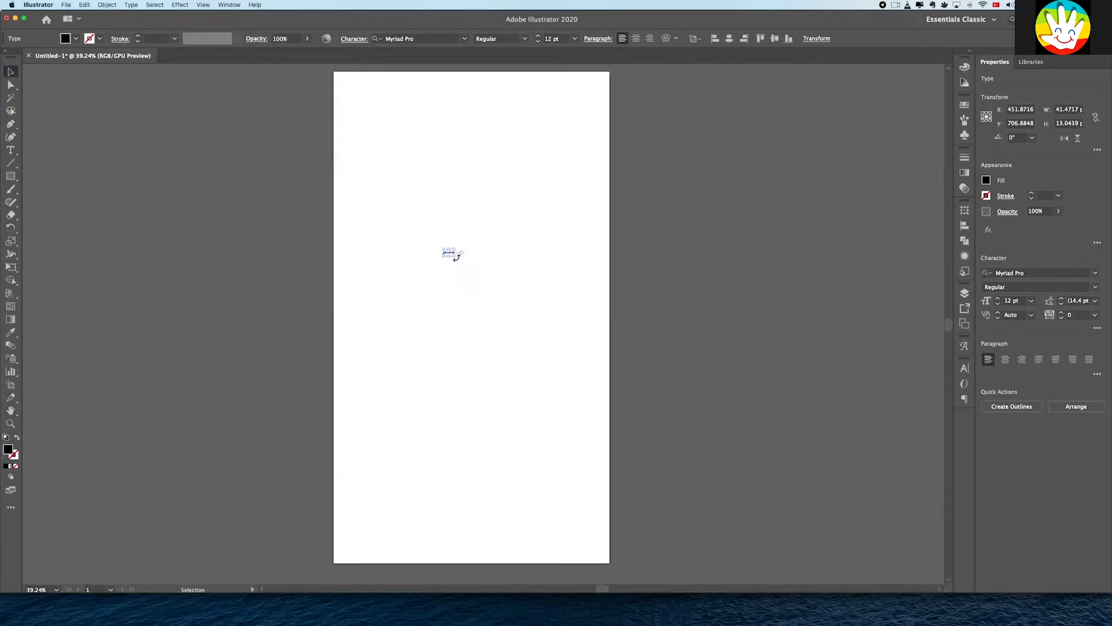
- Enlarge the sample text to about 204 pt and move it down the artboard
{"action": "left_click_drag", "start_coordinate": [457, 258], "coordinate": [609, 330]}
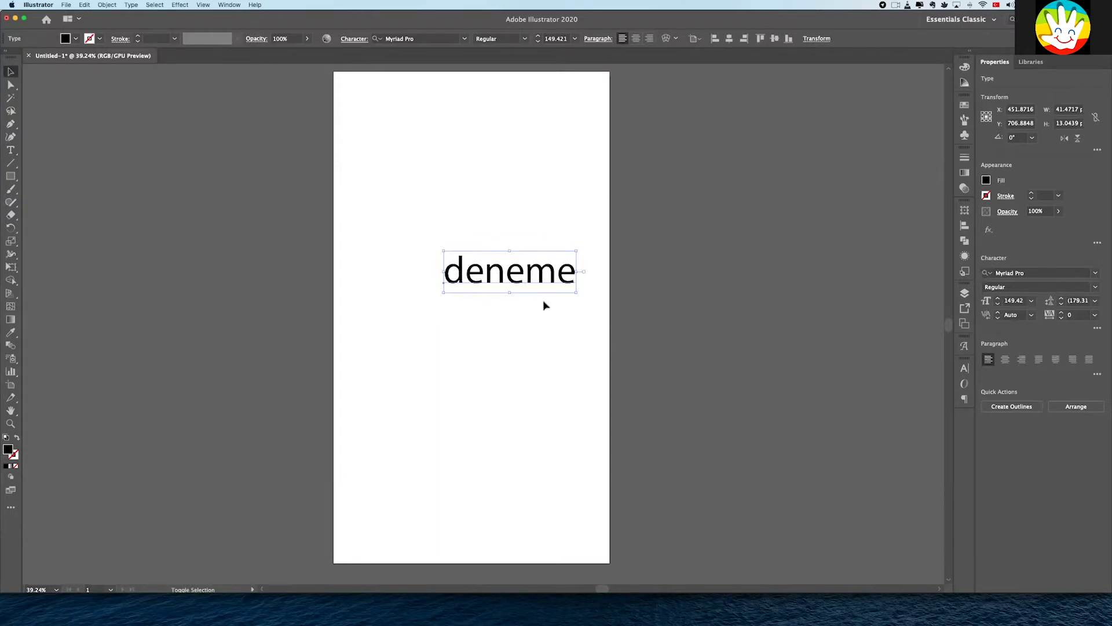
{"action": "left_click_drag", "start_coordinate": [526, 278], "coordinate": [551, 313]}
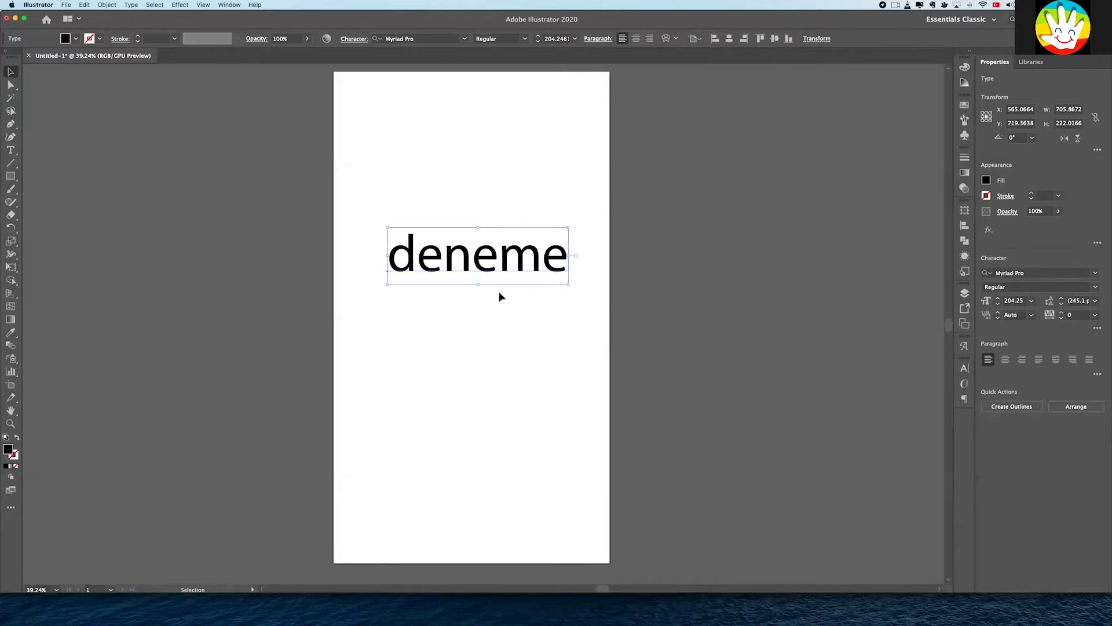
{"action": "mouse_move", "coordinate": [500, 266]}
{"action": "left_mouse_down"}
{"action": "mouse_move", "coordinate": [513, 297]}
{"action": "mouse_move", "coordinate": [558, 318]}
{"action": "left_mouse_up"}
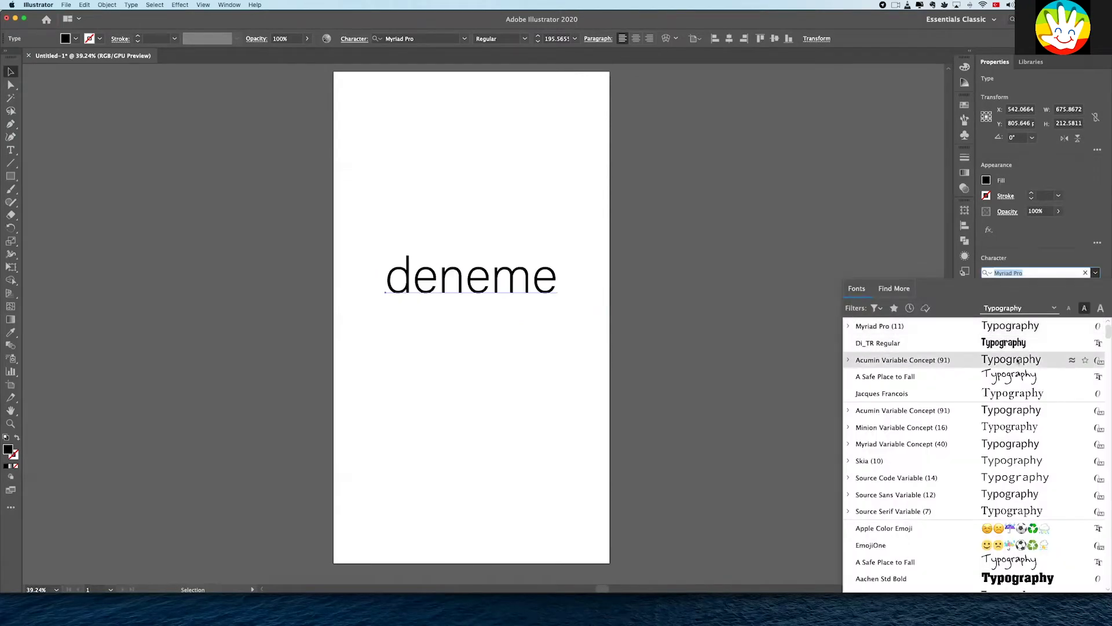
{"action": "scroll", "coordinate": [971, 455], "scroll_direction": "down", "scroll_amount": 4}
{"action": "scroll", "coordinate": [972, 455], "scroll_direction": "down", "scroll_amount": 5}
{"action": "scroll", "coordinate": [972, 454], "scroll_direction": "down", "scroll_amount": 5}
{"action": "scroll", "coordinate": [971, 455], "scroll_direction": "down", "scroll_amount": 5}
{"action": "key", "text": "Escape"}
- Give the text a black 2 pt stroke, then delete it
{"action": "left_click", "coordinate": [555, 287]}
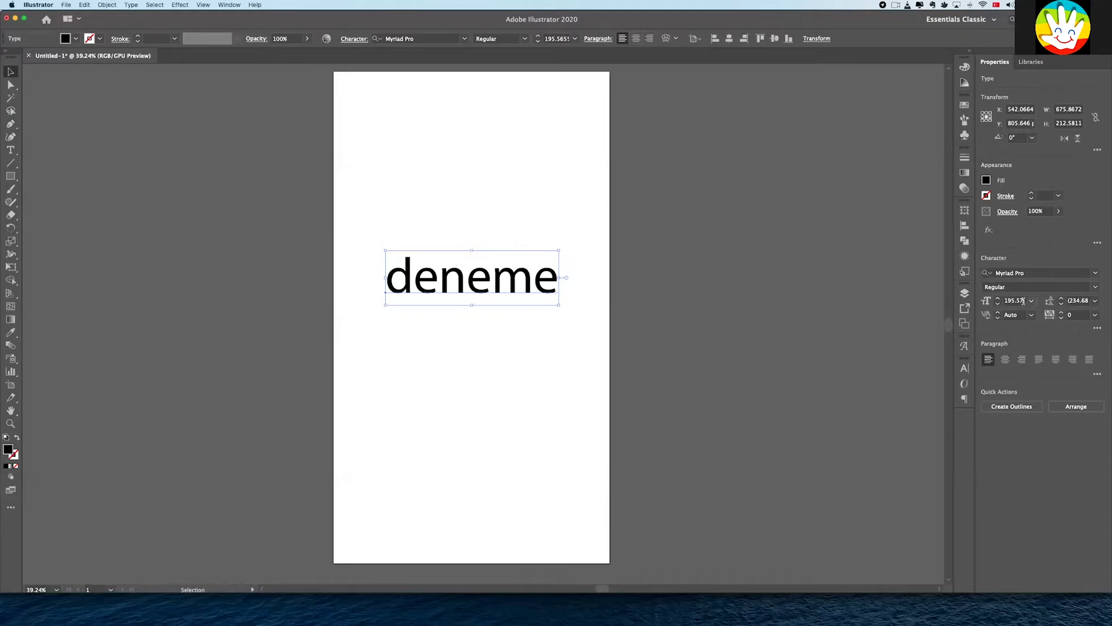
{"action": "left_click", "coordinate": [1032, 194]}
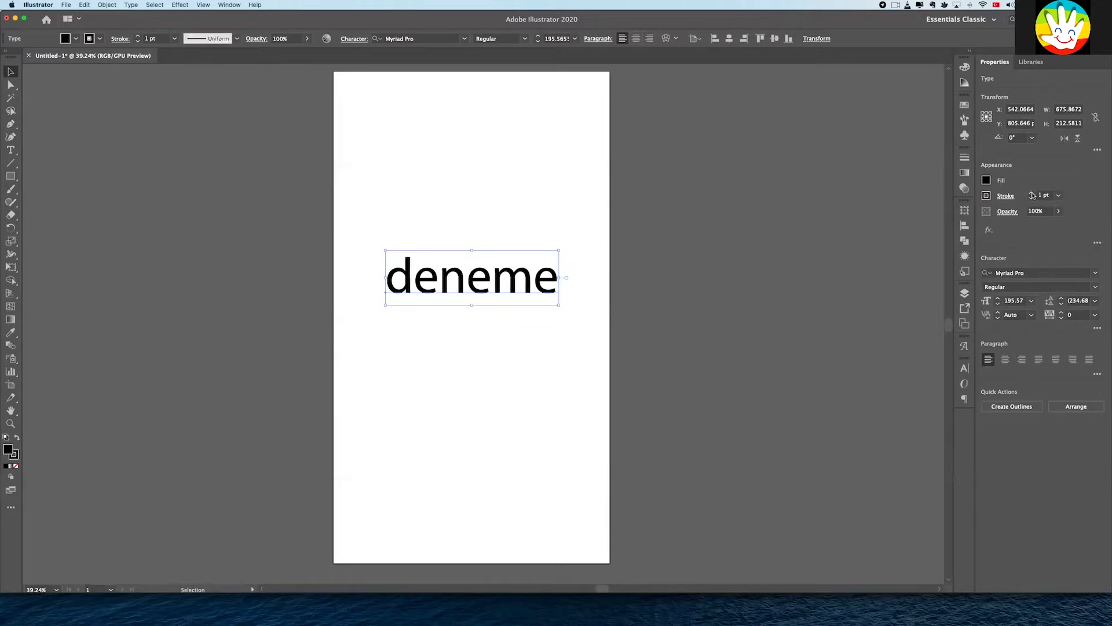
{"action": "left_click", "coordinate": [1006, 198]}
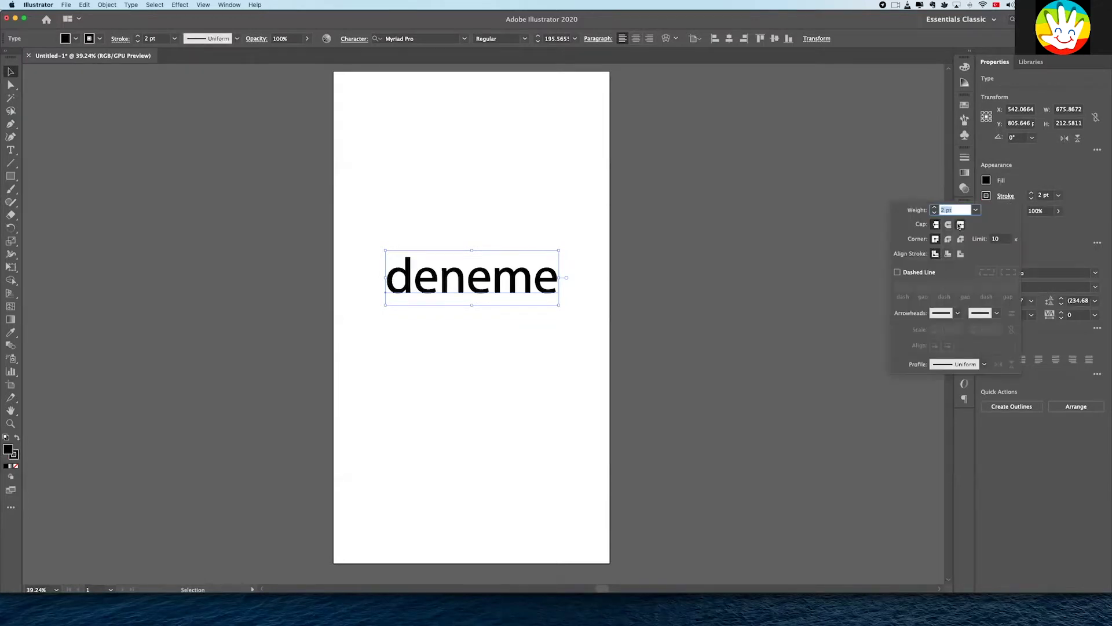
{"action": "left_click", "coordinate": [761, 241]}
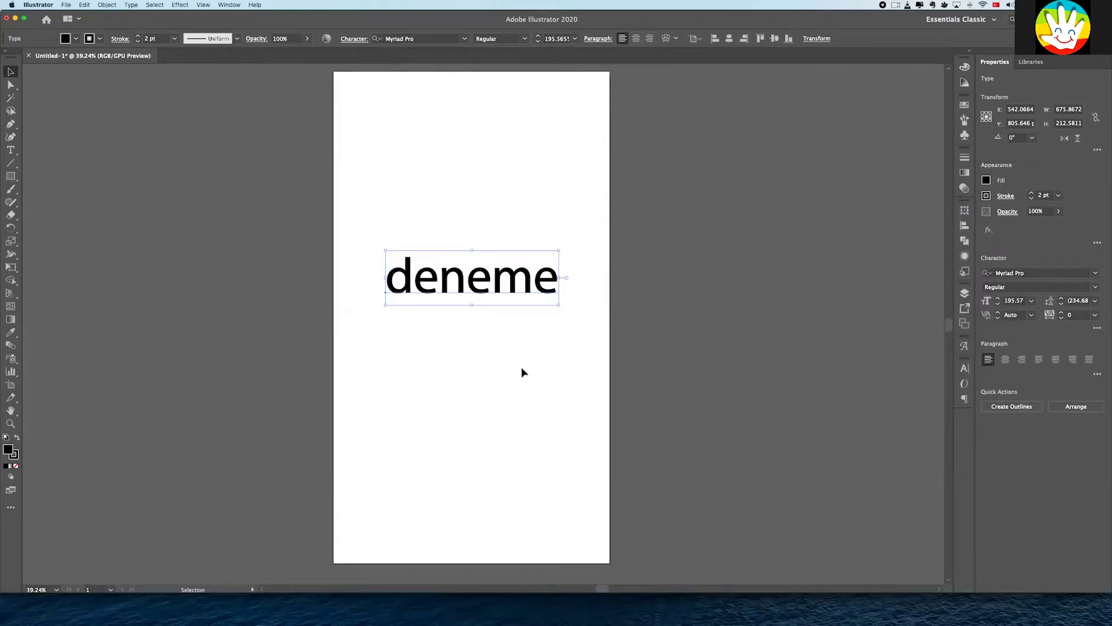
{"action": "key", "text": "Delete"}
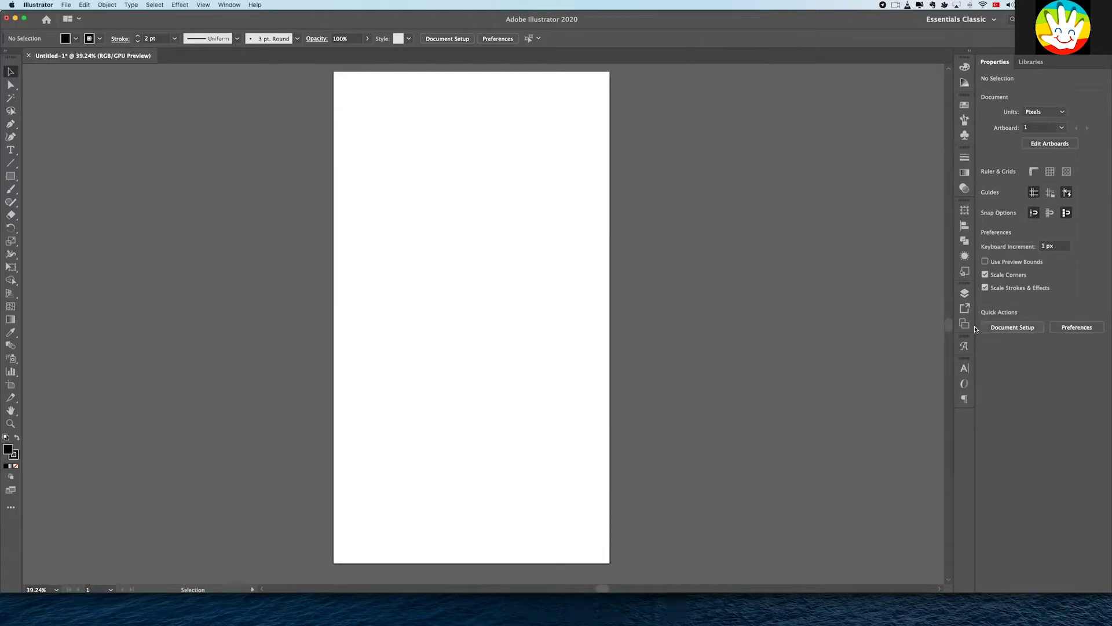
- Float the Layers panel beside the artboard and close the Gradient panel
{"action": "left_click", "coordinate": [964, 293]}
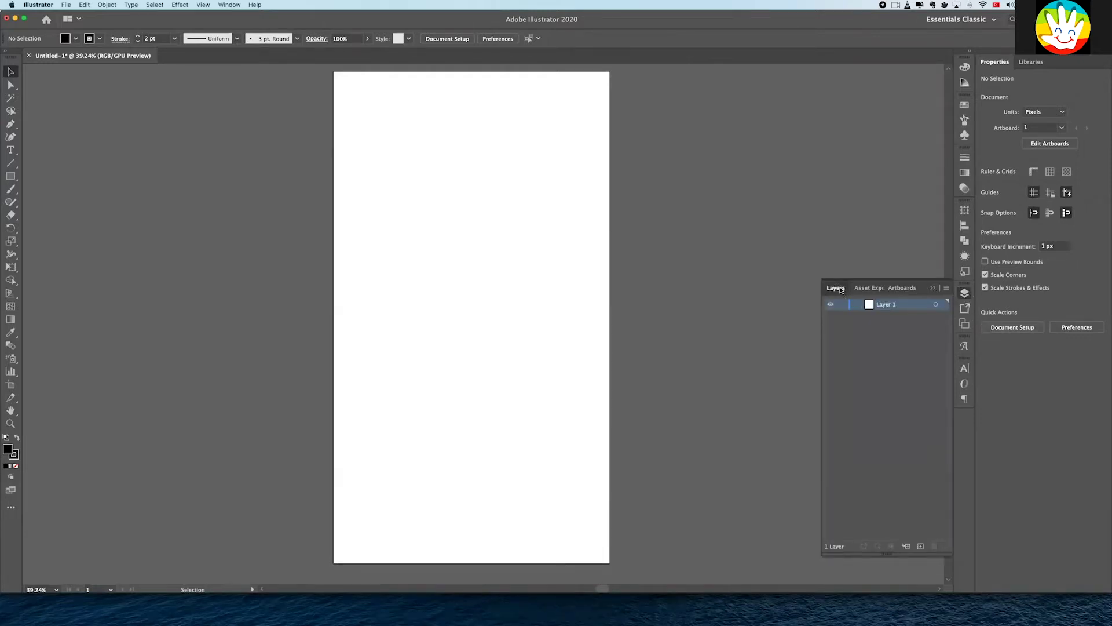
{"action": "left_click_drag", "start_coordinate": [839, 286], "coordinate": [755, 88]}
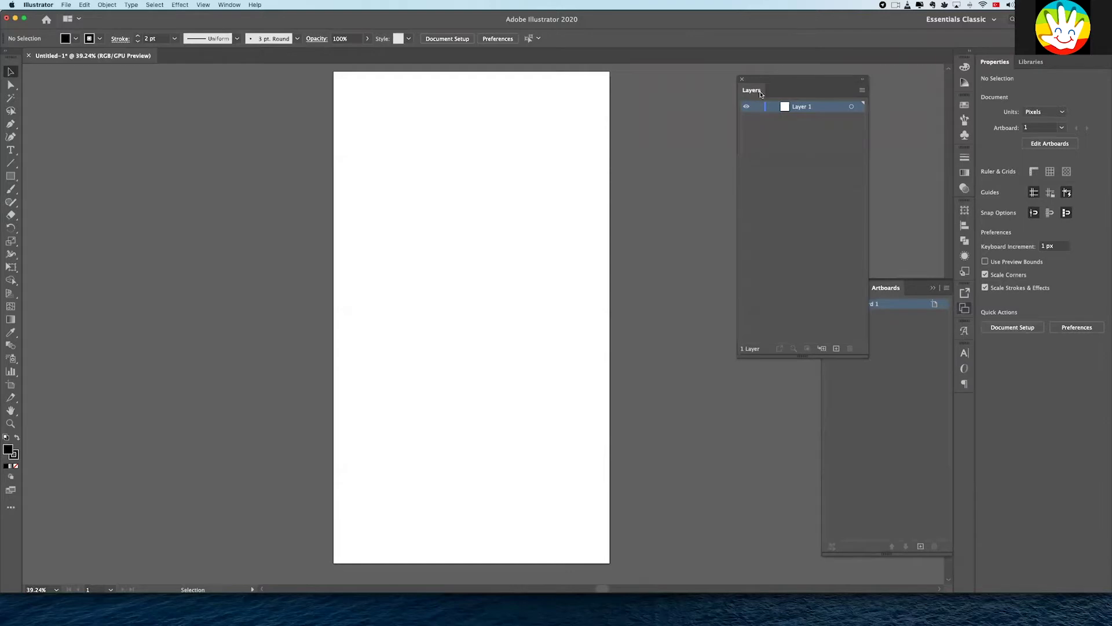
{"action": "left_click", "coordinate": [225, 5]}
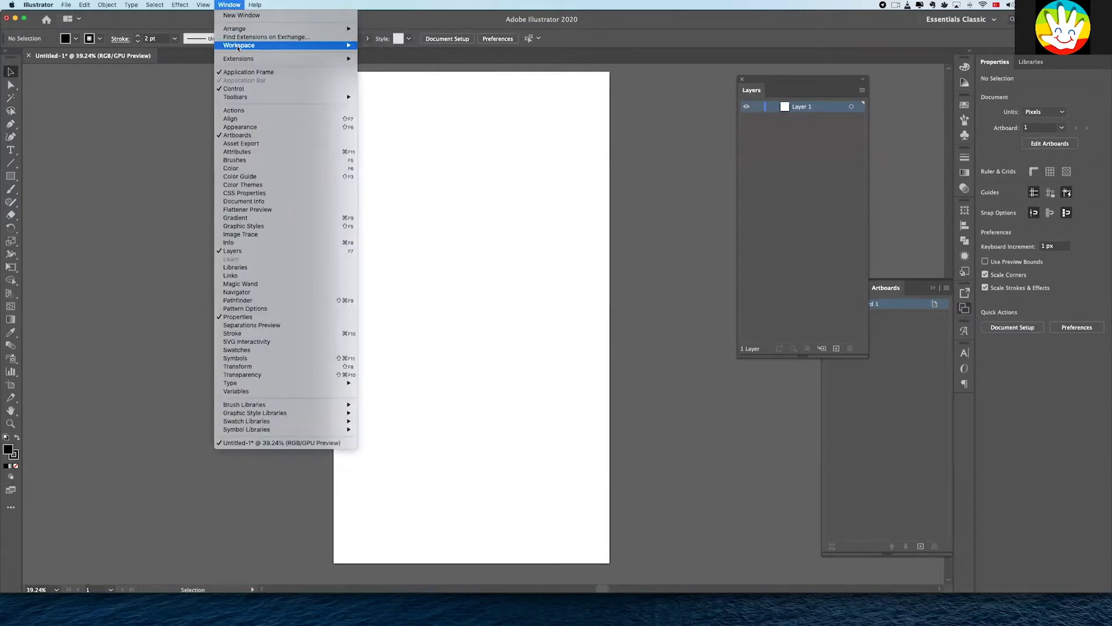
{"action": "mouse_move", "coordinate": [238, 47]}
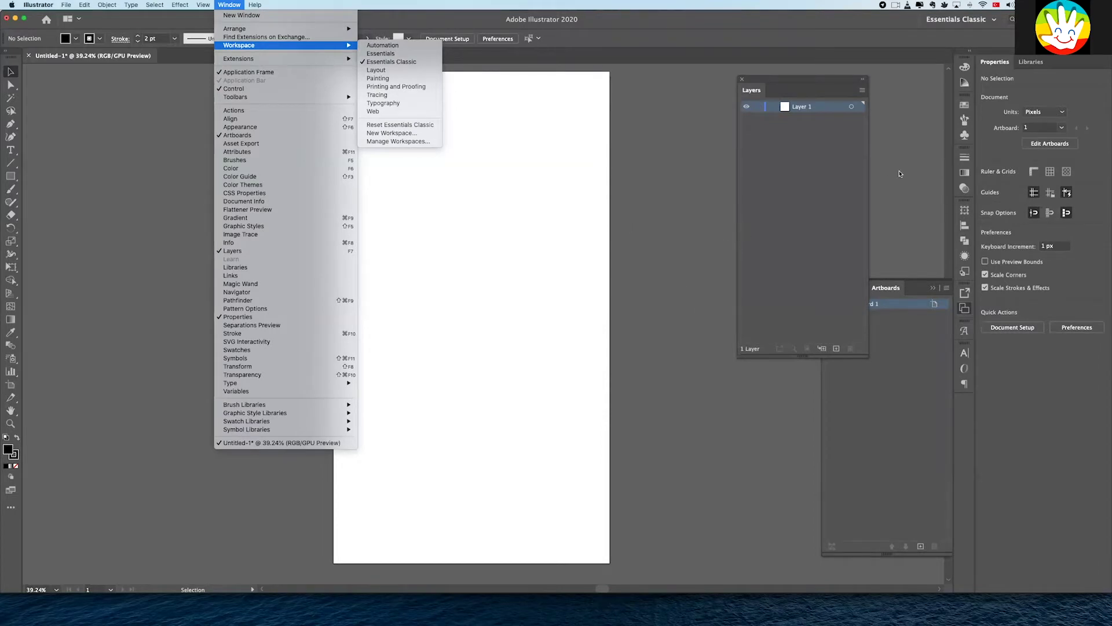
{"action": "left_click", "coordinate": [816, 79]}
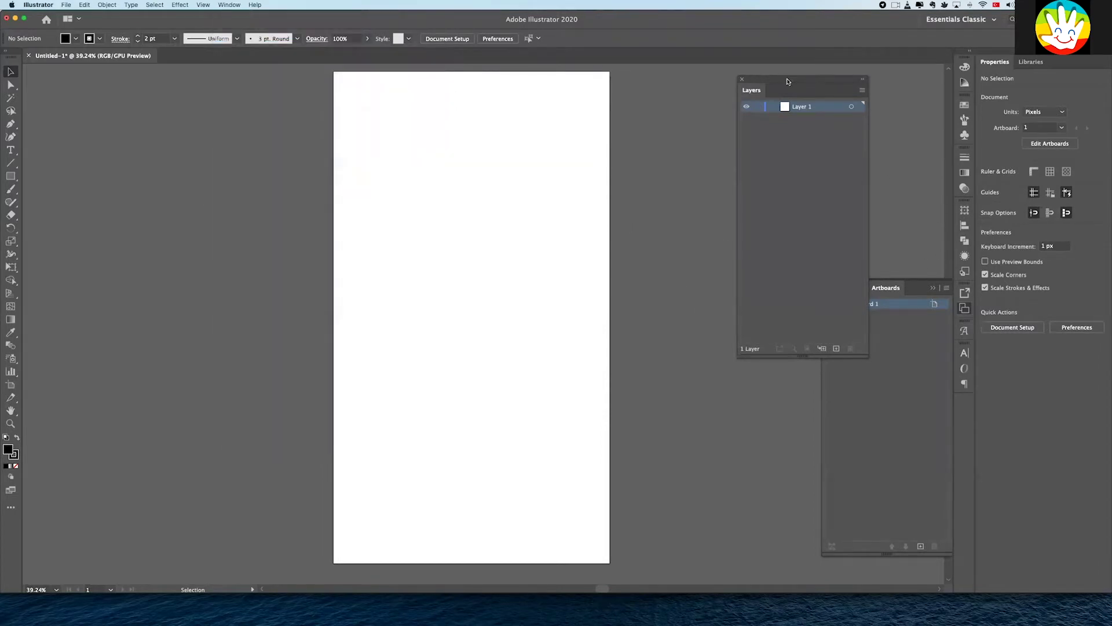
{"action": "left_click_drag", "start_coordinate": [789, 82], "coordinate": [722, 87]}
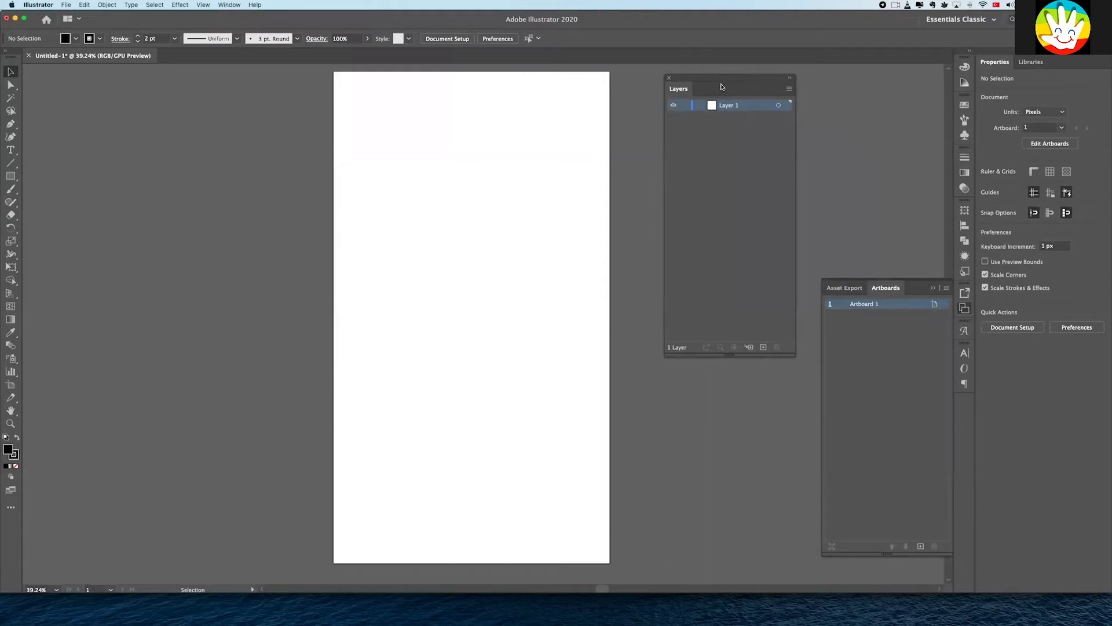
{"action": "left_click", "coordinate": [965, 189]}
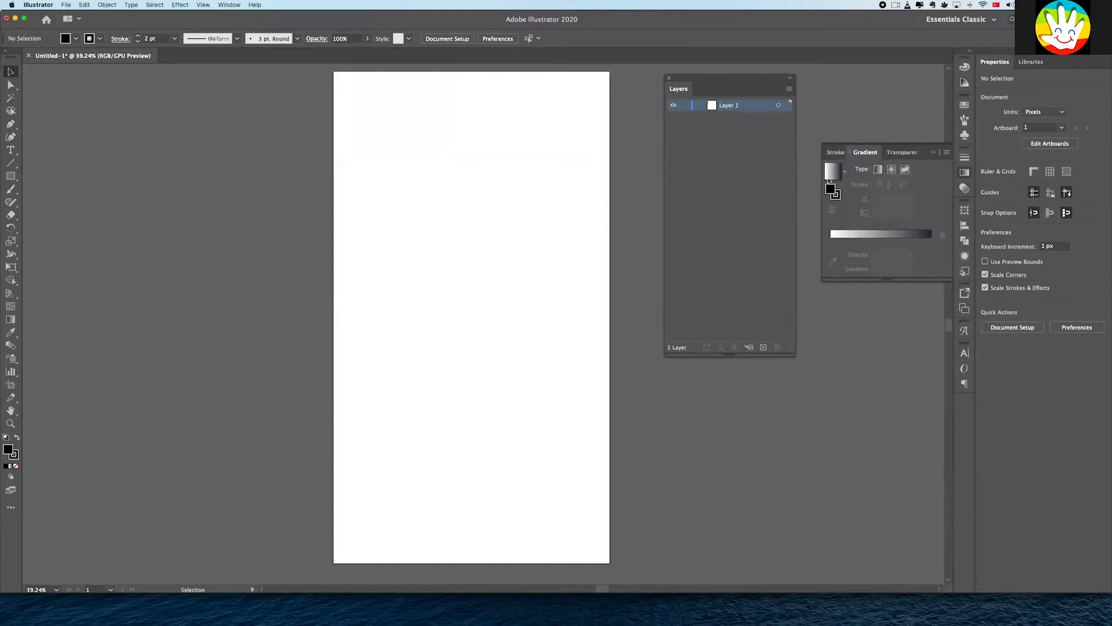
{"action": "left_click", "coordinate": [934, 154]}
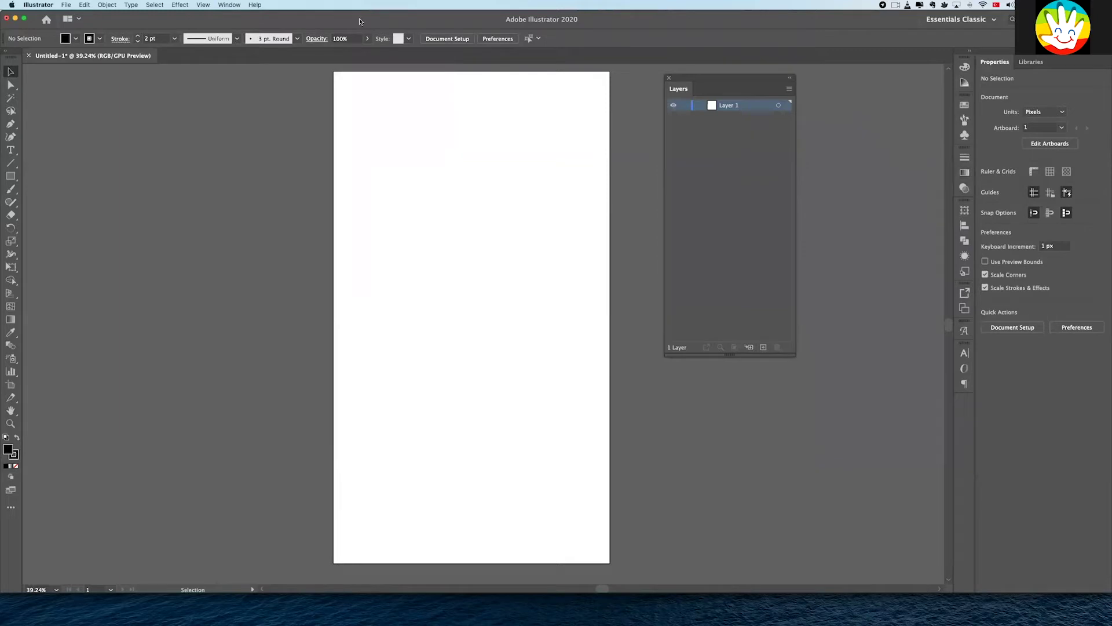
{"action": "left_click", "coordinate": [235, 7]}
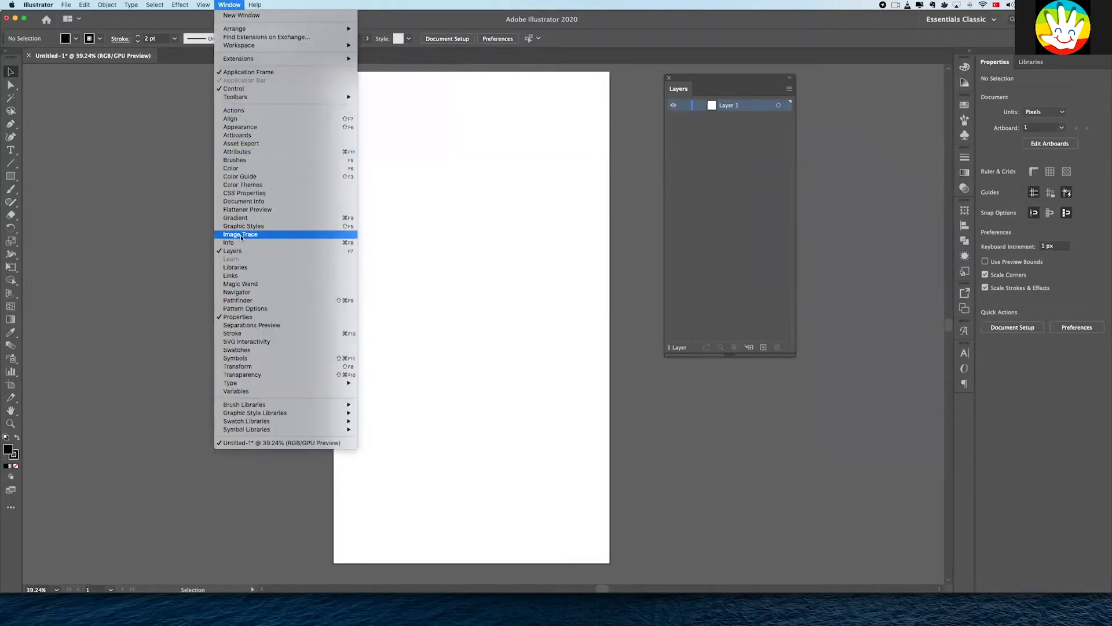
{"action": "left_click", "coordinate": [239, 301]}
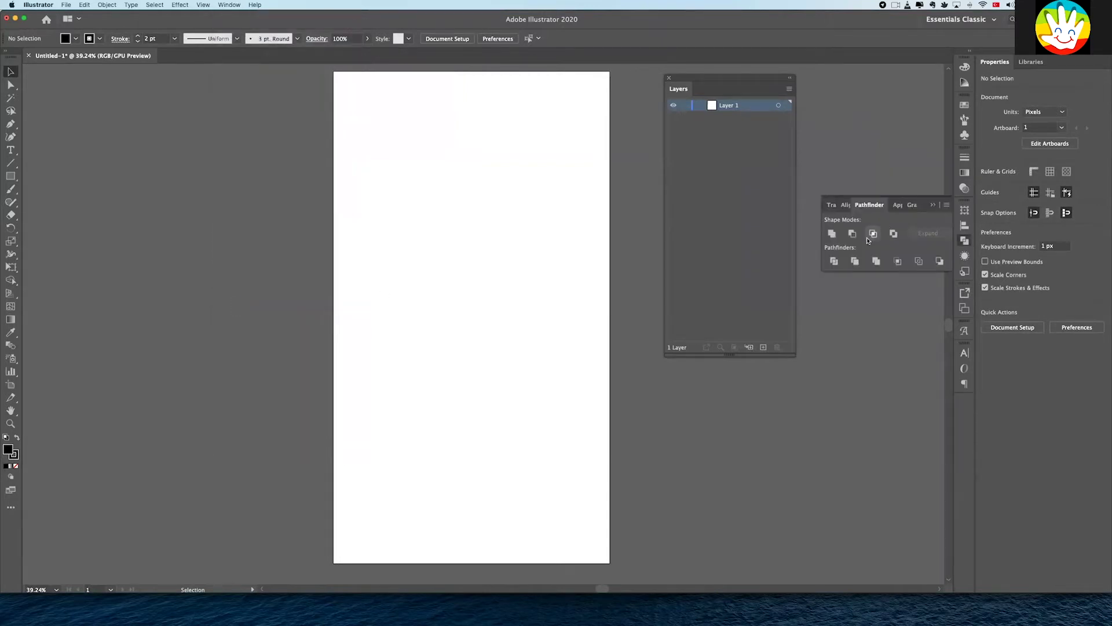
{"action": "left_click", "coordinate": [933, 206]}
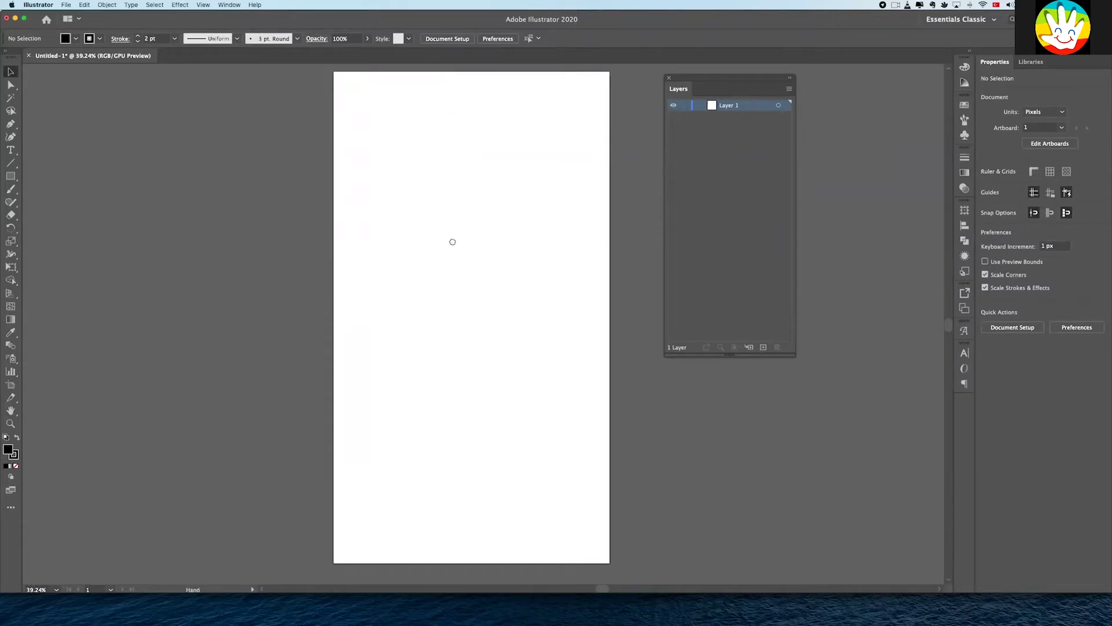
{"action": "left_click_drag", "start_coordinate": [467, 238], "coordinate": [429, 238]}
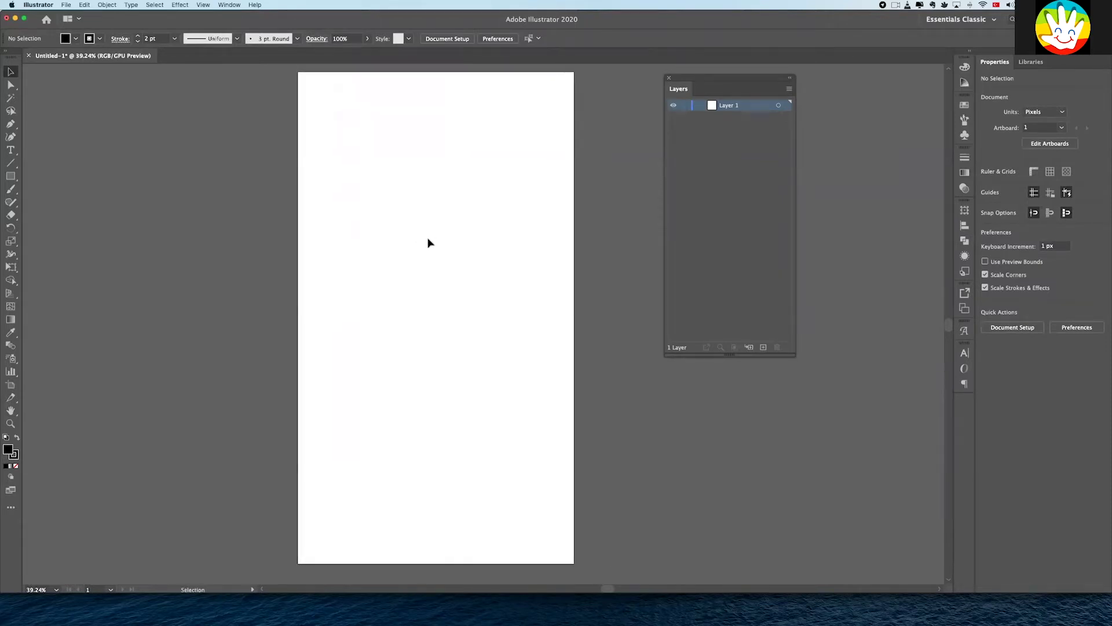
{"action": "key", "text": "z"}
{"action": "scroll", "coordinate": [427, 241], "scroll_direction": "down", "scroll_amount": 5}
{"action": "scroll", "coordinate": [473, 235], "scroll_direction": "up", "scroll_amount": 2}
{"action": "scroll", "coordinate": [458, 233], "scroll_direction": "up", "scroll_amount": 3}
{"action": "key", "text": "h"}
{"action": "left_click_drag", "start_coordinate": [491, 226], "coordinate": [482, 244]}
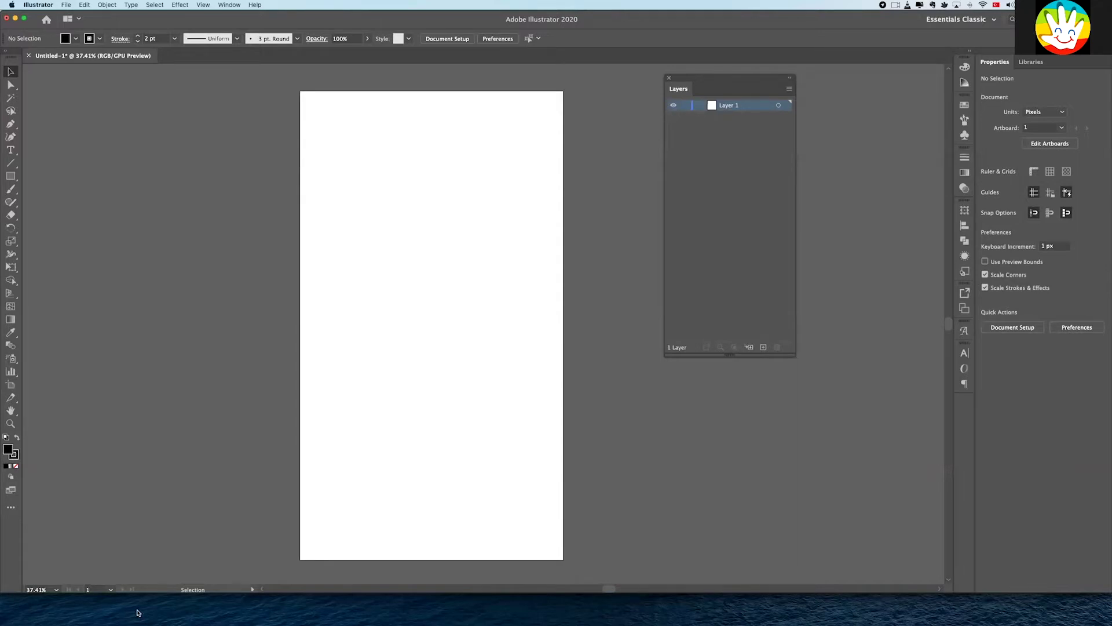
{"action": "mouse_move", "coordinate": [153, 616]}
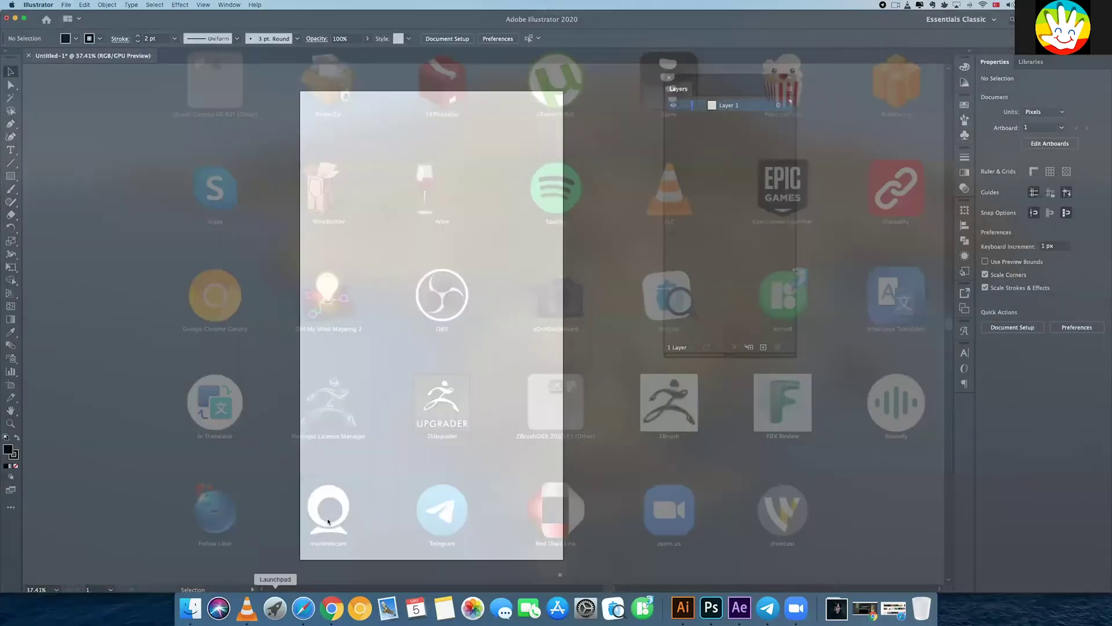
- Launch qDslrDashboard, connect the camera over USB, and set live view grid mode to Grid OFF
{"action": "left_click", "coordinate": [276, 614]}
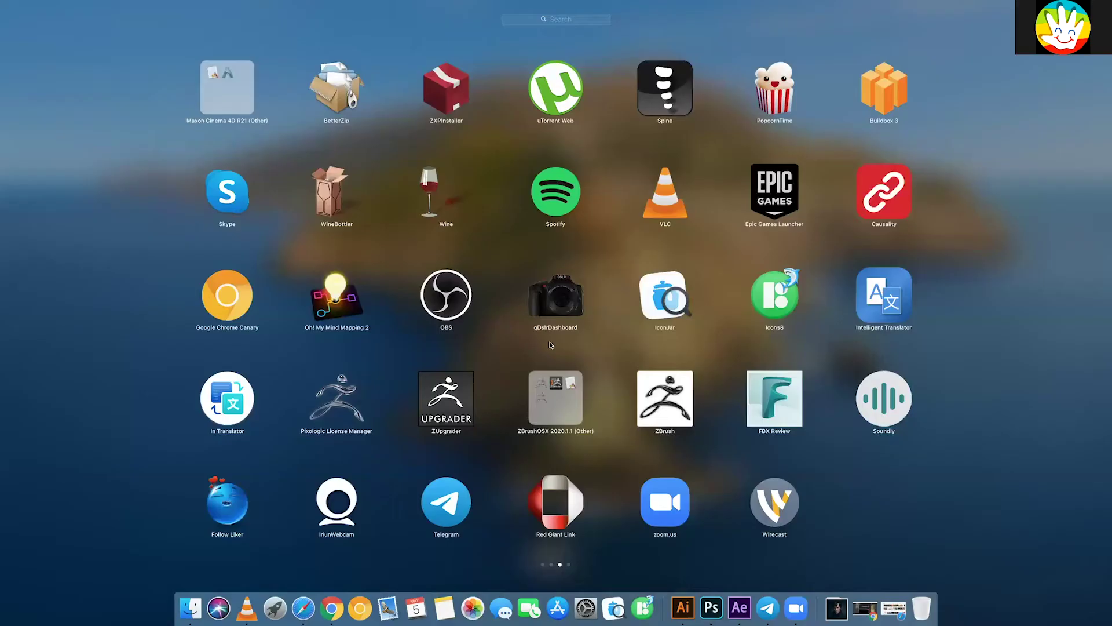
{"action": "left_click", "coordinate": [566, 308]}
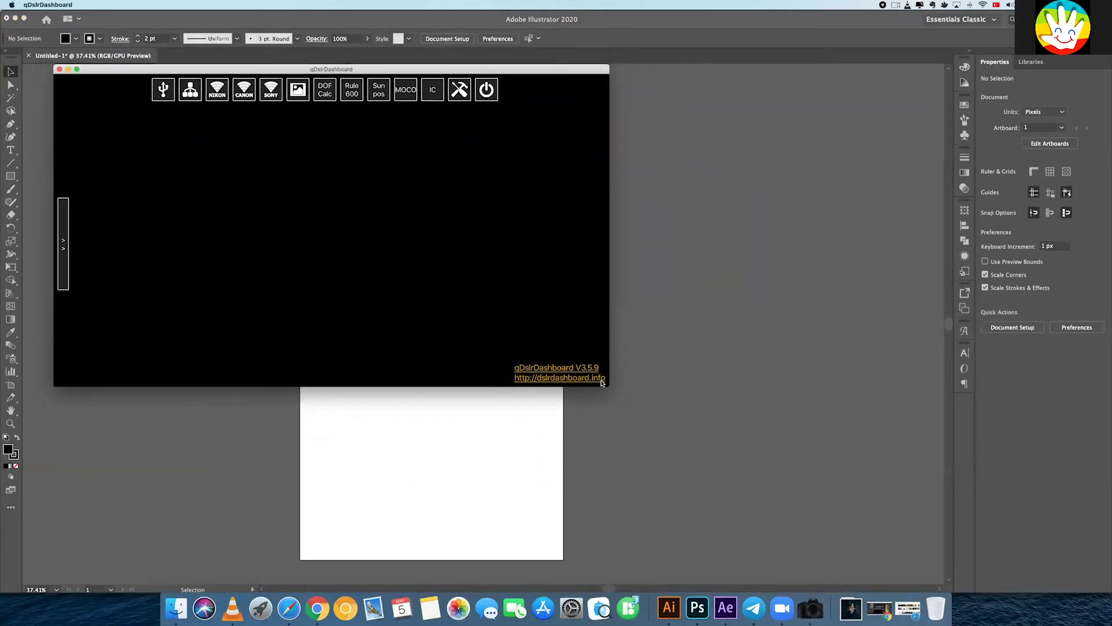
{"action": "left_click", "coordinate": [273, 92]}
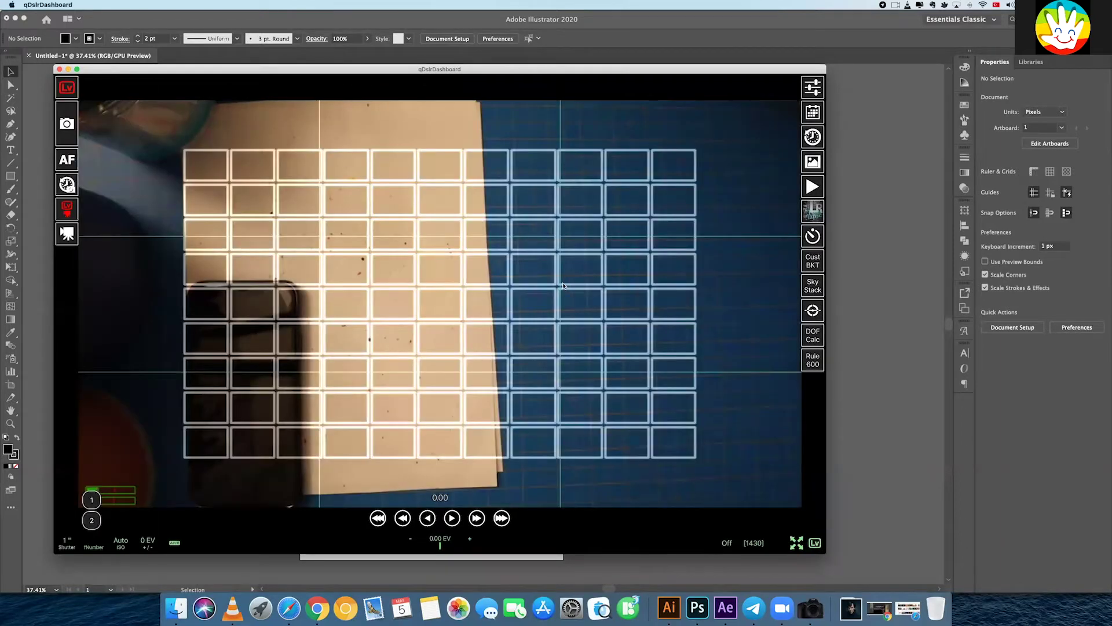
{"action": "left_click", "coordinate": [816, 545]}
{"action": "left_click", "coordinate": [813, 359]}
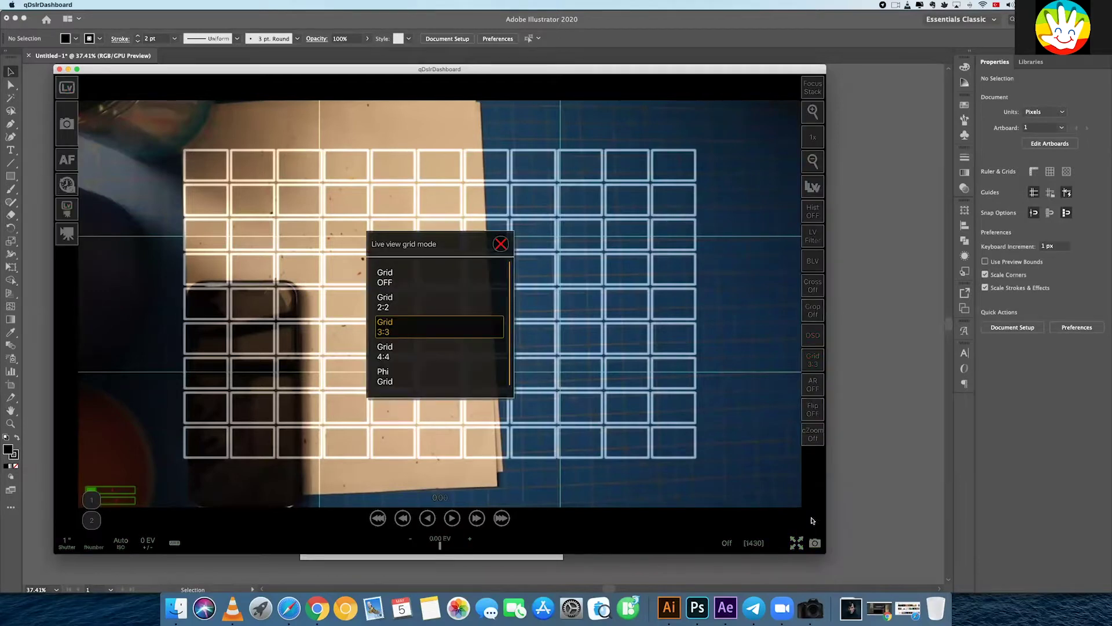
{"action": "left_click", "coordinate": [447, 278]}
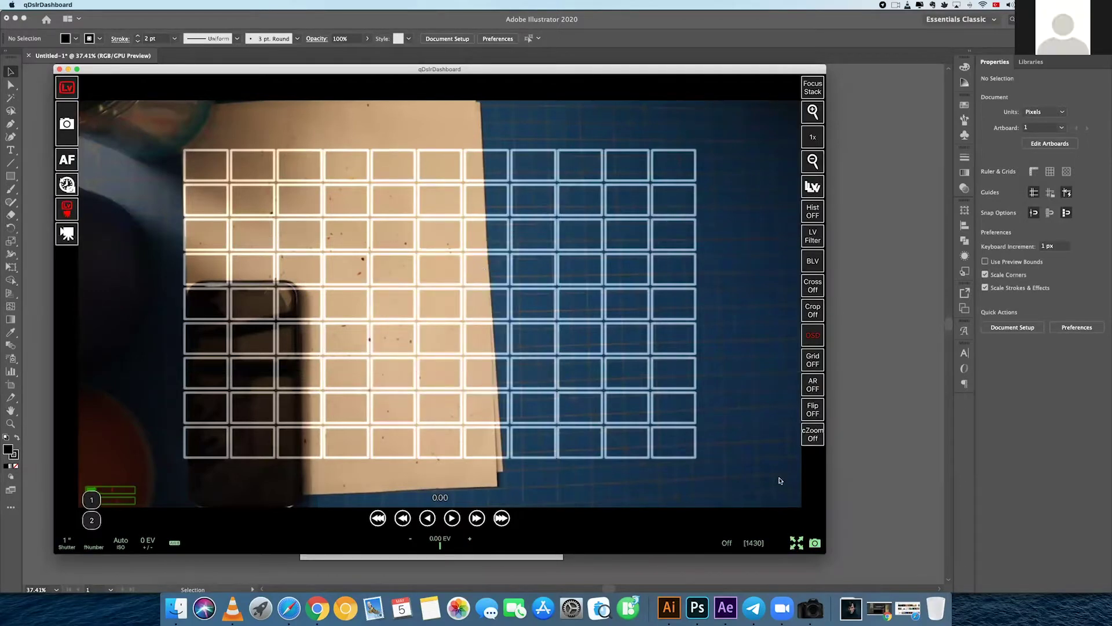
- Hide the bottom control bar so the live camera feed fills the window
{"action": "left_click", "coordinate": [817, 543]}
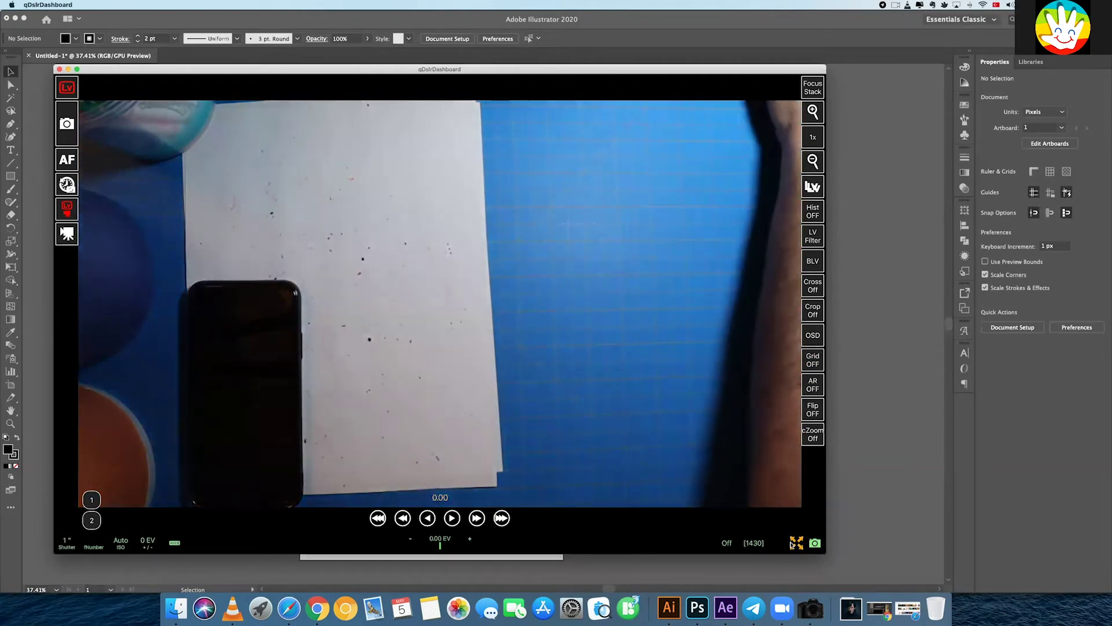
{"action": "left_click", "coordinate": [815, 543]}
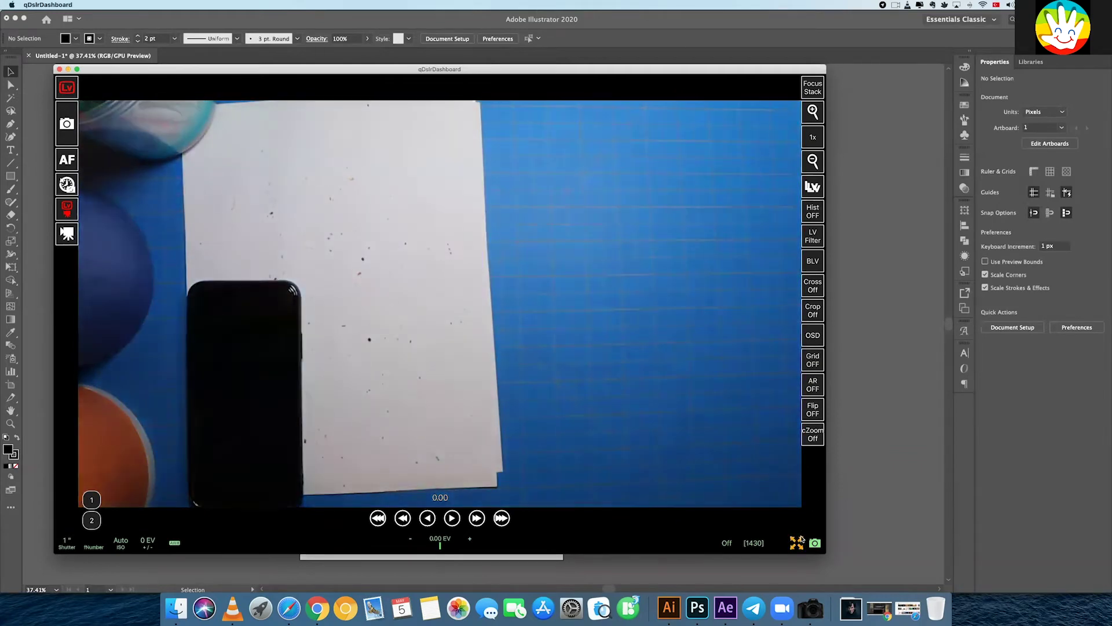
{"action": "left_click", "coordinate": [797, 542]}
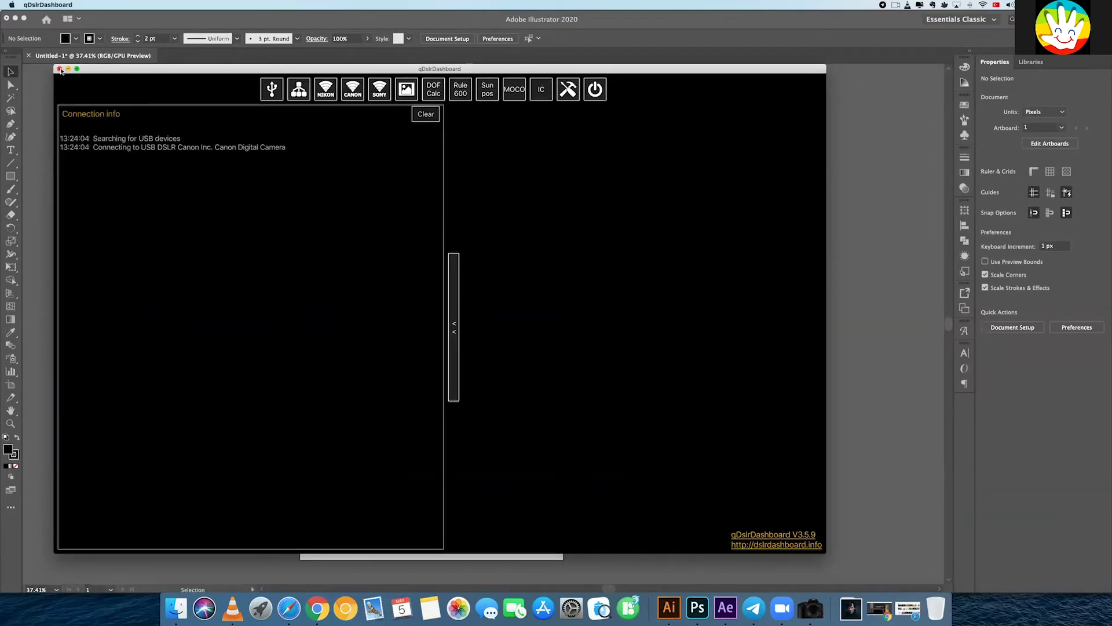
- Close the qDslrDashboard live view window to return to Illustrator
{"action": "left_click", "coordinate": [59, 69]}
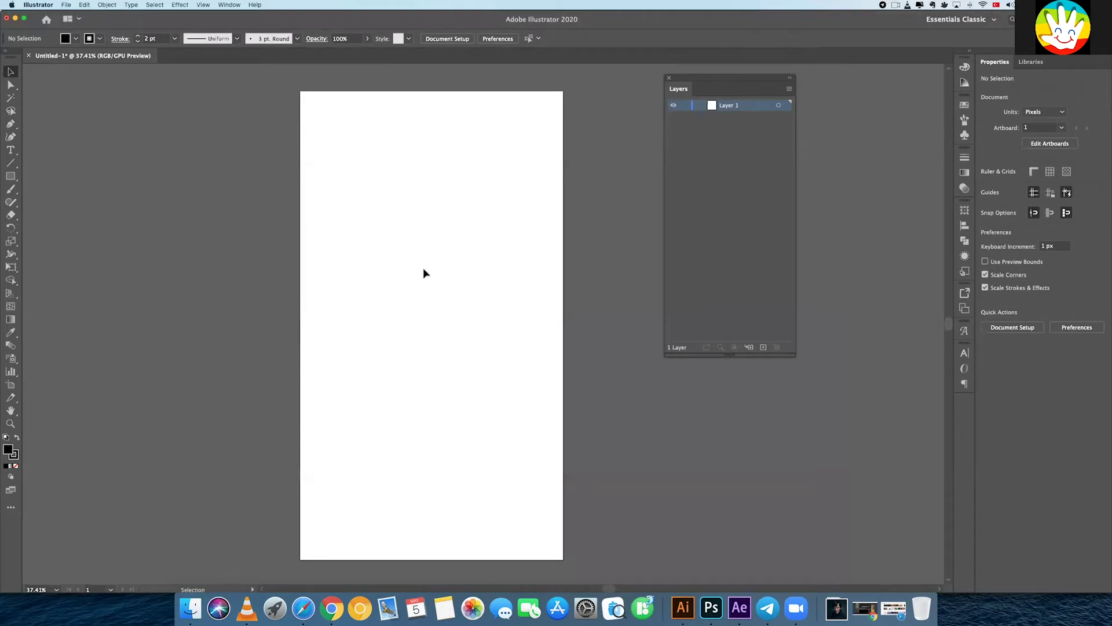
{"action": "left_click", "coordinate": [13, 176]}
- Draw a rectangle covering the whole artboard with the Rectangle tool
{"action": "left_click", "coordinate": [14, 178]}
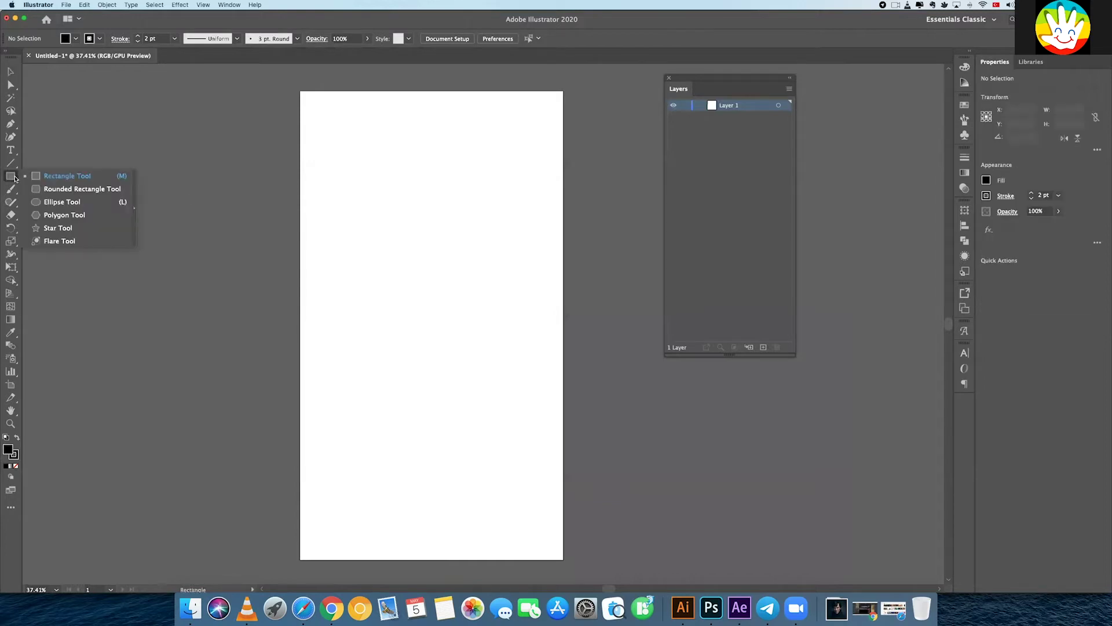
{"action": "left_click", "coordinate": [52, 179]}
{"action": "left_click_drag", "start_coordinate": [300, 90], "coordinate": [563, 560]}
{"action": "key", "text": "v"}
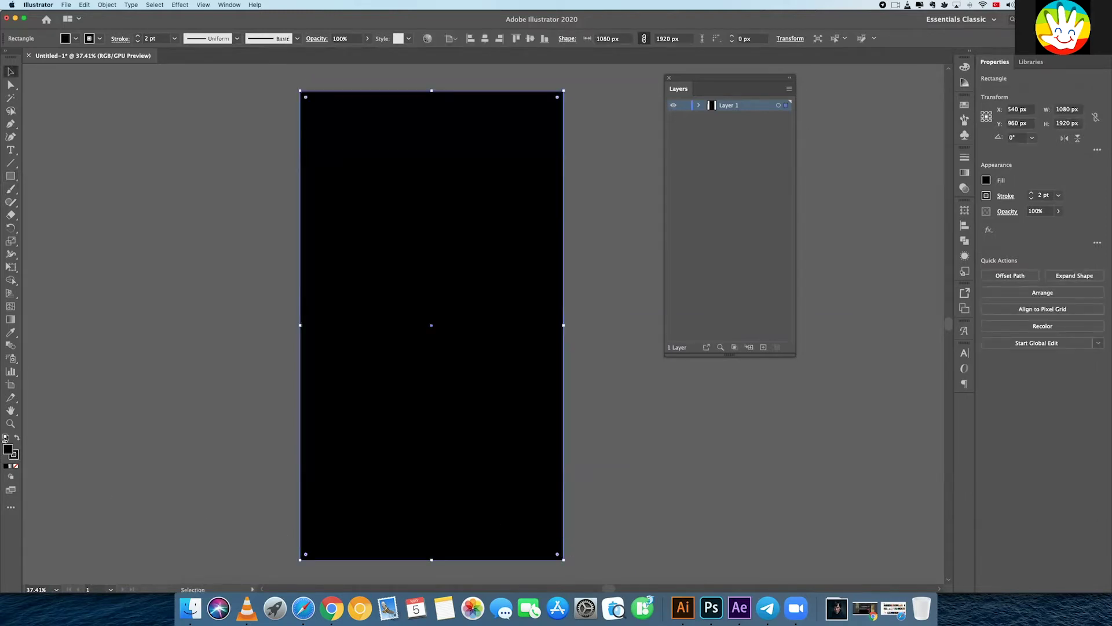
- Set the rectangle's fill to None, keeping it in place over the artboard
{"action": "left_click", "coordinate": [16, 466]}
{"action": "left_click", "coordinate": [590, 458]}
{"action": "left_click", "coordinate": [561, 465]}
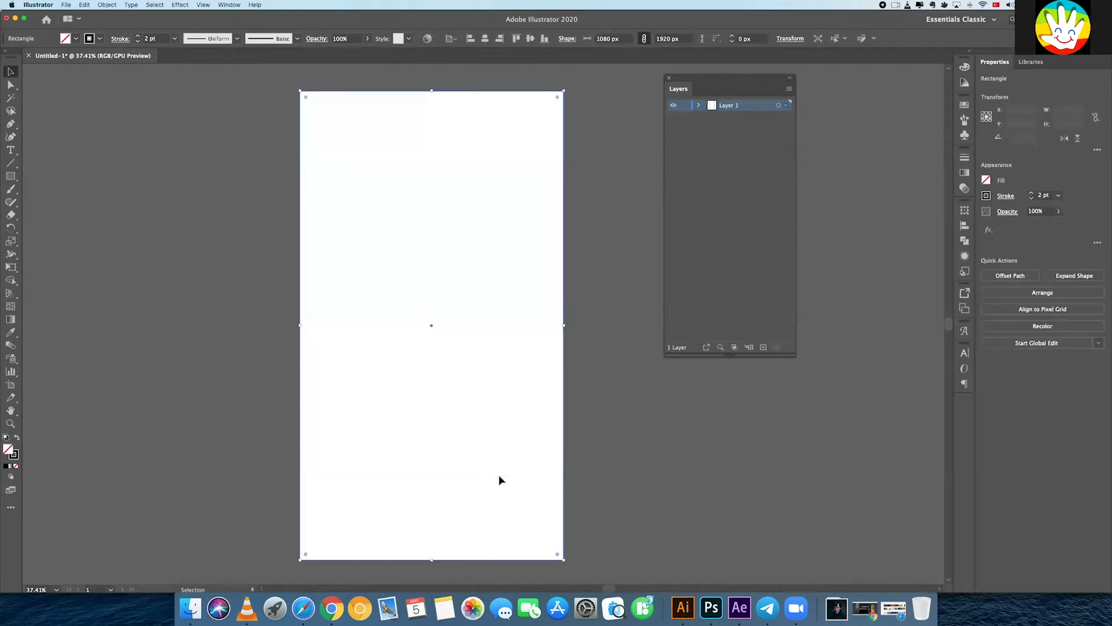
{"action": "left_click", "coordinate": [630, 451]}
{"action": "key", "text": "super+z"}
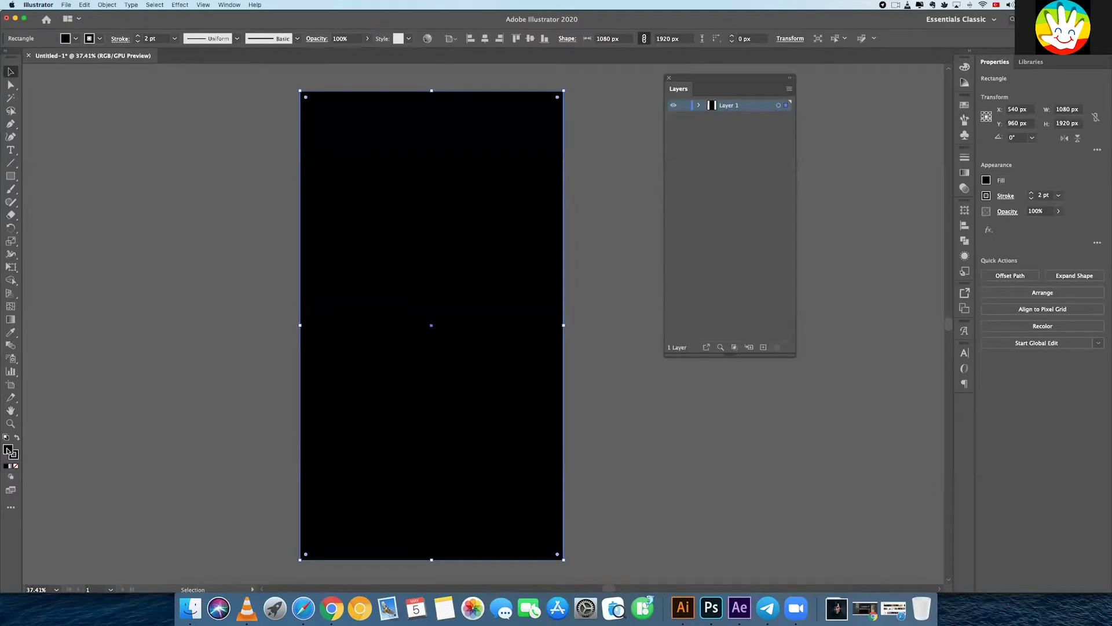
{"action": "left_click", "coordinate": [9, 451]}
{"action": "left_click", "coordinate": [16, 467]}
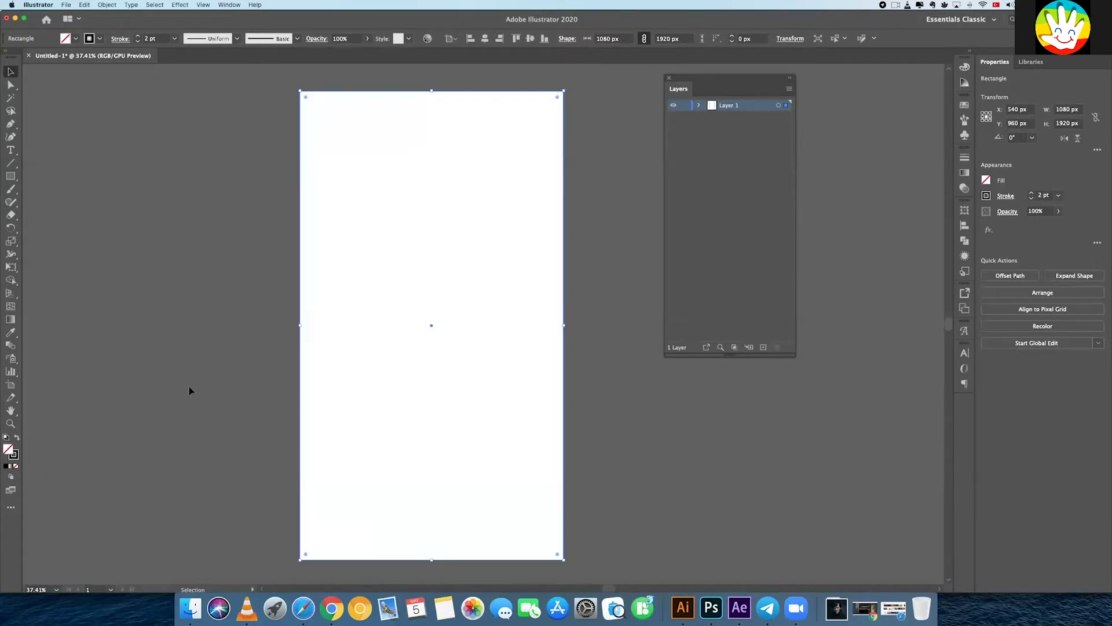
{"action": "left_click_drag", "start_coordinate": [301, 412], "coordinate": [346, 411]}
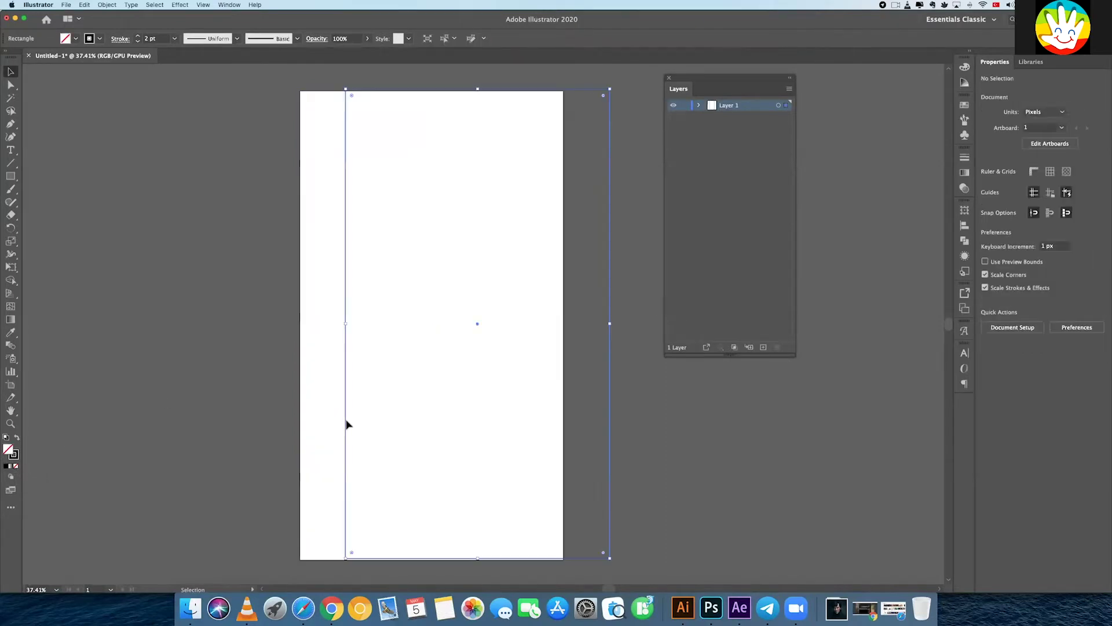
{"action": "left_click", "coordinate": [373, 417]}
{"action": "key", "text": "super+z"}
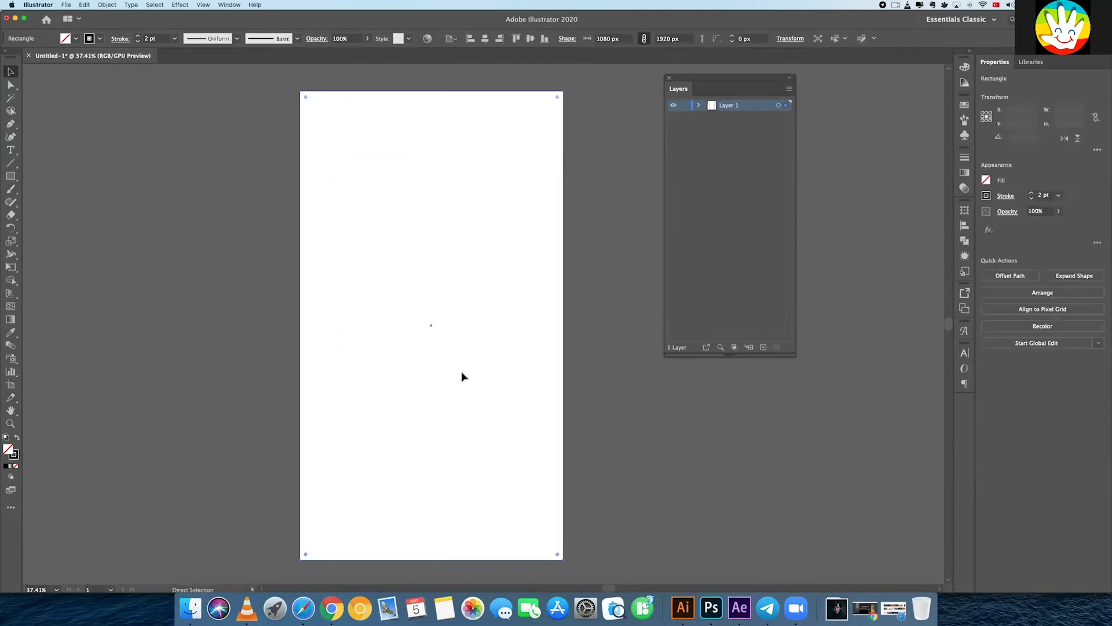
{"action": "left_click", "coordinate": [597, 380]}
- Zoom out to view the whole canvas around the rectangle
{"action": "key", "text": "z"}
{"action": "left_click_drag", "start_coordinate": [544, 368], "coordinate": [447, 355]}
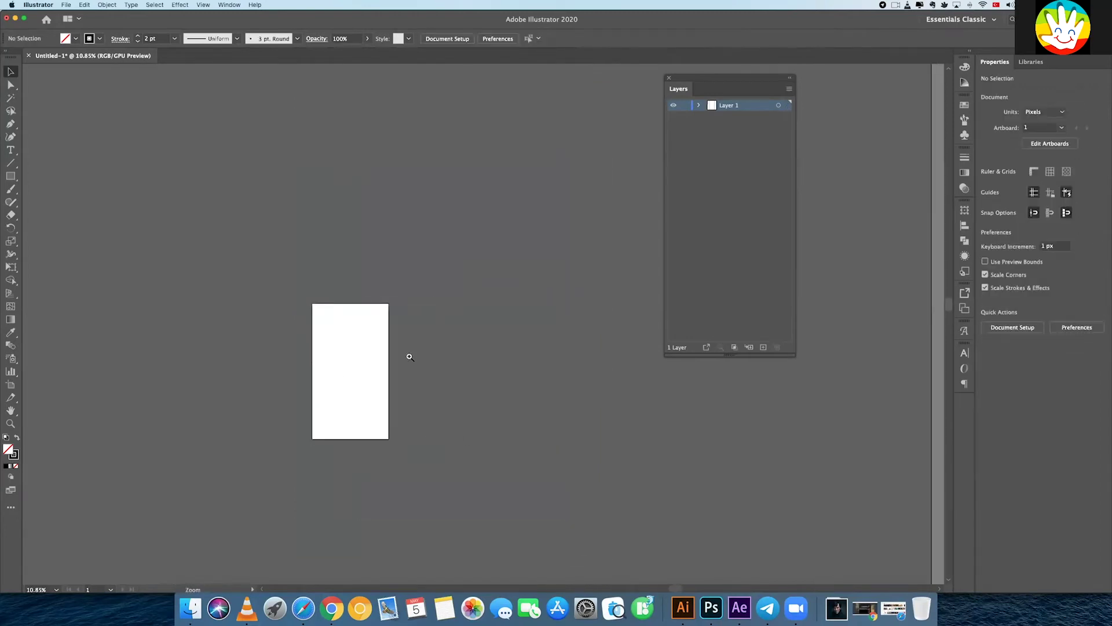
{"action": "scroll", "coordinate": [447, 355], "scroll_direction": "down", "scroll_amount": 2}
{"action": "scroll", "coordinate": [402, 332], "scroll_direction": "up", "scroll_amount": 3}
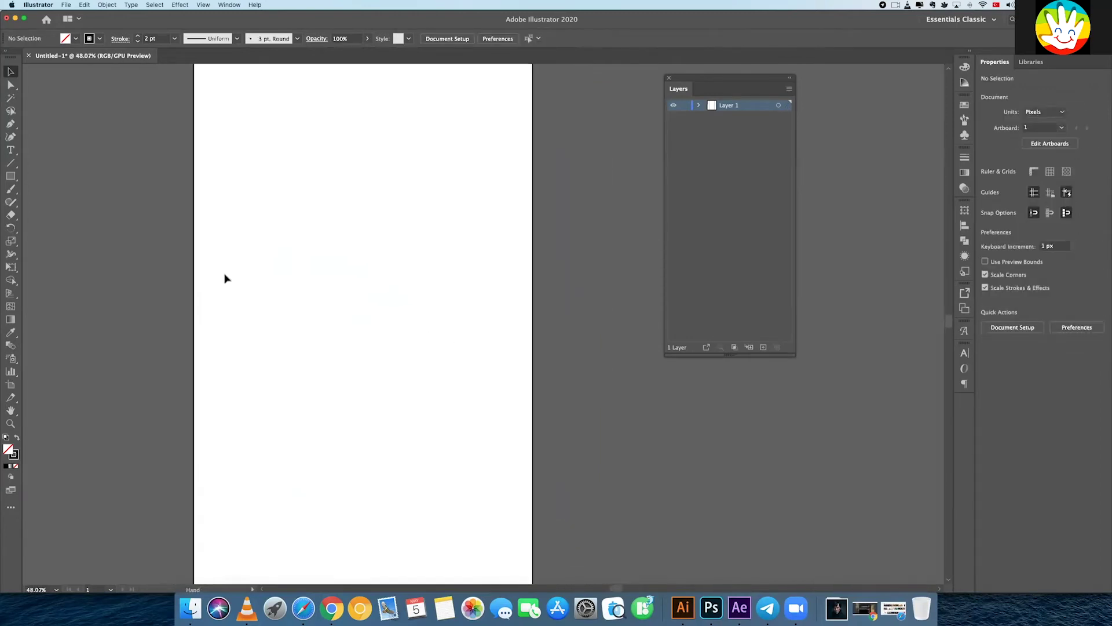
{"action": "scroll", "coordinate": [352, 284], "scroll_direction": "down", "scroll_amount": 2}
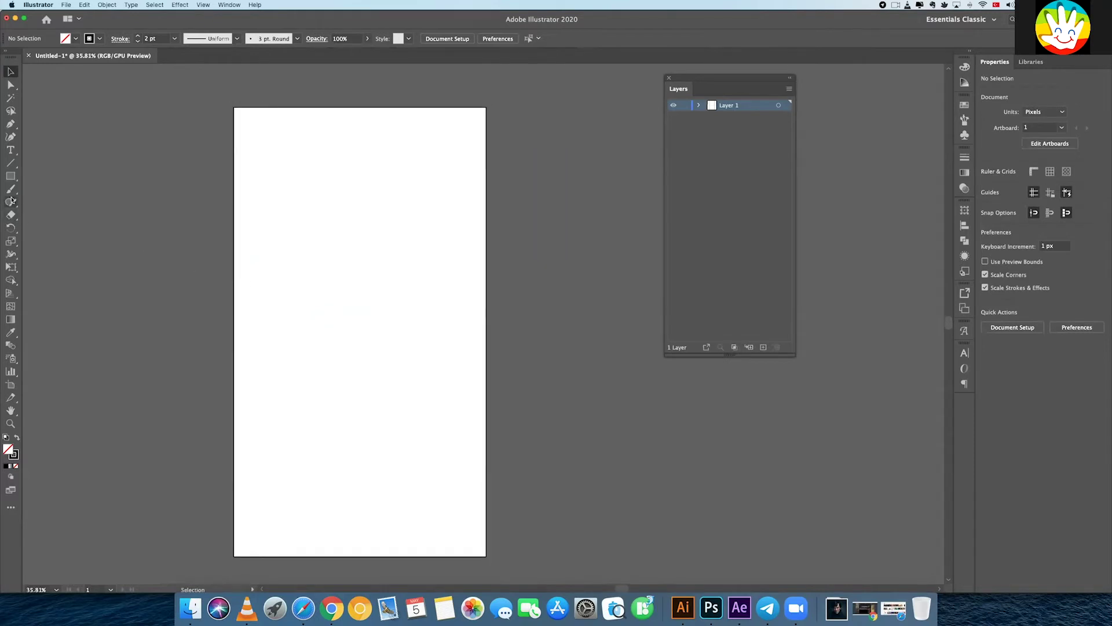
{"action": "left_click", "coordinate": [11, 176]}
{"action": "left_click_drag", "start_coordinate": [11, 176], "coordinate": [46, 204]}
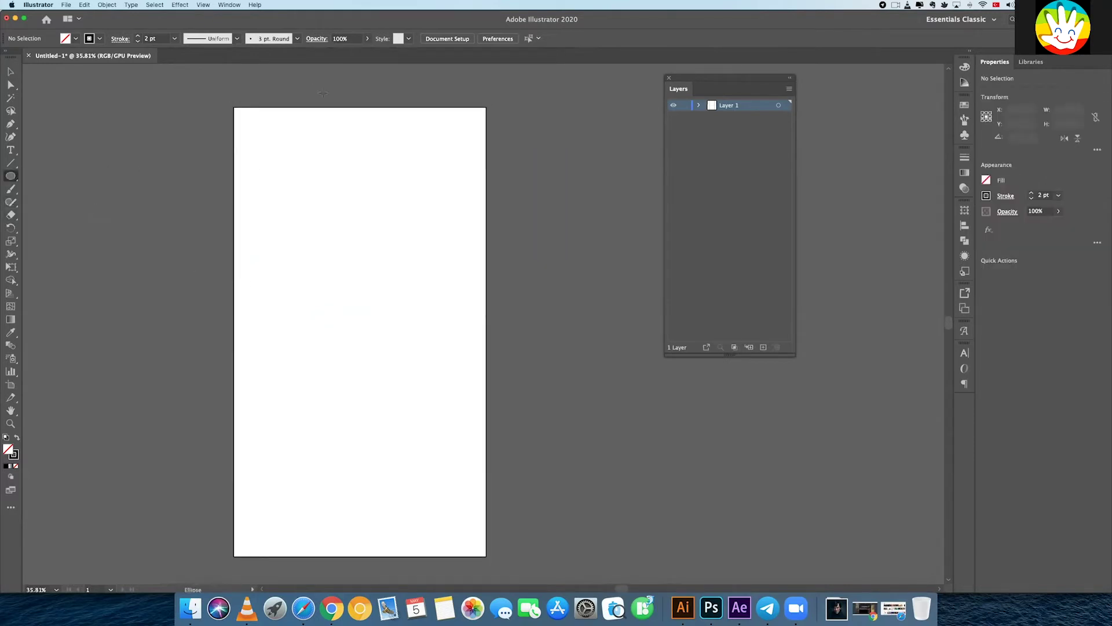
- Draw a large circle over the artboard's top and shift it up and left
{"action": "scroll", "coordinate": [400, 163], "scroll_direction": "down", "scroll_amount": 2}
{"action": "left_click_drag", "start_coordinate": [351, 75], "coordinate": [549, 330]}
{"action": "key", "text": "v"}
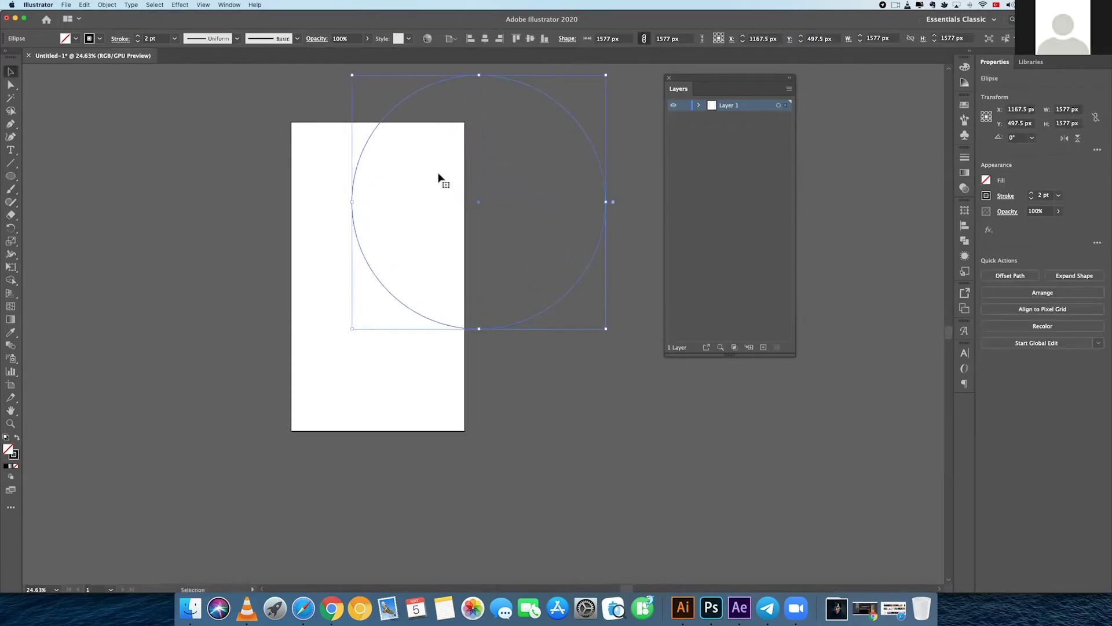
{"action": "mouse_move", "coordinate": [556, 307]}
{"action": "left_mouse_down"}
{"action": "mouse_move", "coordinate": [517, 279]}
{"action": "mouse_move", "coordinate": [498, 296]}
{"action": "left_mouse_up"}
{"action": "left_click", "coordinate": [517, 278]}
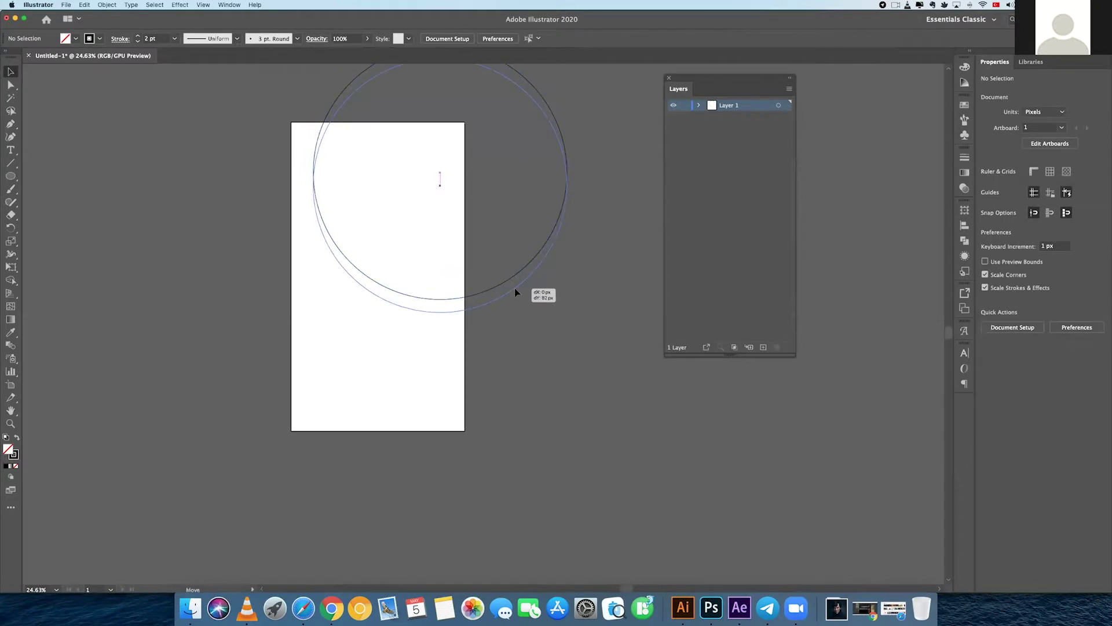
- Fill the circle with the dusty red colour 934A4A
{"action": "left_click", "coordinate": [449, 354]}
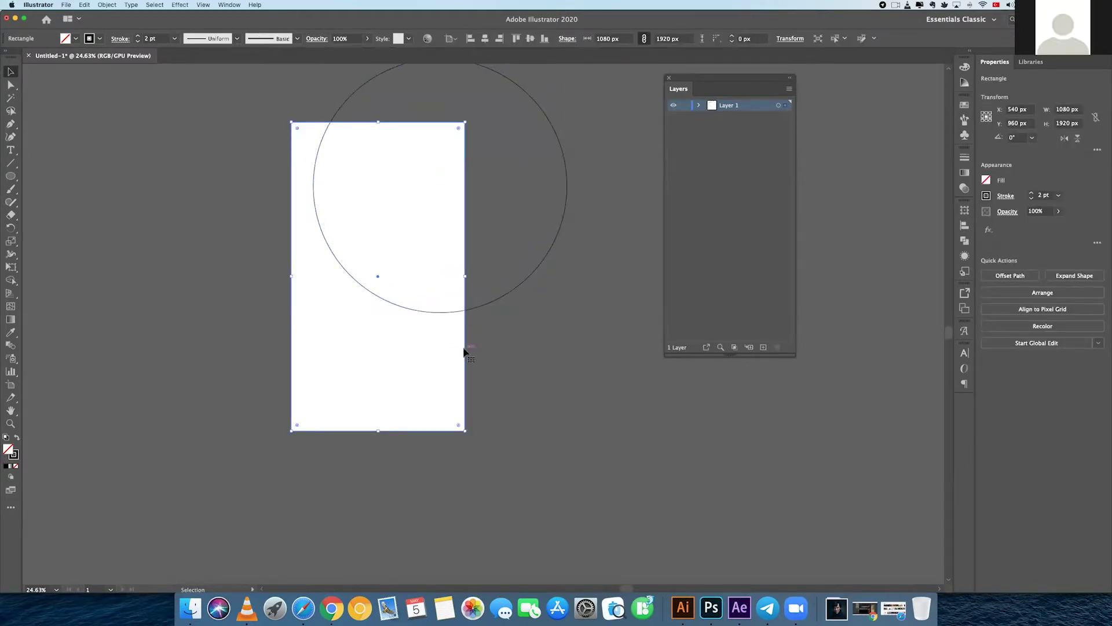
{"action": "scroll", "coordinate": [443, 317], "scroll_direction": "up", "scroll_amount": 3}
{"action": "left_click", "coordinate": [538, 333]}
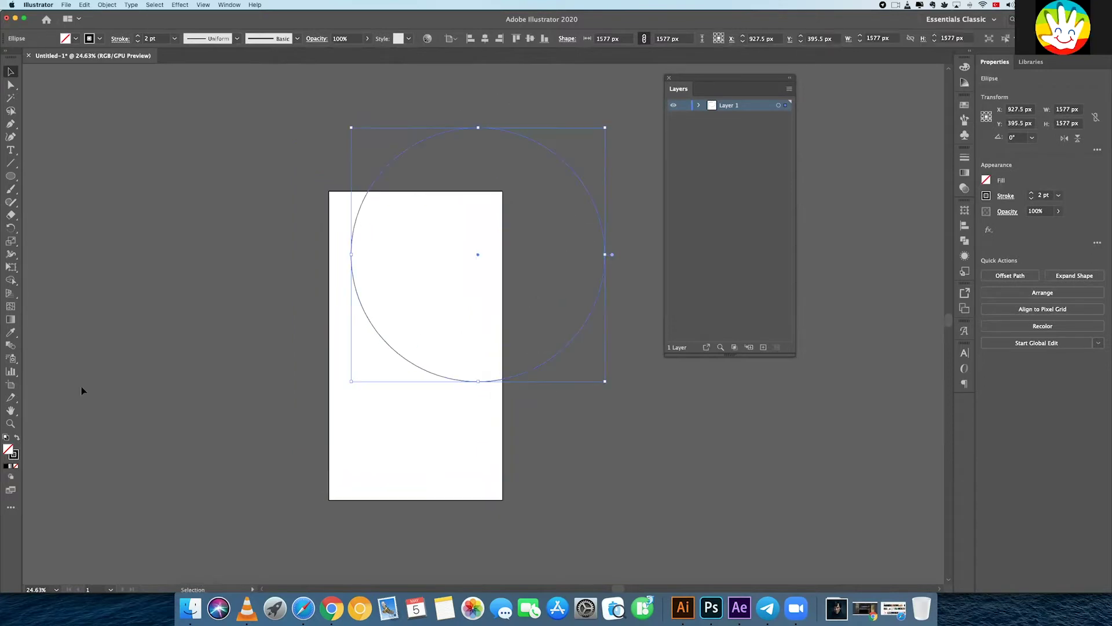
{"action": "double_click", "coordinate": [8, 448]}
{"action": "left_click", "coordinate": [822, 303]}
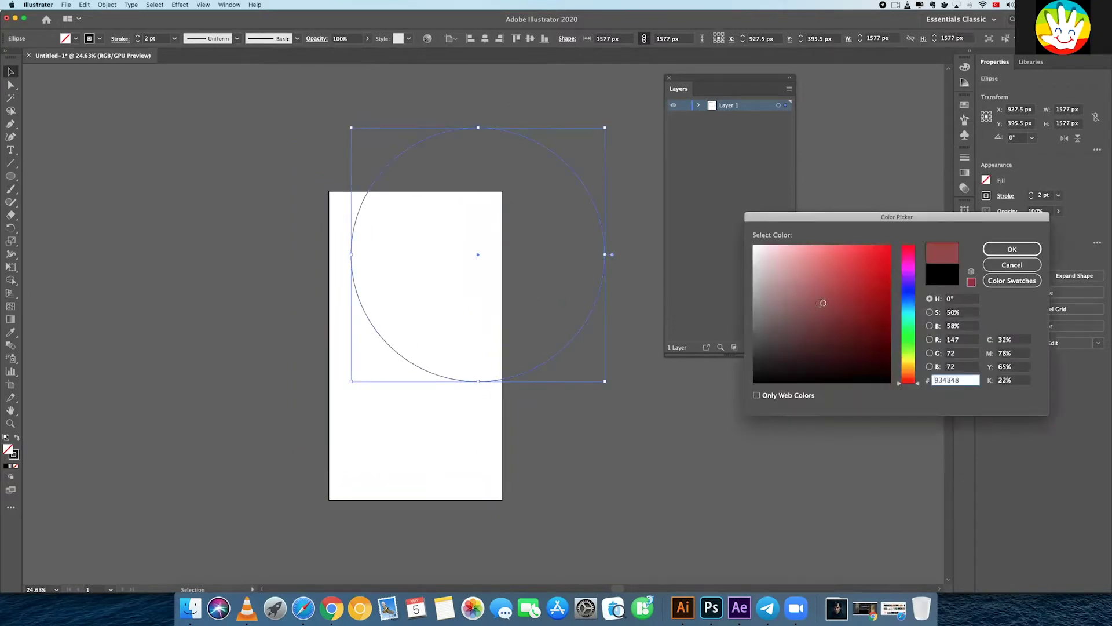
{"action": "left_click", "coordinate": [1011, 248]}
{"action": "left_click", "coordinate": [816, 288]}
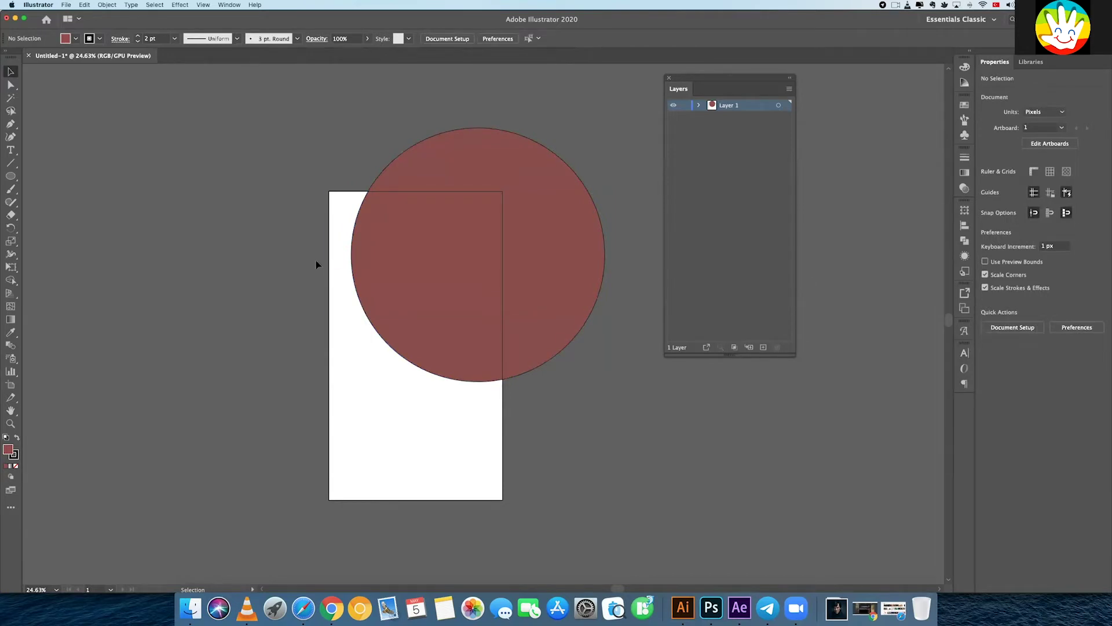
- Move the circle higher over the artboard and set its fill to None
{"action": "scroll", "coordinate": [394, 260], "scroll_direction": "up", "scroll_amount": 3}
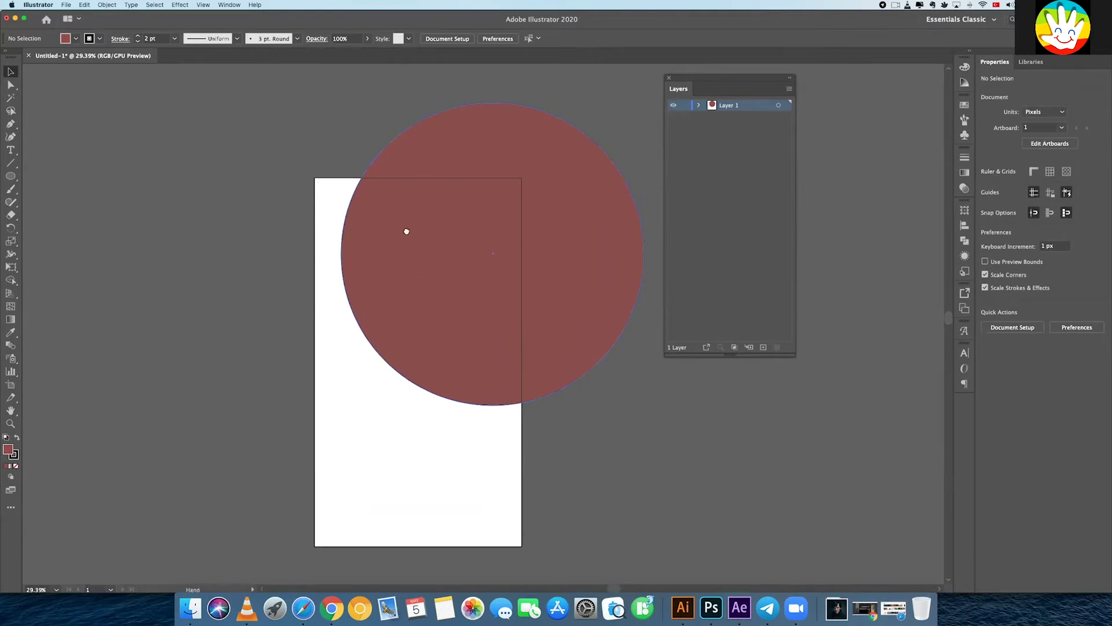
{"action": "scroll", "coordinate": [452, 233], "scroll_direction": "right", "scroll_amount": 3}
{"action": "left_click_drag", "start_coordinate": [421, 245], "coordinate": [424, 248]}
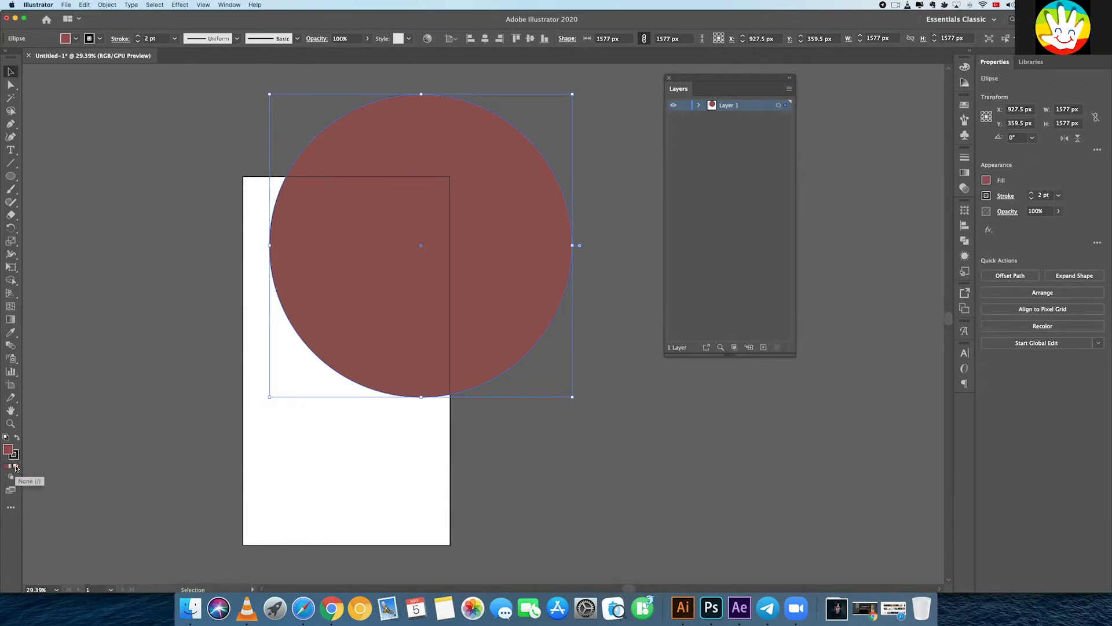
{"action": "left_click", "coordinate": [16, 468]}
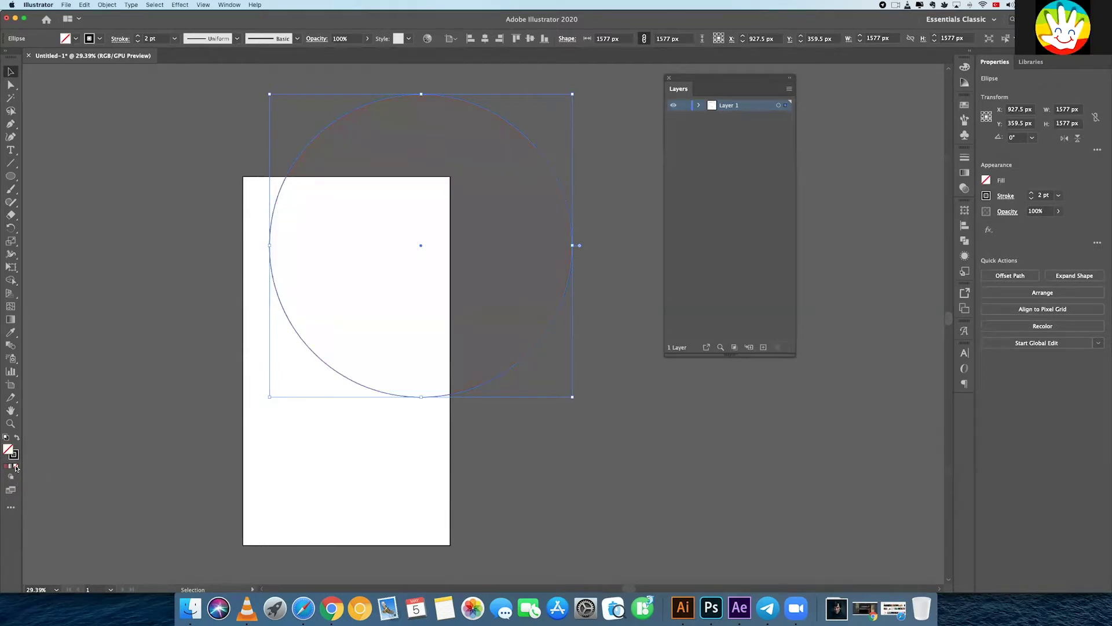
{"action": "key", "text": "ctrl+z"}
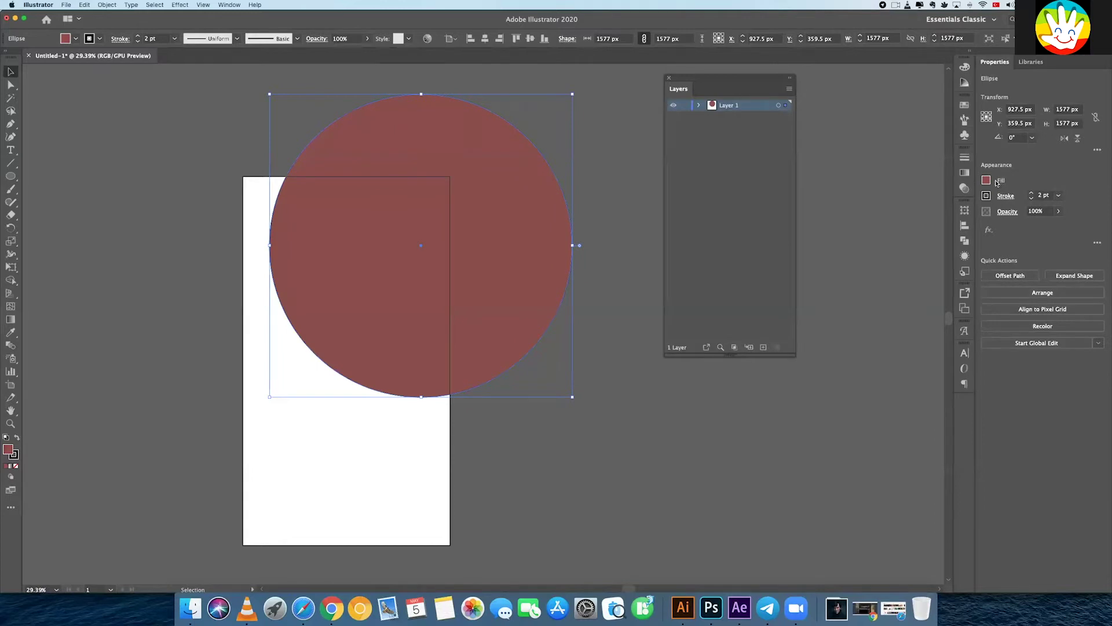
{"action": "left_click", "coordinate": [988, 181]}
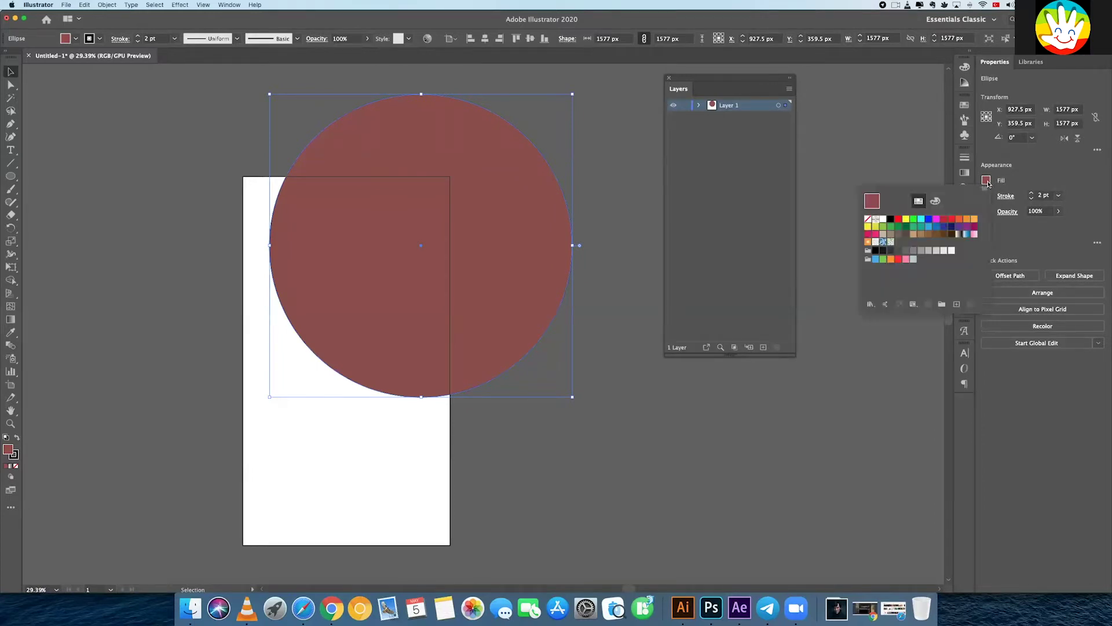
{"action": "left_click", "coordinate": [869, 221]}
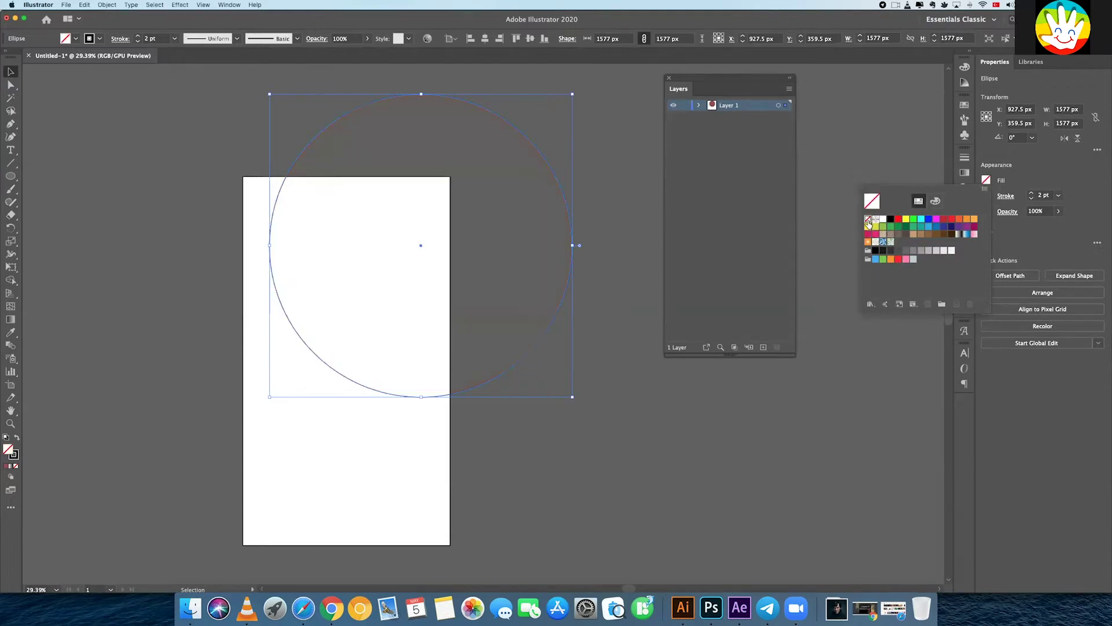
{"action": "left_click", "coordinate": [608, 259]}
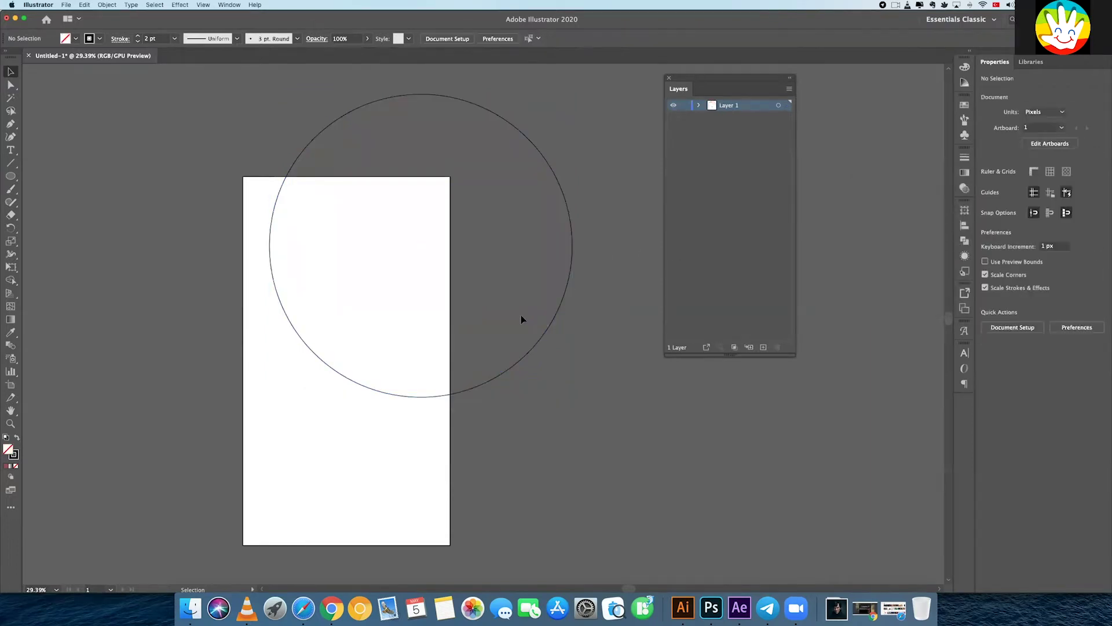
- Enlarge the circle from its lower-left corner to 1667 × 1820 px
{"action": "key", "text": "super+a"}
{"action": "left_click", "coordinate": [517, 324]}
{"action": "key", "text": "super+a"}
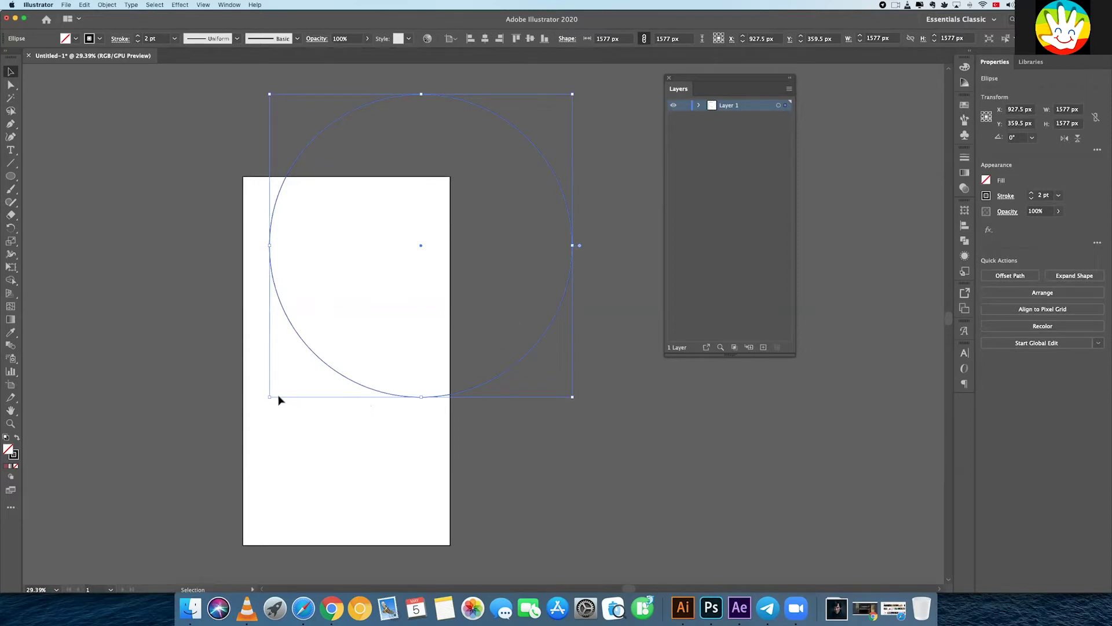
{"action": "mouse_move", "coordinate": [269, 397]}
{"action": "left_mouse_down"}
{"action": "mouse_move", "coordinate": [247, 429]}
{"action": "mouse_move", "coordinate": [250, 446]}
{"action": "left_mouse_up"}
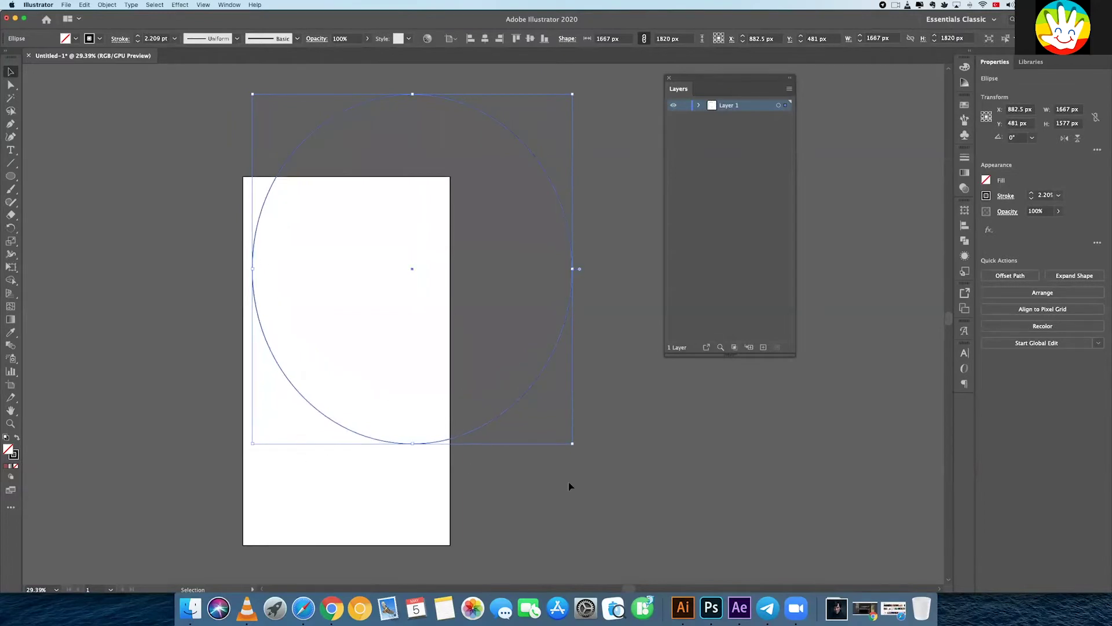
- Make an enlarged copy of the circle and nudge both ellipses up and right
{"action": "key", "text": "super+z"}
{"action": "key", "text": "a"}
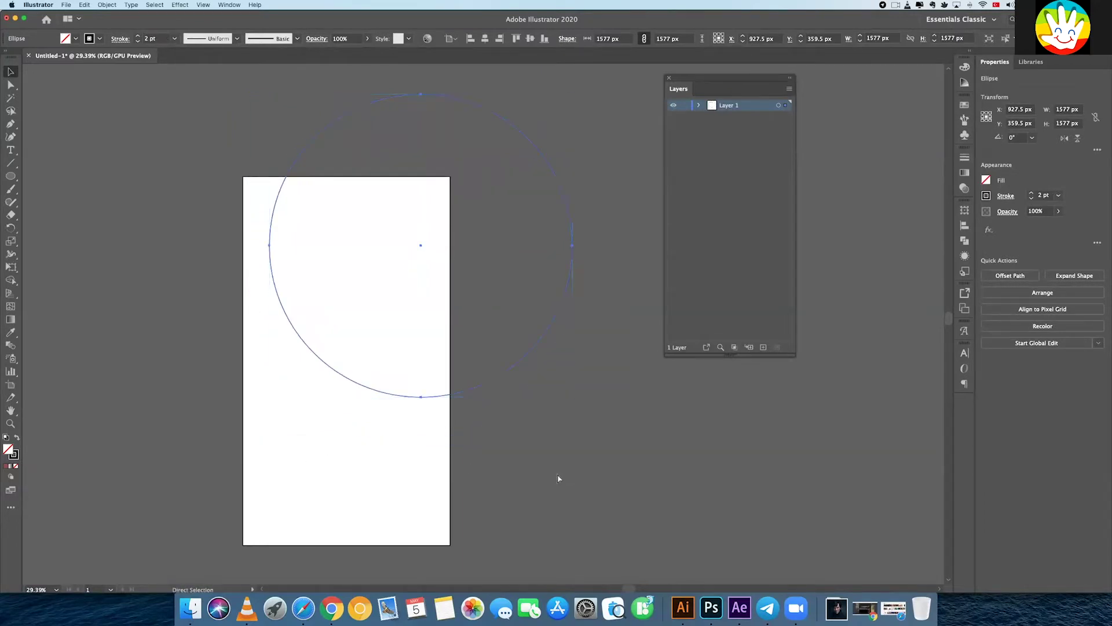
{"action": "key", "text": "v"}
{"action": "left_click_drag", "start_coordinate": [269, 397], "coordinate": [256, 443]}
{"action": "left_click", "coordinate": [551, 454]}
{"action": "key", "text": "super+a"}
{"action": "left_click_drag", "start_coordinate": [495, 380], "coordinate": [503, 372]}
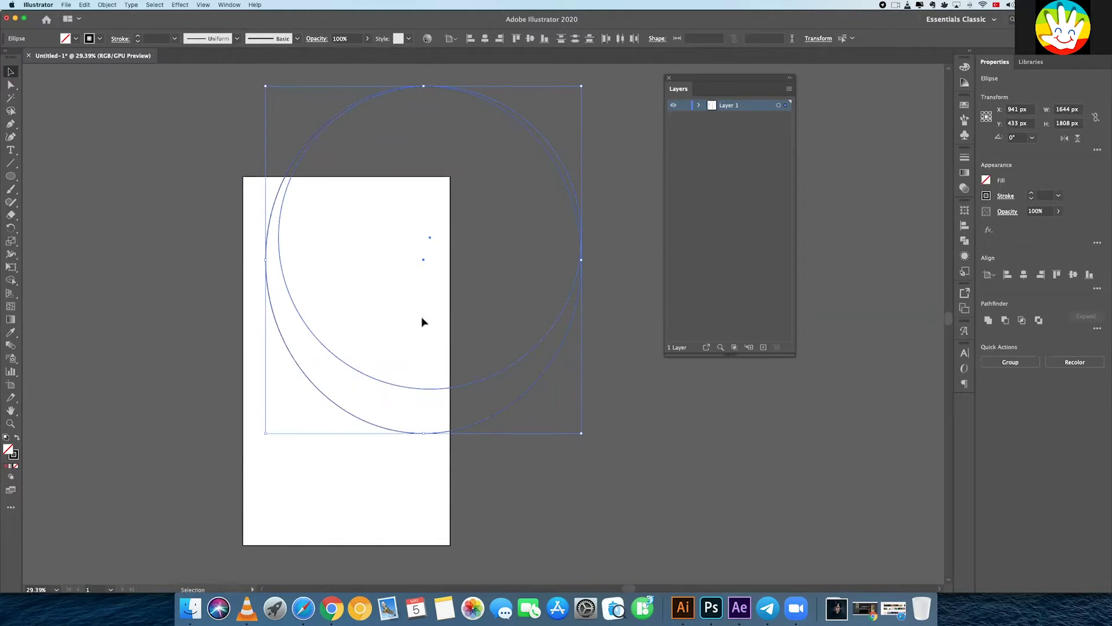
- Add a third ellipse stretched taller to 2141 px and widened to the left
{"action": "key", "text": "a"}
{"action": "left_click", "coordinate": [424, 433]}
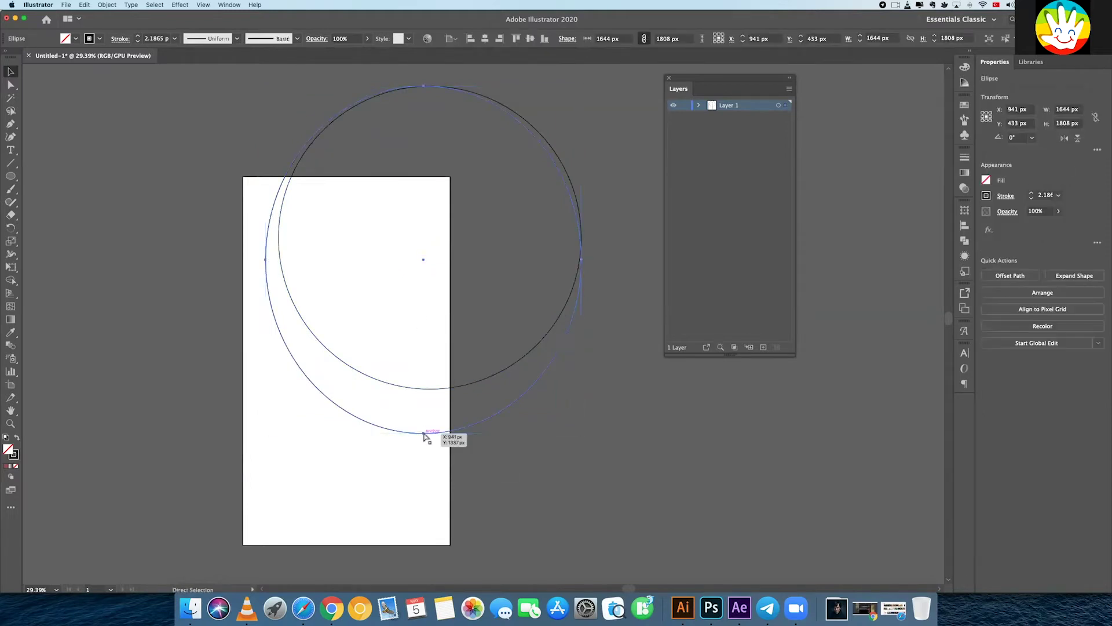
{"action": "key", "text": "v"}
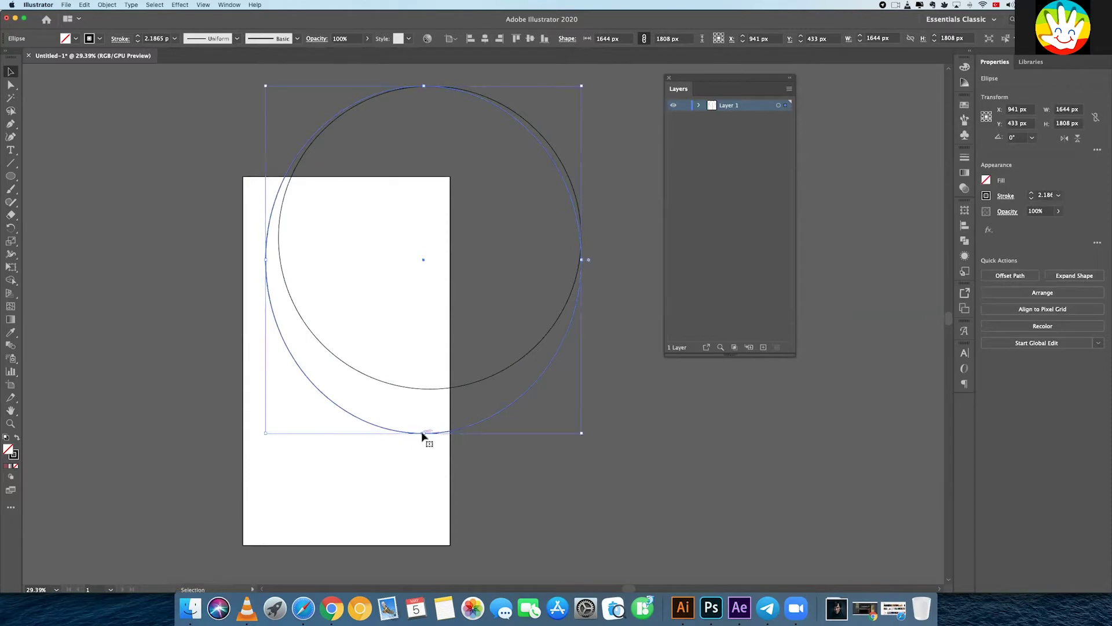
{"action": "left_click_drag", "start_coordinate": [425, 434], "coordinate": [426, 497]}
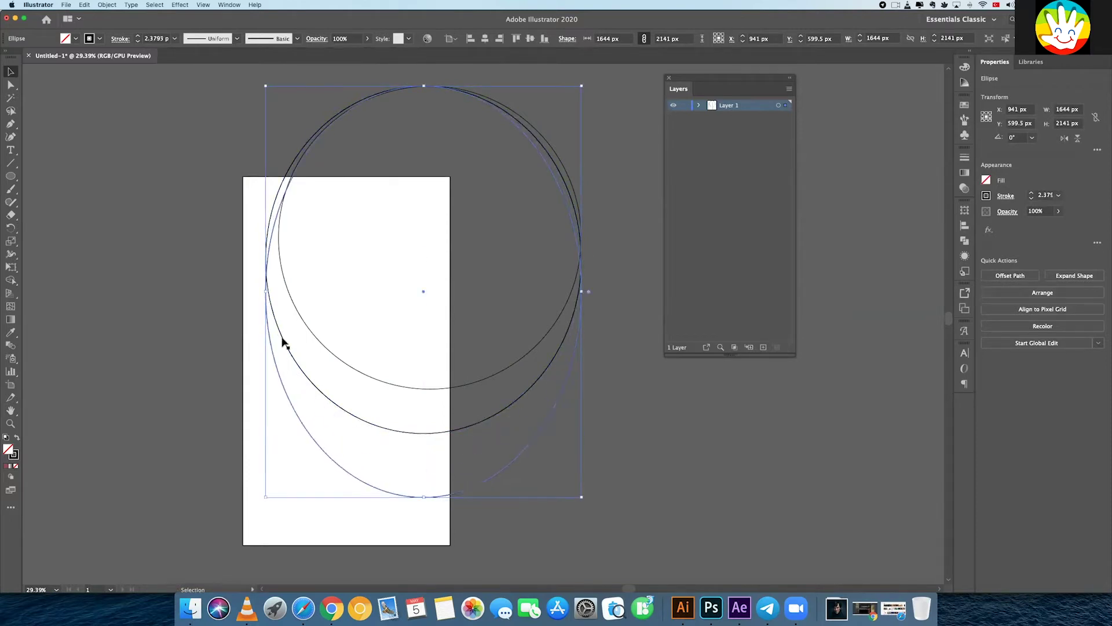
{"action": "left_click_drag", "start_coordinate": [265, 292], "coordinate": [252, 293]}
{"action": "left_click", "coordinate": [707, 461]}
{"action": "mouse_move", "coordinate": [707, 459]}
{"action": "left_mouse_down"}
{"action": "mouse_move", "coordinate": [718, 427]}
{"action": "mouse_move", "coordinate": [747, 414]}
{"action": "mouse_move", "coordinate": [748, 434]}
{"action": "left_mouse_up"}
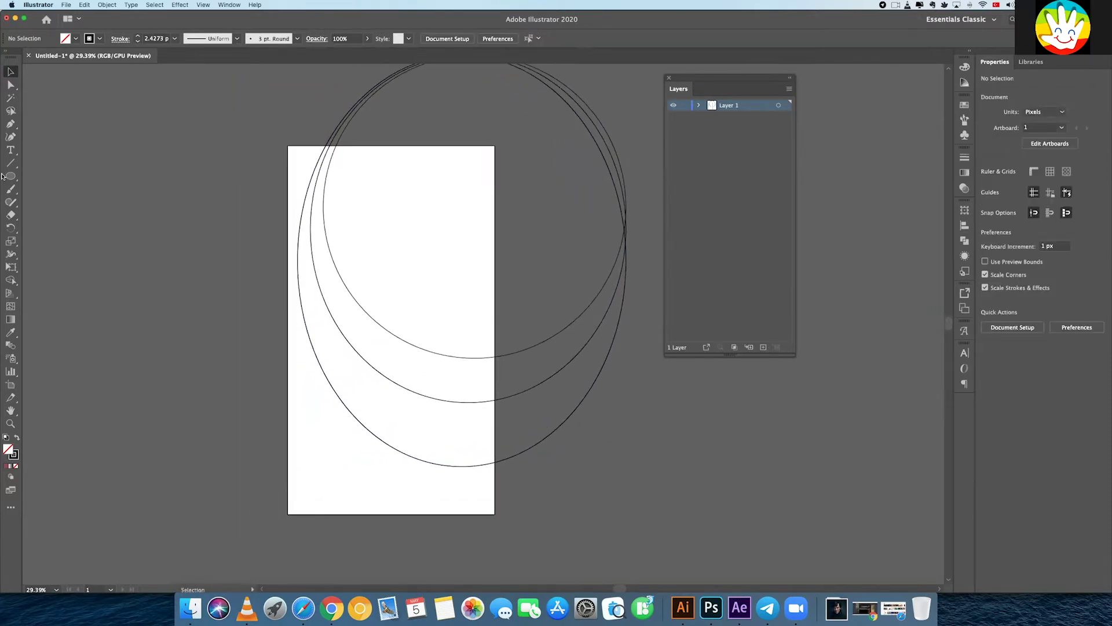
{"action": "left_click_drag", "start_coordinate": [11, 175], "coordinate": [35, 174]}
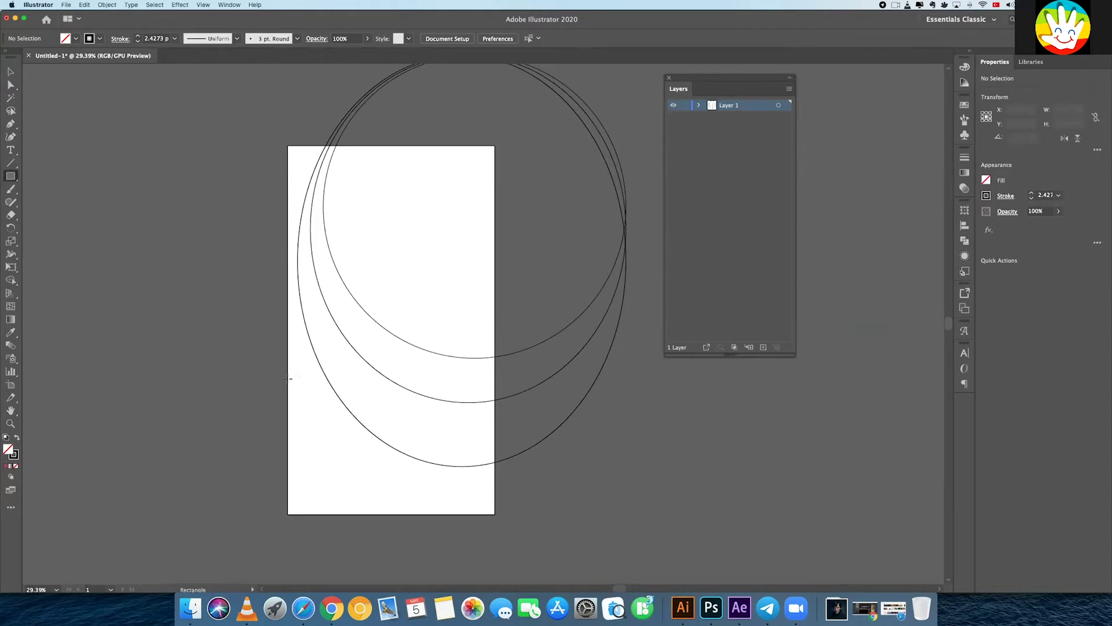
- Draw a 568 × 156 px bar at the artboard's lower left, Alt-drag copies to stack three, and select them
{"action": "left_click_drag", "start_coordinate": [290, 378], "coordinate": [396, 409]}
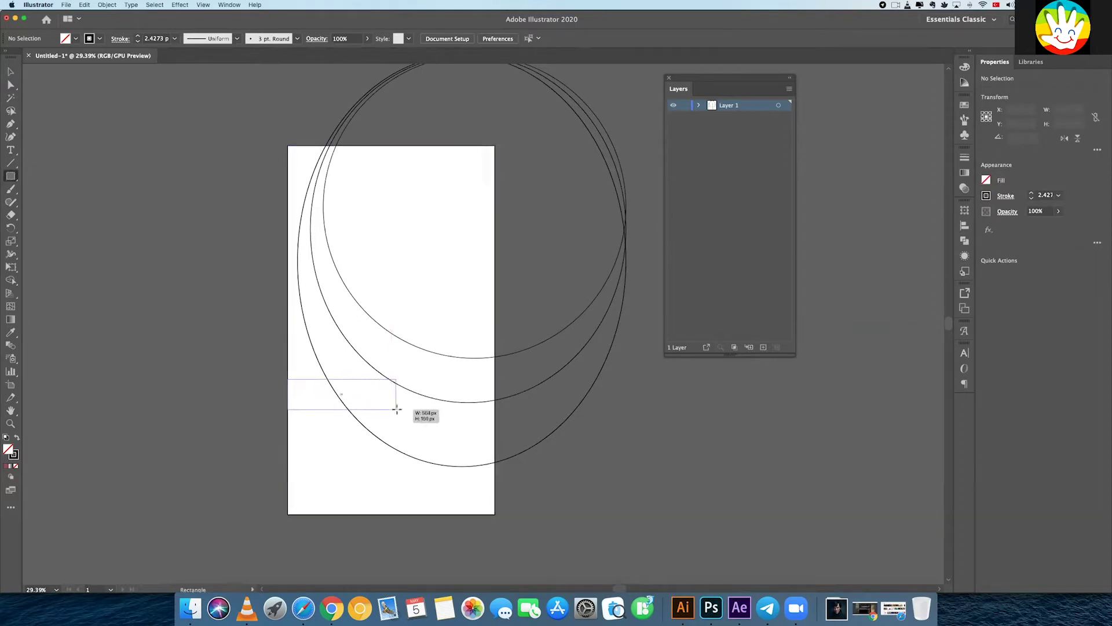
{"action": "key", "text": "v"}
{"action": "left_click_drag", "start_coordinate": [342, 396], "coordinate": [343, 472]}
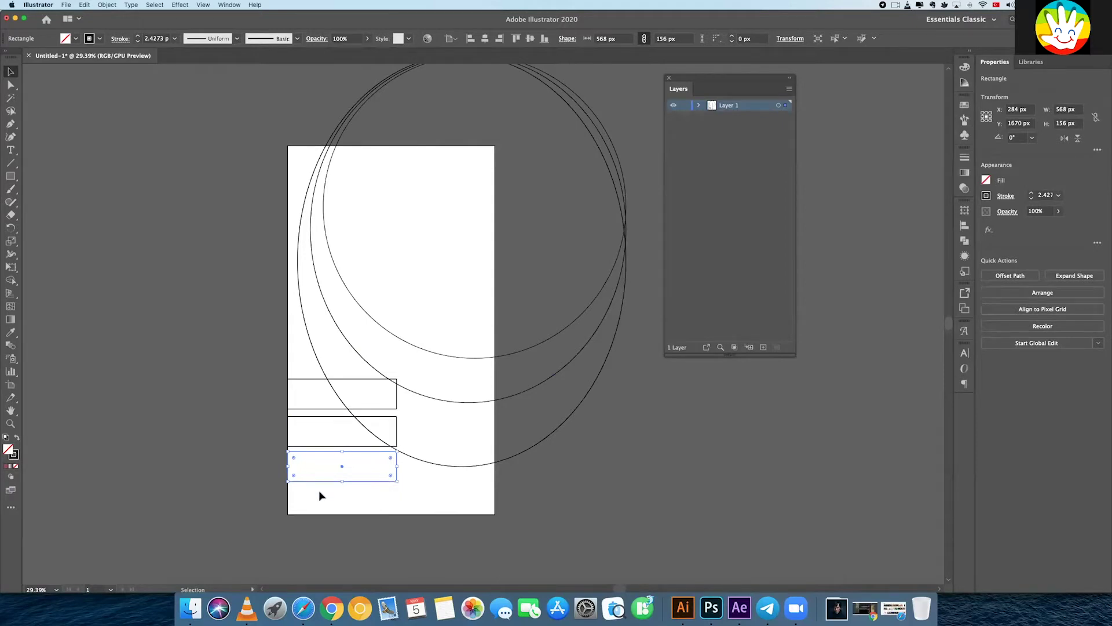
{"action": "left_click_drag", "start_coordinate": [300, 405], "coordinate": [304, 418]}
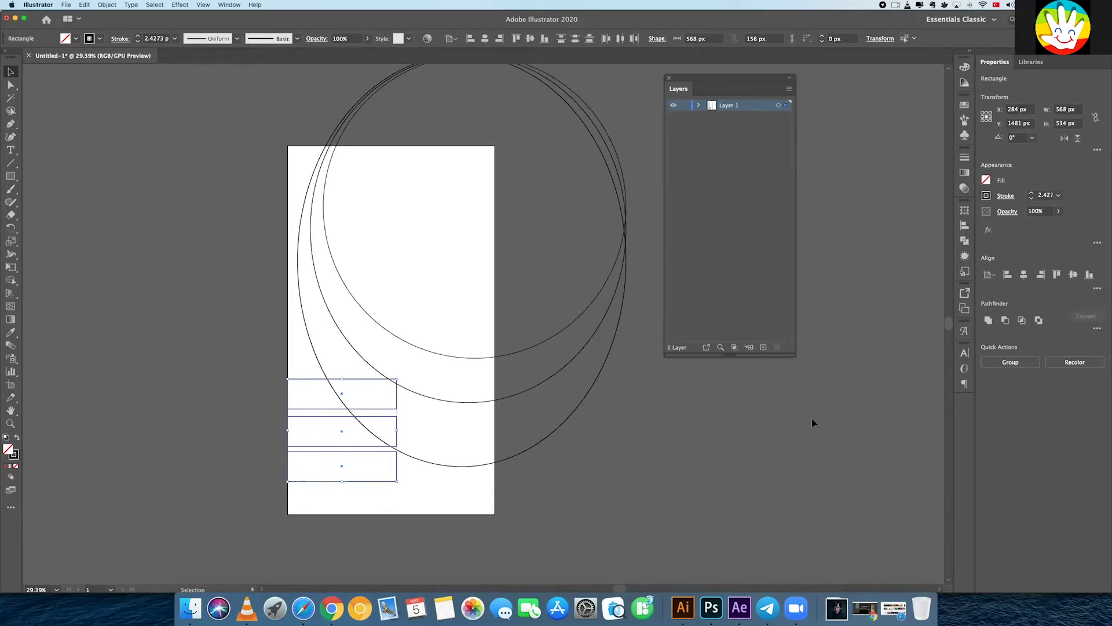
{"action": "left_click", "coordinate": [1098, 289]}
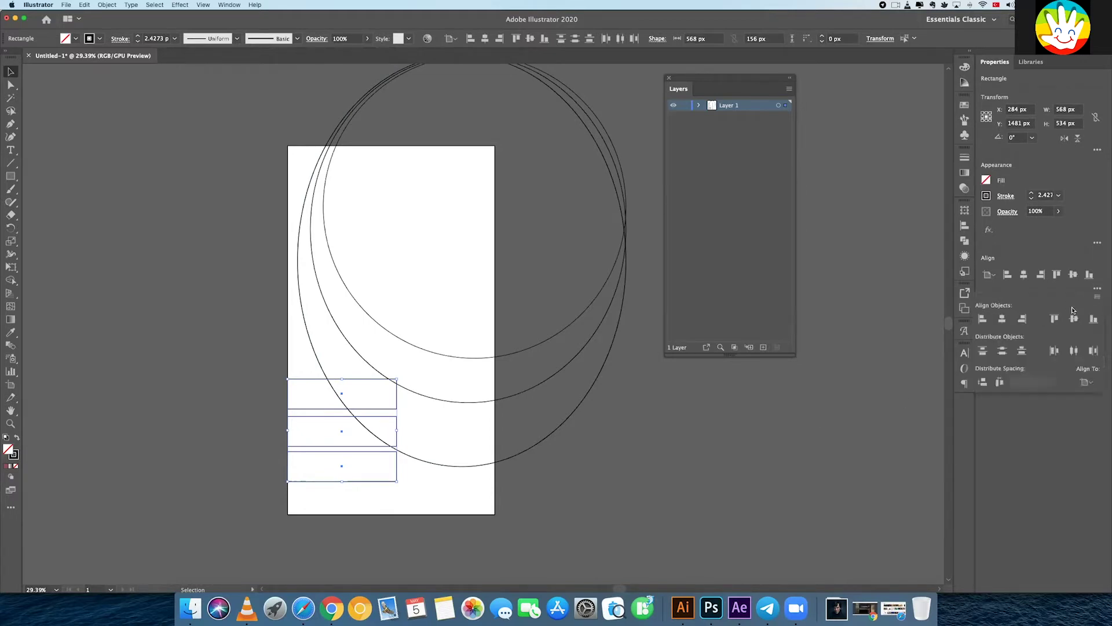
{"action": "left_click", "coordinate": [789, 354]}
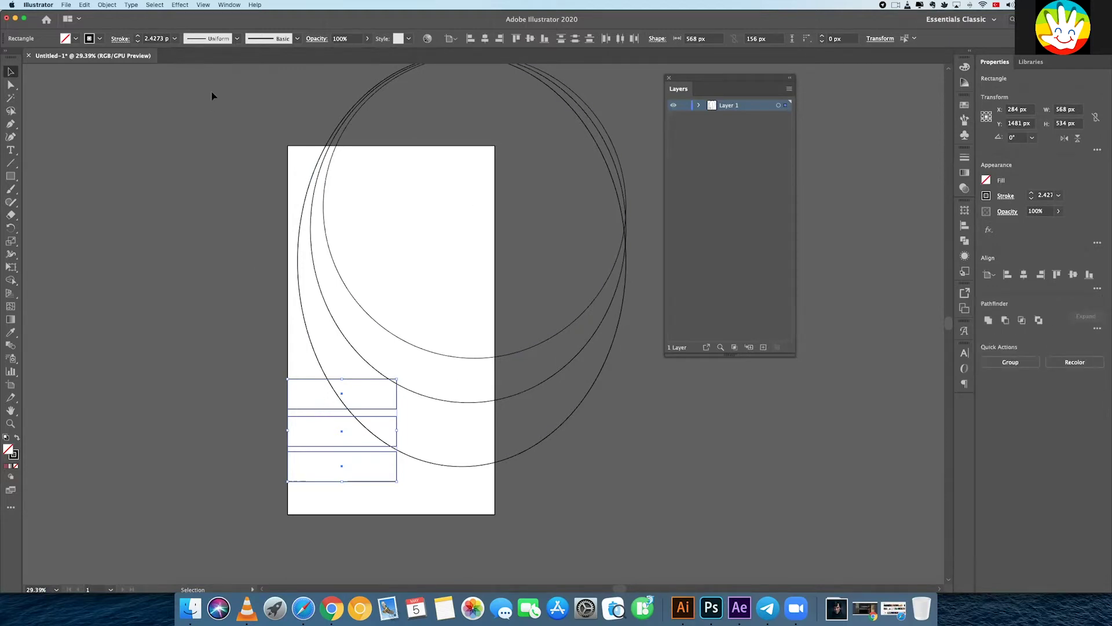
{"action": "left_click", "coordinate": [225, 6]}
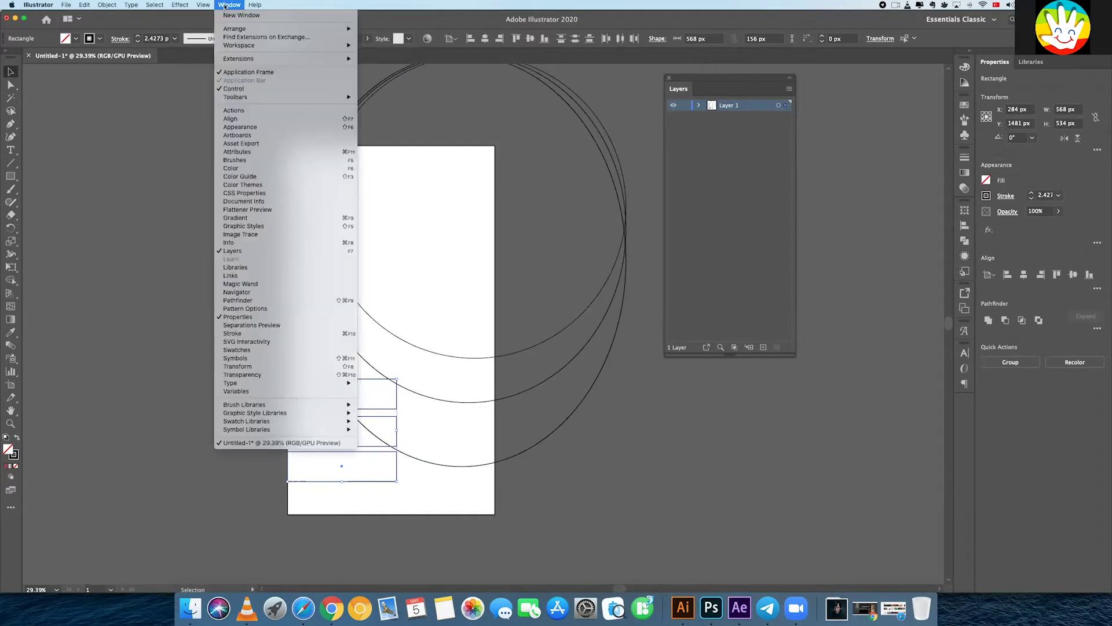
- In the Align panel, vertically distribute the rectangle centres relative to the selection, not the artboard
{"action": "left_click", "coordinate": [230, 119]}
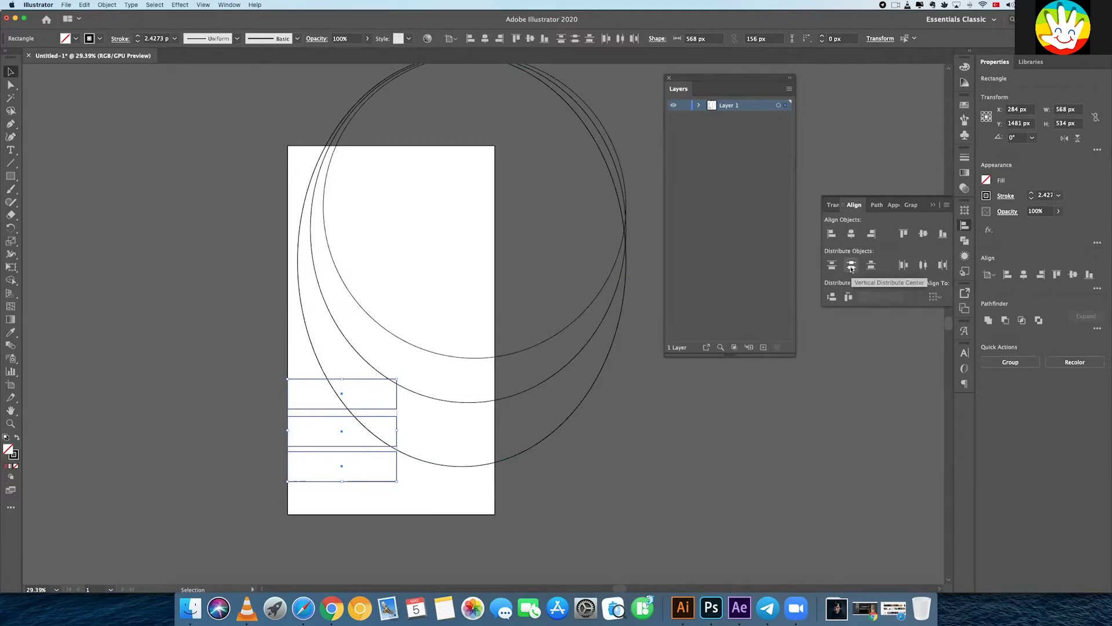
{"action": "left_click", "coordinate": [935, 297]}
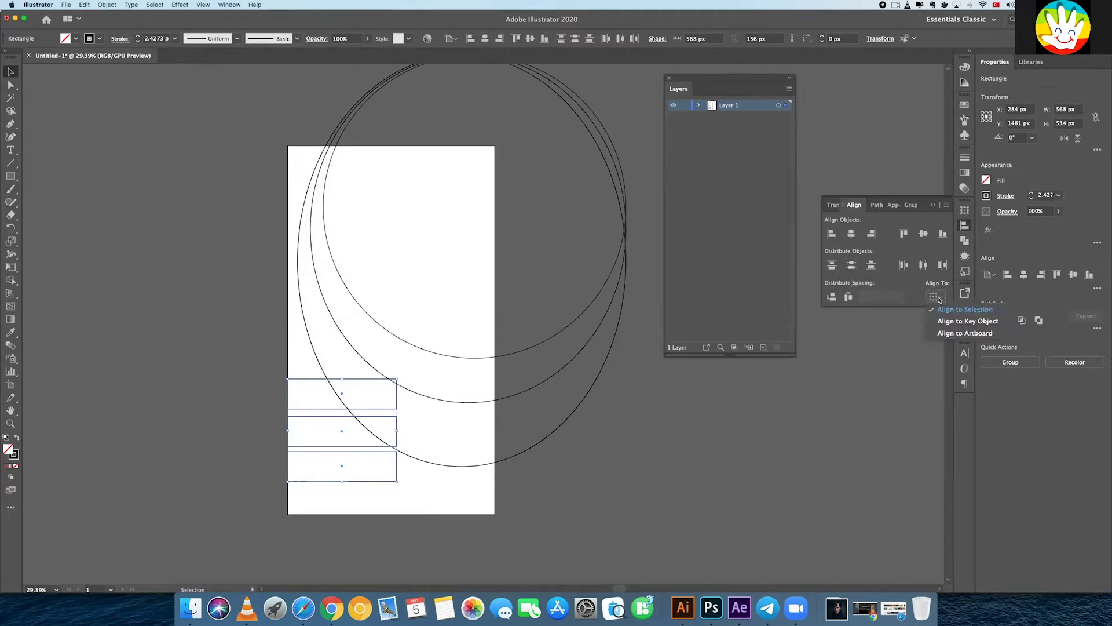
{"action": "left_click", "coordinate": [945, 333]}
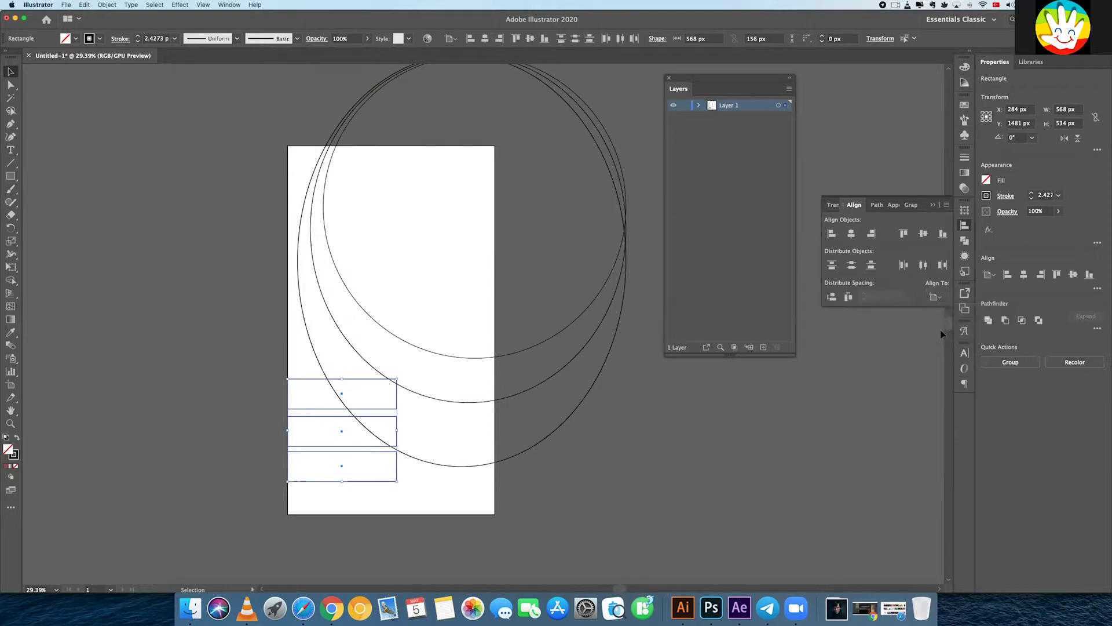
{"action": "left_click", "coordinate": [850, 268]}
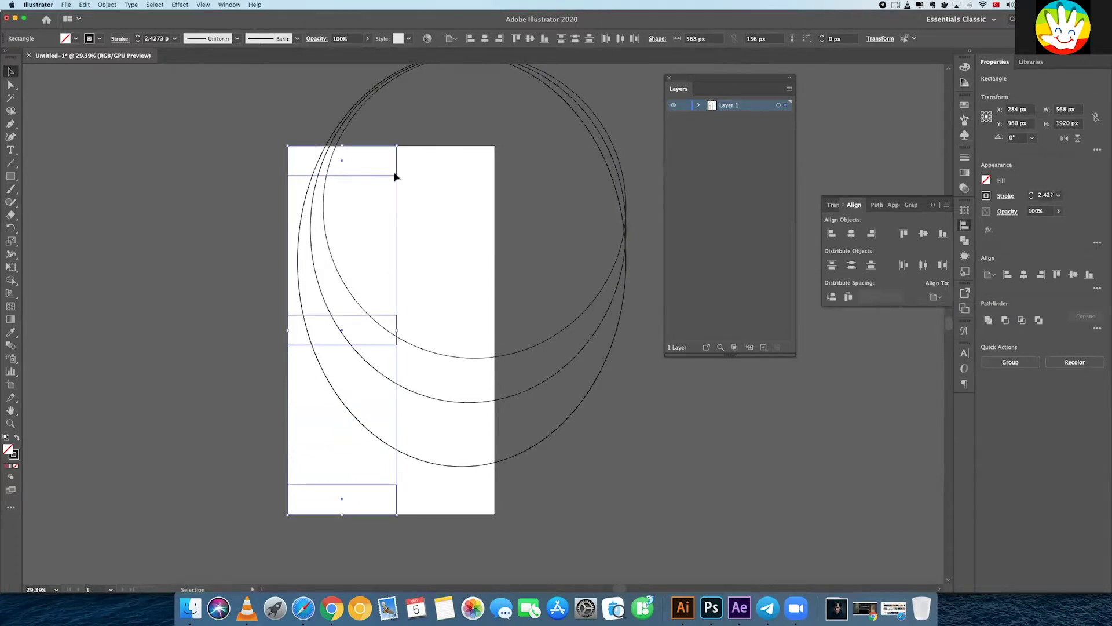
{"action": "key", "text": "ctrl+z"}
{"action": "left_click", "coordinate": [938, 297]}
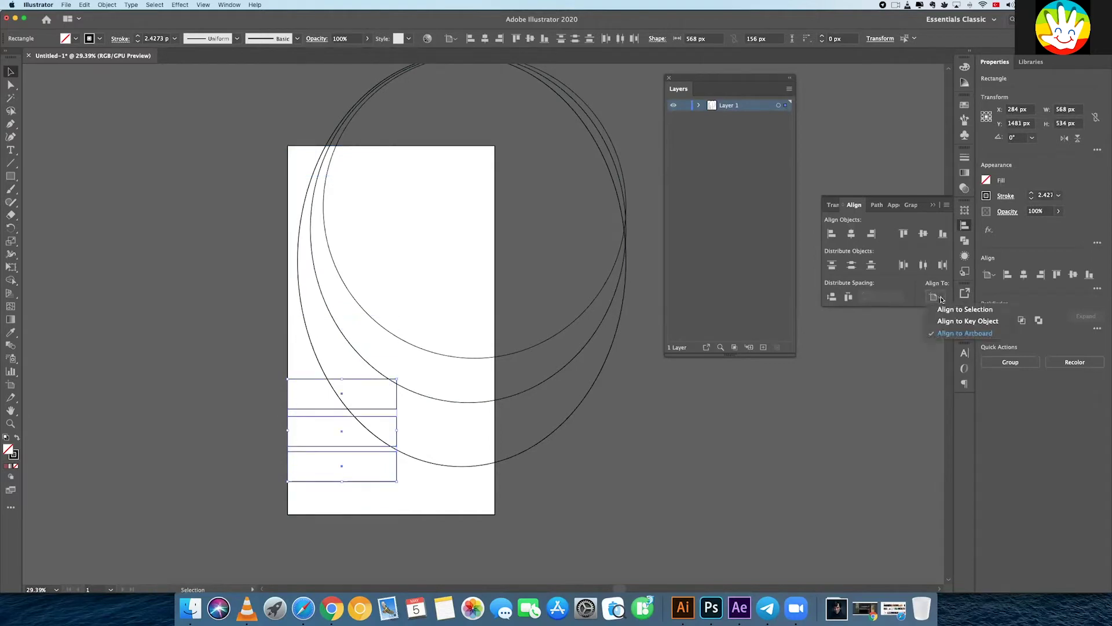
{"action": "left_click", "coordinate": [964, 309]}
{"action": "left_click", "coordinate": [851, 267]}
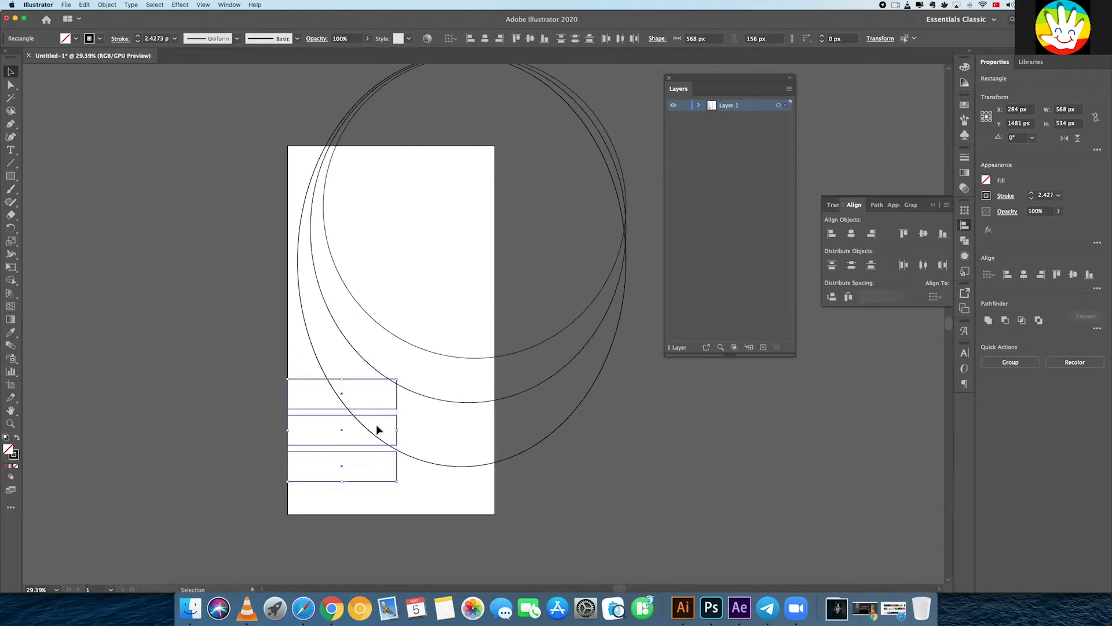
{"action": "left_click", "coordinate": [597, 457]}
{"action": "scroll", "coordinate": [597, 456], "scroll_direction": "left", "scroll_amount": 3}
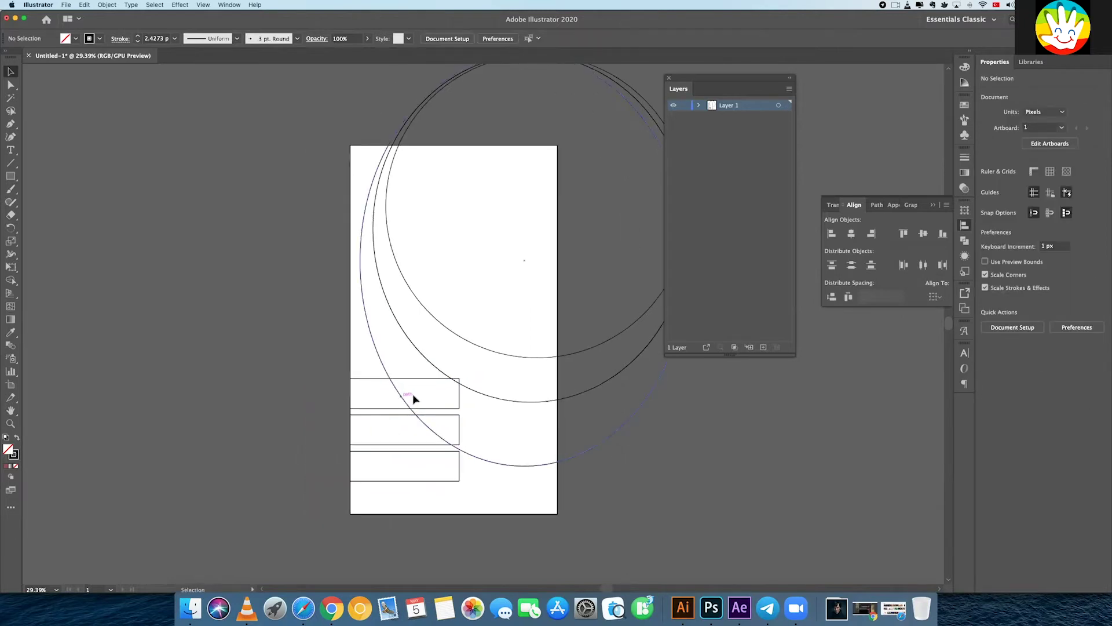
{"action": "scroll", "coordinate": [397, 432], "scroll_direction": "right", "scroll_amount": 3}
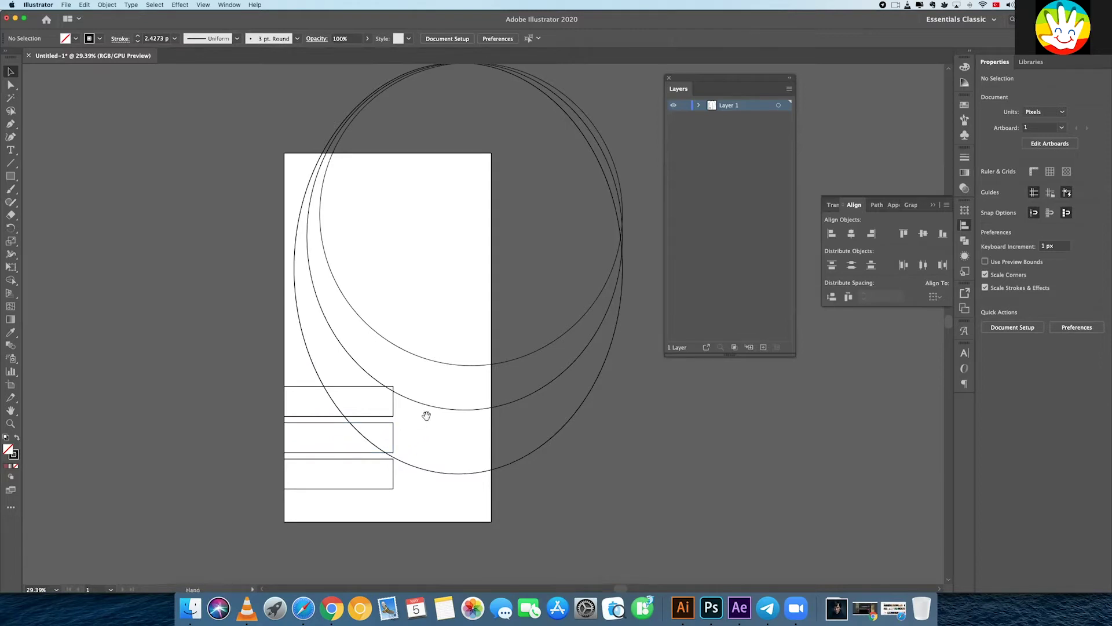
- Select all and use the Shape Builder to delete the circle parts outside the artboard
{"action": "left_click_drag", "start_coordinate": [427, 418], "coordinate": [424, 442]}
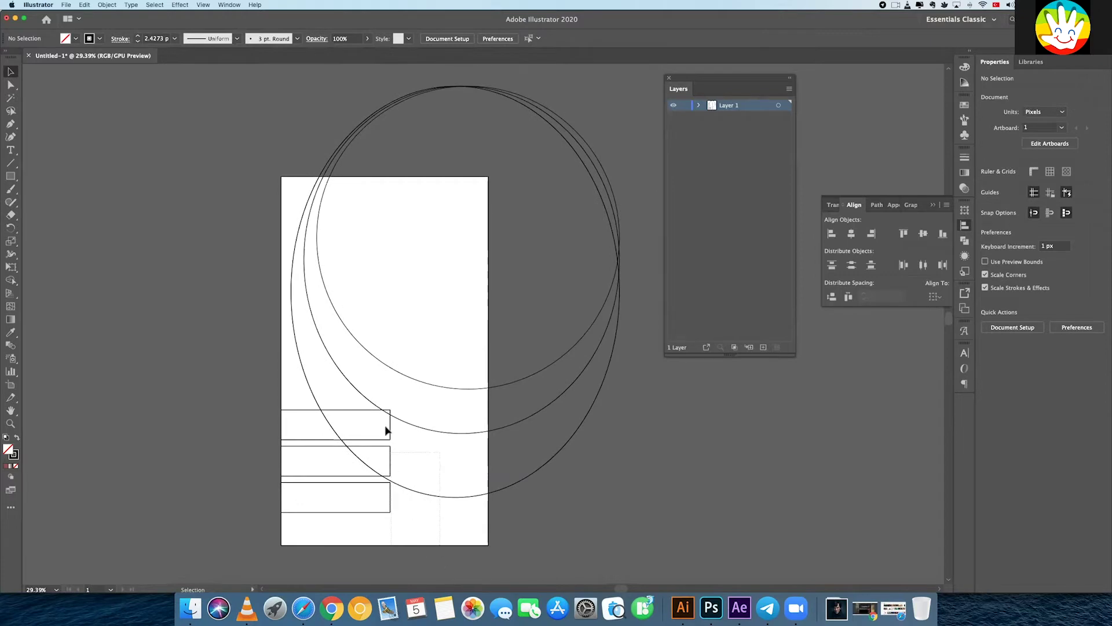
{"action": "key", "text": "super+a"}
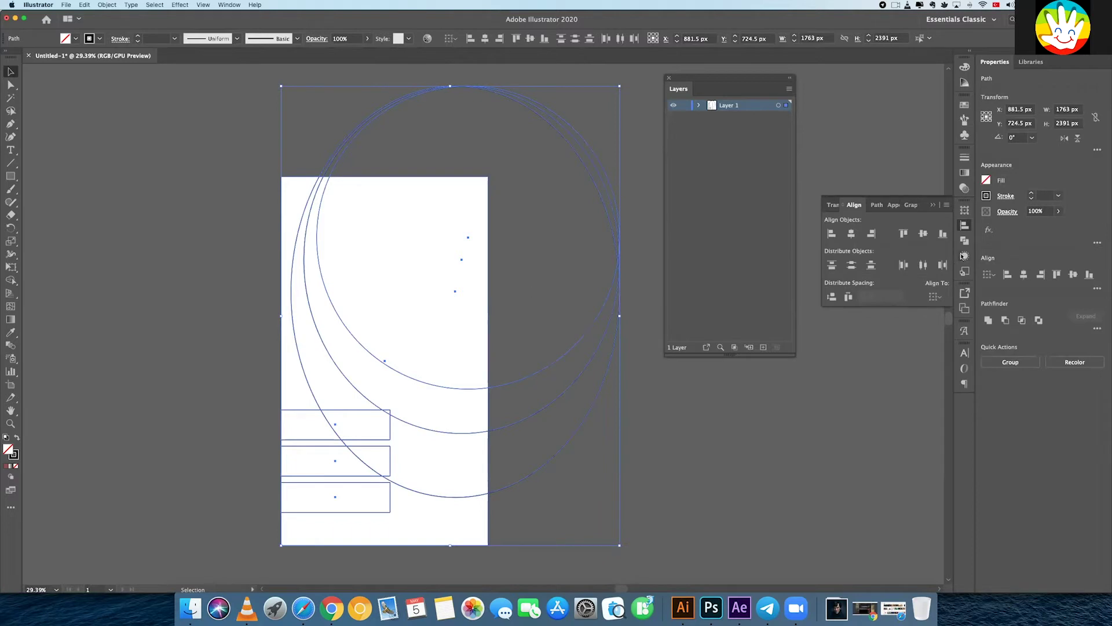
{"action": "left_click", "coordinate": [877, 204]}
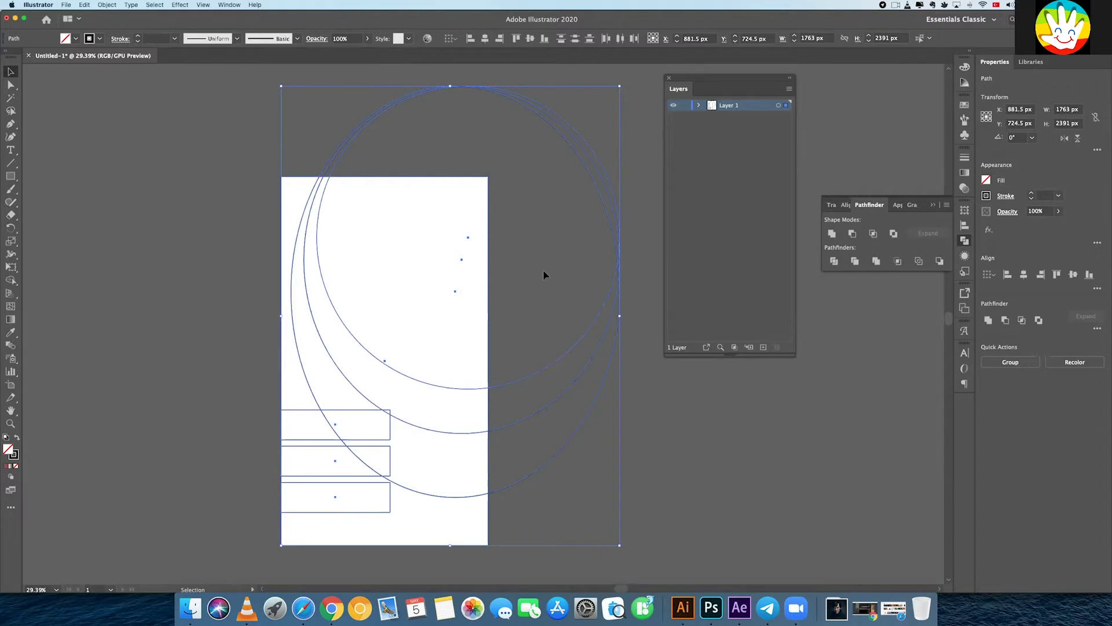
{"action": "left_click", "coordinate": [12, 281]}
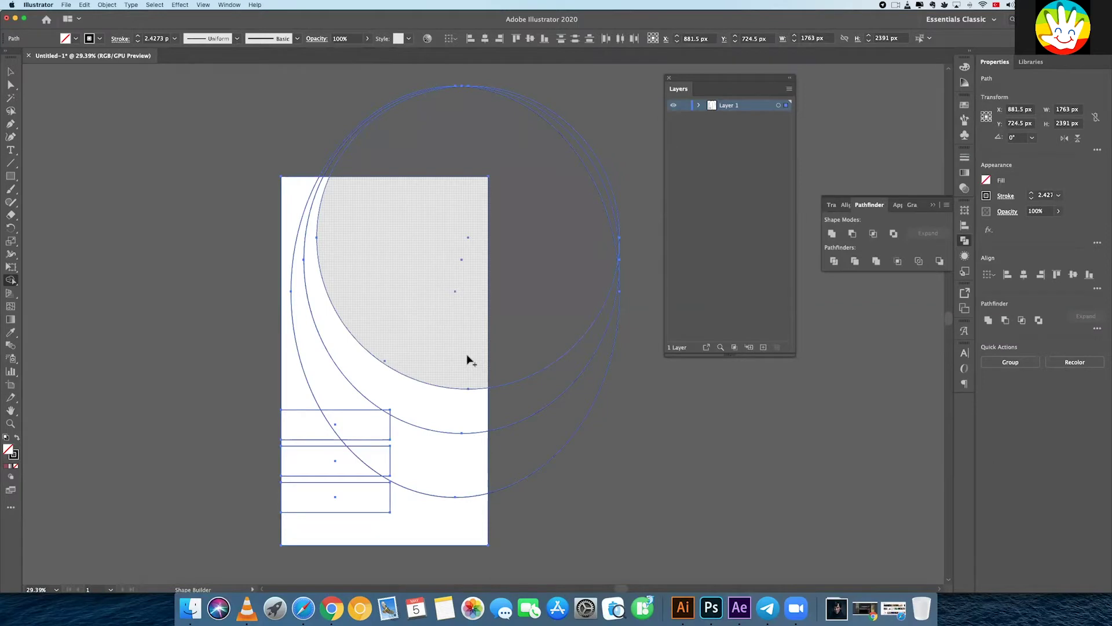
{"action": "left_click_drag", "start_coordinate": [564, 486], "coordinate": [565, 302]}
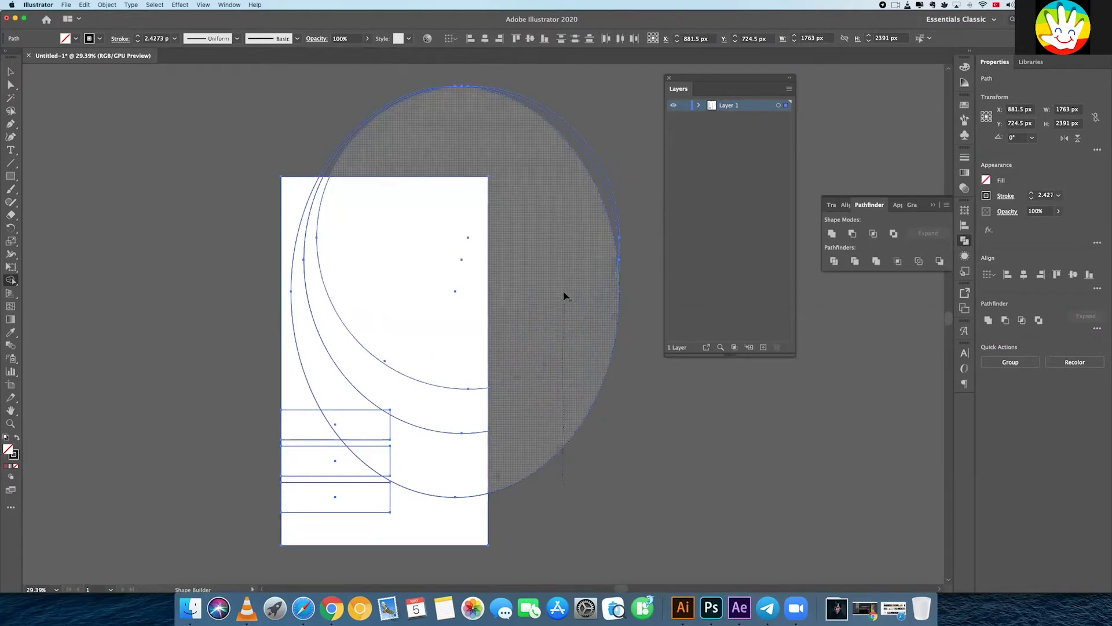
{"action": "left_click_drag", "start_coordinate": [617, 203], "coordinate": [618, 196]}
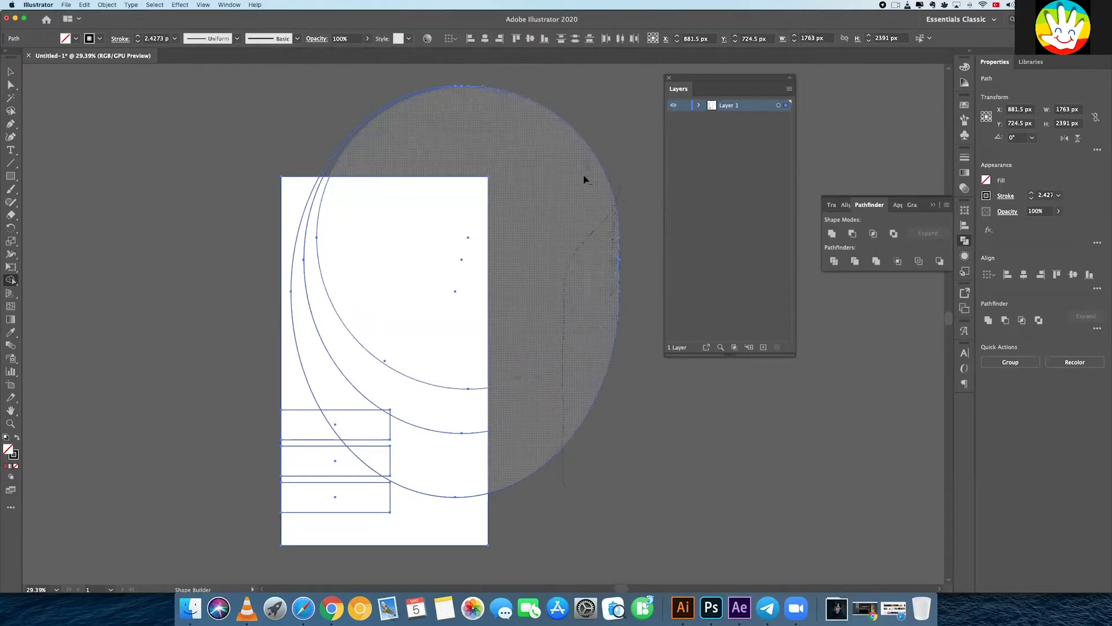
{"action": "left_click_drag", "start_coordinate": [378, 135], "coordinate": [333, 137]}
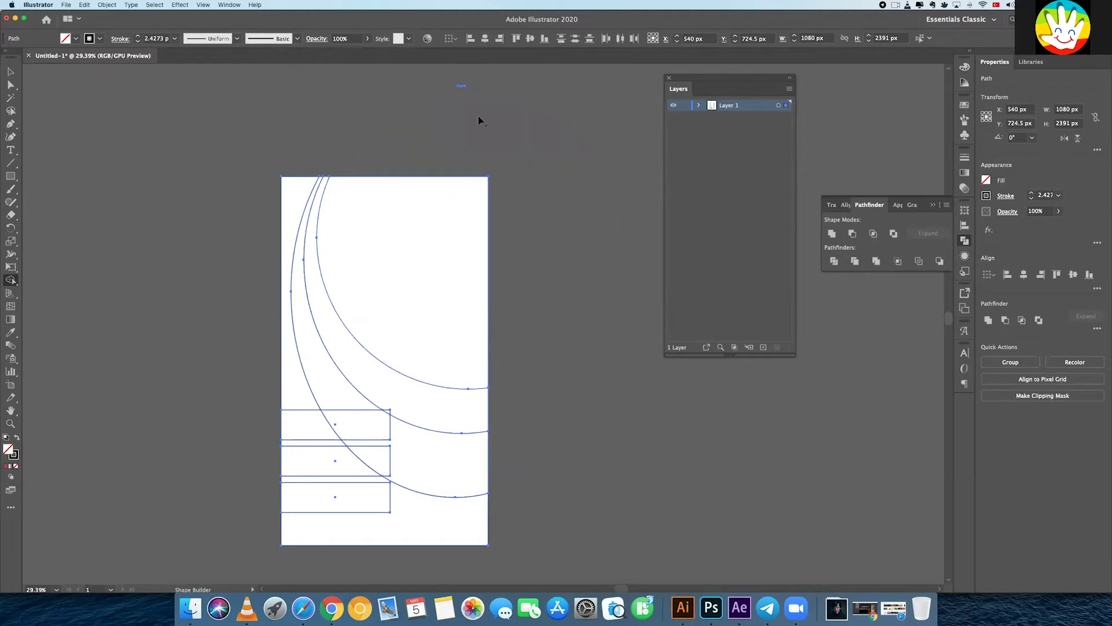
{"action": "left_click_drag", "start_coordinate": [454, 90], "coordinate": [472, 104]}
- Check each trimmed arc with the Selection tool, undoing accidental moves, ending with the inner arc selected
{"action": "key", "text": "v"}
{"action": "scroll", "coordinate": [571, 224], "scroll_direction": "left", "scroll_amount": 3}
{"action": "scroll", "coordinate": [571, 224], "scroll_direction": "down", "scroll_amount": 2}
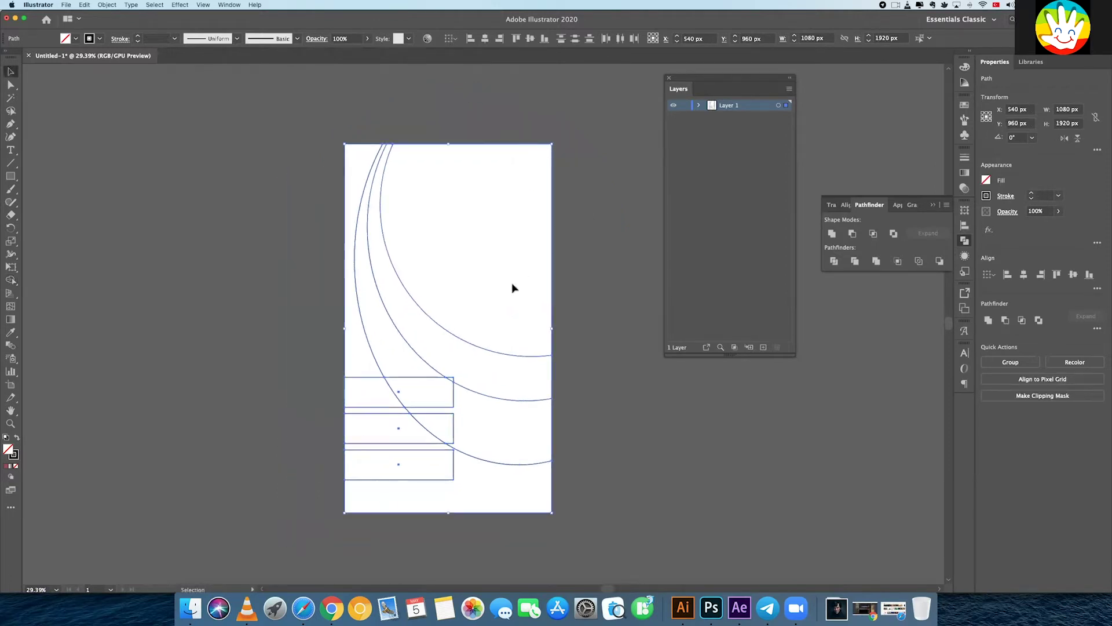
{"action": "left_click", "coordinate": [573, 291]}
{"action": "left_click_drag", "start_coordinate": [616, 104], "coordinate": [534, 319]}
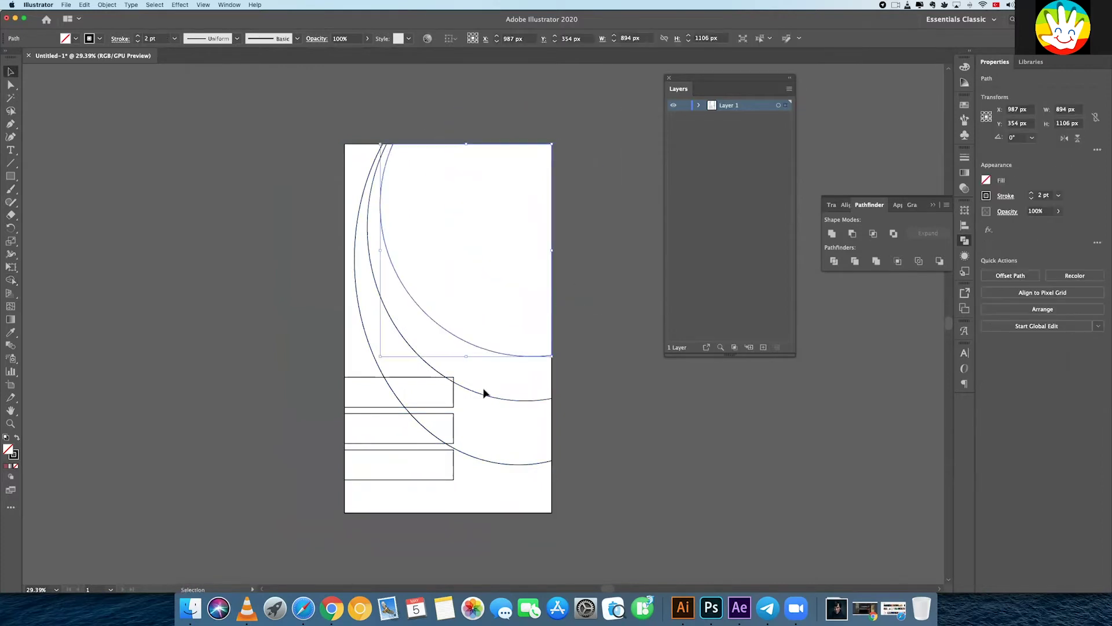
{"action": "left_click_drag", "start_coordinate": [484, 398], "coordinate": [564, 355]}
{"action": "key", "text": "super+z"}
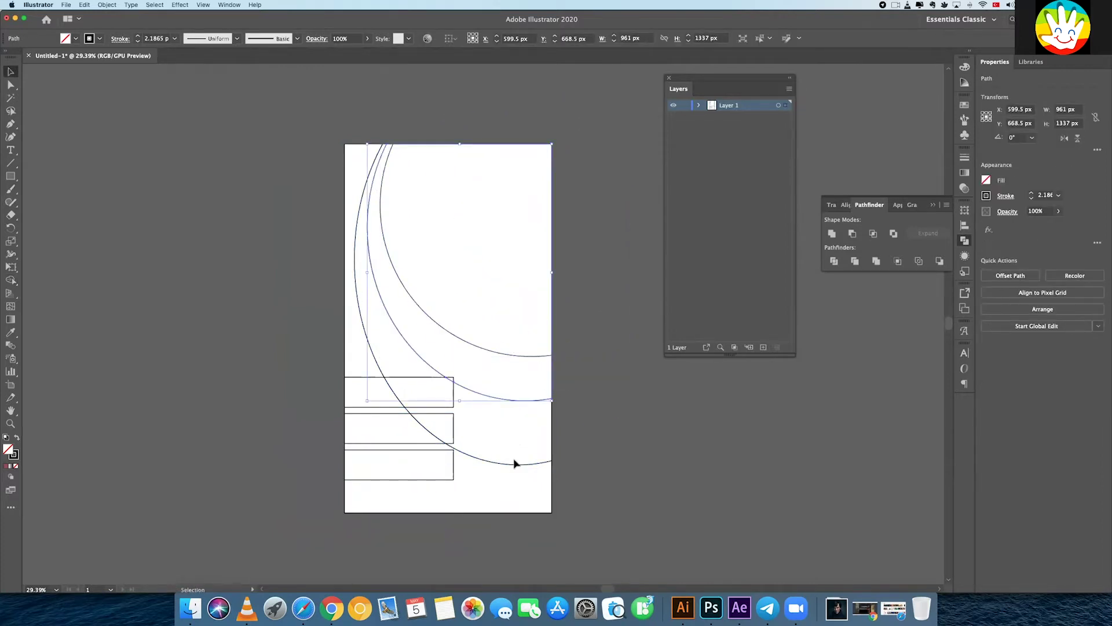
{"action": "left_click_drag", "start_coordinate": [516, 464], "coordinate": [592, 412]}
{"action": "key", "text": "super+z"}
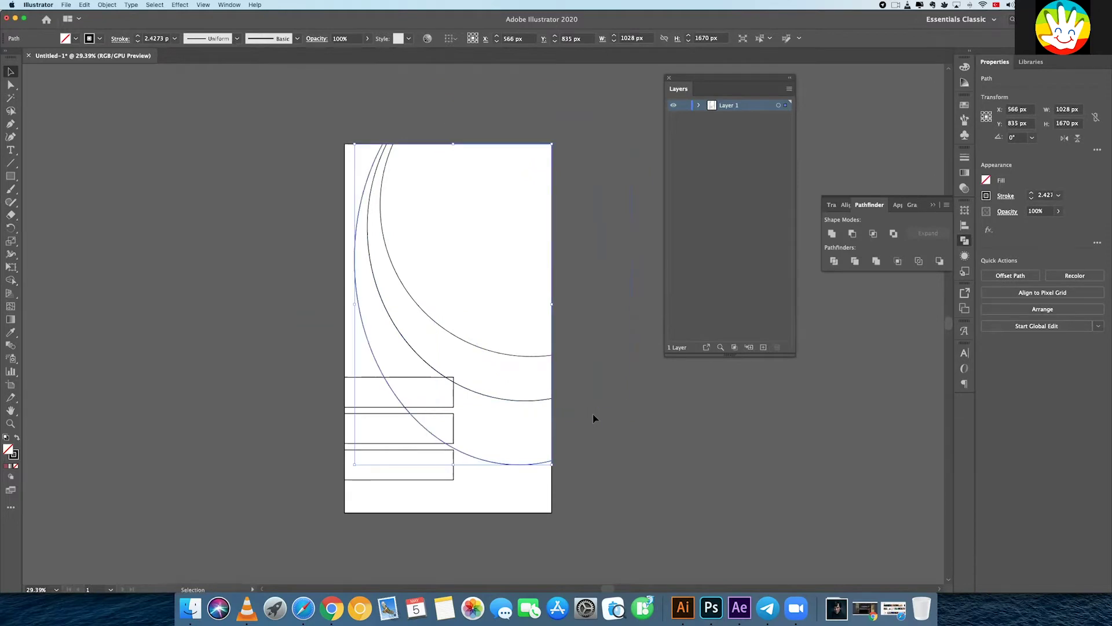
{"action": "scroll", "coordinate": [598, 391], "scroll_direction": "up", "scroll_amount": 3}
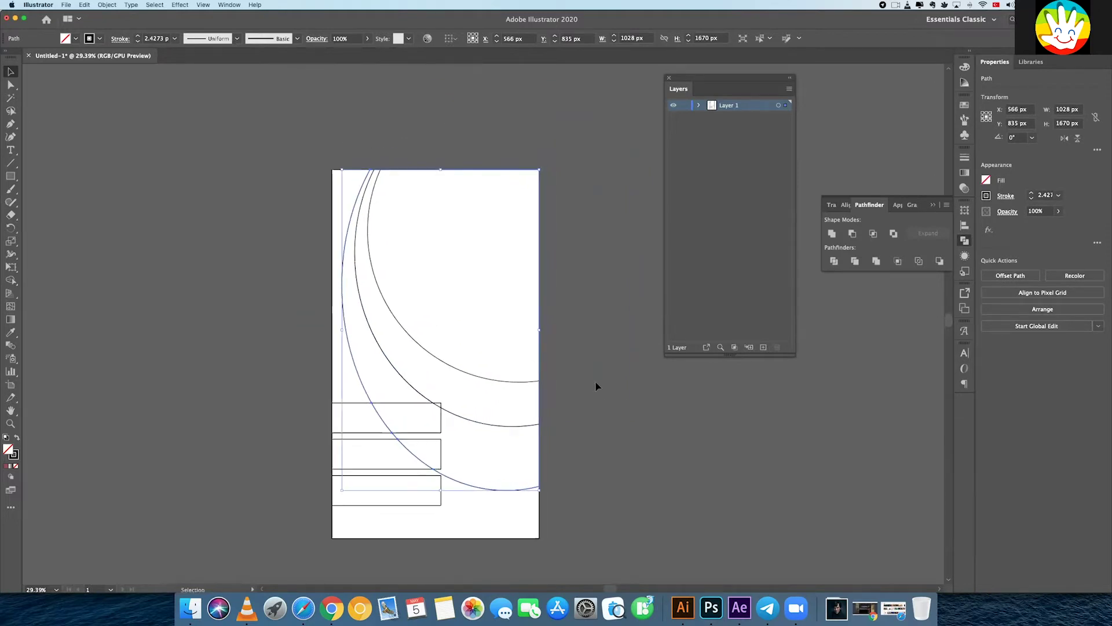
{"action": "left_click", "coordinate": [525, 382]}
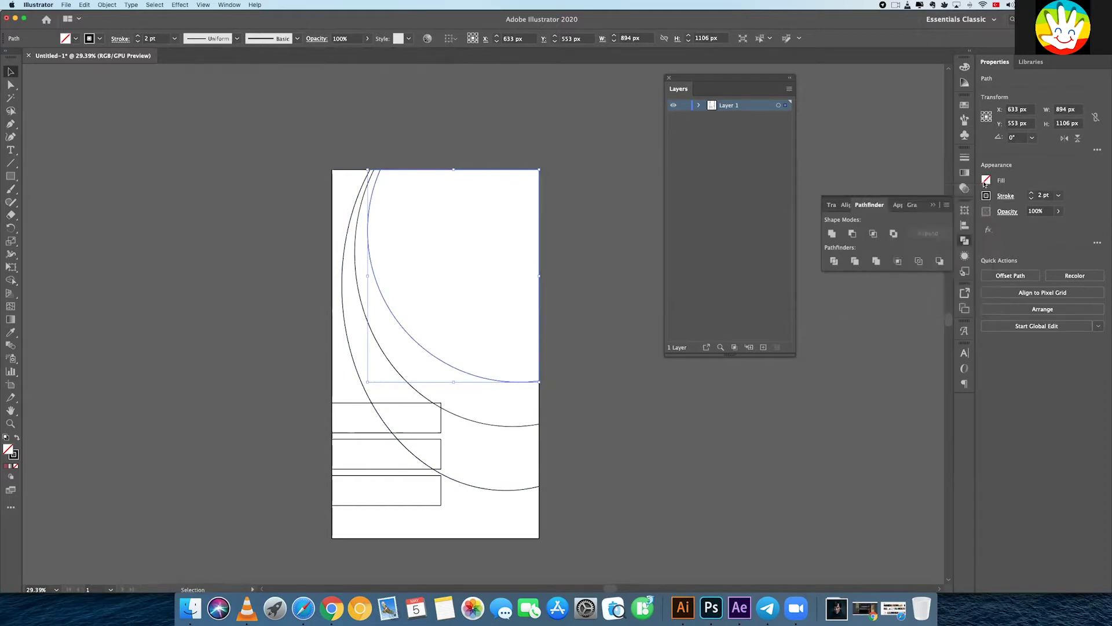
- Fill the inner arc magenta, the middle arc red and the outer arc orange
{"action": "left_click", "coordinate": [985, 182]}
{"action": "left_click", "coordinate": [936, 219]}
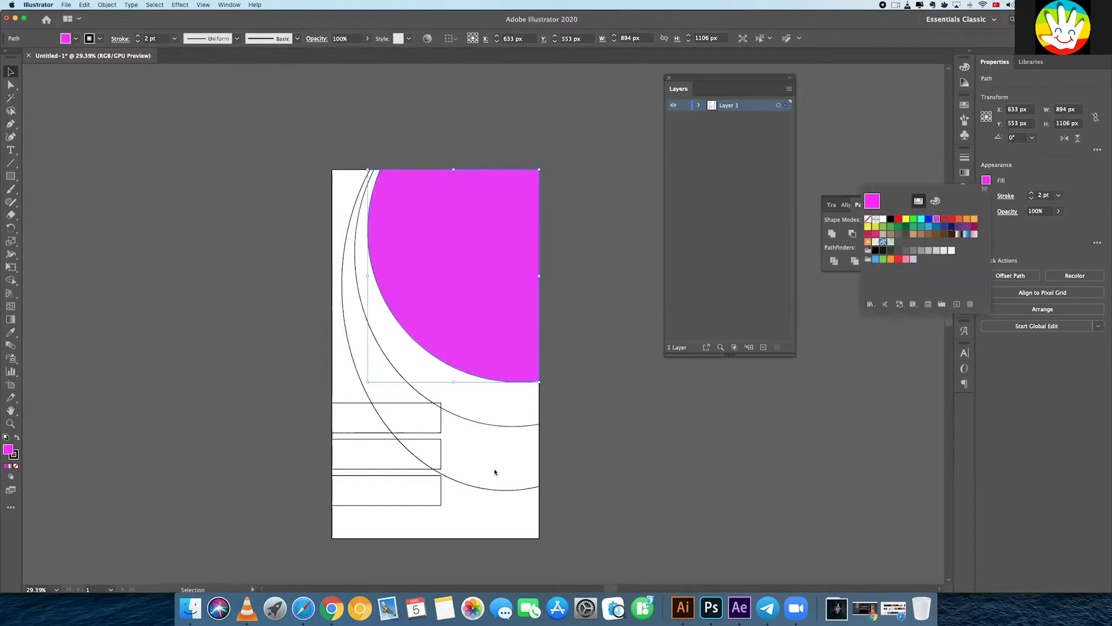
{"action": "left_click", "coordinate": [511, 431]}
{"action": "left_click", "coordinate": [513, 428]}
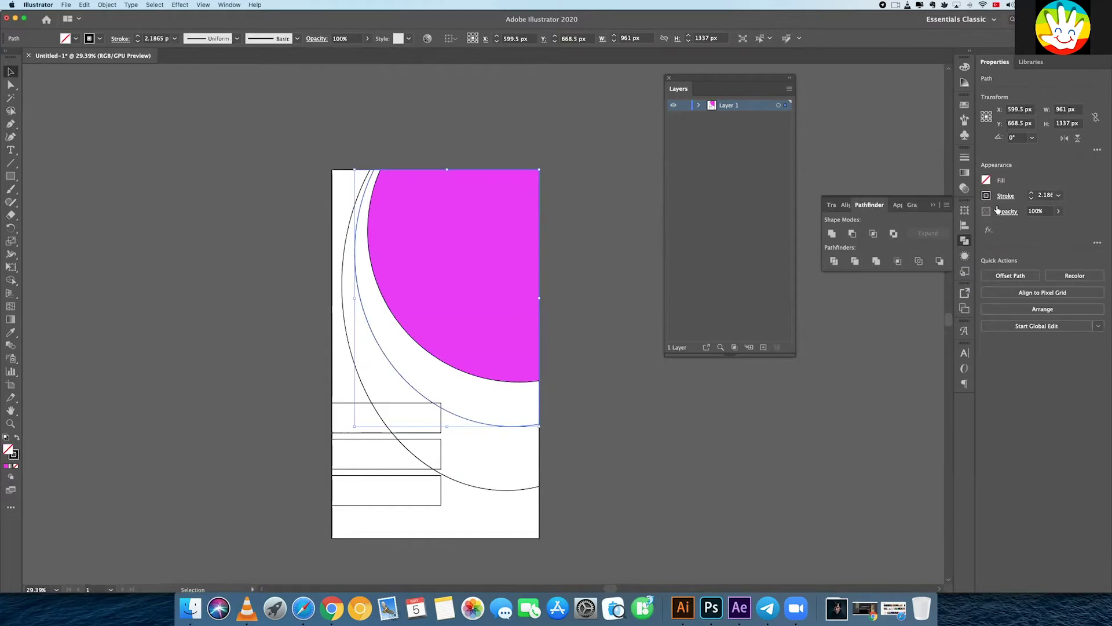
{"action": "left_click", "coordinate": [985, 180]}
{"action": "left_click", "coordinate": [944, 219]}
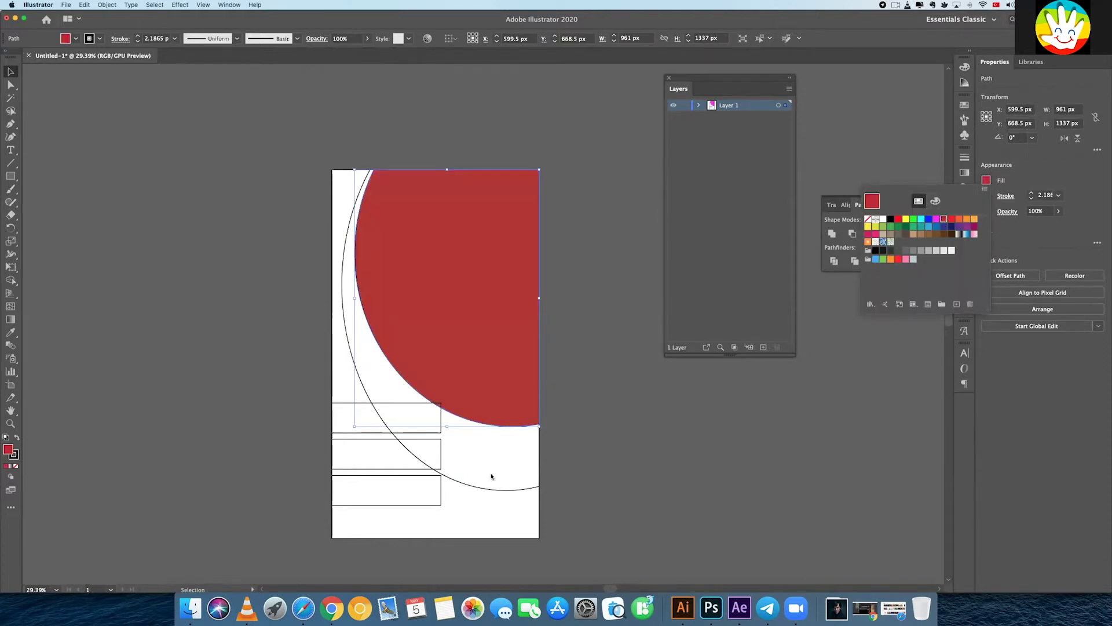
{"action": "left_click", "coordinate": [493, 492]}
{"action": "left_click", "coordinate": [494, 491]}
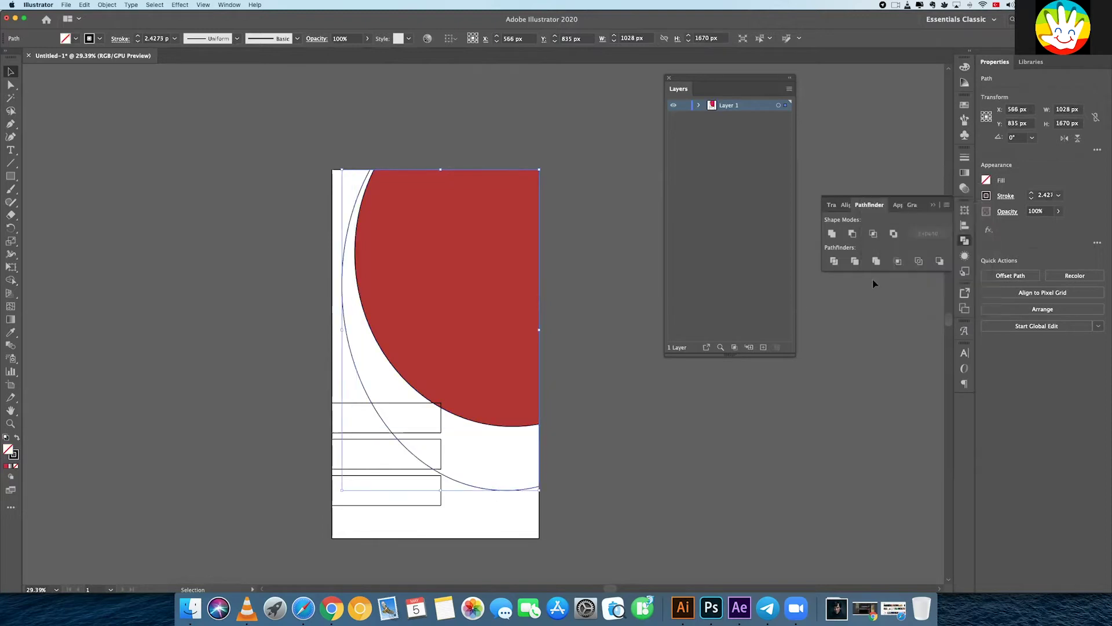
{"action": "left_click", "coordinate": [988, 181]}
{"action": "left_click", "coordinate": [952, 219]}
{"action": "left_click", "coordinate": [960, 219]}
{"action": "left_click", "coordinate": [640, 329]}
{"action": "left_click", "coordinate": [596, 353]}
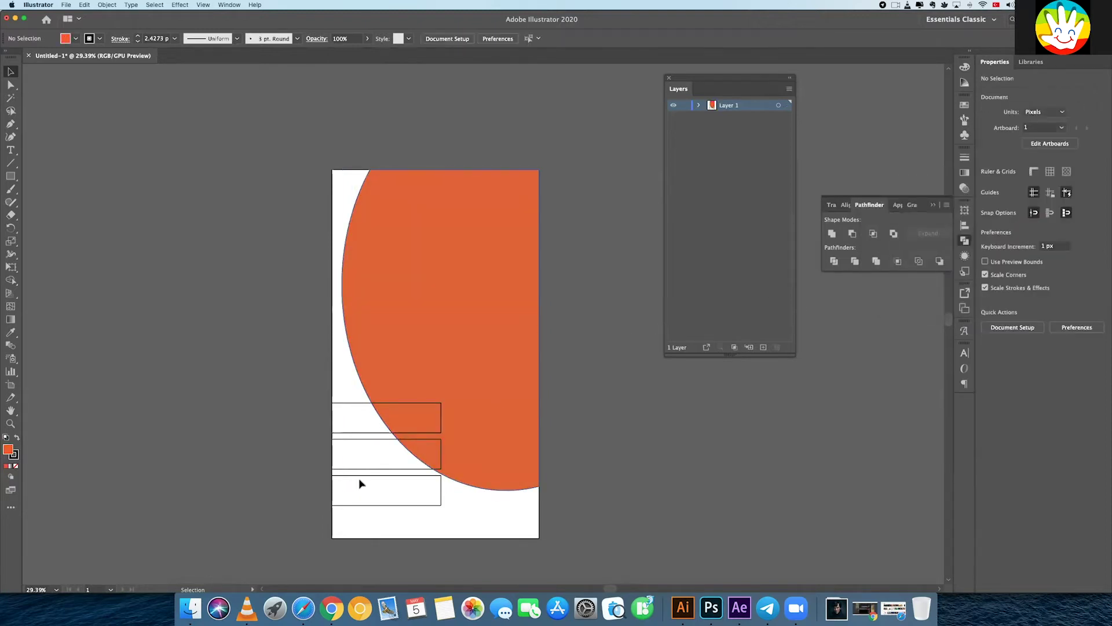
- Fill the three rectangles grey and the background light orange
{"action": "left_click_drag", "start_coordinate": [357, 513], "coordinate": [348, 427]}
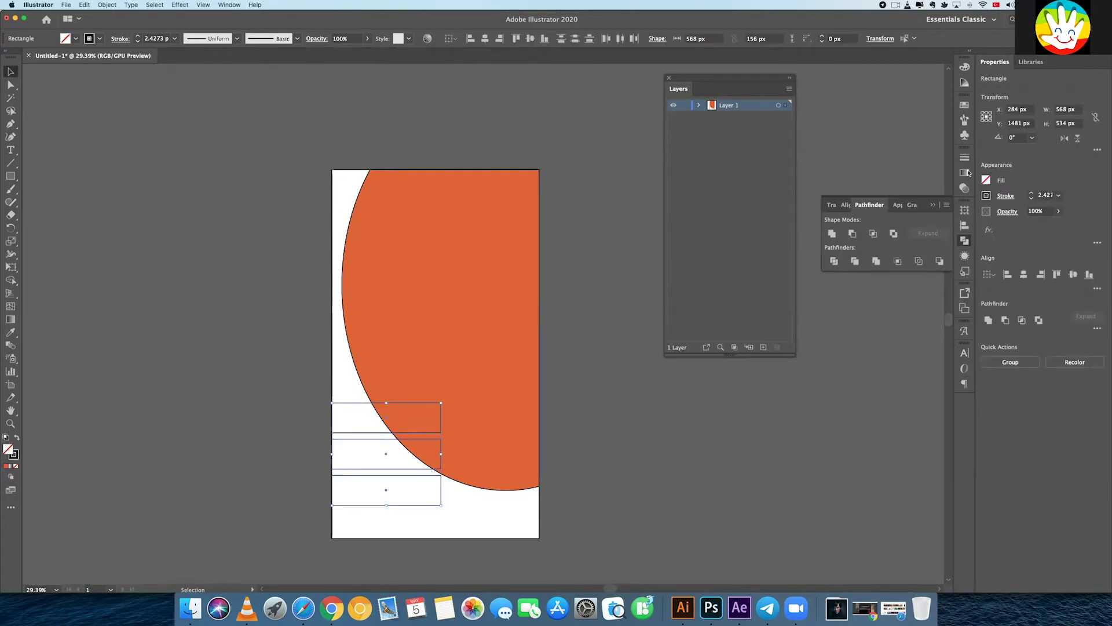
{"action": "left_click", "coordinate": [983, 182]}
{"action": "left_click", "coordinate": [872, 203]}
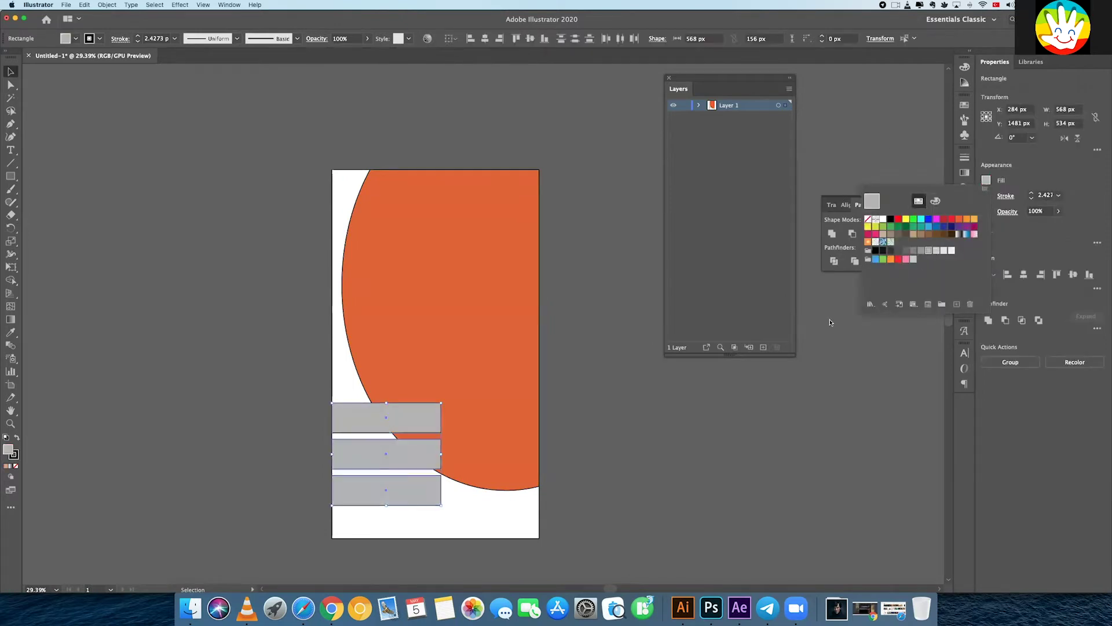
{"action": "left_click", "coordinate": [684, 447]}
{"action": "left_click", "coordinate": [516, 536]}
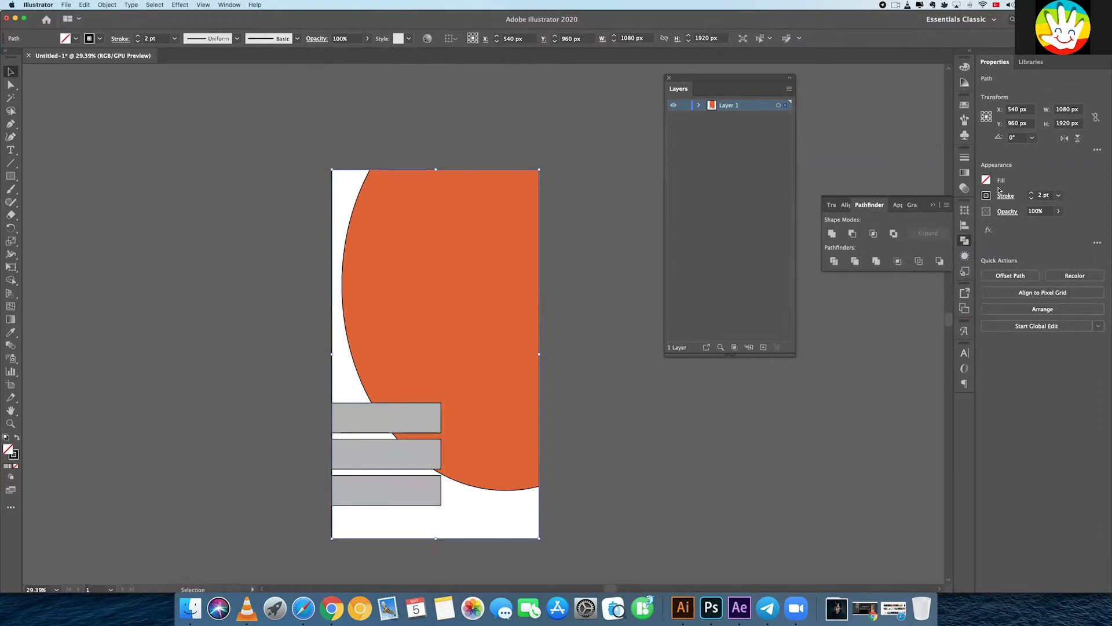
{"action": "left_click", "coordinate": [986, 181]}
{"action": "left_click", "coordinate": [966, 219]}
{"action": "left_click", "coordinate": [585, 339]}
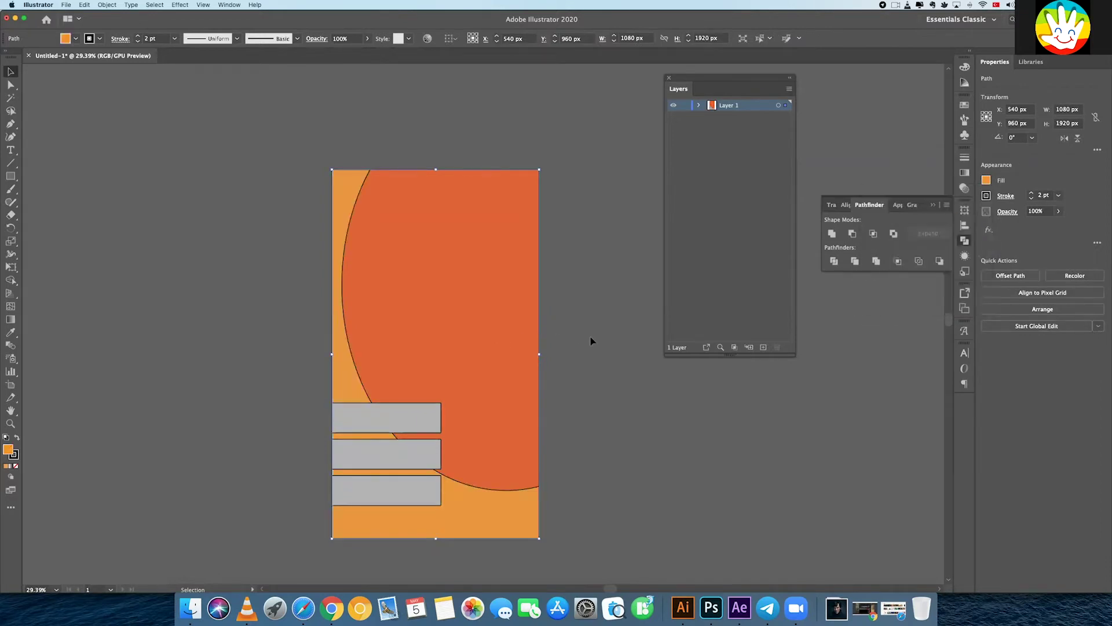
- Toggle between Outline and Preview views, ending in Outline mode
{"action": "key", "text": "v"}
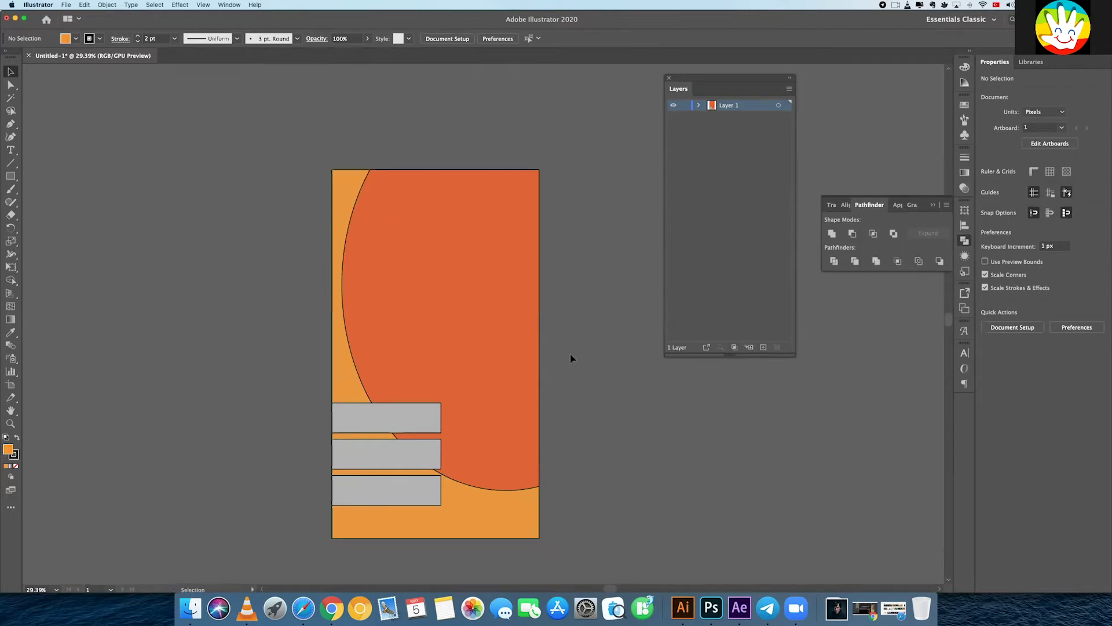
{"action": "key", "text": "a"}
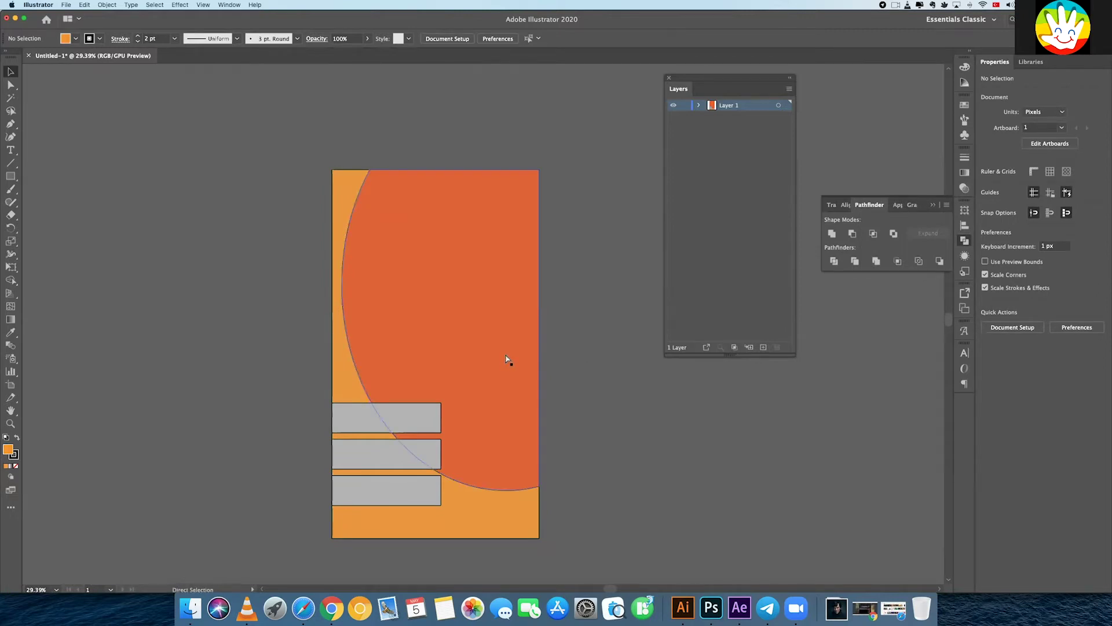
{"action": "key", "text": "ctrl+y"}
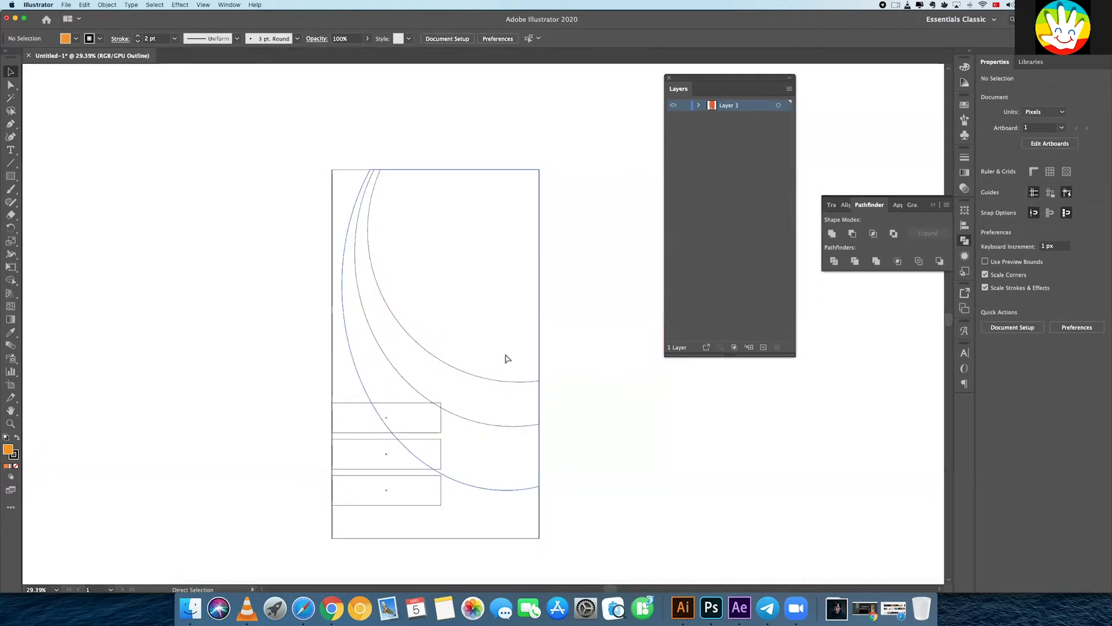
{"action": "key", "text": "ctrl+y"}
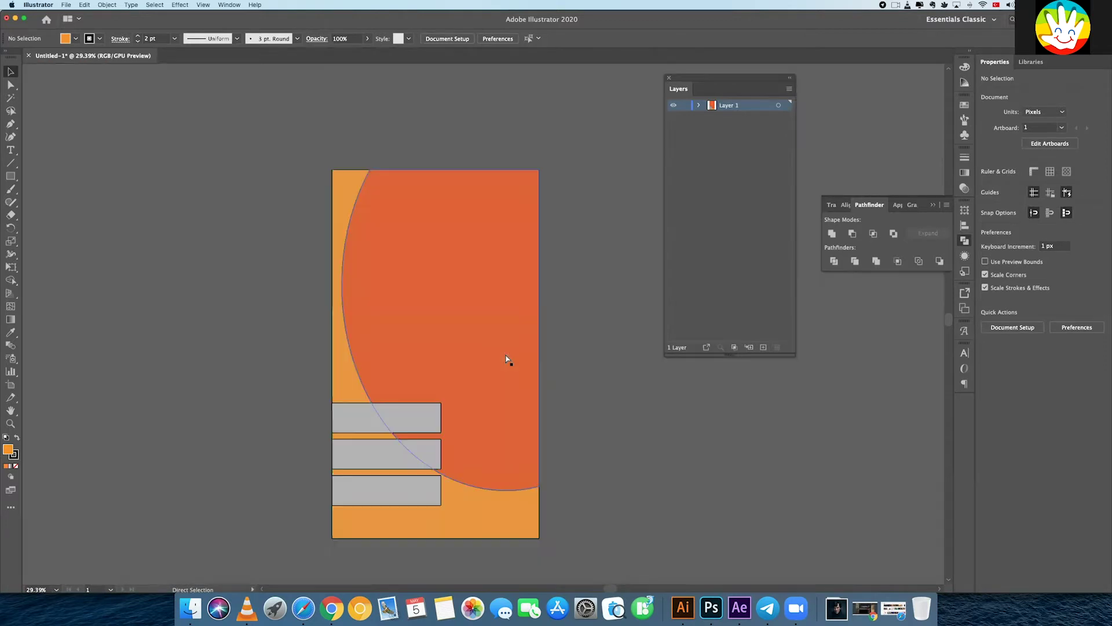
{"action": "key", "text": "cmd+y"}
{"action": "key", "text": "ctrl+y"}
{"action": "key", "text": "ctrl+y"}
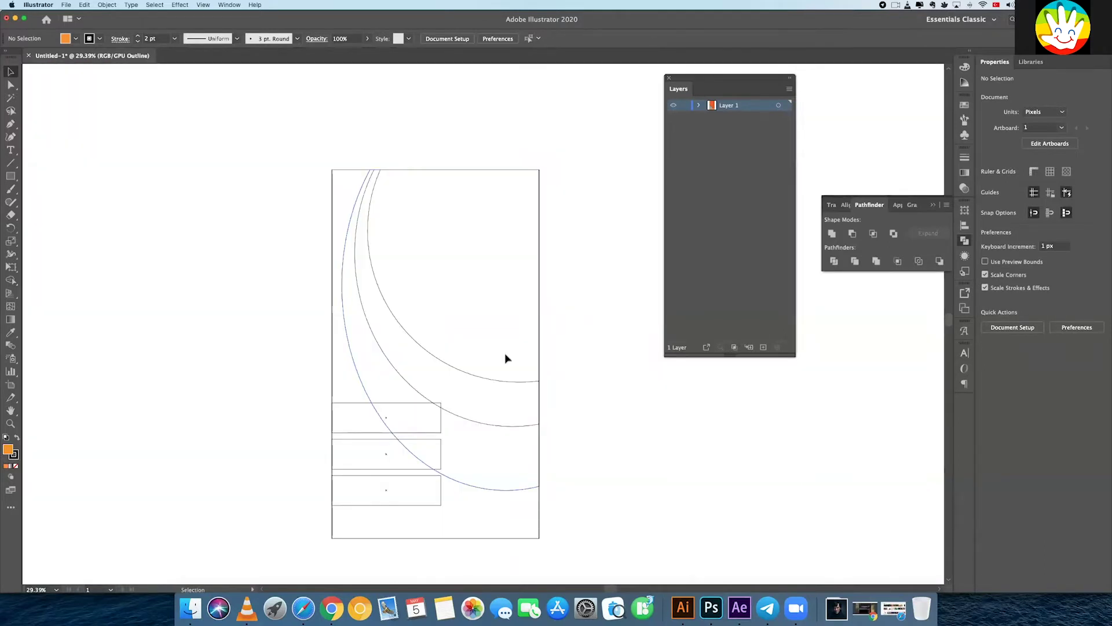
- Bring the middle arc and then the inner arc to the front
{"action": "left_click", "coordinate": [486, 427]}
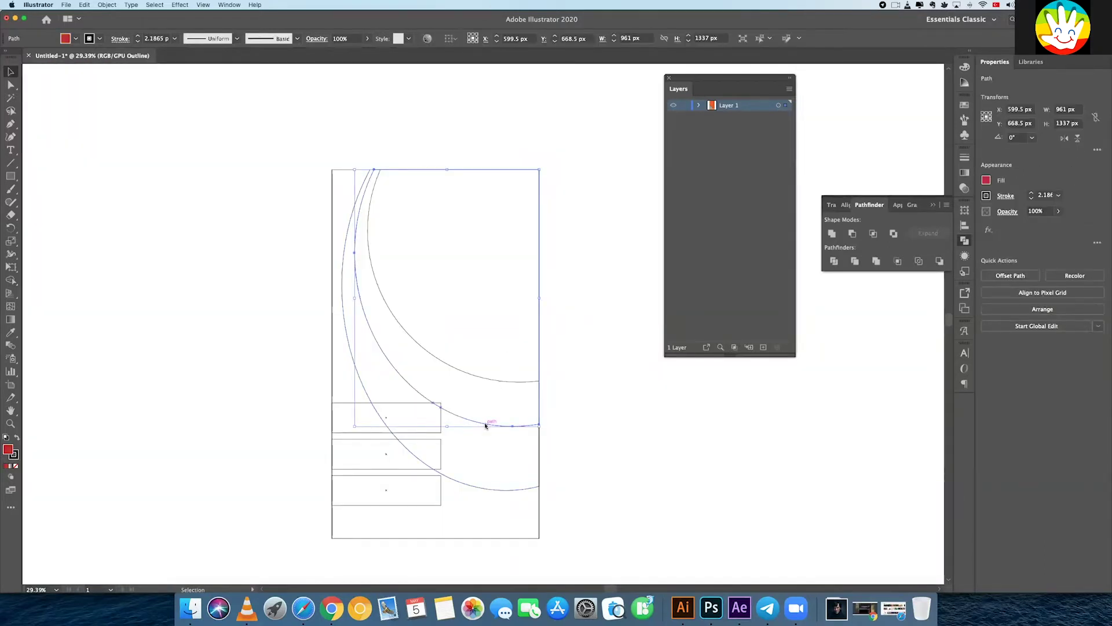
{"action": "right_click", "coordinate": [485, 426]}
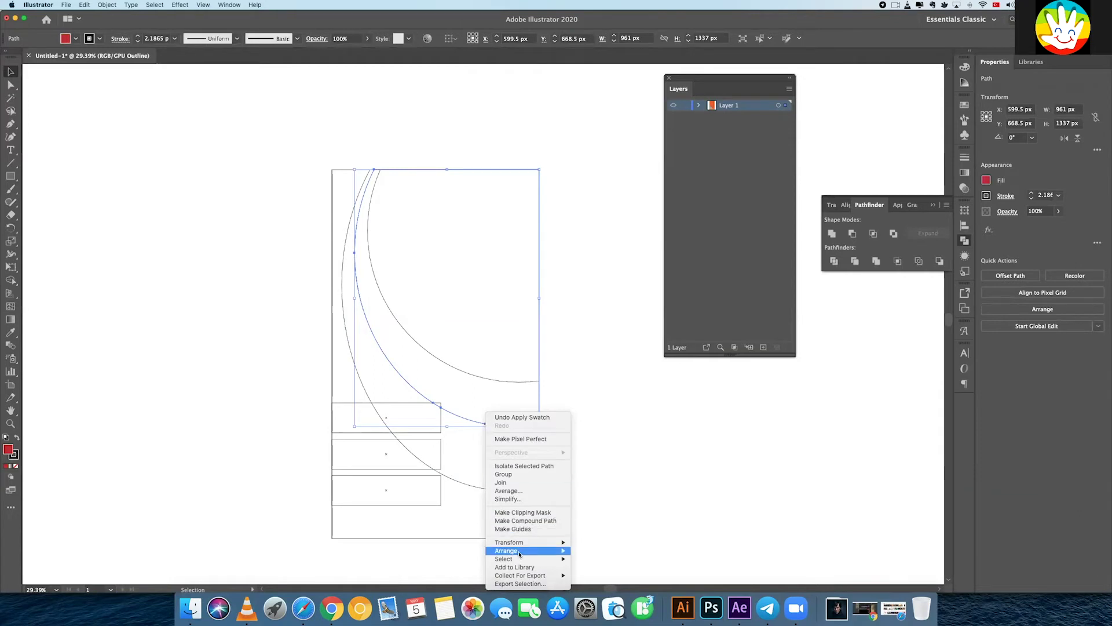
{"action": "mouse_move", "coordinate": [522, 552]}
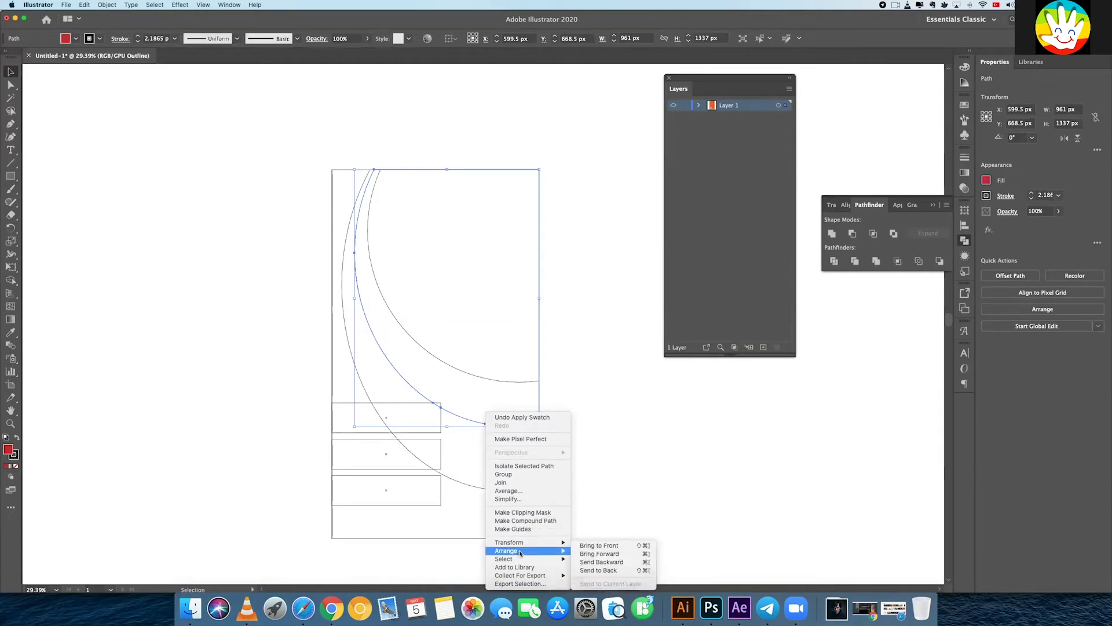
{"action": "left_click", "coordinate": [580, 549]}
{"action": "left_click", "coordinate": [493, 383]}
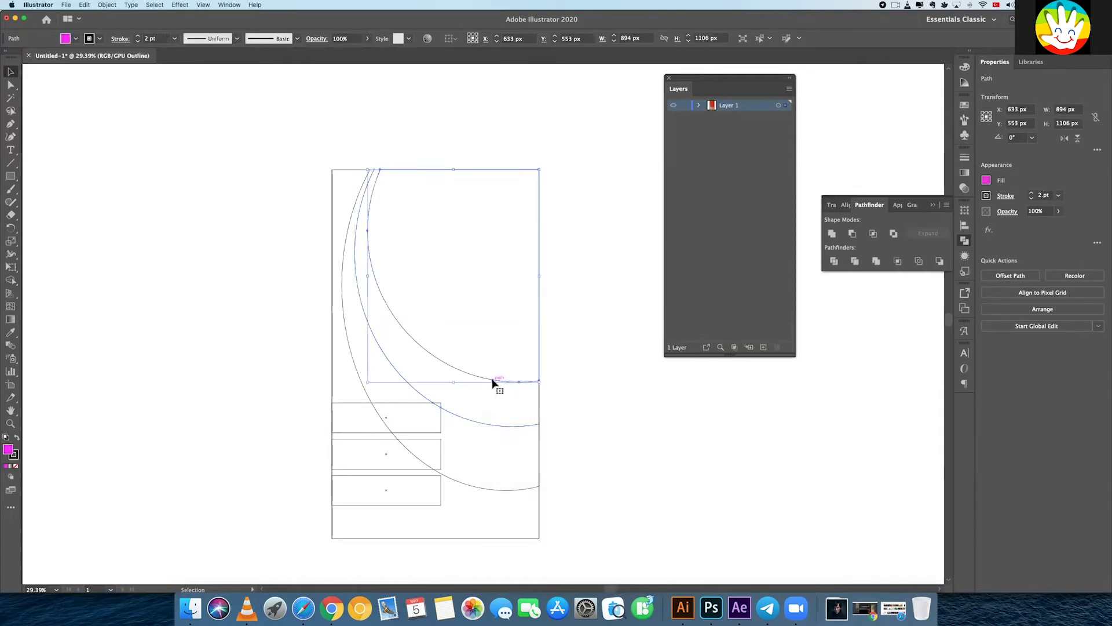
{"action": "right_click", "coordinate": [493, 382]}
{"action": "mouse_move", "coordinate": [539, 522]}
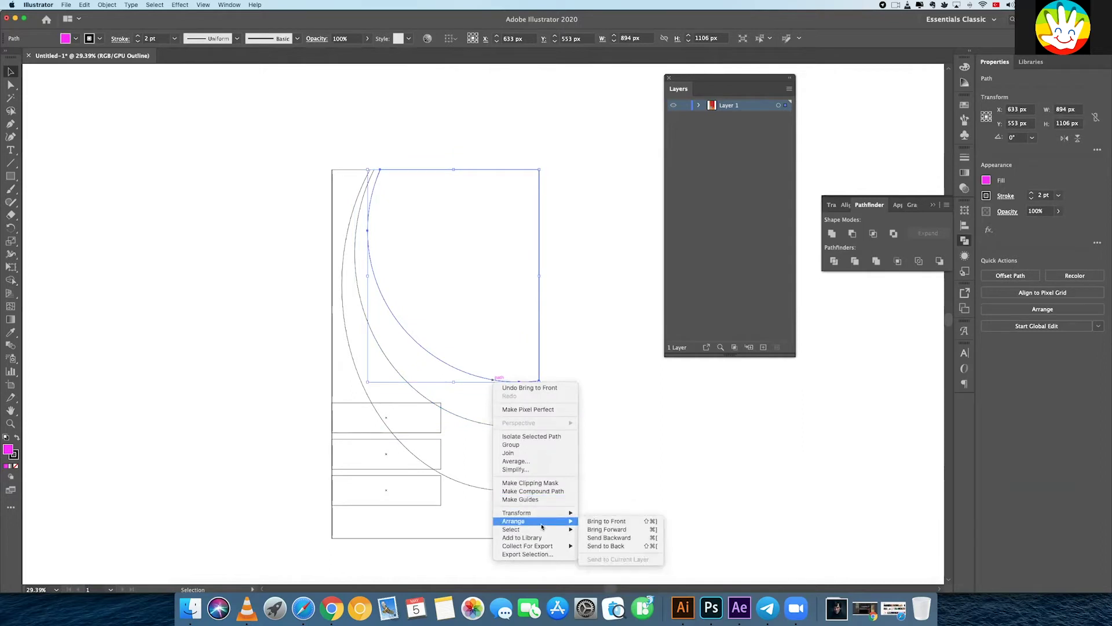
{"action": "left_click", "coordinate": [594, 525]}
{"action": "left_click", "coordinate": [621, 523]}
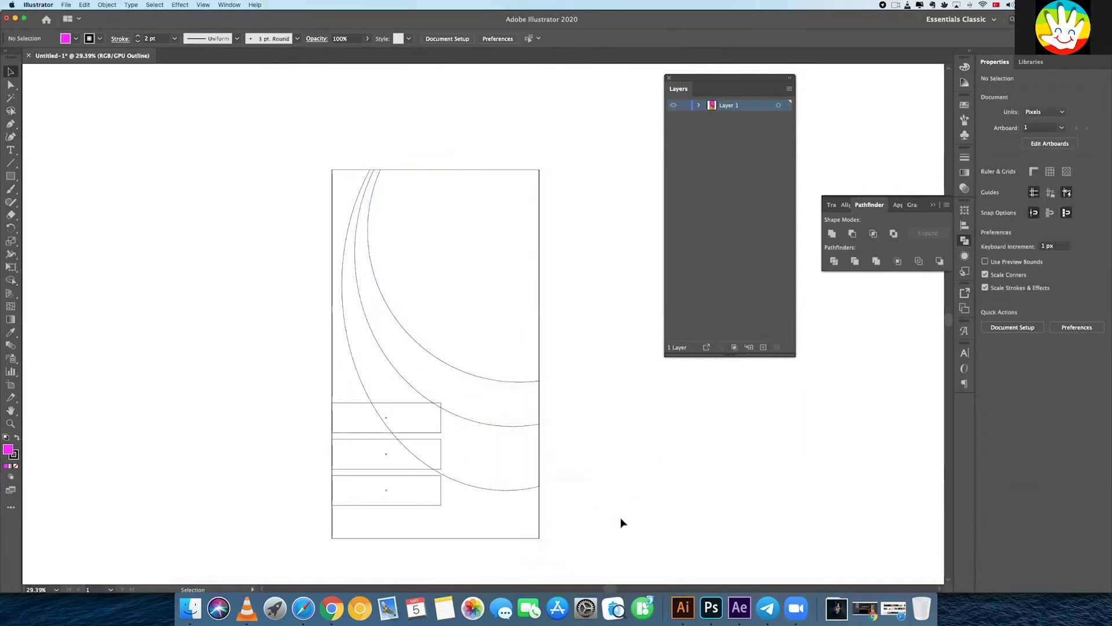
- Return to Preview mode and bring the three grey rectangles to the front
{"action": "key", "text": "super+y"}
{"action": "mouse_move", "coordinate": [591, 495]}
{"action": "left_mouse_down"}
{"action": "mouse_move", "coordinate": [583, 361]}
{"action": "mouse_move", "coordinate": [583, 379]}
{"action": "left_mouse_up"}
{"action": "left_click", "coordinate": [423, 340]}
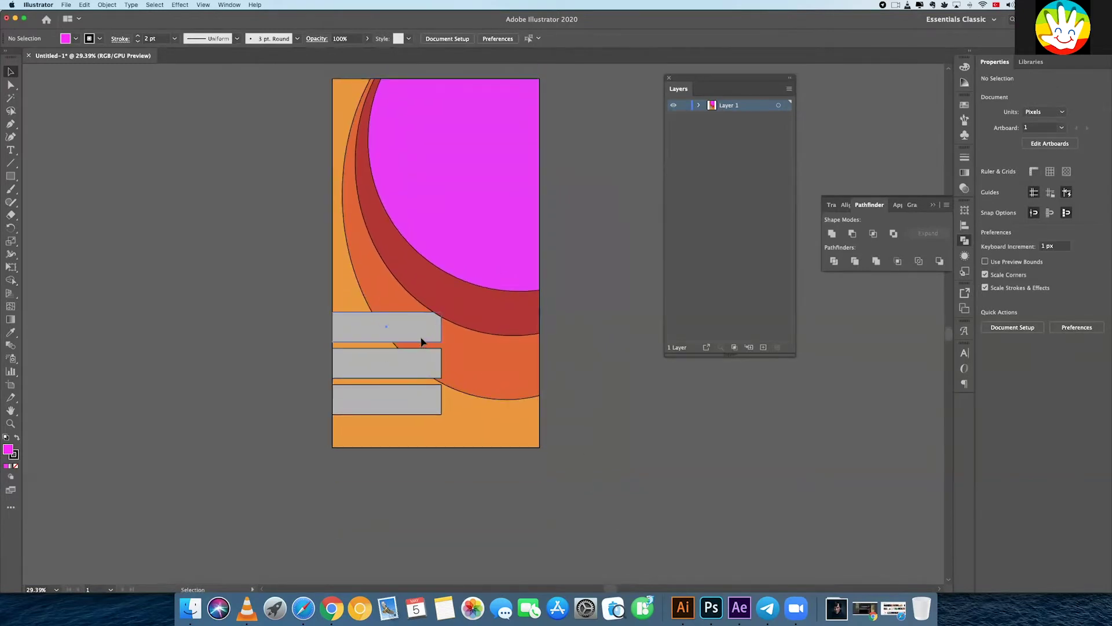
{"action": "left_click", "coordinate": [422, 365], "text": "shift"}
{"action": "left_click", "coordinate": [421, 400], "text": "shift"}
{"action": "right_click", "coordinate": [423, 399]}
{"action": "mouse_move", "coordinate": [457, 530]}
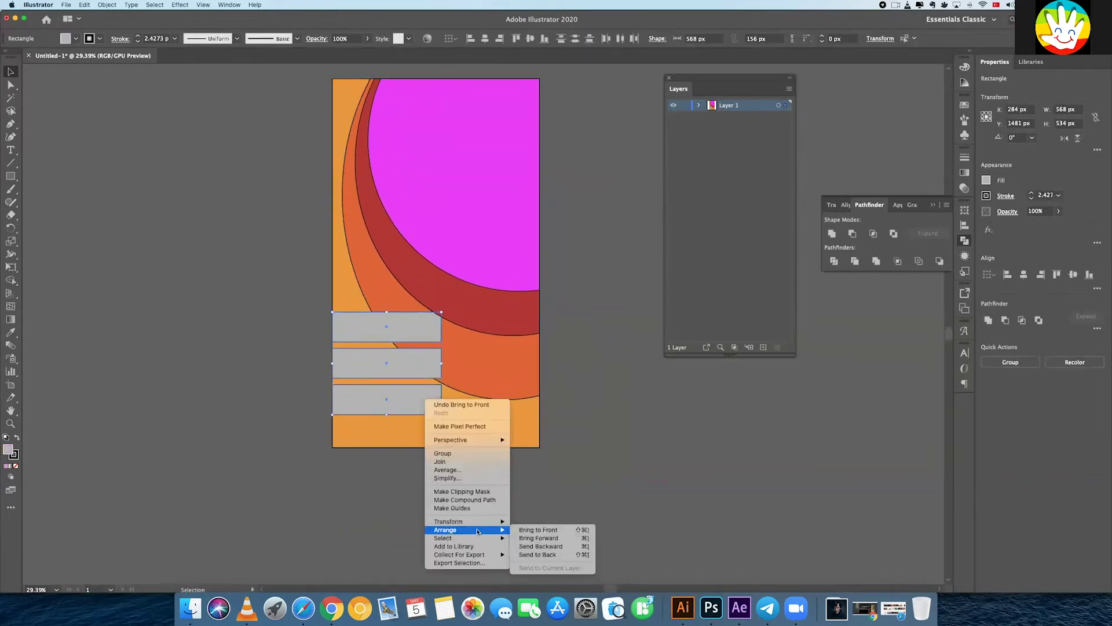
{"action": "left_click", "coordinate": [573, 466]}
- Select the orange background shape of the poster
{"action": "scroll", "coordinate": [583, 494], "scroll_direction": "up", "scroll_amount": 3}
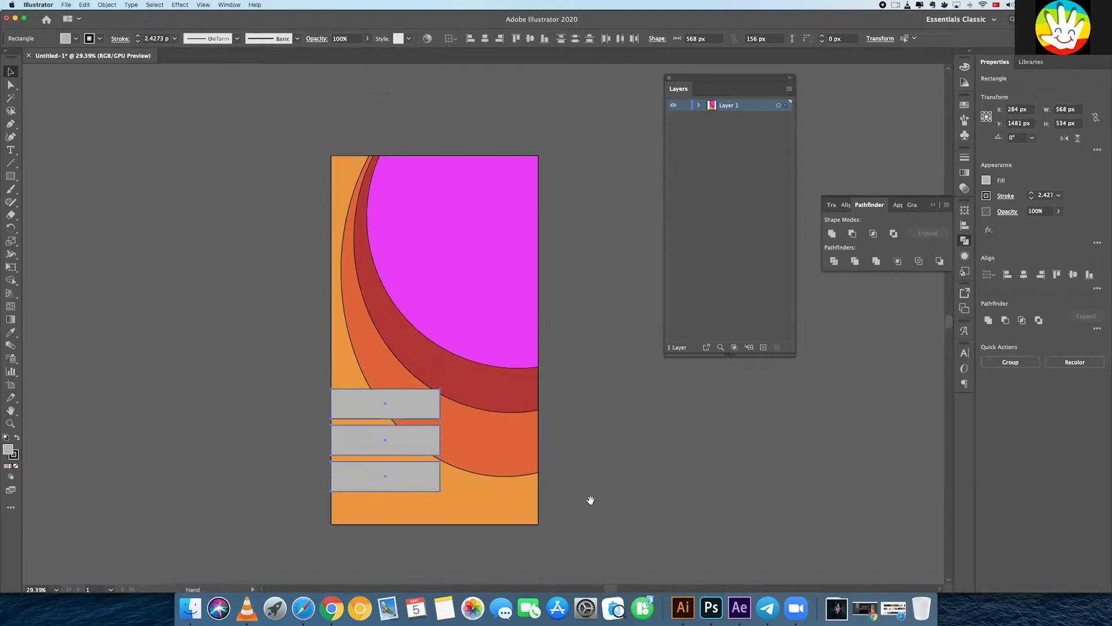
{"action": "scroll", "coordinate": [566, 494], "scroll_direction": "left", "scroll_amount": 1}
{"action": "scroll", "coordinate": [540, 467], "scroll_direction": "up", "scroll_amount": 1}
{"action": "scroll", "coordinate": [569, 472], "scroll_direction": "left", "scroll_amount": 3}
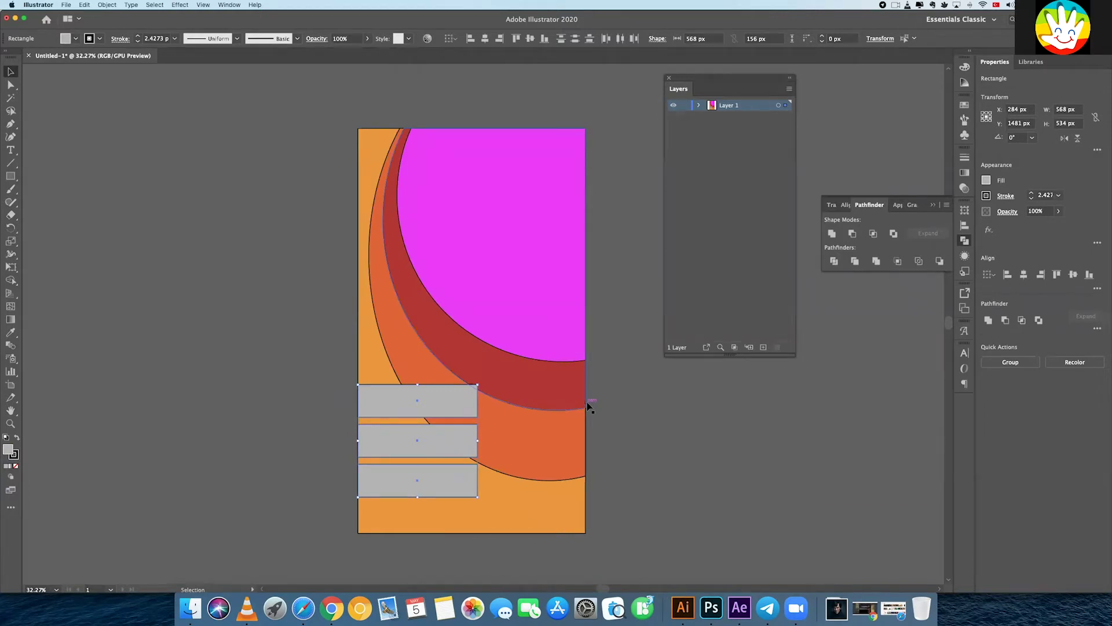
{"action": "left_click", "coordinate": [556, 489]}
{"action": "scroll", "coordinate": [672, 372], "scroll_direction": "right", "scroll_amount": 5}
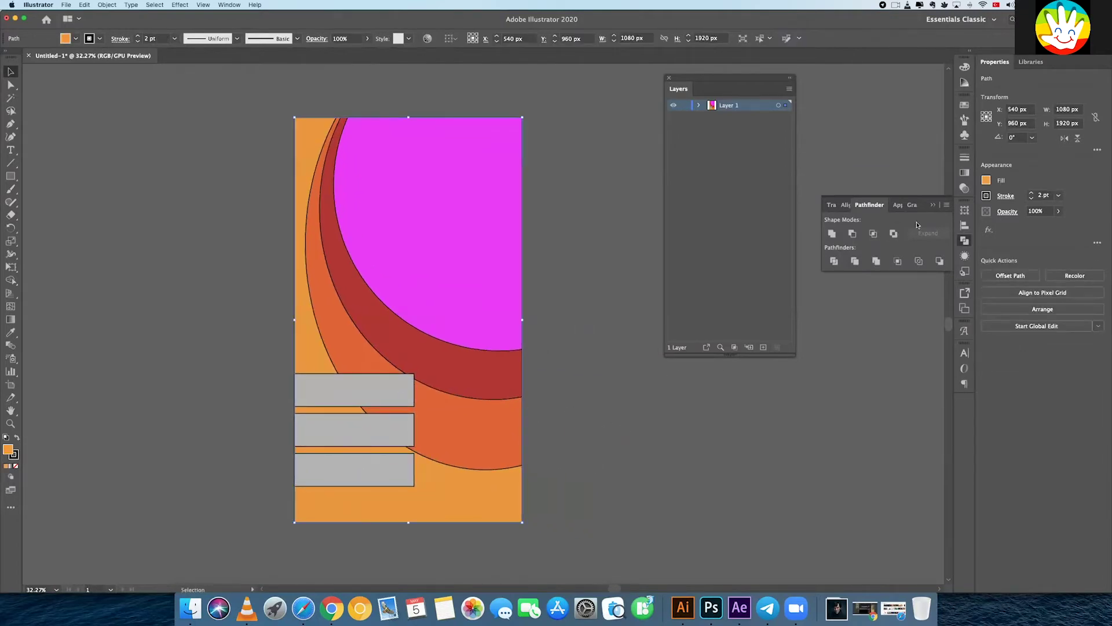
- Give the background a gradient fill with its end stop set to RGB AAFFDC
{"action": "left_click", "coordinate": [969, 172]}
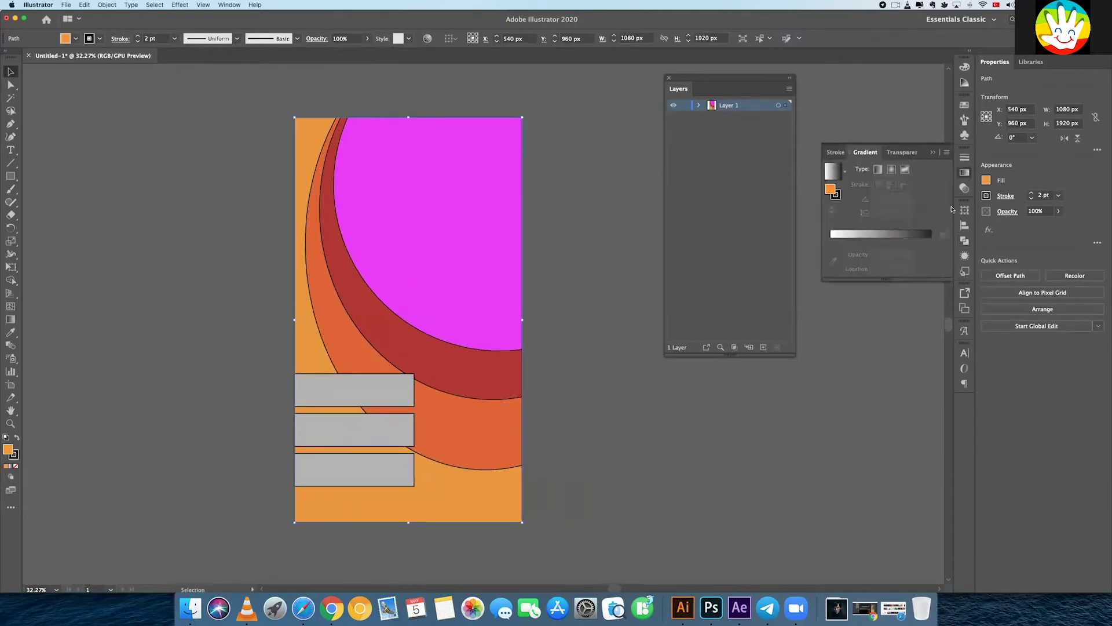
{"action": "left_click", "coordinate": [843, 235]}
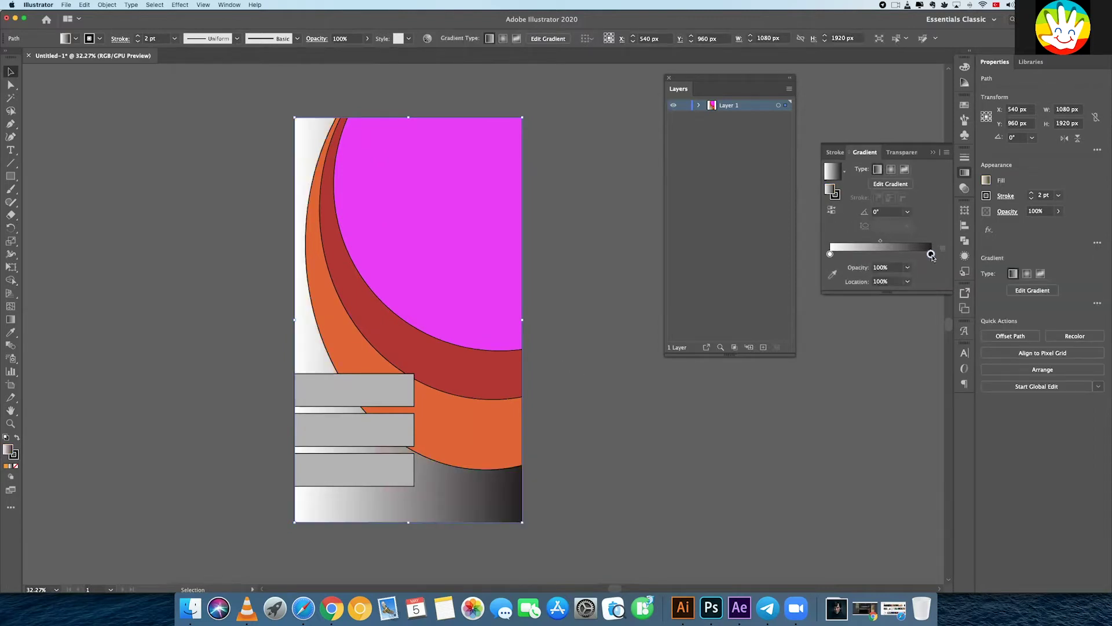
{"action": "double_click", "coordinate": [931, 254]}
{"action": "left_click", "coordinate": [872, 313]}
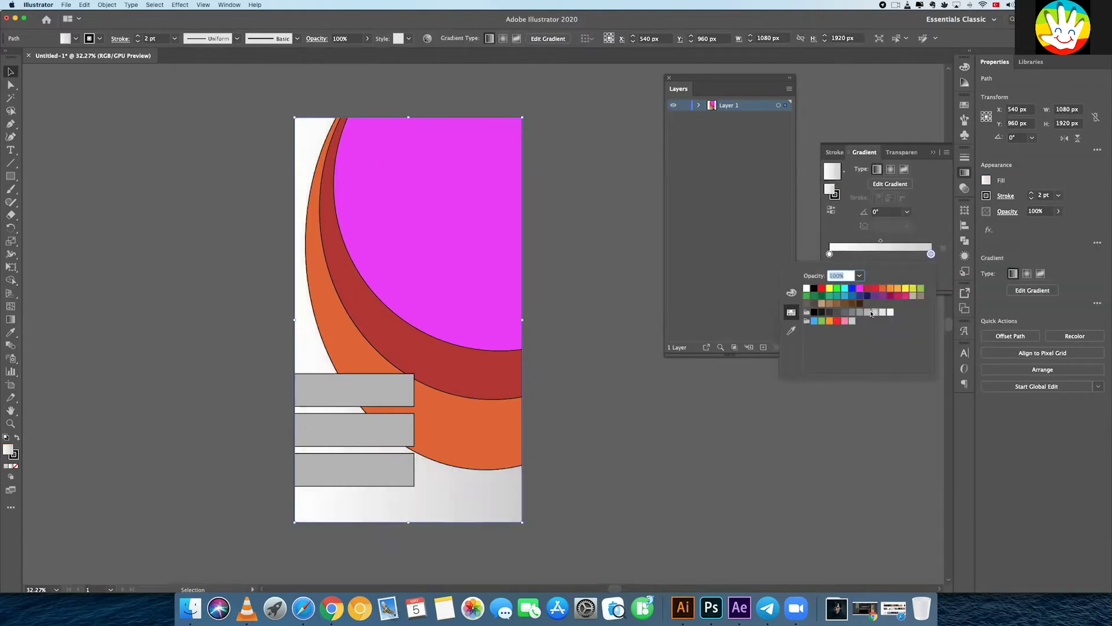
{"action": "left_click", "coordinate": [861, 313]}
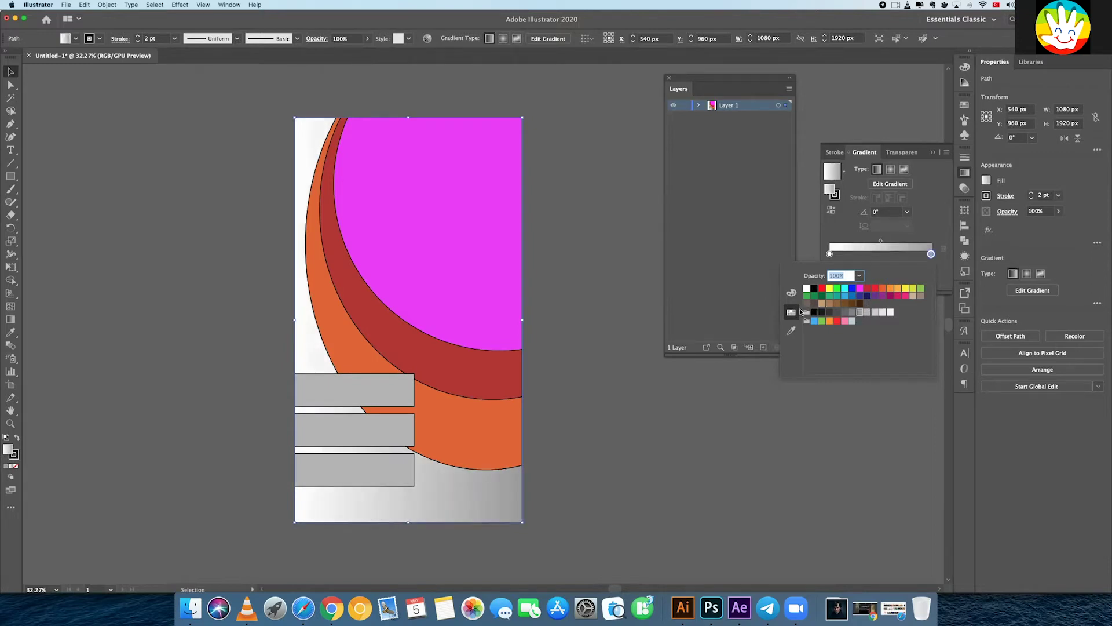
{"action": "left_click", "coordinate": [792, 292]}
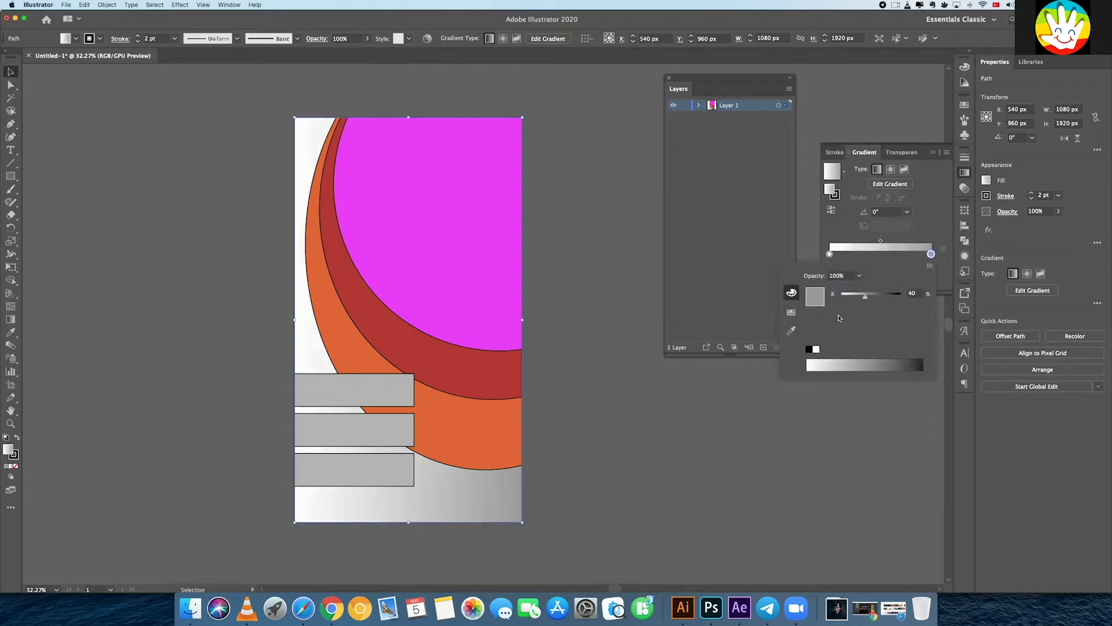
{"action": "left_click", "coordinate": [928, 268]}
{"action": "left_click", "coordinate": [947, 280]}
{"action": "left_click_drag", "start_coordinate": [862, 359], "coordinate": [858, 360]}
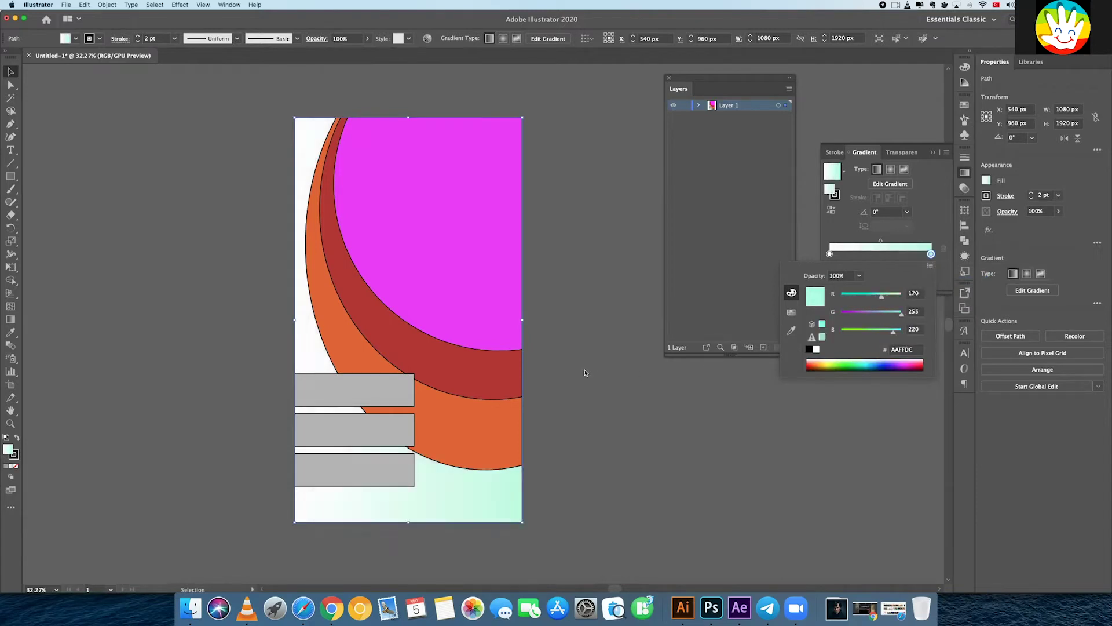
{"action": "left_click", "coordinate": [579, 402]}
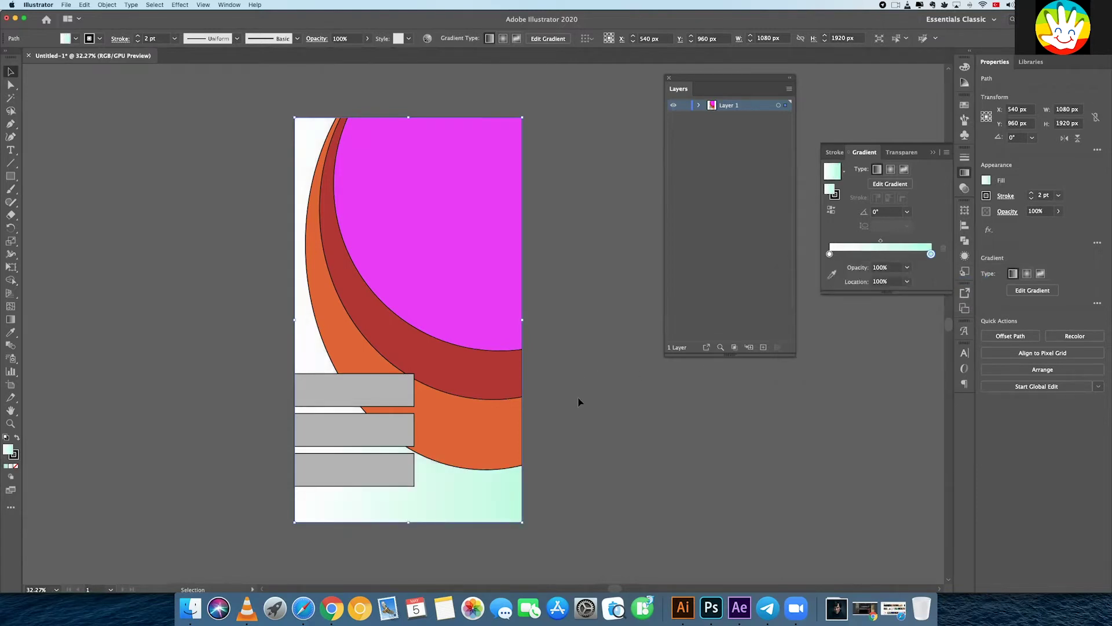
- Set the background's stroke to None and deselect
{"action": "left_click", "coordinate": [14, 456]}
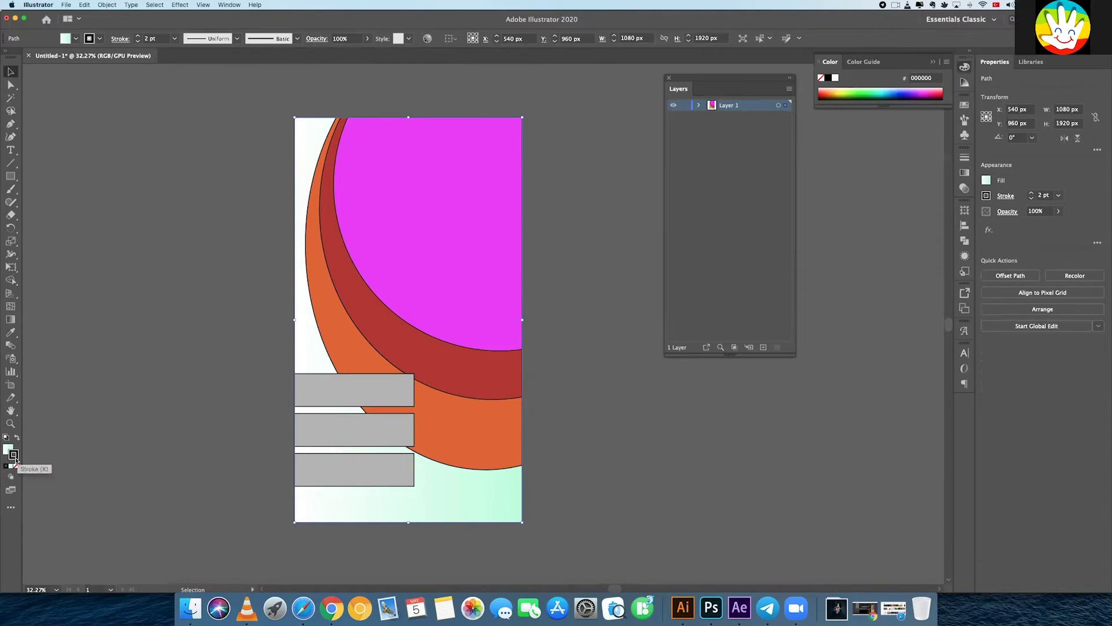
{"action": "left_click", "coordinate": [8, 450]}
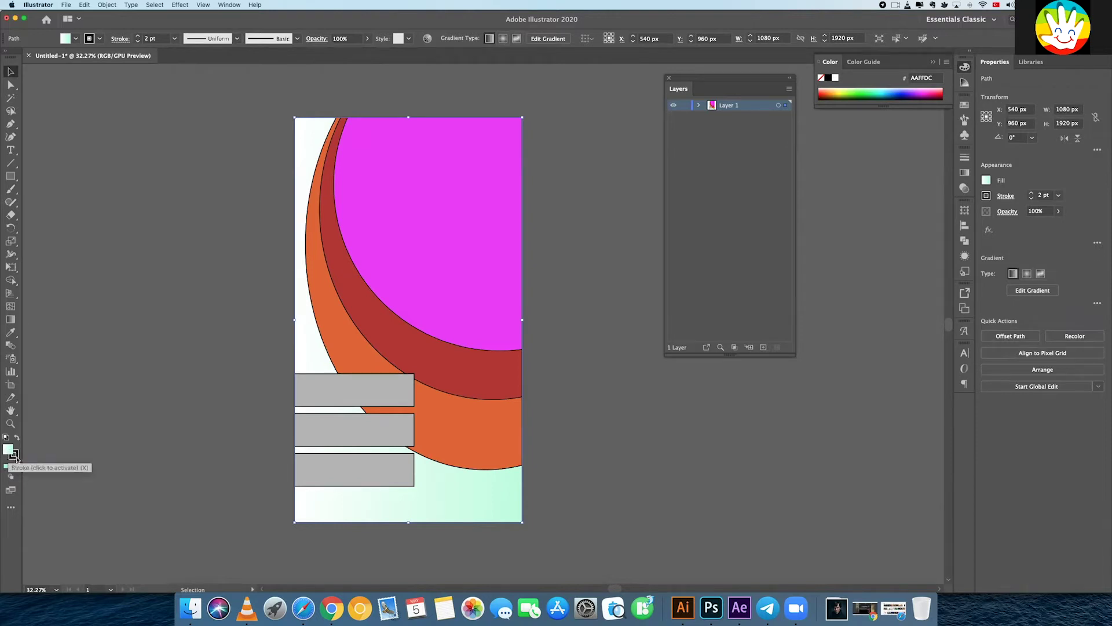
{"action": "left_click", "coordinate": [16, 458]}
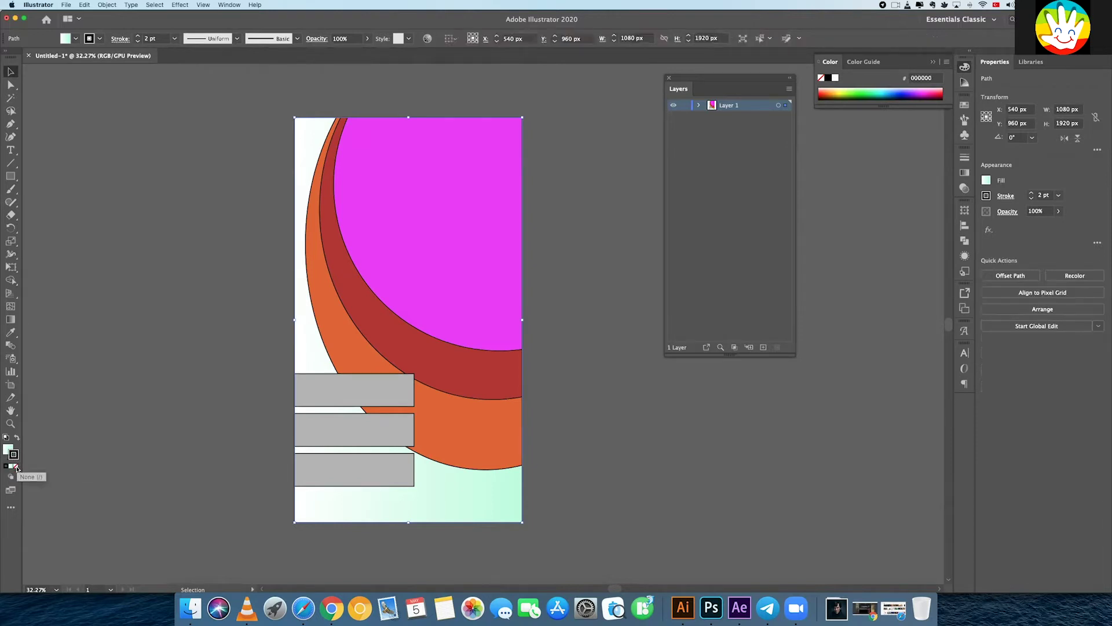
{"action": "left_click", "coordinate": [15, 467]}
{"action": "left_click", "coordinate": [408, 579]}
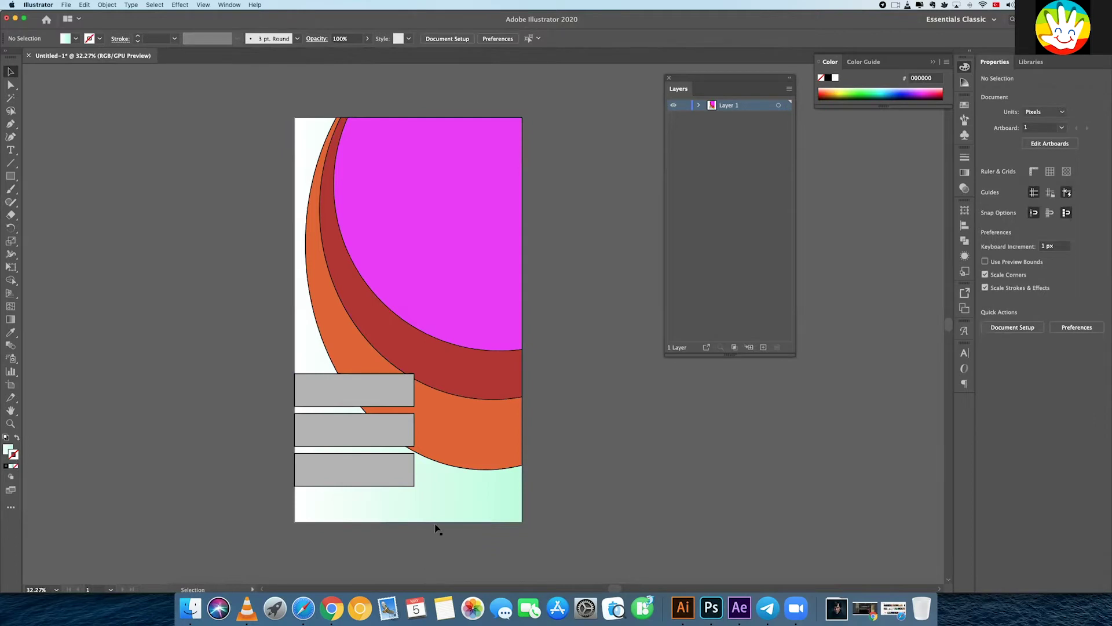
- Change the outer arc's fill to a darker orange and remove its stroke
{"action": "left_click", "coordinate": [478, 465]}
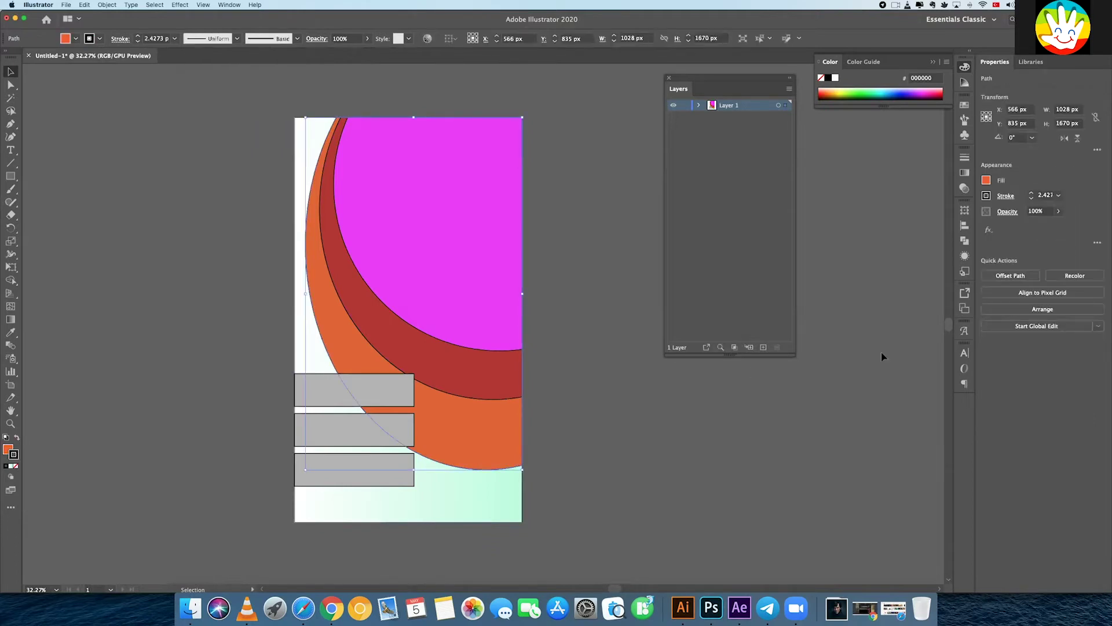
{"action": "left_click", "coordinate": [987, 182]}
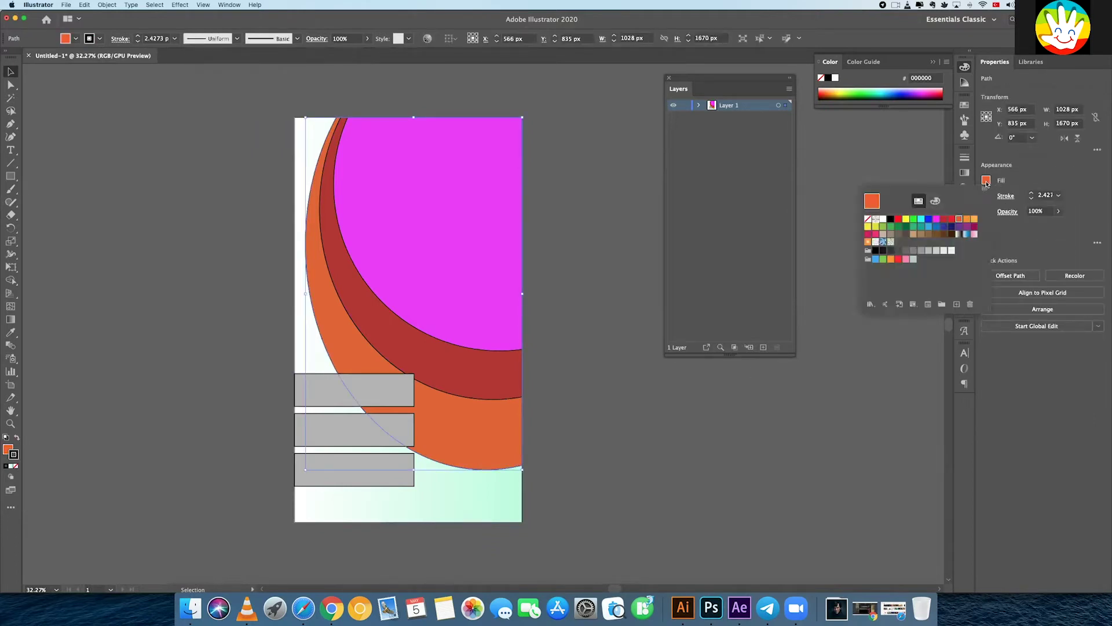
{"action": "left_click", "coordinate": [975, 219]}
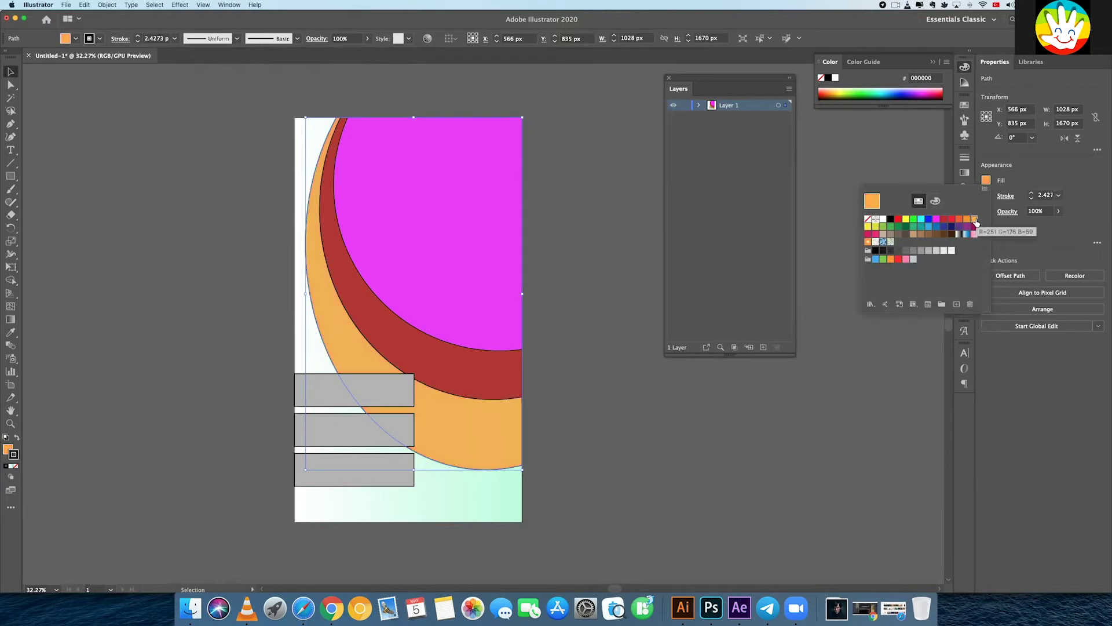
{"action": "left_click", "coordinate": [967, 220]}
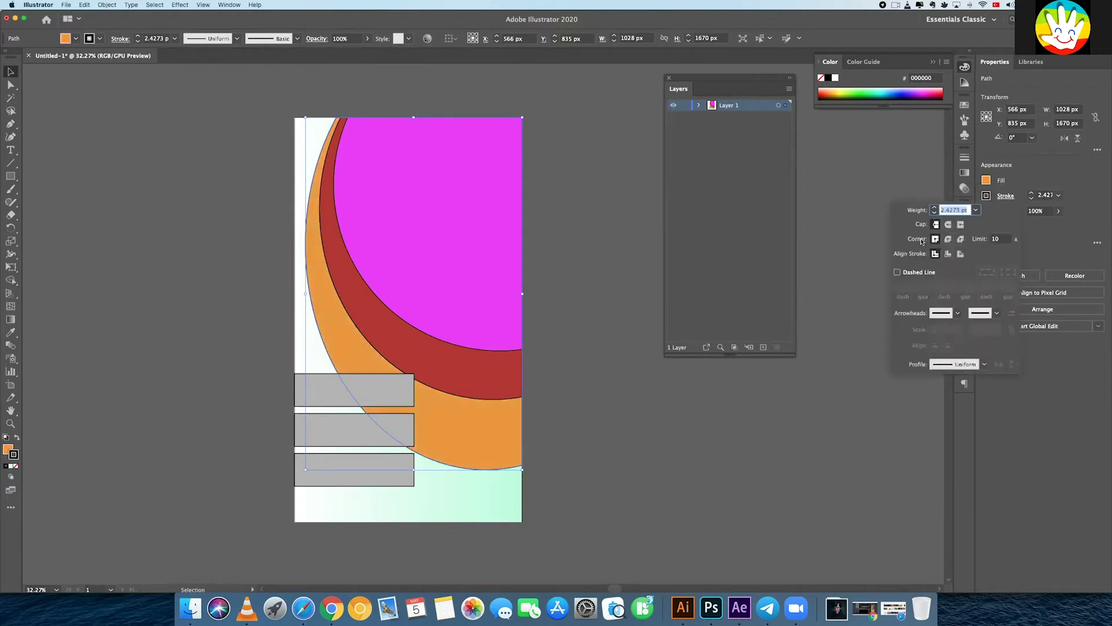
{"action": "key", "text": "x"}
{"action": "left_click", "coordinate": [986, 195]}
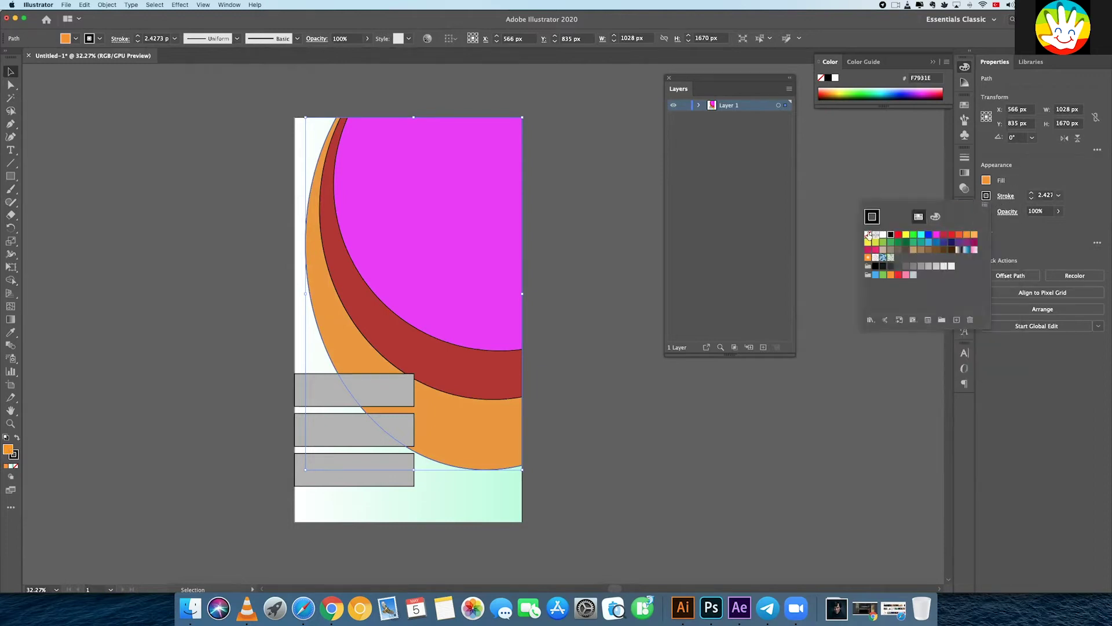
{"action": "left_click", "coordinate": [867, 216]}
- Fill the crescent orange-red F15A24 and remove its stroke
{"action": "left_click", "coordinate": [509, 373]}
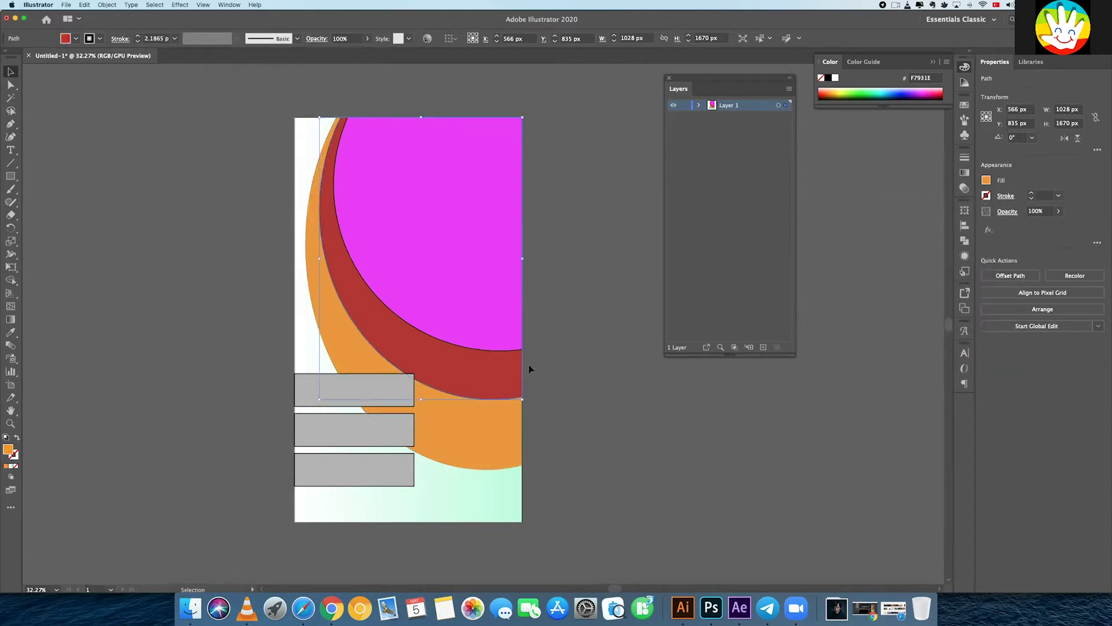
{"action": "left_click", "coordinate": [986, 181]}
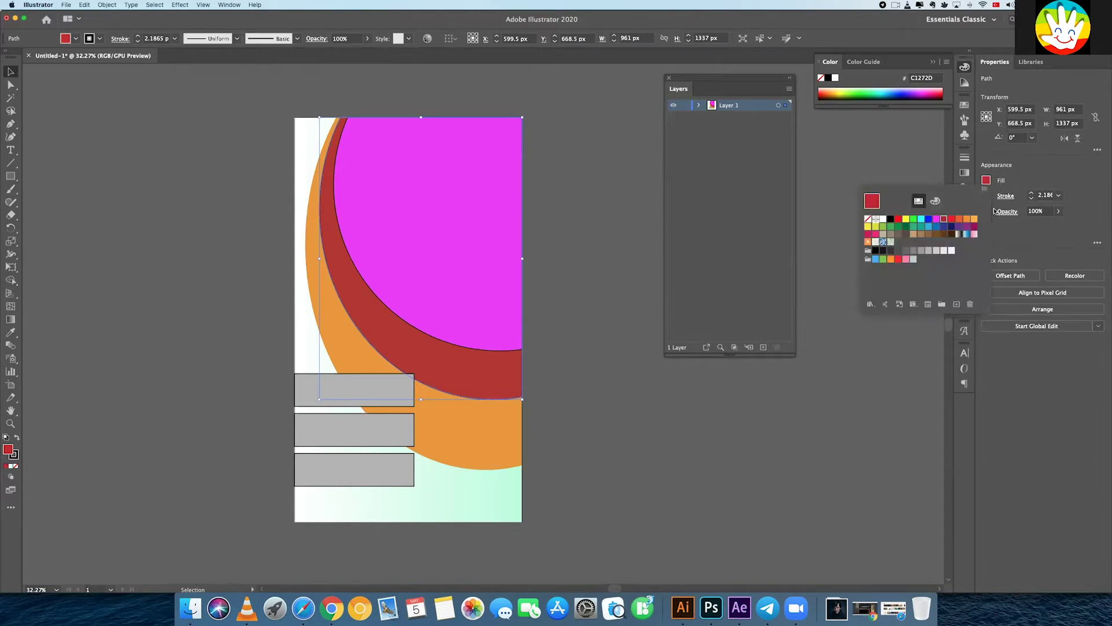
{"action": "left_click", "coordinate": [959, 220]}
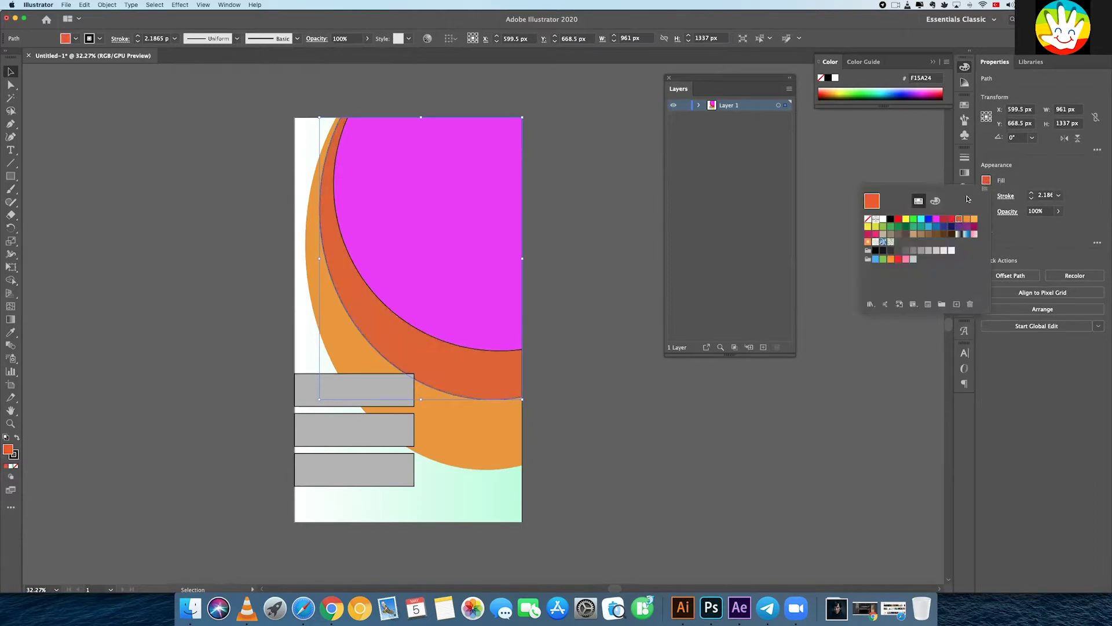
{"action": "left_click", "coordinate": [1007, 196]}
{"action": "left_click", "coordinate": [1006, 195]}
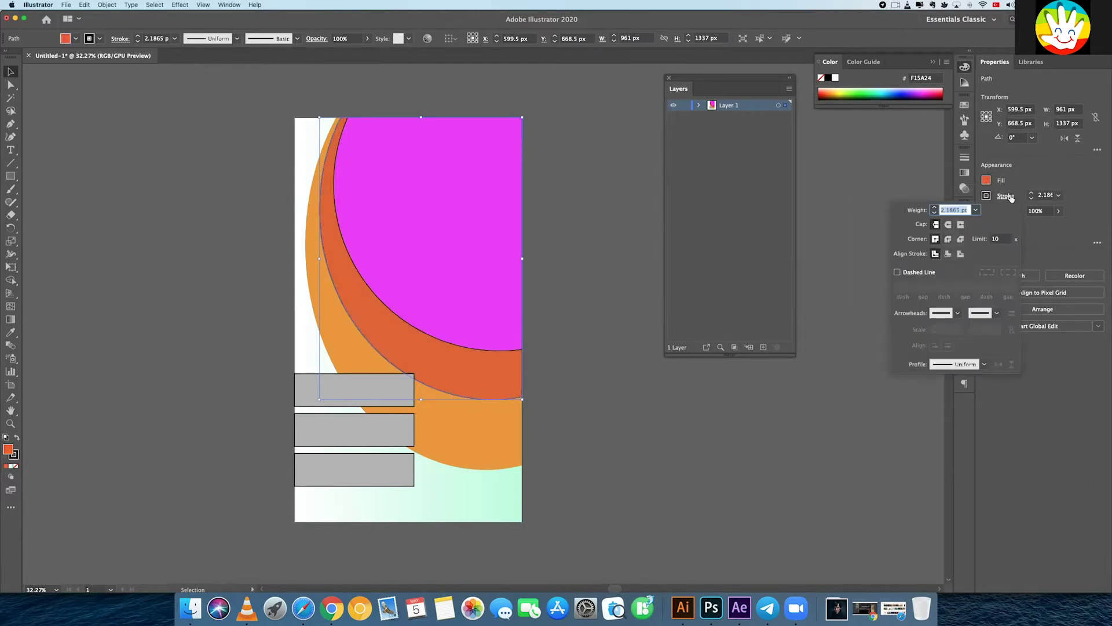
{"action": "left_click", "coordinate": [987, 198]}
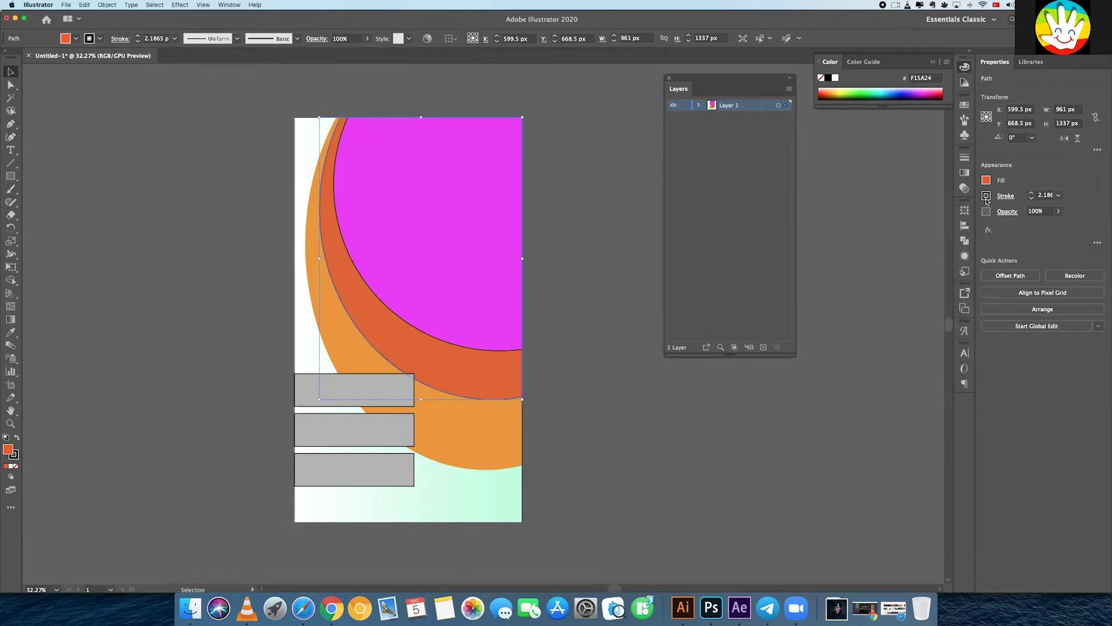
{"action": "left_click", "coordinate": [986, 197]}
{"action": "left_click", "coordinate": [868, 235]}
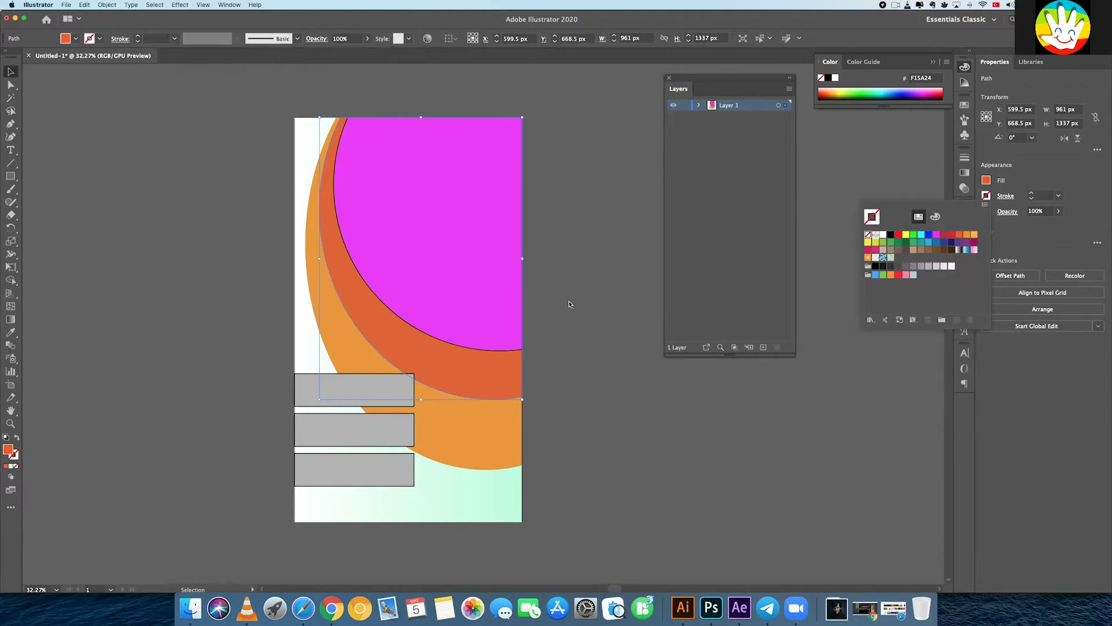
- Change the magenta circle's fill to red ED1C24, remove its outline, and deselect
{"action": "left_click", "coordinate": [517, 313]}
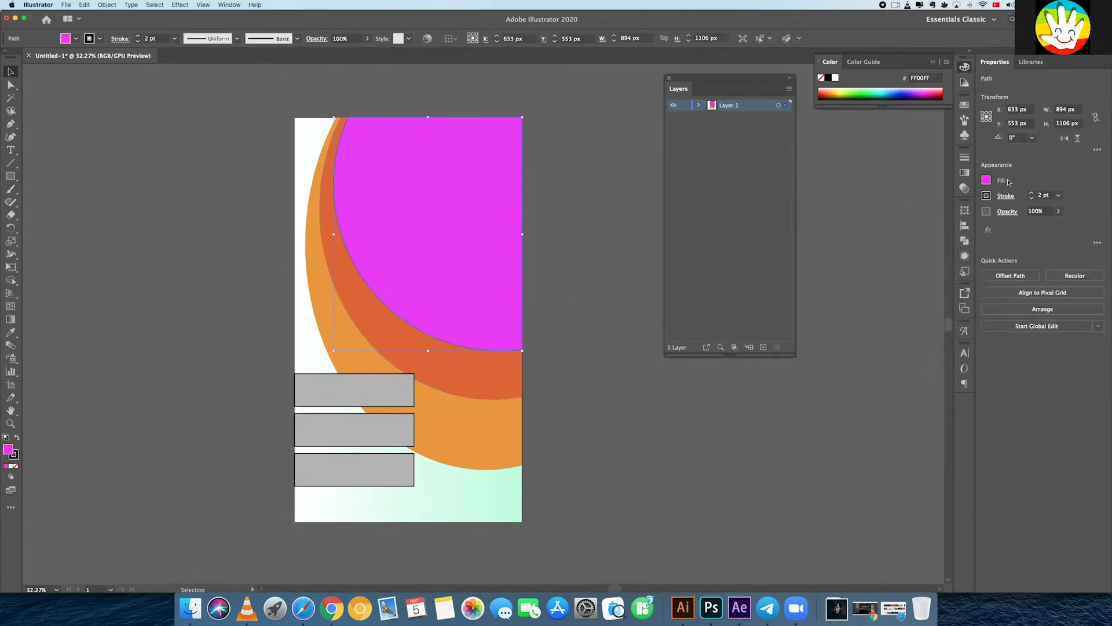
{"action": "left_click", "coordinate": [986, 180]}
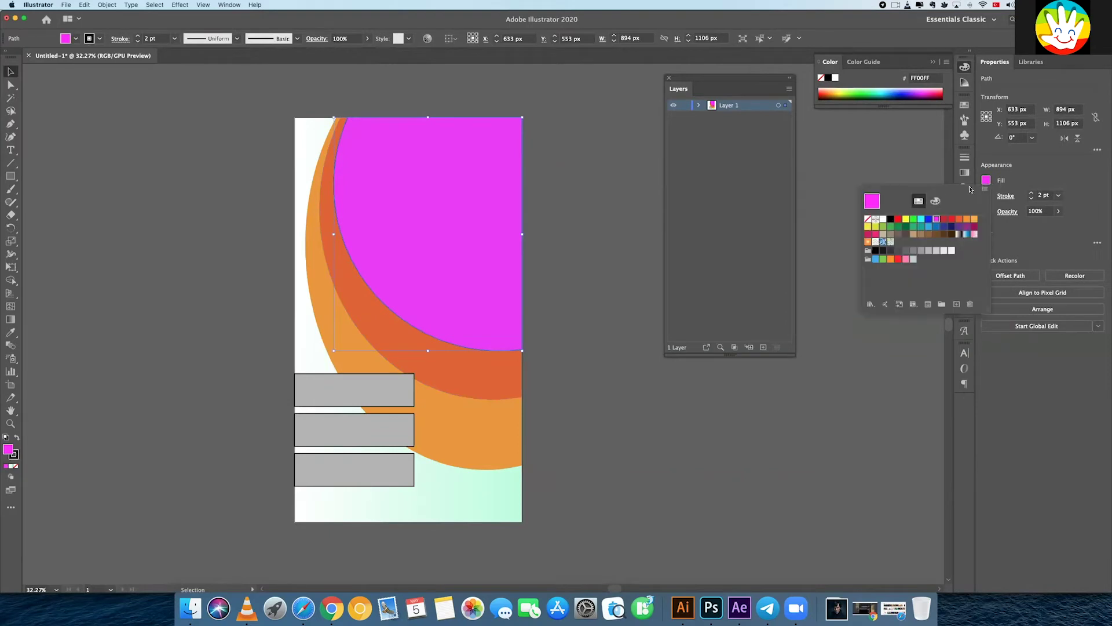
{"action": "left_click", "coordinate": [952, 219]}
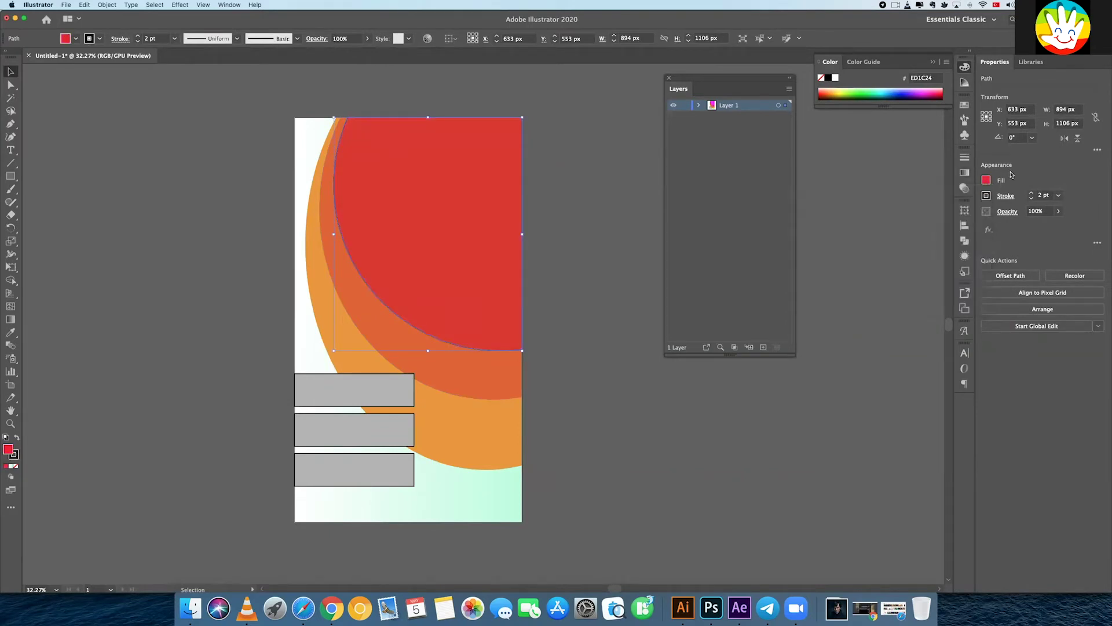
{"action": "left_click", "coordinate": [987, 196]}
{"action": "left_click", "coordinate": [867, 234]}
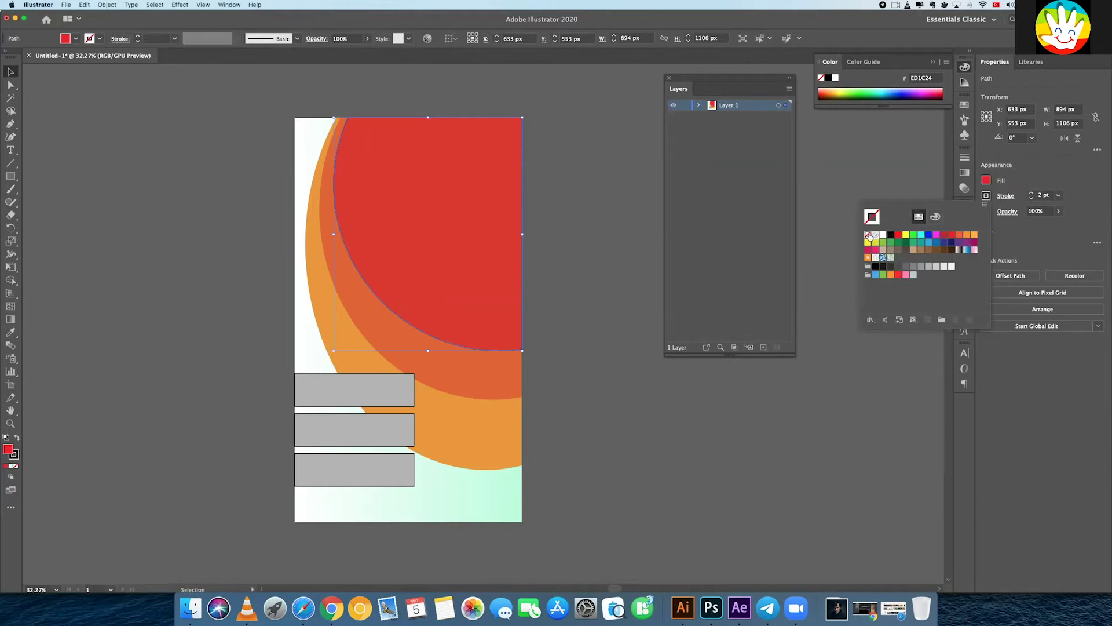
{"action": "left_click", "coordinate": [630, 271]}
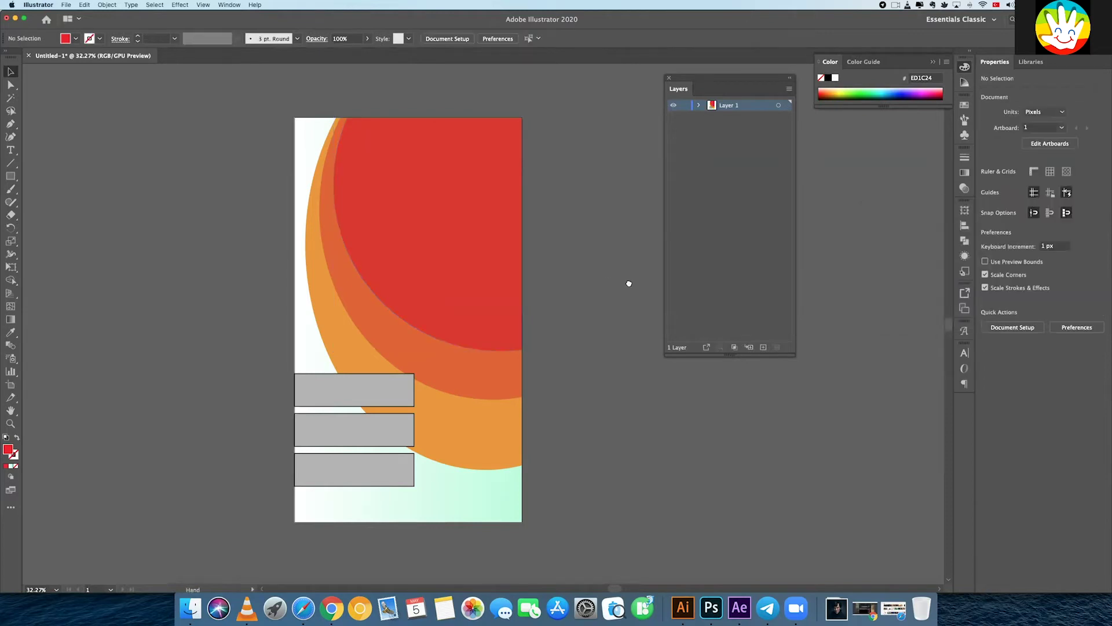
{"action": "scroll", "coordinate": [628, 283], "scroll_direction": "down", "scroll_amount": 2}
- Select all three grey bars and make them thinner from the top
{"action": "left_click", "coordinate": [410, 368]}
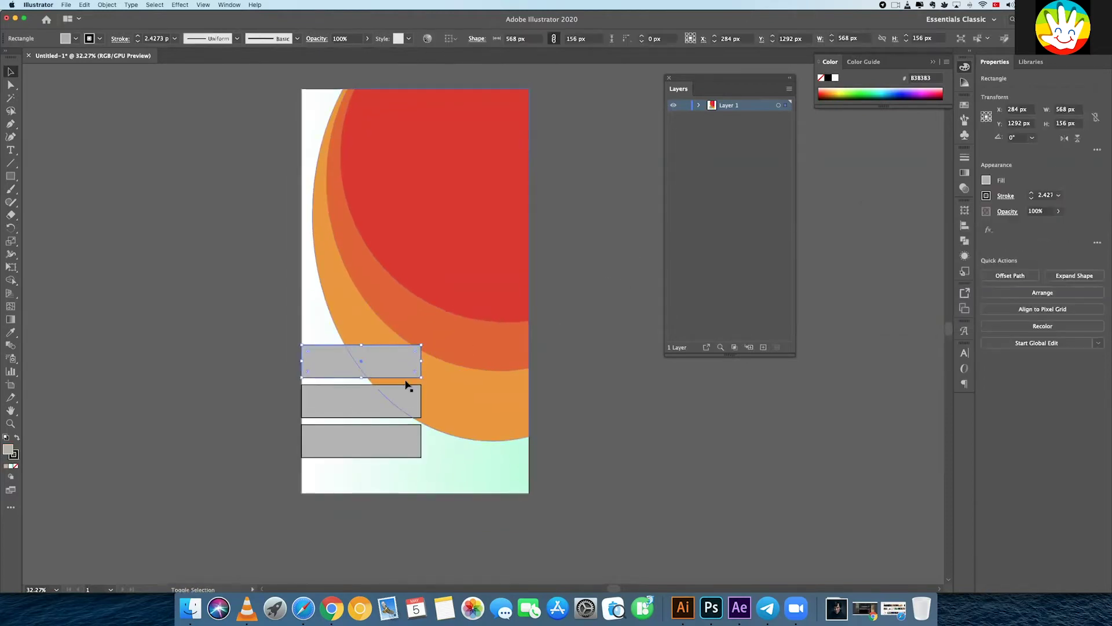
{"action": "left_click", "coordinate": [416, 404], "text": "shift"}
{"action": "left_click", "coordinate": [216, 390]}
{"action": "left_click", "coordinate": [347, 392]}
{"action": "left_click", "coordinate": [351, 361], "text": "shift"}
{"action": "left_click", "coordinate": [345, 449], "text": "shift"}
{"action": "mouse_move", "coordinate": [361, 345]}
{"action": "left_mouse_down"}
{"action": "mouse_move", "coordinate": [365, 392]}
{"action": "mouse_move", "coordinate": [366, 371]}
{"action": "left_mouse_up"}
{"action": "left_click", "coordinate": [268, 382]}
- Lengthen the middle bar so it extends further right than the others
{"action": "left_click", "coordinate": [410, 415]}
{"action": "mouse_move", "coordinate": [421, 413]}
{"action": "left_mouse_down"}
{"action": "mouse_move", "coordinate": [463, 413]}
{"action": "mouse_move", "coordinate": [449, 443]}
{"action": "mouse_move", "coordinate": [469, 415]}
{"action": "left_mouse_up"}
{"action": "left_click", "coordinate": [416, 445]}
{"action": "left_click", "coordinate": [456, 416]}
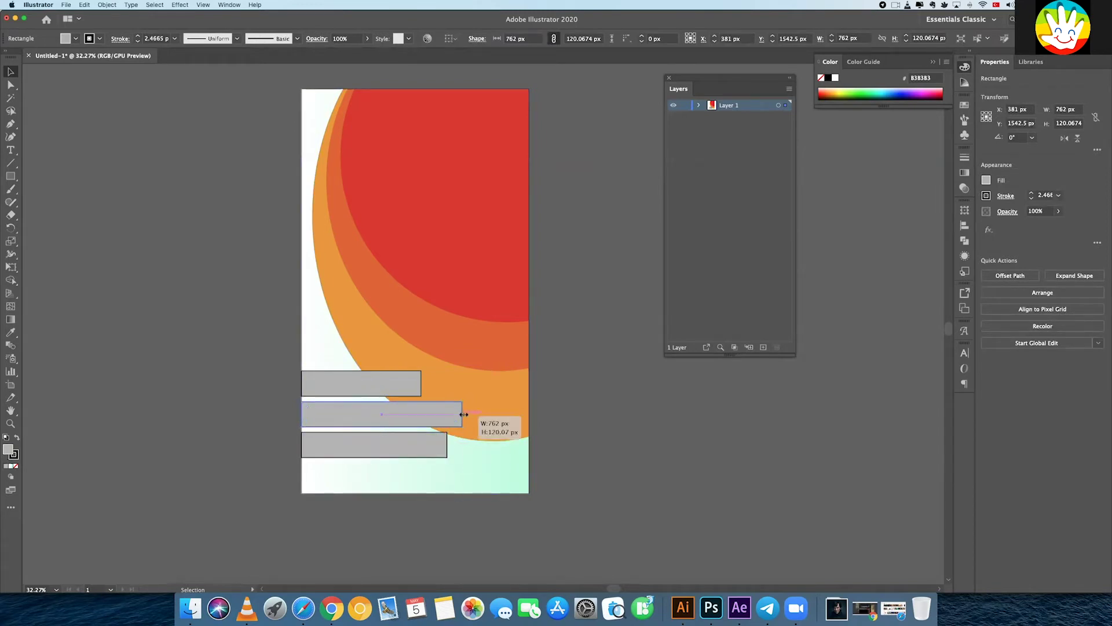
{"action": "left_click", "coordinate": [571, 425]}
{"action": "left_click_drag", "start_coordinate": [567, 436], "coordinate": [608, 452]}
- Set the three bars' stroke to None and fill them dark charcoal #333333
{"action": "left_click", "coordinate": [460, 415]}
{"action": "left_click", "coordinate": [454, 447], "text": "shift"}
{"action": "left_click", "coordinate": [451, 468], "text": "shift"}
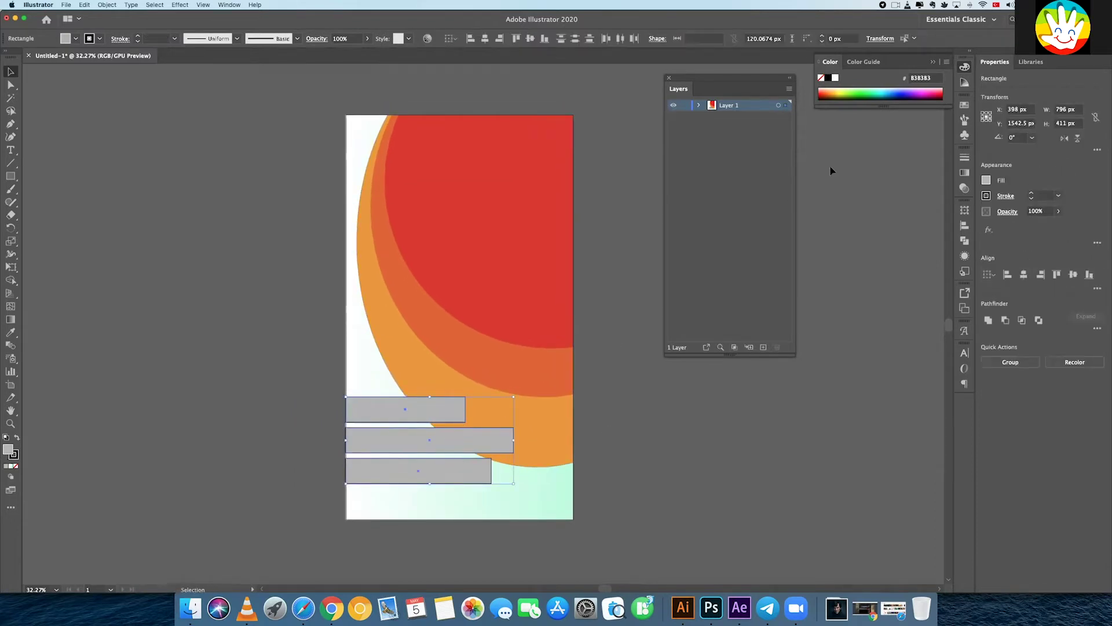
{"action": "left_click", "coordinate": [986, 181]}
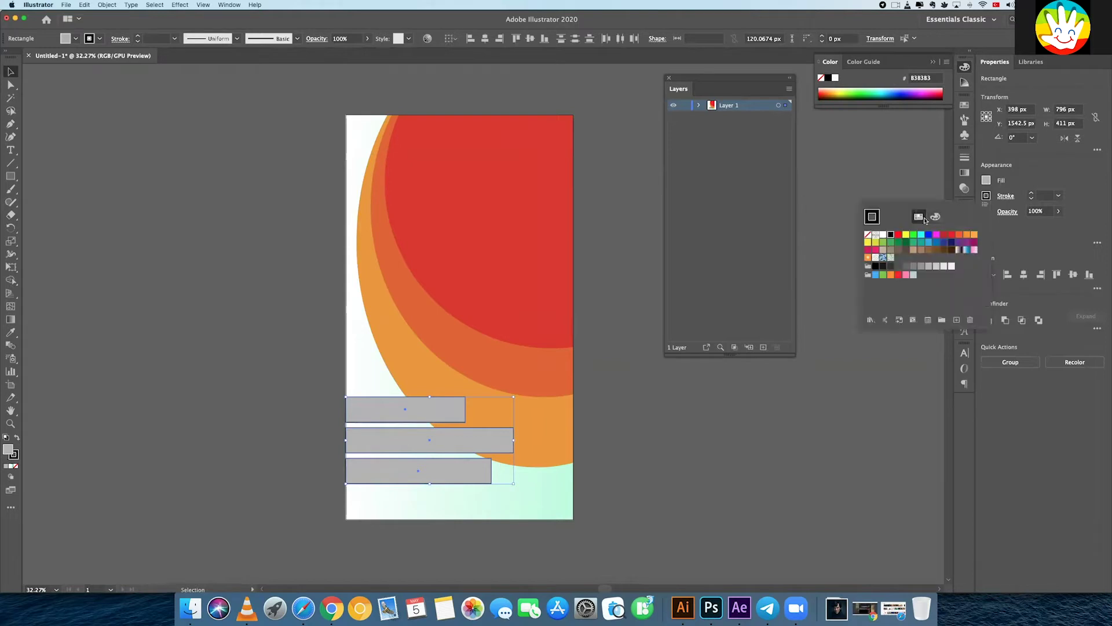
{"action": "left_click", "coordinate": [868, 235]}
{"action": "left_click", "coordinate": [987, 180]}
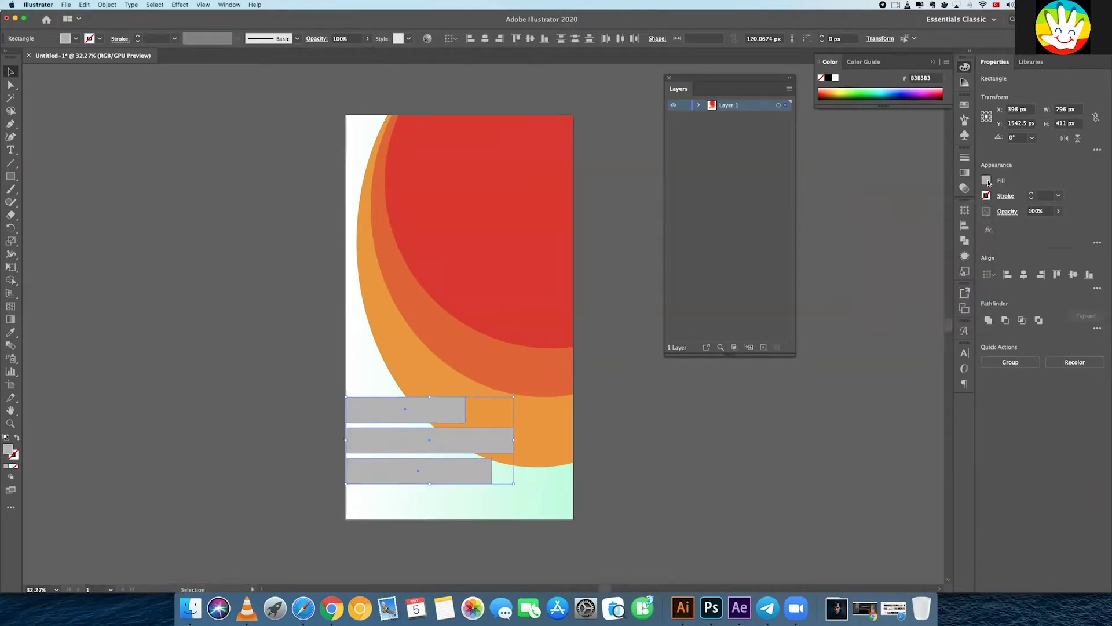
{"action": "left_click", "coordinate": [988, 182]}
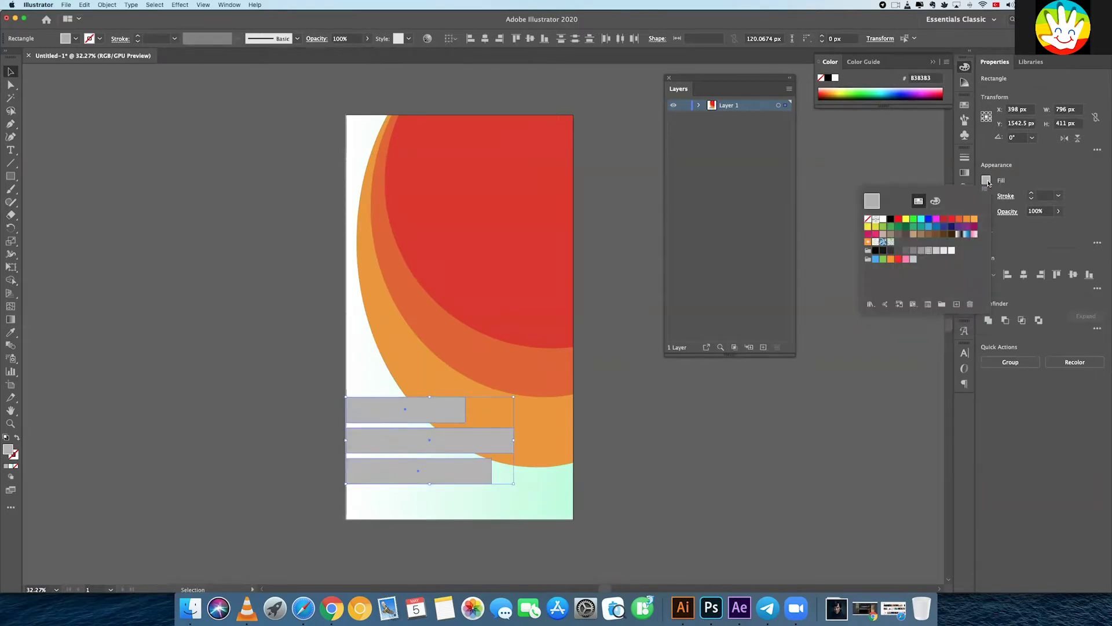
{"action": "left_click", "coordinate": [891, 250]}
{"action": "left_click", "coordinate": [611, 357]}
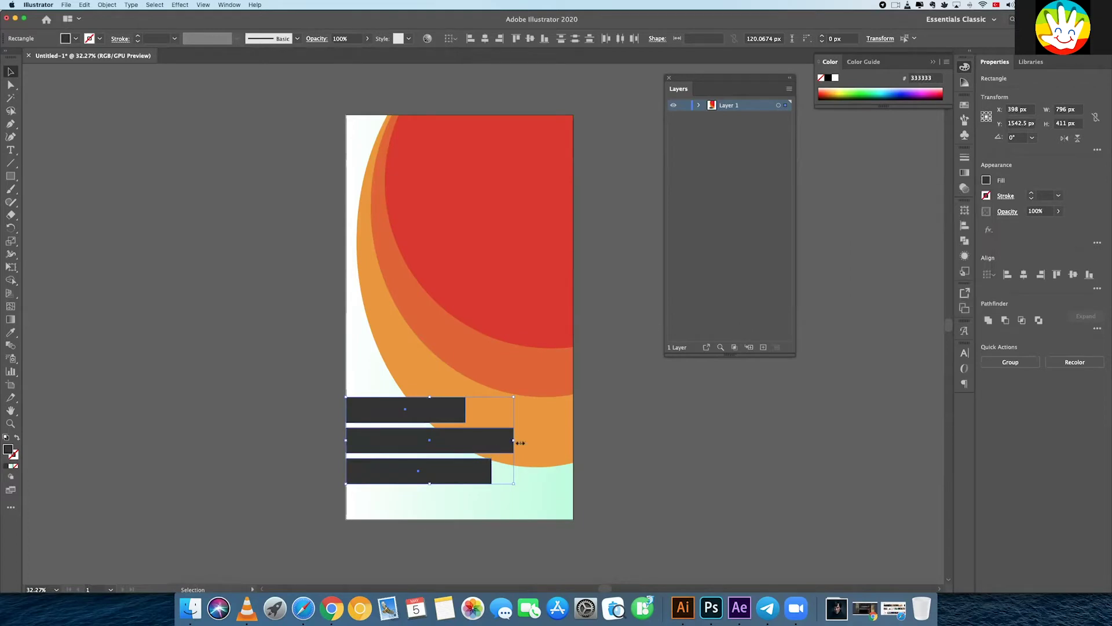
- Change the middle bar's fill to grey #808080
{"action": "left_click", "coordinate": [485, 456]}
{"action": "left_click", "coordinate": [508, 438]}
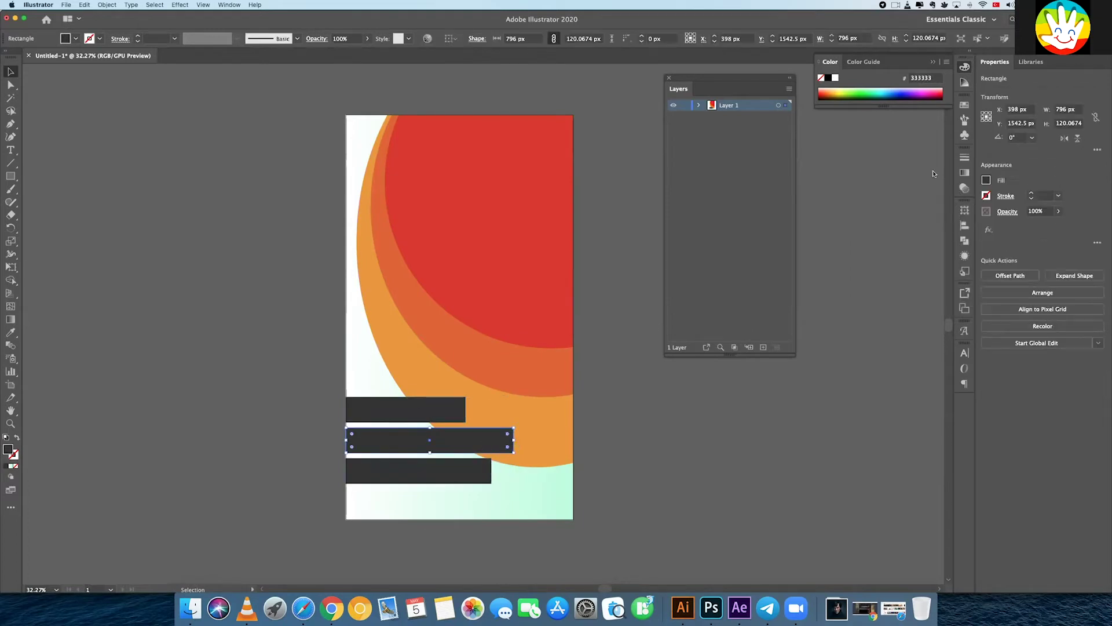
{"action": "left_click", "coordinate": [986, 180]}
{"action": "left_click", "coordinate": [913, 251]}
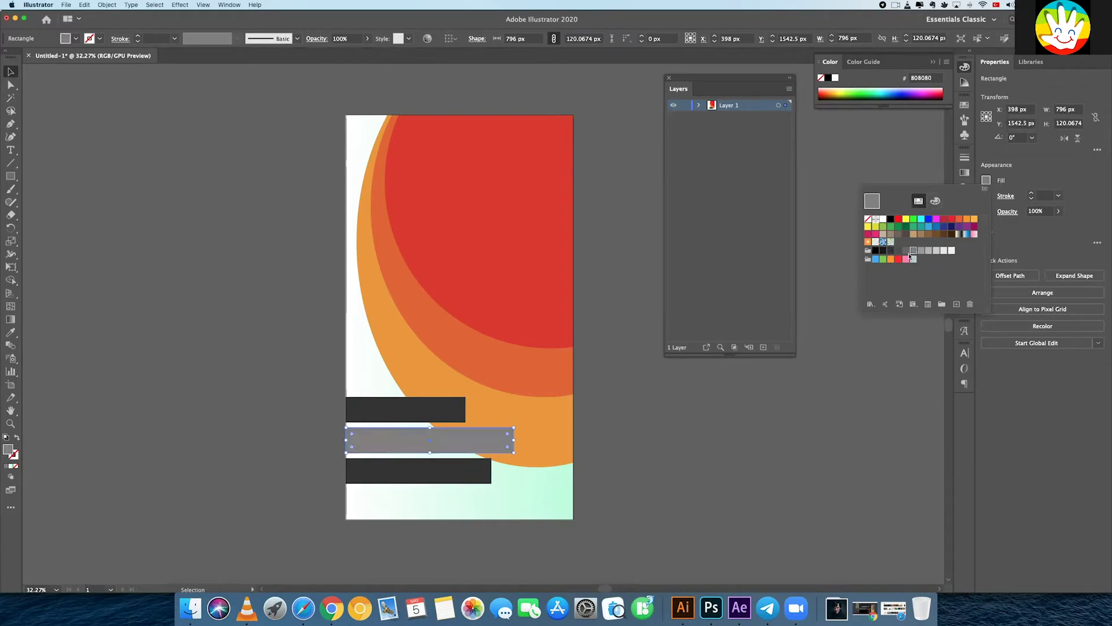
{"action": "left_click", "coordinate": [463, 470]}
- Change the bottom bar's fill to light grey #CCCCCC
{"action": "left_click", "coordinate": [464, 470]}
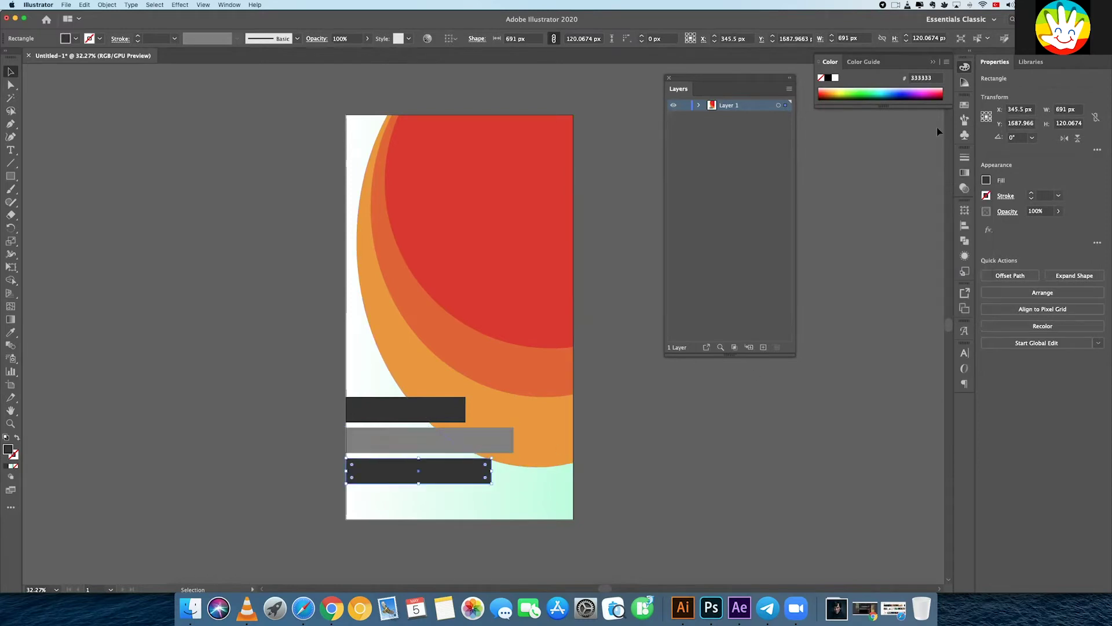
{"action": "left_click", "coordinate": [987, 180]}
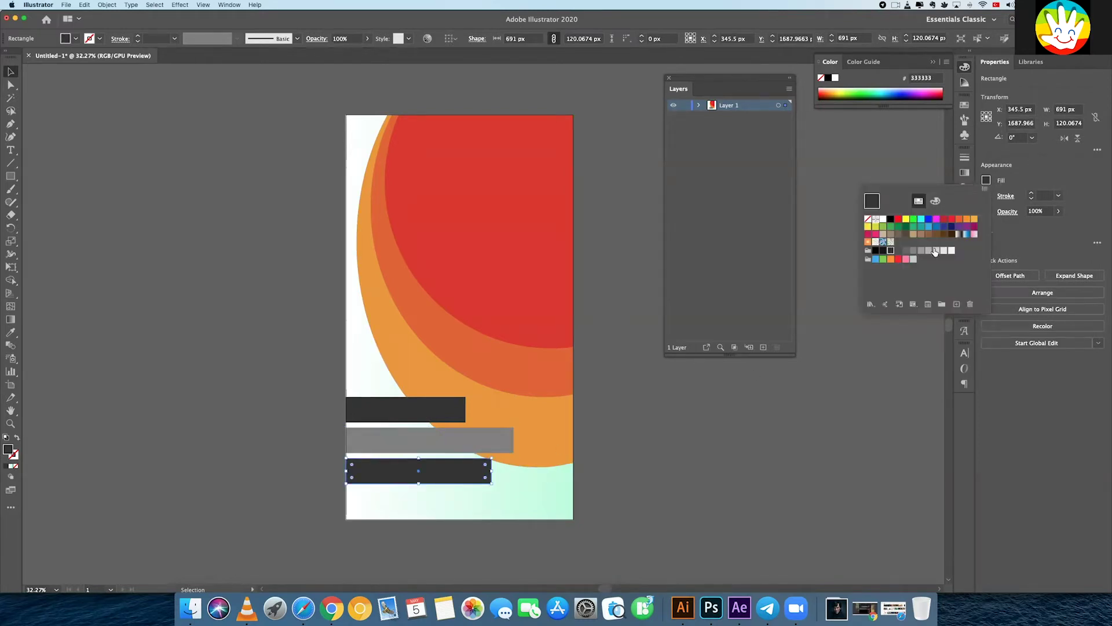
{"action": "left_click", "coordinate": [935, 251]}
{"action": "left_click", "coordinate": [630, 224]}
{"action": "left_click", "coordinate": [621, 227]}
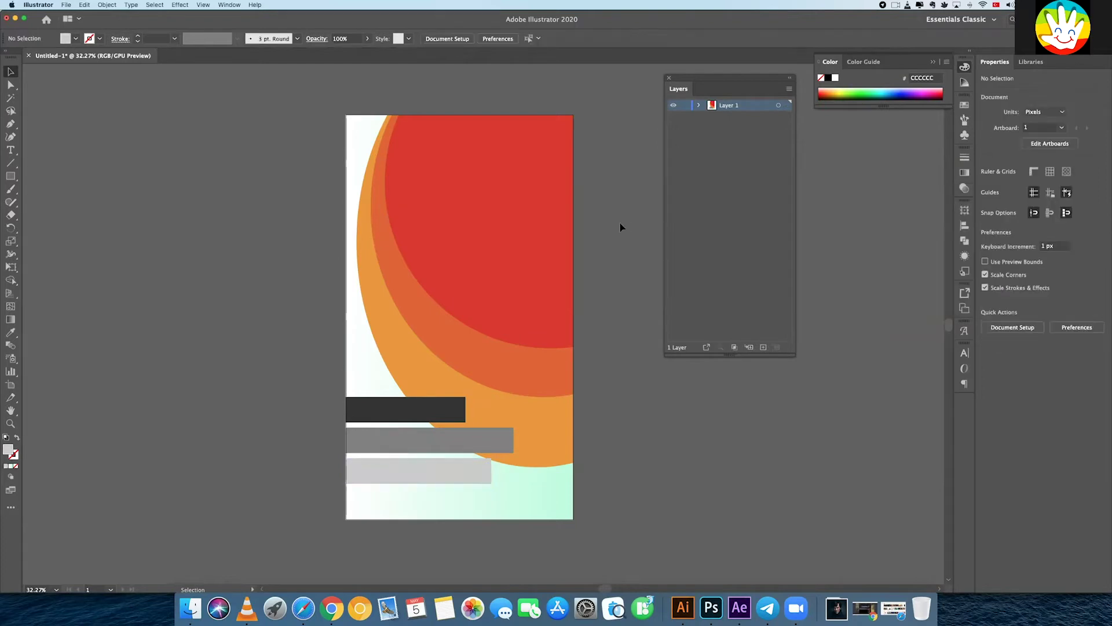
{"action": "scroll", "coordinate": [612, 278], "scroll_direction": "up", "scroll_amount": 1}
{"action": "scroll", "coordinate": [602, 266], "scroll_direction": "down", "scroll_amount": 1, "text": "alt"}
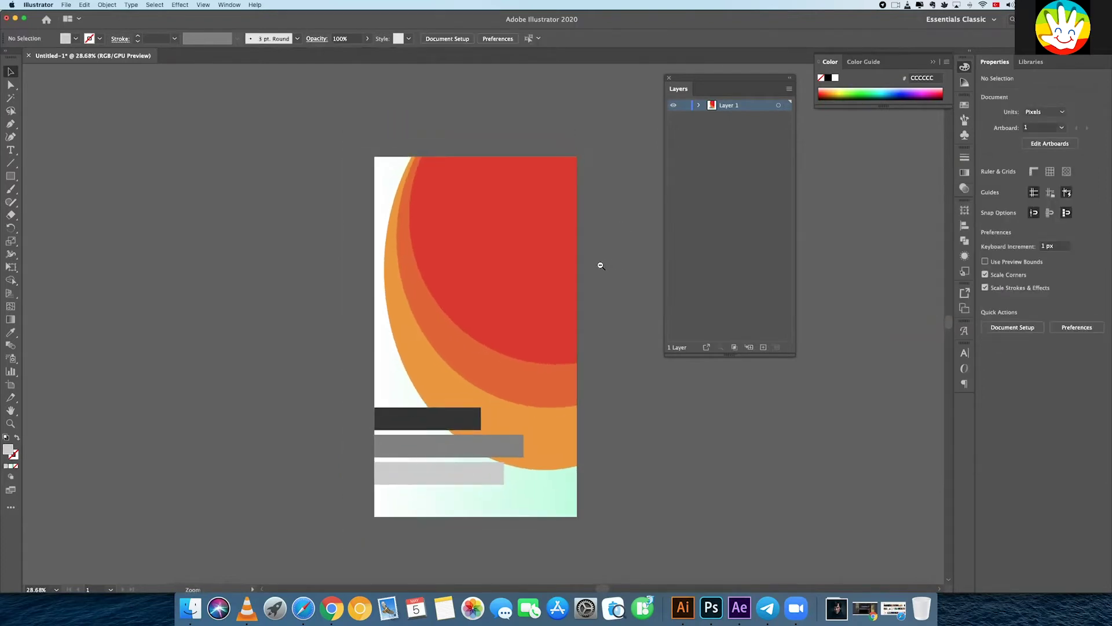
{"action": "scroll", "coordinate": [597, 264], "scroll_direction": "down", "scroll_amount": 1}
{"action": "scroll", "coordinate": [594, 255], "scroll_direction": "down", "scroll_amount": 1}
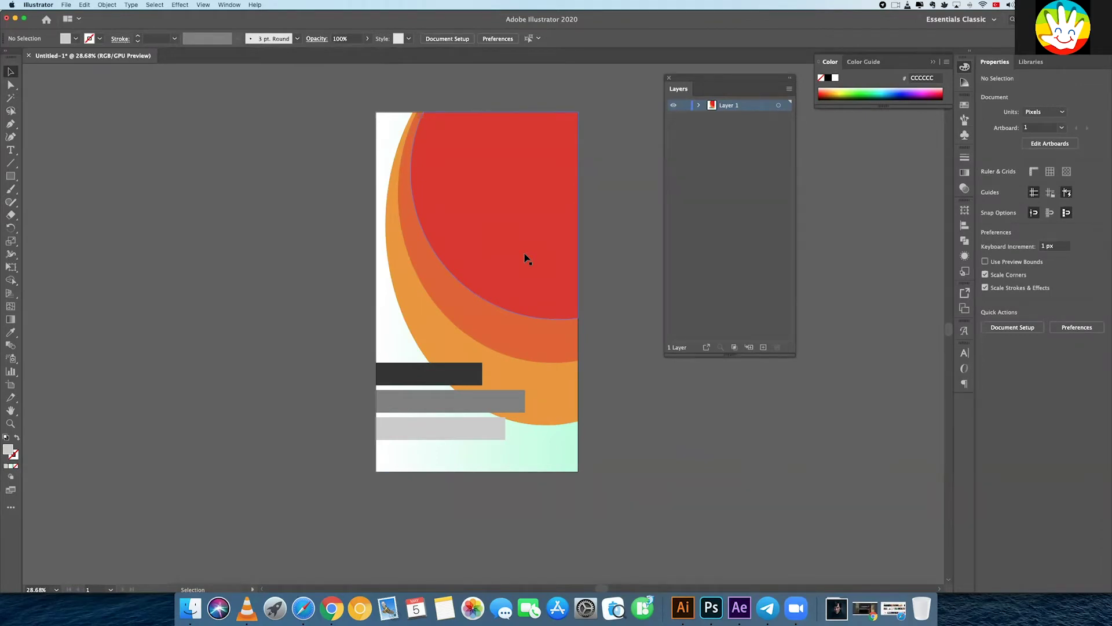
- Select the dark top bar with the Direct Selection tool (A) and cut it from Layer 1
{"action": "left_click_drag", "start_coordinate": [529, 280], "coordinate": [544, 277]}
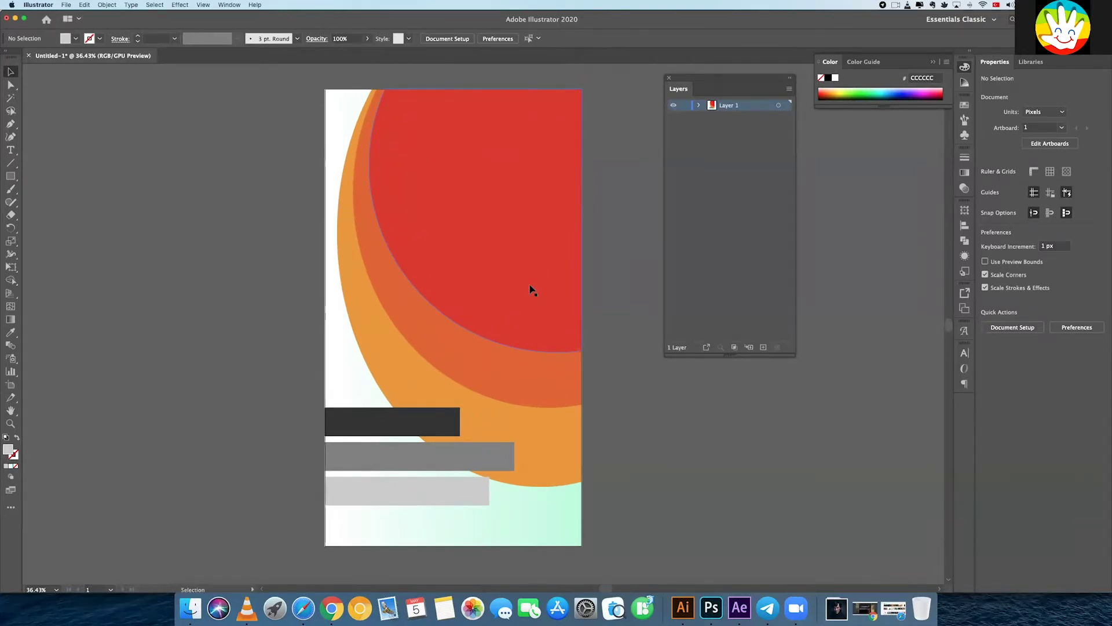
{"action": "mouse_move", "coordinate": [529, 286]}
{"action": "left_mouse_down"}
{"action": "mouse_move", "coordinate": [508, 297]}
{"action": "mouse_move", "coordinate": [509, 286]}
{"action": "left_mouse_up"}
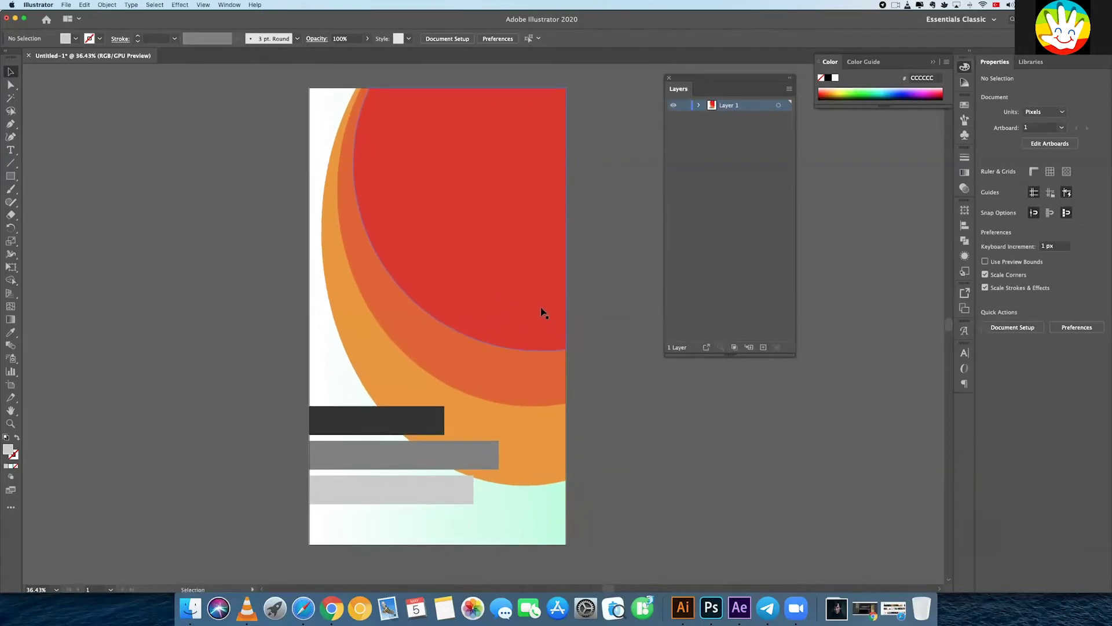
{"action": "left_click", "coordinate": [542, 265]}
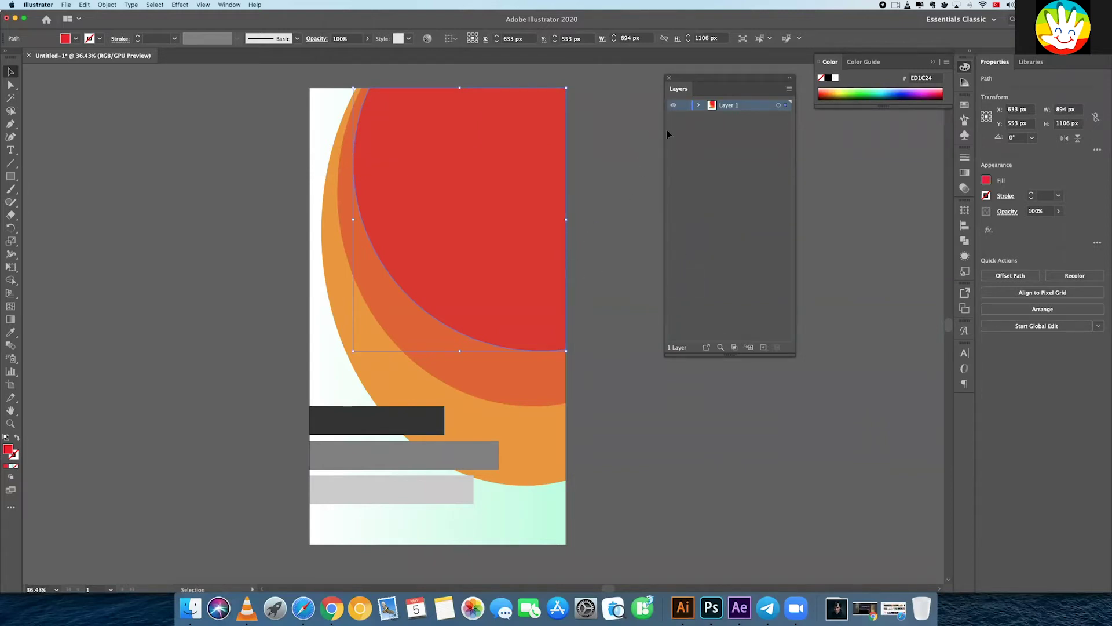
{"action": "left_click_drag", "start_coordinate": [720, 81], "coordinate": [701, 76]}
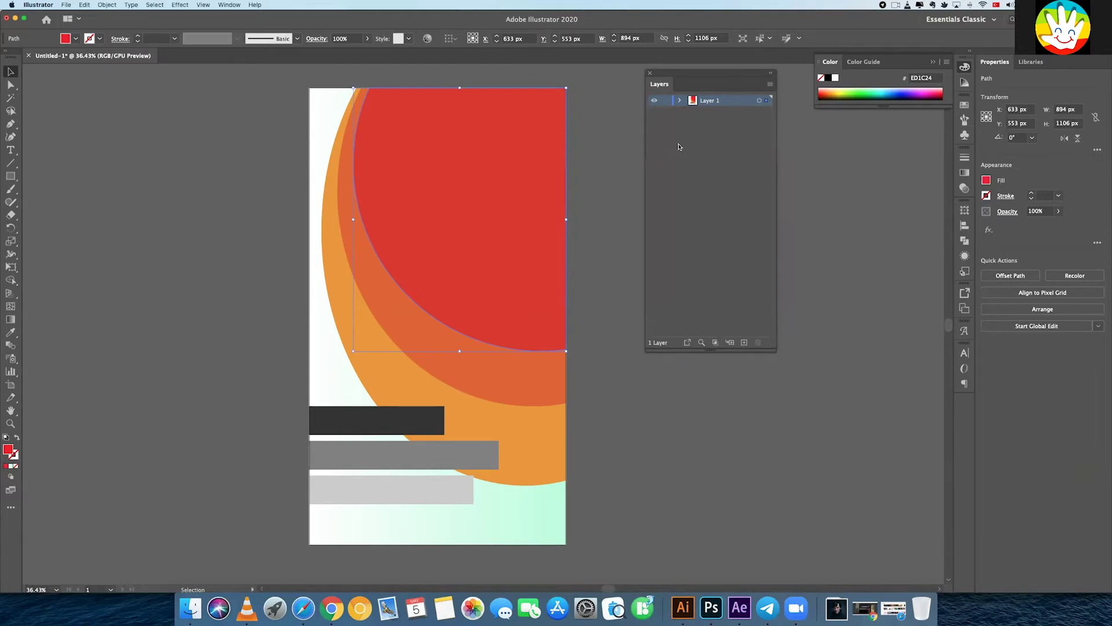
{"action": "key", "text": "a"}
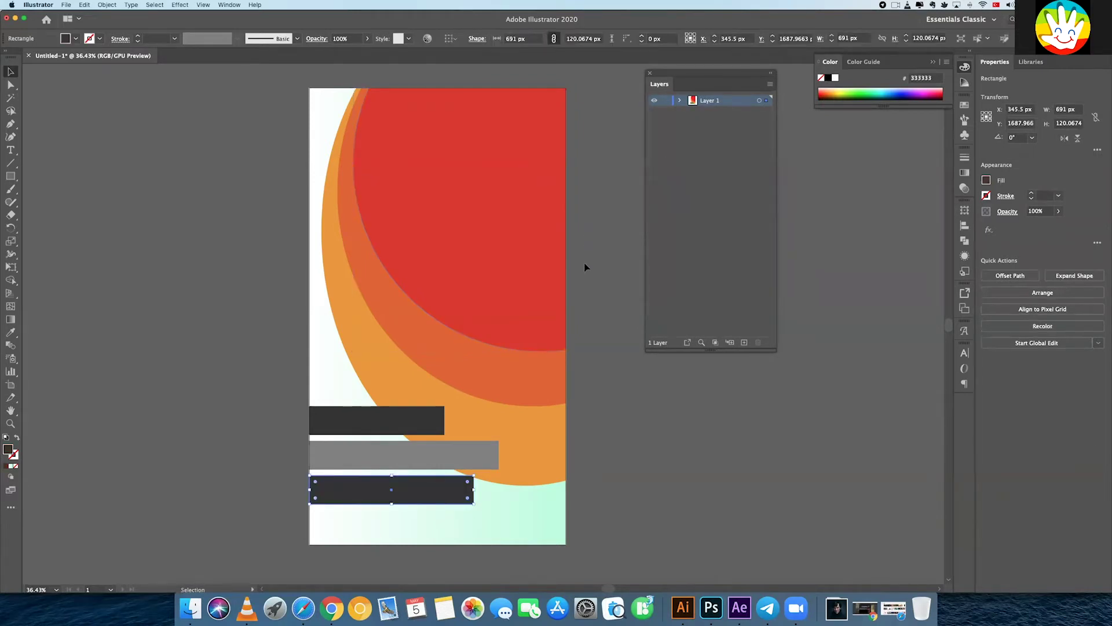
{"action": "key", "text": "ctrl+z"}
{"action": "key", "text": "ctrl+z"}
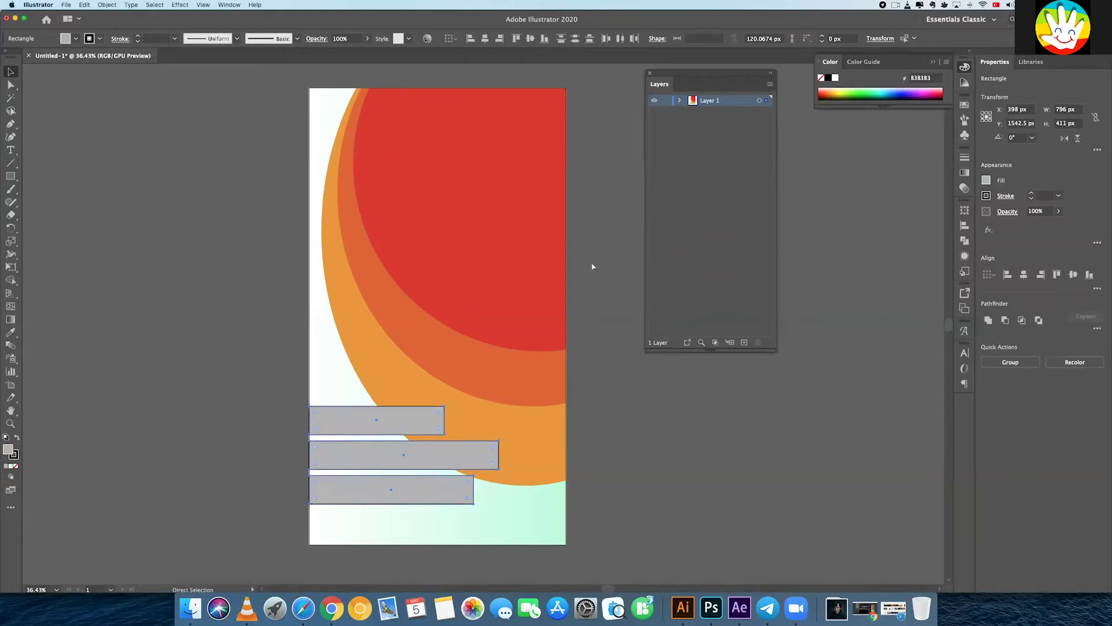
{"action": "key", "text": "ctrl+z"}
{"action": "key", "text": "ctrl+z"}
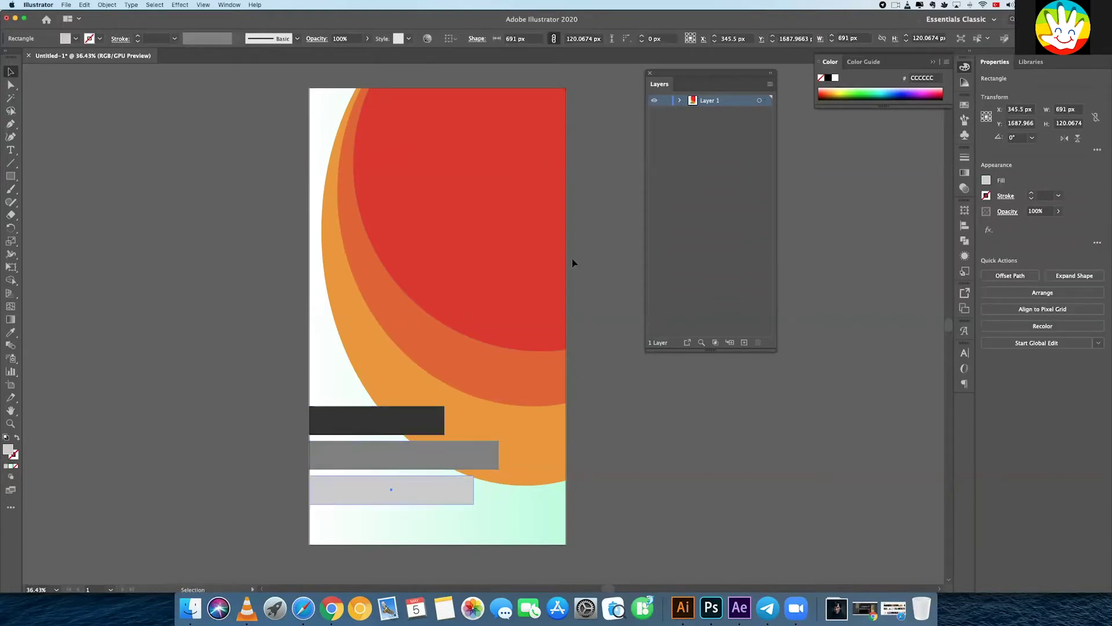
{"action": "left_click", "coordinate": [512, 251]}
{"action": "left_click", "coordinate": [429, 414]}
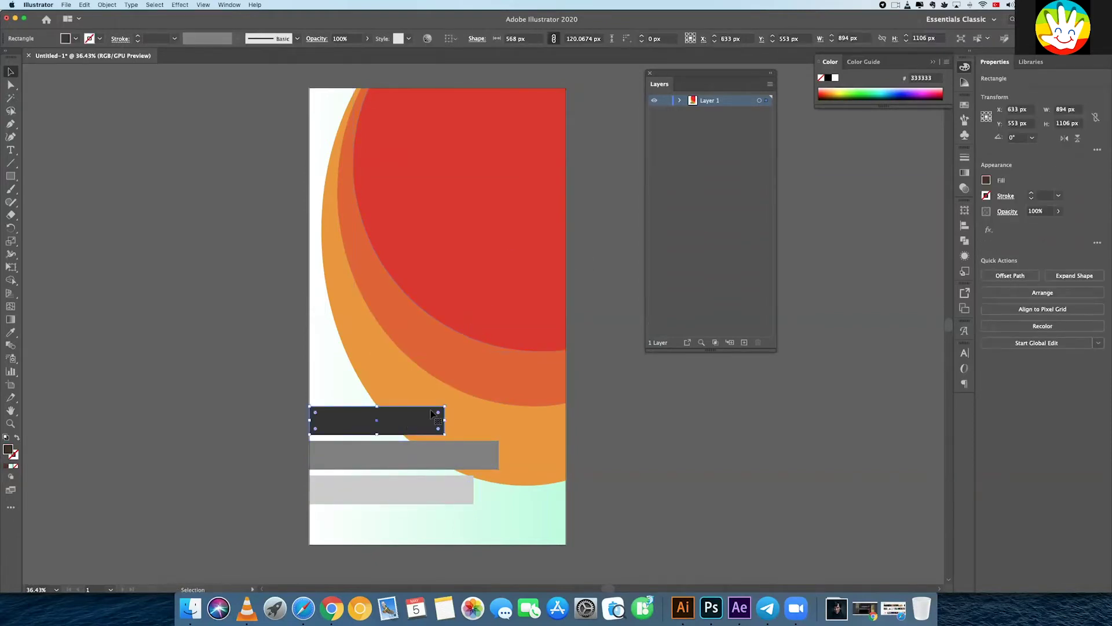
{"action": "key", "text": "Delete"}
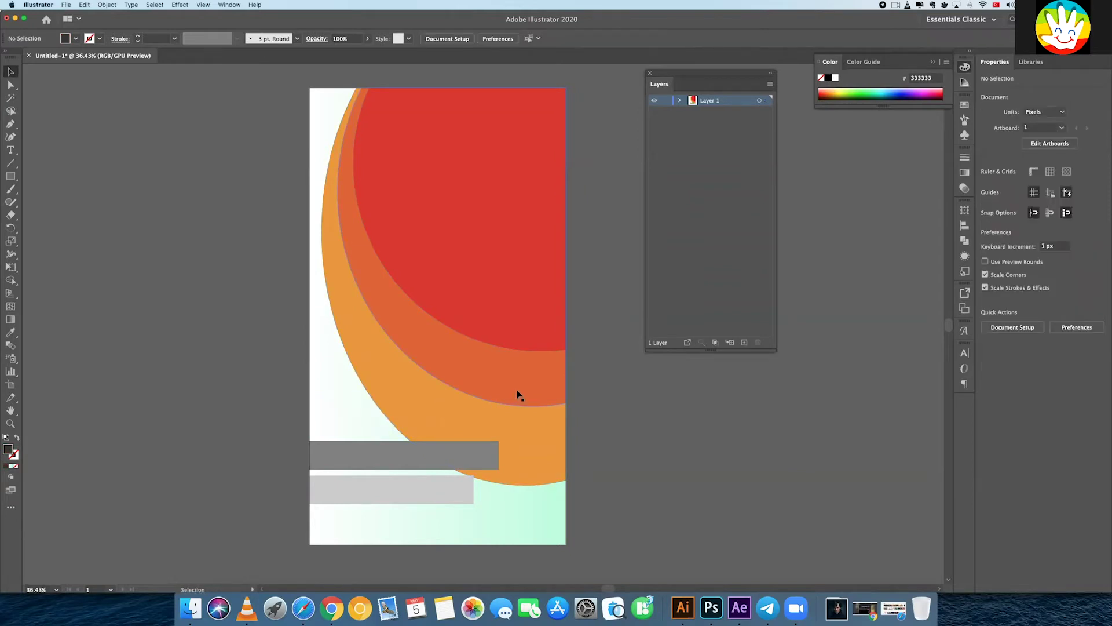
- Paste the dark bar in place on new Layer 2 and move the middle grey bar to new Layer 3
{"action": "left_click", "coordinate": [745, 342]}
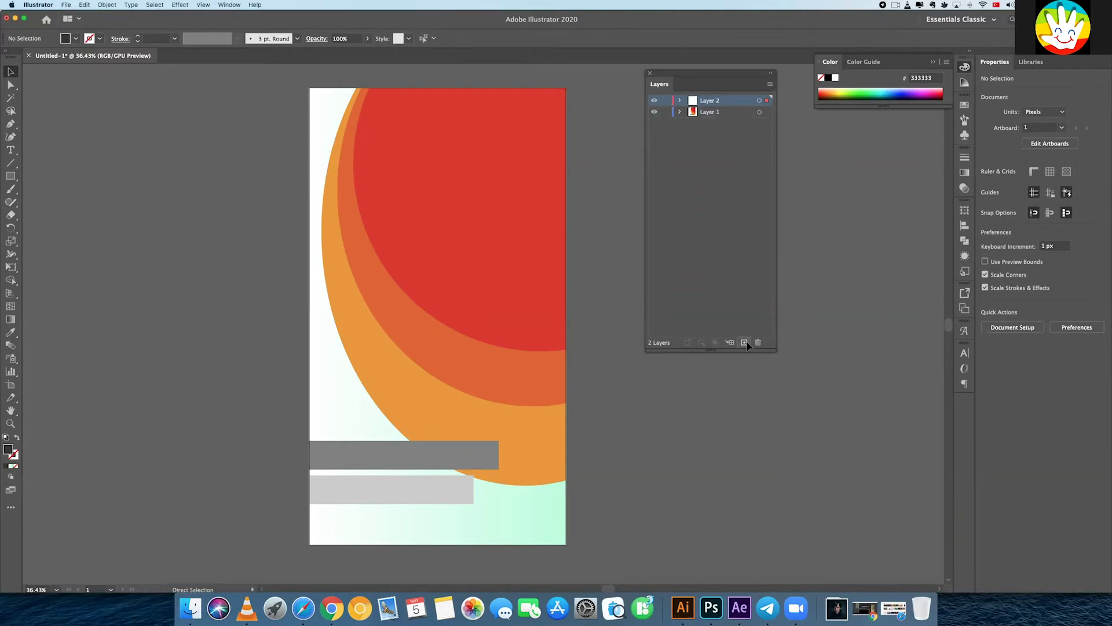
{"action": "key", "text": "super+f"}
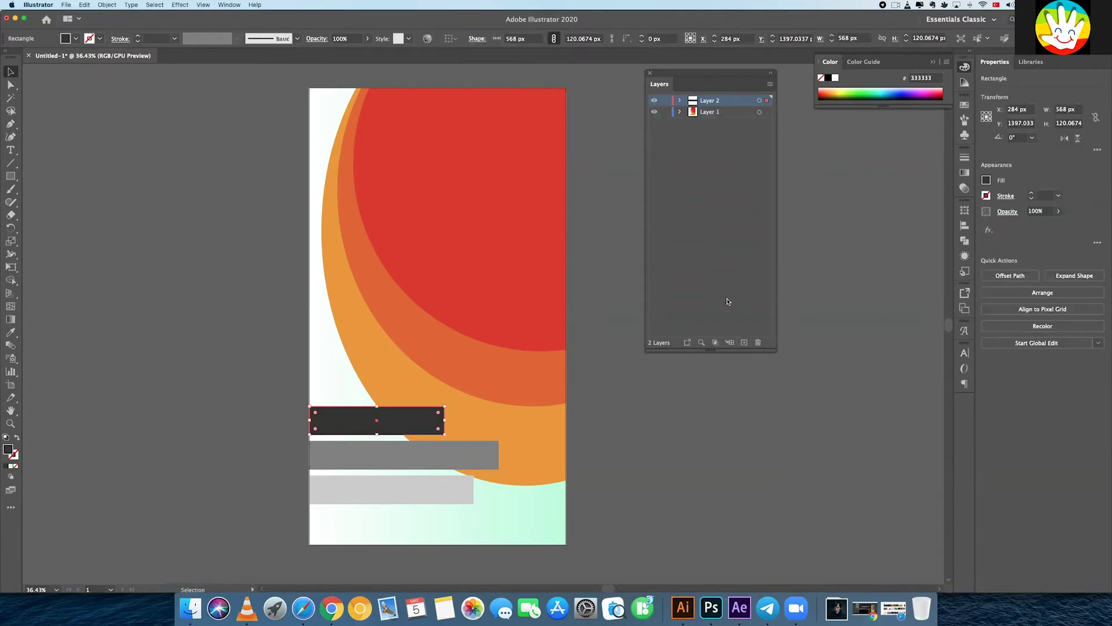
{"action": "left_click", "coordinate": [479, 461]}
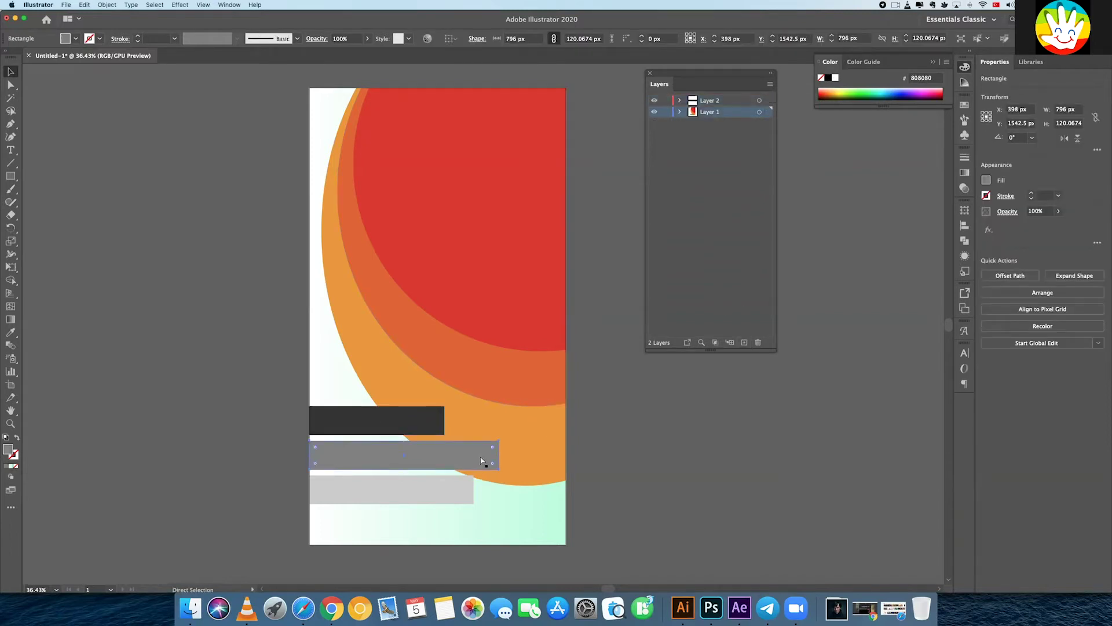
{"action": "key", "text": "Delete"}
{"action": "left_click", "coordinate": [746, 343]}
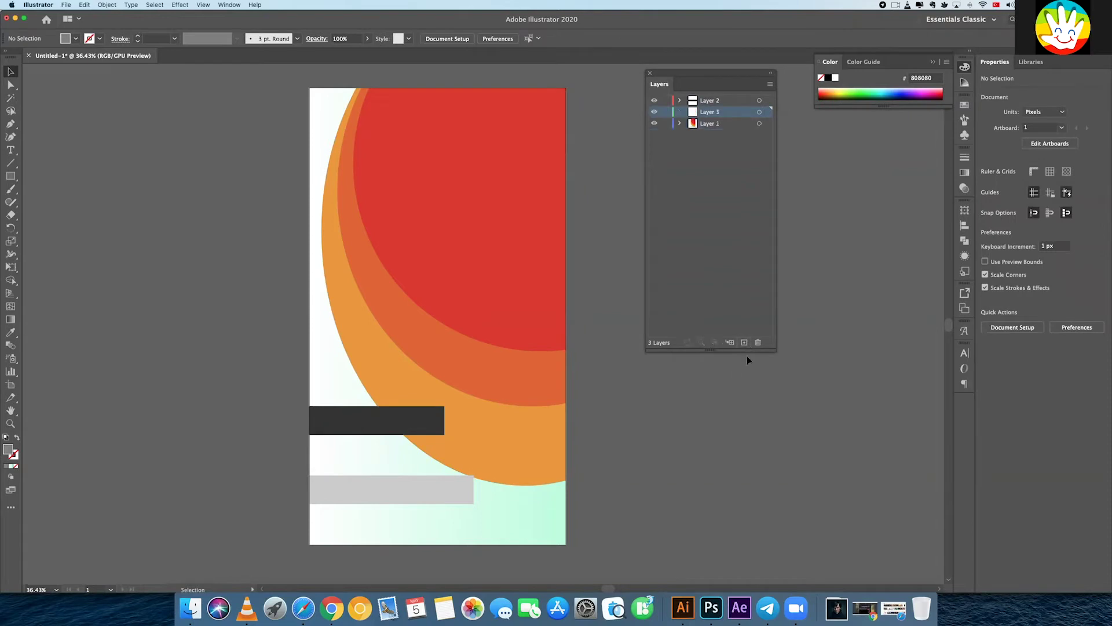
{"action": "key", "text": "a"}
{"action": "key", "text": "ctrl+f"}
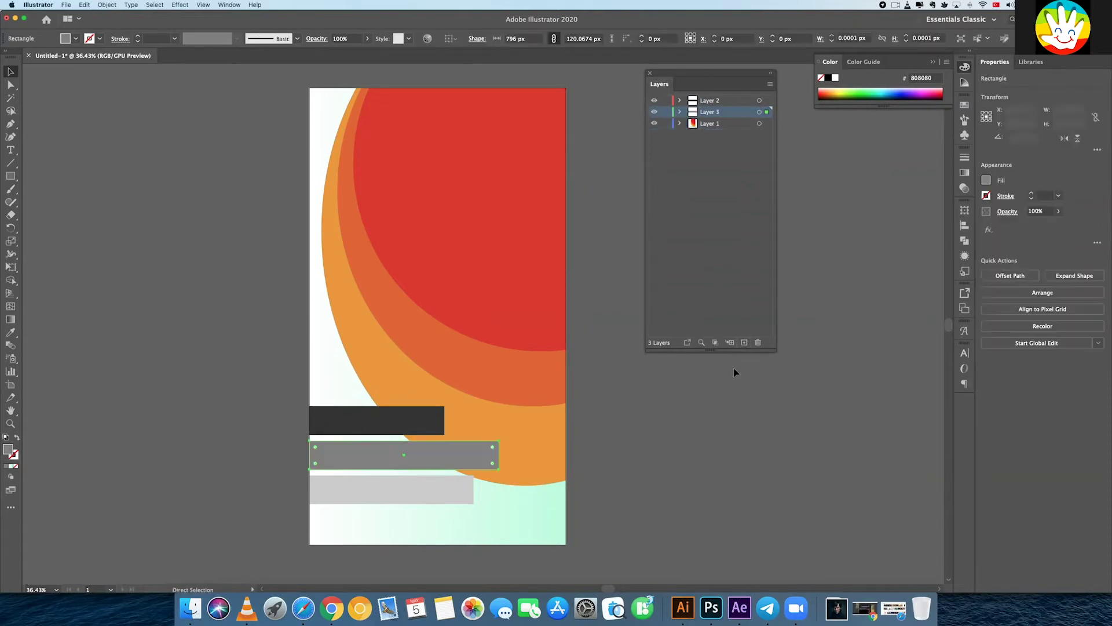
- Move the light-grey bottom bar onto its own new Layer 4
{"action": "left_click", "coordinate": [442, 481]}
{"action": "key", "text": "Delete"}
{"action": "key", "text": "v"}
{"action": "left_click", "coordinate": [746, 342]}
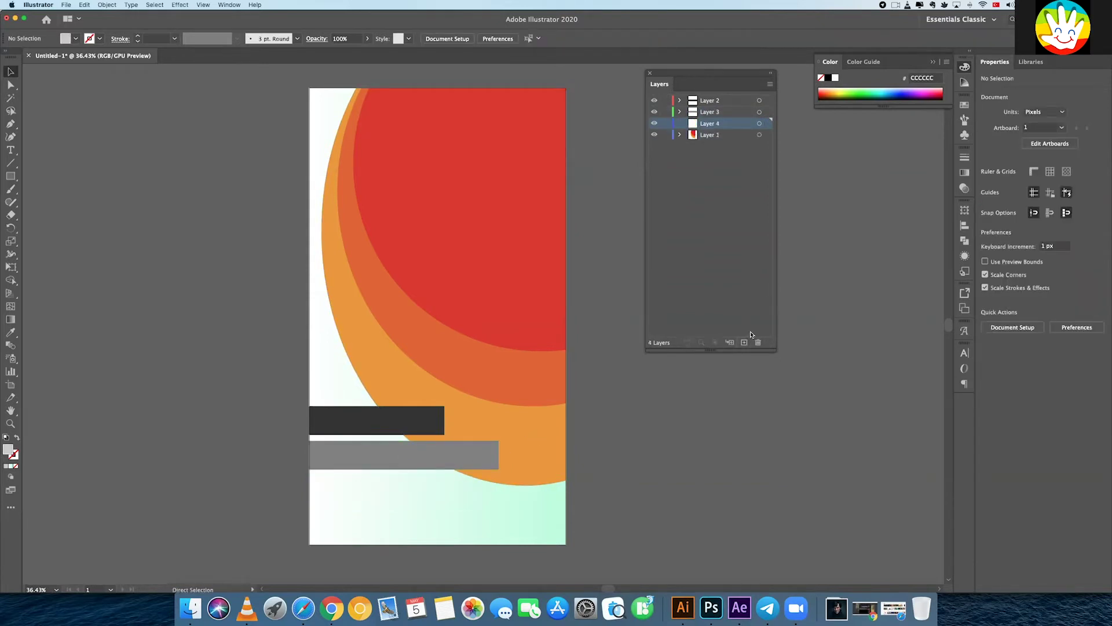
{"action": "key", "text": "ctrl+f"}
{"action": "left_click", "coordinate": [716, 416]}
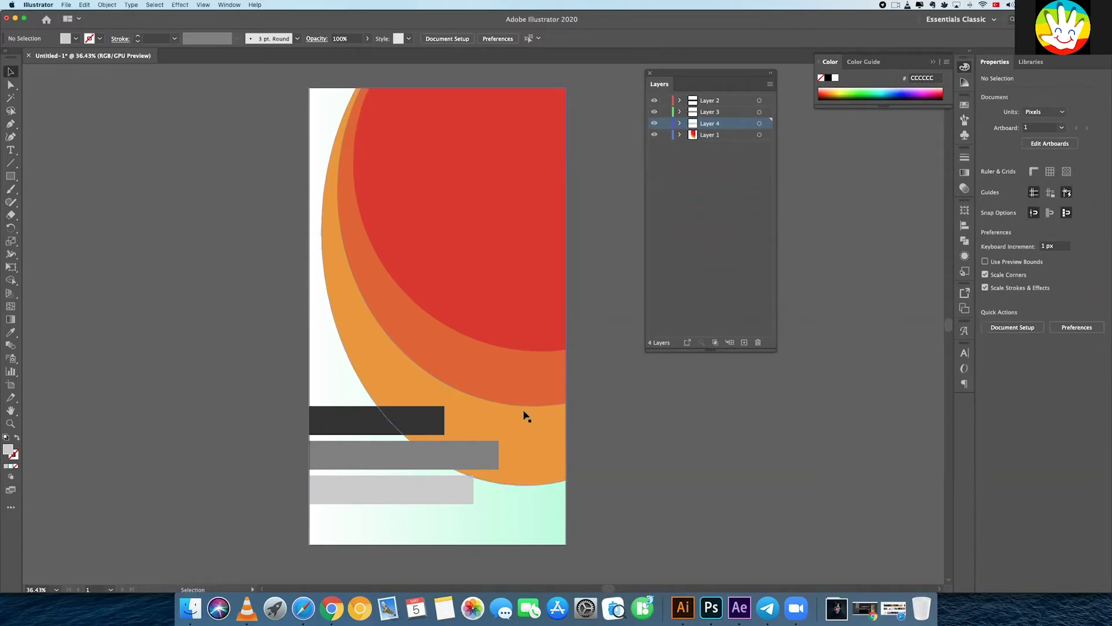
- Move the red circle and the darker orange circle onto new Layers 5 and 6
{"action": "left_click", "coordinate": [502, 273]}
{"action": "key", "text": "Delete"}
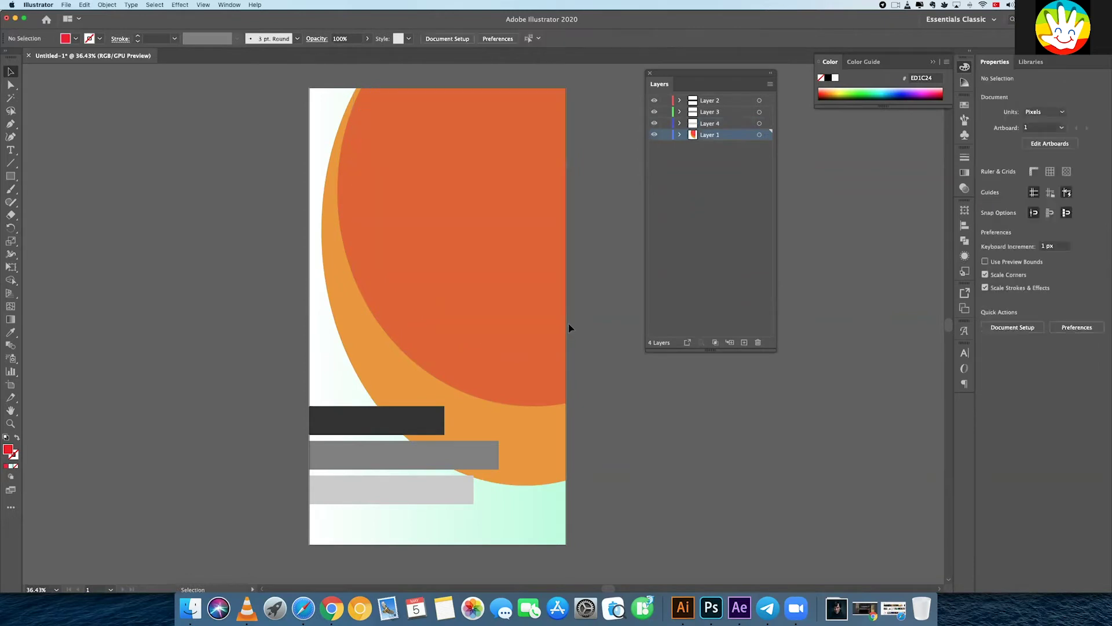
{"action": "left_click", "coordinate": [745, 343]}
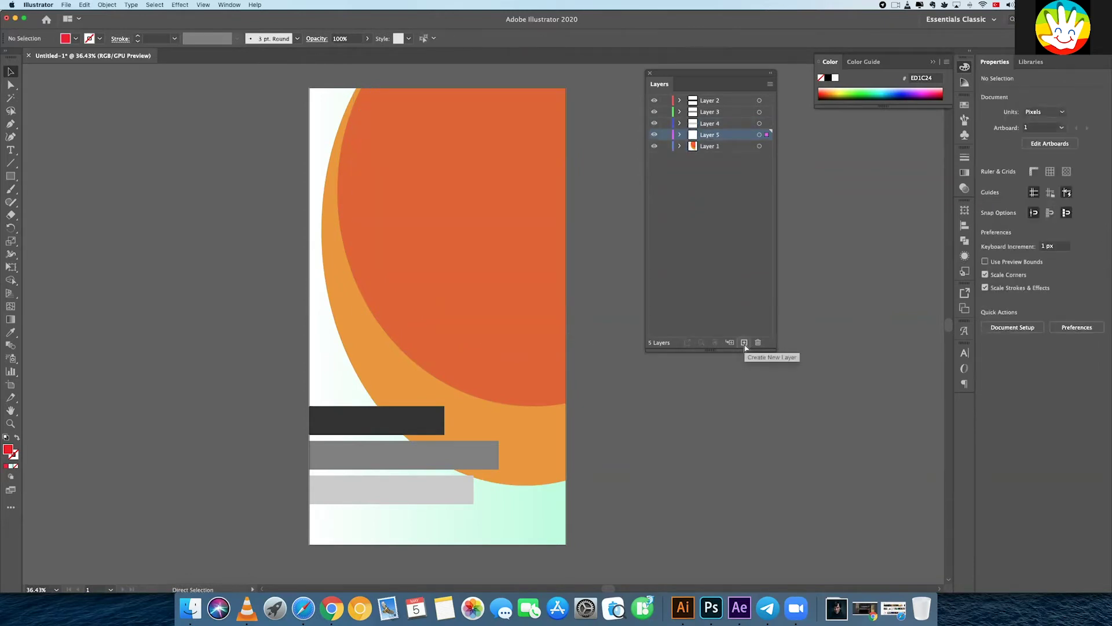
{"action": "key", "text": "ctrl+f"}
{"action": "left_click", "coordinate": [543, 377]}
{"action": "key", "text": "Delete"}
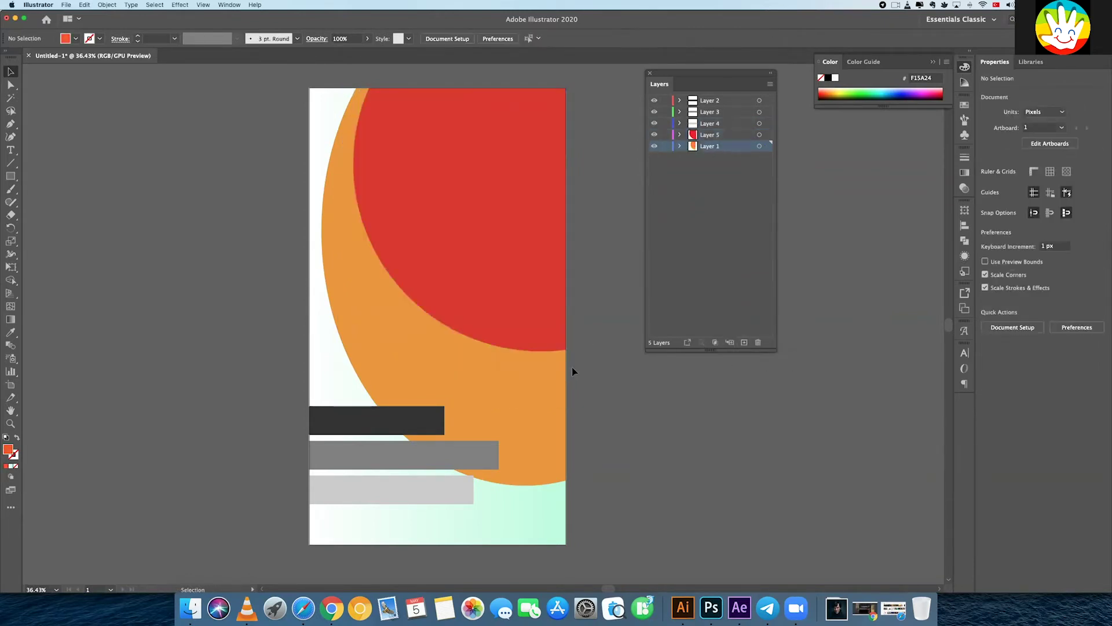
{"action": "left_click", "coordinate": [744, 343]}
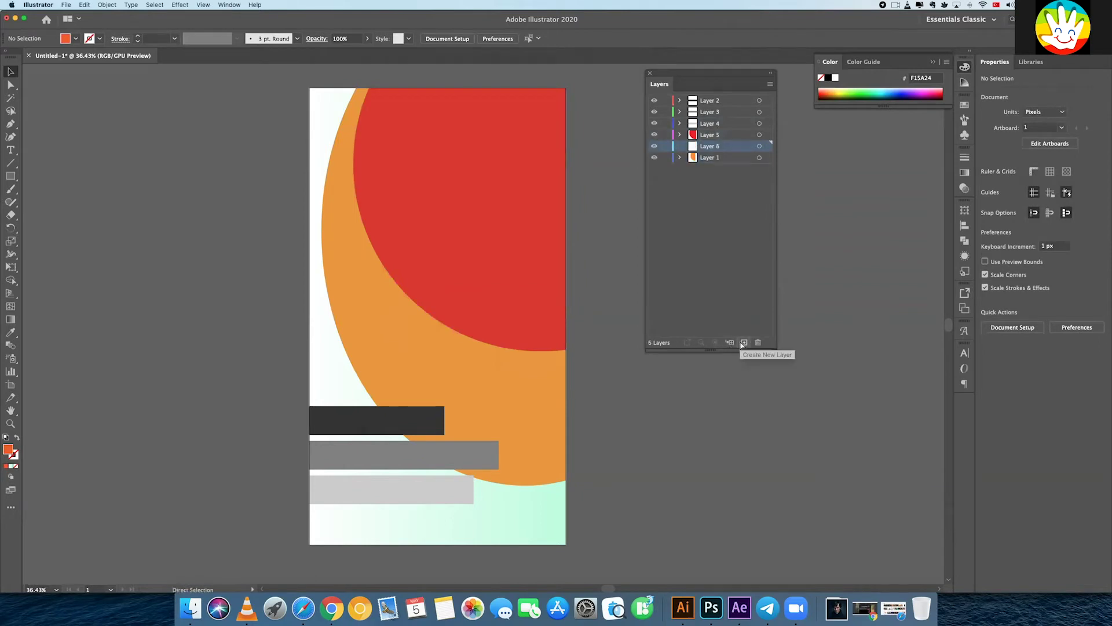
{"action": "key", "text": "ctrl+f"}
{"action": "left_click", "coordinate": [570, 410]}
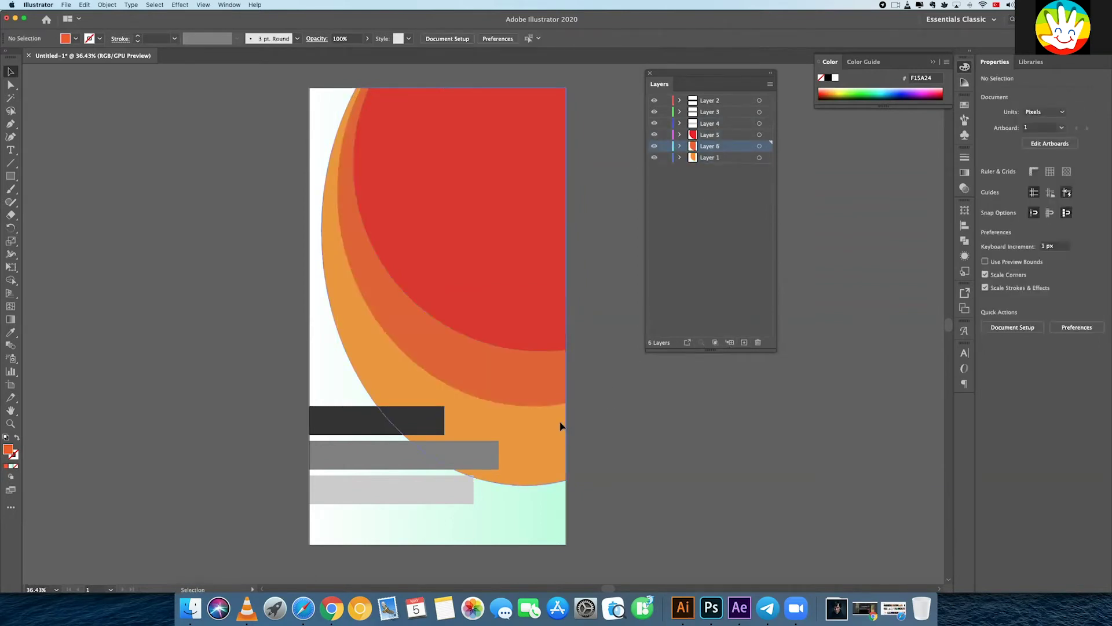
- Move the light orange circle onto new Layer 7 with Paste in Place
{"action": "left_click", "coordinate": [561, 424]}
{"action": "key", "text": "Delete"}
{"action": "left_click", "coordinate": [744, 342]}
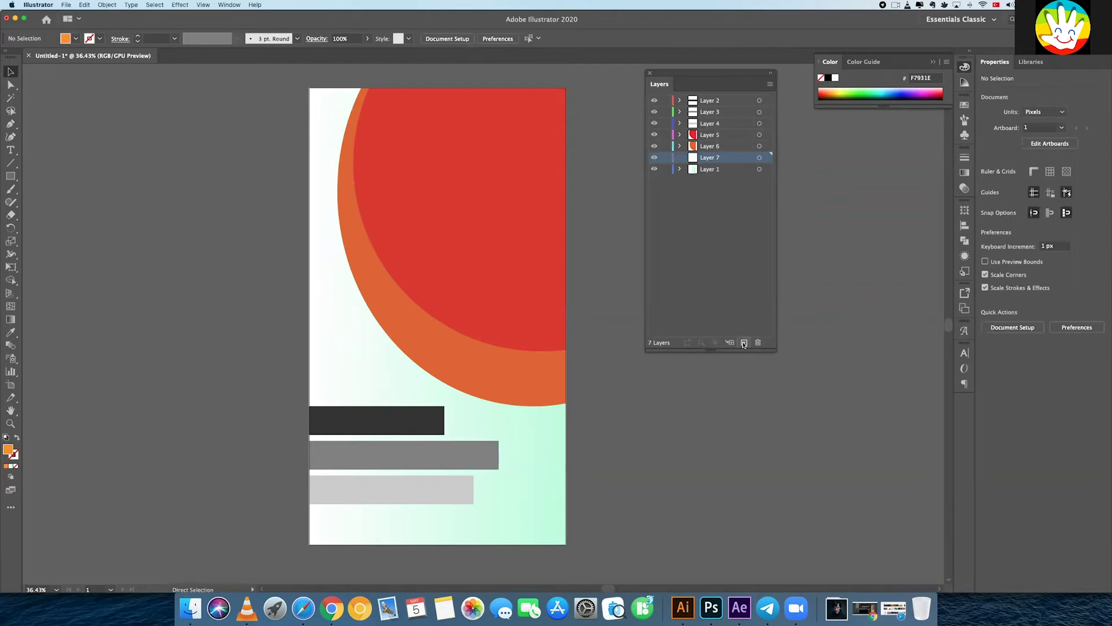
{"action": "key", "text": "ctrl+f"}
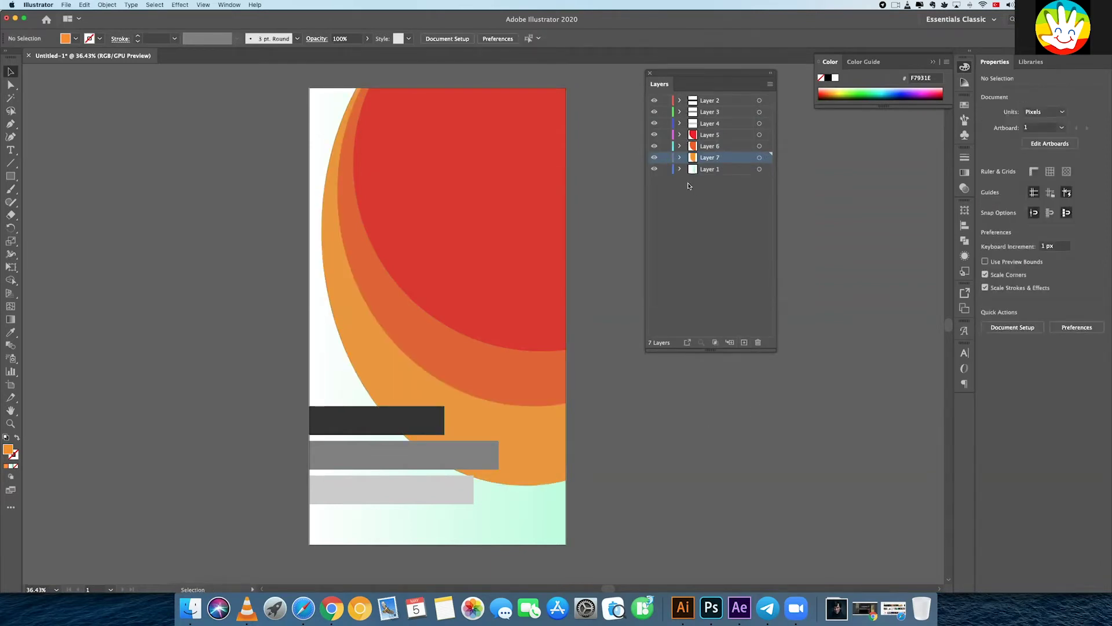
{"action": "key", "text": "space"}
{"action": "left_click_drag", "start_coordinate": [584, 252], "coordinate": [581, 261]}
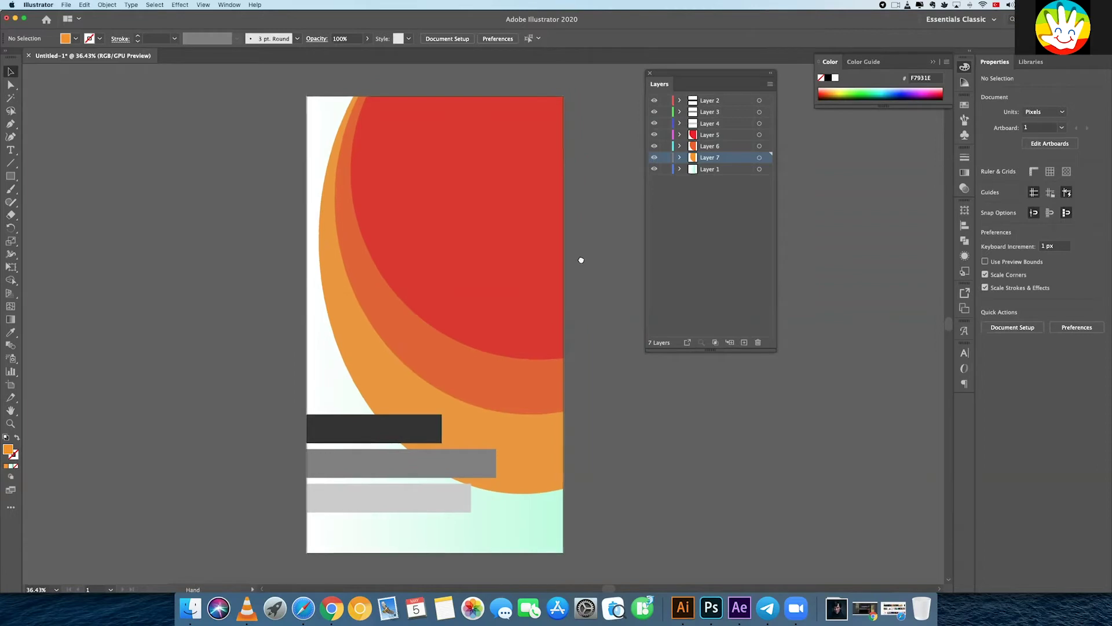
- Rename Layer 1 to 'Back' in the Layers panel
{"action": "left_click_drag", "start_coordinate": [581, 261], "coordinate": [577, 245]}
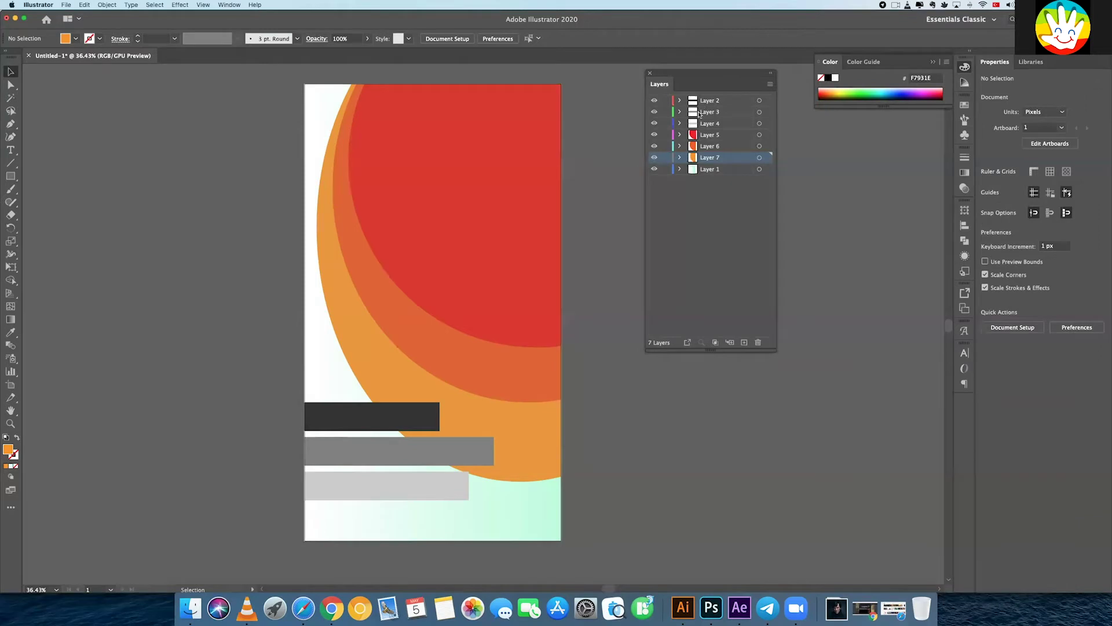
{"action": "double_click", "coordinate": [704, 169]}
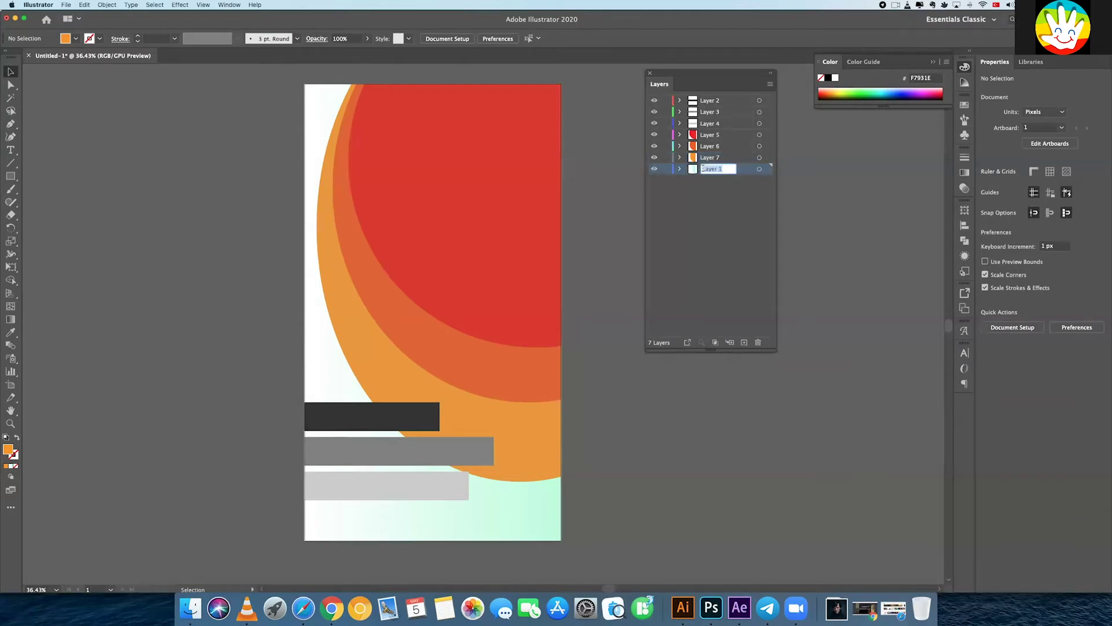
{"action": "type", "text": "Back"}
{"action": "key", "text": "Return"}
{"action": "double_click", "coordinate": [710, 171]}
{"action": "left_click", "coordinate": [684, 196]}
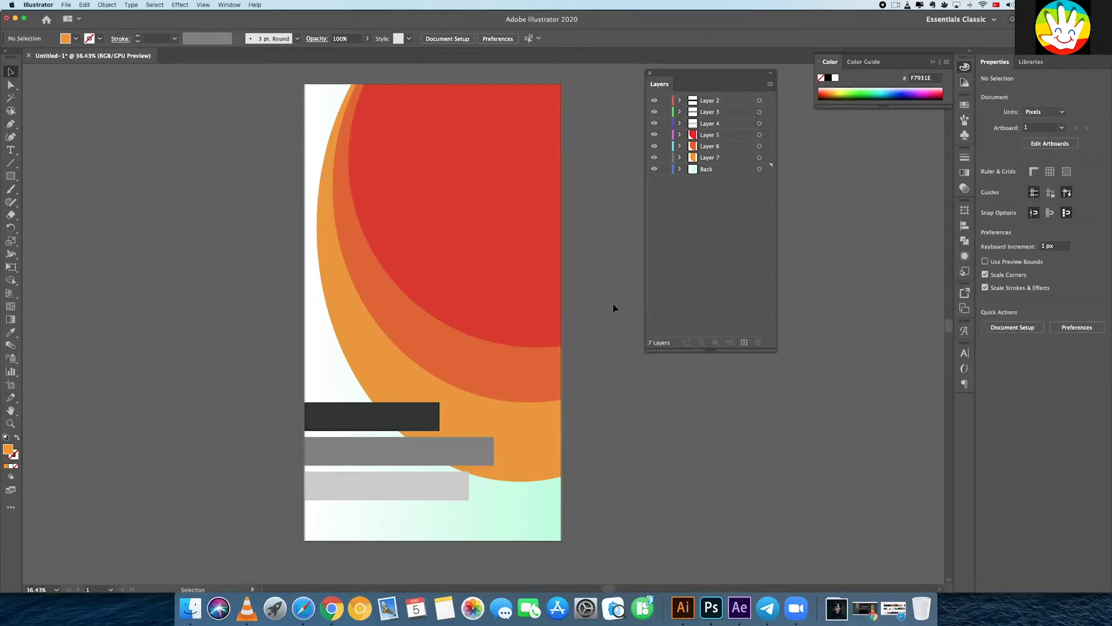
- Select Layers 2, 3 and 4 in the Layers panel
{"action": "left_click", "coordinate": [710, 105]}
{"action": "left_click", "coordinate": [709, 113]}
{"action": "left_click", "coordinate": [712, 123]}
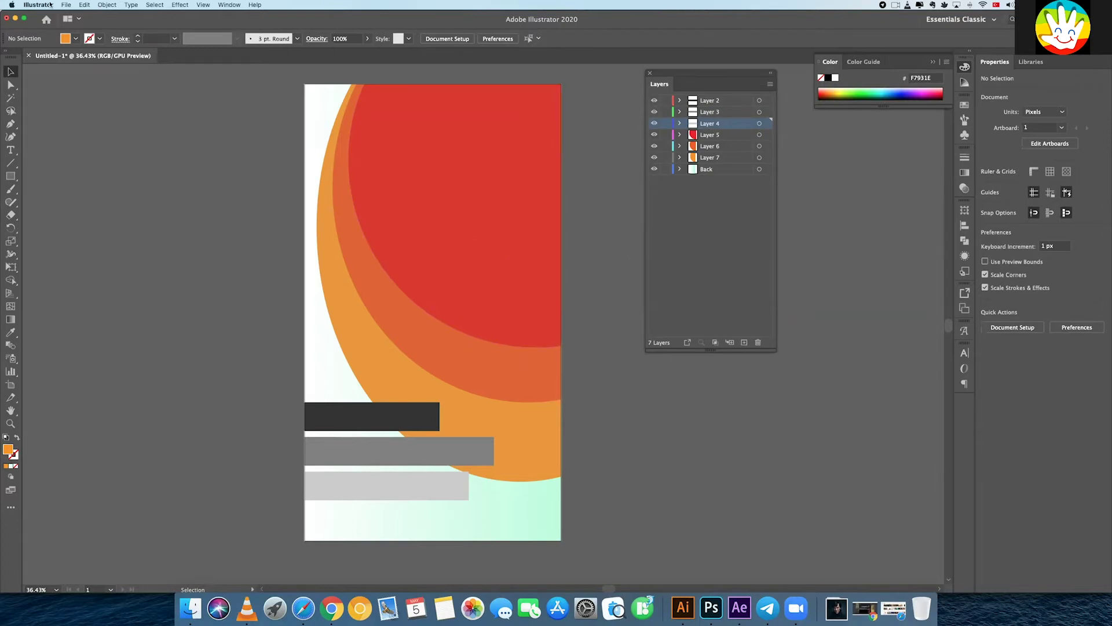
- Save the poster to the Desktop as boot_camp_01.ai with default options, then switch to After Effects
{"action": "left_click", "coordinate": [50, 5]}
{"action": "mouse_move", "coordinate": [65, 5]}
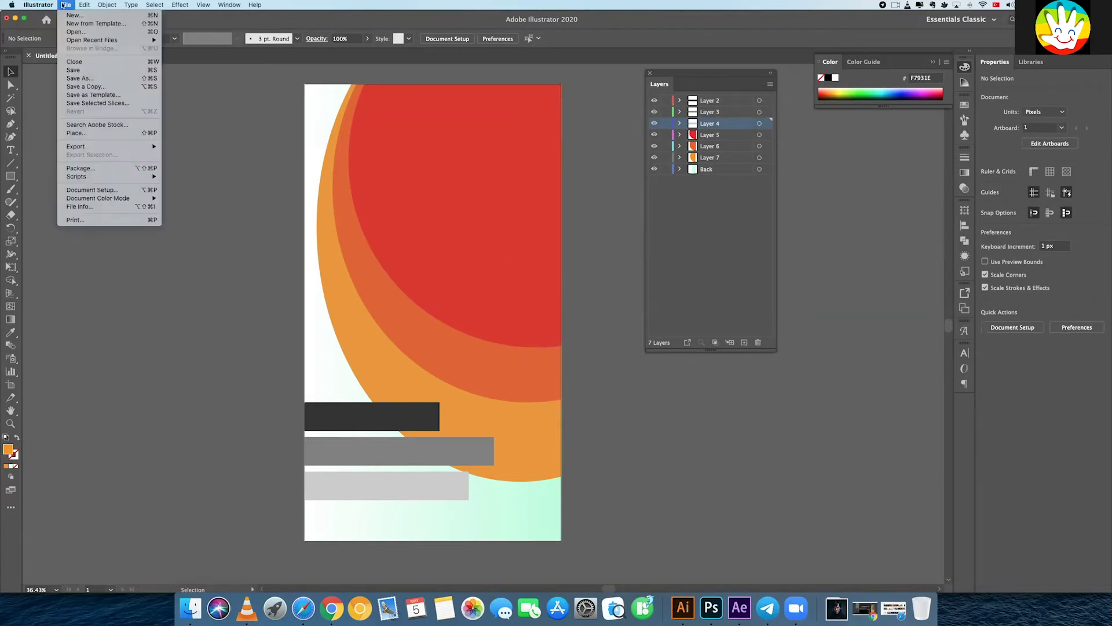
{"action": "left_click", "coordinate": [80, 71]}
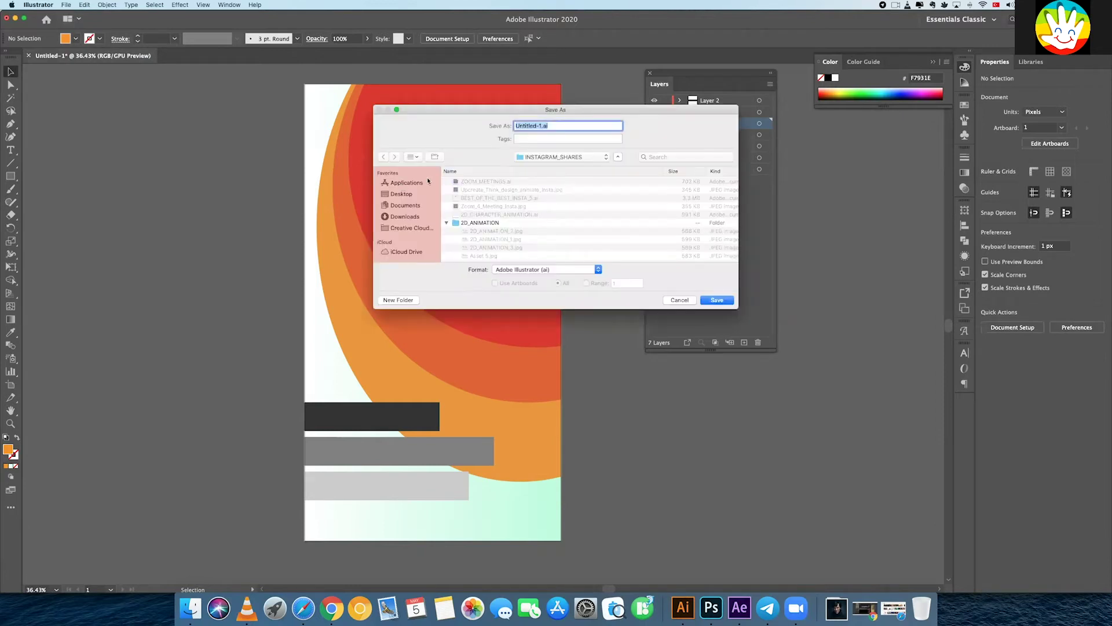
{"action": "left_click", "coordinate": [412, 194]}
{"action": "left_click", "coordinate": [537, 125]}
{"action": "left_click_drag", "start_coordinate": [542, 125], "coordinate": [460, 123]}
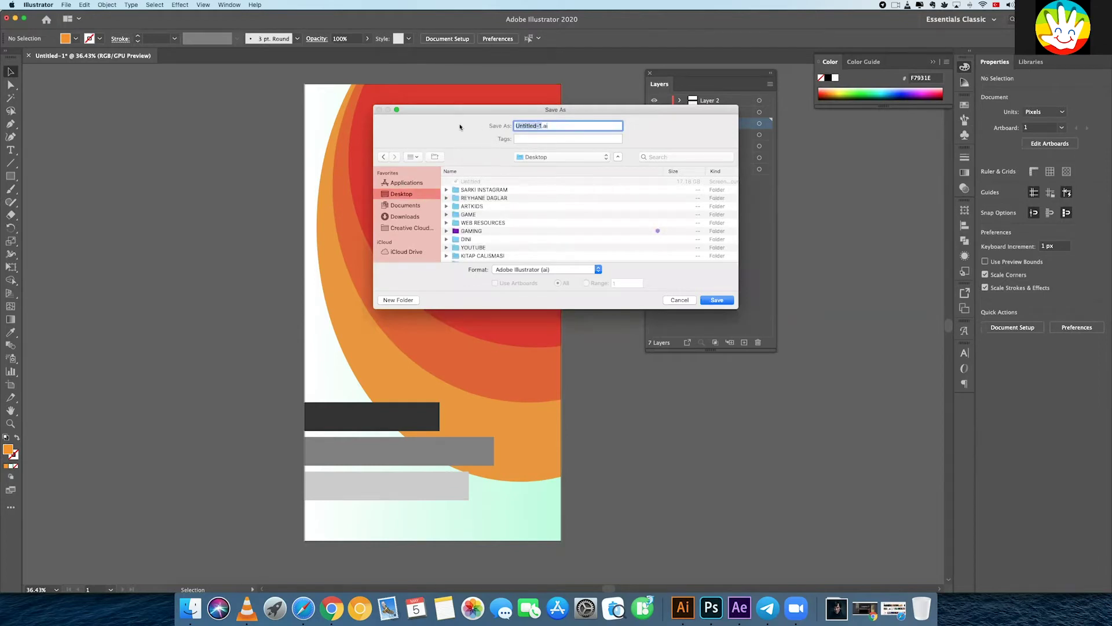
{"action": "type", "text": "boot_camp"}
{"action": "type", "text": "_01"}
{"action": "key", "text": "Return"}
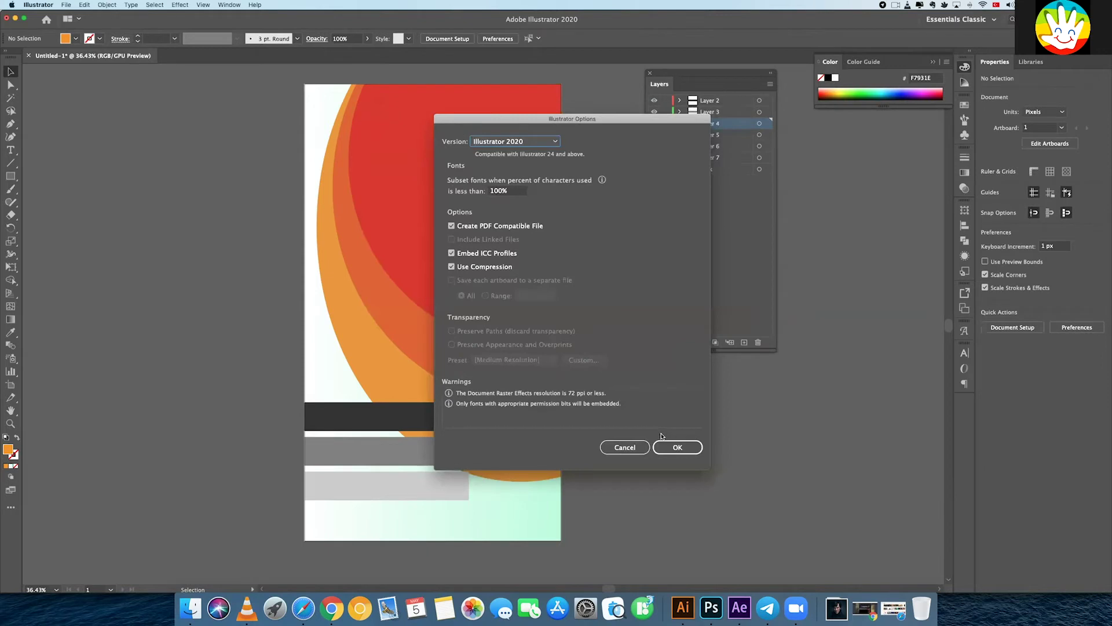
{"action": "left_click", "coordinate": [667, 445]}
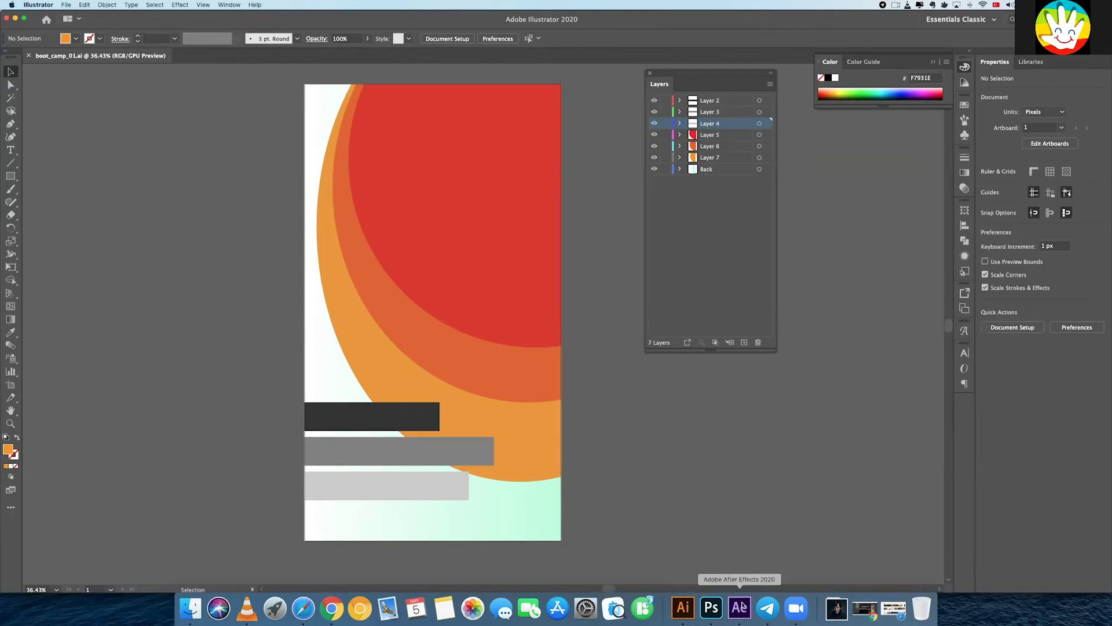
{"action": "left_click", "coordinate": [739, 607]}
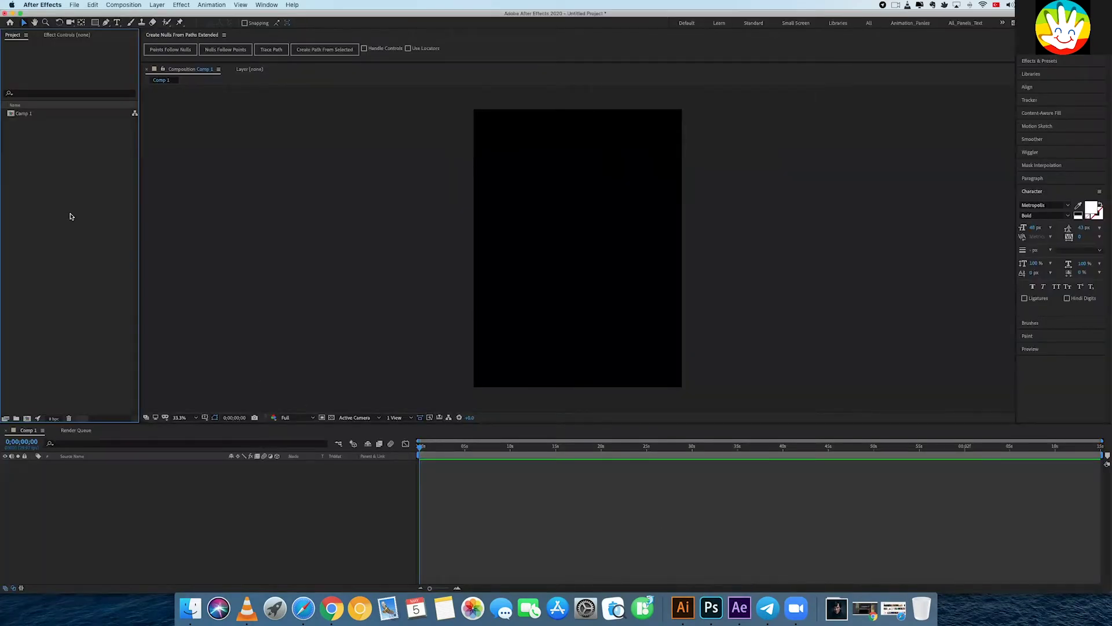
- Choose boot_camp_01.ai from the Desktop in the import file browser
{"action": "left_click", "coordinate": [39, 114]}
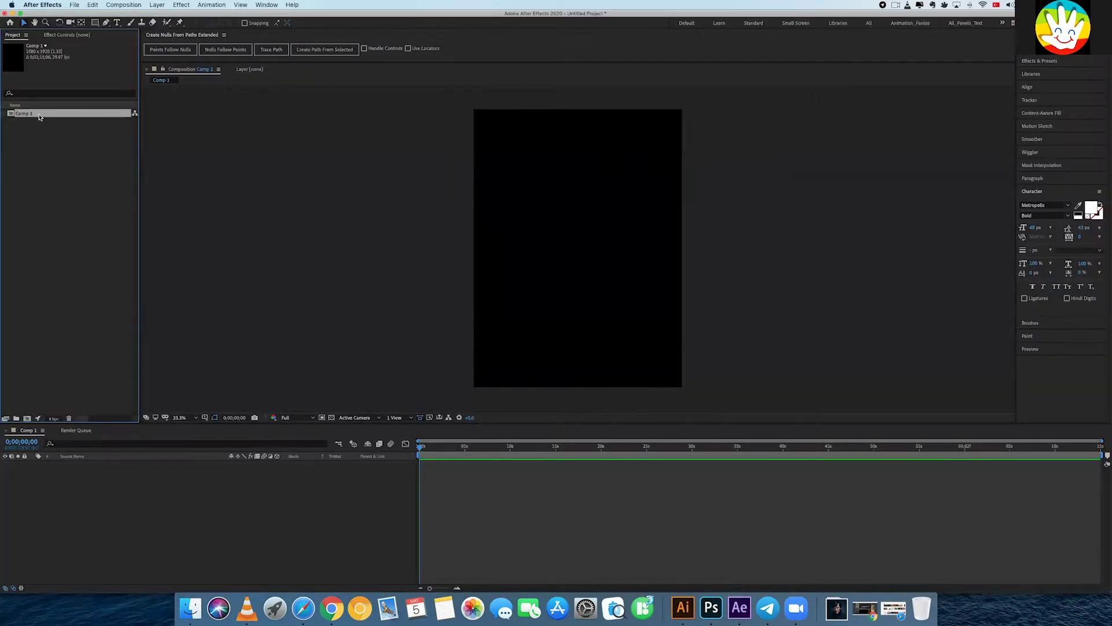
{"action": "left_click", "coordinate": [45, 147]}
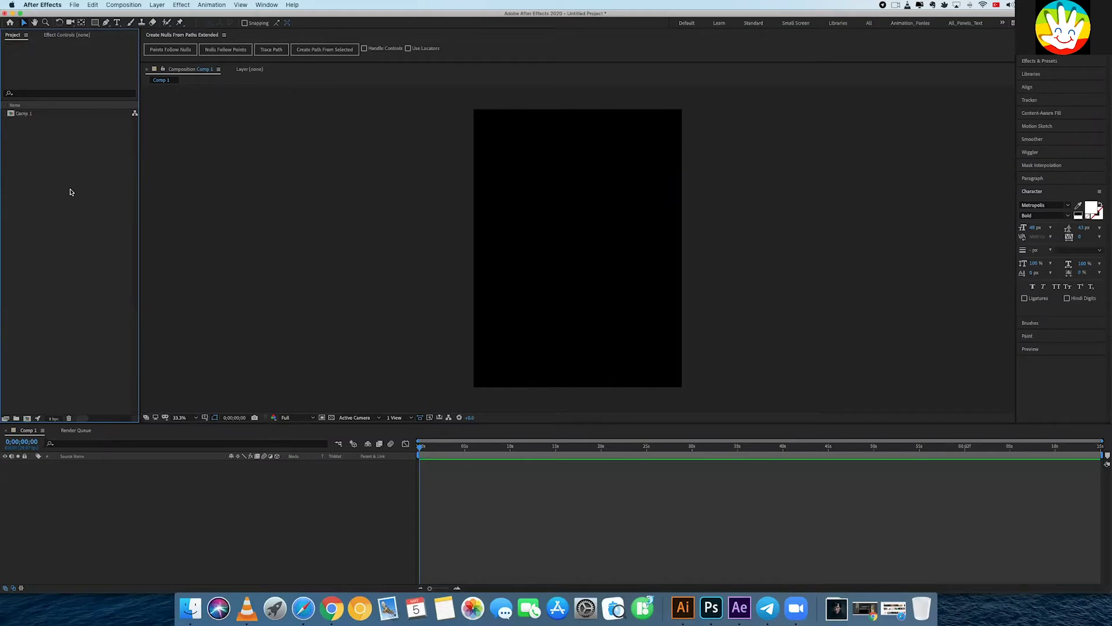
{"action": "double_click", "coordinate": [71, 192]}
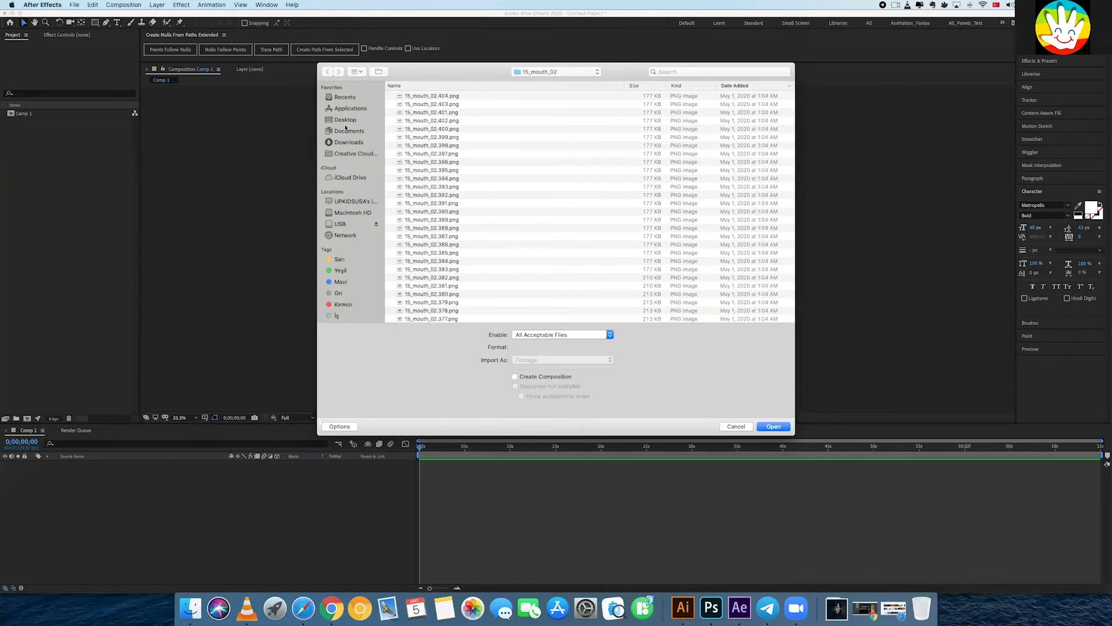
{"action": "left_click", "coordinate": [348, 120]}
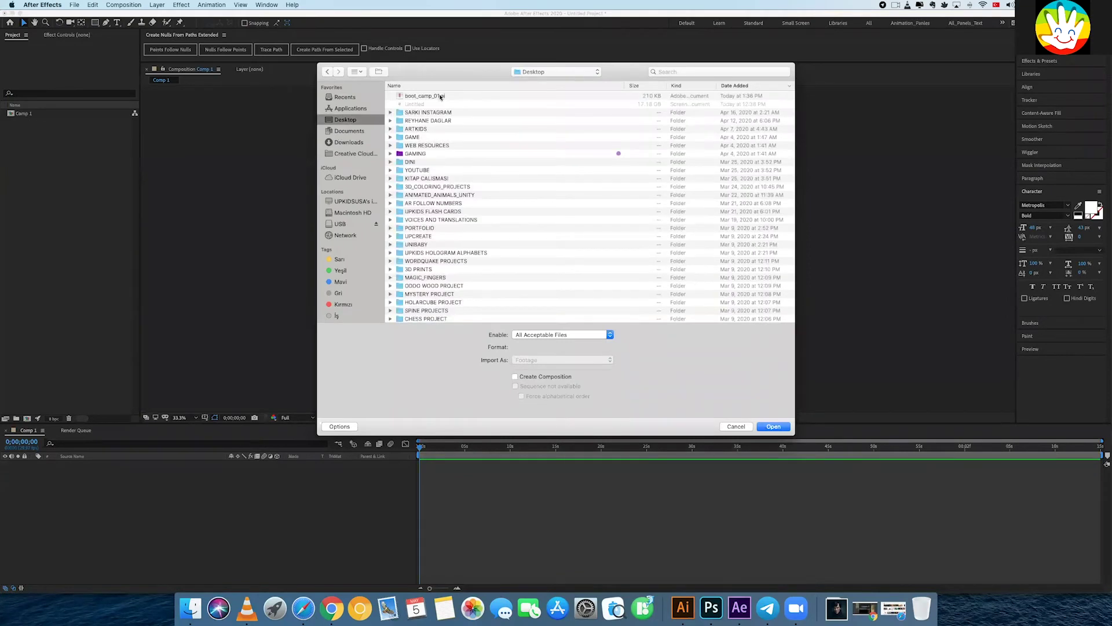
{"action": "left_click", "coordinate": [438, 97]}
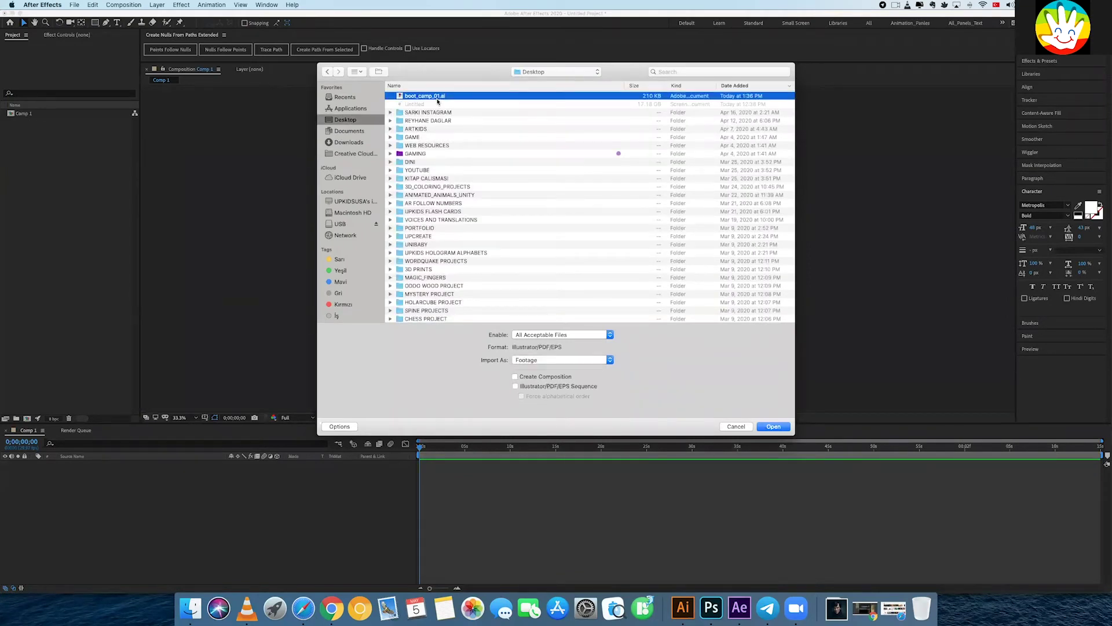
{"action": "left_click", "coordinate": [781, 425]}
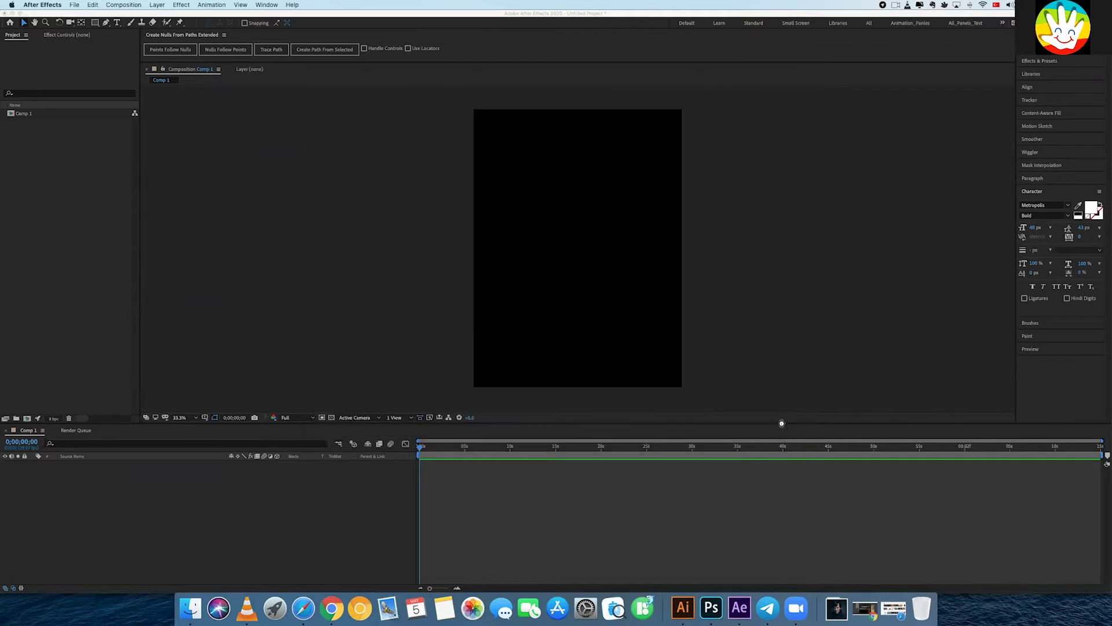
- Set the Illustrator import kind to Composition and confirm the import
{"action": "left_click_drag", "start_coordinate": [588, 258], "coordinate": [614, 239]}
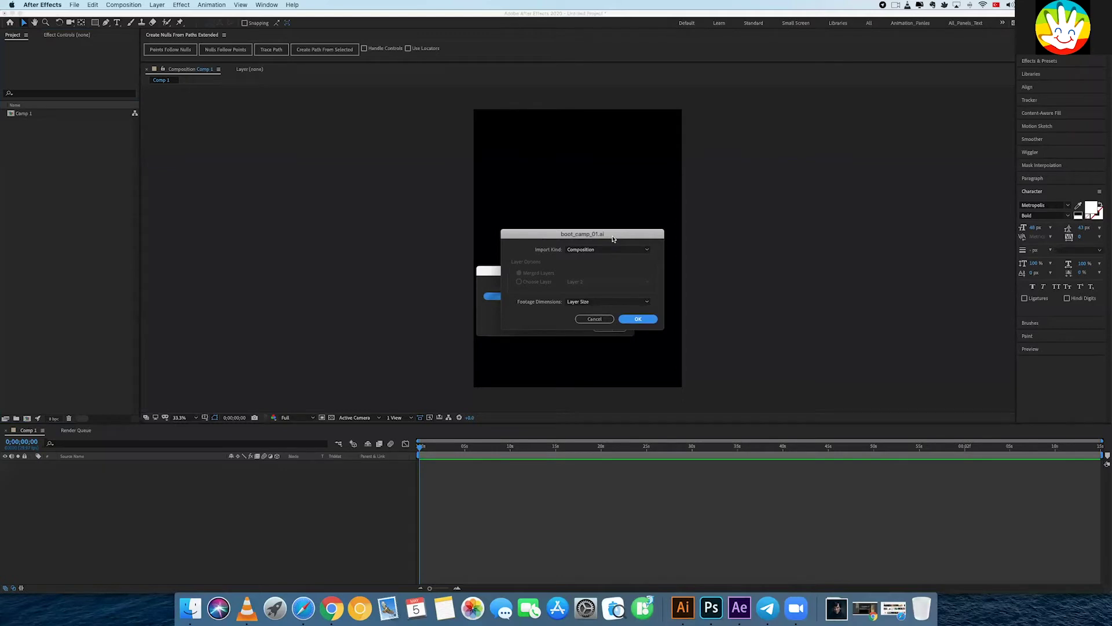
{"action": "left_click_drag", "start_coordinate": [613, 239], "coordinate": [617, 232]}
{"action": "left_click", "coordinate": [610, 246]}
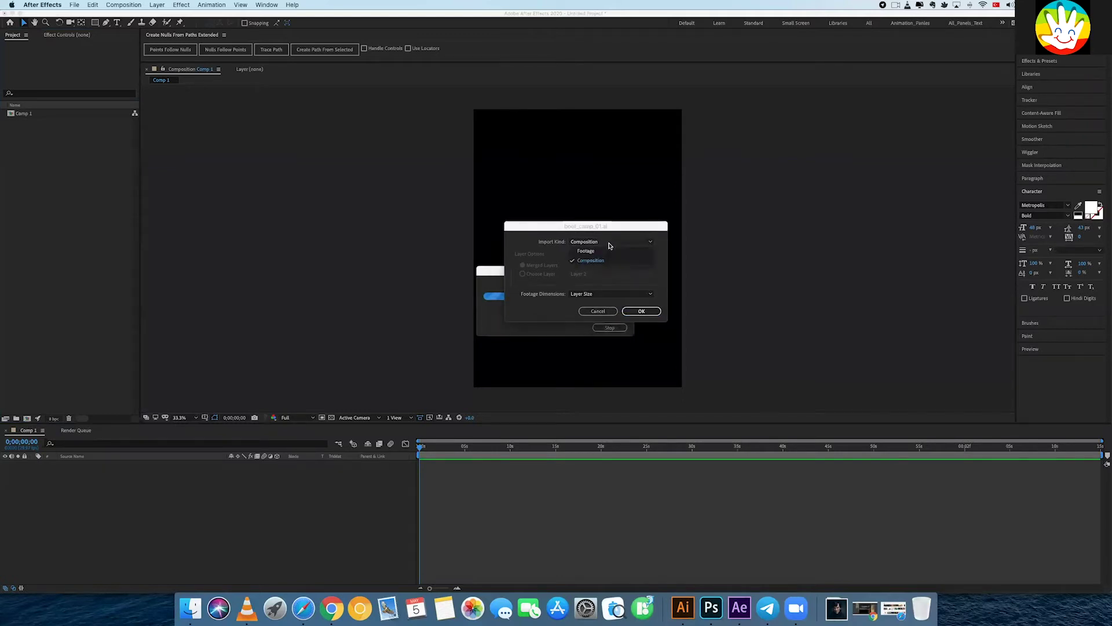
{"action": "left_click", "coordinate": [606, 251]}
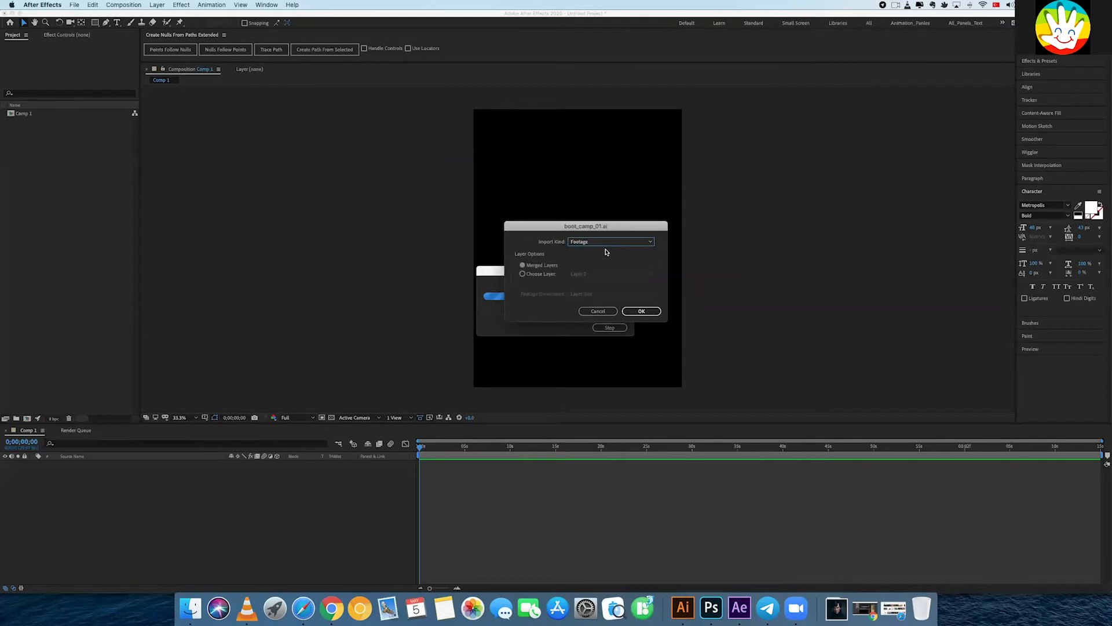
{"action": "left_click", "coordinate": [598, 244]}
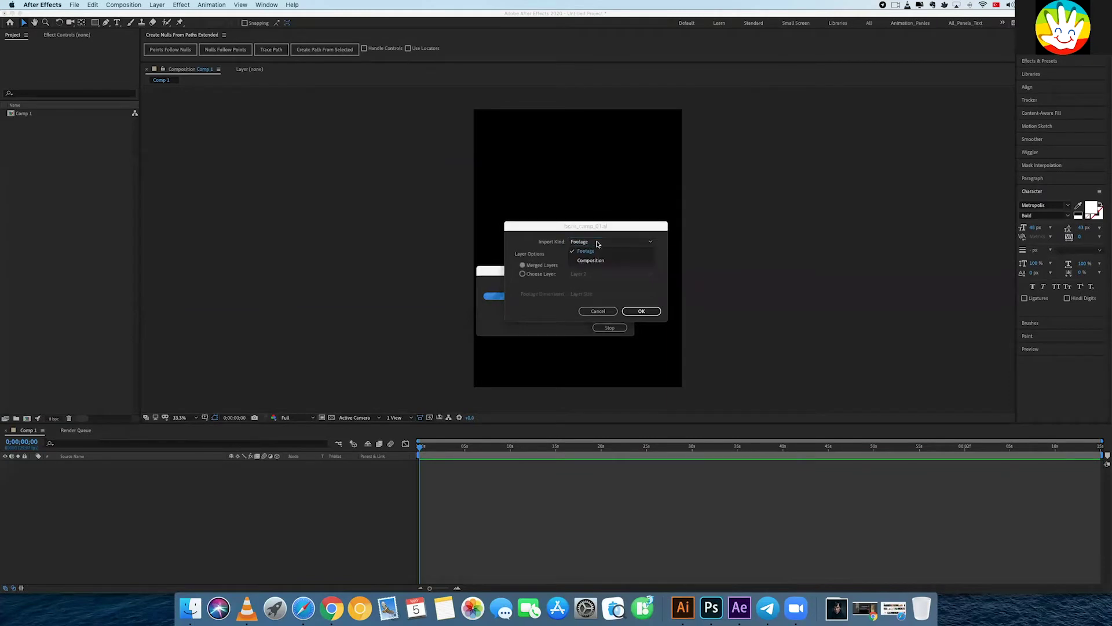
{"action": "left_click", "coordinate": [560, 274]}
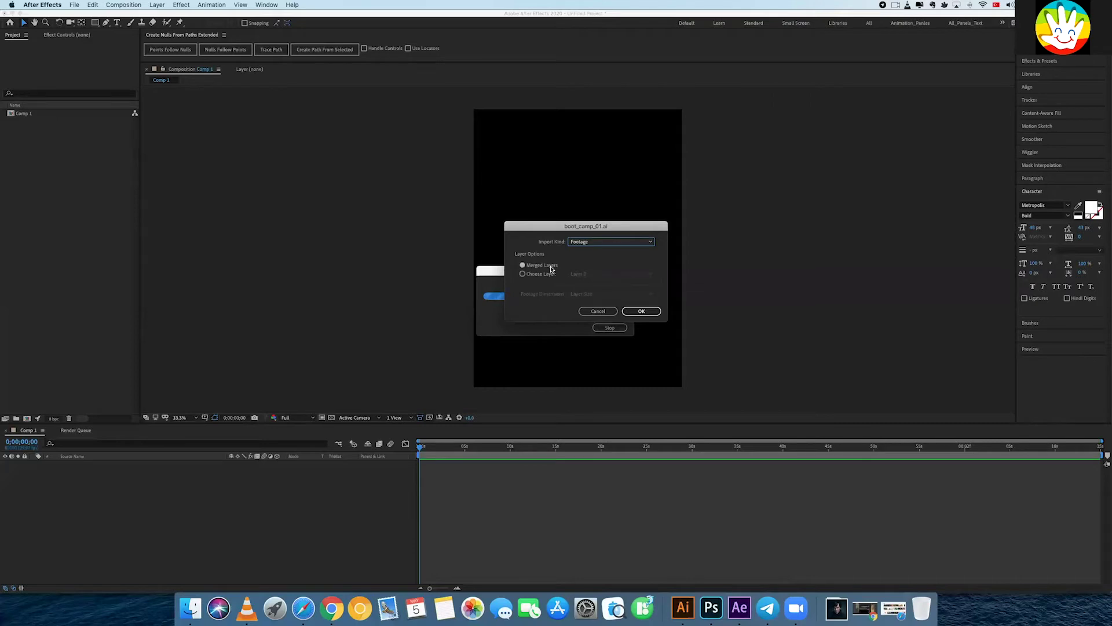
{"action": "left_click", "coordinate": [542, 274]}
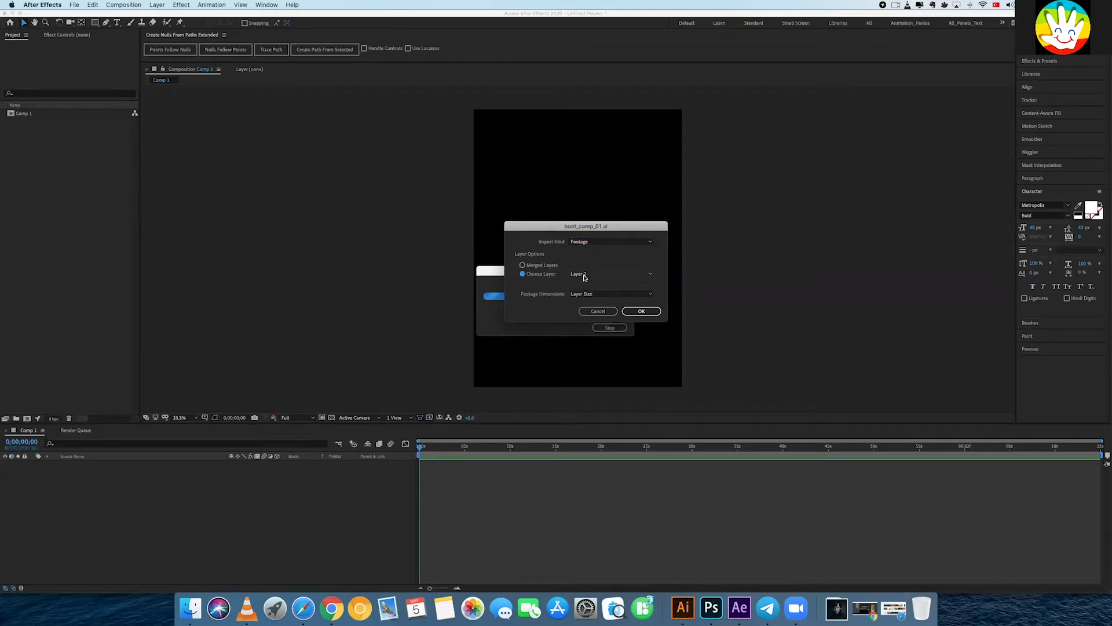
{"action": "left_click", "coordinate": [584, 274]}
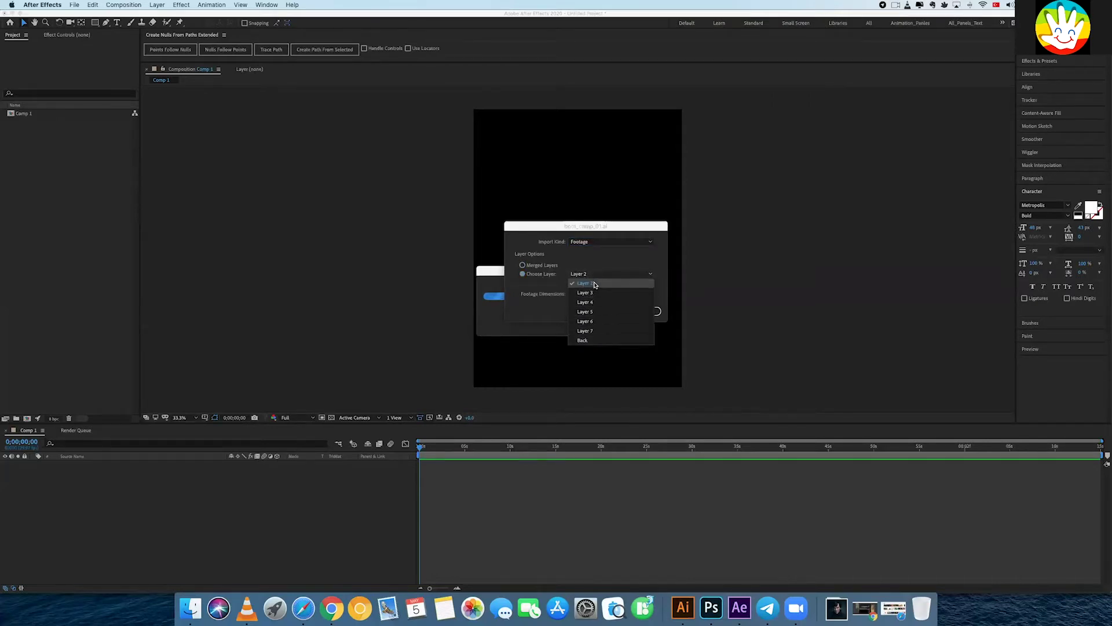
{"action": "left_click", "coordinate": [541, 298]}
{"action": "left_click", "coordinate": [586, 243]}
{"action": "left_click", "coordinate": [586, 261]}
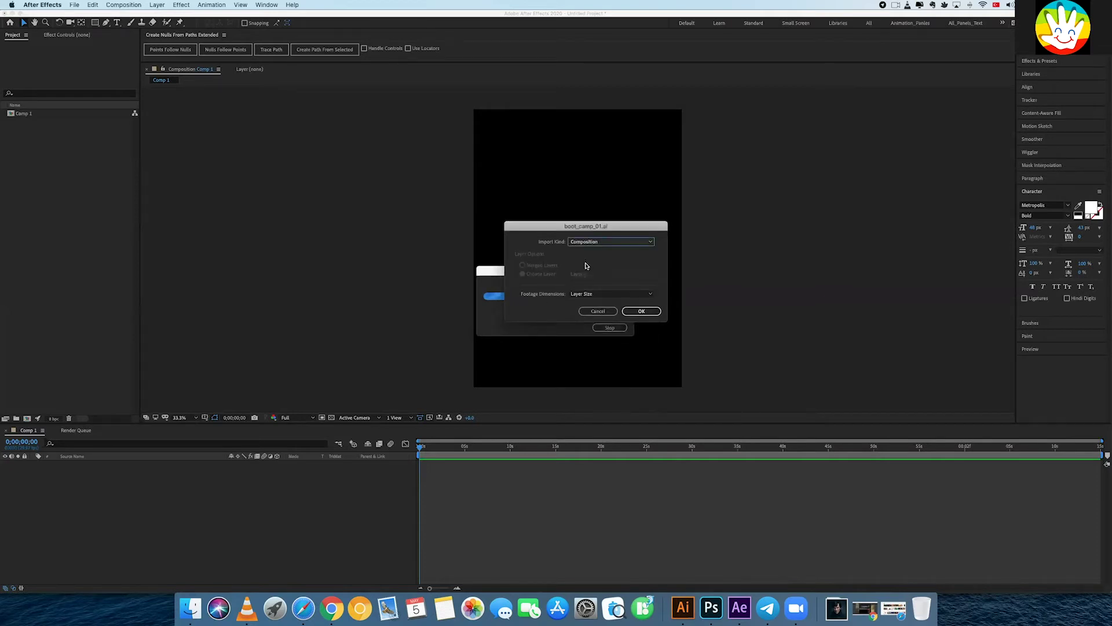
{"action": "left_click", "coordinate": [642, 313]}
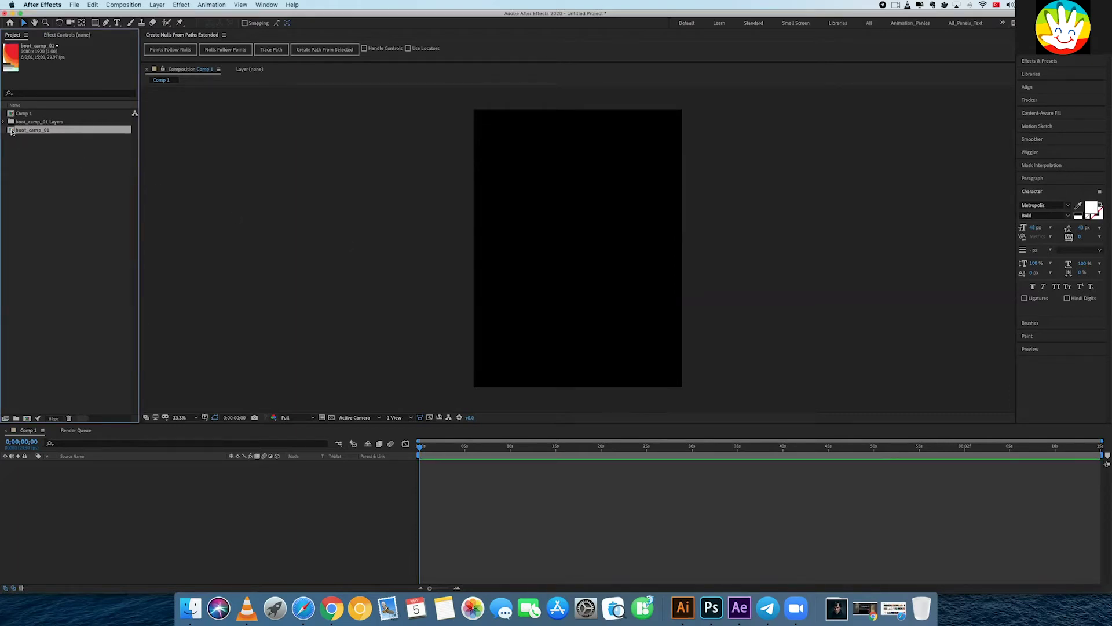
- Open the boot_camp_01 composition and set its duration to 0;00;10;00 in Composition Settings
{"action": "double_click", "coordinate": [11, 131]}
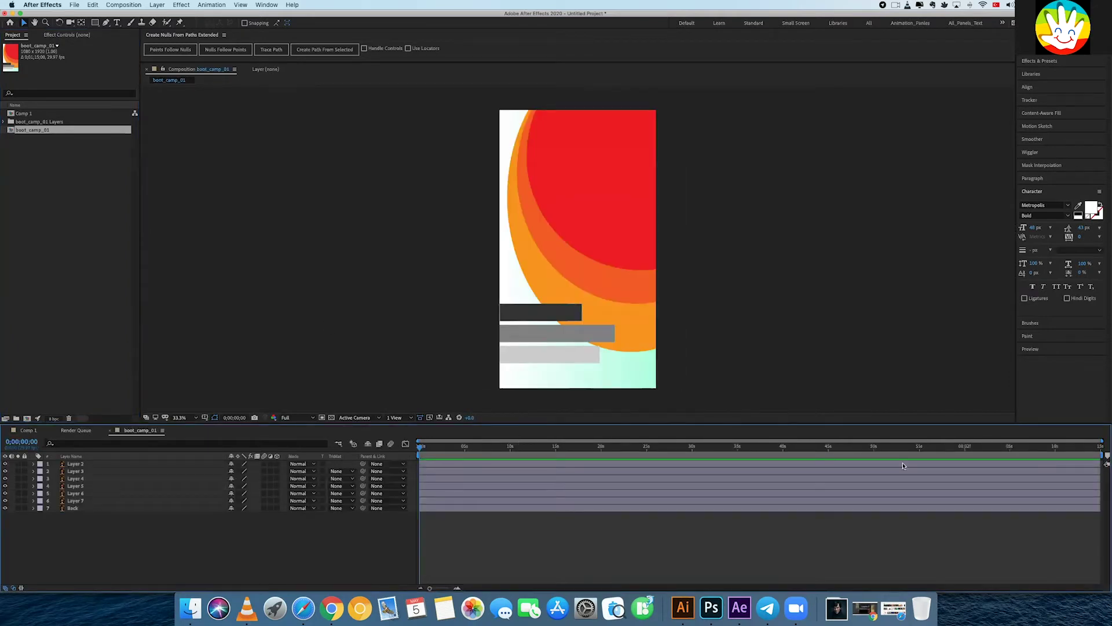
{"action": "right_click", "coordinate": [571, 529]}
{"action": "left_click", "coordinate": [591, 511]}
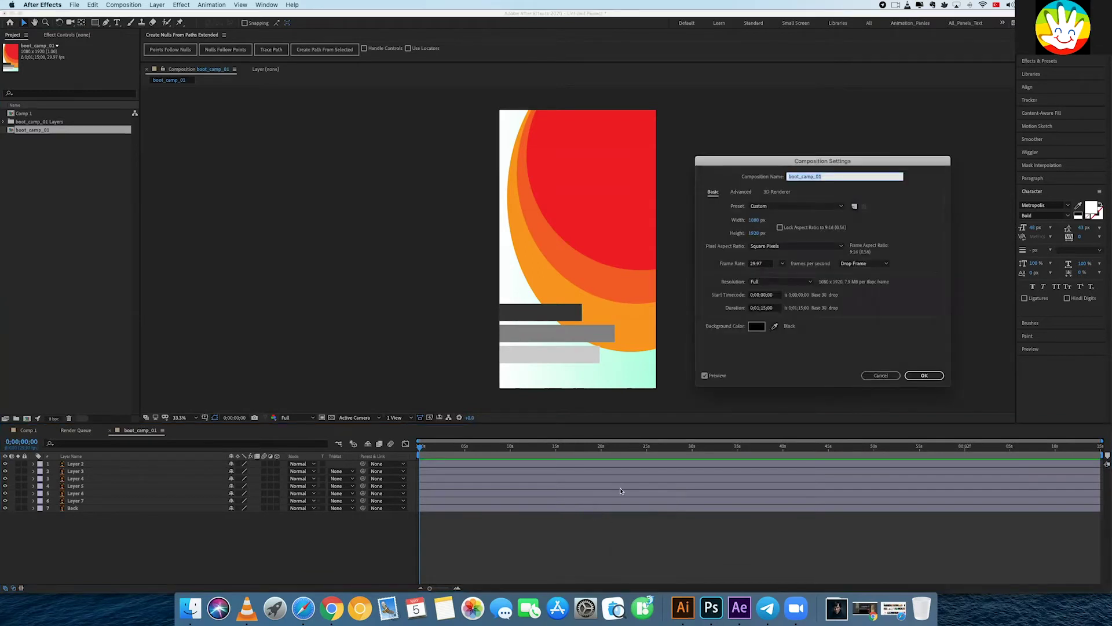
{"action": "left_click", "coordinate": [879, 375]}
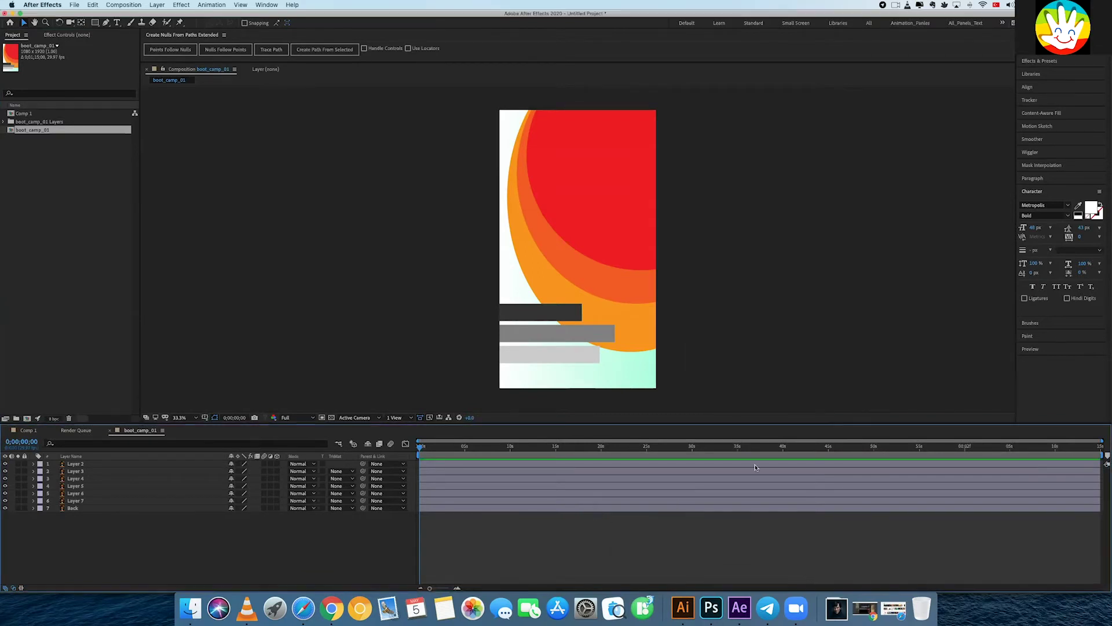
{"action": "right_click", "coordinate": [713, 531]}
{"action": "left_click", "coordinate": [734, 511]}
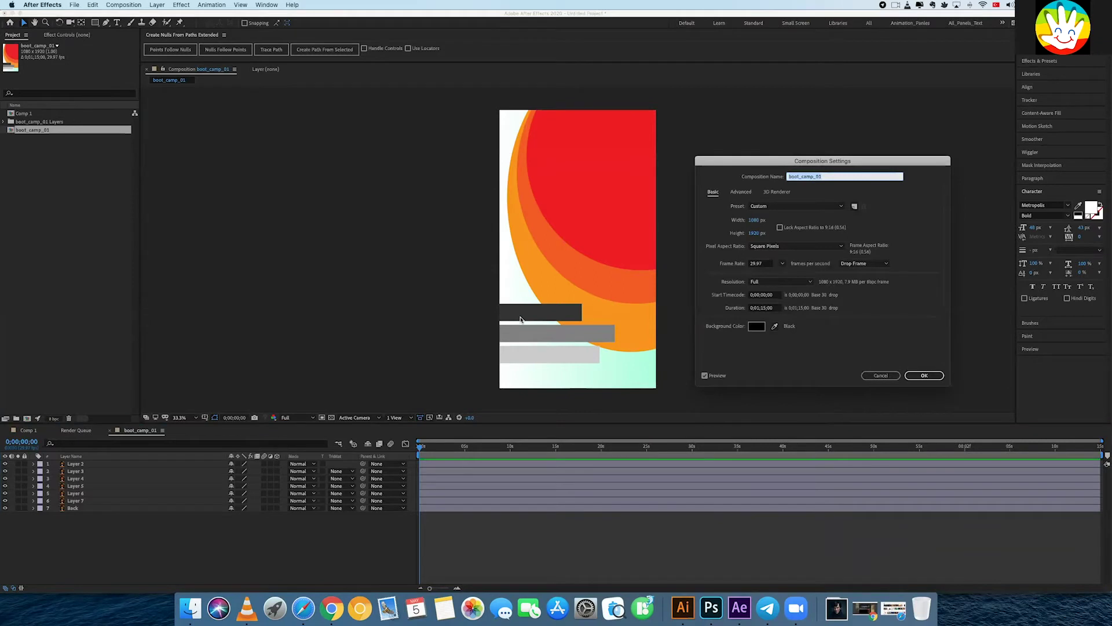
{"action": "left_click", "coordinate": [761, 310]}
{"action": "key", "text": "BackSpace"}
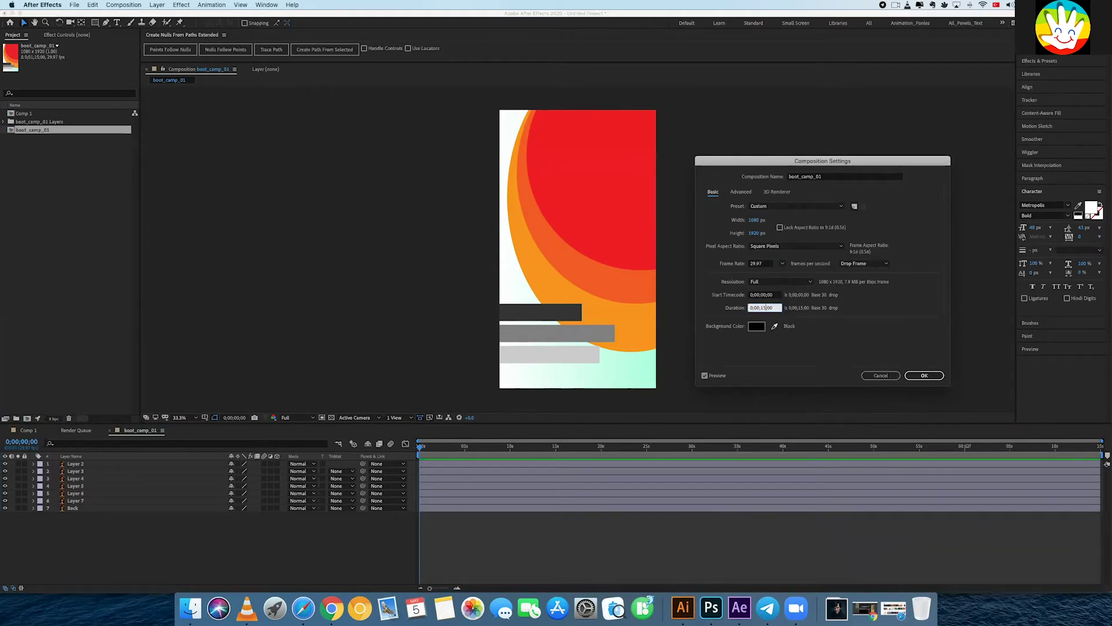
{"action": "type", "text": "0"}
{"action": "key", "text": "Return"}
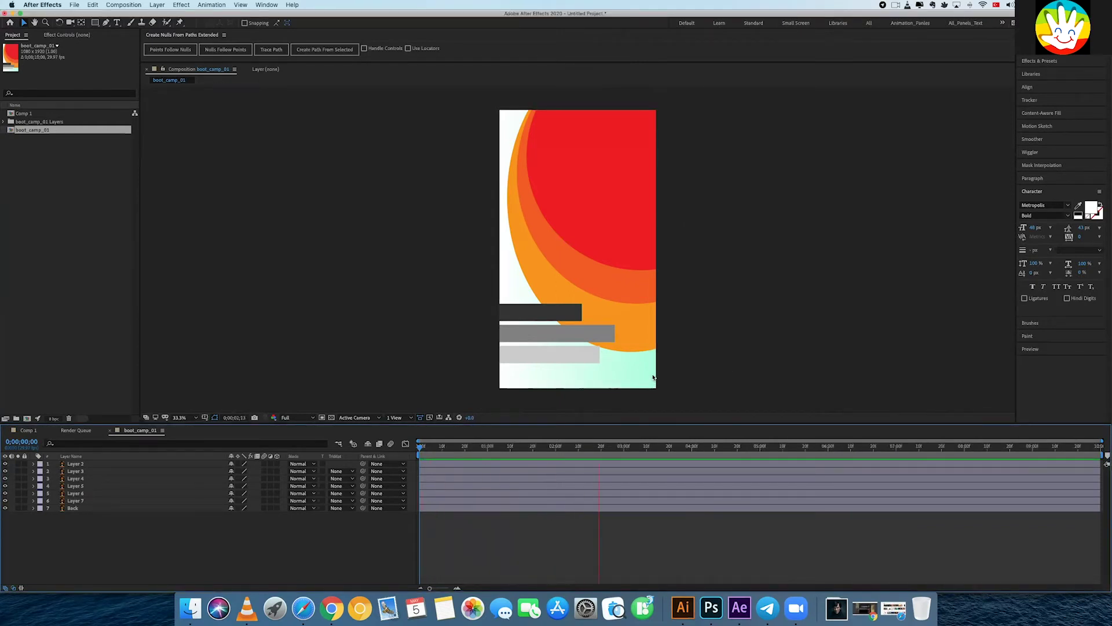
- Stop the preview playback and zoom in on the timeline
{"action": "key", "text": "space"}
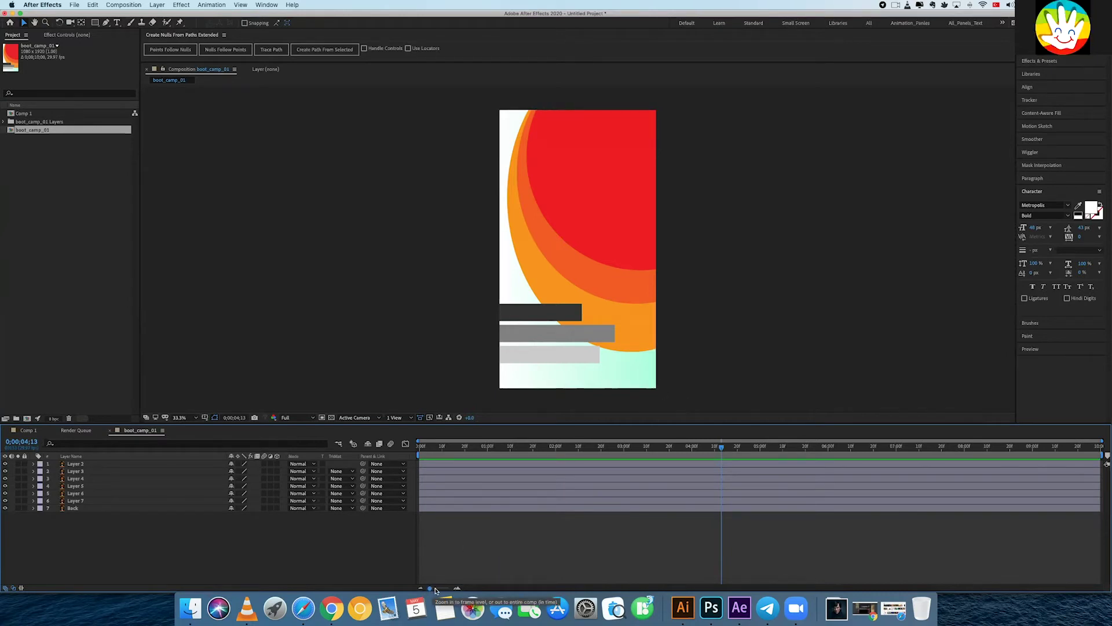
{"action": "left_click_drag", "start_coordinate": [432, 590], "coordinate": [424, 591]}
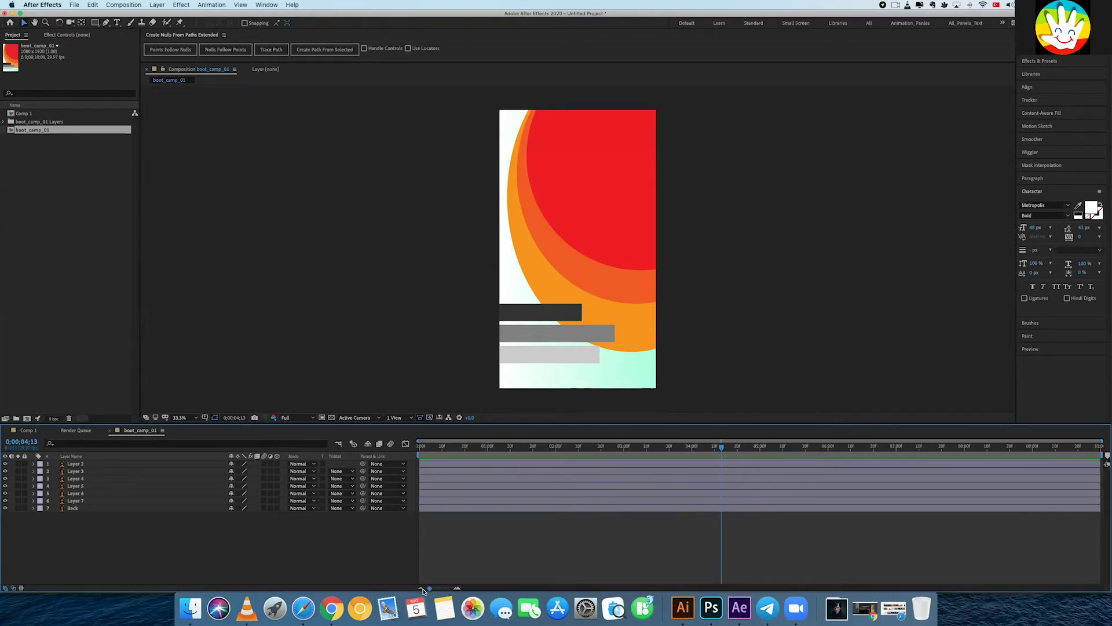
{"action": "mouse_move", "coordinate": [1090, 442]}
{"action": "left_mouse_down"}
{"action": "mouse_move", "coordinate": [1004, 442]}
{"action": "mouse_move", "coordinate": [1101, 441]}
{"action": "left_mouse_up"}
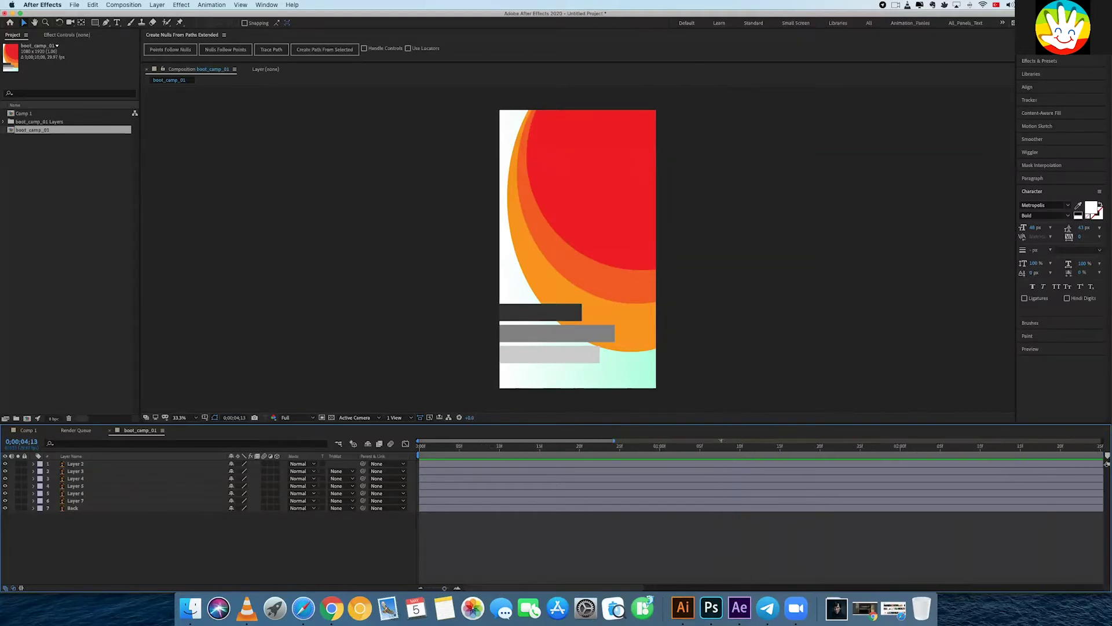
{"action": "mouse_move", "coordinate": [429, 588]}
{"action": "left_mouse_down"}
{"action": "mouse_move", "coordinate": [442, 589]}
{"action": "mouse_move", "coordinate": [409, 591]}
{"action": "left_mouse_up"}
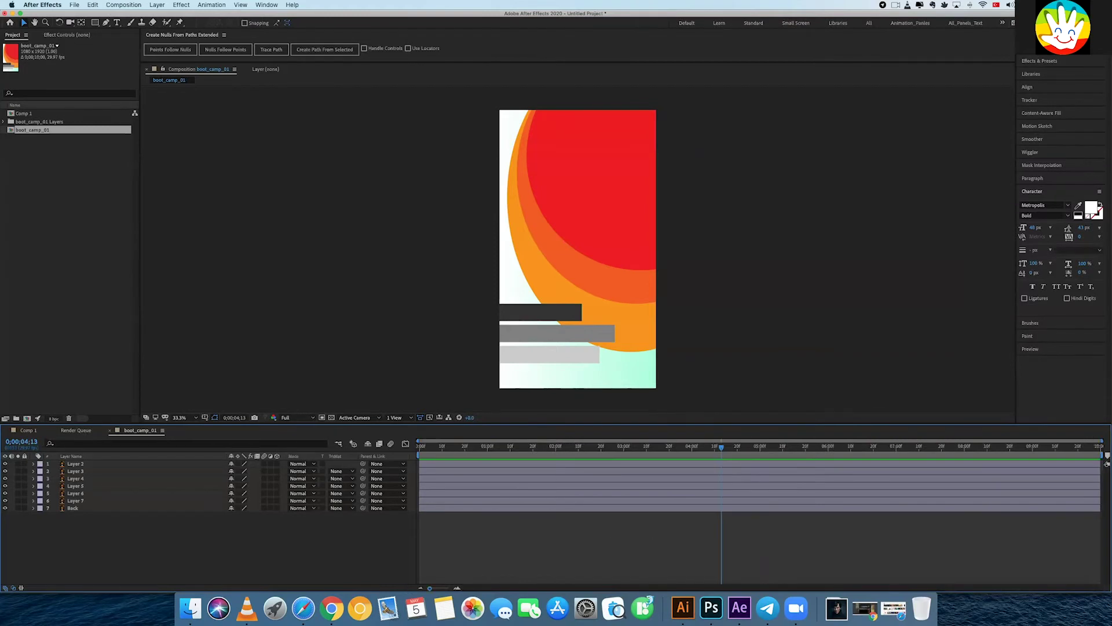
- Widen the timeline's Layer Name column by dragging the column dividers
{"action": "right_click", "coordinate": [734, 338]}
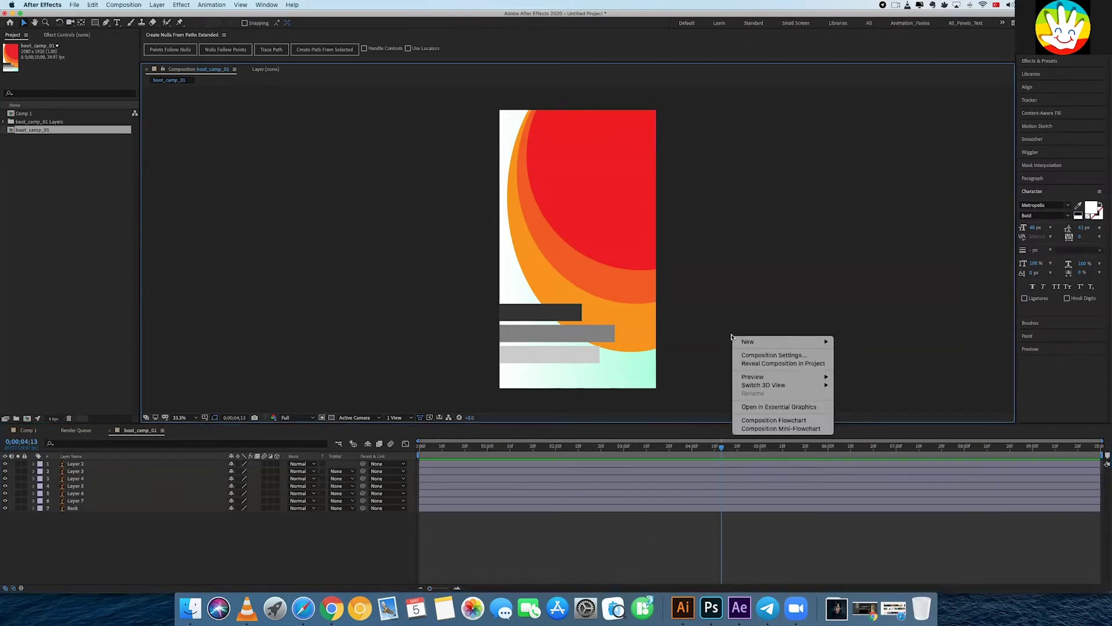
{"action": "left_click", "coordinate": [757, 356]}
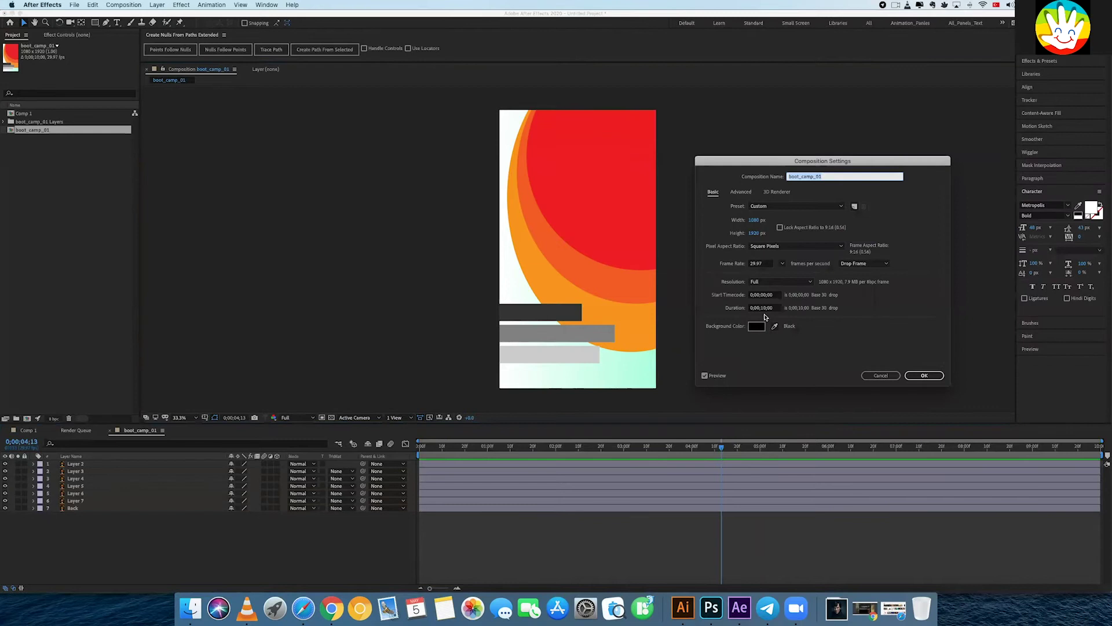
{"action": "left_click", "coordinate": [894, 376]}
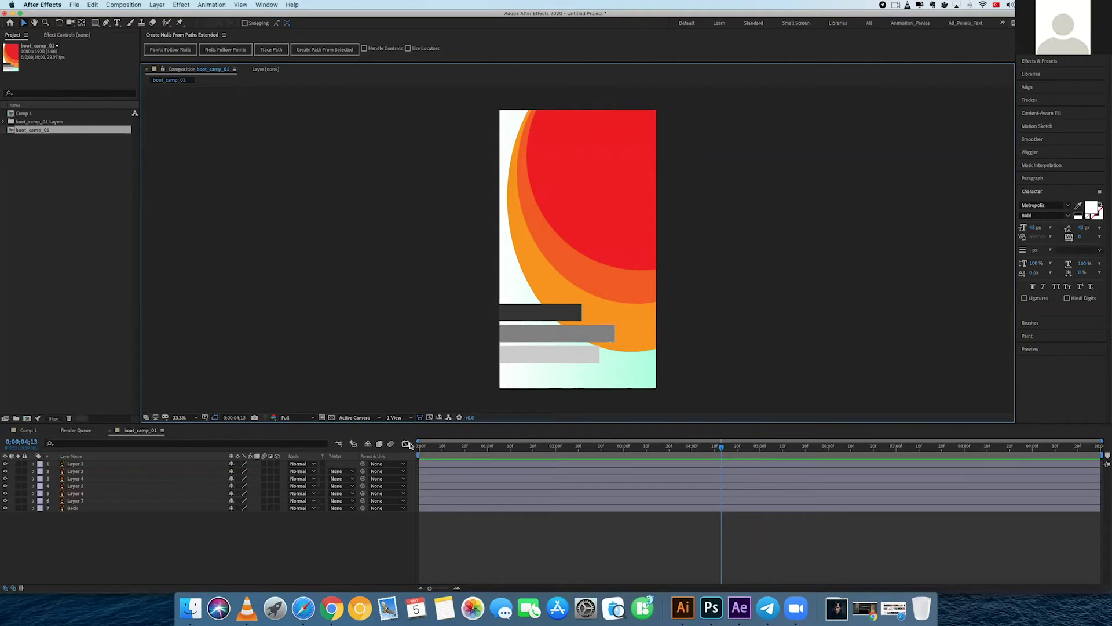
{"action": "left_click", "coordinate": [420, 463]}
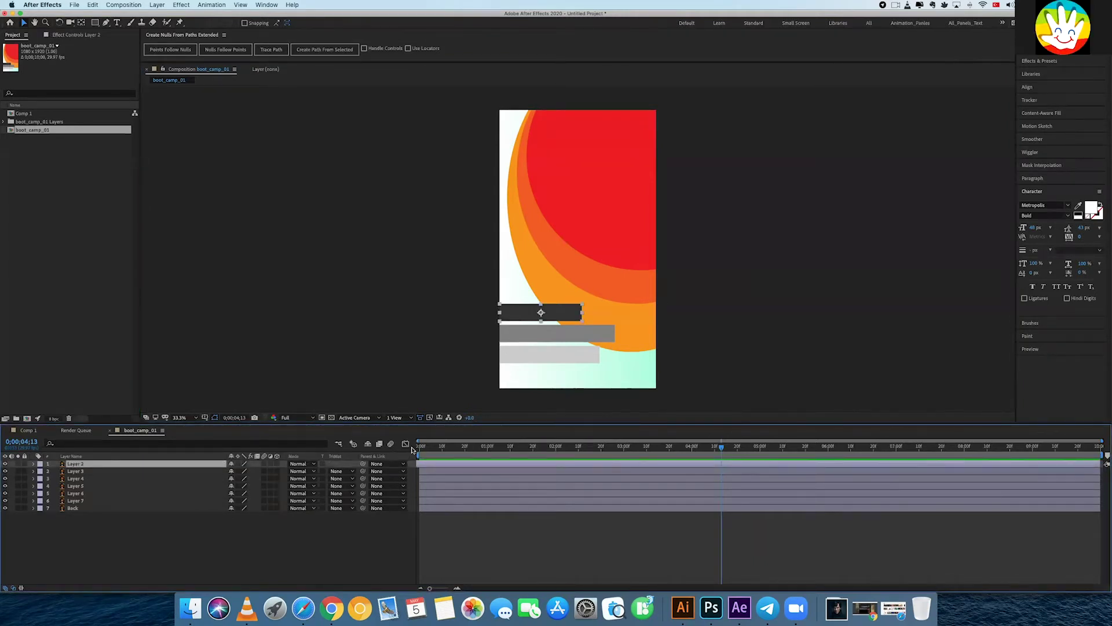
{"action": "left_click", "coordinate": [418, 517]}
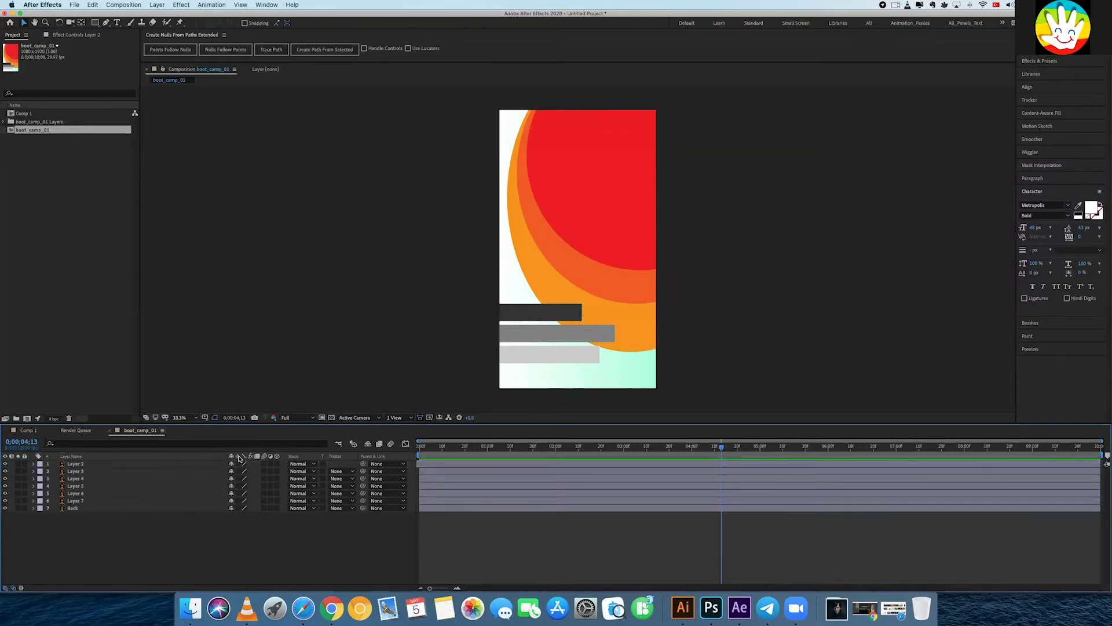
{"action": "left_click_drag", "start_coordinate": [416, 544], "coordinate": [297, 545]}
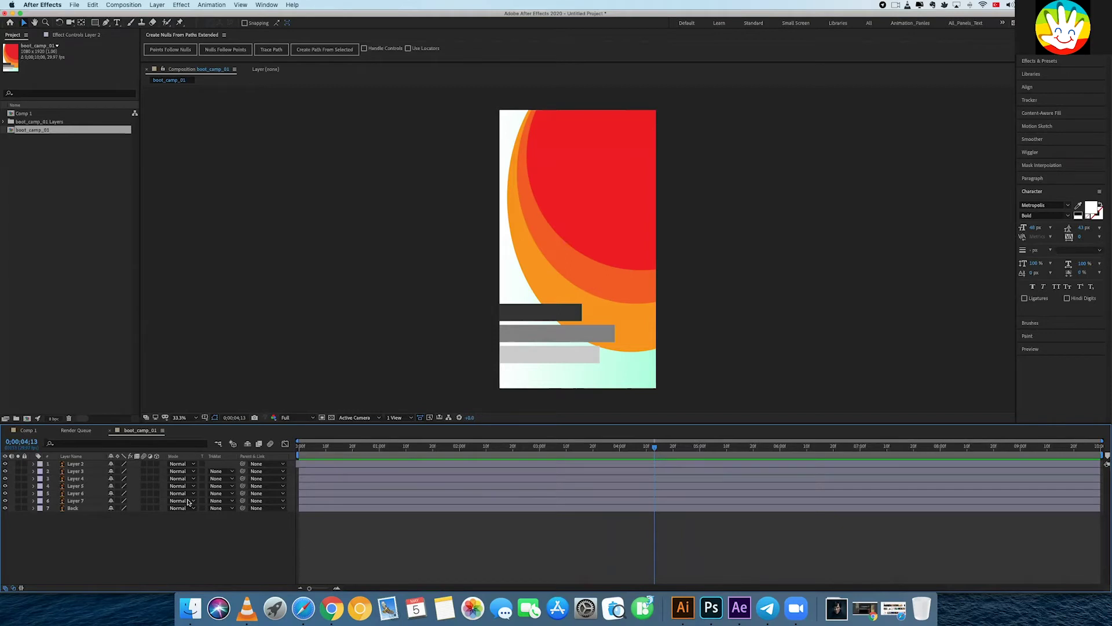
{"action": "mouse_move", "coordinate": [110, 456]}
{"action": "left_mouse_down"}
{"action": "mouse_move", "coordinate": [172, 468]}
{"action": "mouse_move", "coordinate": [104, 465]}
{"action": "left_mouse_up"}
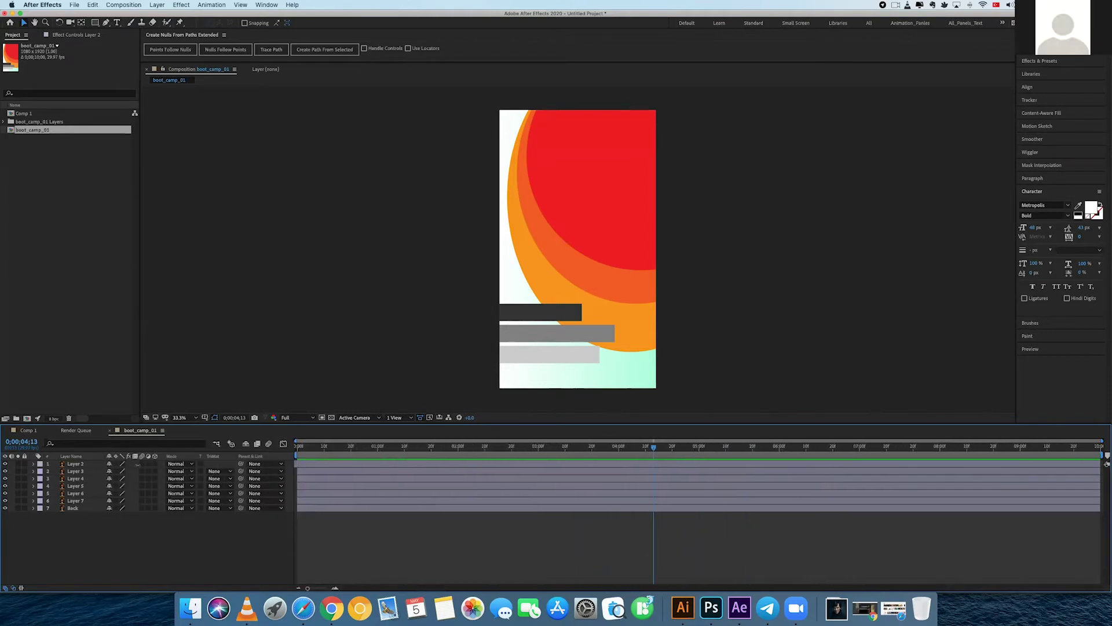
{"action": "left_click", "coordinate": [118, 464]}
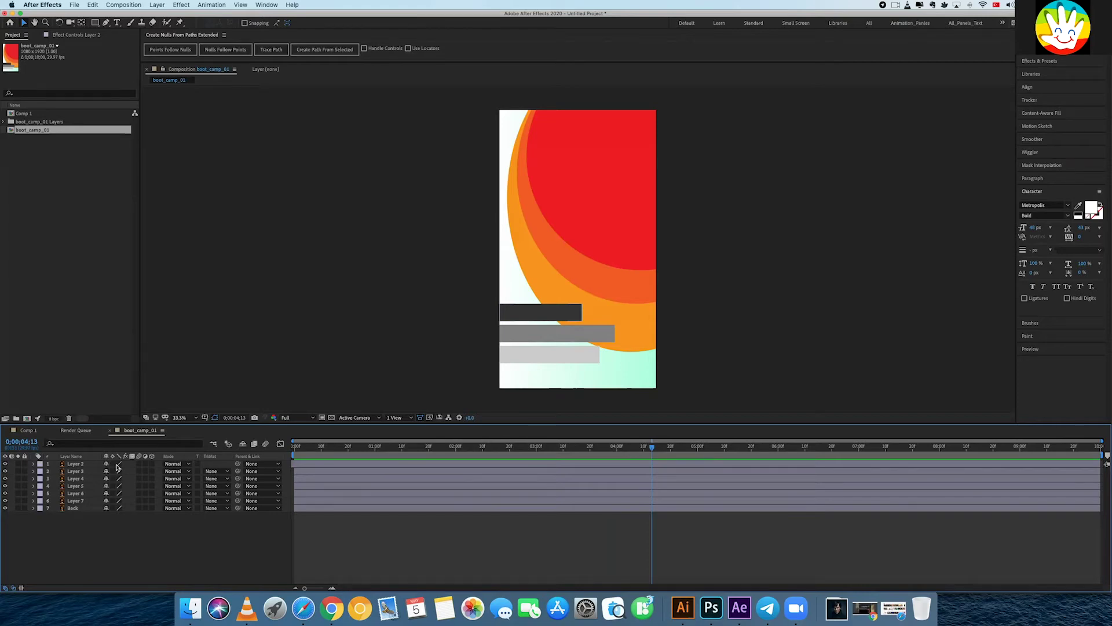
- Bring up the Window > Workspace list of saved workspaces
{"action": "mouse_move", "coordinate": [606, 15]}
{"action": "left_mouse_down"}
{"action": "mouse_move", "coordinate": [686, 66]}
{"action": "mouse_move", "coordinate": [1107, 101]}
{"action": "mouse_move", "coordinate": [596, 8]}
{"action": "mouse_move", "coordinate": [611, 10]}
{"action": "left_mouse_up"}
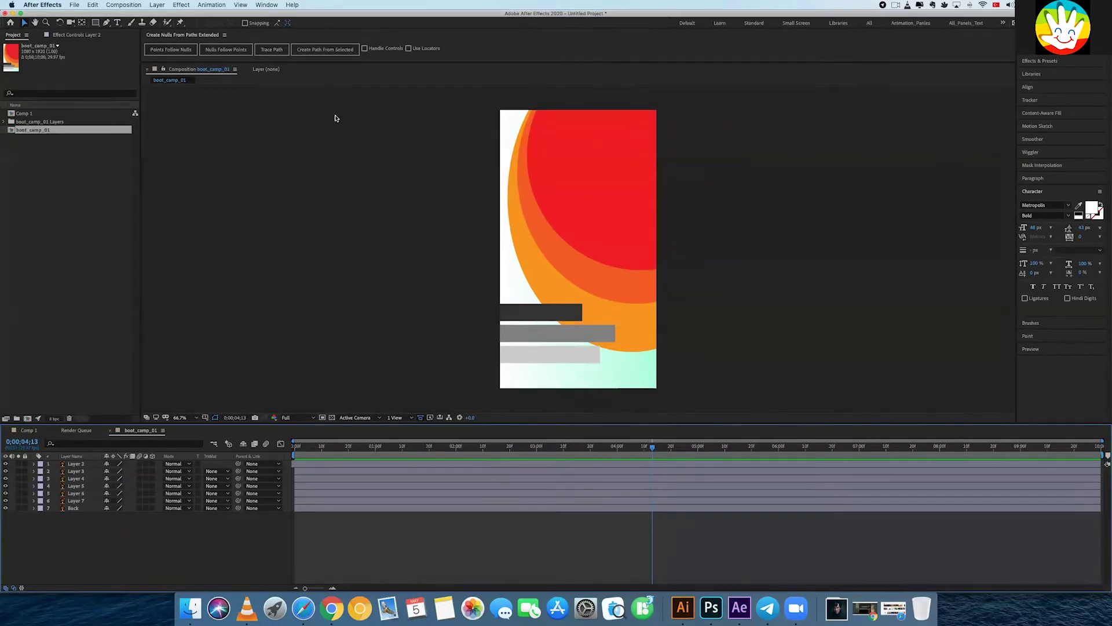
{"action": "left_click", "coordinate": [269, 5]}
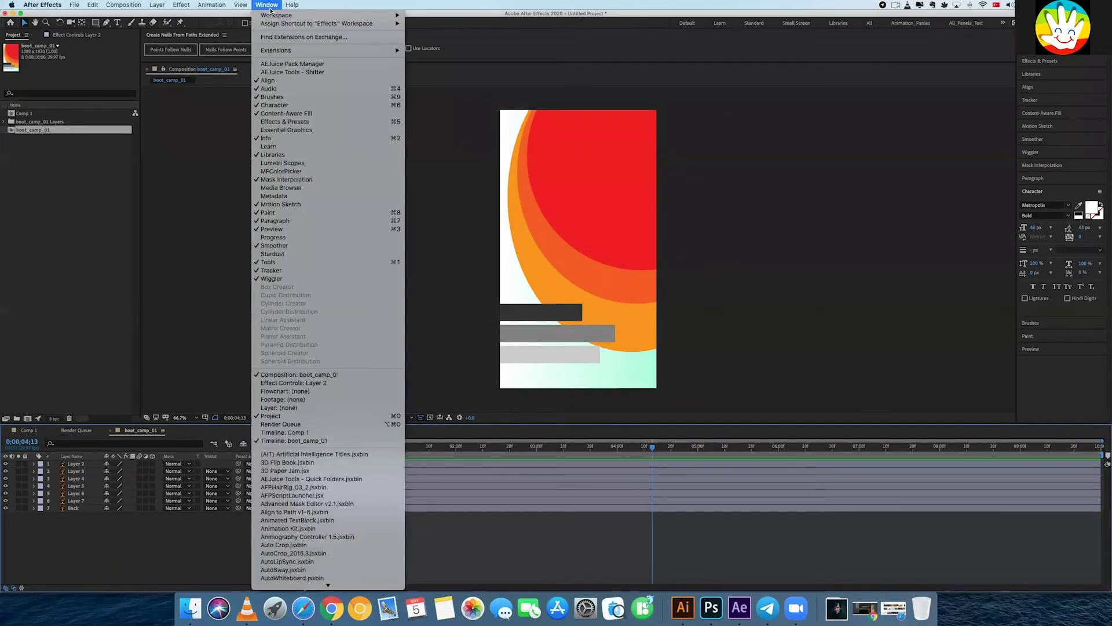
{"action": "mouse_move", "coordinate": [280, 16]}
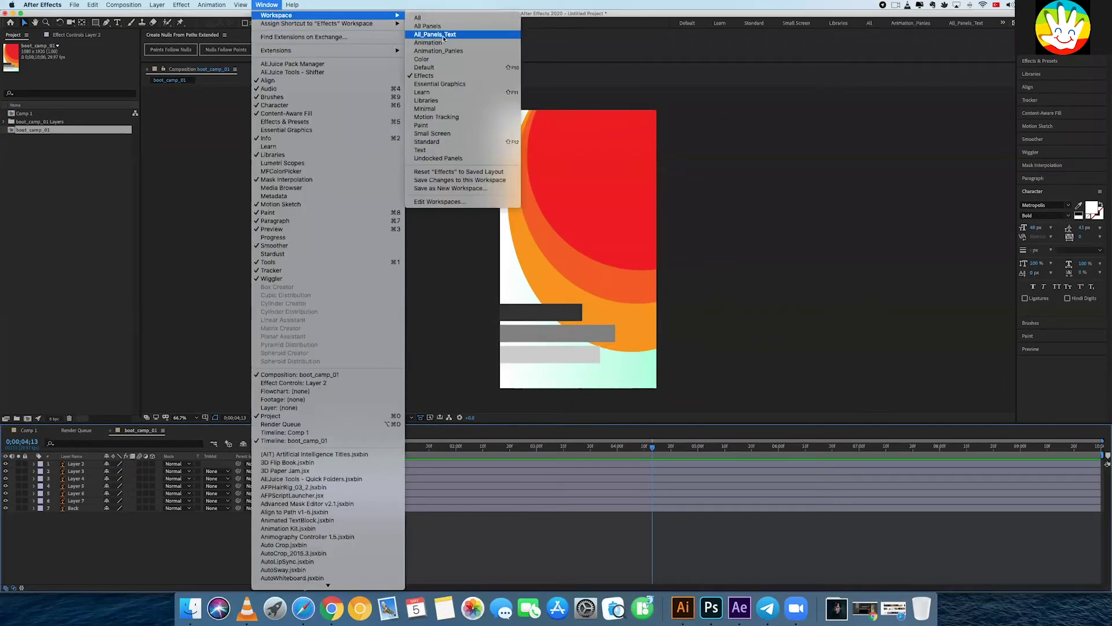
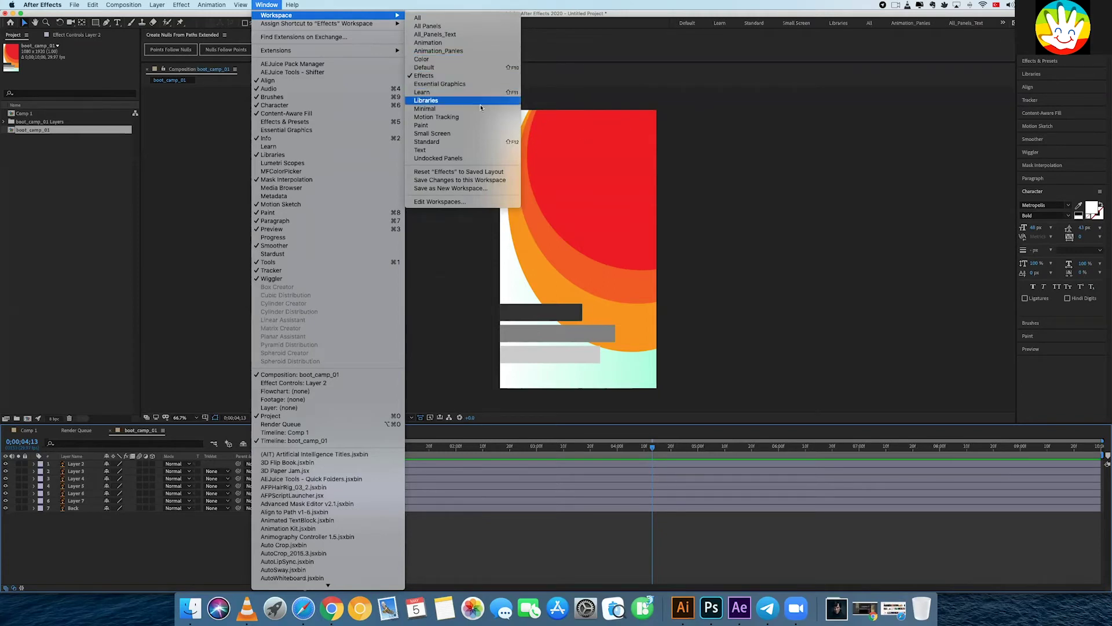
- Close the workspace list and inspect the layers, ending with bar Layers 2–4 selected
{"action": "left_click", "coordinate": [833, 148]}
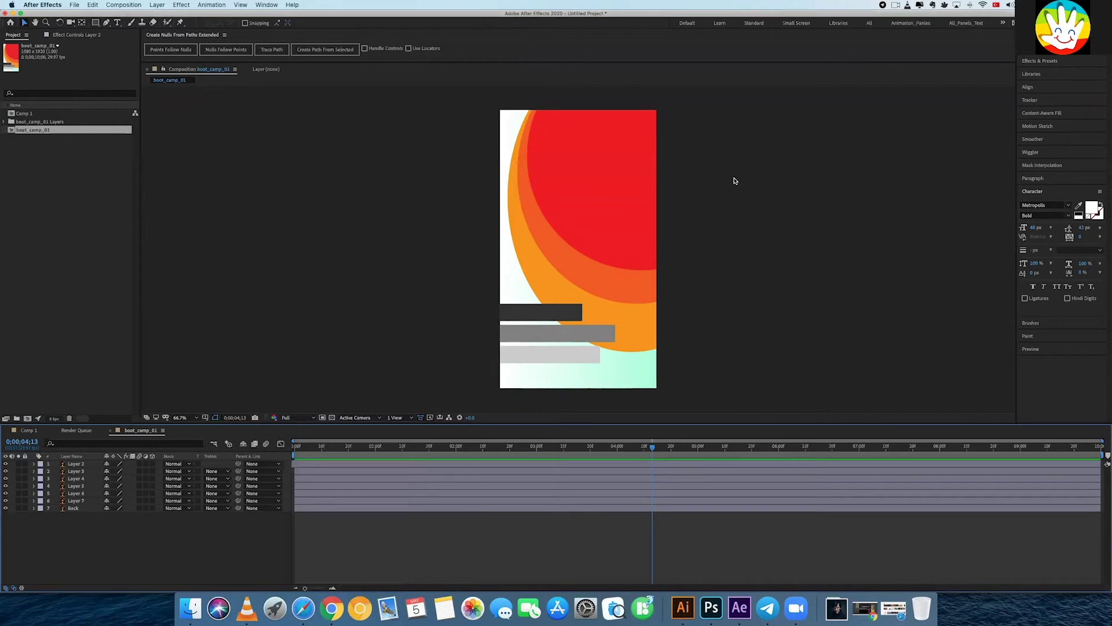
{"action": "left_click", "coordinate": [87, 466]}
{"action": "left_click", "coordinate": [94, 478]}
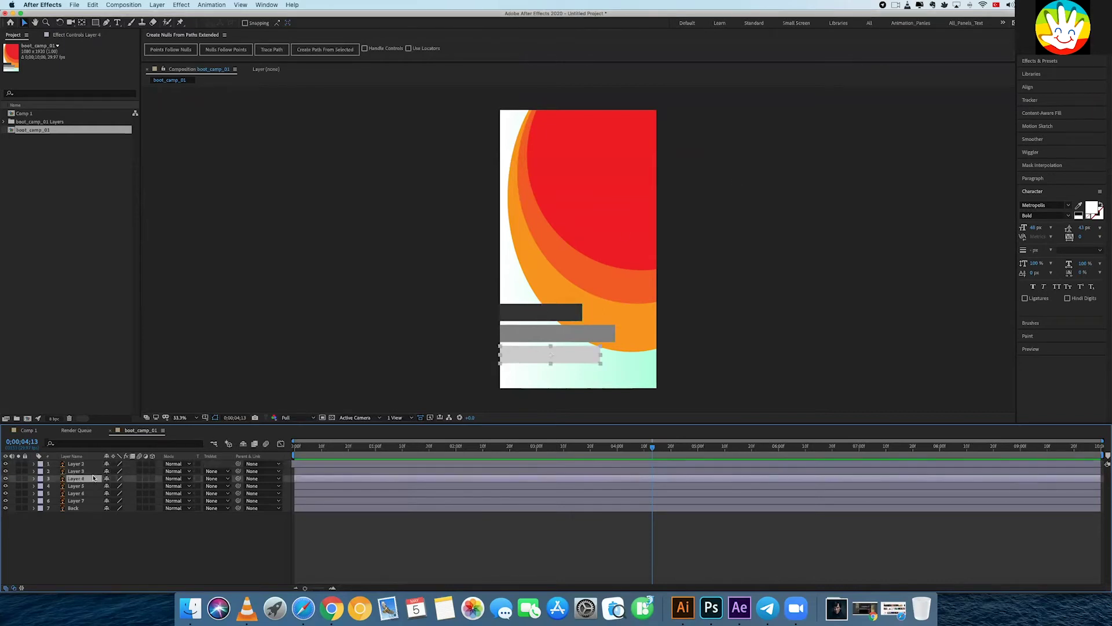
{"action": "left_click", "coordinate": [81, 485]}
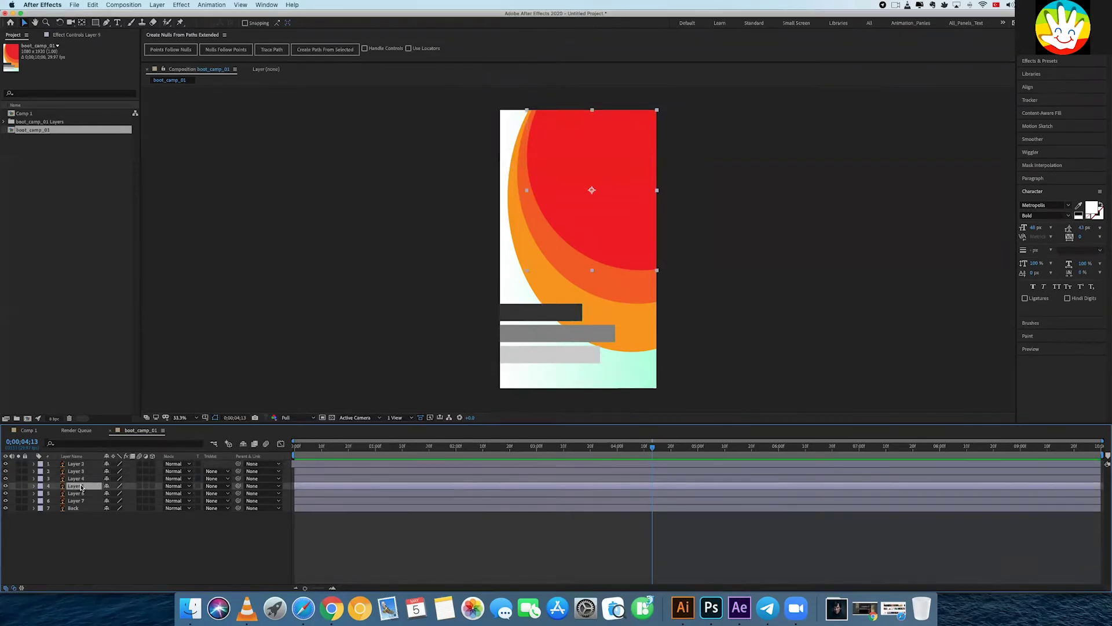
{"action": "key", "text": "super+Down"}
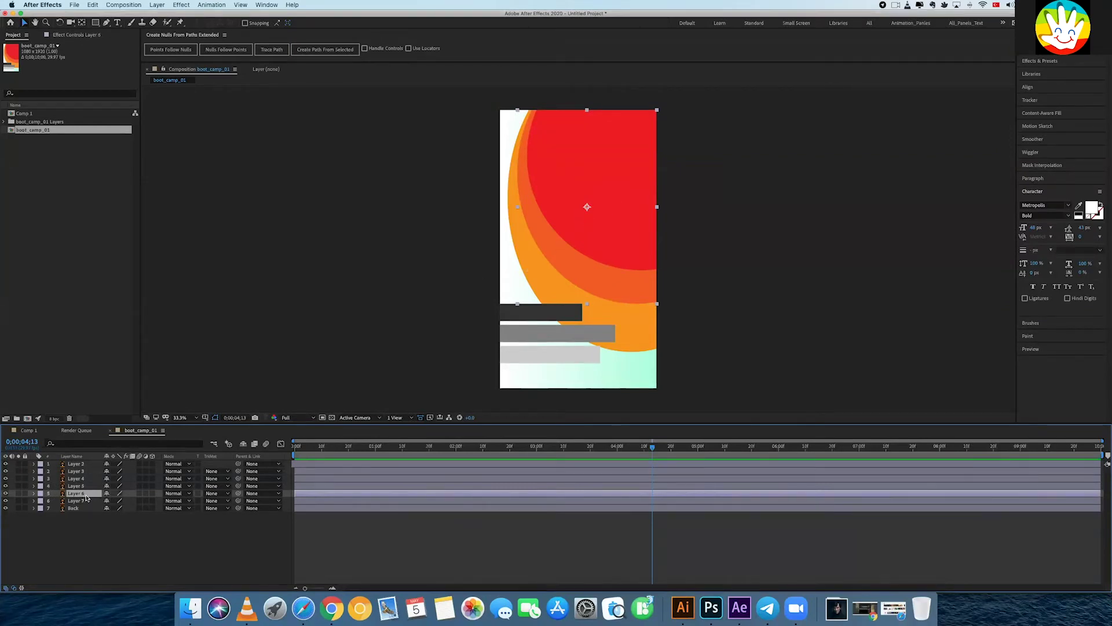
{"action": "key", "text": "super+Down"}
{"action": "key", "text": "super+Down"}
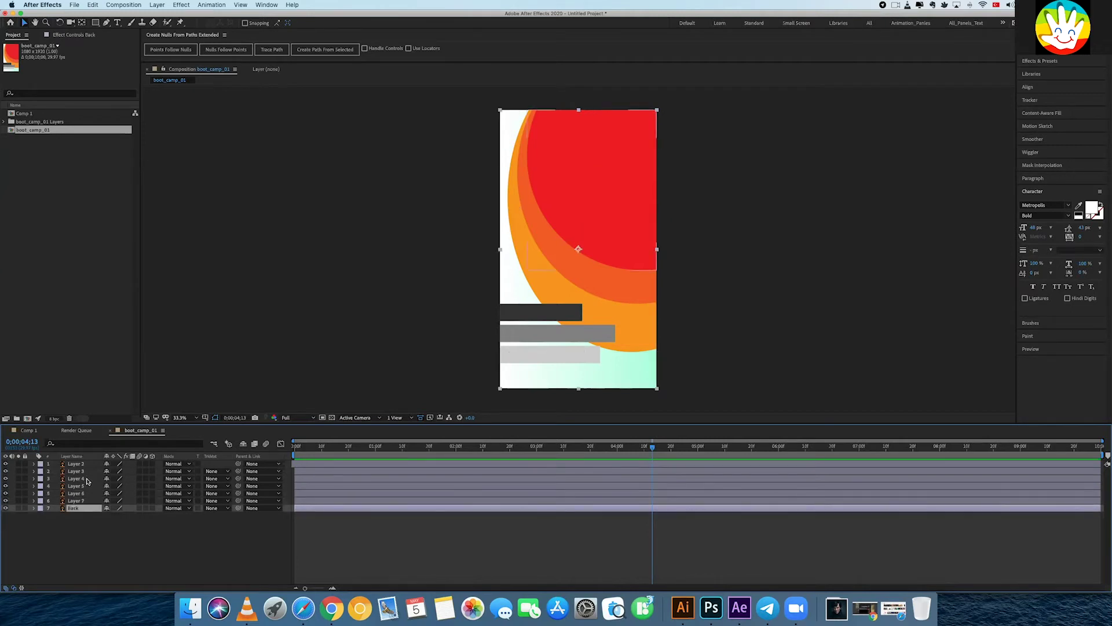
{"action": "left_click", "coordinate": [88, 465]}
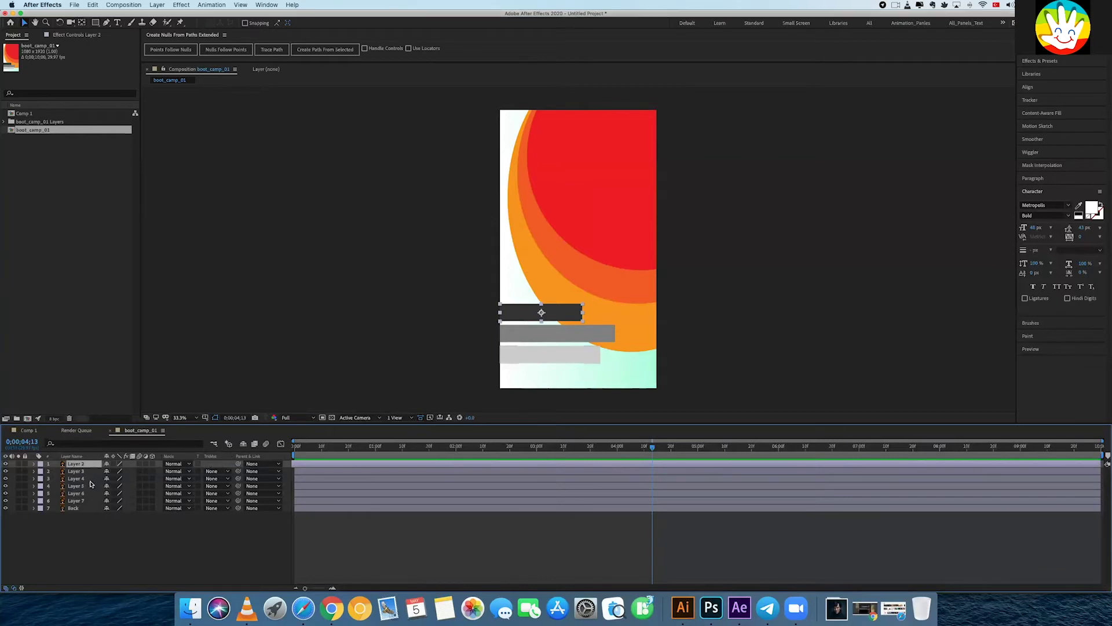
{"action": "left_click", "coordinate": [89, 479]}
- Show Position for bar Layers 2–4 and start Position keyframes at frame 27
{"action": "left_click", "coordinate": [92, 465], "text": "shift"}
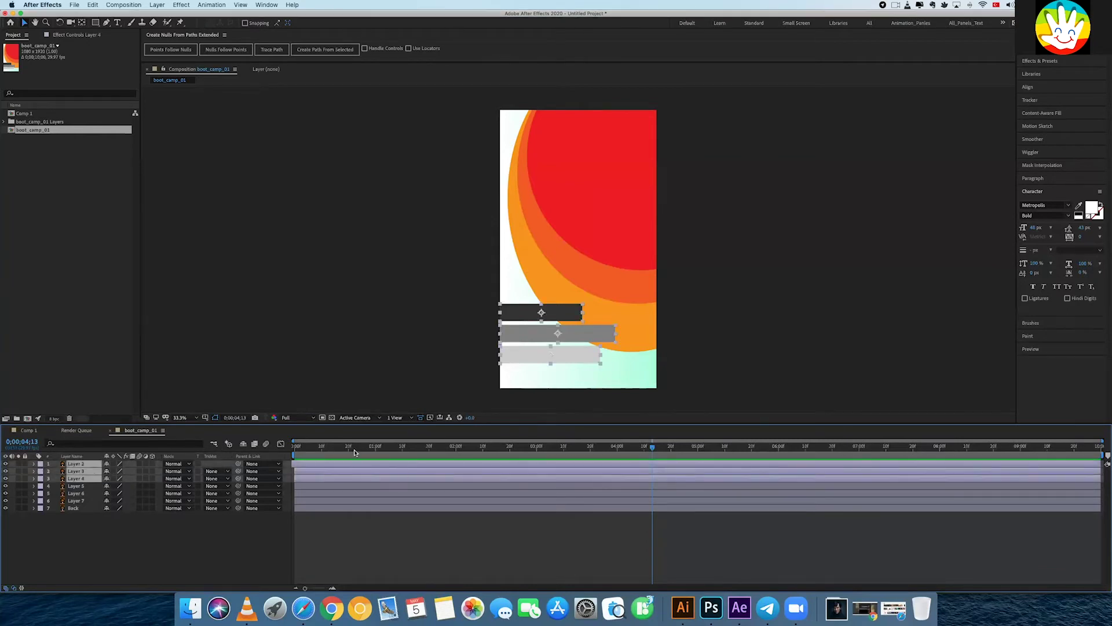
{"action": "left_click_drag", "start_coordinate": [327, 449], "coordinate": [338, 449]}
{"action": "key", "text": "p"}
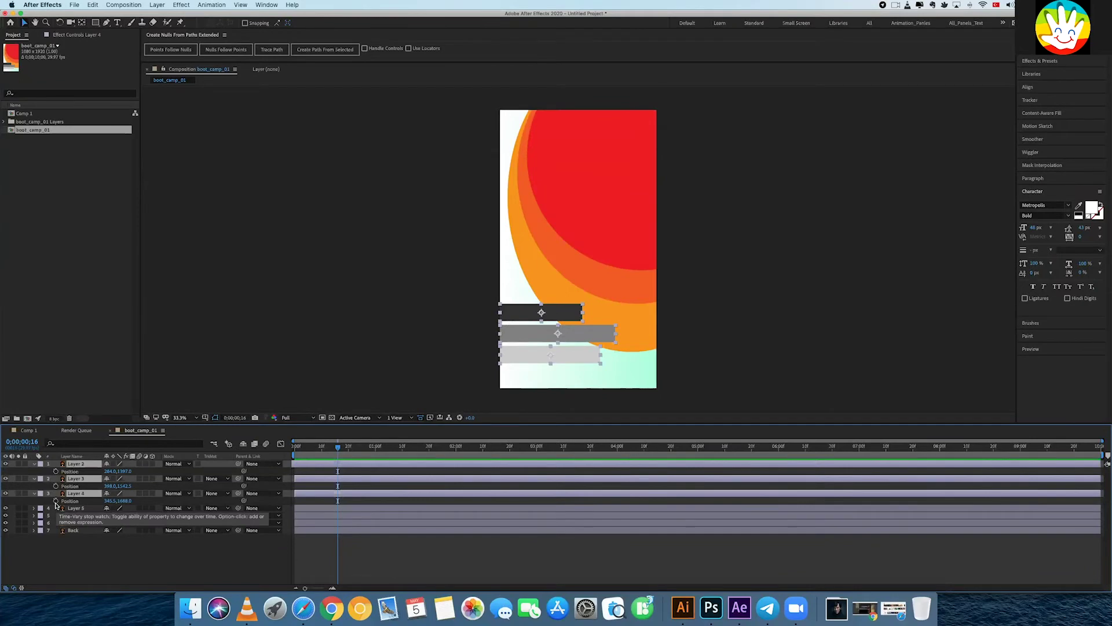
{"action": "left_click_drag", "start_coordinate": [338, 446], "coordinate": [285, 455]}
{"action": "key", "text": "space"}
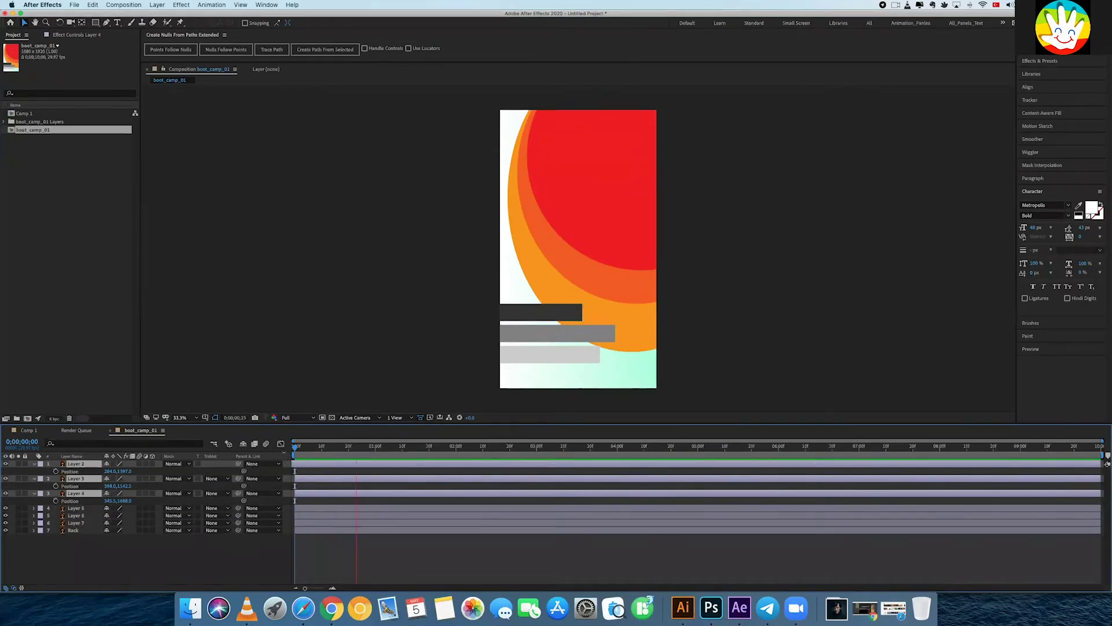
{"action": "left_click_drag", "start_coordinate": [373, 455], "coordinate": [368, 455]}
{"action": "left_click", "coordinate": [56, 471]}
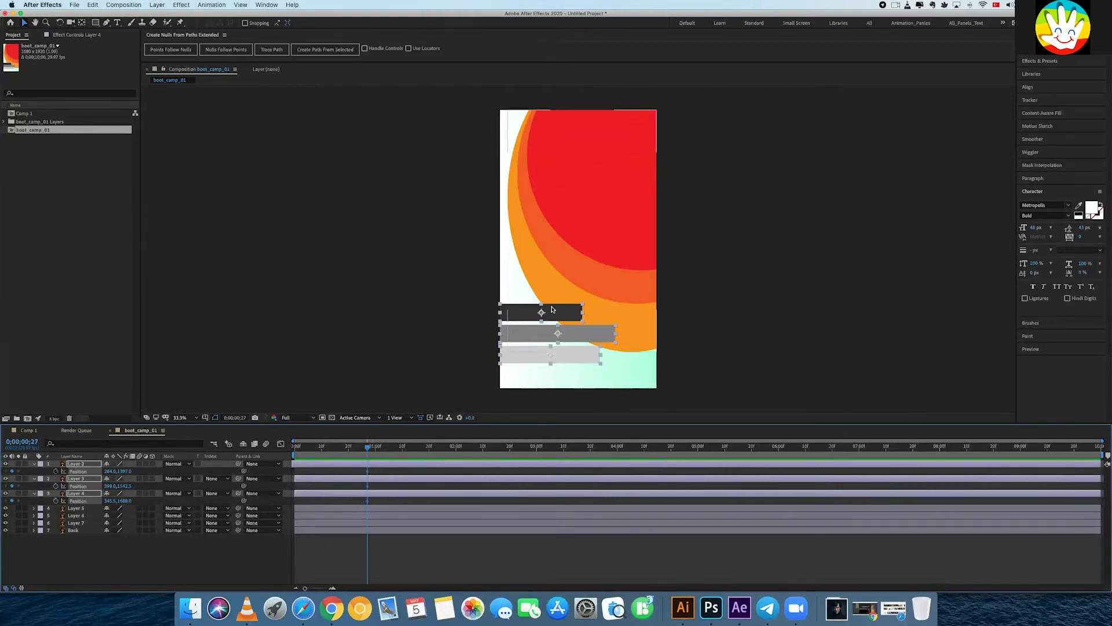
- At frame 0, move the three bars off the poster's left edge, then shift their start positions slightly right
{"action": "left_click_drag", "start_coordinate": [307, 445], "coordinate": [294, 447]}
{"action": "left_click_drag", "start_coordinate": [542, 339], "coordinate": [424, 339]}
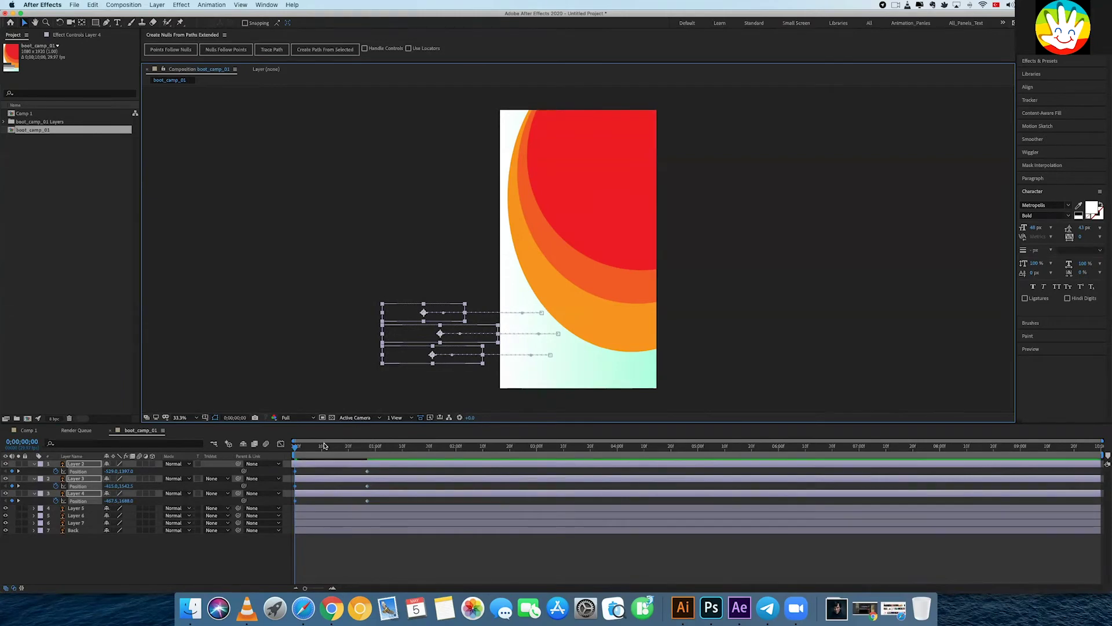
{"action": "left_click", "coordinate": [367, 446]}
{"action": "left_click_drag", "start_coordinate": [377, 446], "coordinate": [365, 451]}
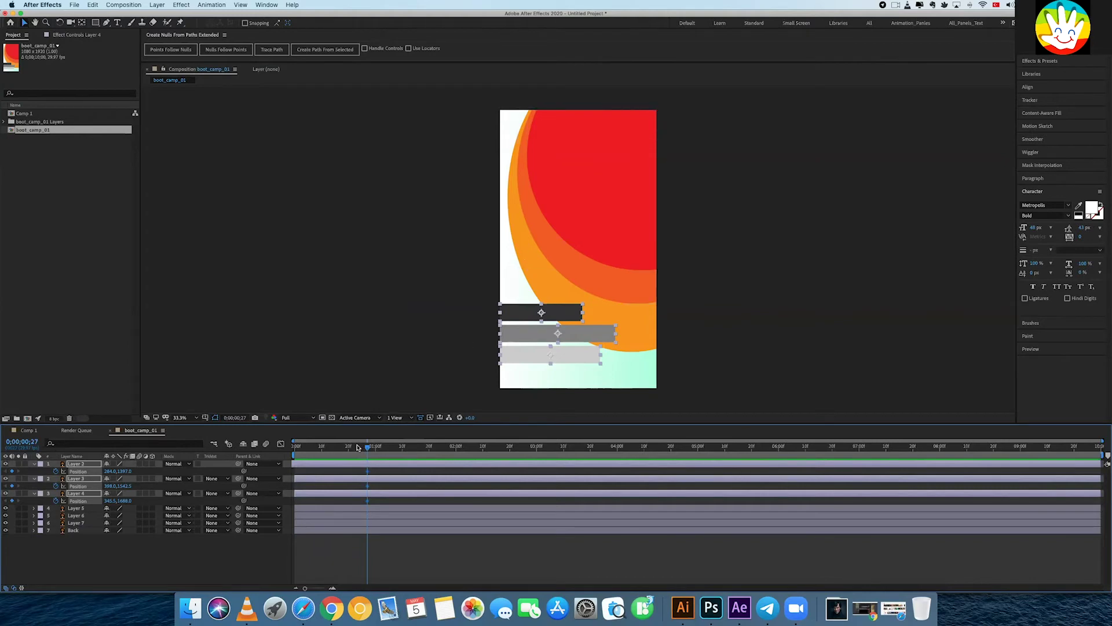
{"action": "left_click", "coordinate": [296, 447]}
{"action": "left_click_drag", "start_coordinate": [433, 359], "coordinate": [487, 361]}
{"action": "left_click_drag", "start_coordinate": [451, 311], "coordinate": [480, 312]}
{"action": "key", "text": "space"}
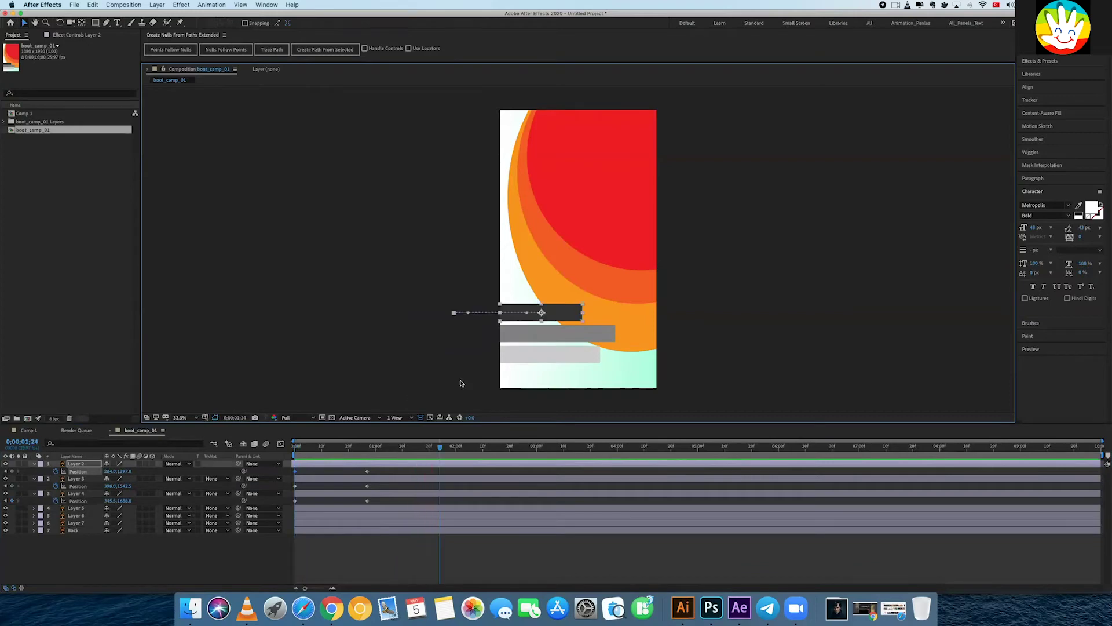
{"action": "key", "text": "space"}
{"action": "key", "text": "space"}
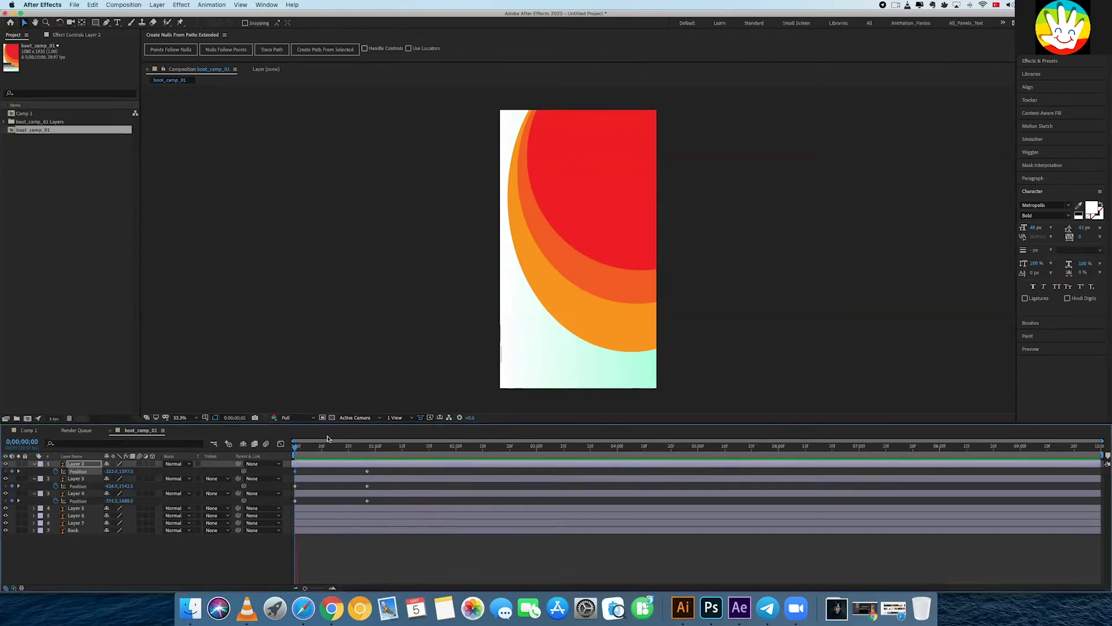
- Retime the Position keyframes of Layers 2–4 and preview the slide-in
{"action": "mouse_move", "coordinate": [376, 502]}
{"action": "left_mouse_down"}
{"action": "mouse_move", "coordinate": [365, 475]}
{"action": "mouse_move", "coordinate": [333, 475]}
{"action": "left_mouse_up"}
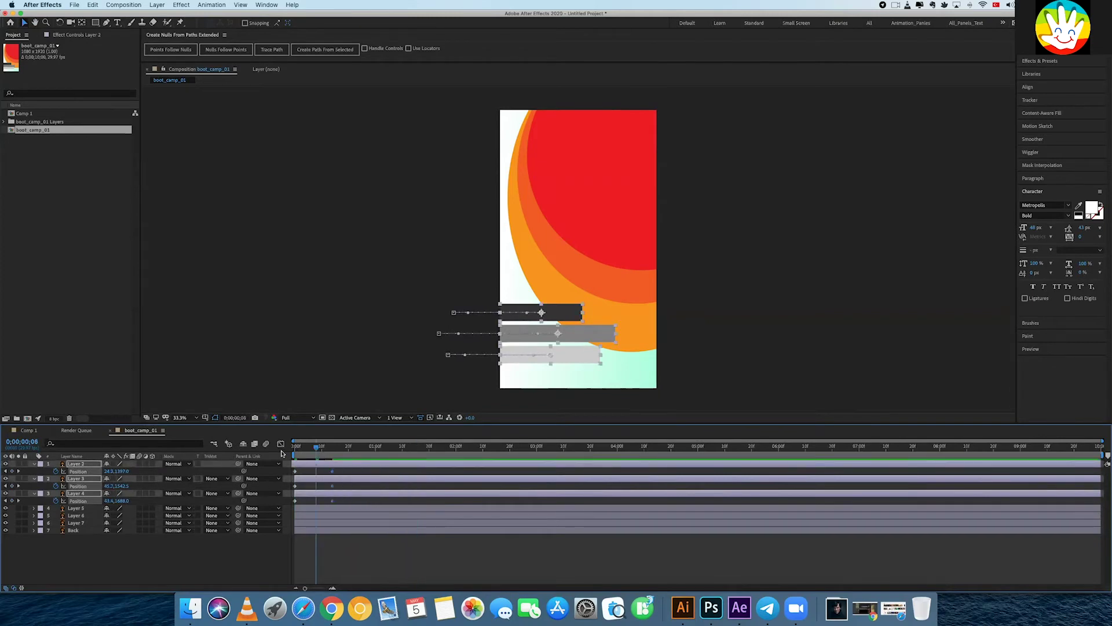
{"action": "key", "text": "Home"}
{"action": "key", "text": "space"}
{"action": "left_click_drag", "start_coordinate": [342, 502], "coordinate": [321, 471]}
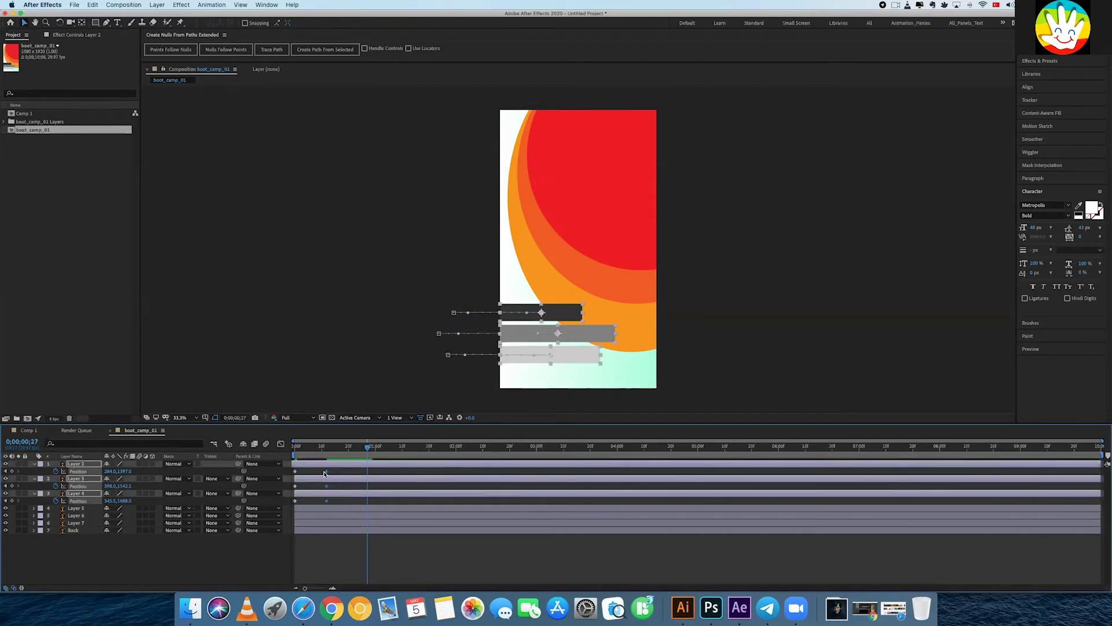
{"action": "key", "text": "space"}
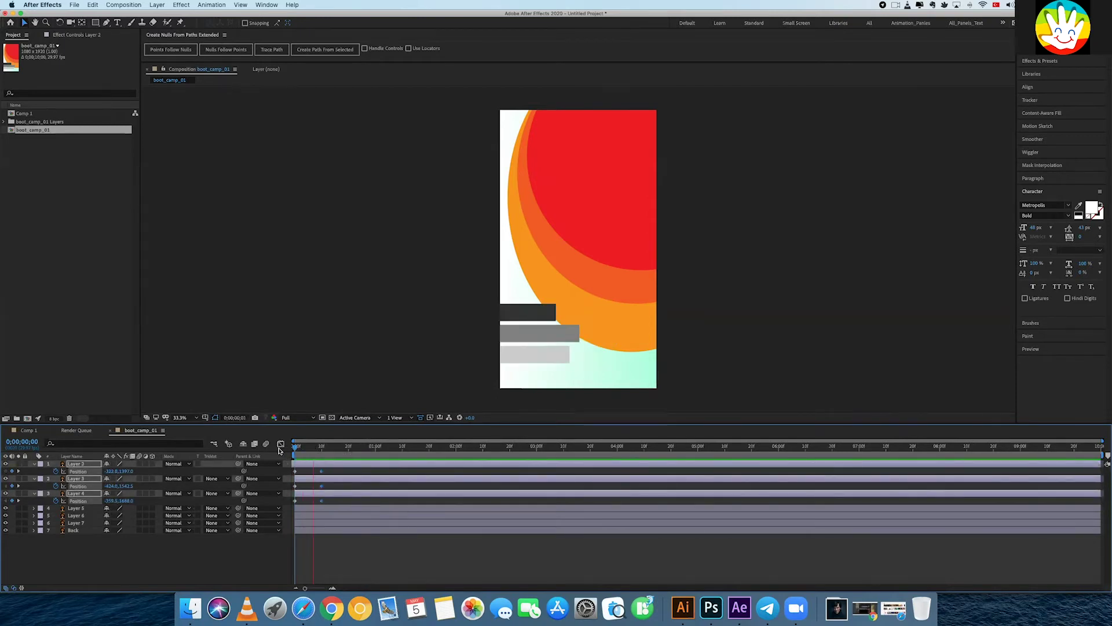
- Shift keyframes earlier and nudge the bars 60 px left, then 50 px right at frame 29
{"action": "key", "text": "space"}
{"action": "key", "text": "space"}
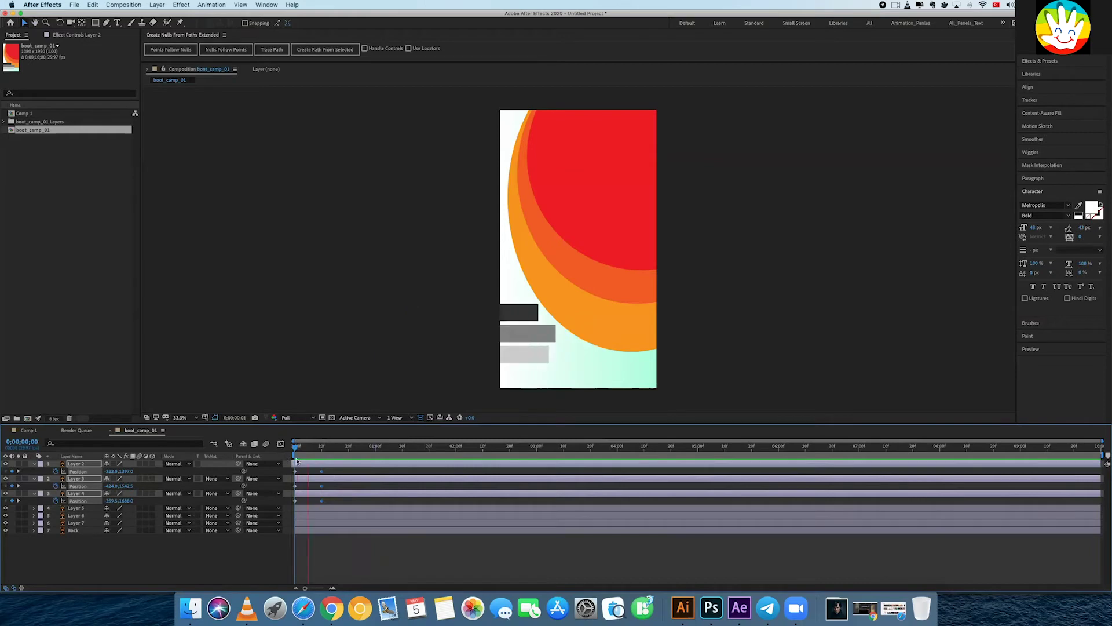
{"action": "key", "text": "space"}
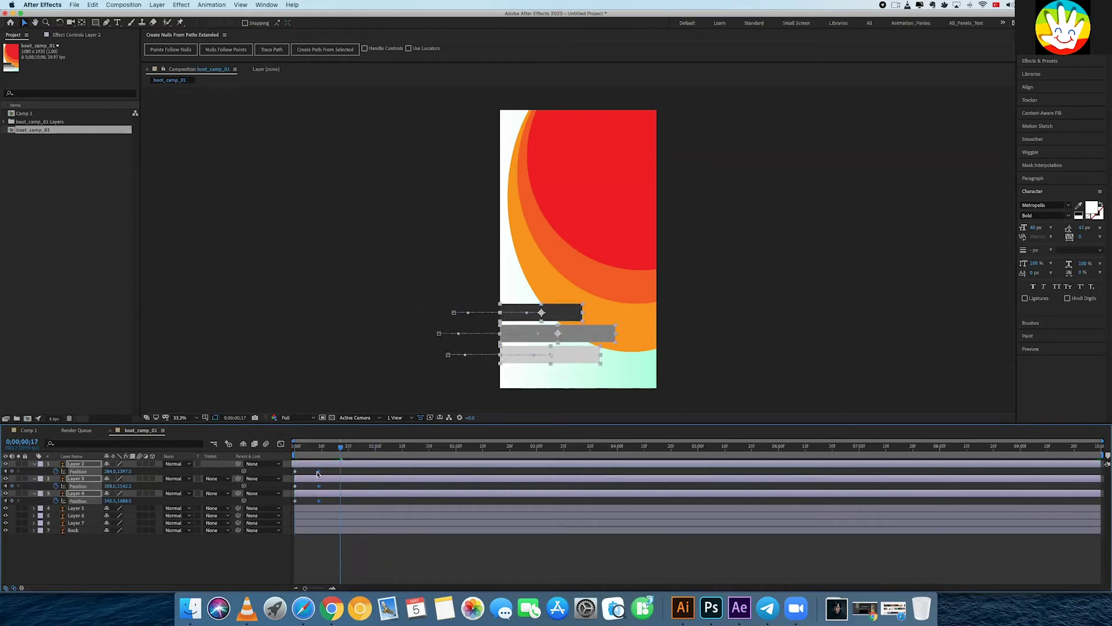
{"action": "left_click_drag", "start_coordinate": [323, 471], "coordinate": [316, 452]}
{"action": "key", "text": "Home"}
{"action": "key", "text": "space"}
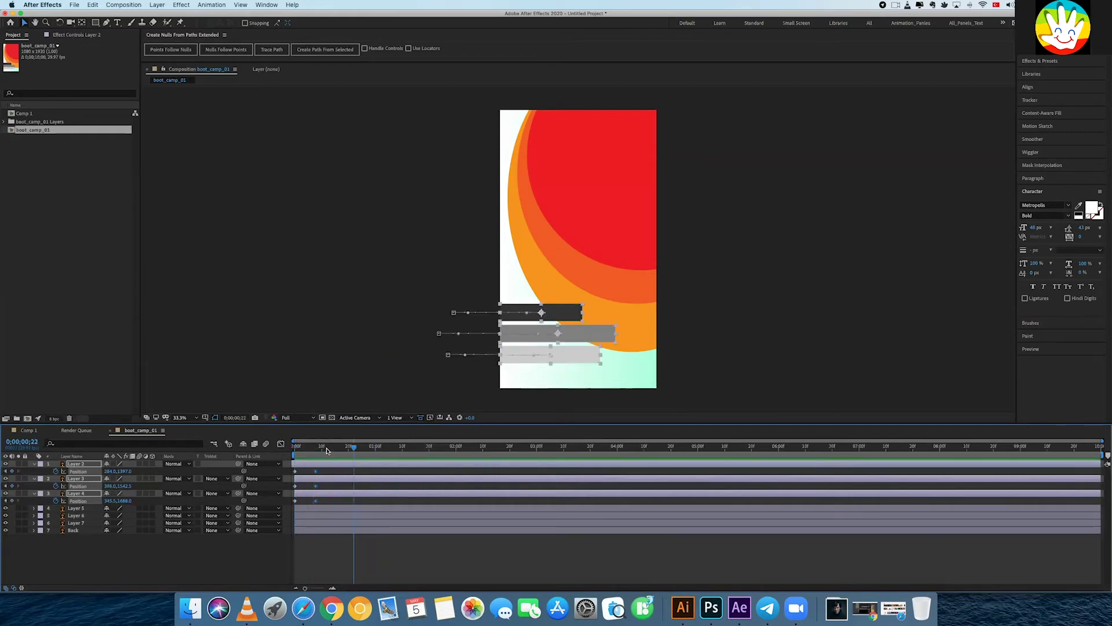
{"action": "key", "text": "shift+Left"}
{"action": "key", "text": "shift+Left"}
{"action": "key", "text": "shift+Left"}
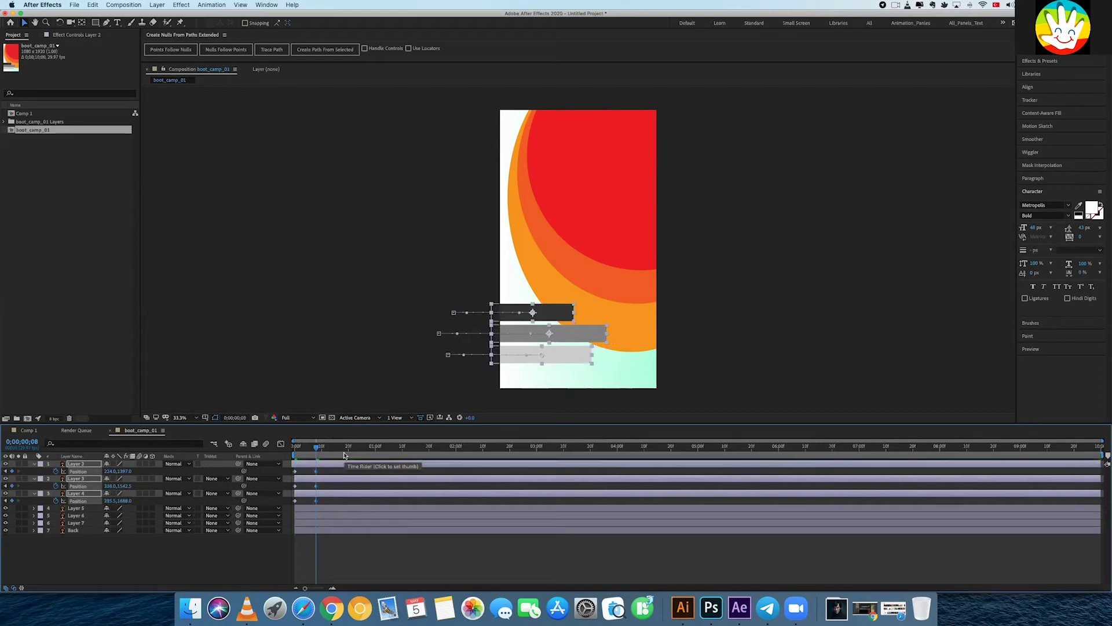
{"action": "left_click_drag", "start_coordinate": [327, 453], "coordinate": [372, 451]}
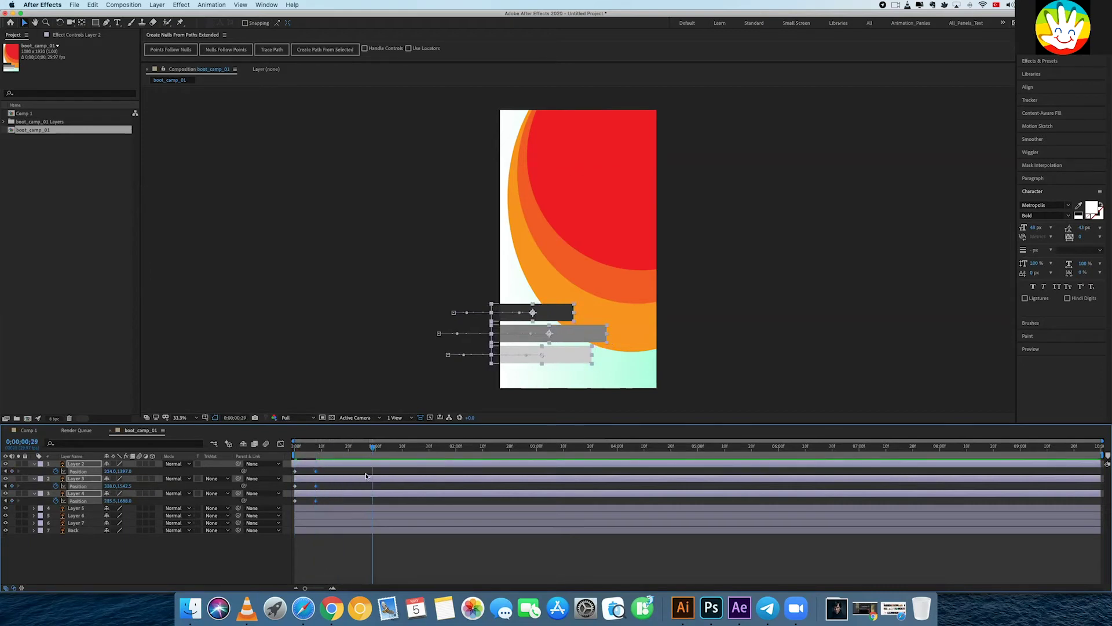
{"action": "key", "text": "shift+Right"}
{"action": "key", "text": "shift+Right"}
{"action": "key", "text": "shift+Right"}
{"action": "key", "text": "shift+Right"}
{"action": "key", "text": "shift+Right"}
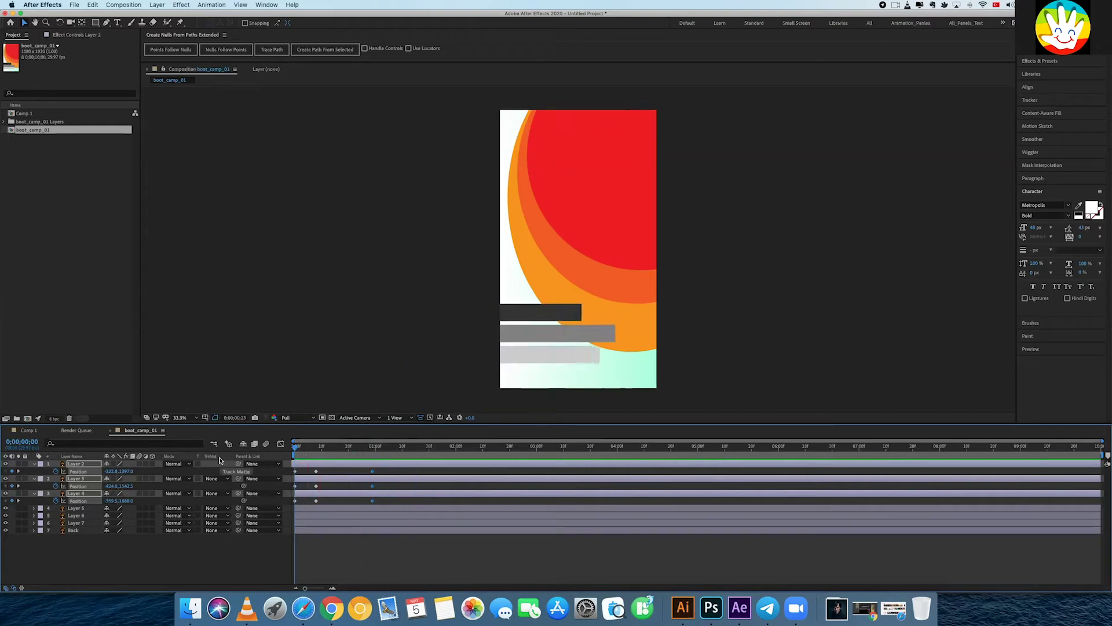
{"action": "key", "text": "space"}
- Add a copied Position keyframe for the top bar at 0;00;01;04
{"action": "left_click", "coordinate": [318, 450]}
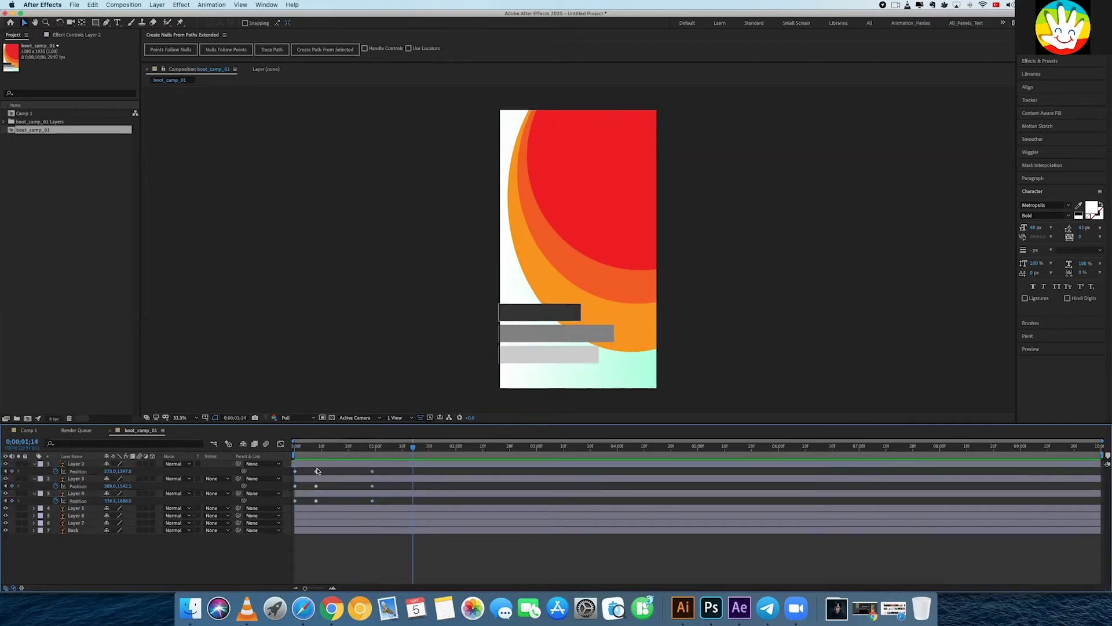
{"action": "left_click_drag", "start_coordinate": [318, 450], "coordinate": [315, 450]}
{"action": "left_click", "coordinate": [315, 472]}
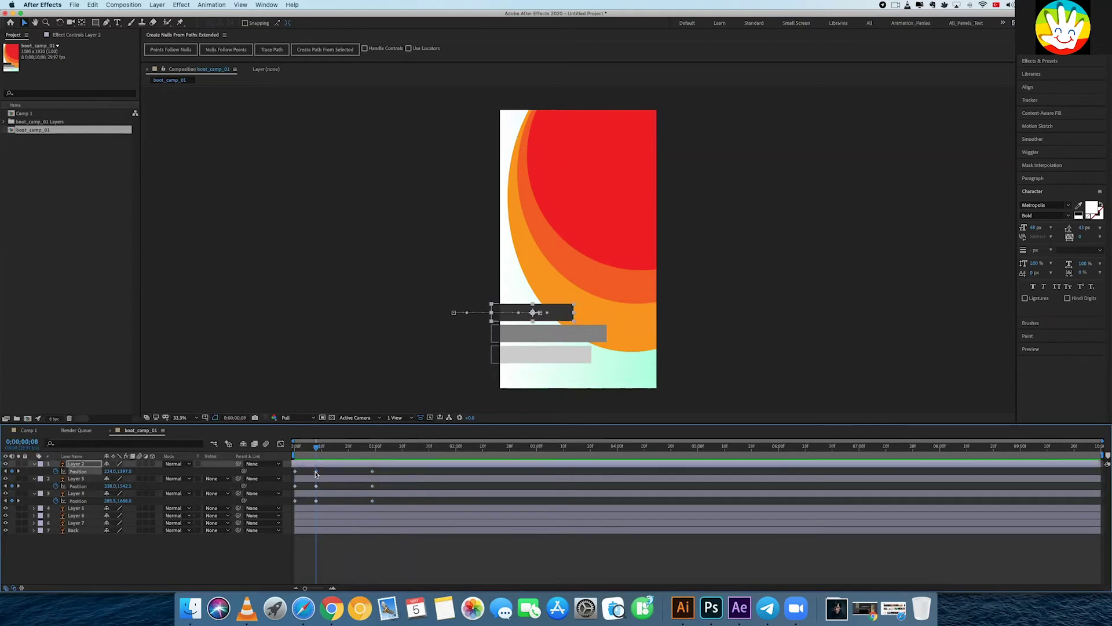
{"action": "left_click", "coordinate": [387, 456]}
{"action": "left_click", "coordinate": [372, 471]}
{"action": "key", "text": "ctrl+c"}
{"action": "key", "text": "ctrl+v"}
{"action": "left_click", "coordinate": [319, 490]}
{"action": "left_click", "coordinate": [316, 502]}
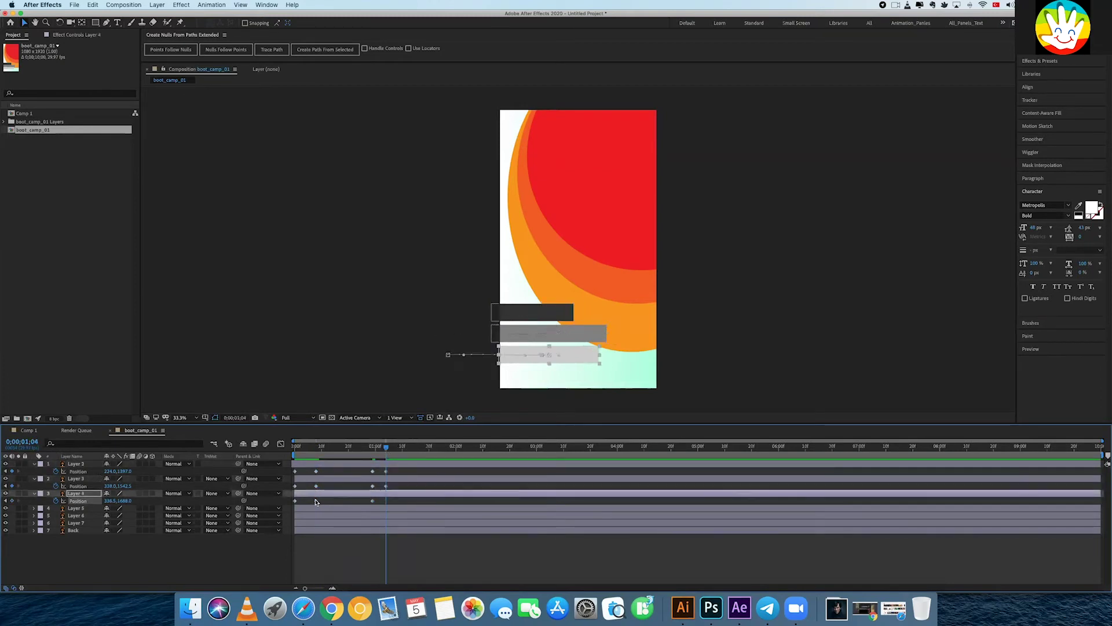
- Preview the overshoot-and-settle motion to 0;00;01;19 and collapse Layer 2's Position
{"action": "key", "text": "space"}
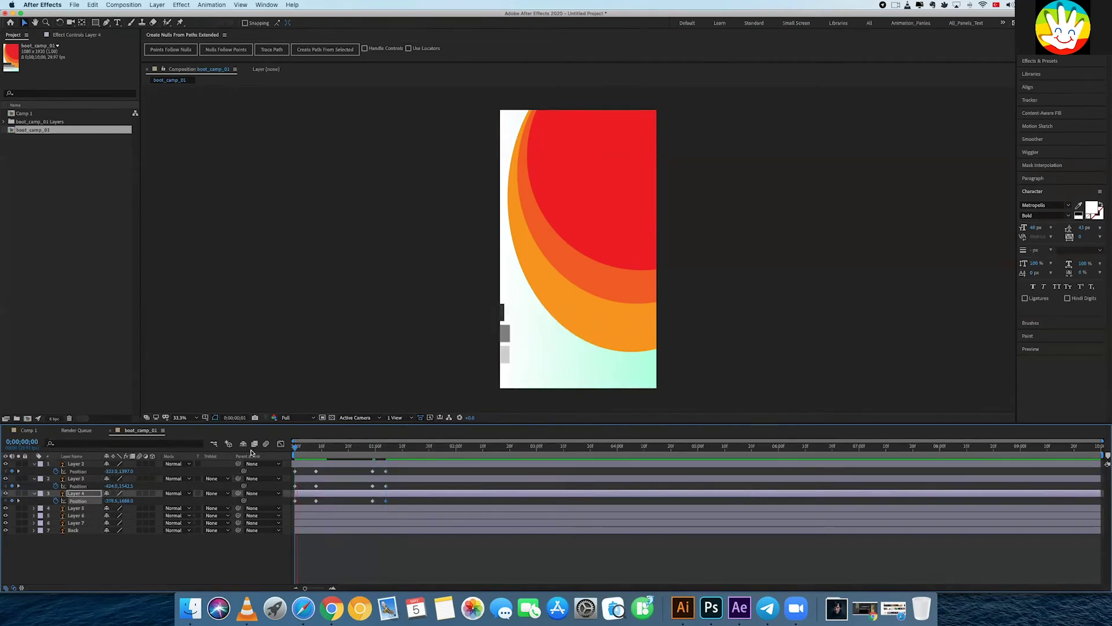
{"action": "key", "text": "space"}
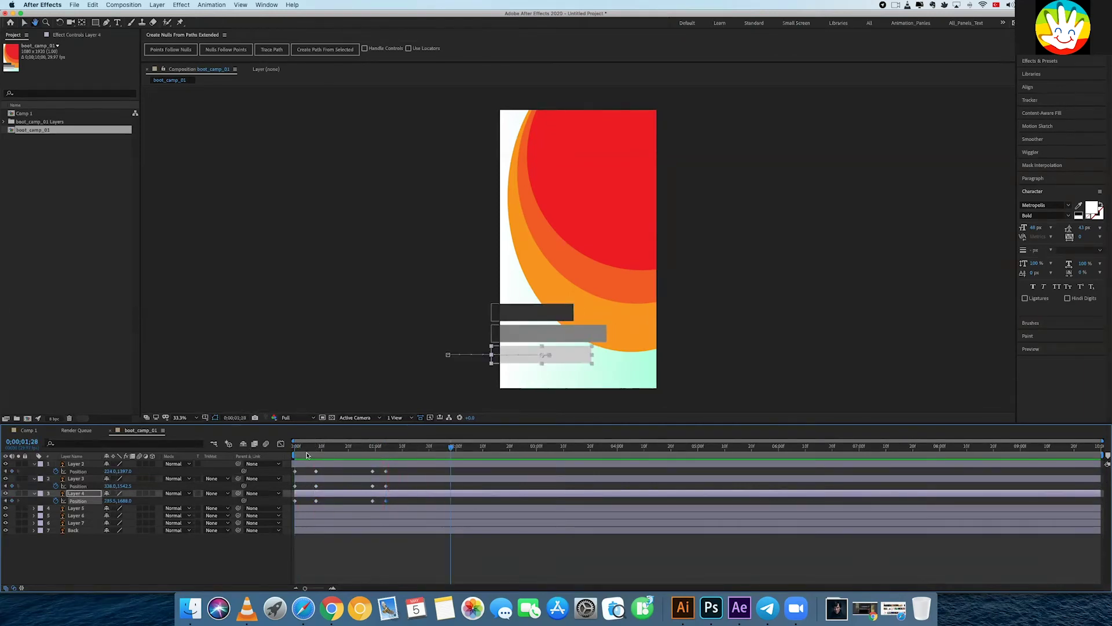
{"action": "key", "text": "space"}
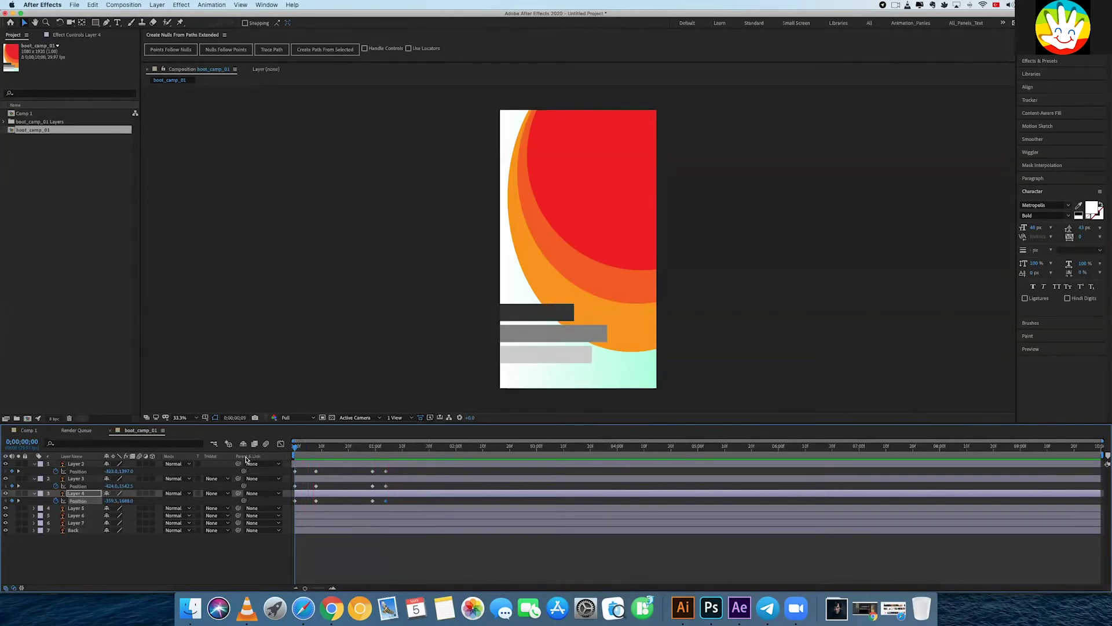
{"action": "key", "text": "space"}
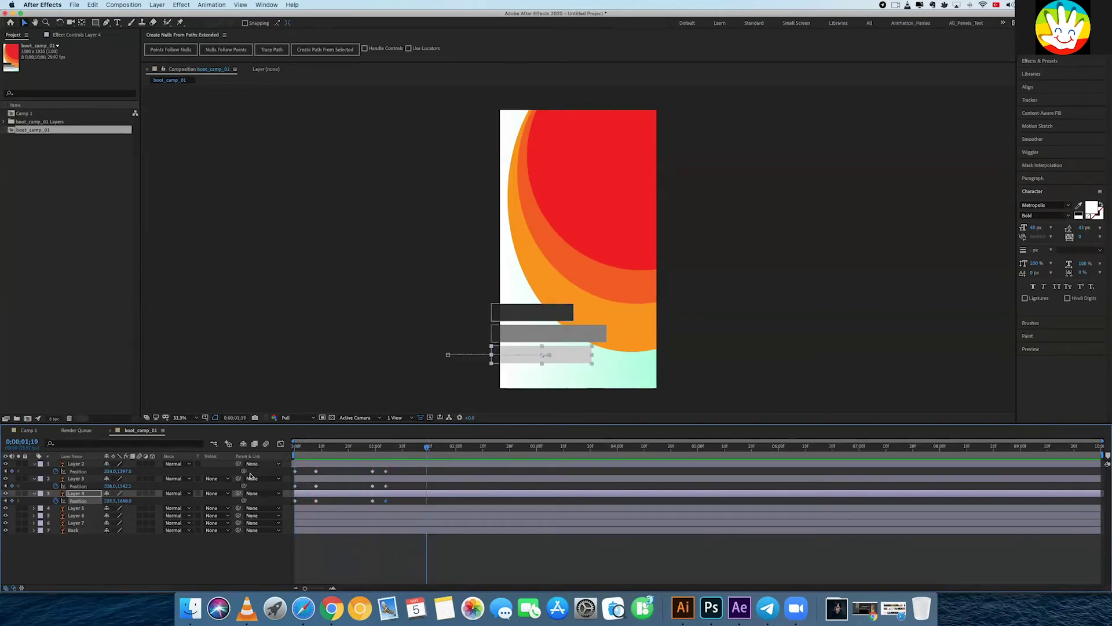
{"action": "left_click", "coordinate": [33, 464]}
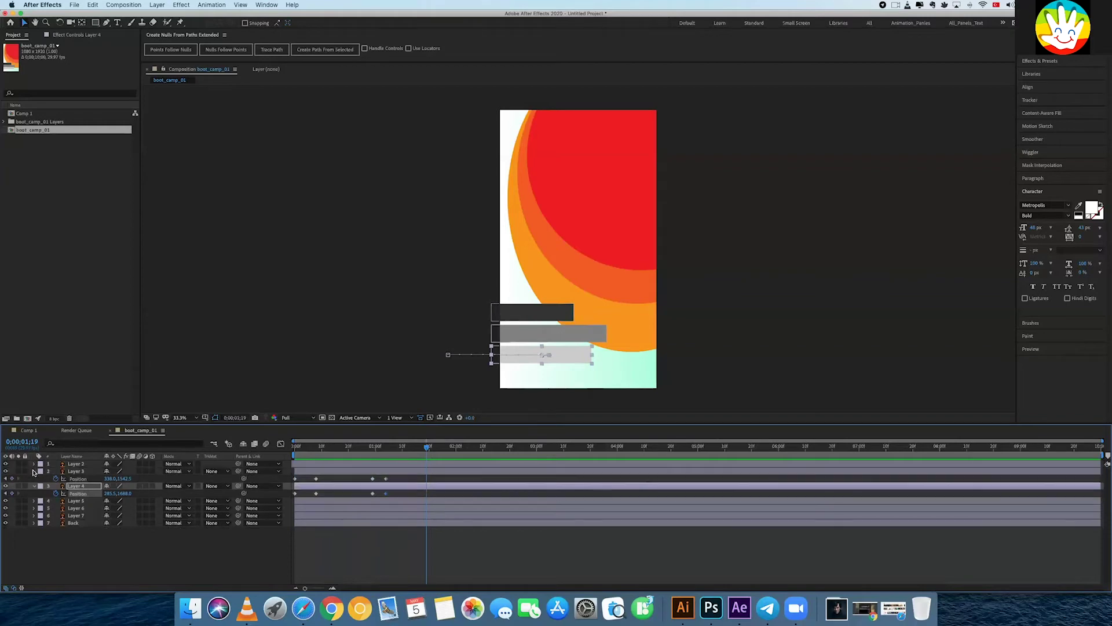
- Collapse the bars' Position rows and move red arc Layer 5's anchor to the top-right corner
{"action": "left_click", "coordinate": [34, 471]}
{"action": "left_click", "coordinate": [34, 478]}
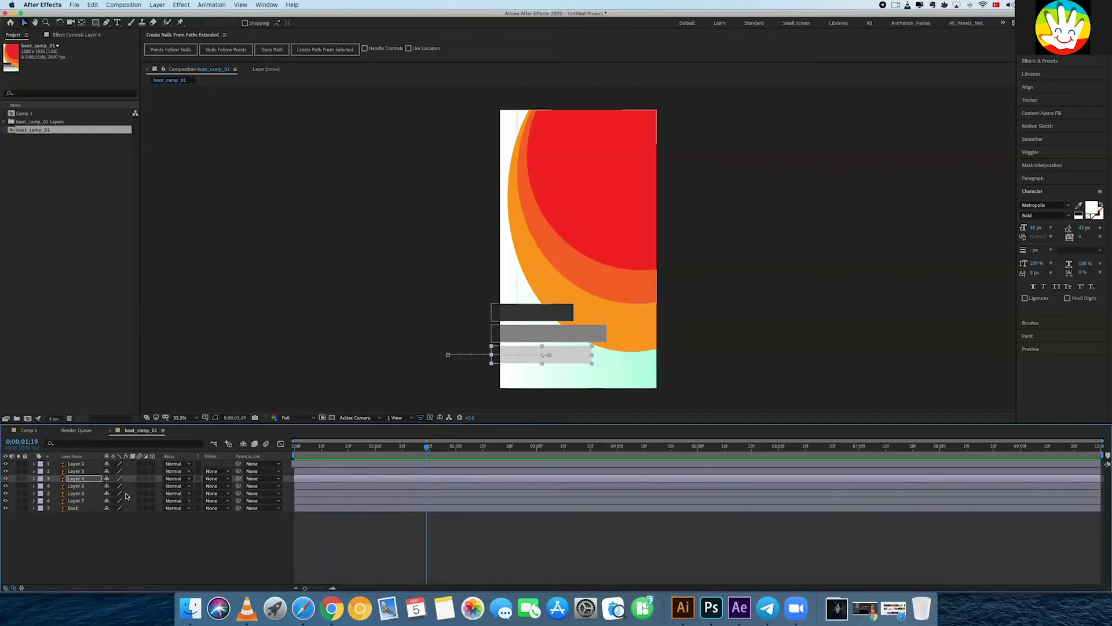
{"action": "left_click", "coordinate": [311, 488]}
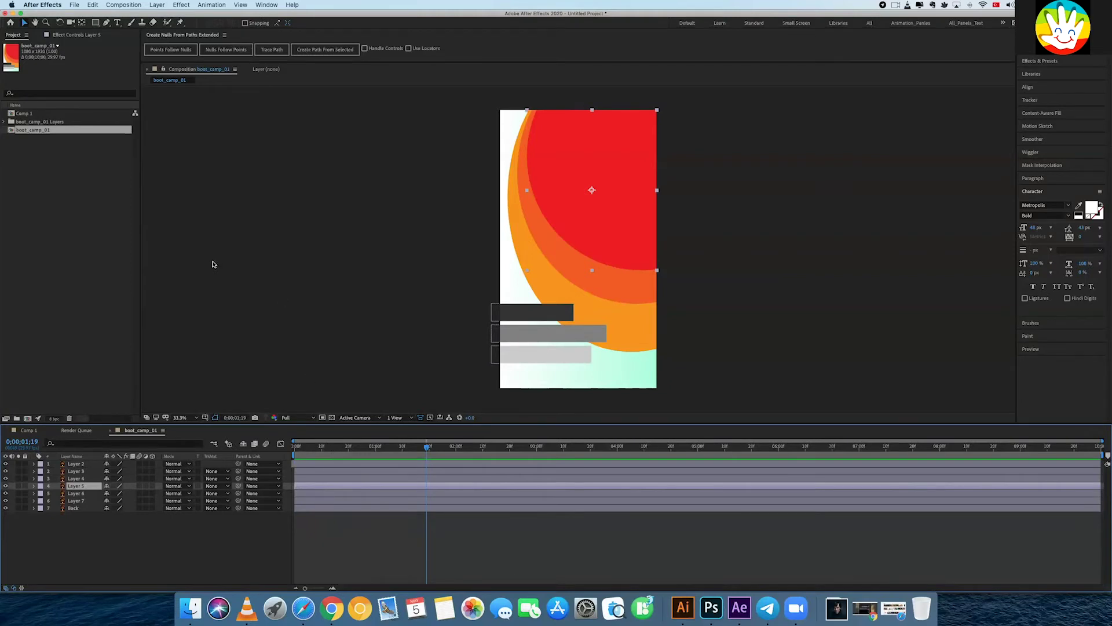
{"action": "left_click", "coordinate": [82, 23]}
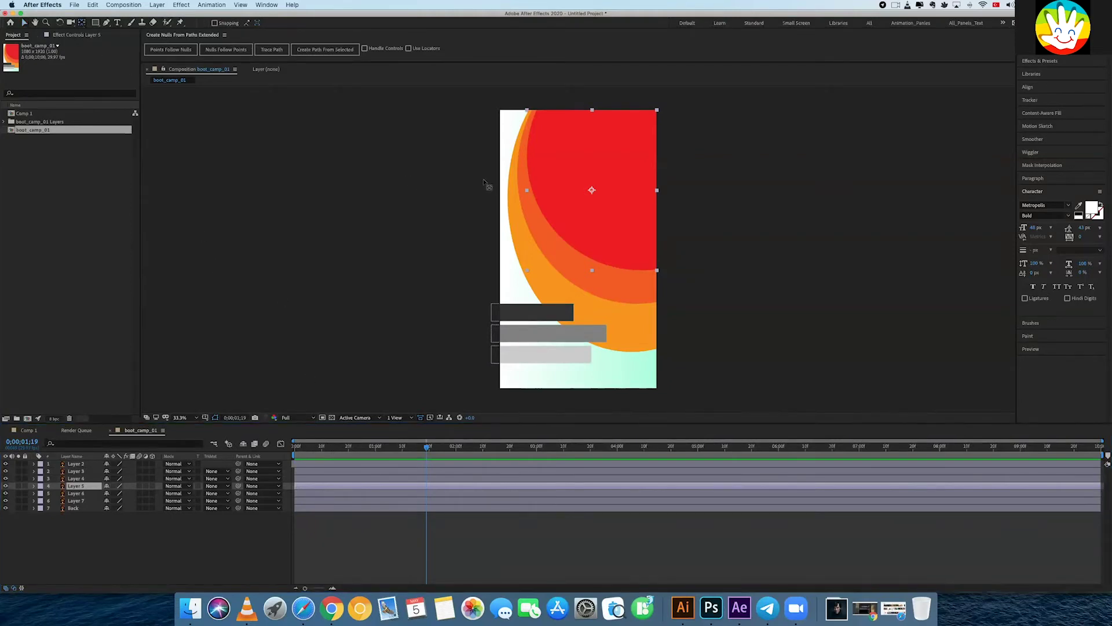
{"action": "left_click_drag", "start_coordinate": [592, 191], "coordinate": [655, 111]}
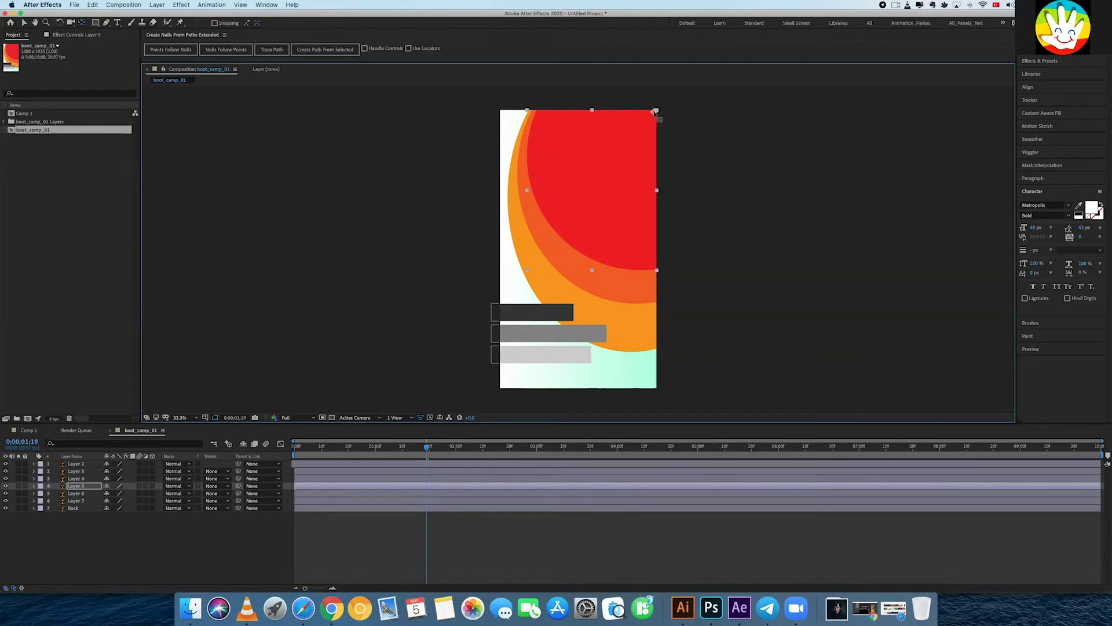
- Move the anchors of Layers 6 and 7 to the top-right corner, viewing it at 100%
{"action": "left_click", "coordinate": [106, 493]}
{"action": "left_click_drag", "start_coordinate": [587, 208], "coordinate": [655, 111]}
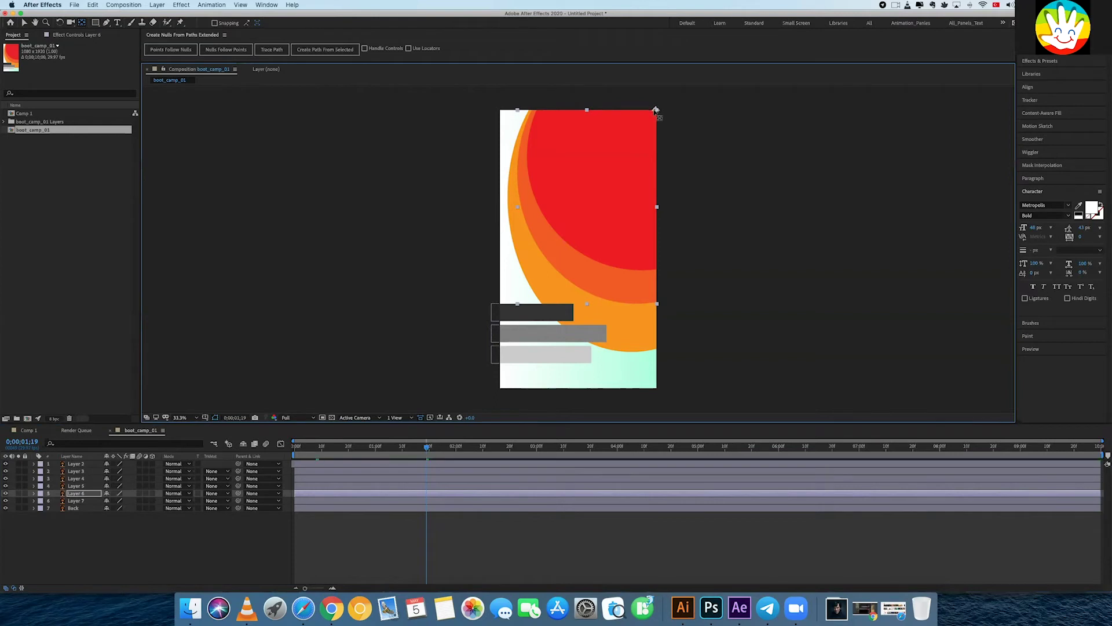
{"action": "left_click", "coordinate": [94, 499]}
{"action": "left_click_drag", "start_coordinate": [582, 232], "coordinate": [657, 112]}
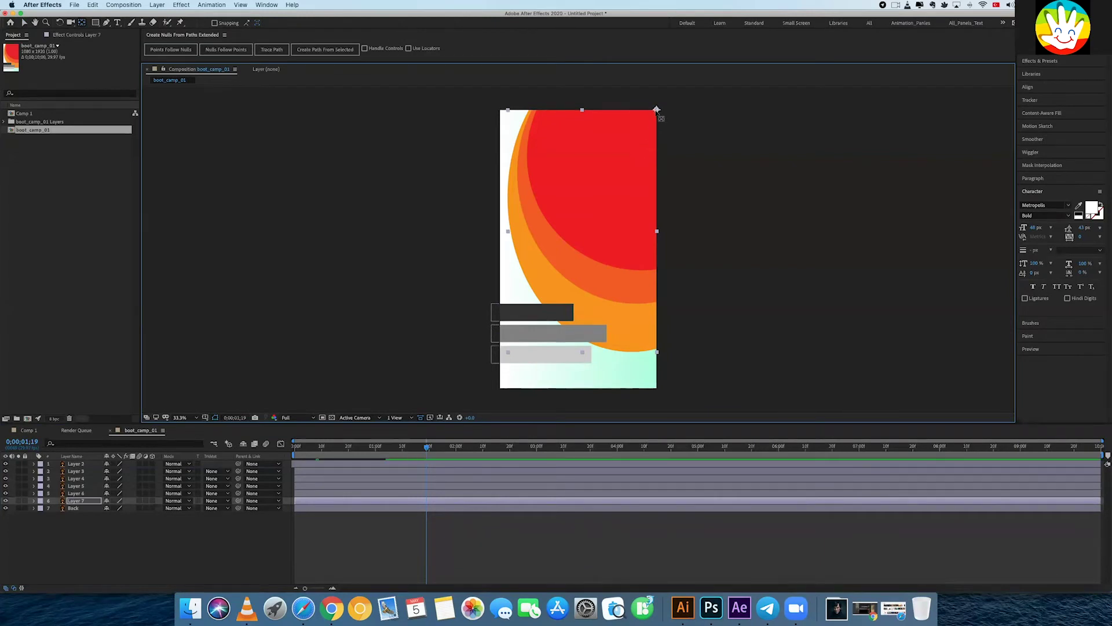
{"action": "key", "text": "slash"}
{"action": "left_click_drag", "start_coordinate": [765, 142], "coordinate": [677, 253]}
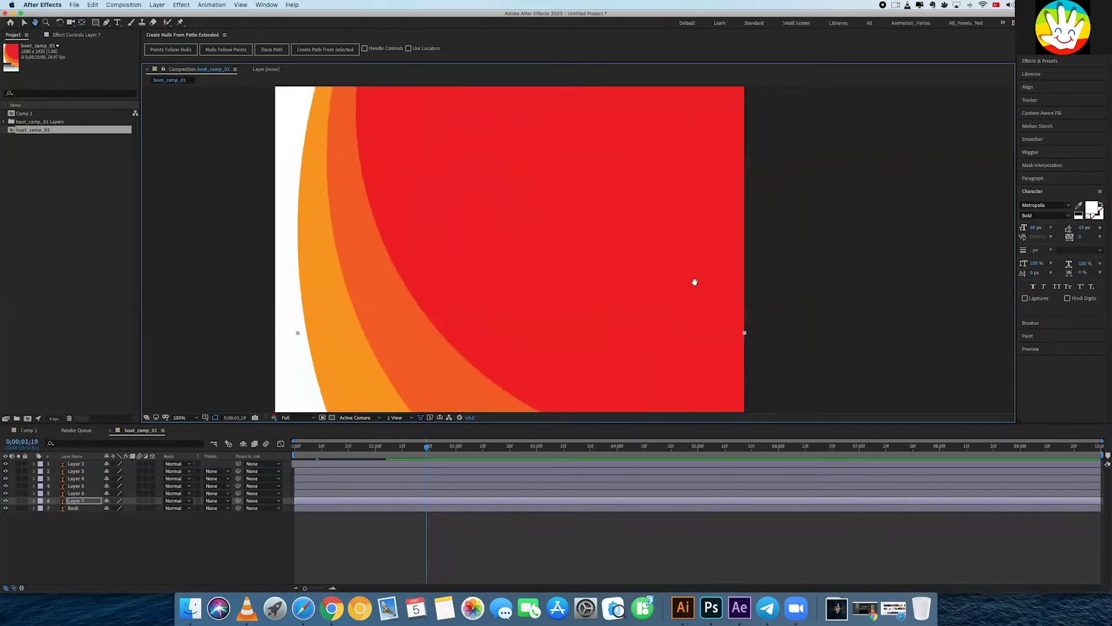
- Zoom in, snap Layer 6's anchor exactly onto the top-right corner, then fit the poster in view
{"action": "scroll", "coordinate": [790, 141], "scroll_direction": "up", "scroll_amount": 2}
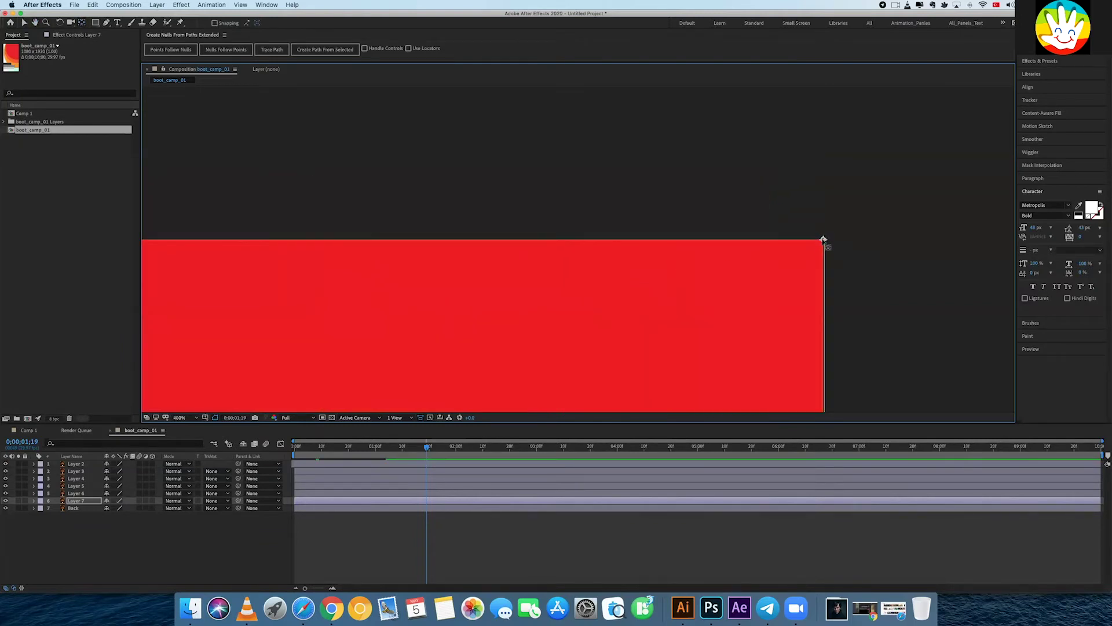
{"action": "left_click", "coordinate": [626, 292]}
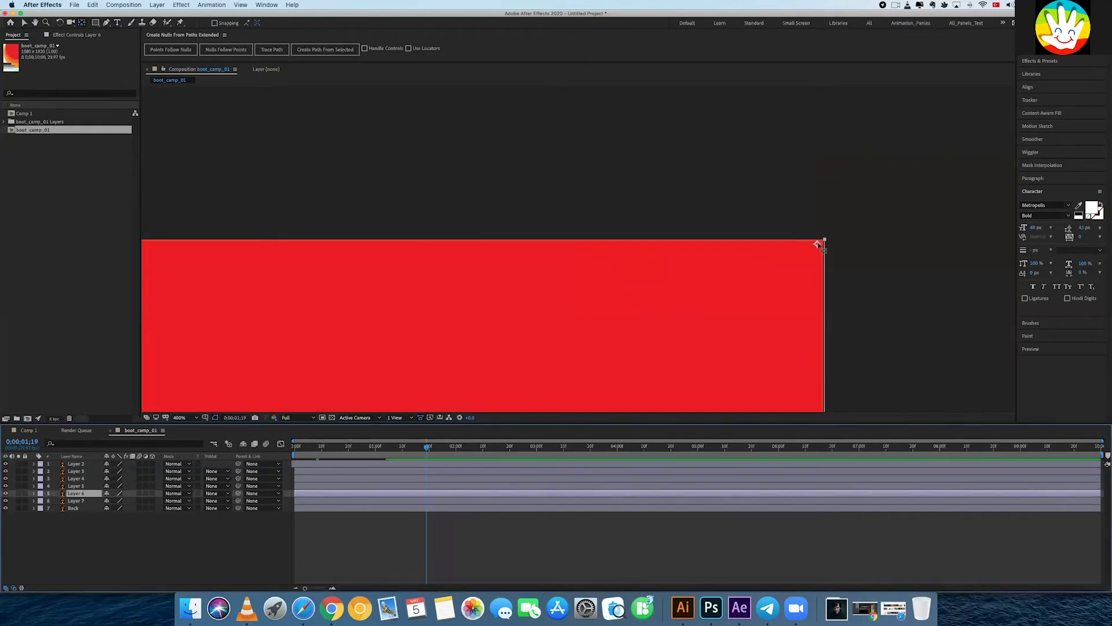
{"action": "left_click_drag", "start_coordinate": [817, 244], "coordinate": [823, 239]}
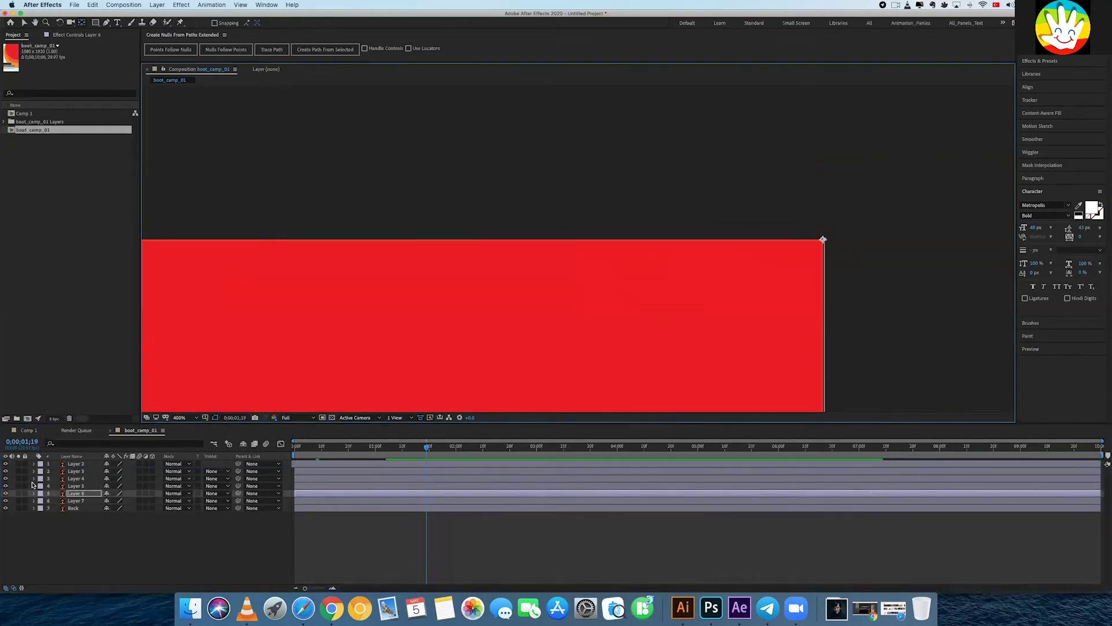
{"action": "left_click", "coordinate": [70, 485]}
{"action": "left_click", "coordinate": [820, 243]}
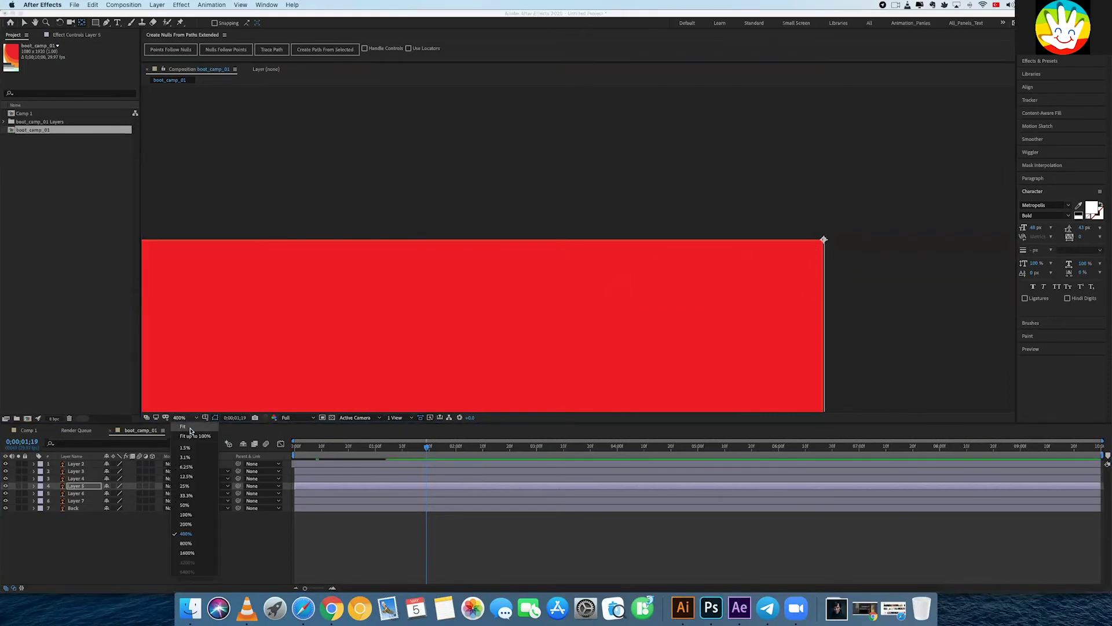
{"action": "key", "text": "shift+slash"}
{"action": "left_click", "coordinate": [744, 273]}
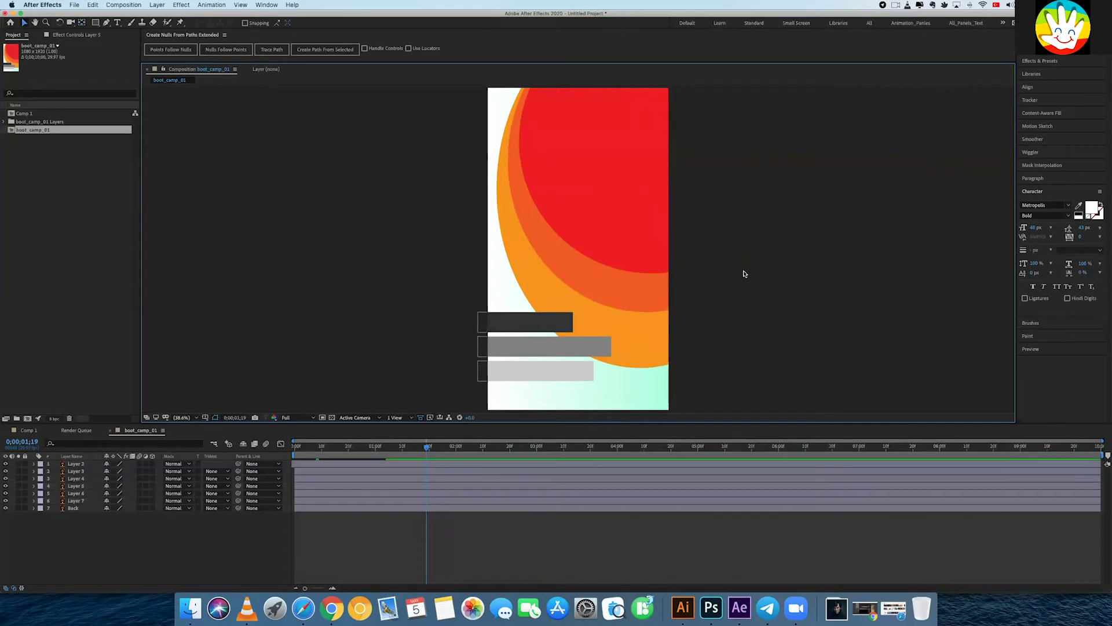
- Preview the bar slide-in from the start, then lock bar Layers 2, 3 and 4
{"action": "left_click_drag", "start_coordinate": [660, 267], "coordinate": [644, 272]}
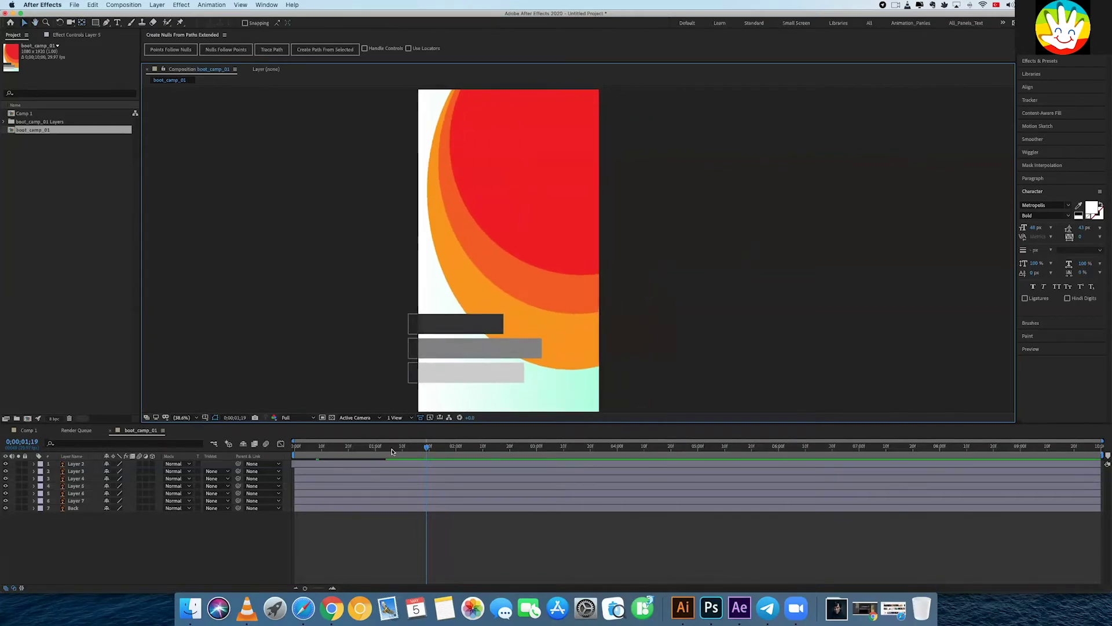
{"action": "key", "text": "Home"}
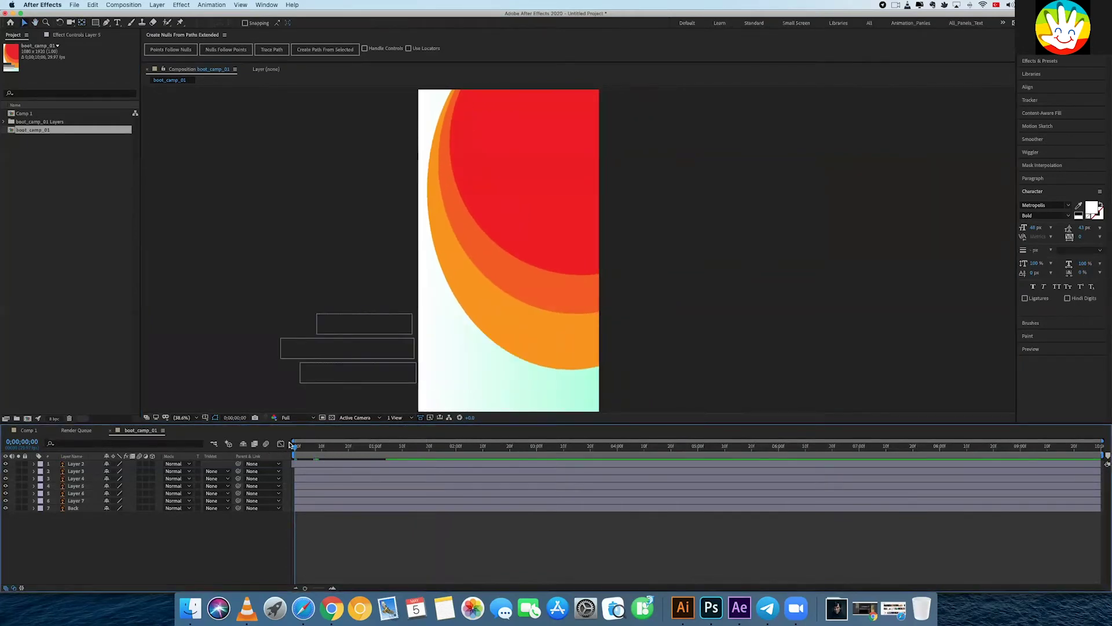
{"action": "key", "text": "space"}
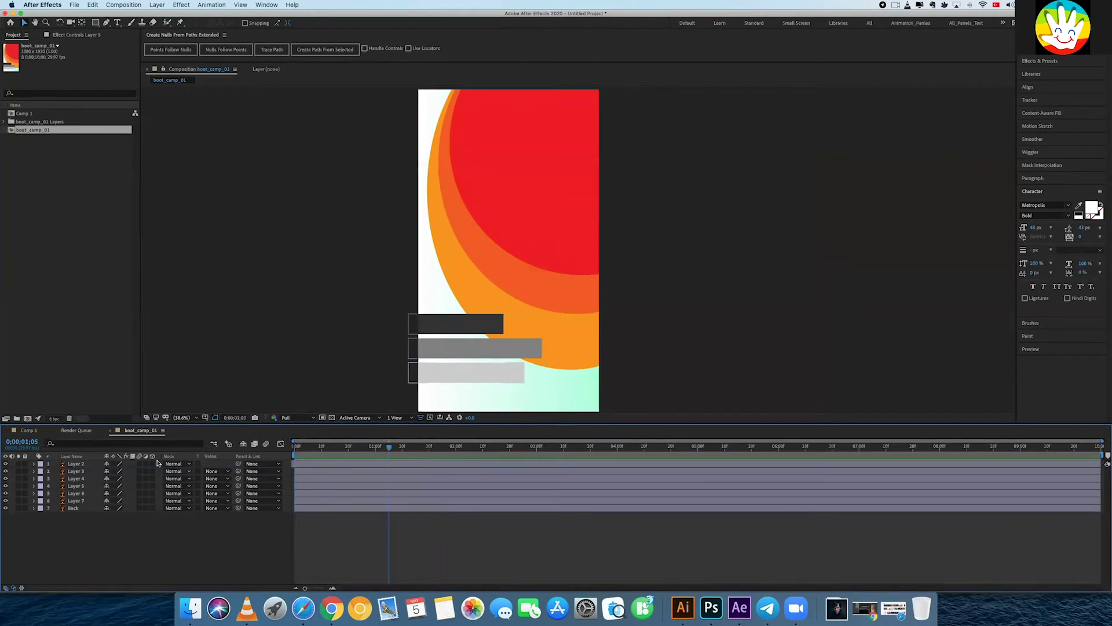
{"action": "left_click", "coordinate": [75, 463]}
{"action": "left_click", "coordinate": [80, 478], "text": "shift"}
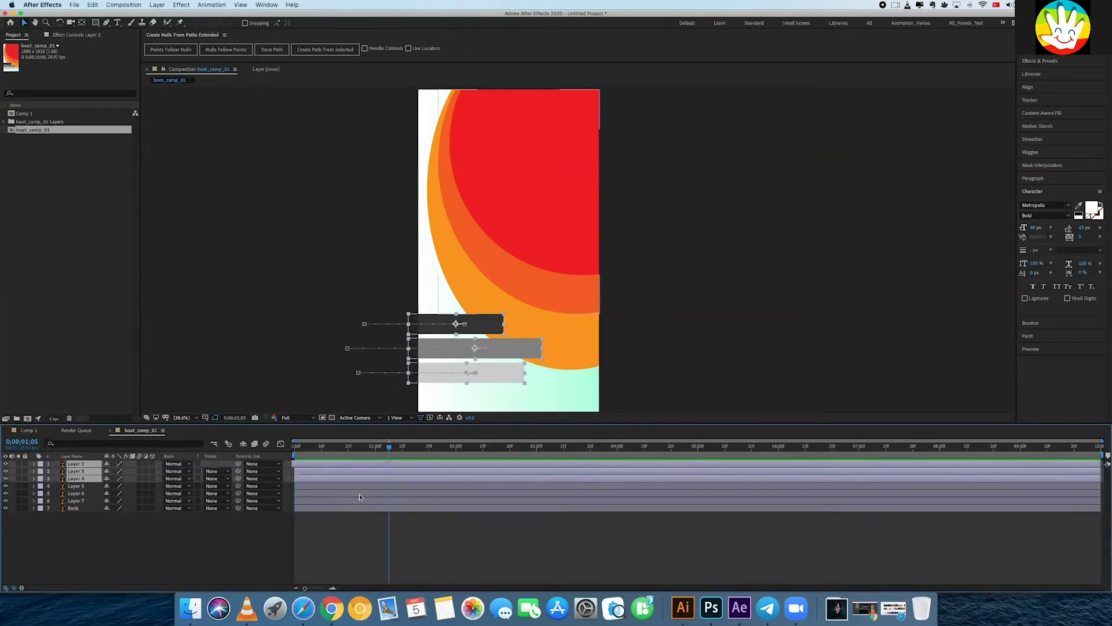
{"action": "left_click", "coordinate": [25, 464]}
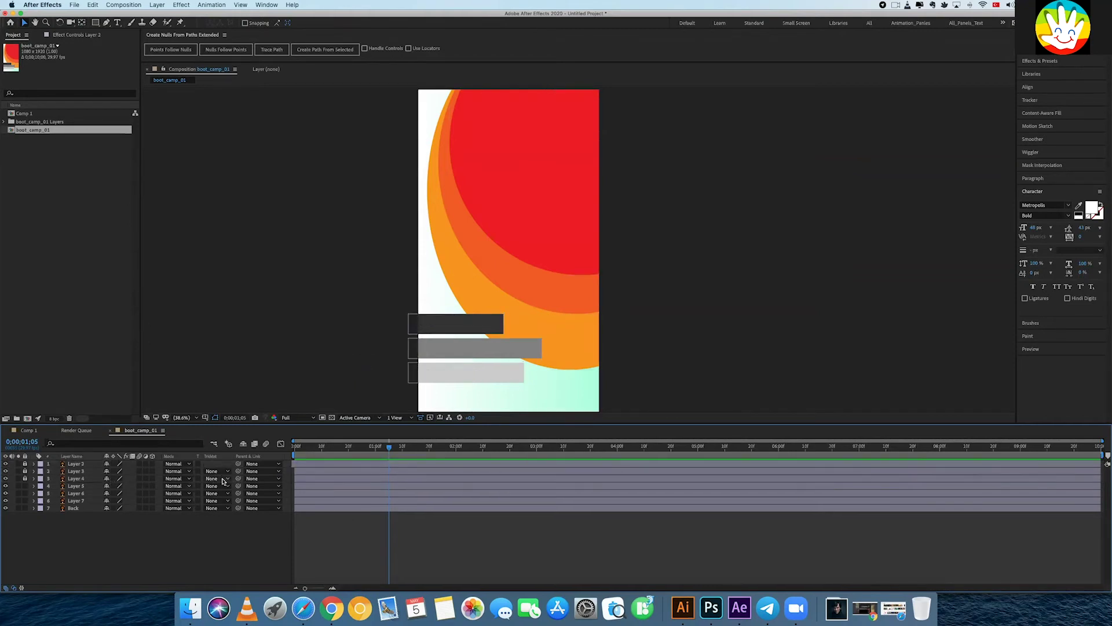
- Keyframe Scale on arc Layers 5–7: 100% at 0;00;00;15, 0% at frame 0, then preview
{"action": "left_click", "coordinate": [448, 376]}
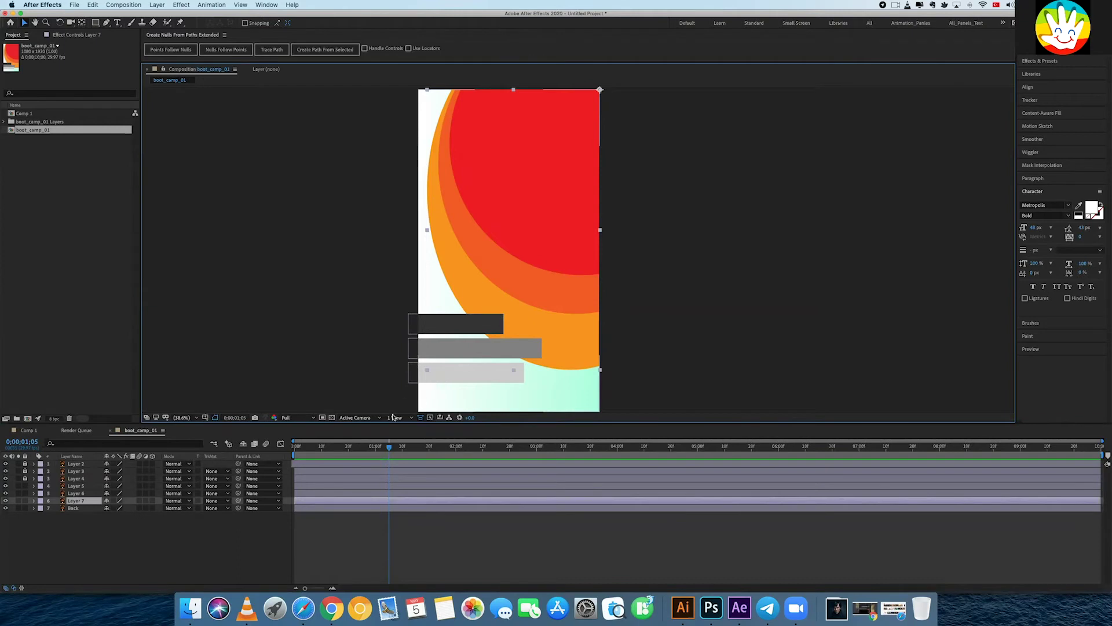
{"action": "left_click", "coordinate": [72, 486]}
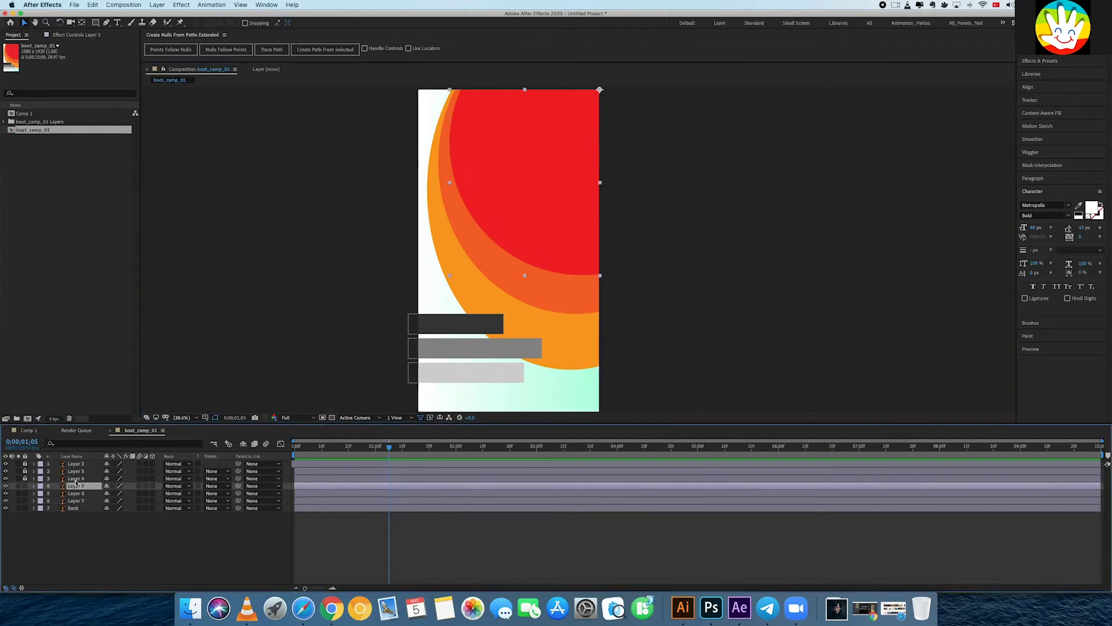
{"action": "left_click", "coordinate": [76, 502], "text": "shift"}
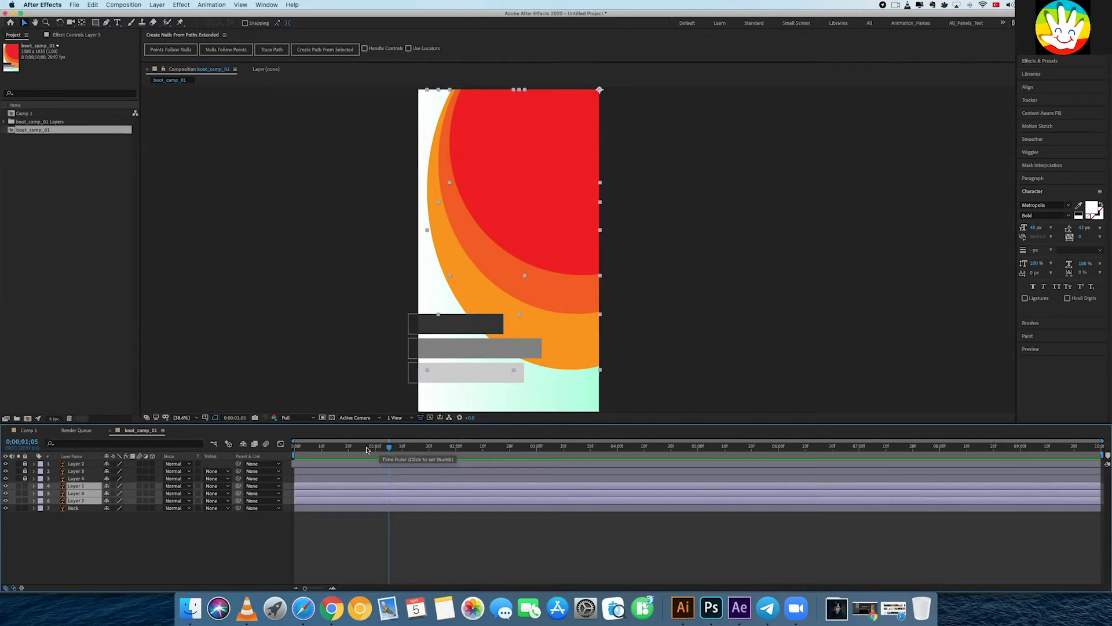
{"action": "left_click_drag", "start_coordinate": [350, 448], "coordinate": [334, 448]}
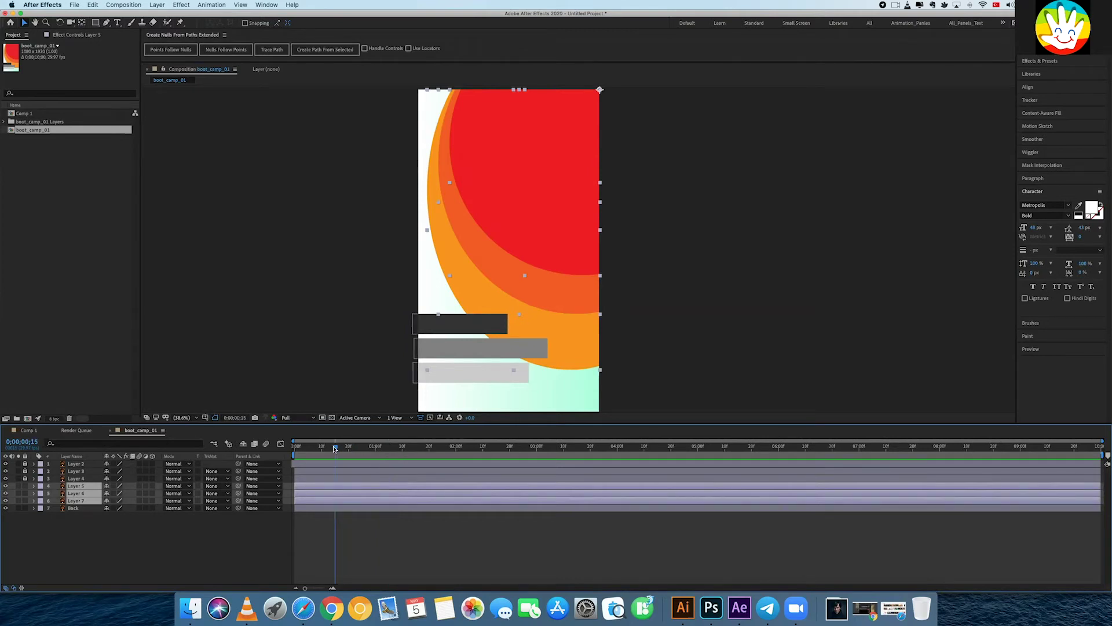
{"action": "key", "text": "s"}
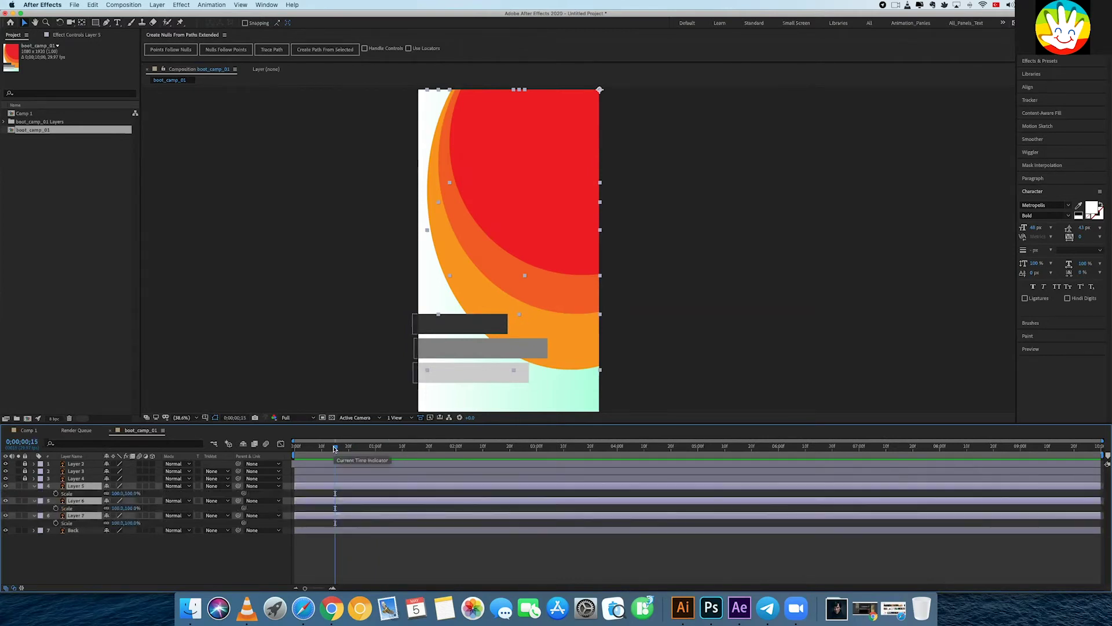
{"action": "left_click", "coordinate": [56, 524]}
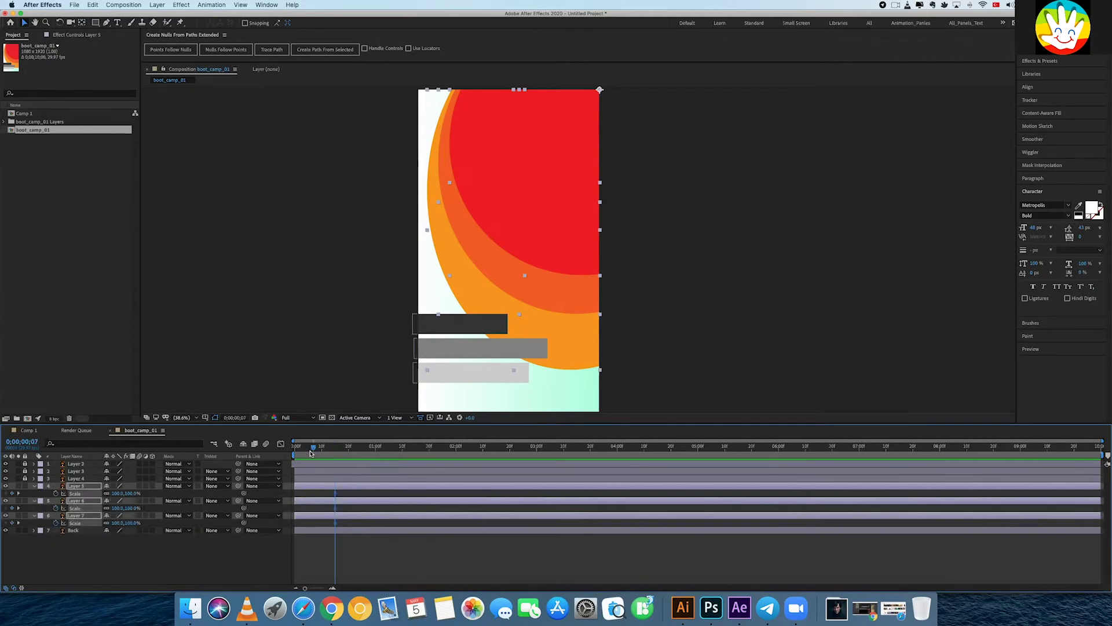
{"action": "left_click_drag", "start_coordinate": [310, 453], "coordinate": [290, 454]}
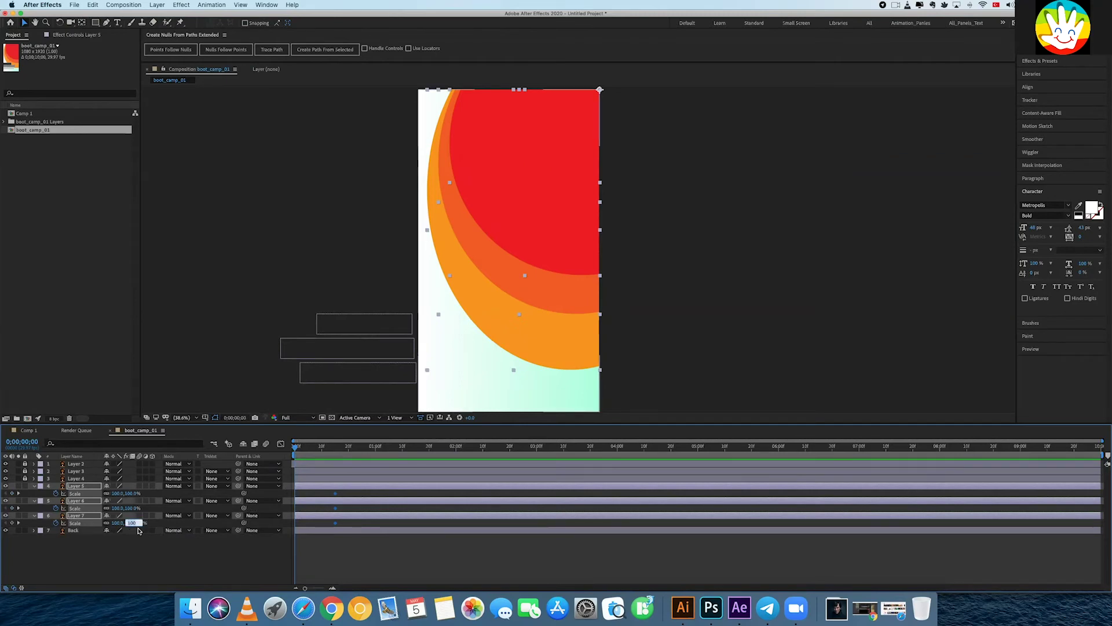
{"action": "key", "text": "Return"}
{"action": "key", "text": "space"}
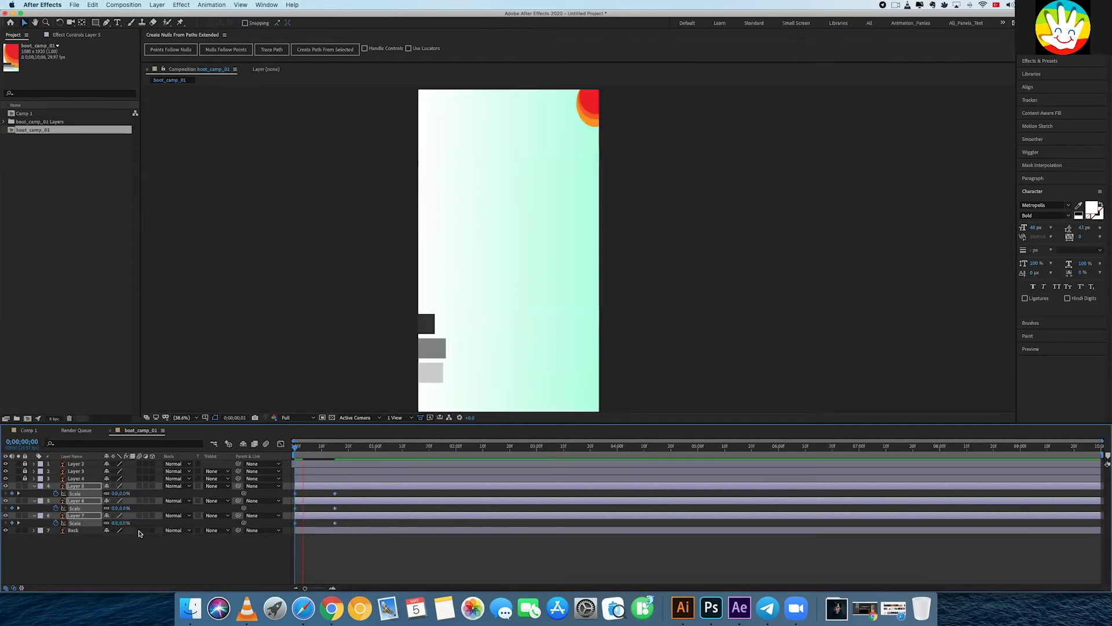
{"action": "key", "text": "space"}
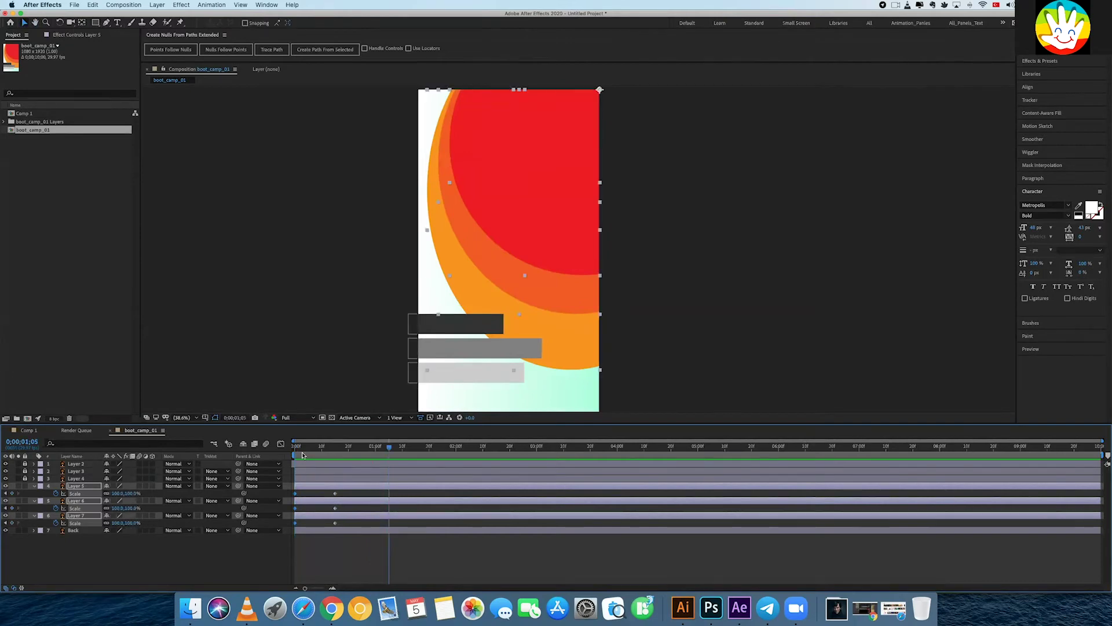
- Move the arcs' full-size keyframes earlier and enlarge the arcs to 118% at 0;00;00;20
{"action": "left_click", "coordinate": [294, 457]}
{"action": "key", "text": "space"}
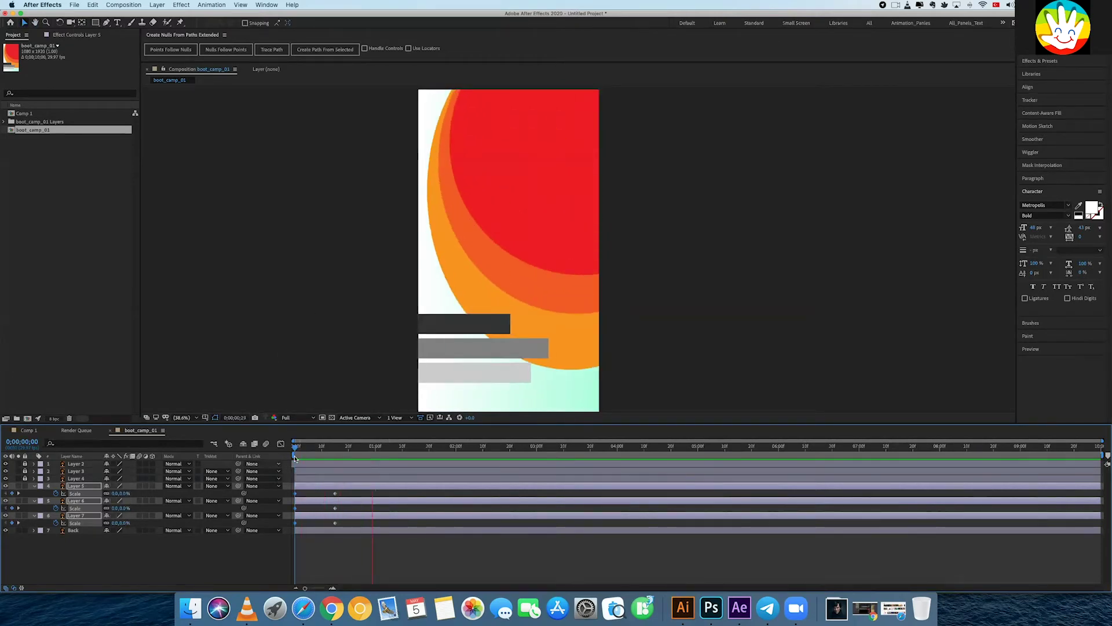
{"action": "key", "text": "space"}
{"action": "mouse_move", "coordinate": [317, 490]}
{"action": "left_mouse_down"}
{"action": "mouse_move", "coordinate": [342, 528]}
{"action": "mouse_move", "coordinate": [322, 522]}
{"action": "left_mouse_up"}
{"action": "left_click_drag", "start_coordinate": [319, 450], "coordinate": [391, 449]}
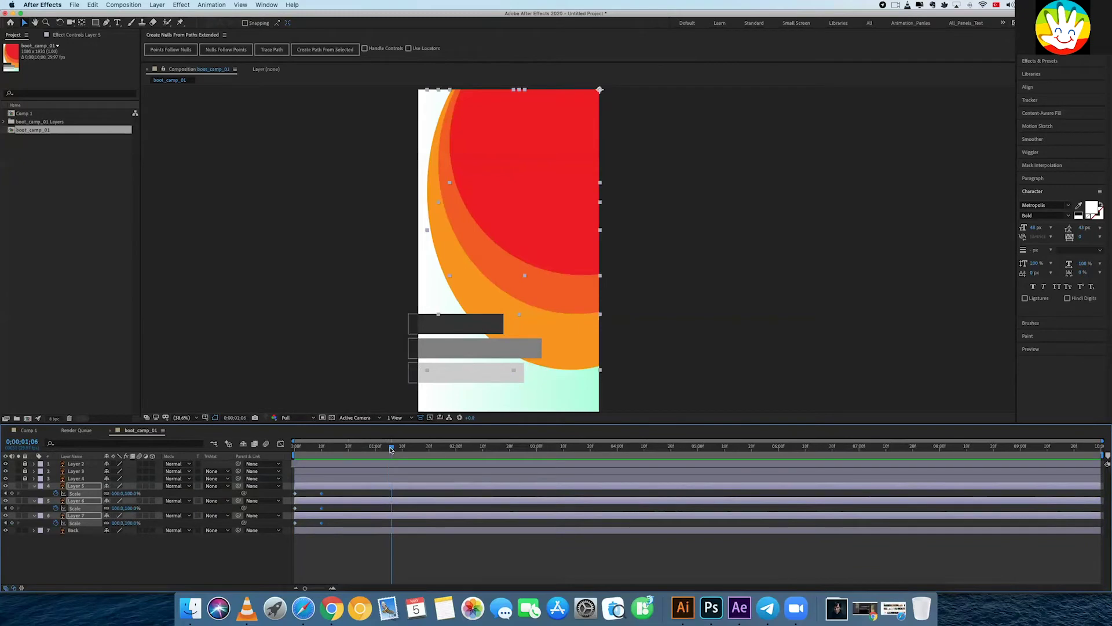
{"action": "left_click_drag", "start_coordinate": [134, 494], "coordinate": [142, 493]}
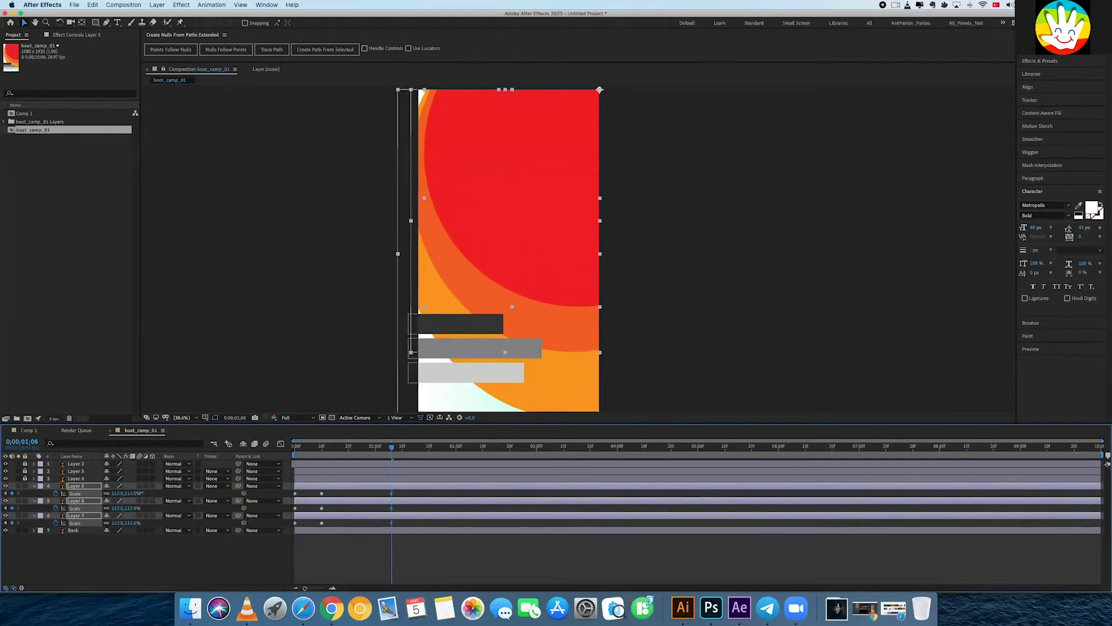
- Paste 100% Scale keyframes onto Layers 5, 6 and 7 and preview the growth
{"action": "left_click", "coordinate": [323, 494]}
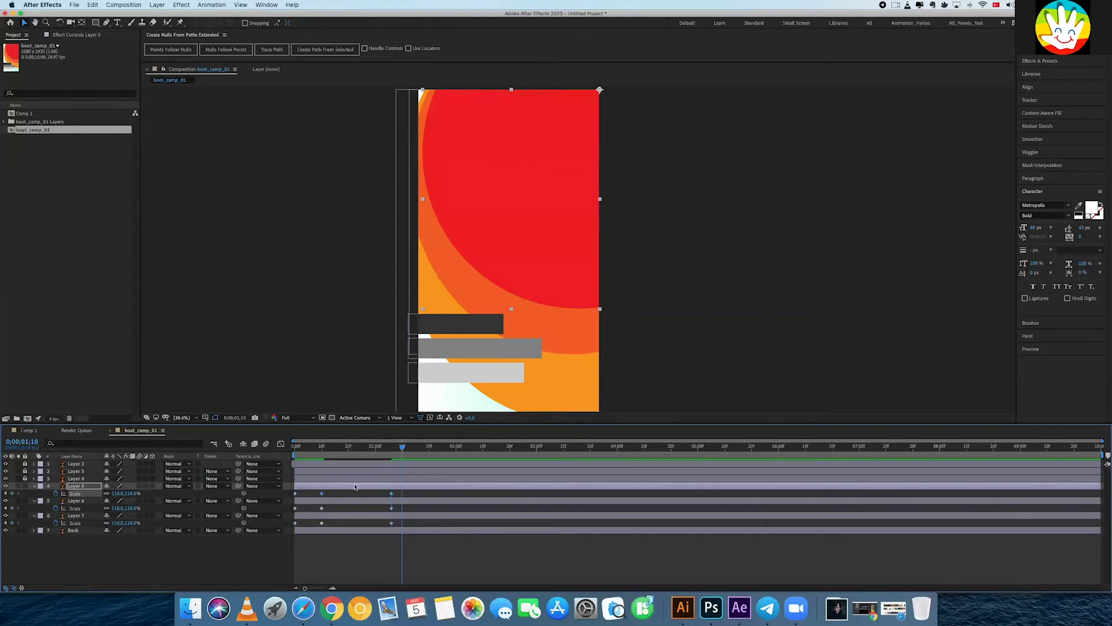
{"action": "key", "text": "super+v"}
{"action": "mouse_move", "coordinate": [323, 511]}
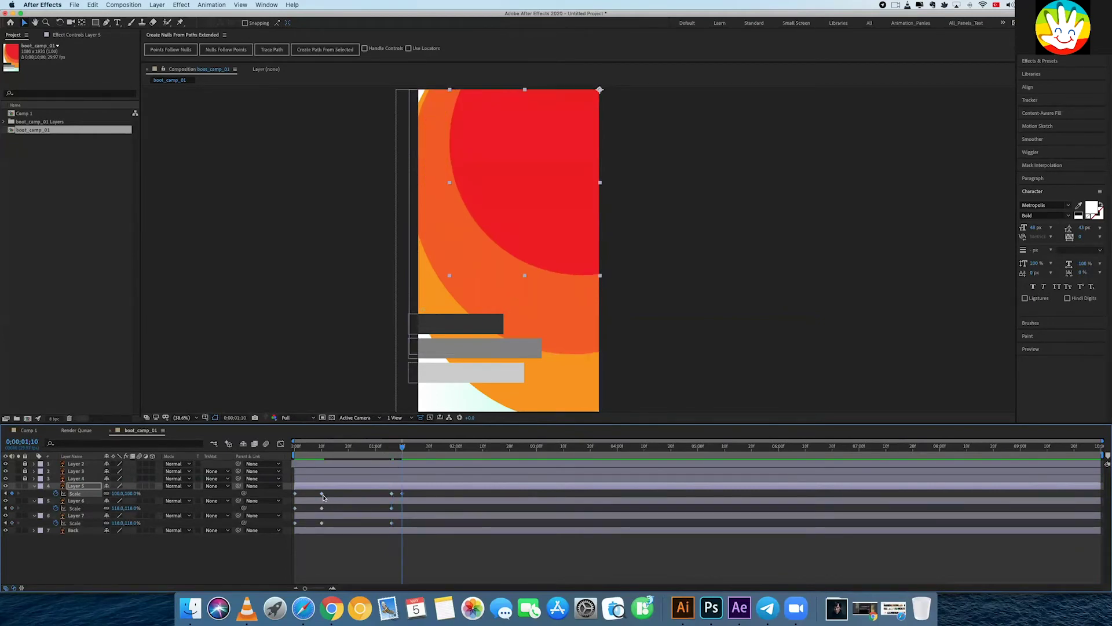
{"action": "left_click", "coordinate": [322, 509]}
{"action": "key", "text": "super+v"}
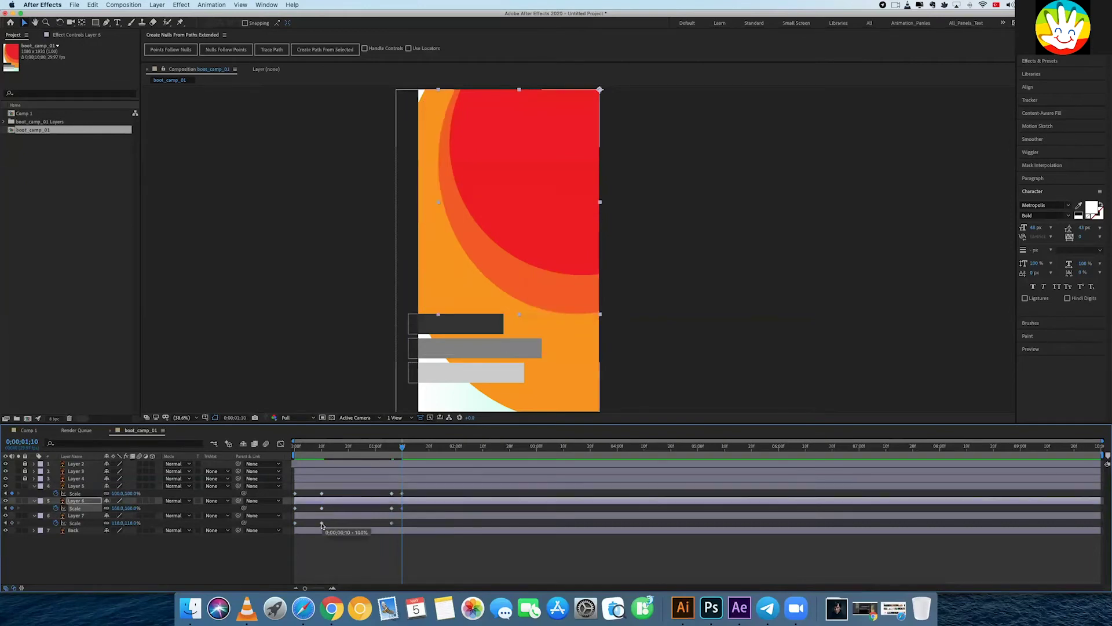
{"action": "left_click", "coordinate": [322, 525]}
{"action": "key", "text": "super+v"}
{"action": "key", "text": "space"}
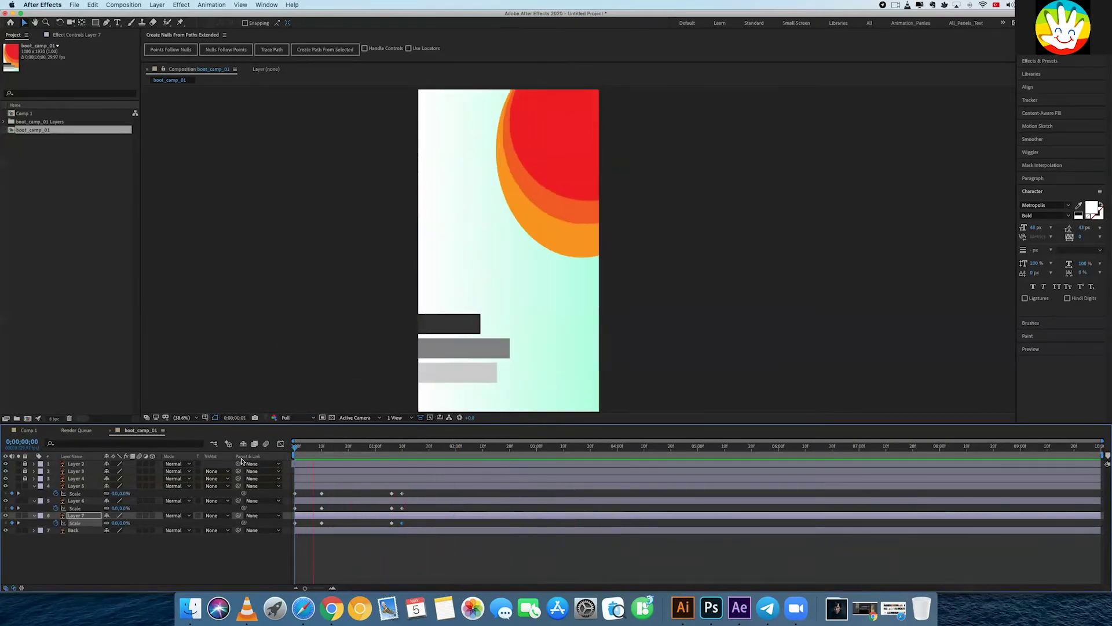
- Stop the preview, collapse the Scale rows of Layers 5–7, and scrub to 0;00;00;18
{"action": "key", "text": "space"}
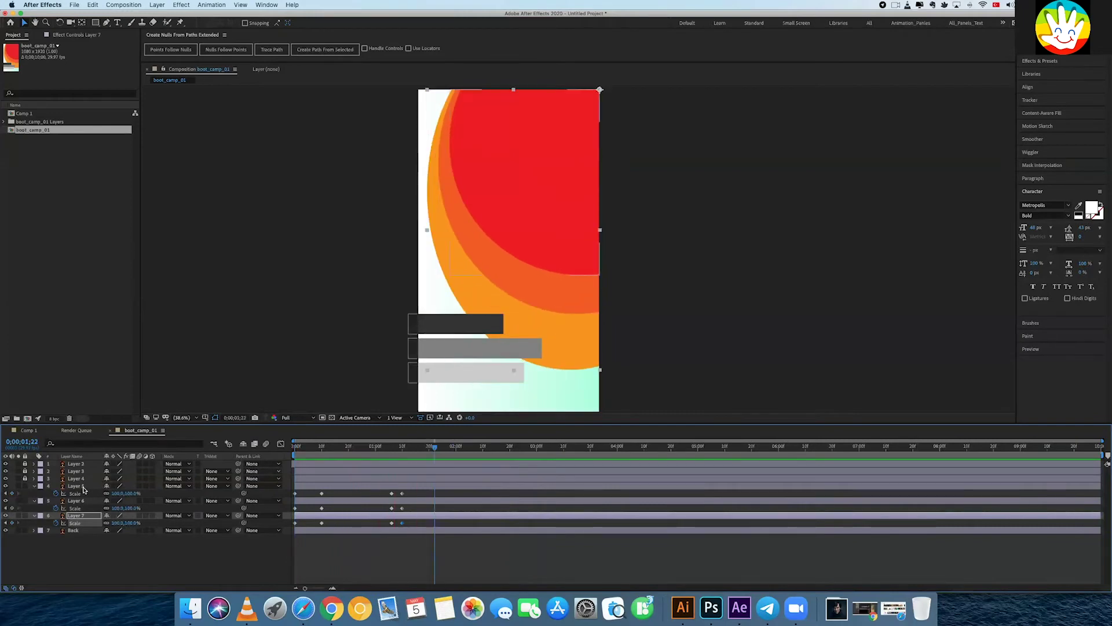
{"action": "left_click", "coordinate": [33, 486]}
{"action": "left_click", "coordinate": [34, 493]}
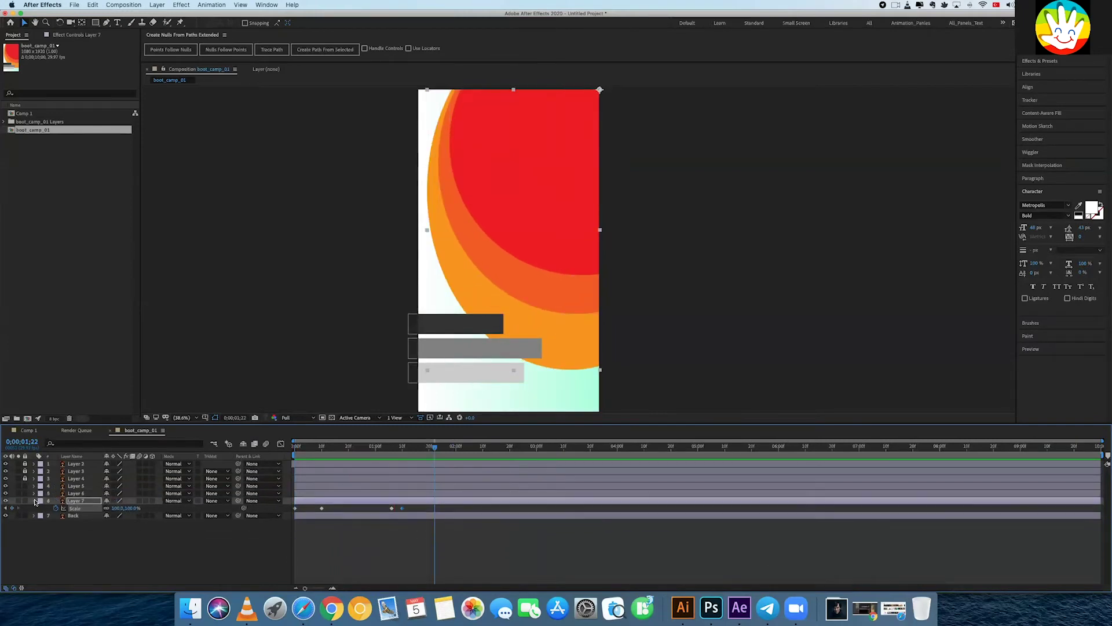
{"action": "left_click", "coordinate": [34, 500]}
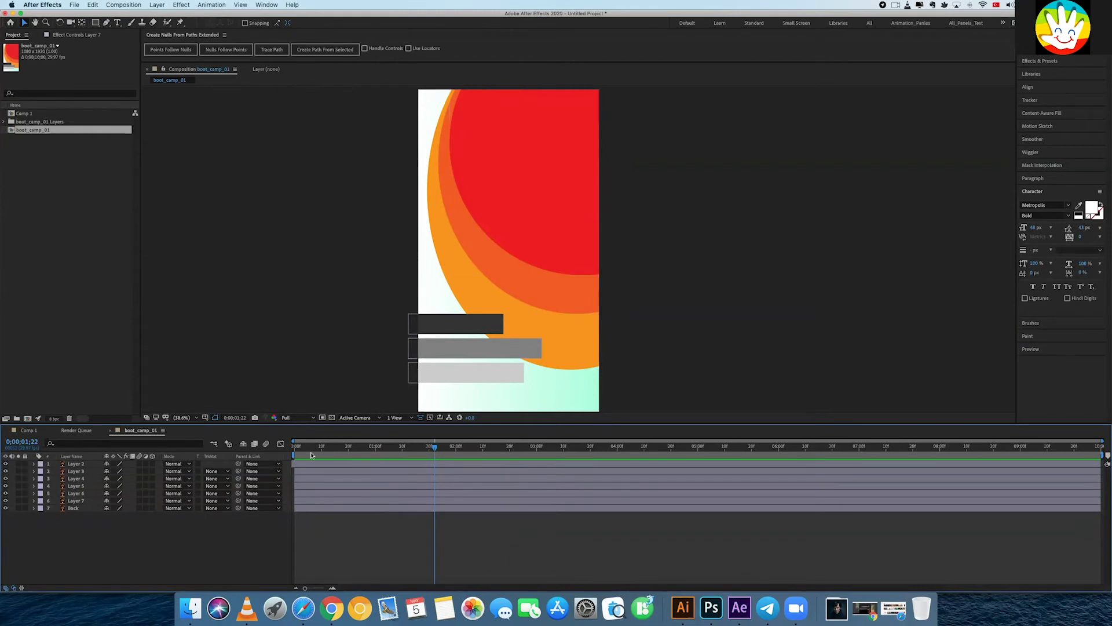
{"action": "left_click_drag", "start_coordinate": [334, 451], "coordinate": [343, 453]}
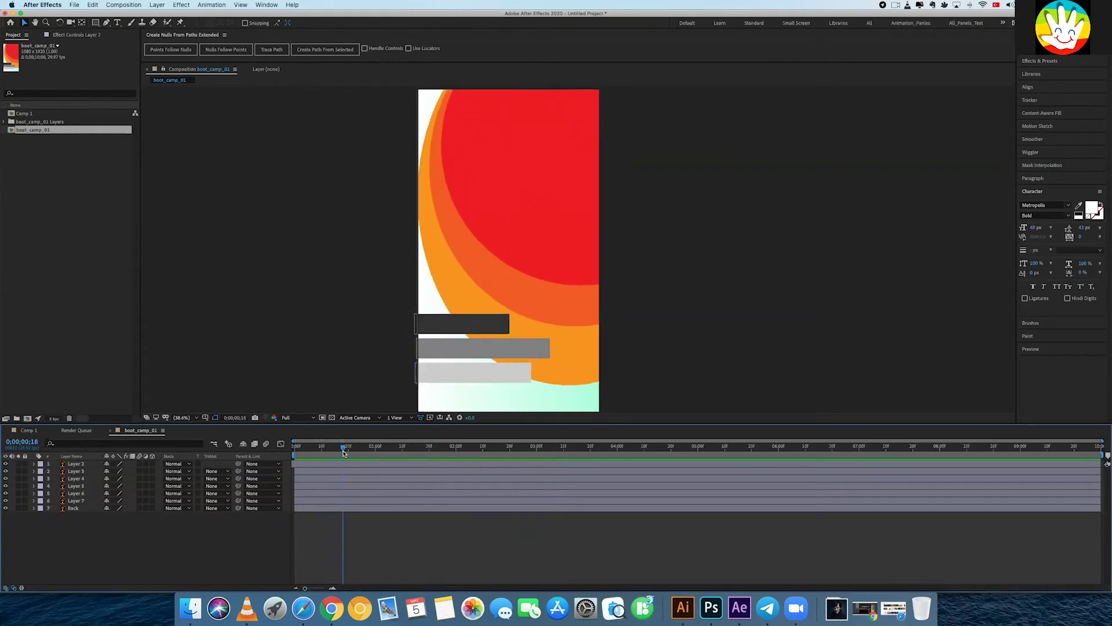
{"action": "left_click", "coordinate": [76, 485]}
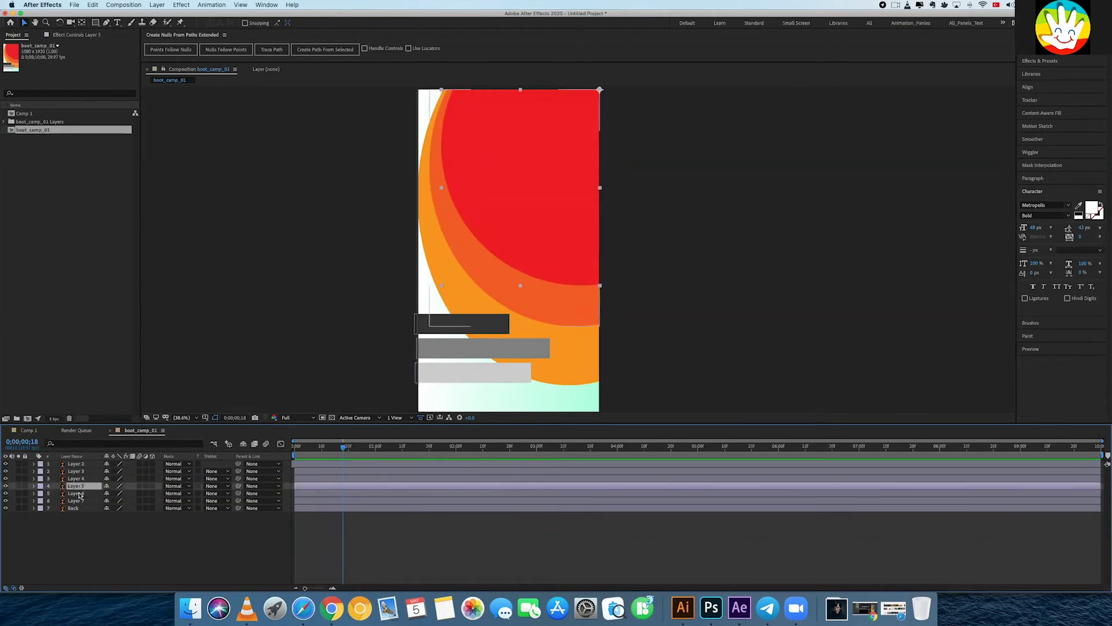
- Select arc Layers 5–7 and reveal their Scale keyframes
{"action": "left_click", "coordinate": [81, 494], "text": "shift"}
{"action": "left_click", "coordinate": [98, 501], "text": "shift"}
{"action": "left_click", "coordinate": [376, 521]}
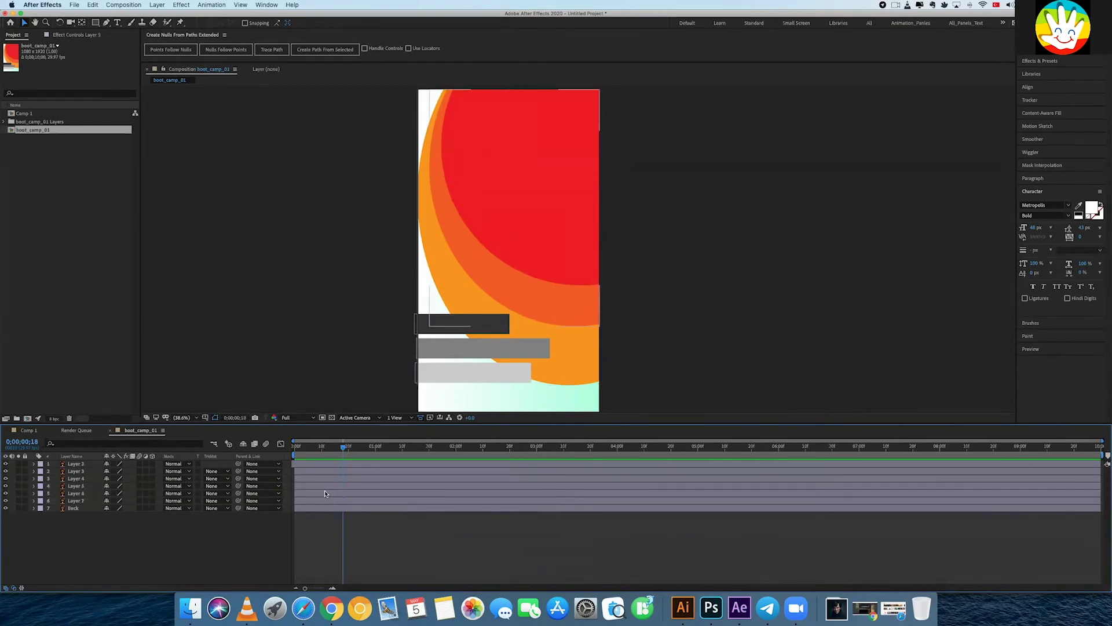
{"action": "key", "text": "s"}
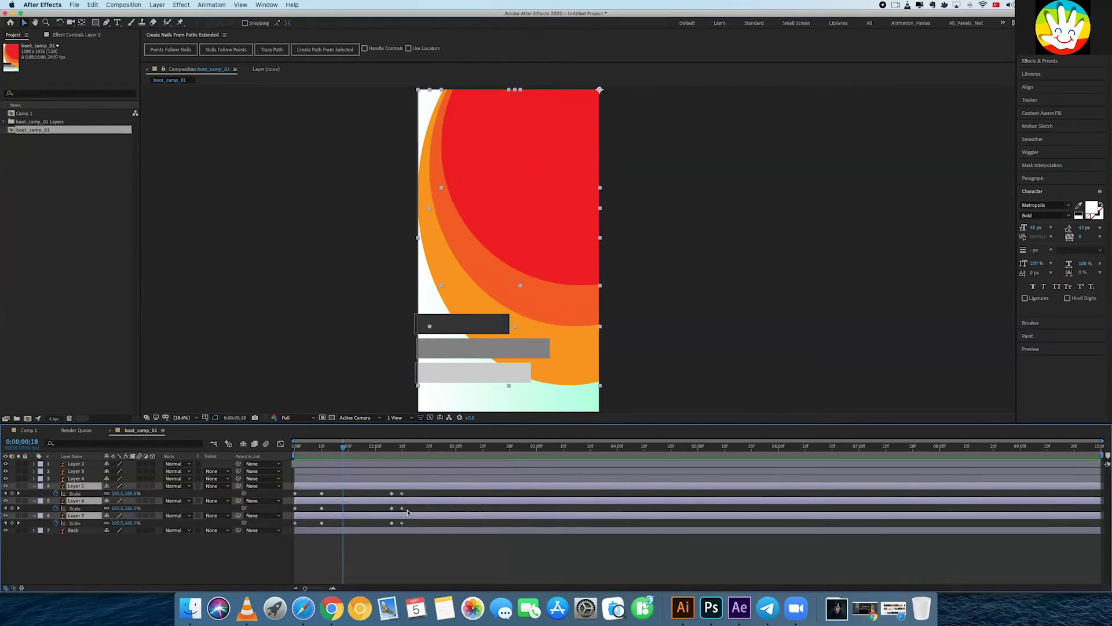
{"action": "left_click_drag", "start_coordinate": [408, 510], "coordinate": [318, 512]}
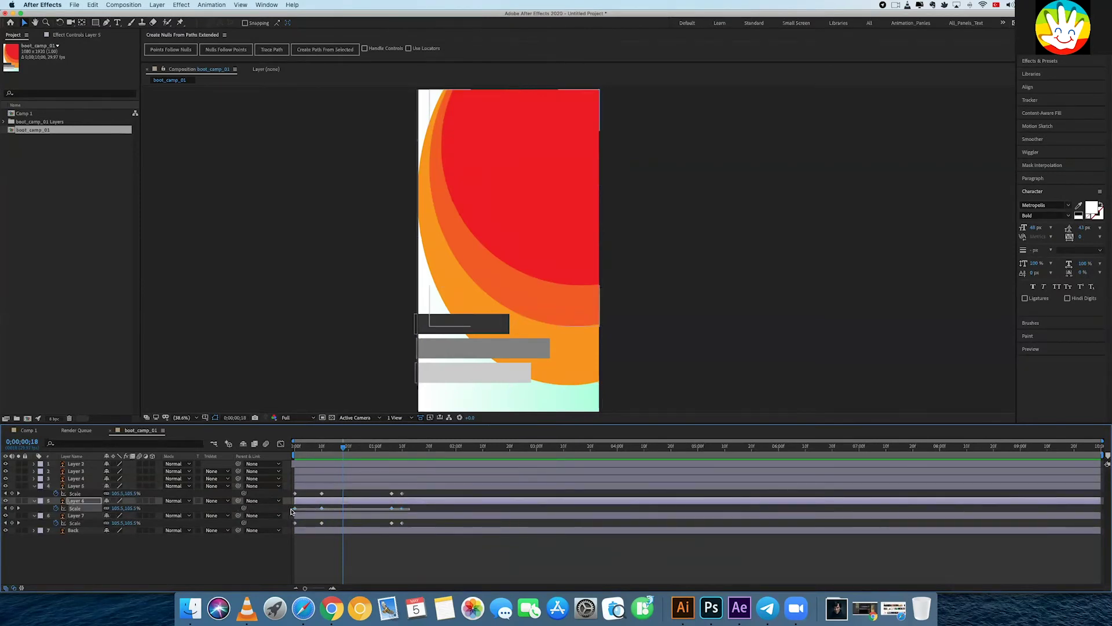
{"action": "left_click_drag", "start_coordinate": [292, 511], "coordinate": [293, 511]}
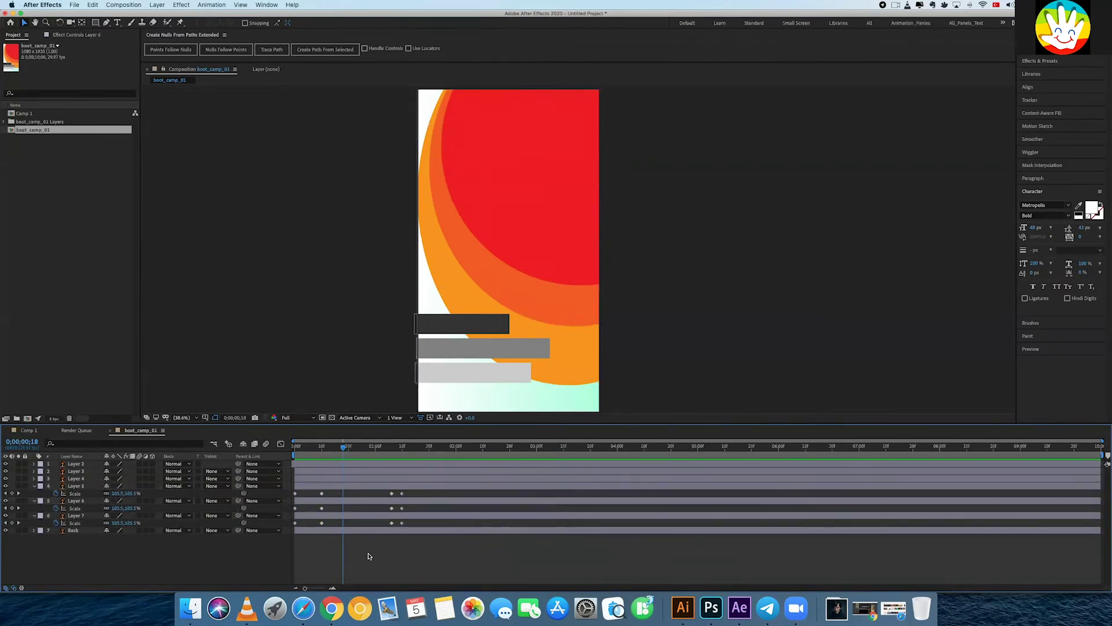
- Shift Layers 6 and 7 later in time, with Layer 7 offset furthest
{"action": "left_click", "coordinate": [351, 508]}
{"action": "left_click", "coordinate": [350, 519], "text": "shift"}
{"action": "left_click_drag", "start_coordinate": [351, 519], "coordinate": [371, 519]}
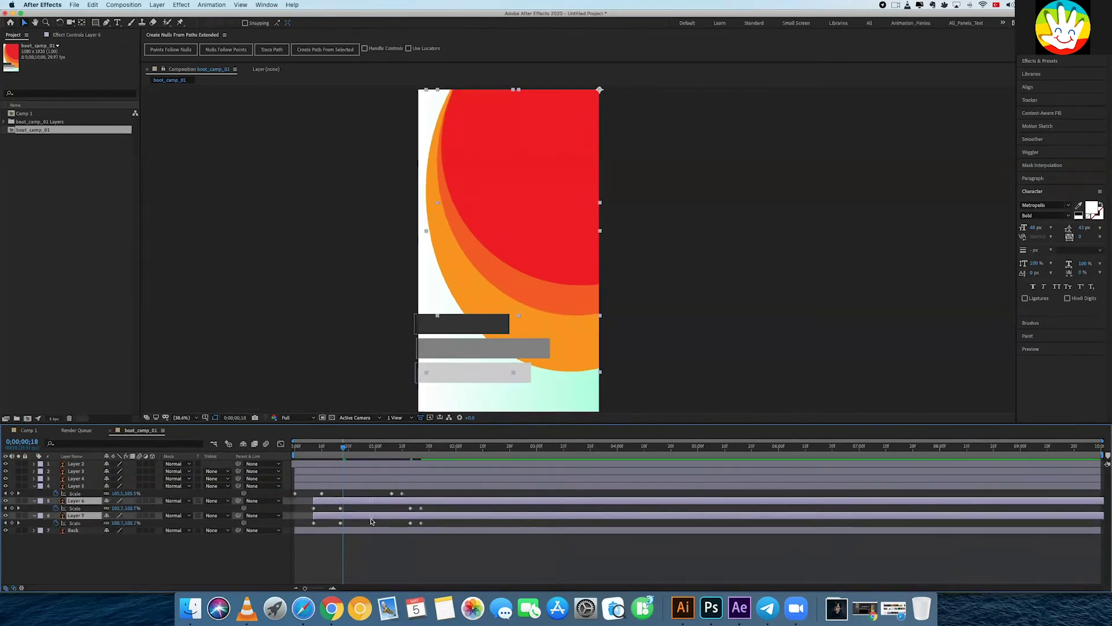
{"action": "left_click", "coordinate": [371, 522]}
{"action": "left_click_drag", "start_coordinate": [371, 517], "coordinate": [394, 519]}
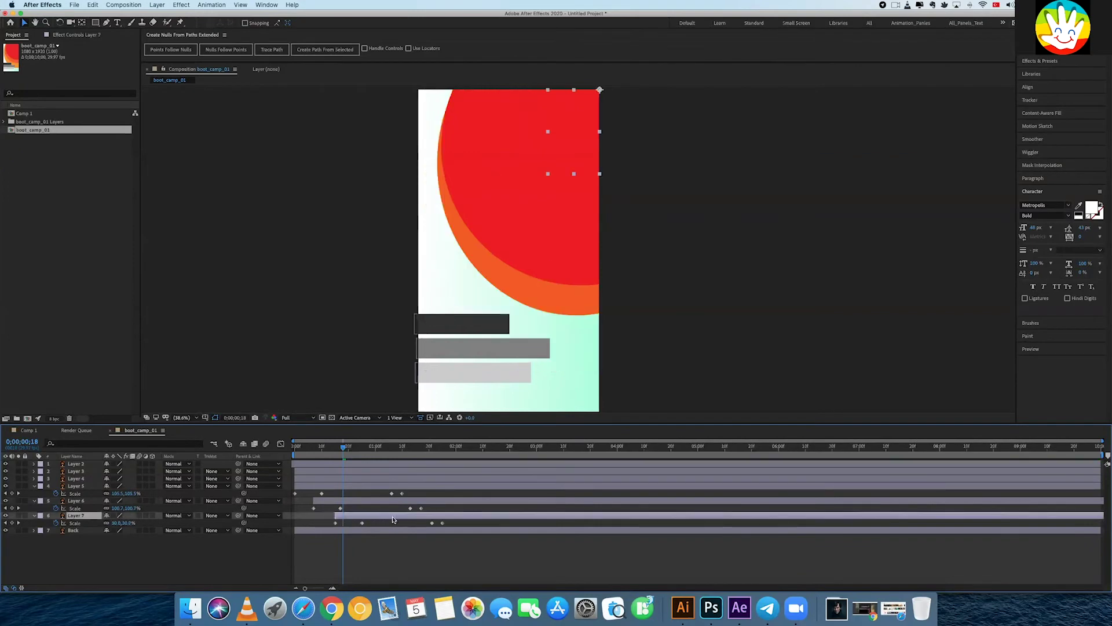
- Preview the staggered arc growth from the start of the composition
{"action": "key", "text": "Home"}
{"action": "left_click", "coordinate": [376, 569]}
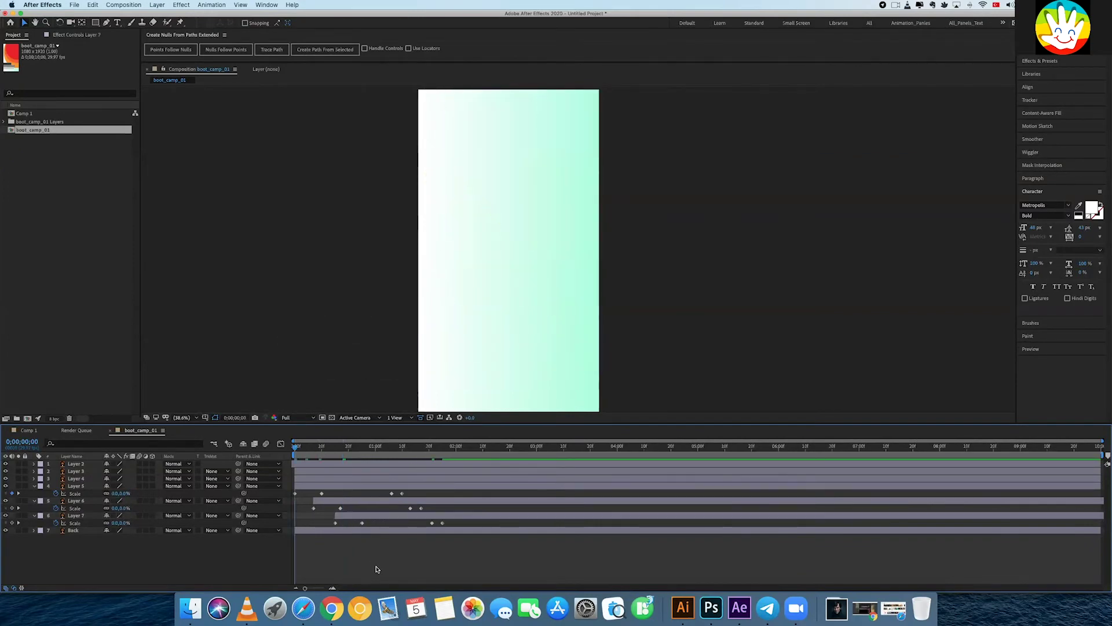
{"action": "key", "text": "space"}
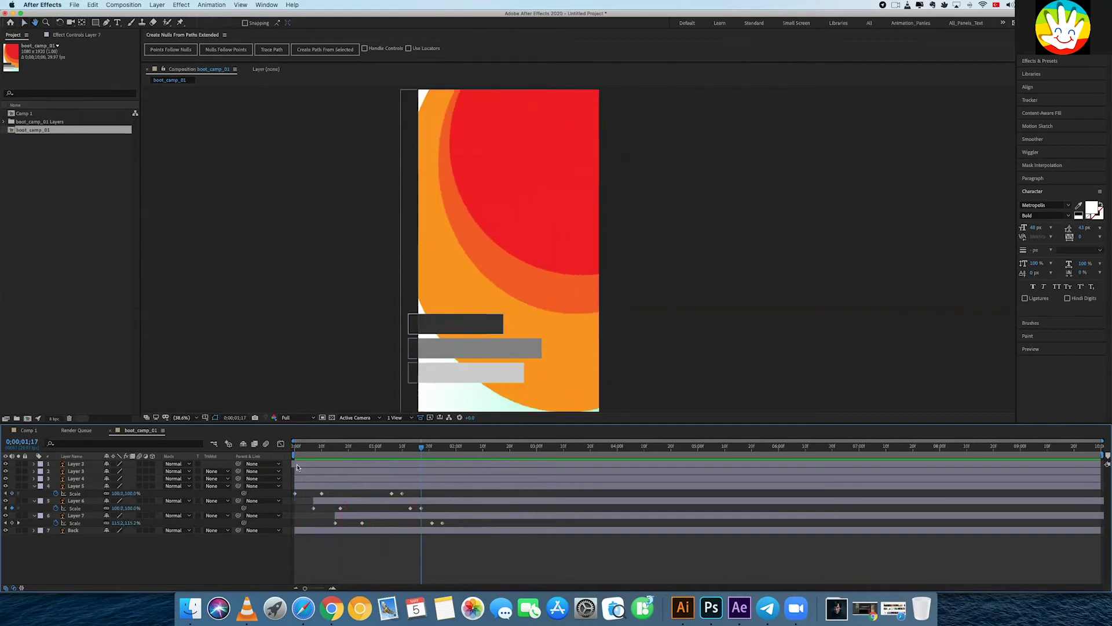
- Reset Layers 6 and 7 to 0, then delay Layer 6 and Layer 5 so Layer 7 grows first
{"action": "key", "text": "space"}
{"action": "mouse_move", "coordinate": [376, 515]}
{"action": "left_mouse_down"}
{"action": "mouse_move", "coordinate": [337, 515]}
{"action": "mouse_move", "coordinate": [336, 497]}
{"action": "mouse_move", "coordinate": [392, 487]}
{"action": "left_mouse_up"}
{"action": "left_click", "coordinate": [337, 497]}
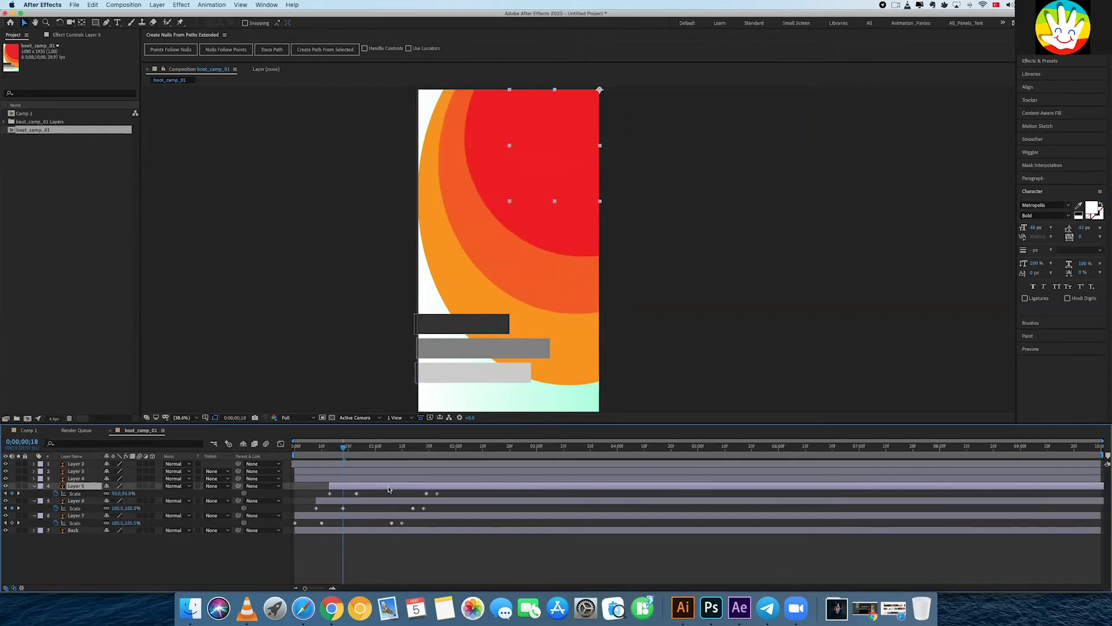
{"action": "key", "text": "Home"}
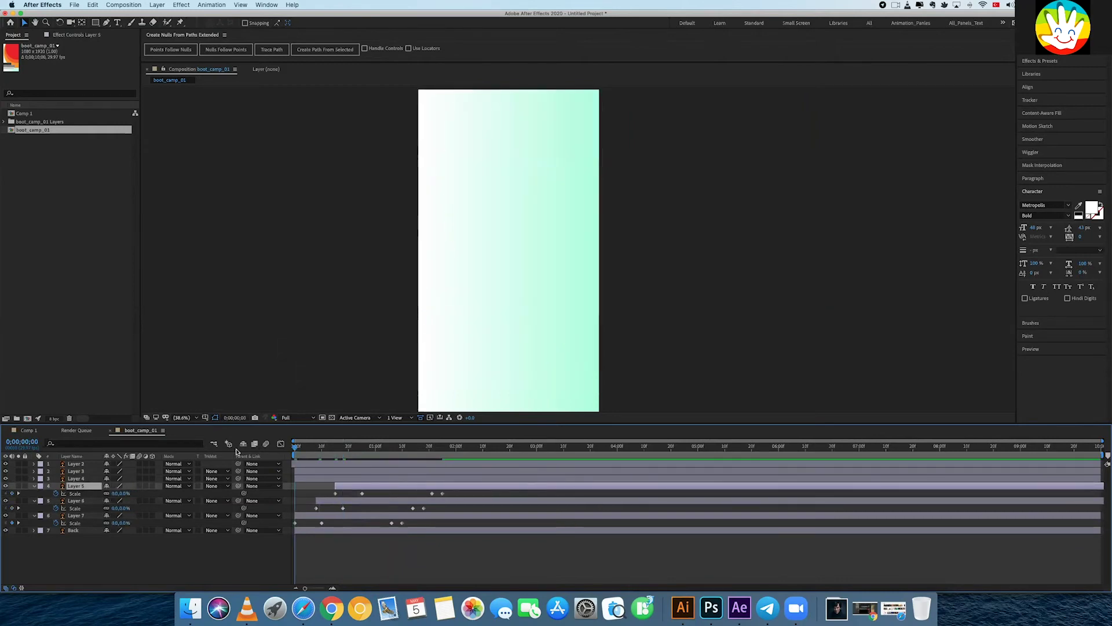
- Preview the reordered arc animation from frame 0, then select the grey bar layers
{"action": "key", "text": "space"}
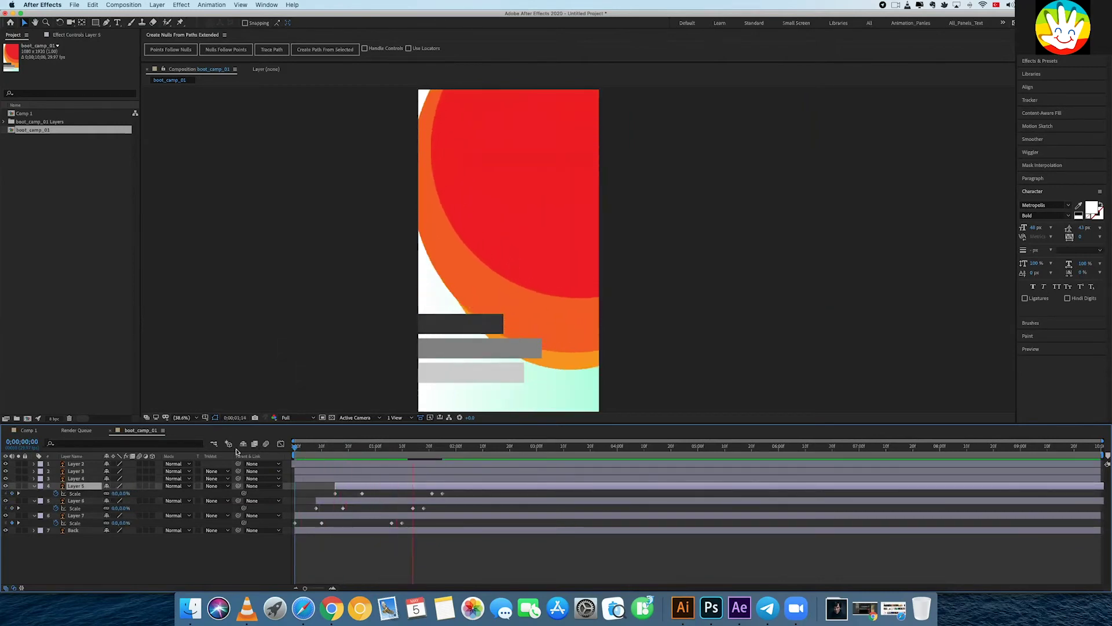
{"action": "key", "text": "space"}
{"action": "key", "text": "Home"}
{"action": "key", "text": "space"}
{"action": "key", "text": "space"}
{"action": "left_click", "coordinate": [318, 479]}
{"action": "key", "text": "ctrl+Up"}
{"action": "key", "text": "ctrl+Up"}
{"action": "key", "text": "ctrl+Down"}
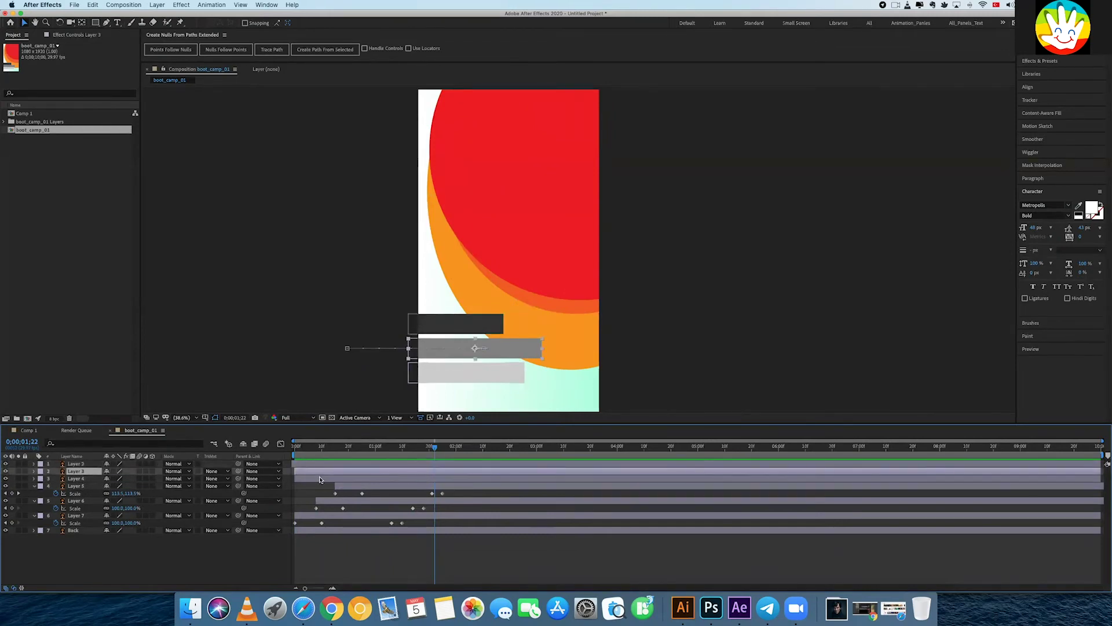
- Make bar Layers 2–4 start at the current time indicator around 0;00;01;22
{"action": "left_click", "coordinate": [318, 464]}
{"action": "left_click", "coordinate": [318, 478], "text": "shift"}
{"action": "mouse_move", "coordinate": [320, 479]}
{"action": "left_mouse_down"}
{"action": "mouse_move", "coordinate": [445, 481]}
{"action": "mouse_move", "coordinate": [321, 480]}
{"action": "left_mouse_up"}
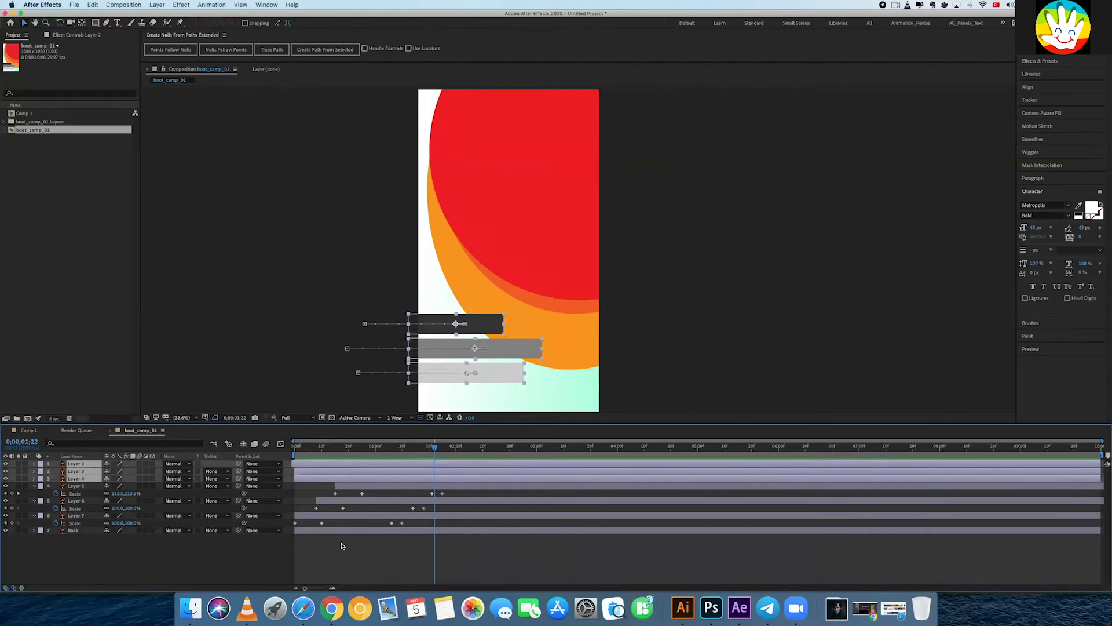
{"action": "key", "text": "F2"}
{"action": "left_click", "coordinate": [313, 465]}
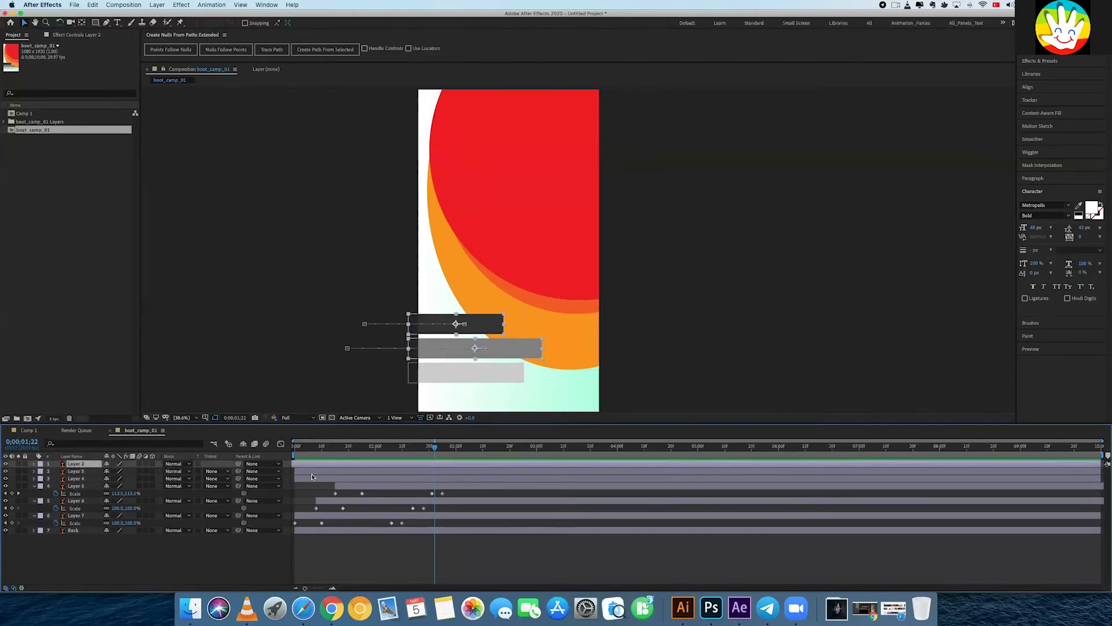
{"action": "left_click", "coordinate": [312, 476], "text": "shift"}
{"action": "key", "text": "["}
{"action": "key", "text": "F2"}
- Offset Layer 2 later so the bars enter one after another, then preview
{"action": "left_click_drag", "start_coordinate": [334, 467], "coordinate": [440, 470]}
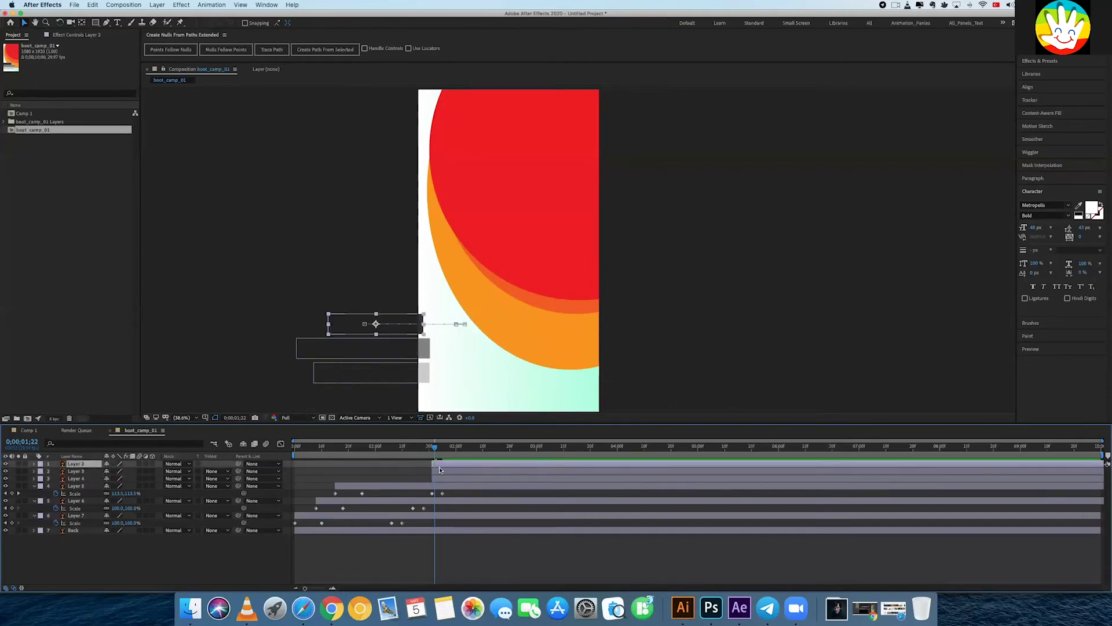
{"action": "mouse_move", "coordinate": [342, 453]}
{"action": "left_mouse_down"}
{"action": "mouse_move", "coordinate": [448, 453]}
{"action": "mouse_move", "coordinate": [469, 473]}
{"action": "mouse_move", "coordinate": [459, 474]}
{"action": "mouse_move", "coordinate": [483, 481]}
{"action": "left_mouse_up"}
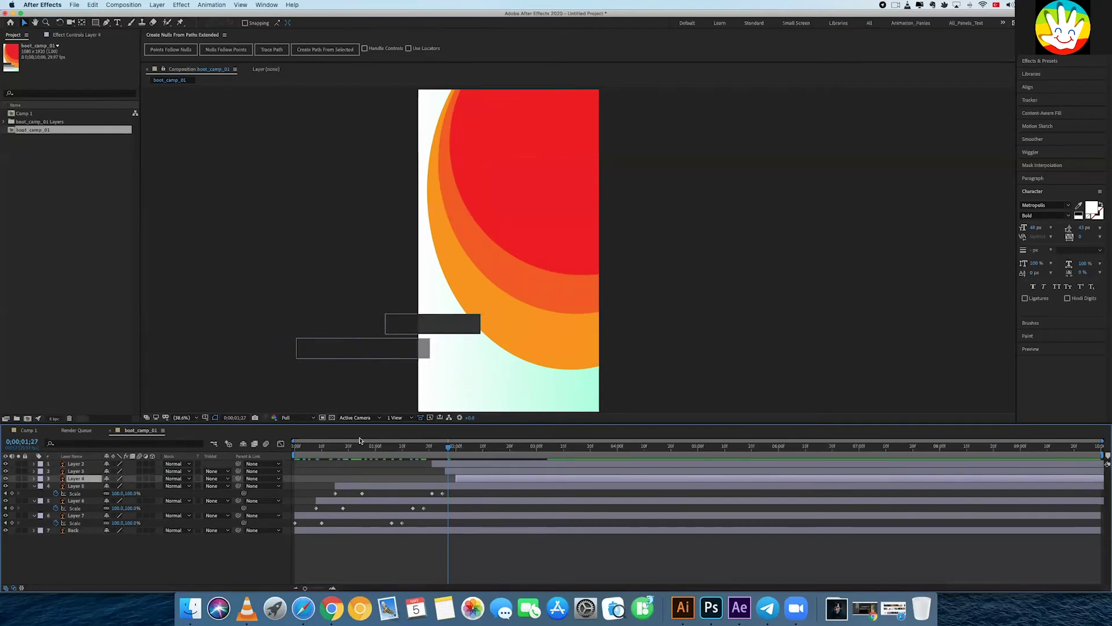
{"action": "key", "text": "Home"}
{"action": "key", "text": "space"}
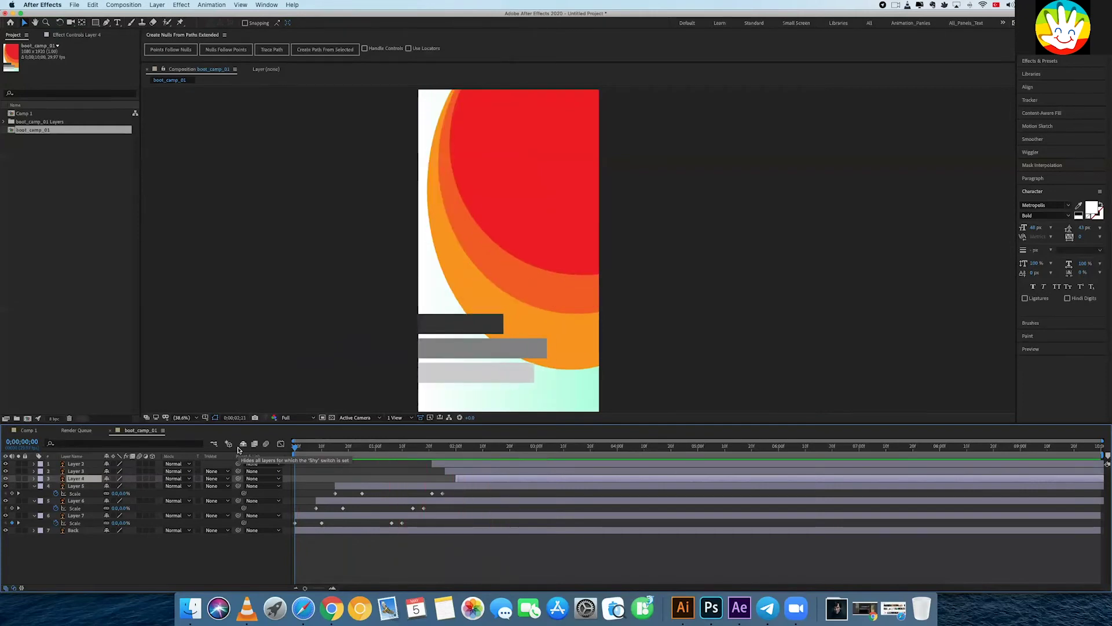
- Replay the animation from frame 0 to check its opening
{"action": "key", "text": "space"}
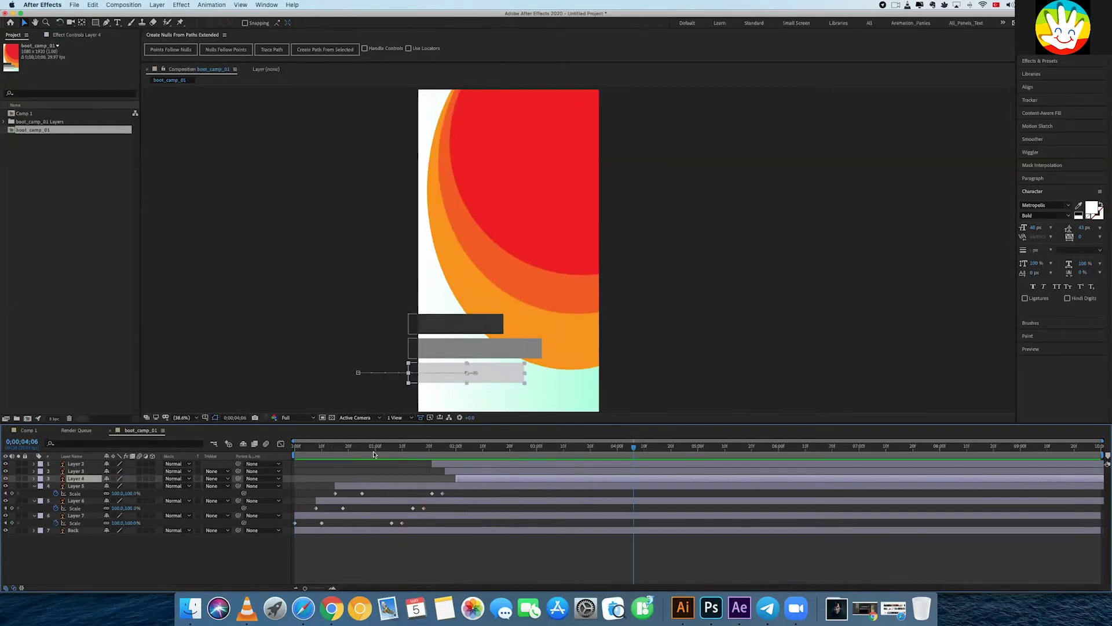
{"action": "key", "text": "Home"}
{"action": "key", "text": "space"}
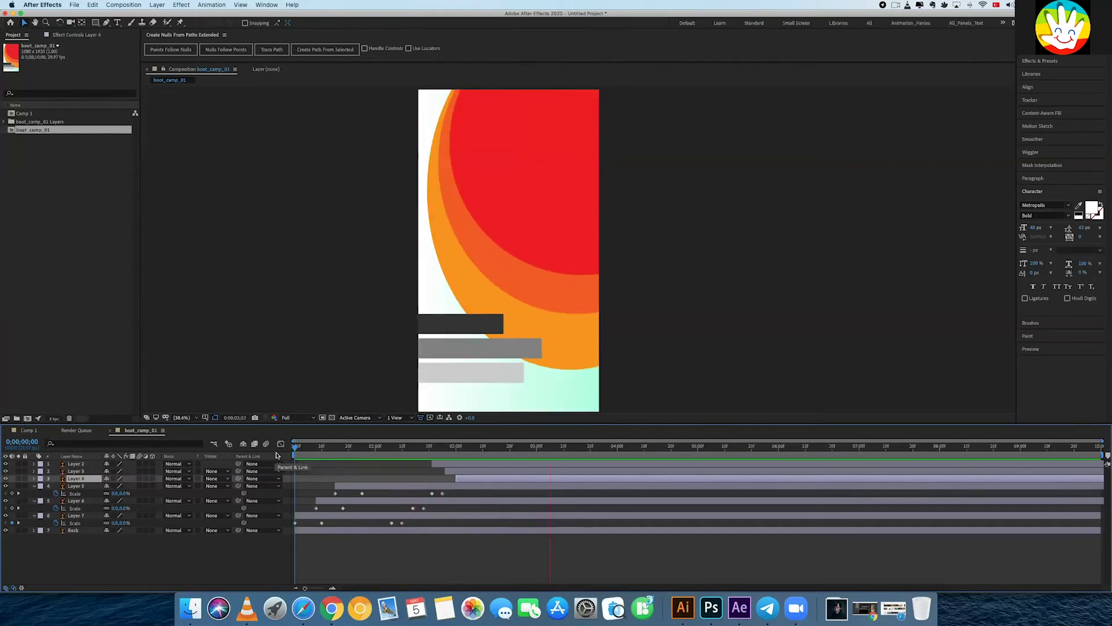
{"action": "key", "text": "space"}
{"action": "key", "text": "Home"}
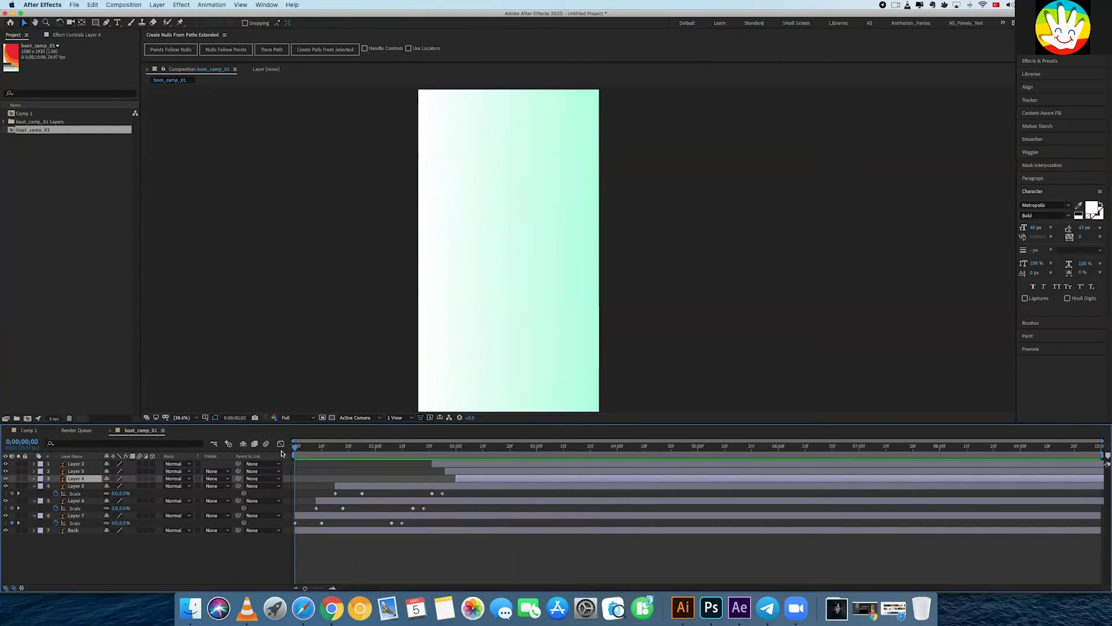
- Slide Layers 2–7 together so all arcs and bars start after frame 10
{"action": "left_click", "coordinate": [320, 456]}
{"action": "left_click", "coordinate": [393, 516]}
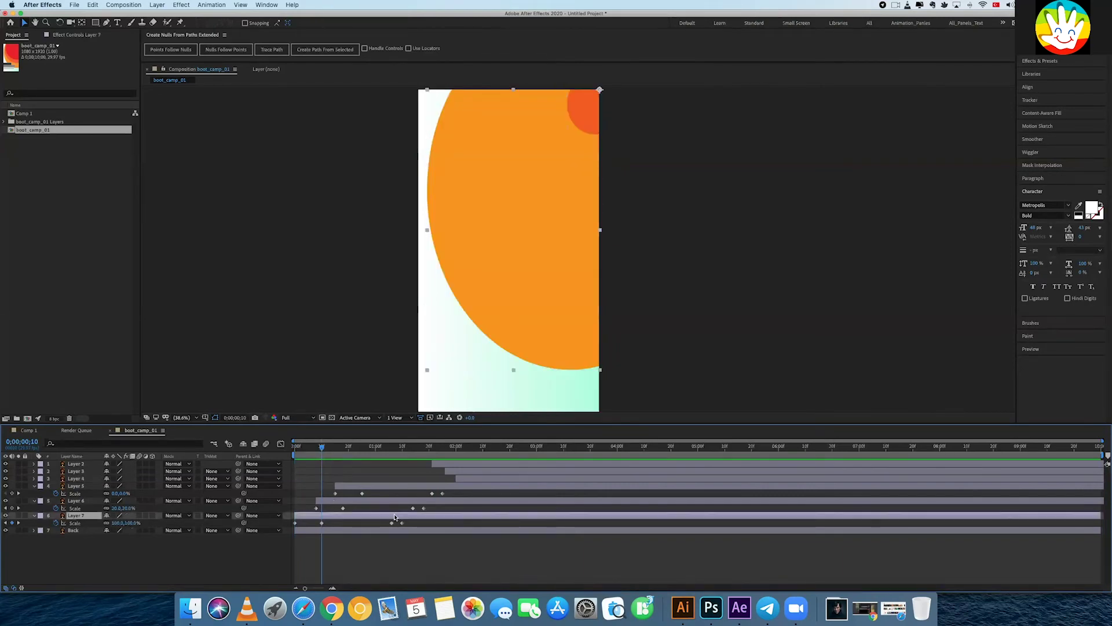
{"action": "mouse_move", "coordinate": [461, 467]}
{"action": "left_mouse_down"}
{"action": "mouse_move", "coordinate": [387, 511]}
{"action": "mouse_move", "coordinate": [405, 520]}
{"action": "left_mouse_up"}
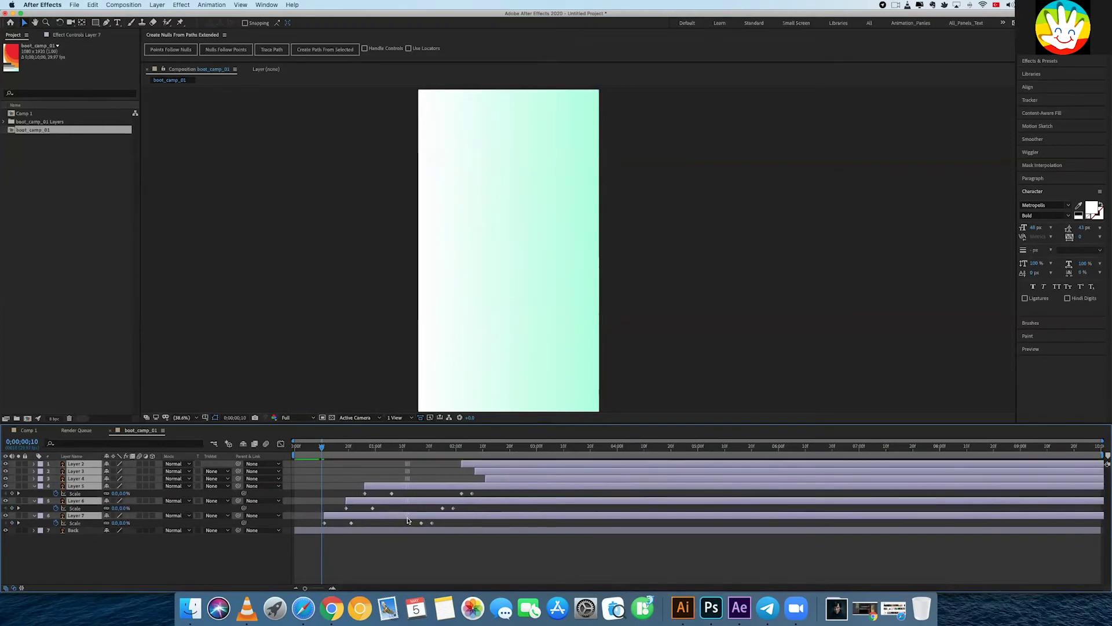
{"action": "left_click_drag", "start_coordinate": [404, 520], "coordinate": [435, 519]}
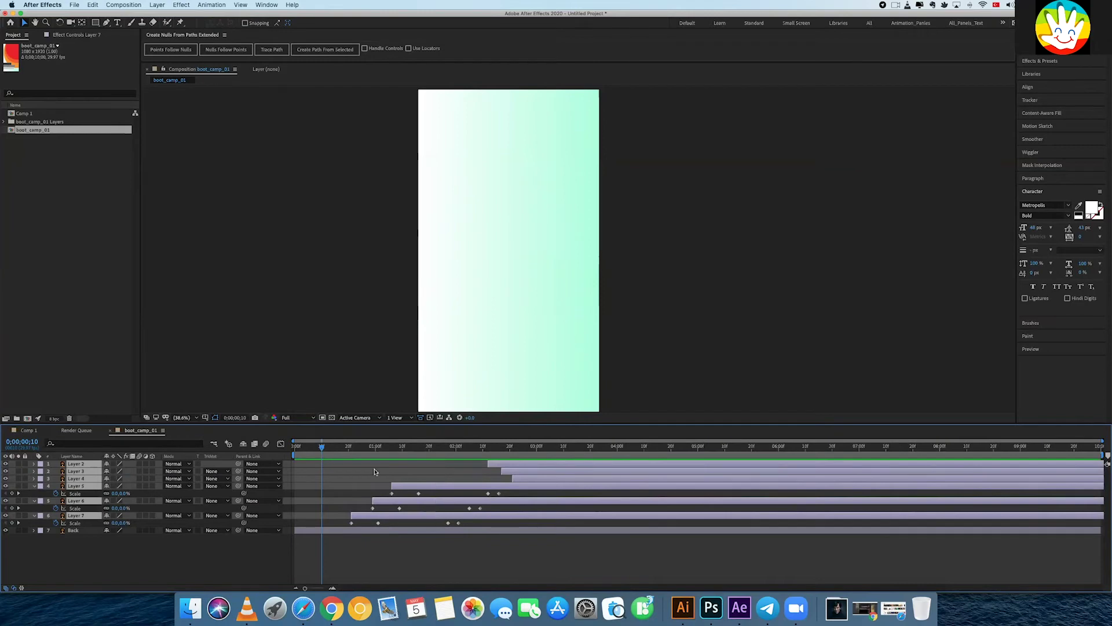
{"action": "left_click", "coordinate": [324, 455]}
{"action": "left_click", "coordinate": [330, 530]}
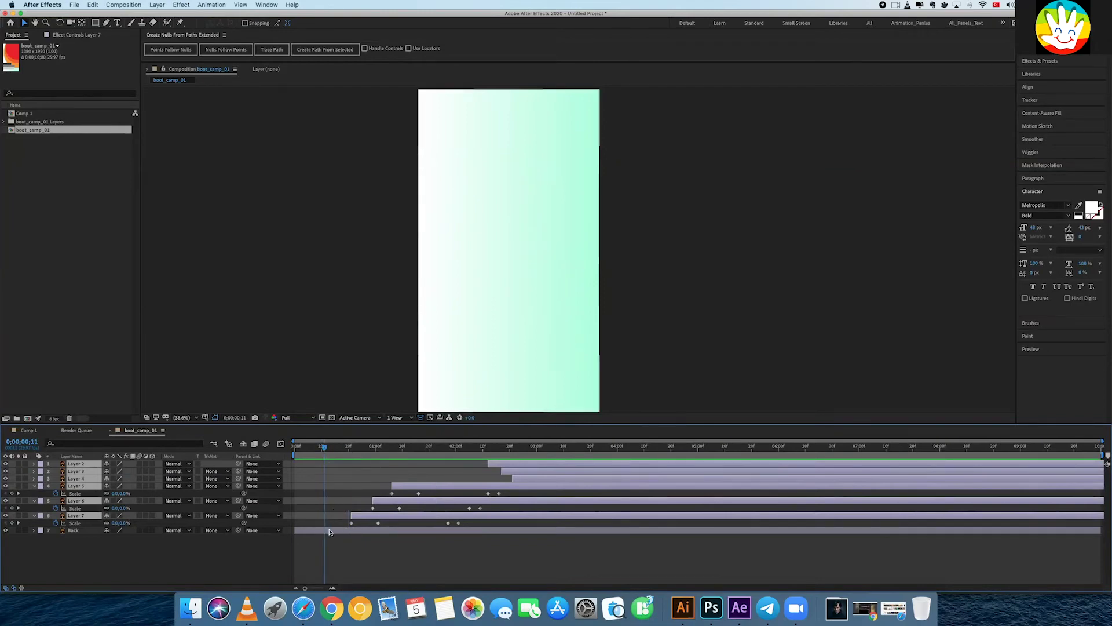
- Keyframe the Back layer's Opacity and enter 0 at frame 0
{"action": "key", "text": "t"}
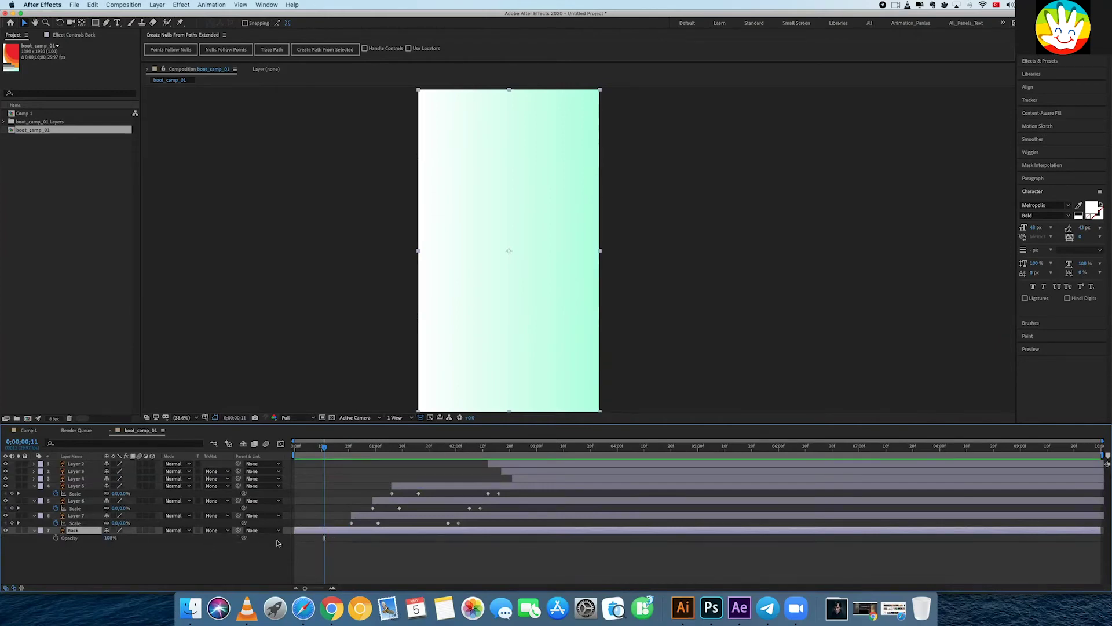
{"action": "left_click", "coordinate": [56, 539]}
{"action": "left_click_drag", "start_coordinate": [323, 451], "coordinate": [294, 451]}
{"action": "left_click", "coordinate": [109, 538]}
{"action": "type", "text": "0"}
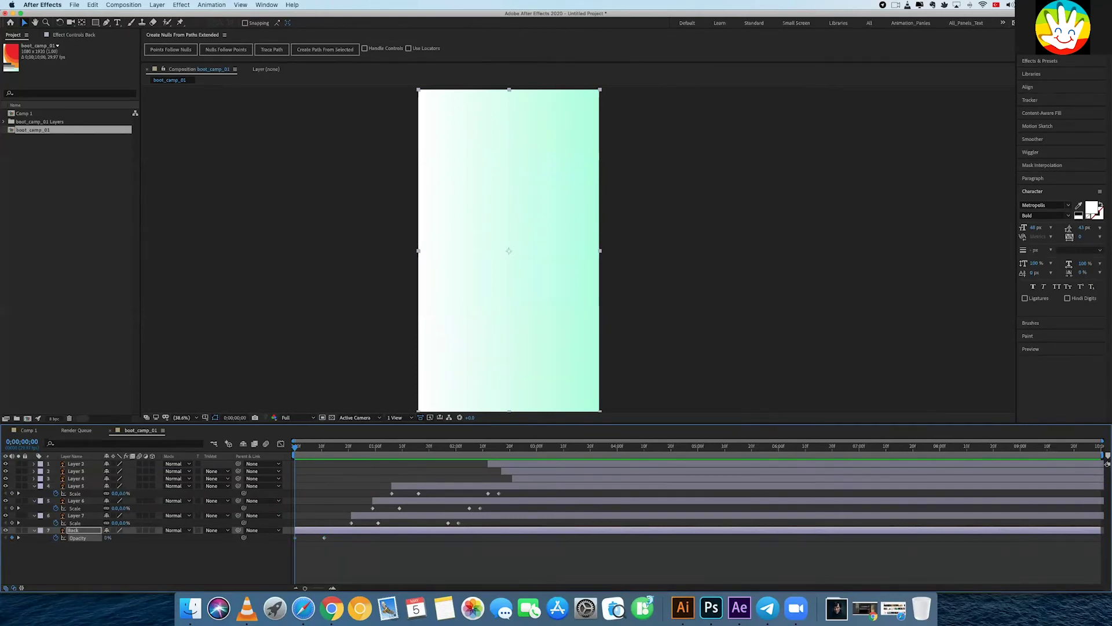
- Confirm 0% Back opacity at the start and preview the background fade-in
{"action": "key", "text": "Return"}
{"action": "key", "text": "space"}
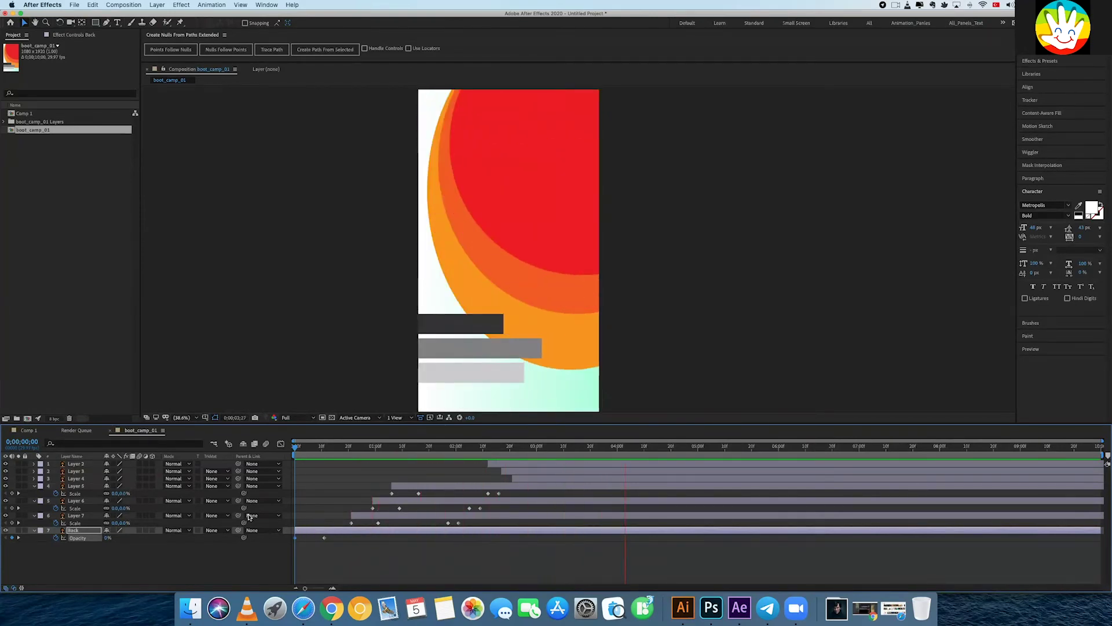
{"action": "key", "text": "space"}
{"action": "key", "text": "space"}
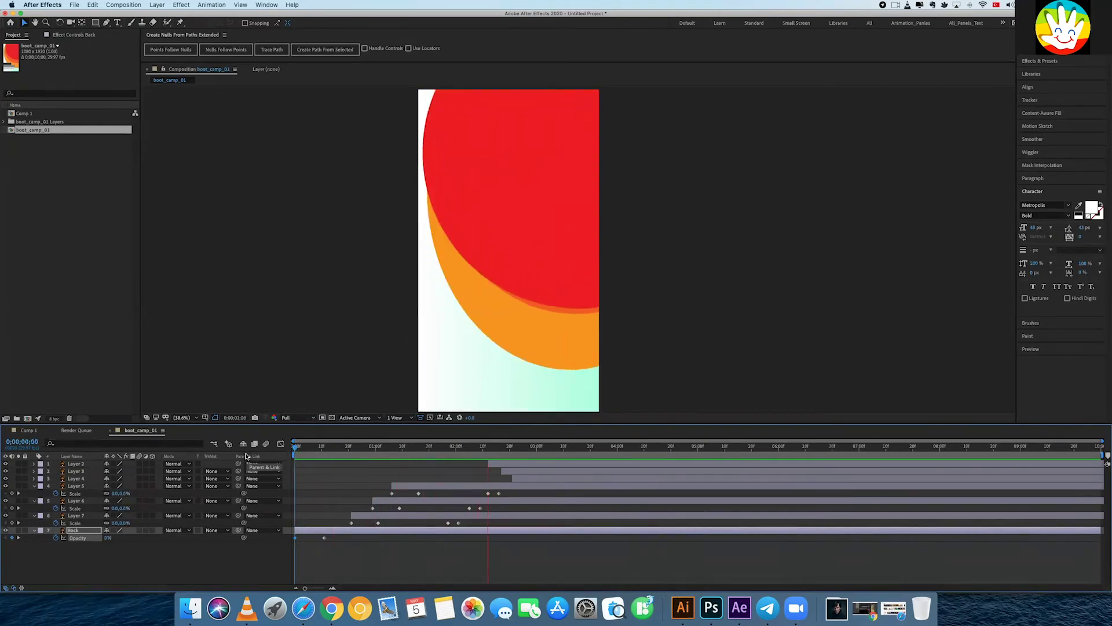
{"action": "key", "text": "space"}
{"action": "left_click", "coordinate": [840, 606]}
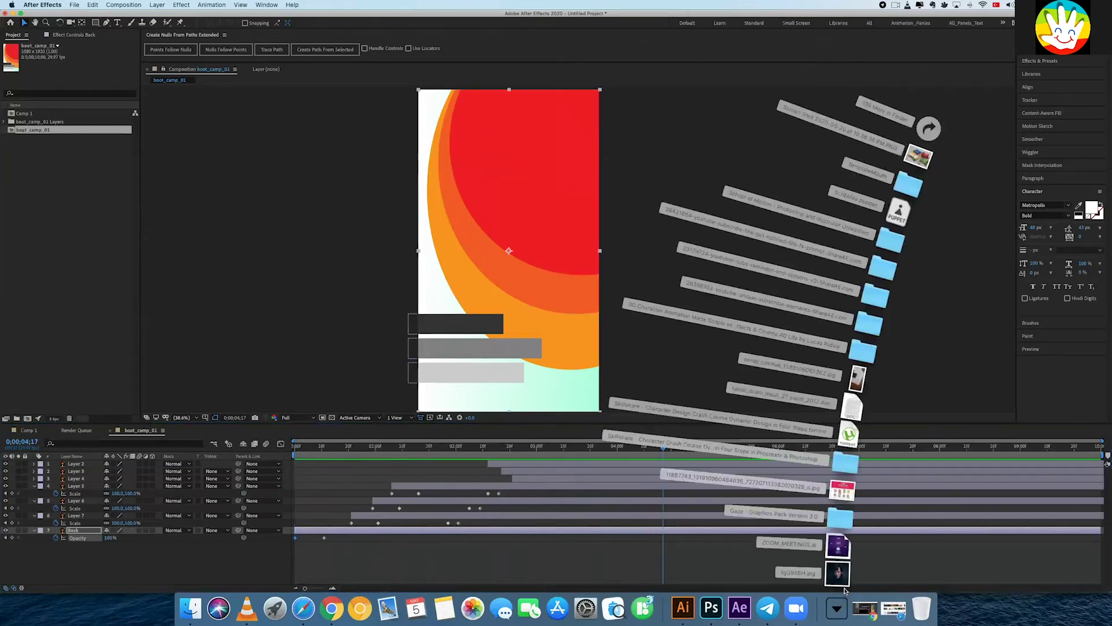
- Import fgG986H.jpg, place it below the arc layer, and set its track matte to Alpha Matte
{"action": "left_click_drag", "start_coordinate": [837, 571], "coordinate": [48, 232]}
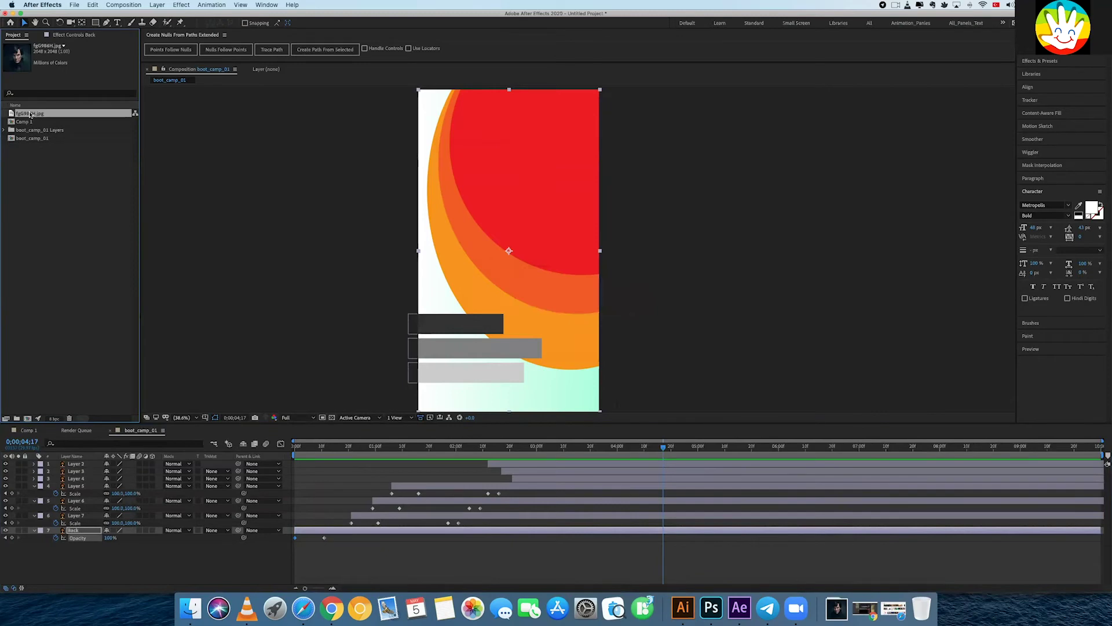
{"action": "left_click_drag", "start_coordinate": [31, 114], "coordinate": [80, 497]}
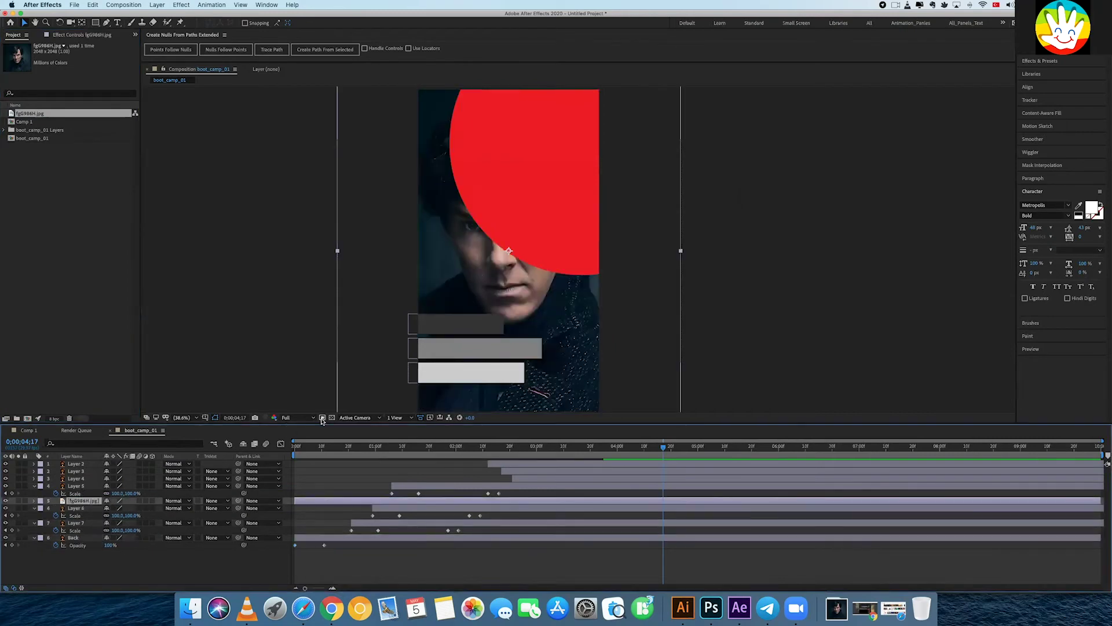
{"action": "left_click", "coordinate": [33, 486]}
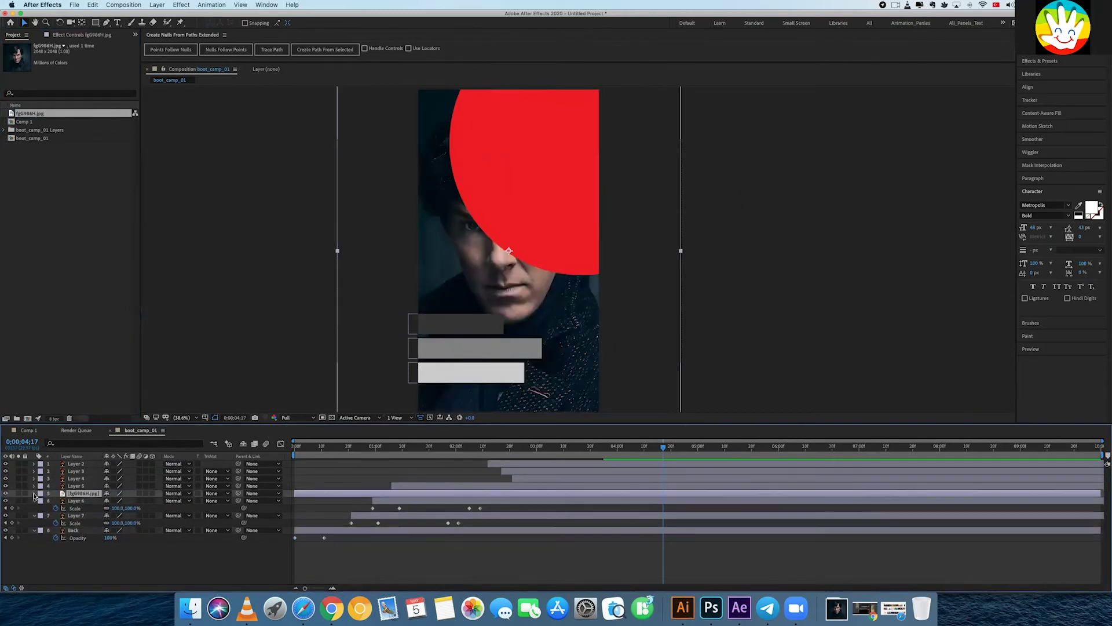
{"action": "left_click", "coordinate": [34, 501]}
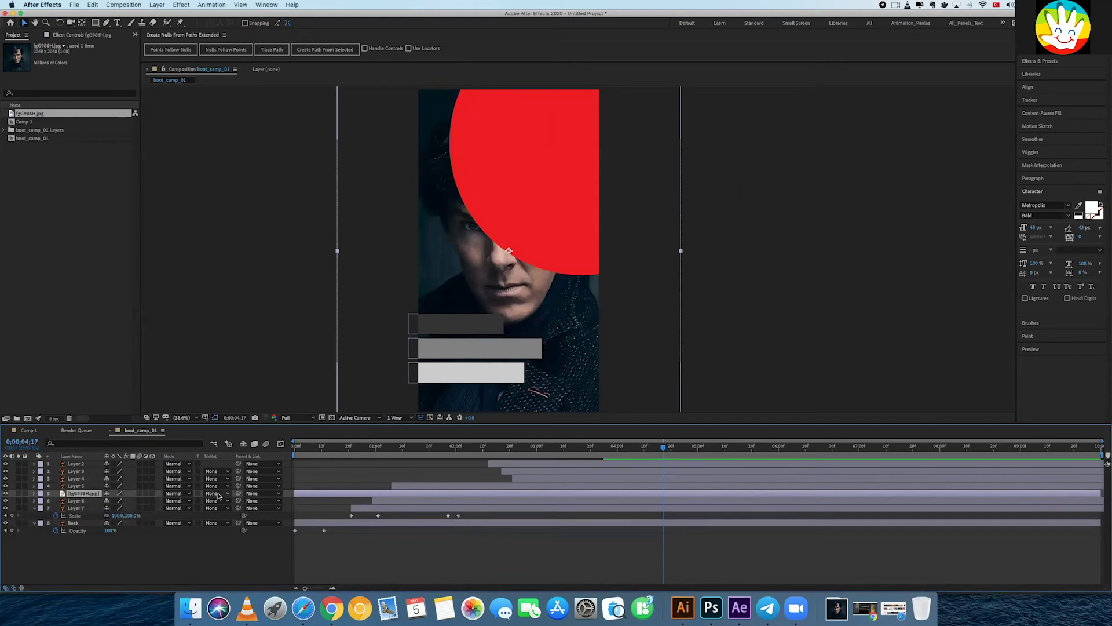
{"action": "left_click", "coordinate": [218, 496]}
{"action": "left_click", "coordinate": [222, 514]}
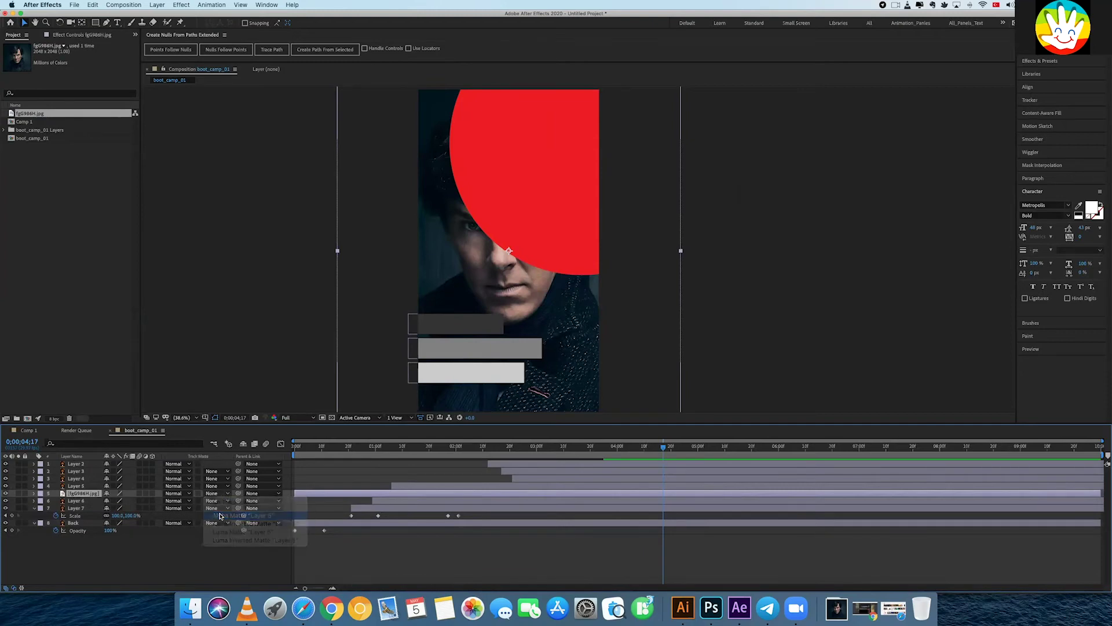
{"action": "left_click_drag", "start_coordinate": [539, 336], "coordinate": [601, 195]}
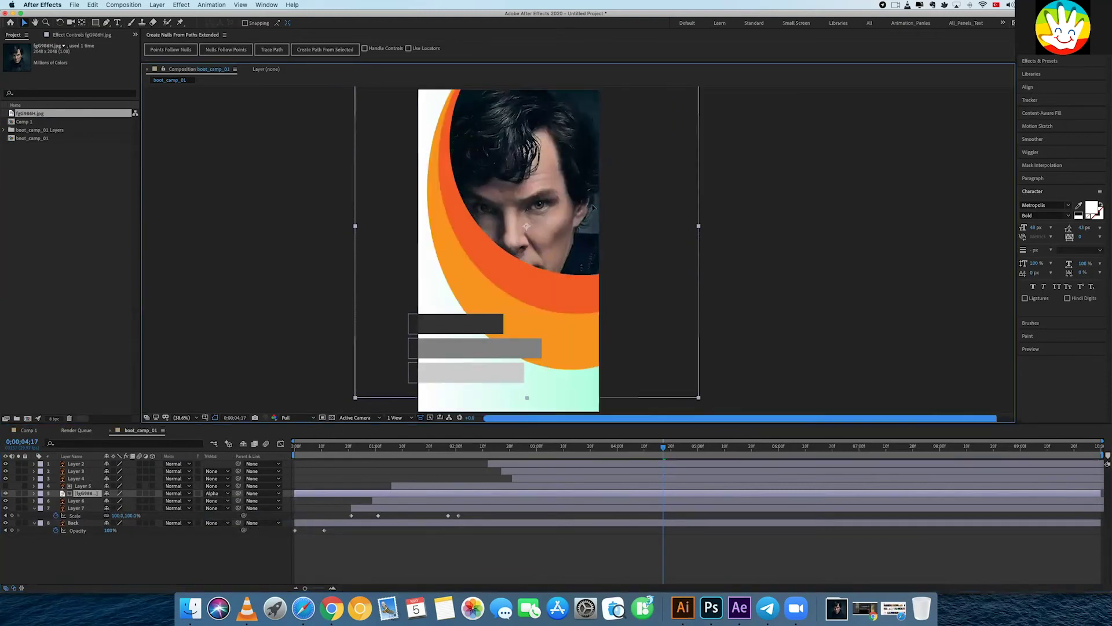
- Shrink the portrait and nudge it upward so the face fits inside the arc circle
{"action": "left_click", "coordinate": [823, 252]}
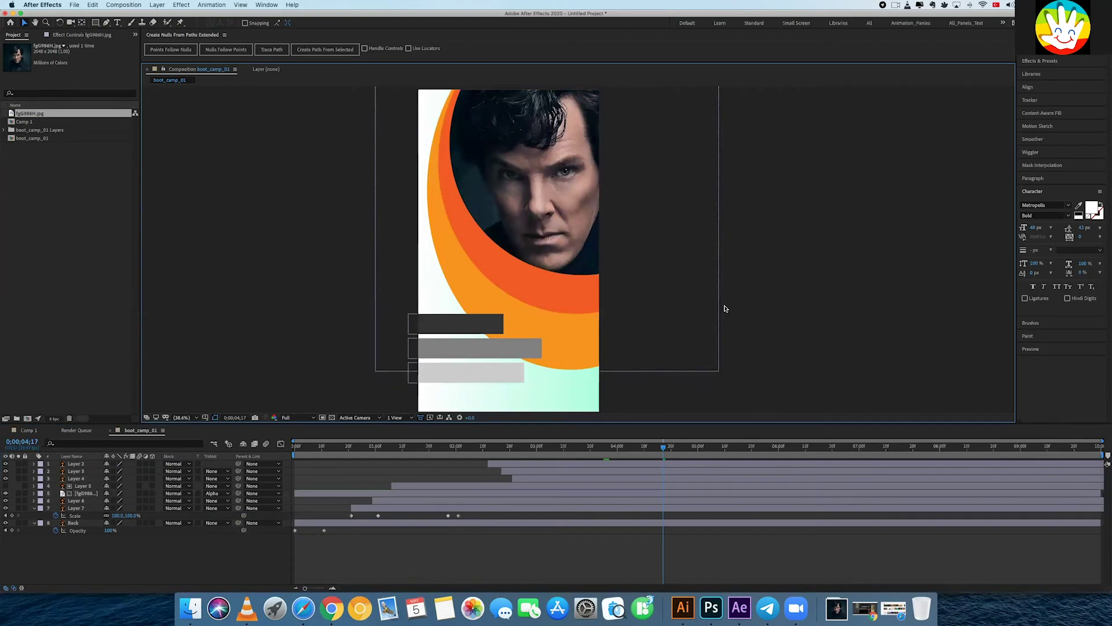
{"action": "left_click", "coordinate": [386, 447]}
{"action": "key", "text": "space"}
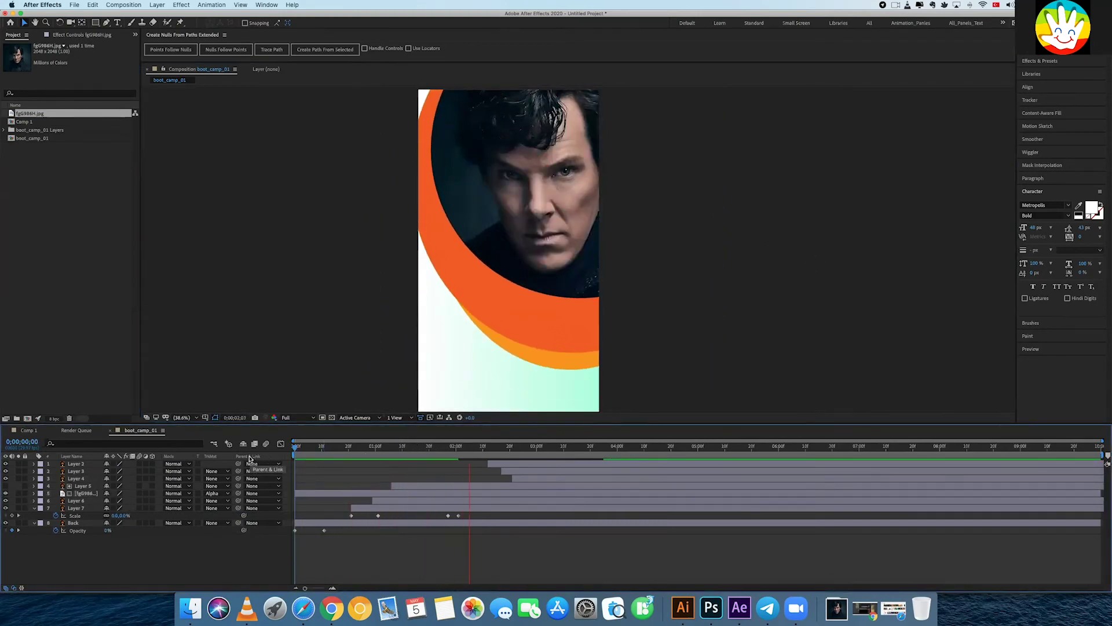
{"action": "key", "text": "space"}
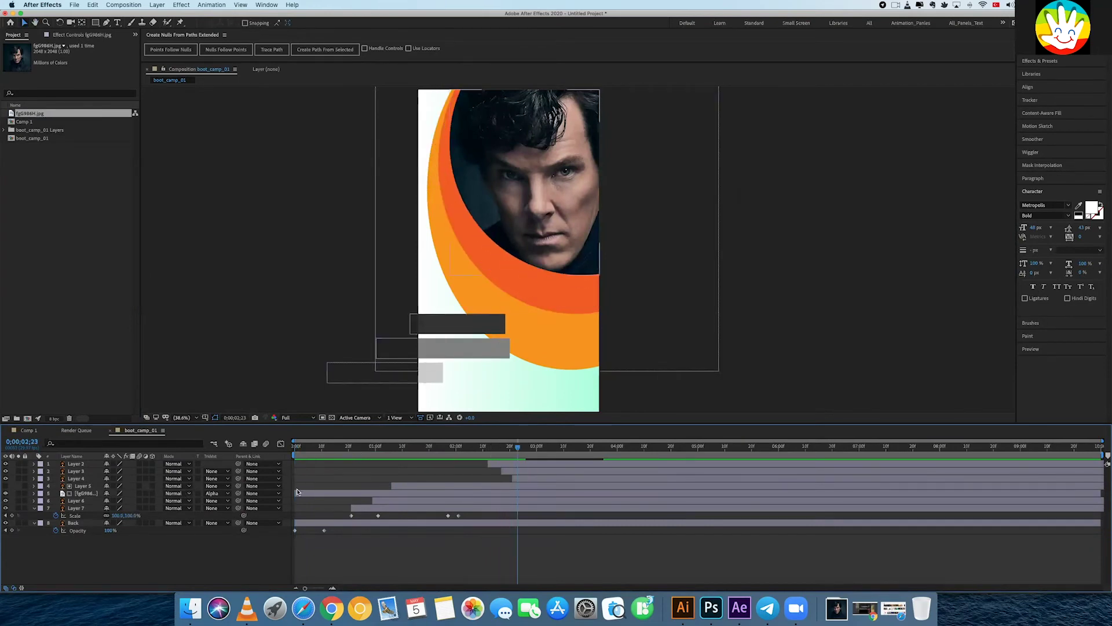
{"action": "left_click", "coordinate": [299, 493]}
{"action": "left_click_drag", "start_coordinate": [318, 447], "coordinate": [286, 455]}
{"action": "key", "text": "space"}
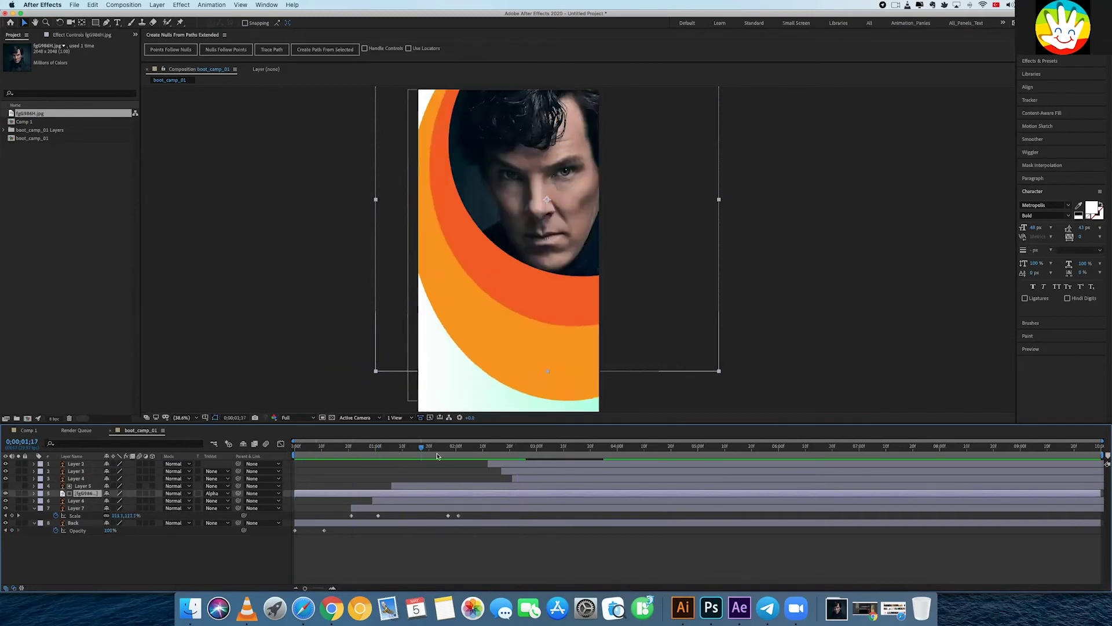
{"action": "left_click_drag", "start_coordinate": [721, 371], "coordinate": [660, 312]}
{"action": "left_click_drag", "start_coordinate": [588, 250], "coordinate": [588, 246]}
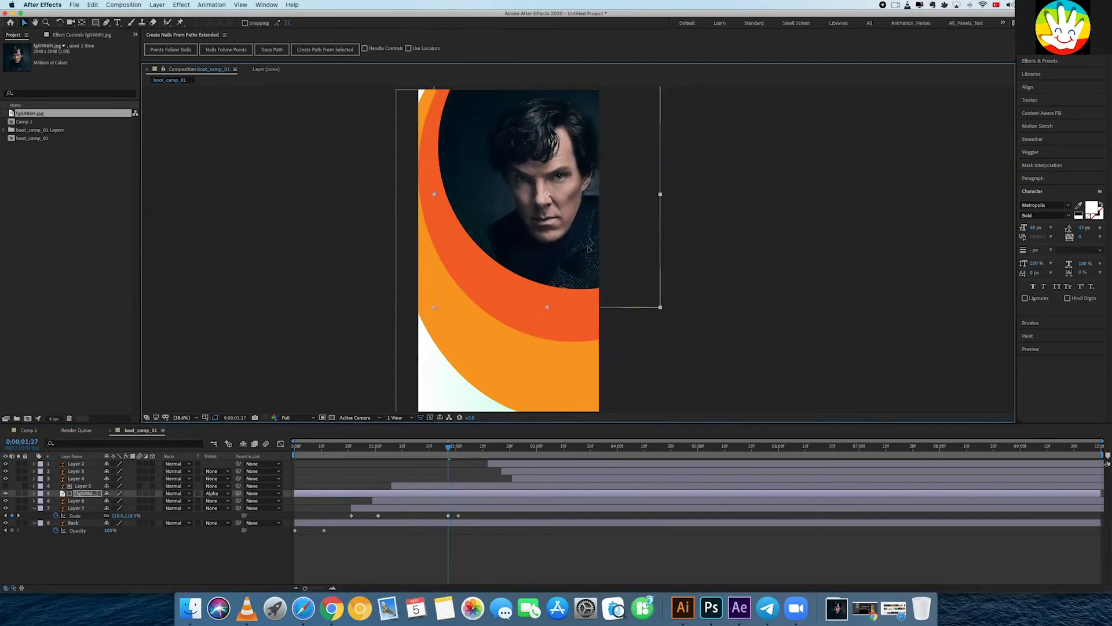
{"action": "mouse_move", "coordinate": [432, 458]}
{"action": "left_mouse_down"}
{"action": "mouse_move", "coordinate": [311, 458]}
{"action": "mouse_move", "coordinate": [335, 459]}
{"action": "left_mouse_up"}
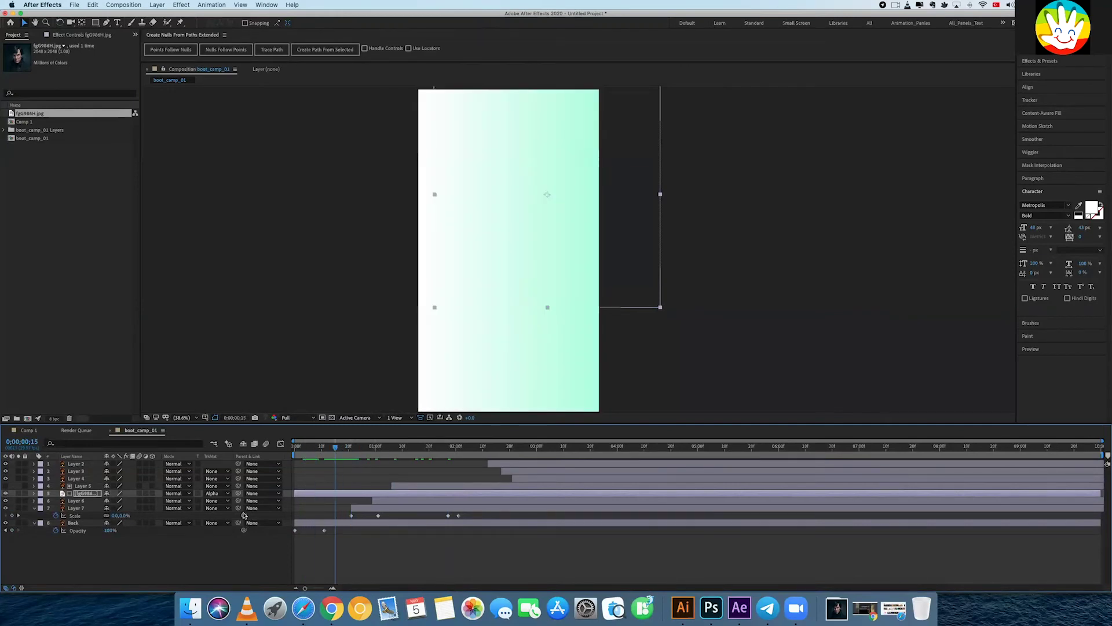
- Keyframe the portrait's Scale, enlarging it to about 87% later and shifting it slightly left
{"action": "key", "text": "p"}
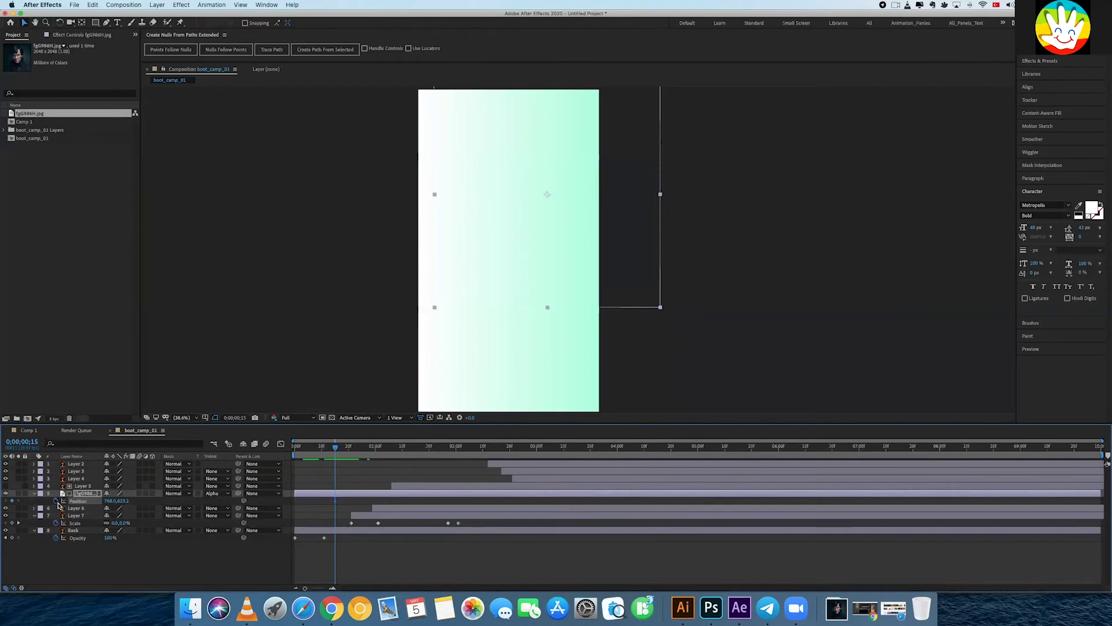
{"action": "key", "text": "s"}
{"action": "left_click", "coordinate": [57, 501]}
{"action": "mouse_move", "coordinate": [530, 445]}
{"action": "left_mouse_down"}
{"action": "mouse_move", "coordinate": [566, 447]}
{"action": "mouse_move", "coordinate": [479, 449]}
{"action": "left_mouse_up"}
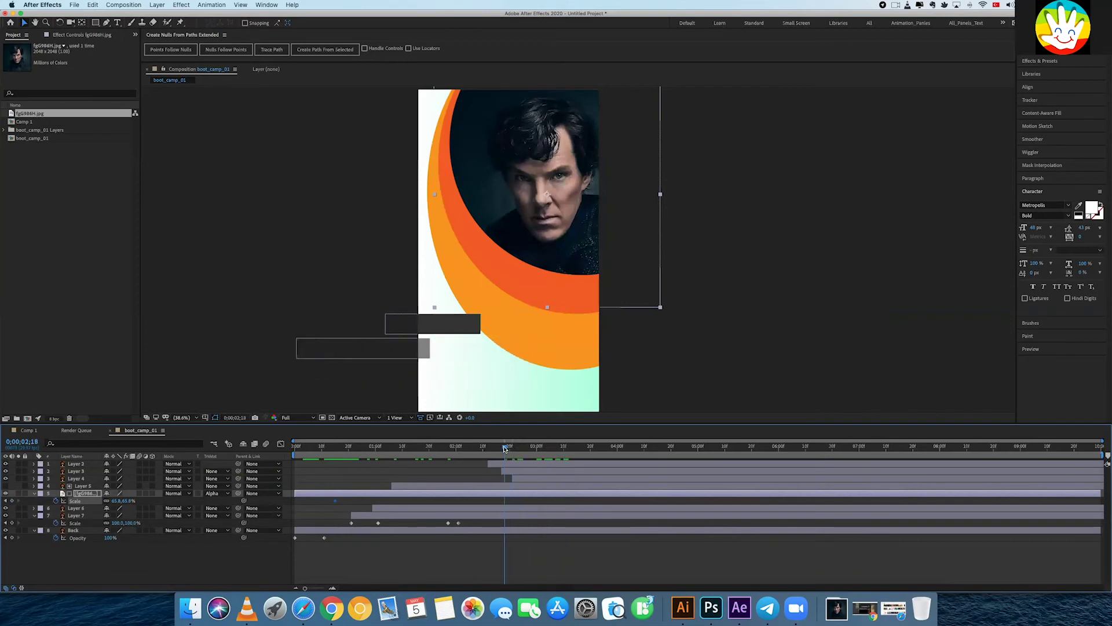
{"action": "key", "text": "space"}
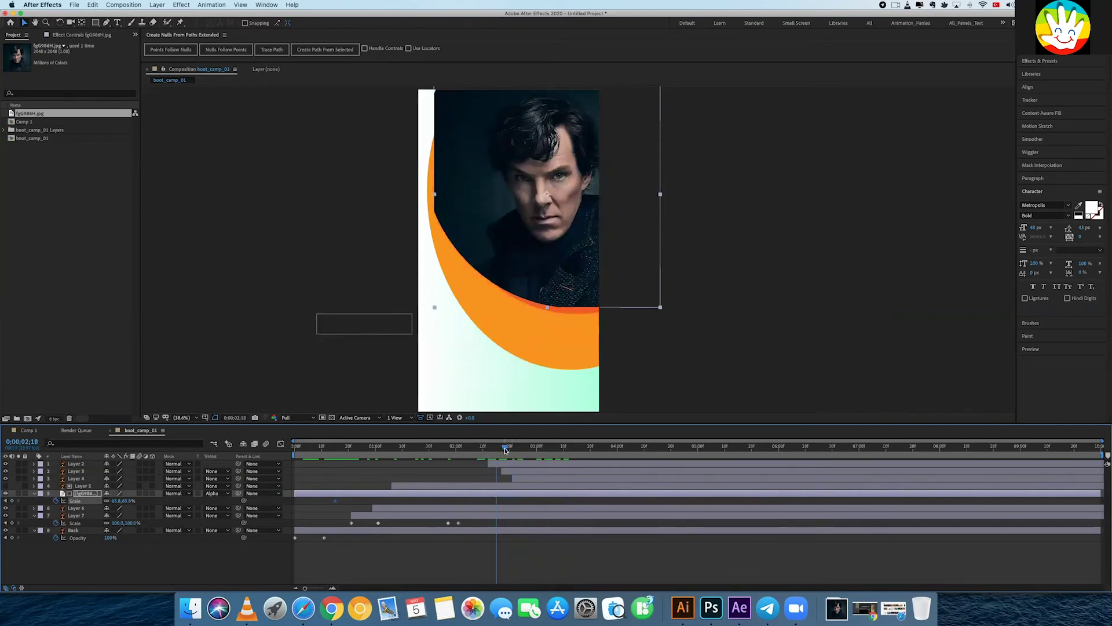
{"action": "left_click_drag", "start_coordinate": [663, 311], "coordinate": [715, 336]}
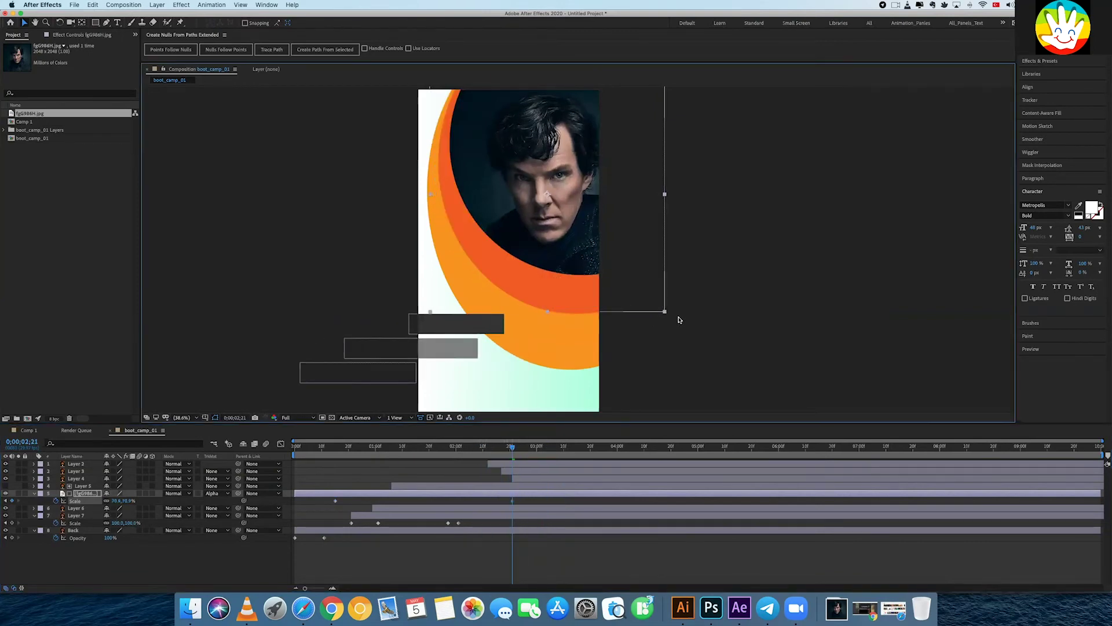
{"action": "left_click_drag", "start_coordinate": [715, 336], "coordinate": [747, 347]}
{"action": "left_click_drag", "start_coordinate": [599, 251], "coordinate": [574, 256]}
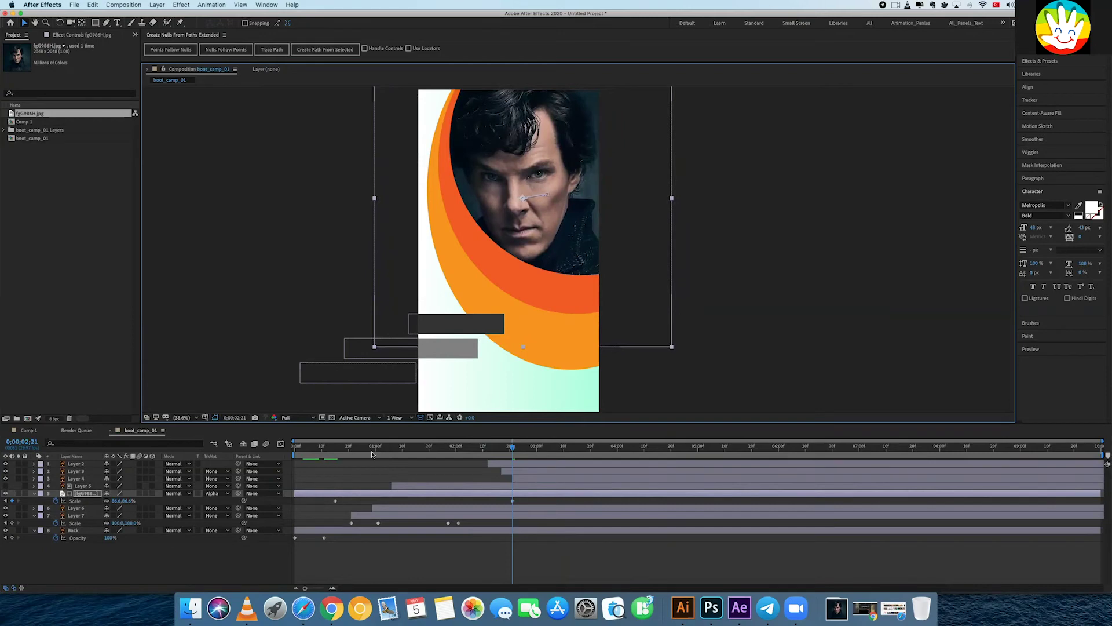
- Move the final Scale keyframe much later for a slower zoom and preview it
{"action": "key", "text": "Home"}
{"action": "key", "text": "space"}
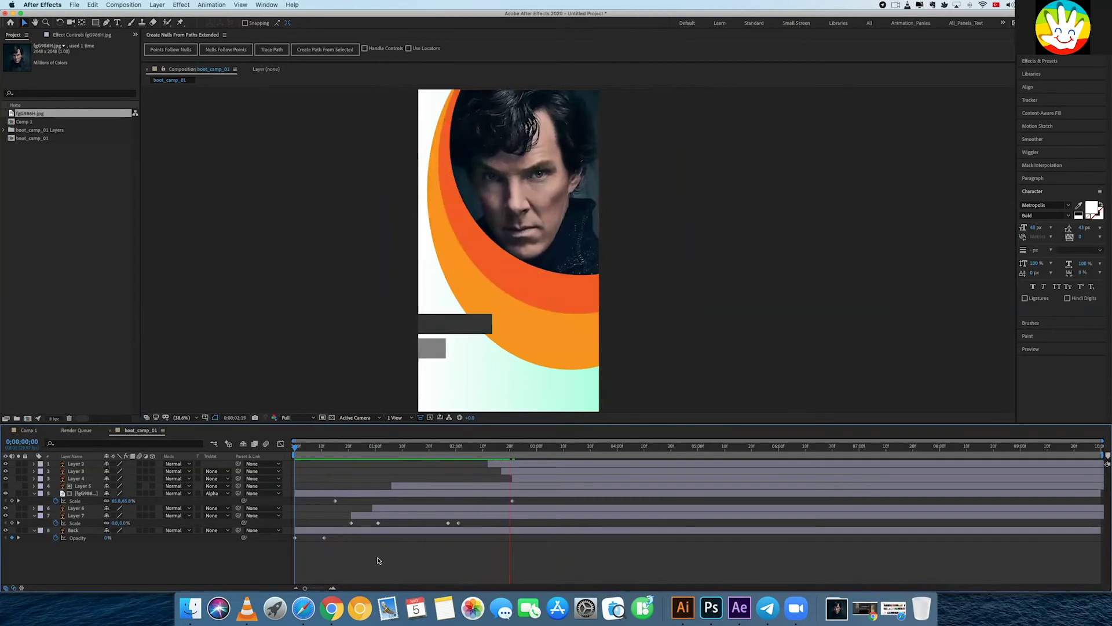
{"action": "key", "text": "space"}
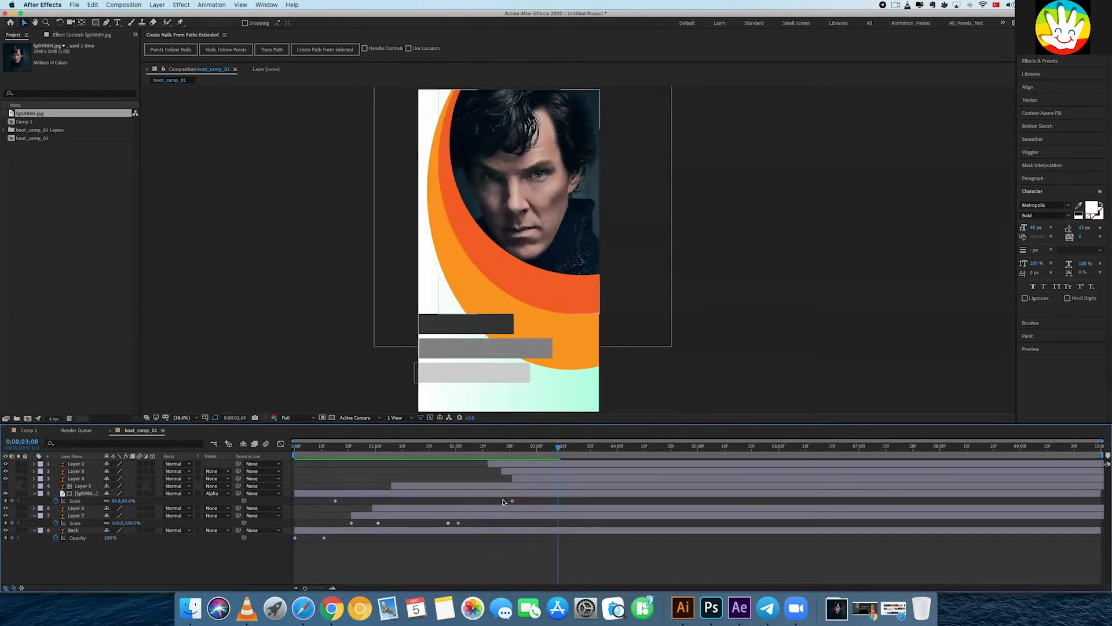
{"action": "left_click", "coordinate": [507, 494]}
{"action": "left_click_drag", "start_coordinate": [512, 501], "coordinate": [808, 501]}
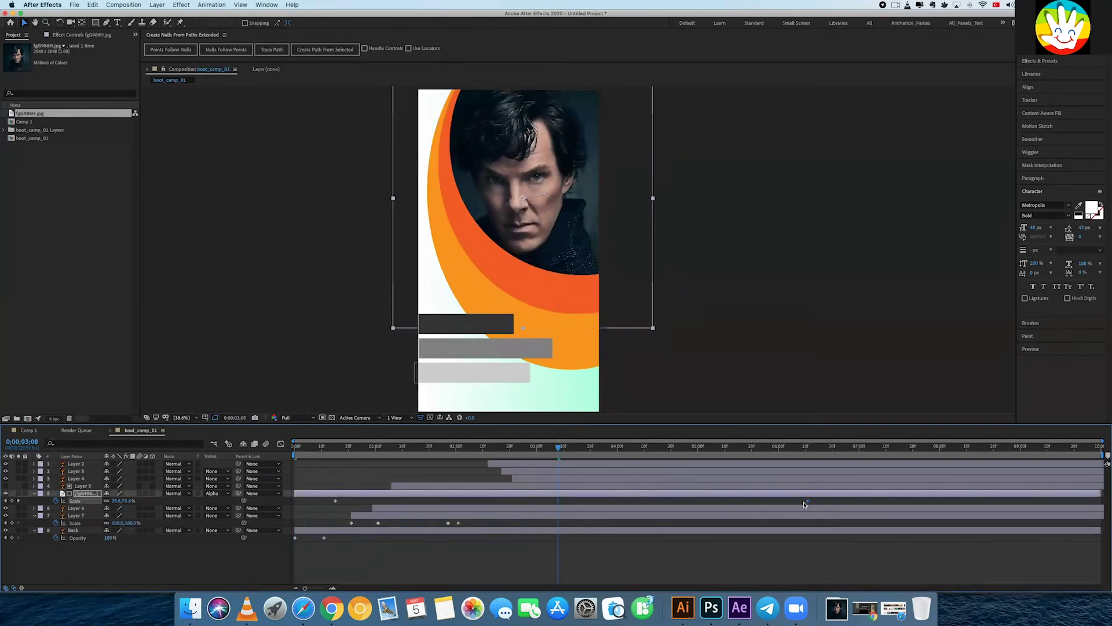
{"action": "left_click", "coordinate": [627, 451]}
{"action": "key", "text": "Home"}
{"action": "left_click", "coordinate": [365, 548]}
{"action": "key", "text": "space"}
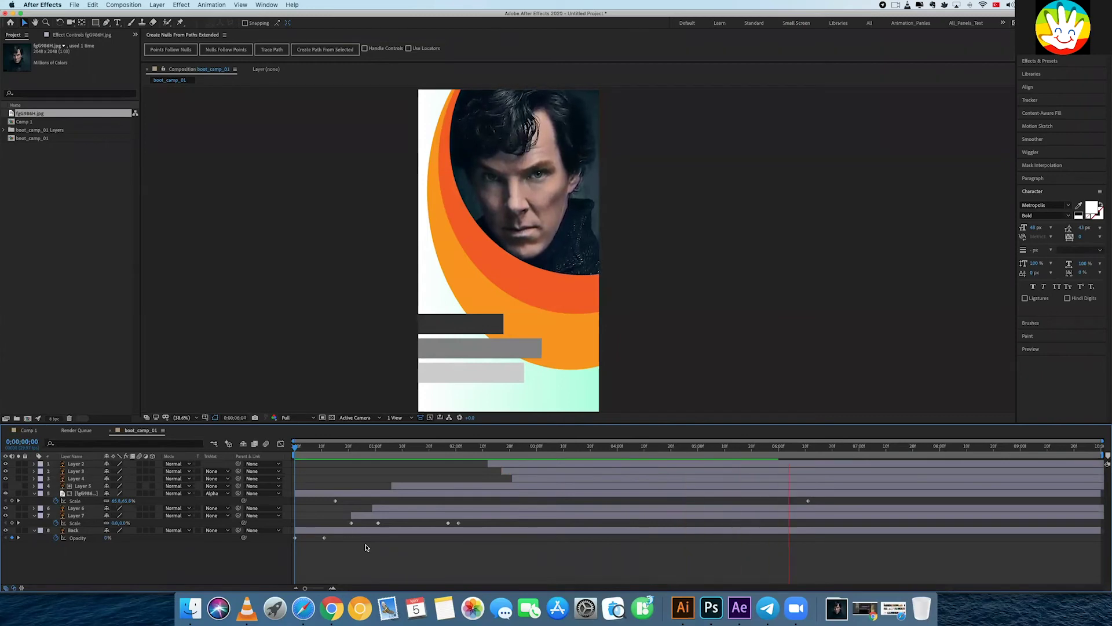
- Replay the full animation, then widen the side panels and pan the composition view
{"action": "key", "text": "space"}
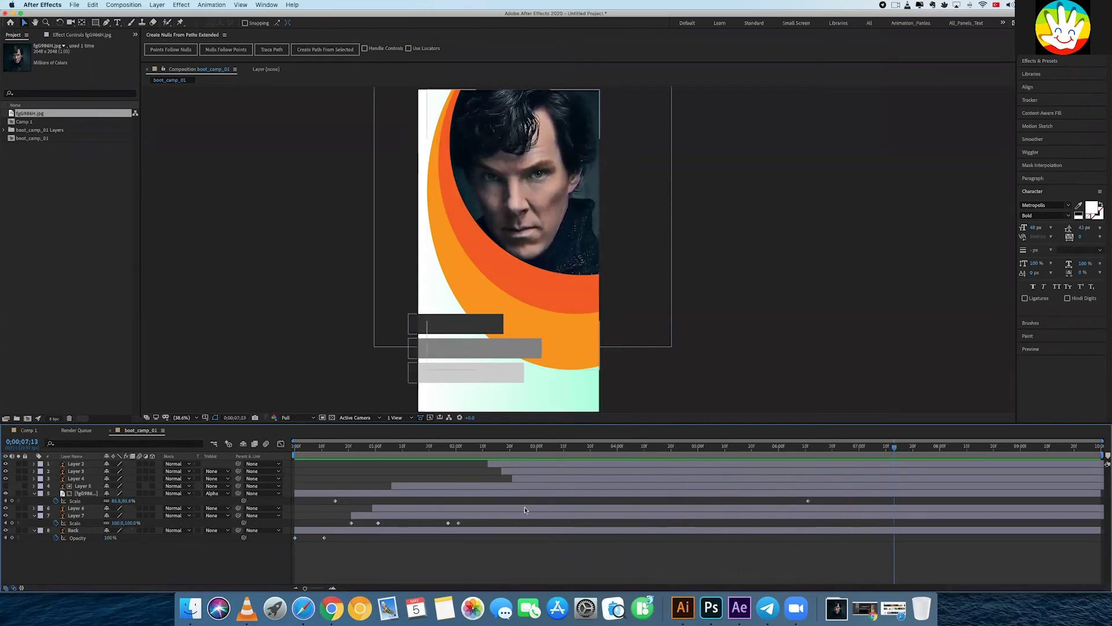
{"action": "key", "text": "space"}
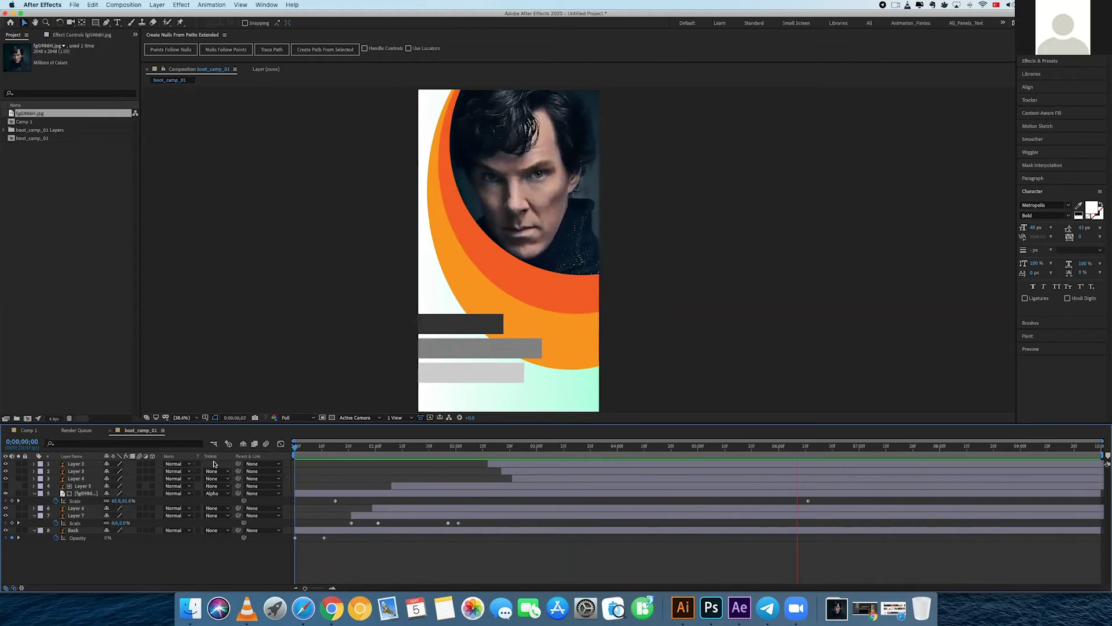
{"action": "key", "text": "space"}
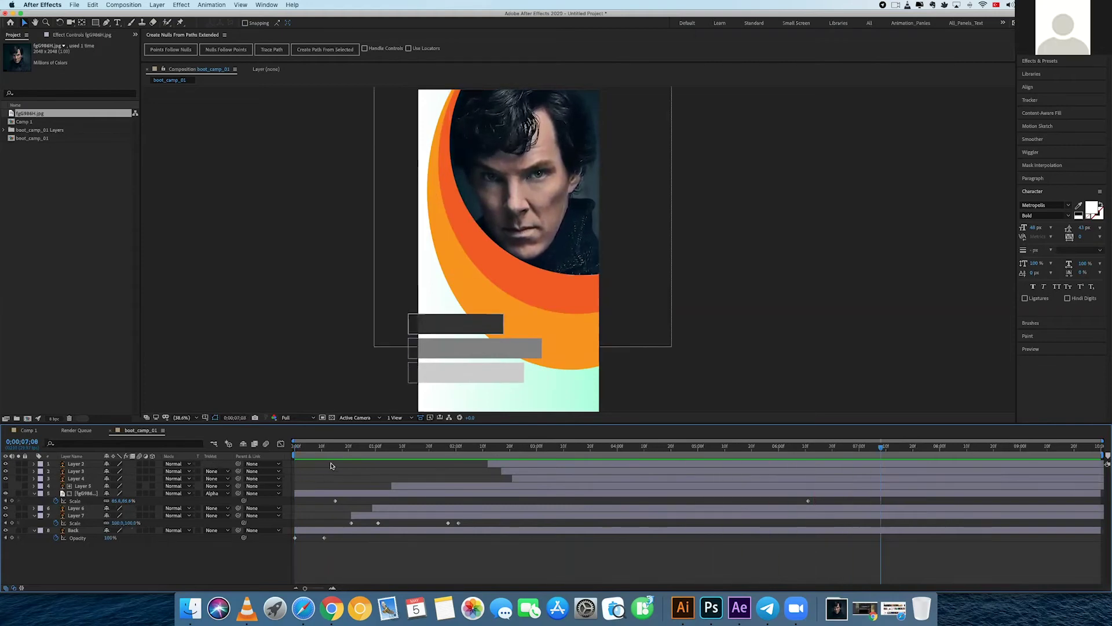
{"action": "mouse_move", "coordinate": [299, 446]}
{"action": "left_mouse_down"}
{"action": "mouse_move", "coordinate": [499, 446]}
{"action": "mouse_move", "coordinate": [582, 464]}
{"action": "left_mouse_up"}
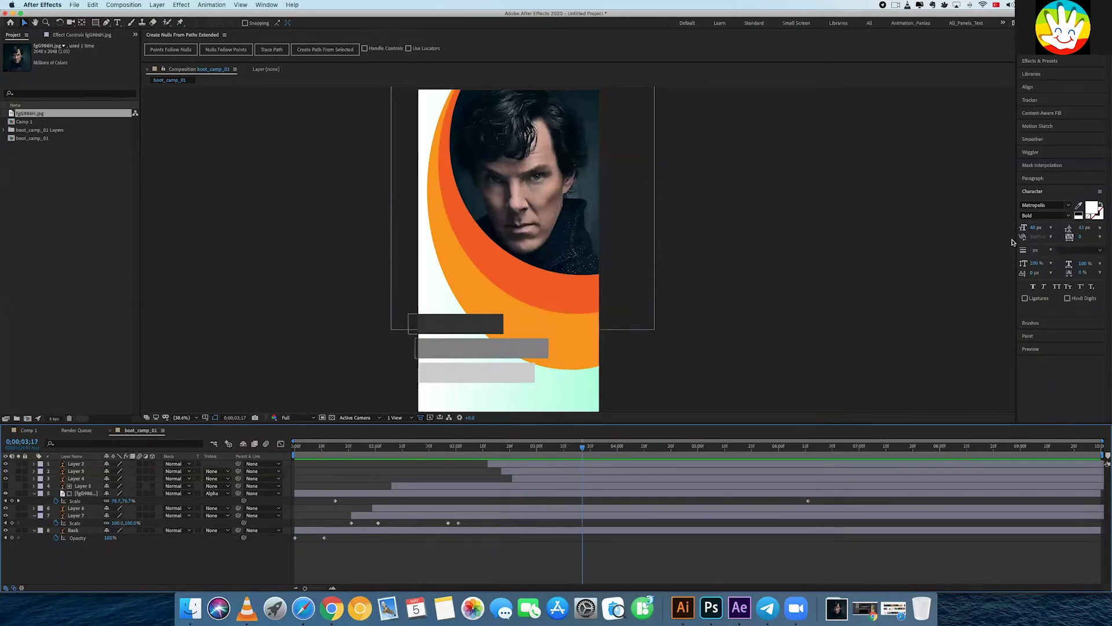
{"action": "left_click_drag", "start_coordinate": [1017, 244], "coordinate": [834, 246]}
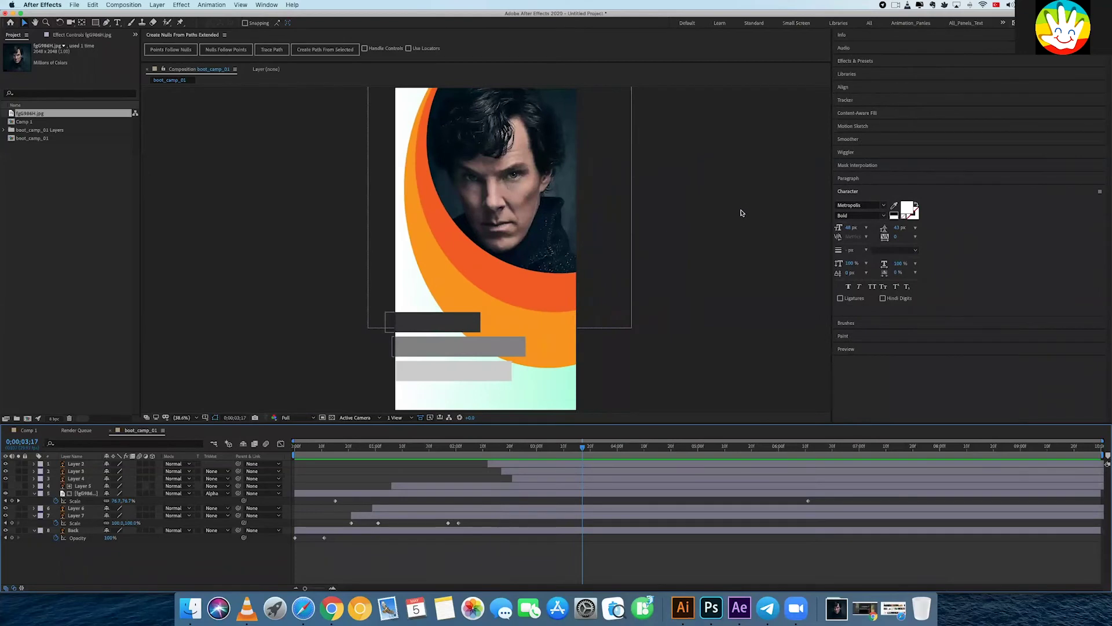
{"action": "left_click_drag", "start_coordinate": [683, 281], "coordinate": [712, 240]}
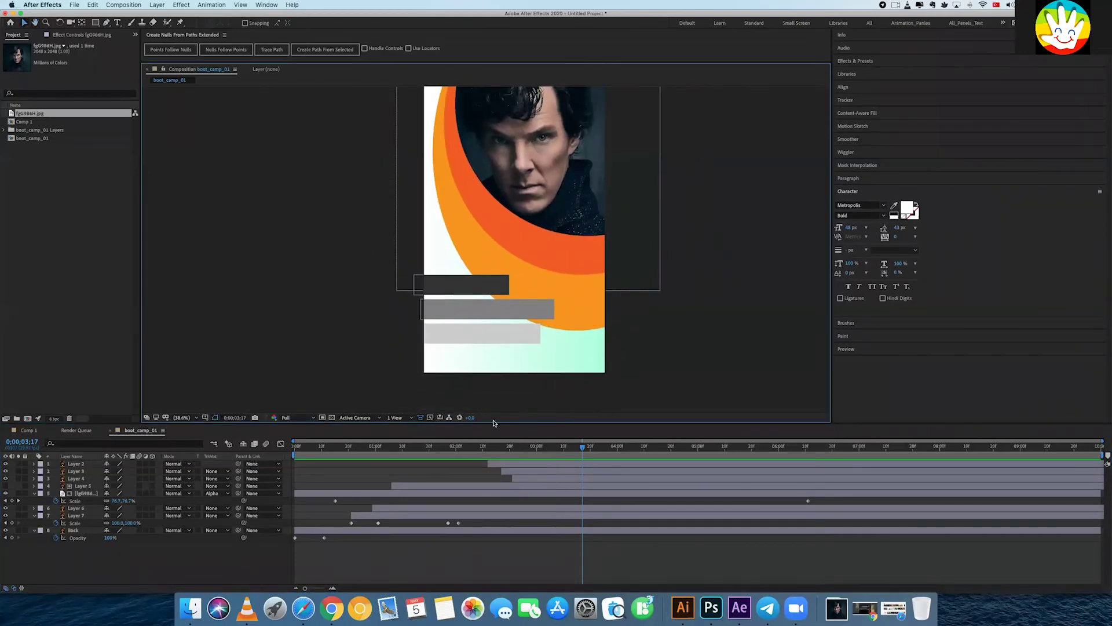
- Collapse the fgG986 portrait, Layer 7 and Back layer property rows
{"action": "left_click", "coordinate": [34, 493]}
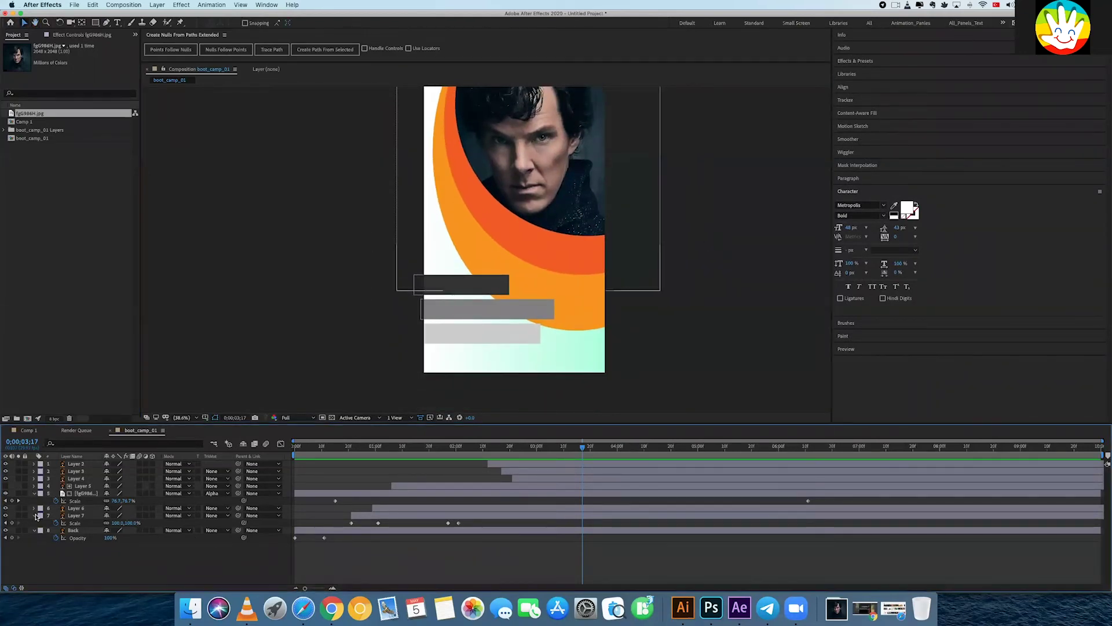
{"action": "left_click", "coordinate": [34, 511]}
{"action": "left_click", "coordinate": [33, 515]}
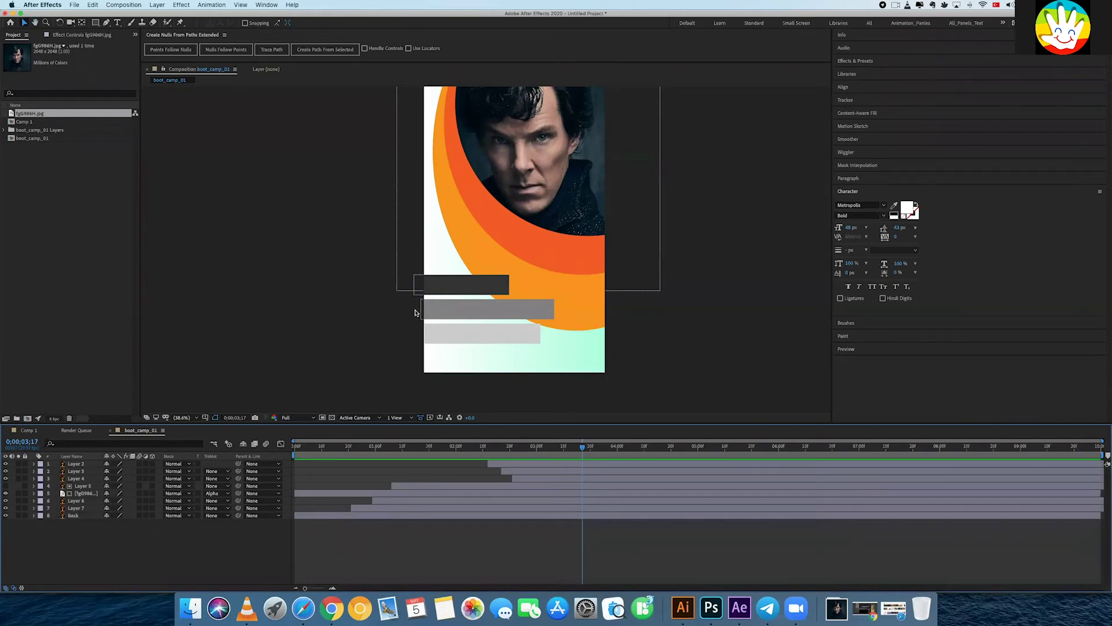
{"action": "left_click", "coordinate": [117, 22]}
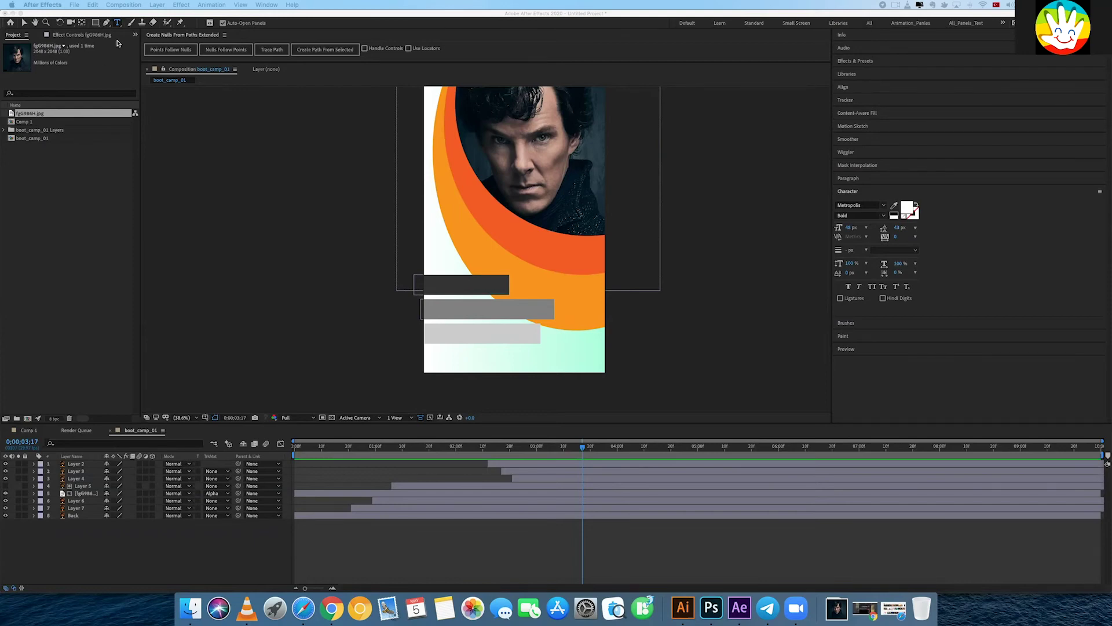
- Bring the After Effects window into focus to start adding text to the poster
{"action": "left_click", "coordinate": [122, 20]}
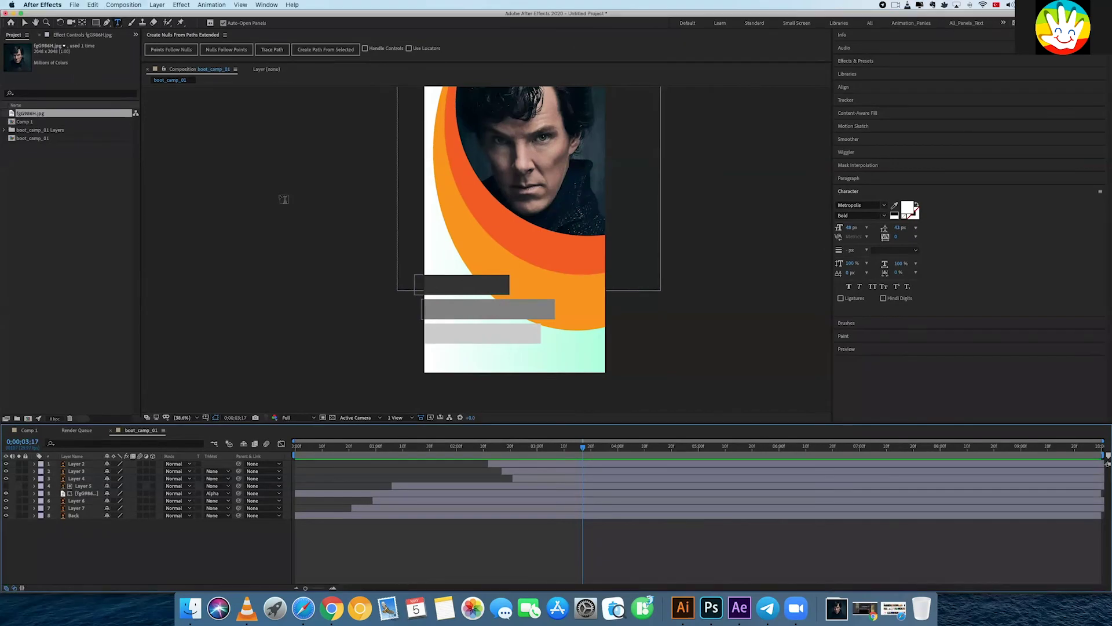
- Create a 'Think' text layer on the dark bar and enlarge it
{"action": "left_click", "coordinate": [643, 335]}
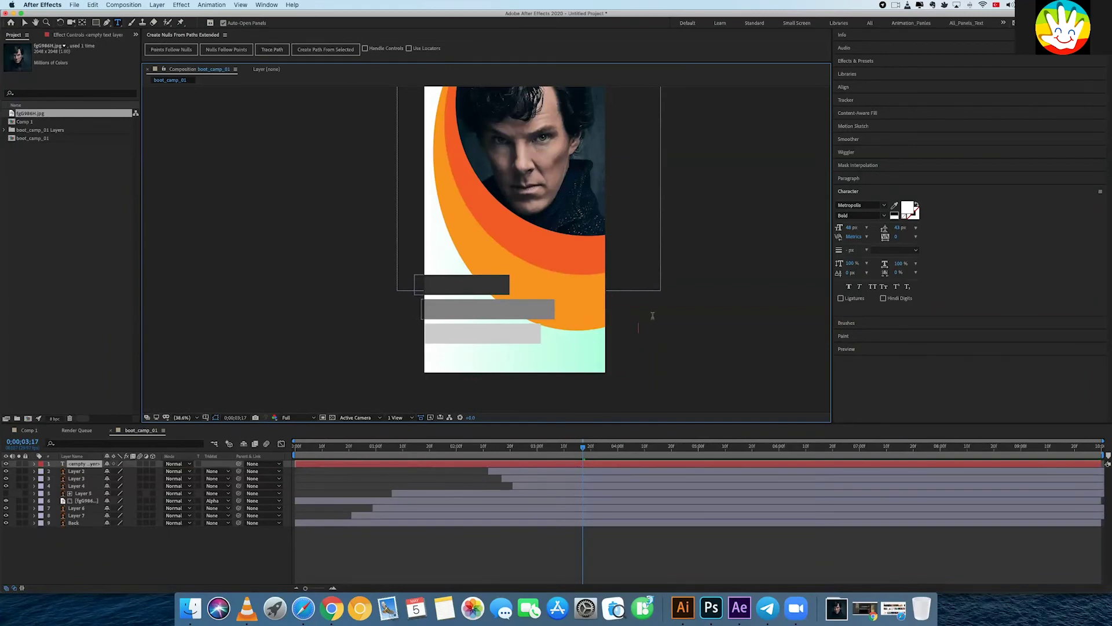
{"action": "type", "text": "Think"}
{"action": "left_click", "coordinate": [24, 22]}
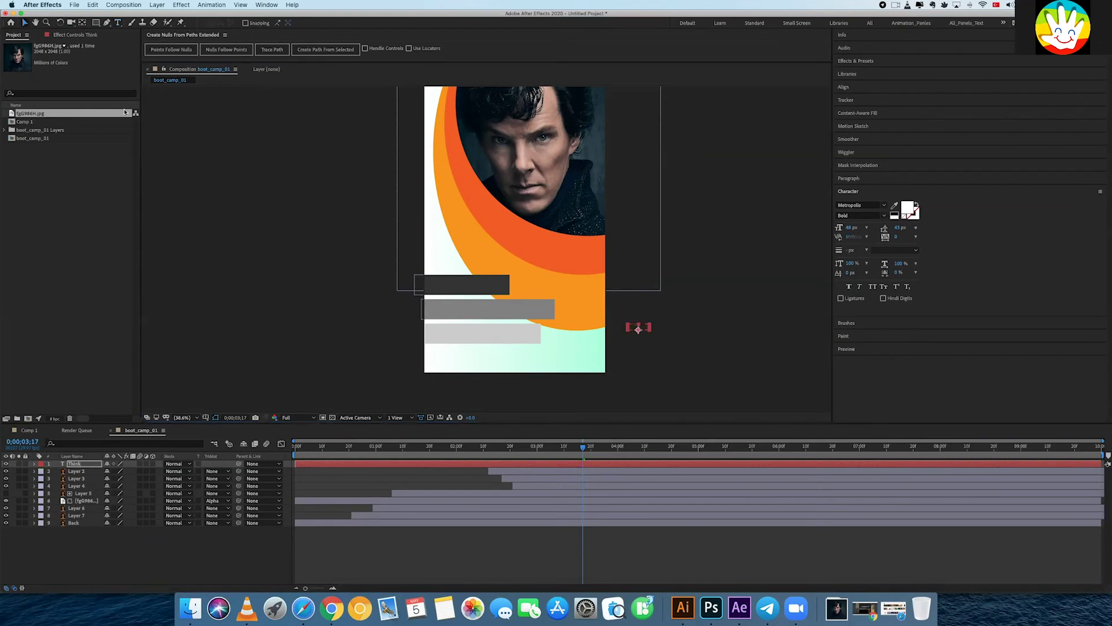
{"action": "mouse_move", "coordinate": [651, 331]}
{"action": "left_mouse_down"}
{"action": "mouse_move", "coordinate": [675, 344]}
{"action": "mouse_move", "coordinate": [475, 286]}
{"action": "left_mouse_up"}
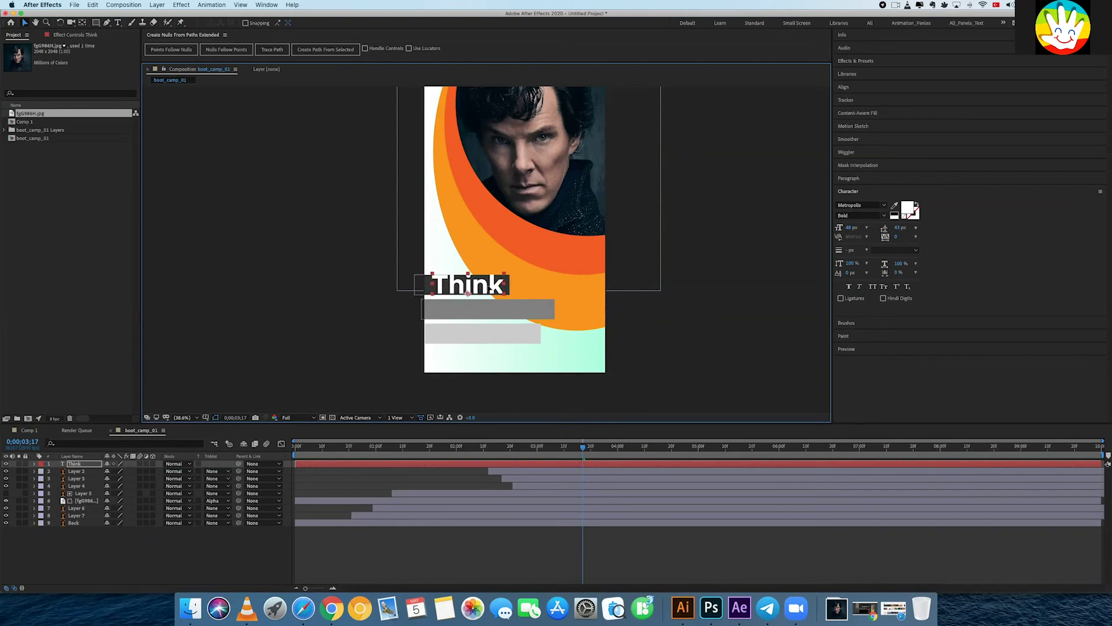
{"action": "left_click", "coordinate": [689, 337]}
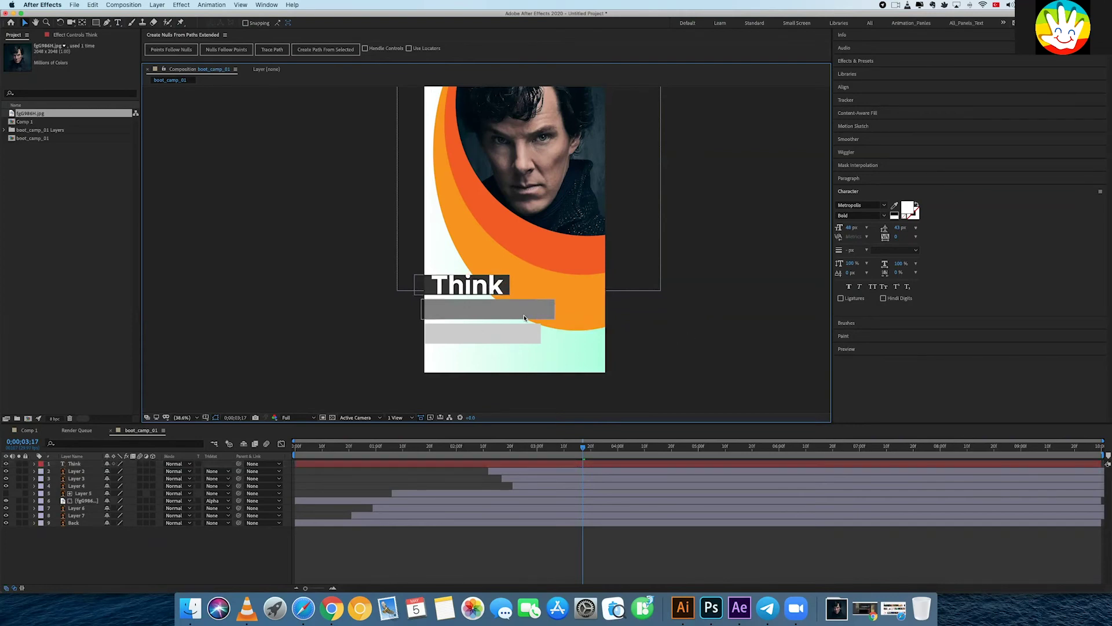
- At 100% zoom, shrink Think slightly and tighten its tracking to -23
{"action": "key", "text": "slash"}
{"action": "left_click", "coordinate": [514, 340]}
{"action": "left_click_drag", "start_coordinate": [526, 367], "coordinate": [518, 364]}
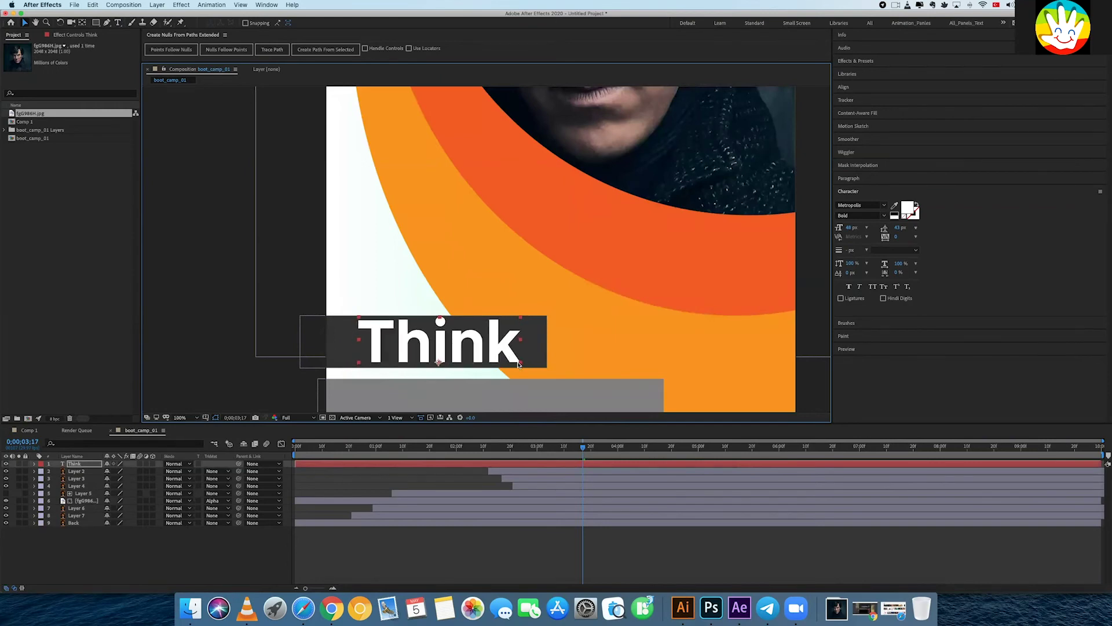
{"action": "left_click_drag", "start_coordinate": [519, 365], "coordinate": [516, 364]}
{"action": "left_click", "coordinate": [223, 324]}
{"action": "left_click_drag", "start_coordinate": [416, 346], "coordinate": [433, 242]}
{"action": "left_click", "coordinate": [465, 257]}
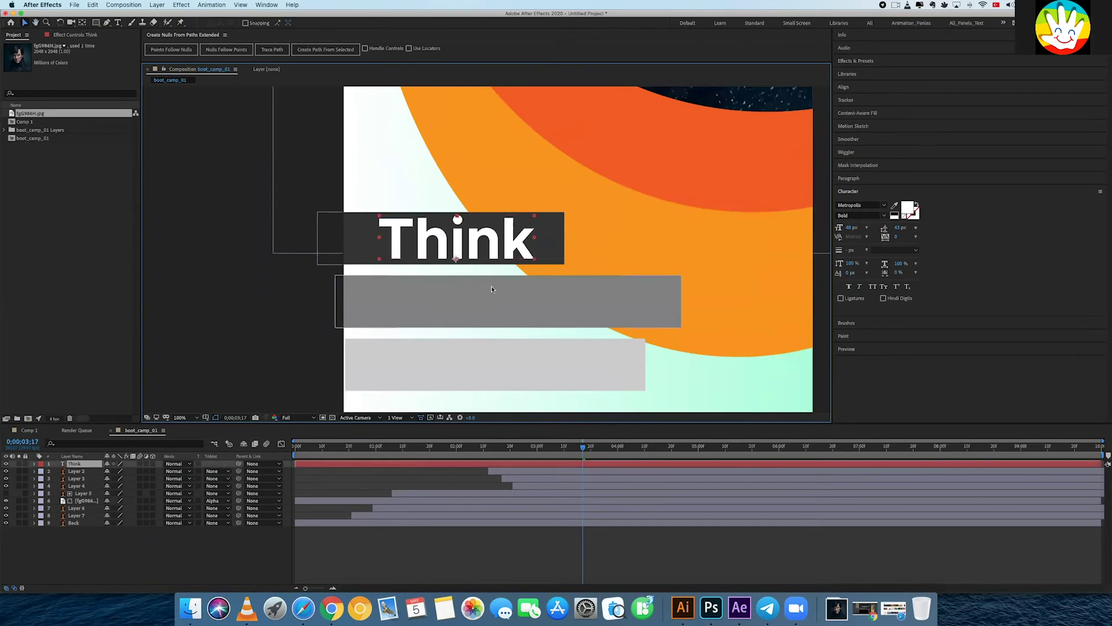
{"action": "left_click_drag", "start_coordinate": [897, 237], "coordinate": [880, 237]}
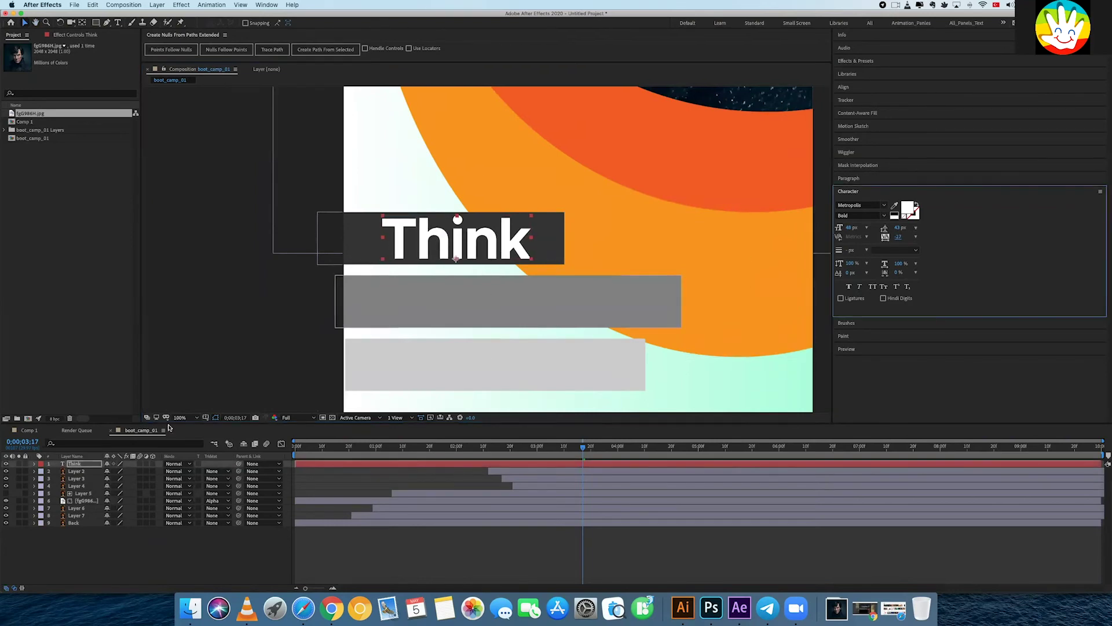
- Duplicate the Think layer, move the copy onto the grey bar and retype it as 'Design'
{"action": "left_click", "coordinate": [91, 463]}
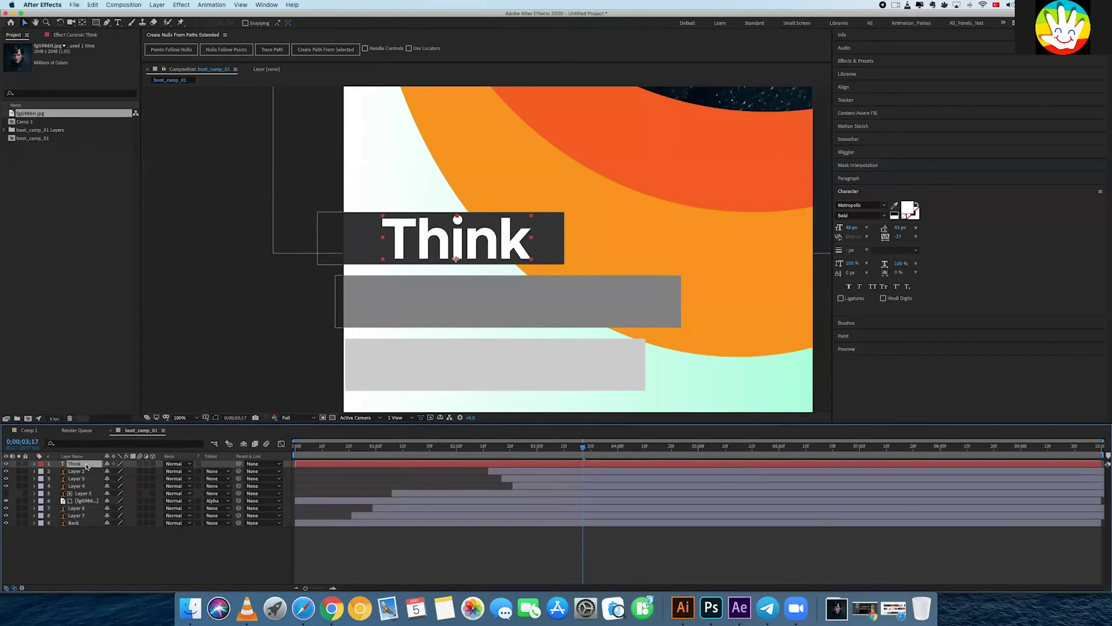
{"action": "key", "text": "super+d"}
{"action": "left_click", "coordinate": [496, 272]}
{"action": "left_click_drag", "start_coordinate": [490, 253], "coordinate": [507, 314]}
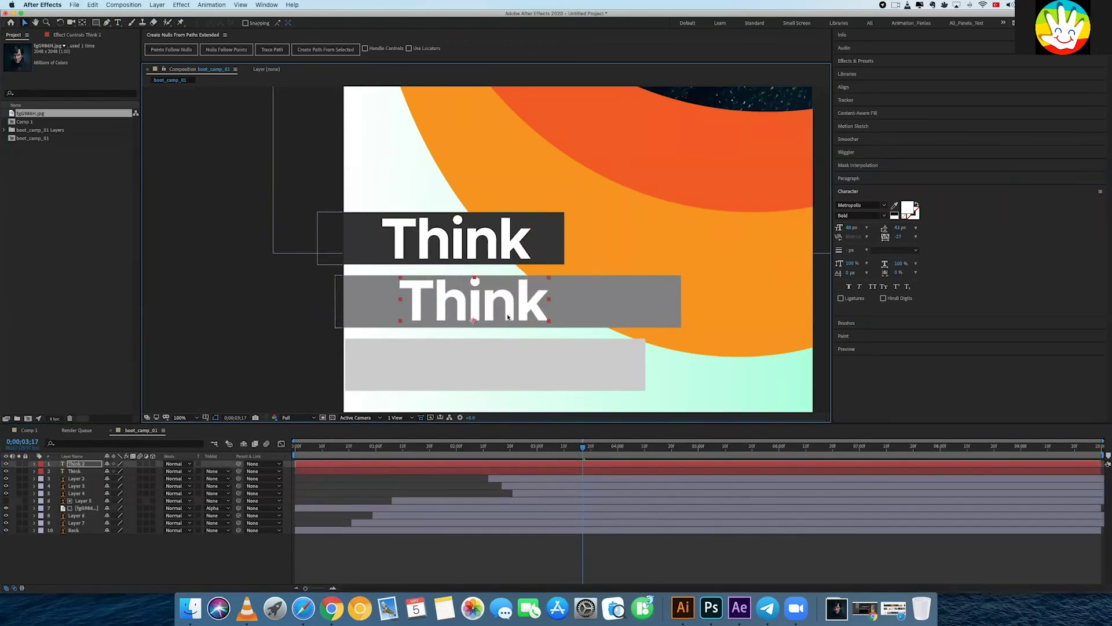
{"action": "double_click", "coordinate": [507, 315]}
{"action": "type", "text": "D"}
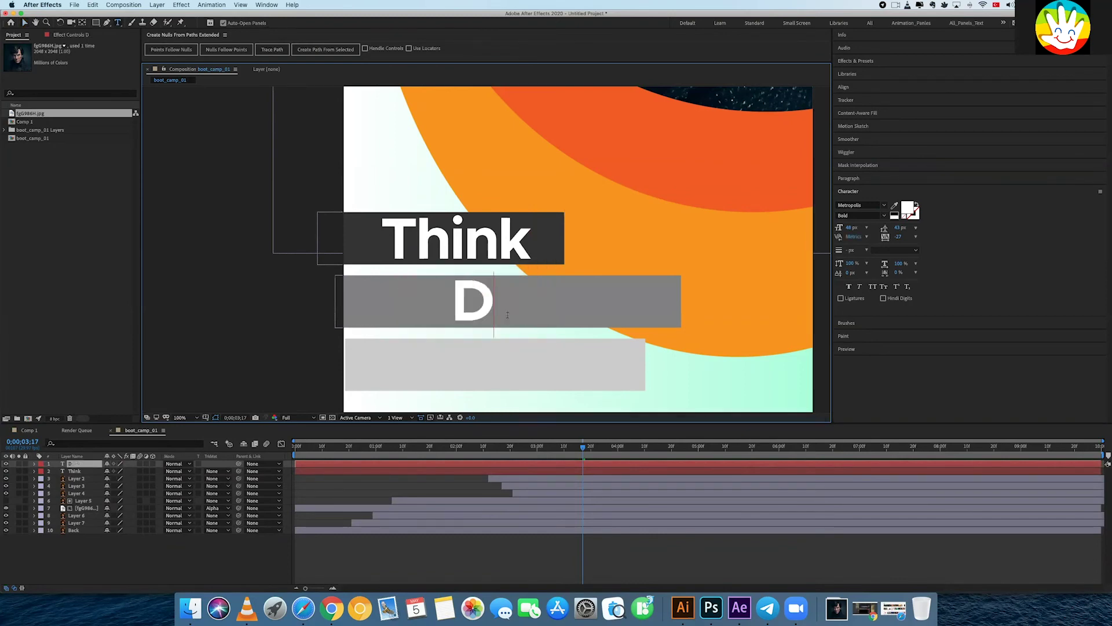
{"action": "type", "text": "esign"}
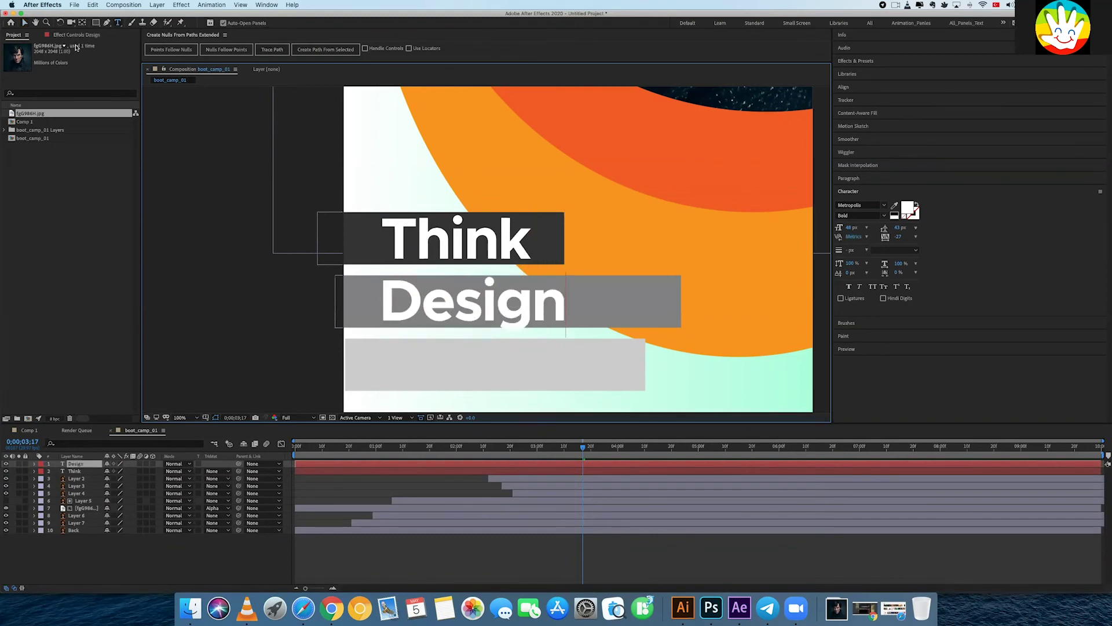
{"action": "left_click", "coordinate": [25, 22]}
{"action": "left_click_drag", "start_coordinate": [471, 306], "coordinate": [474, 306]}
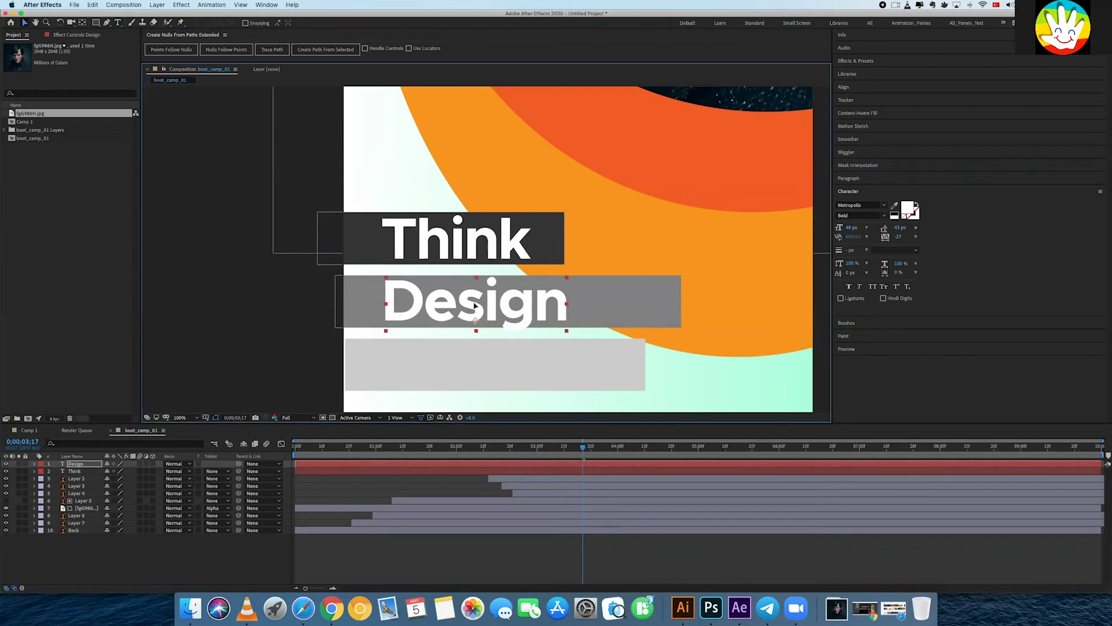
- Set Design's font style to Thin and adjust its size and position on the bar
{"action": "left_click", "coordinate": [881, 215]}
{"action": "left_click", "coordinate": [873, 235]}
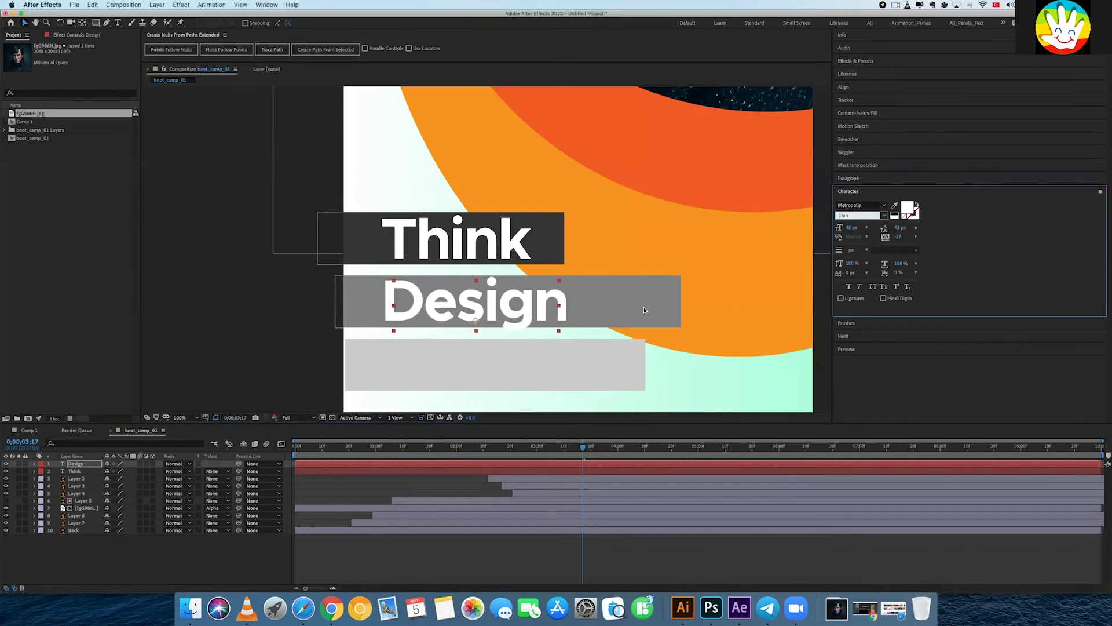
{"action": "left_click_drag", "start_coordinate": [562, 282], "coordinate": [575, 273]}
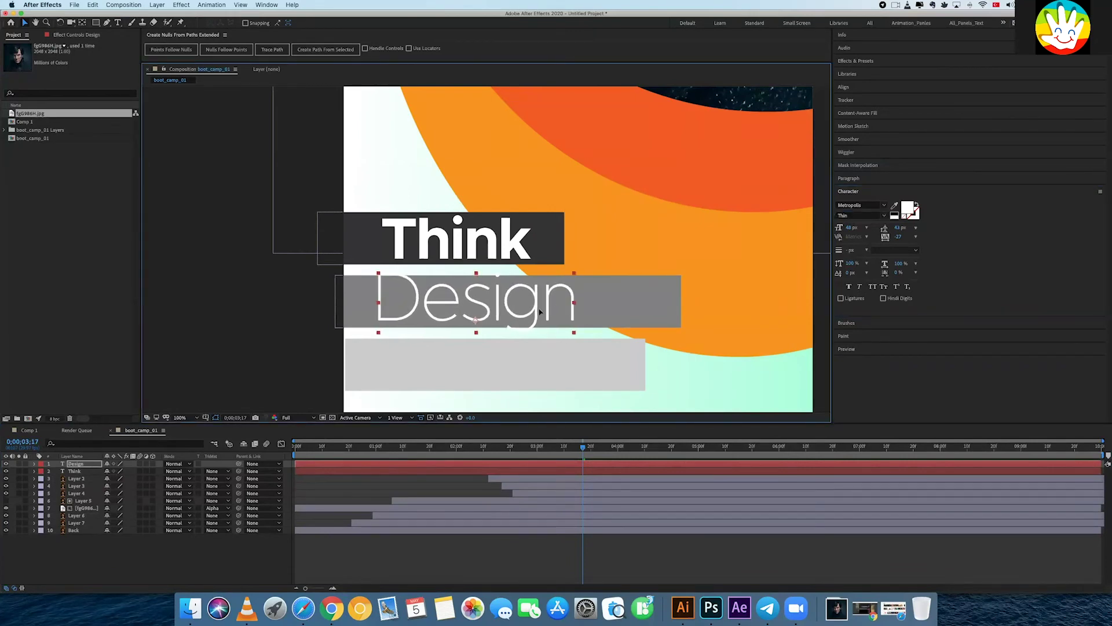
{"action": "left_click_drag", "start_coordinate": [538, 312], "coordinate": [543, 312]}
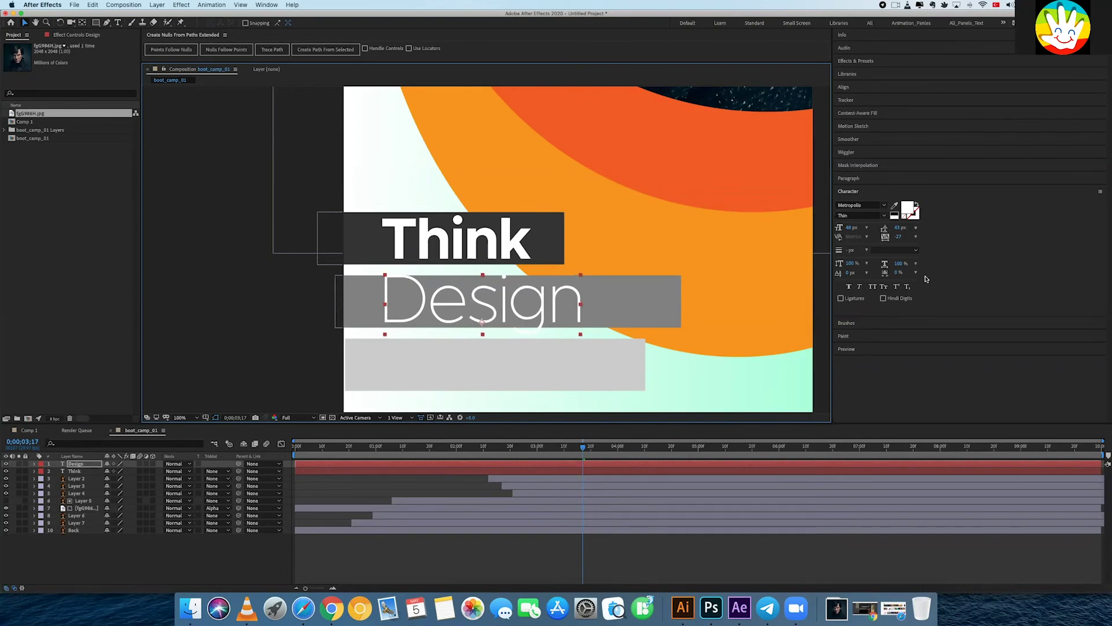
{"action": "left_click_drag", "start_coordinate": [580, 334], "coordinate": [573, 321]}
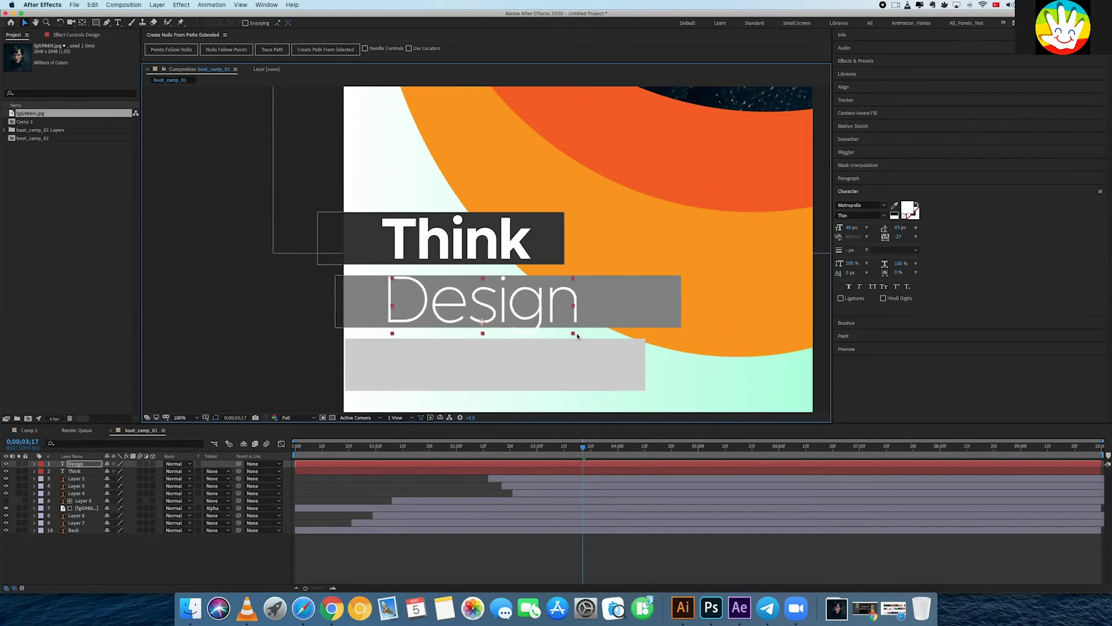
{"action": "key", "text": "Left"}
{"action": "key", "text": "Left"}
{"action": "key", "text": "Left"}
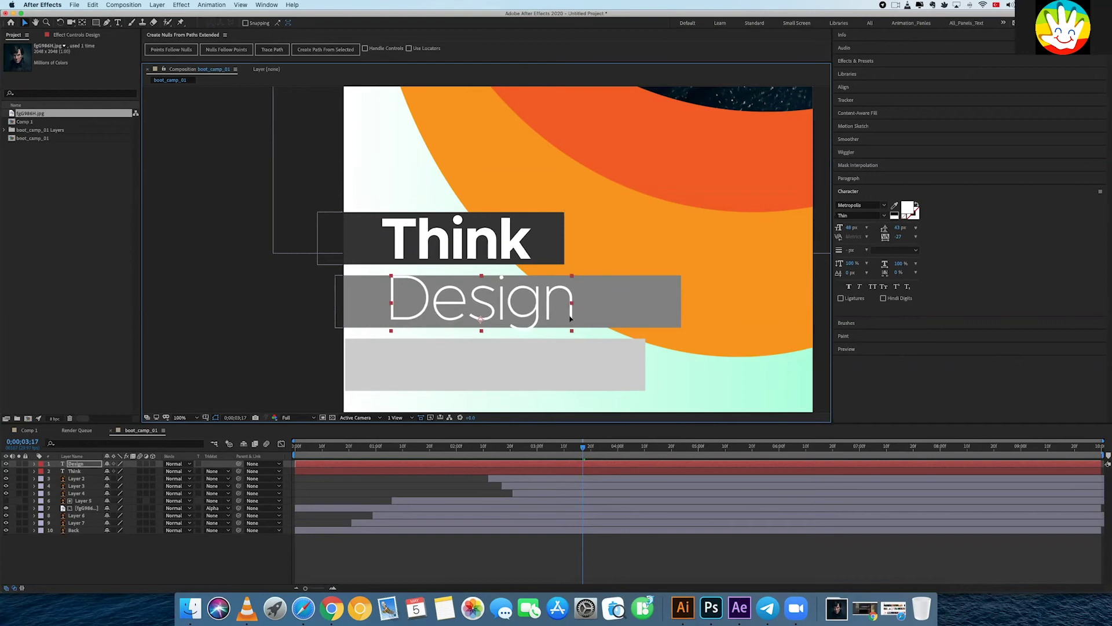
{"action": "key", "text": "Up"}
{"action": "key", "text": "Up"}
{"action": "key", "text": "Up"}
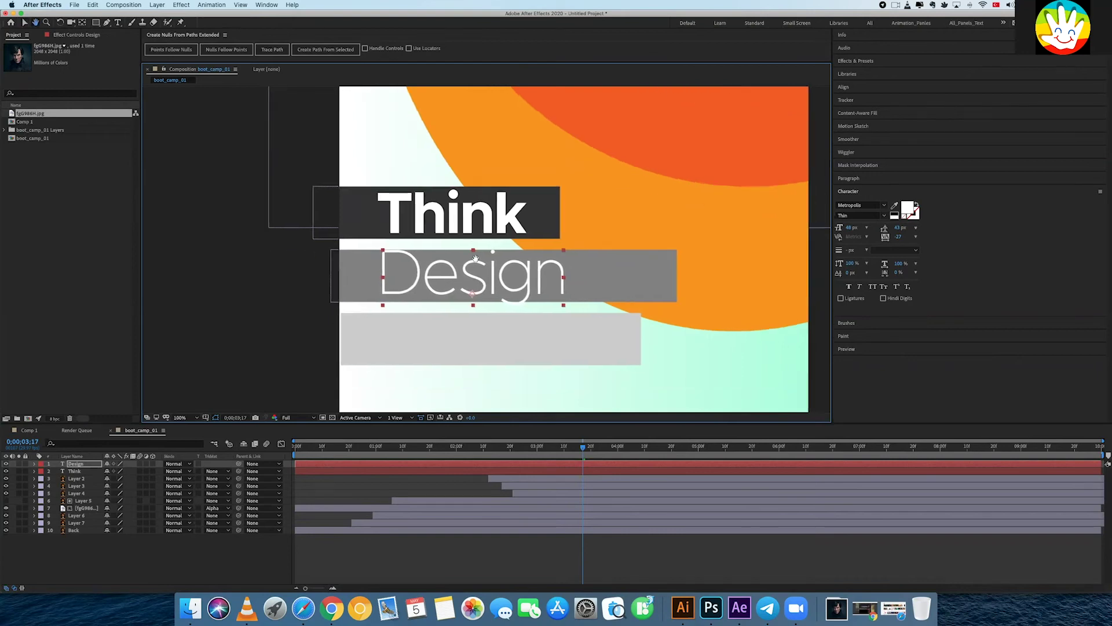
- Duplicate the Design layer and move the copy onto the light grey bar
{"action": "scroll", "coordinate": [545, 301], "scroll_direction": "down", "scroll_amount": 3}
{"action": "left_click", "coordinate": [90, 464]}
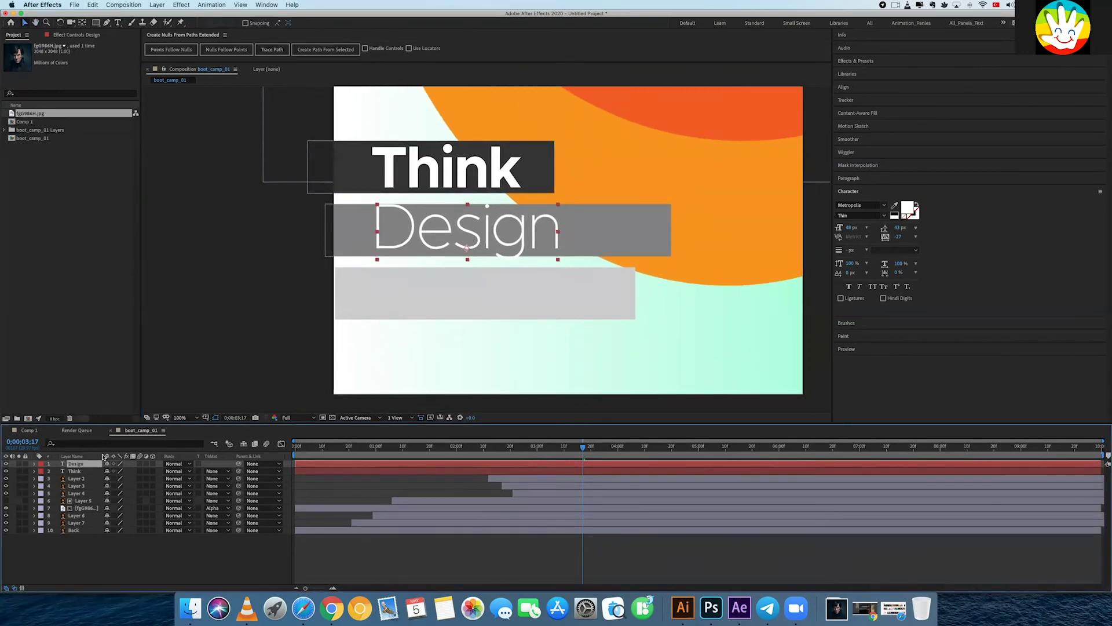
{"action": "key", "text": "super+d"}
{"action": "left_click_drag", "start_coordinate": [475, 246], "coordinate": [476, 302]}
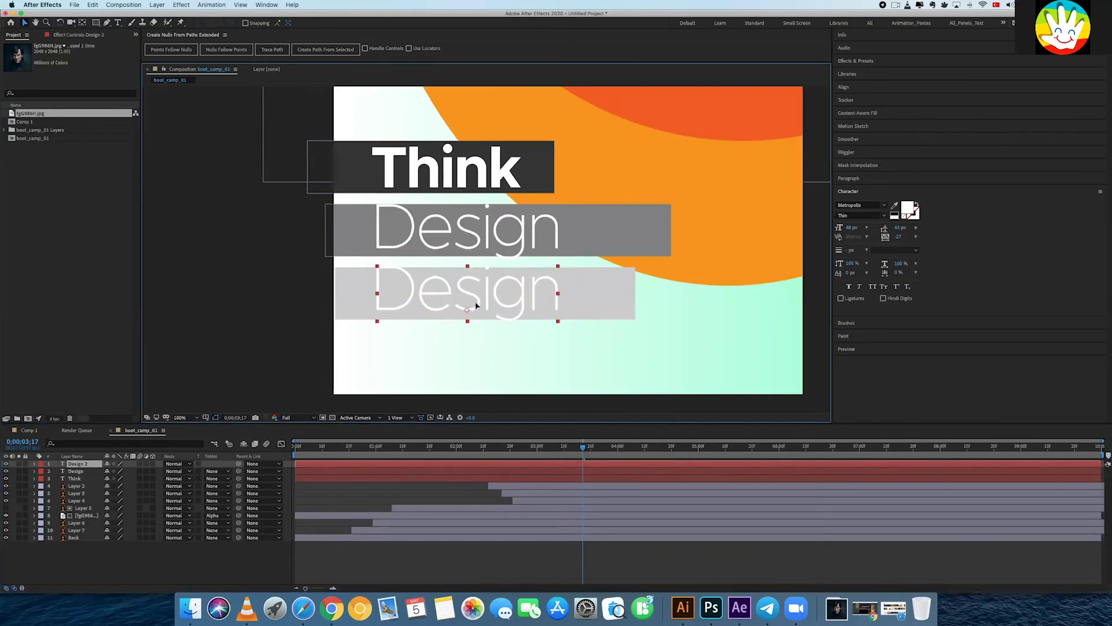
- Retype the copied Design text as 'Animate' and set its font style to Bold
{"action": "double_click", "coordinate": [475, 302]}
{"action": "type", "text": "Animate"}
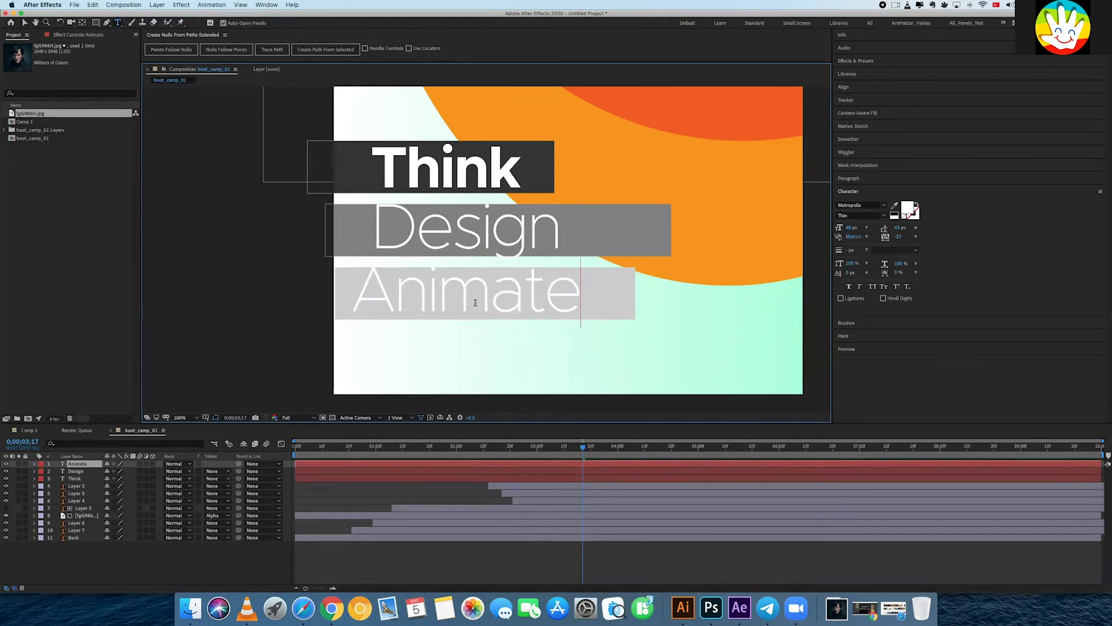
{"action": "left_click", "coordinate": [24, 23]}
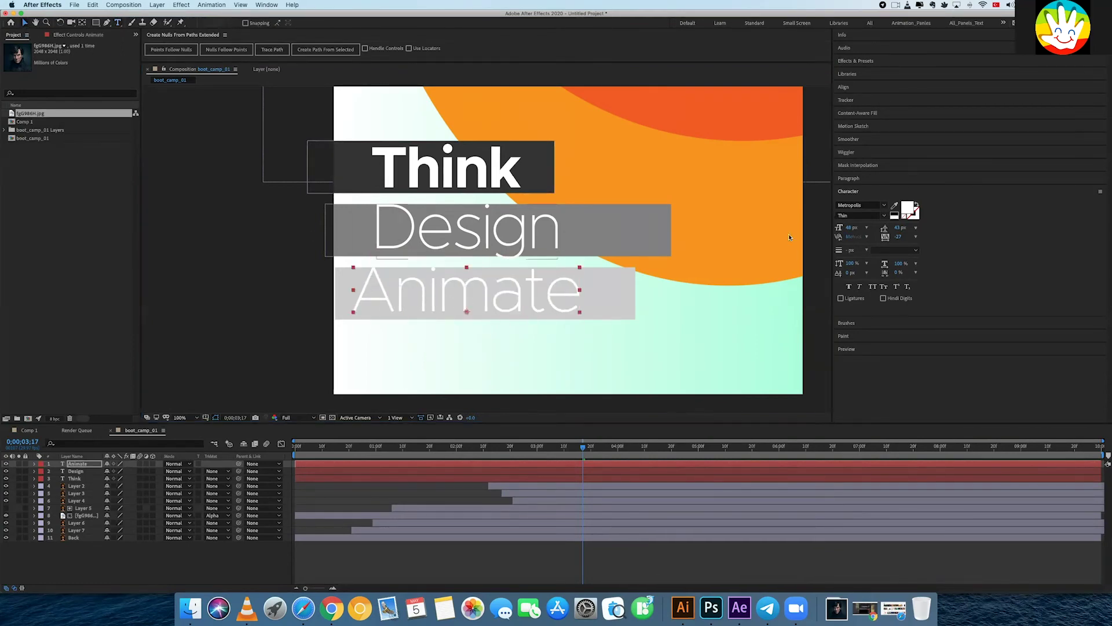
{"action": "left_click", "coordinate": [884, 215]}
{"action": "left_click", "coordinate": [863, 253]}
- Move and slightly enlarge Animate on its bar, then zoom the view out to 25%
{"action": "left_click_drag", "start_coordinate": [579, 308], "coordinate": [604, 311]}
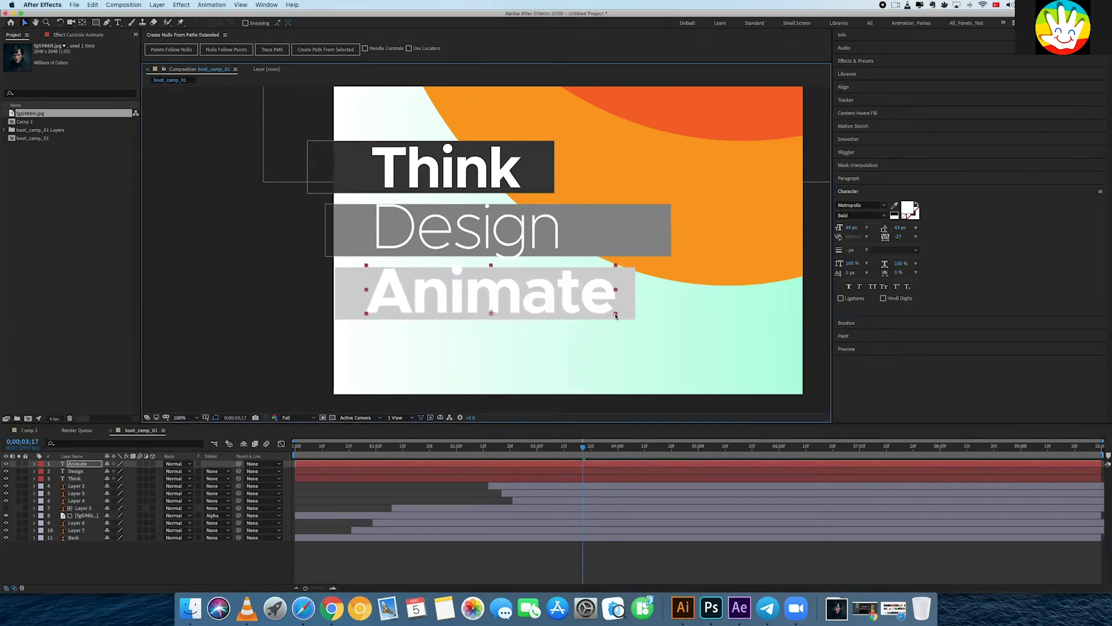
{"action": "left_click_drag", "start_coordinate": [616, 312], "coordinate": [623, 317]}
{"action": "key", "text": "Right"}
{"action": "key", "text": "Right"}
{"action": "key", "text": "Right"}
{"action": "key", "text": "Down"}
{"action": "key", "text": "Down"}
{"action": "left_click", "coordinate": [236, 267]}
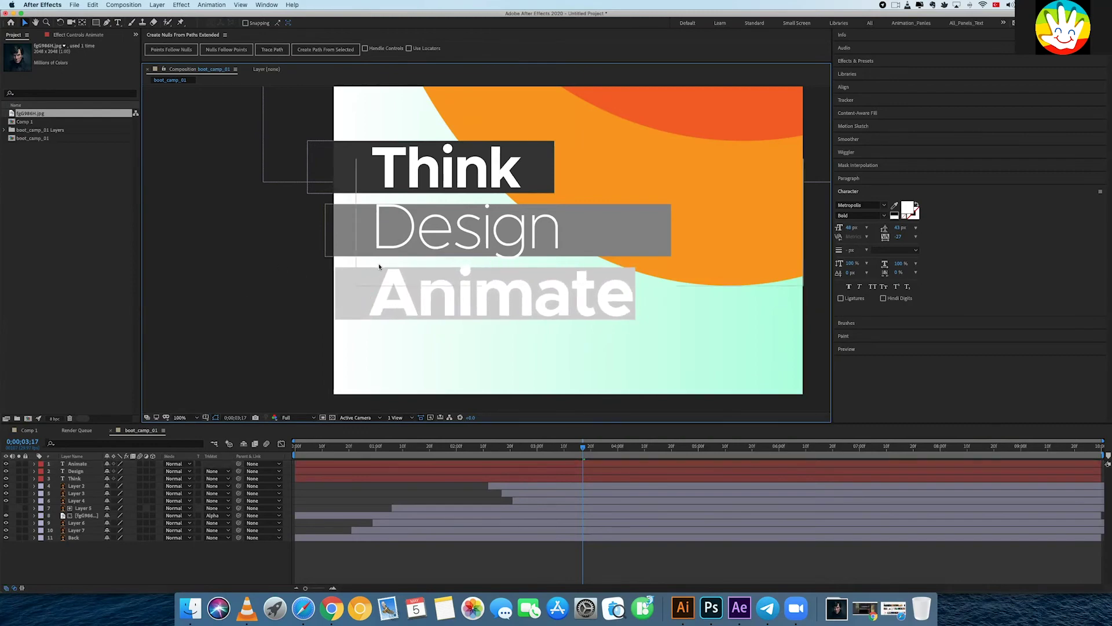
{"action": "key", "text": "comma"}
{"action": "key", "text": "comma"}
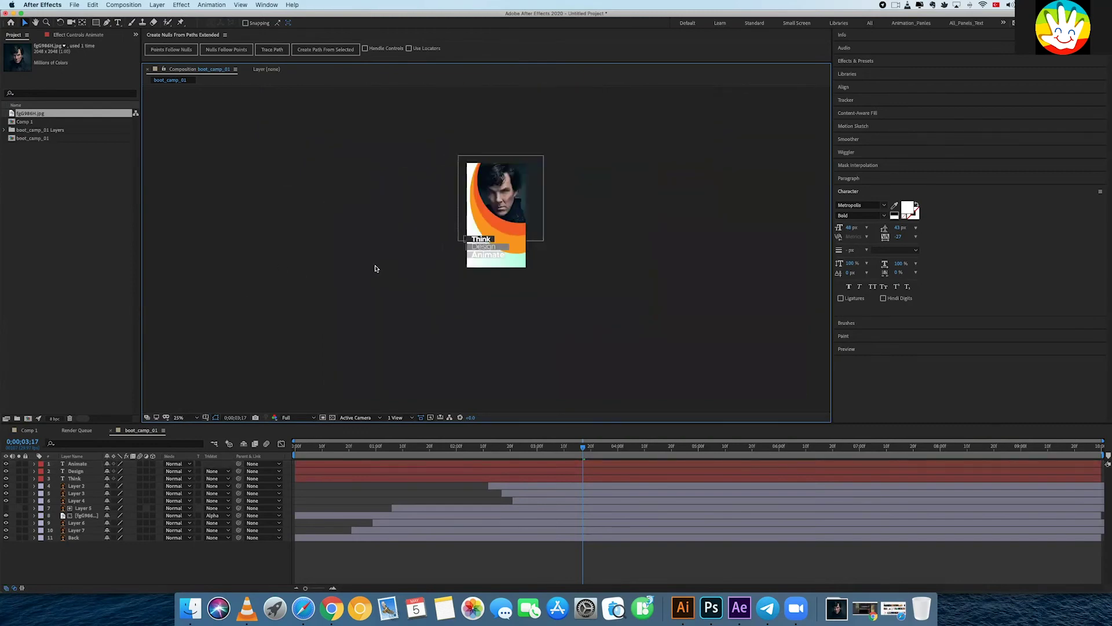
{"action": "mouse_move", "coordinate": [385, 264]}
{"action": "left_mouse_down"}
{"action": "mouse_move", "coordinate": [467, 275]}
{"action": "mouse_move", "coordinate": [497, 262]}
{"action": "left_mouse_up"}
{"action": "key", "text": "period"}
{"action": "key", "text": "period"}
{"action": "key", "text": "comma"}
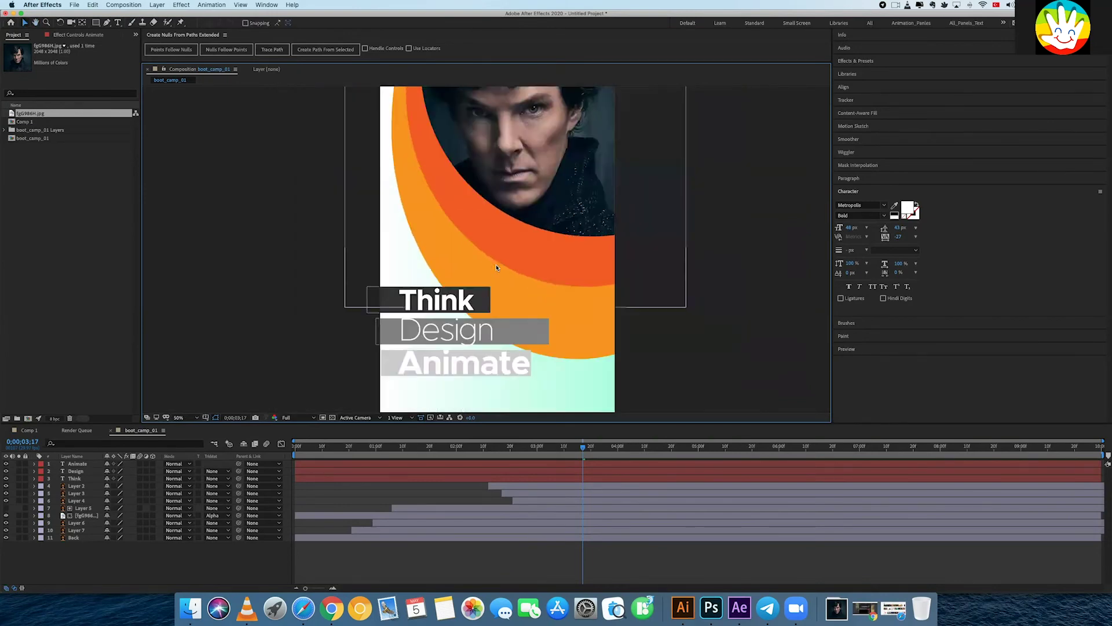
{"action": "key", "text": "comma"}
{"action": "left_click_drag", "start_coordinate": [323, 454], "coordinate": [285, 454]}
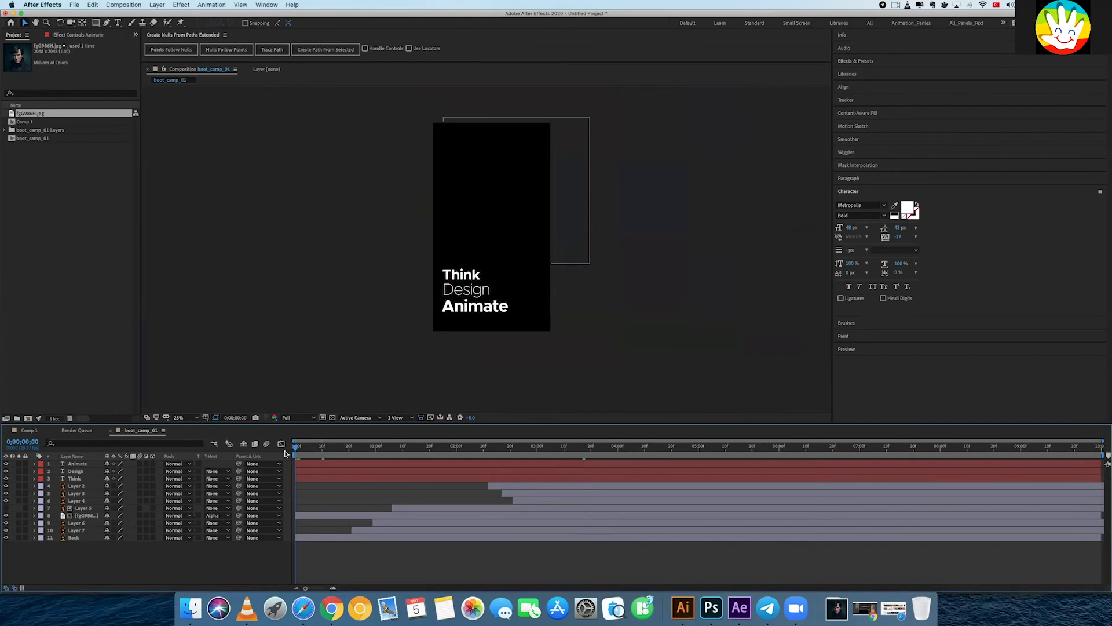
{"action": "key", "text": "space"}
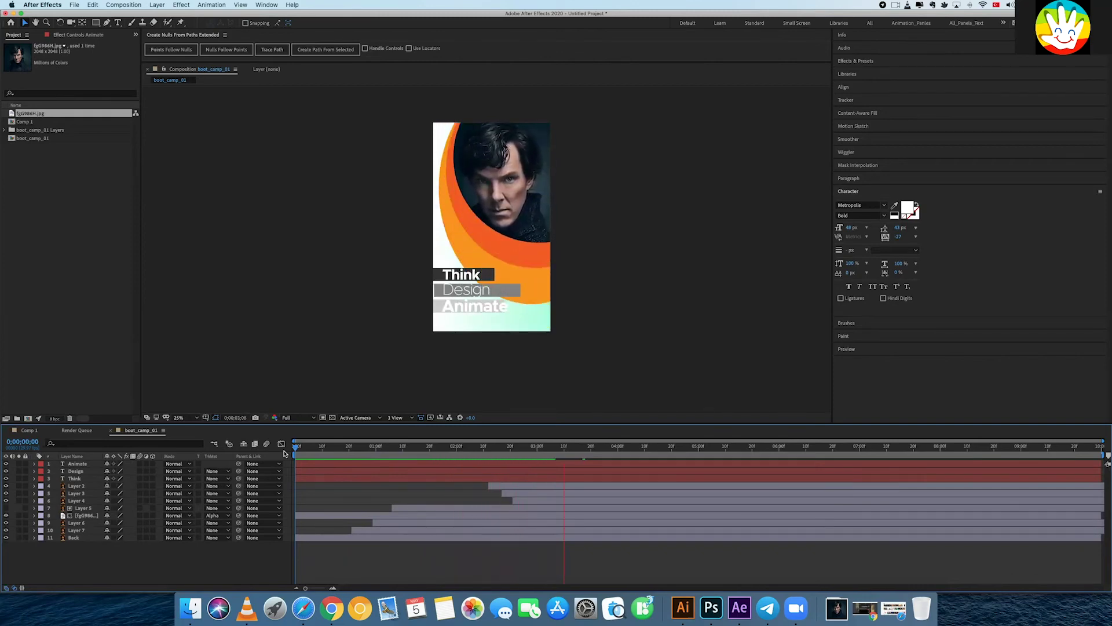
{"action": "key", "text": "space"}
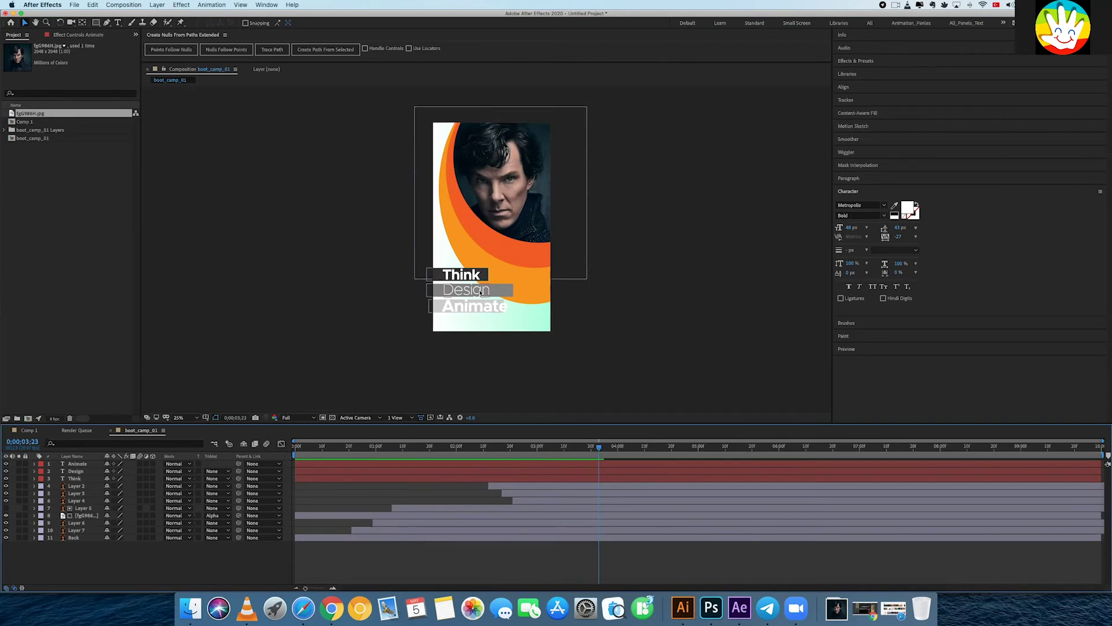
{"action": "left_click_drag", "start_coordinate": [601, 447], "coordinate": [540, 447]}
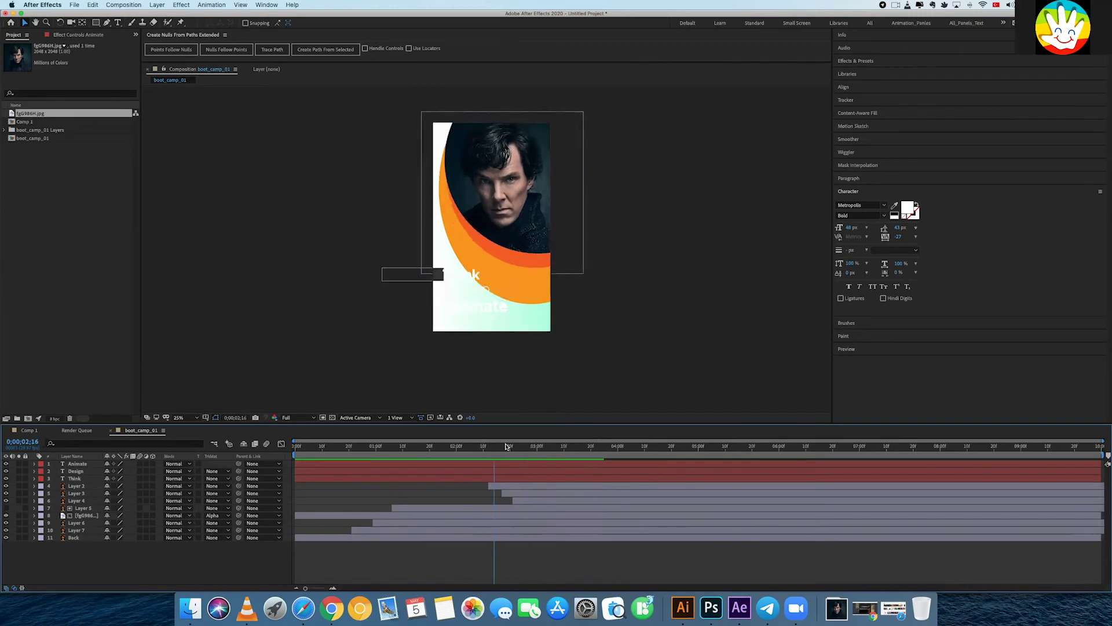
{"action": "mouse_move", "coordinate": [541, 447]}
{"action": "left_mouse_down"}
{"action": "mouse_move", "coordinate": [617, 446]}
{"action": "mouse_move", "coordinate": [408, 447]}
{"action": "mouse_move", "coordinate": [591, 428]}
{"action": "mouse_move", "coordinate": [505, 426]}
{"action": "left_mouse_up"}
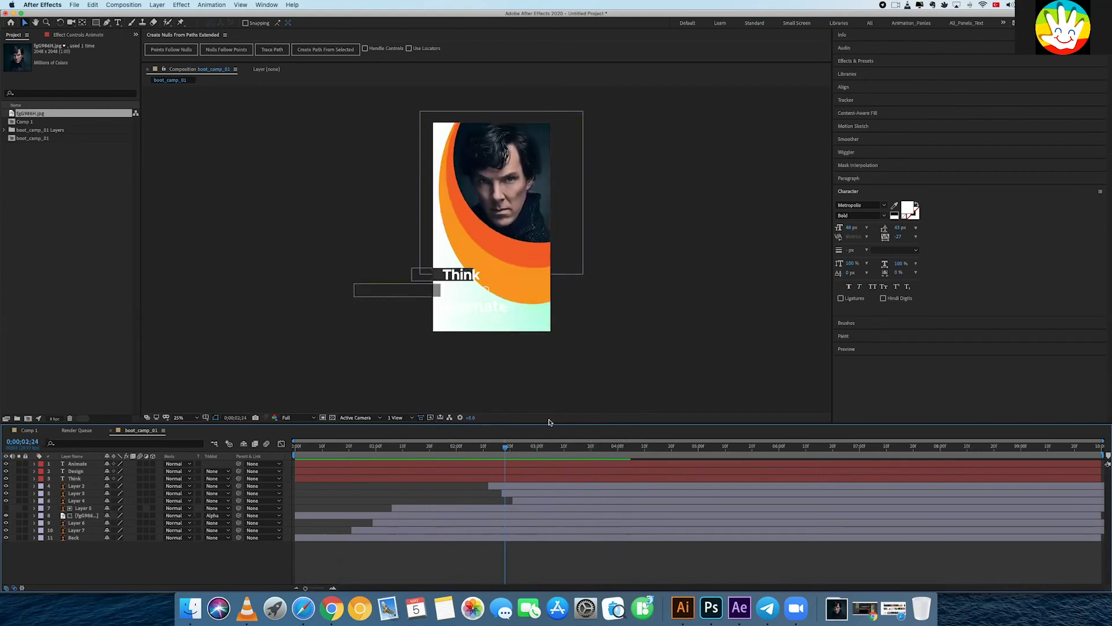
{"action": "key", "text": "space"}
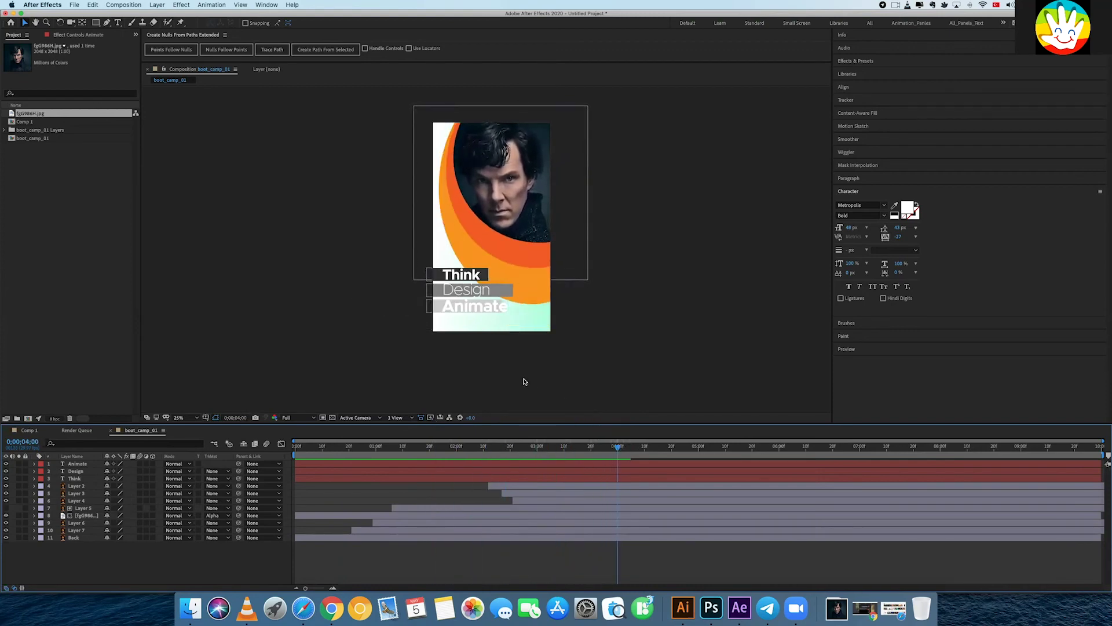
{"action": "key", "text": "period"}
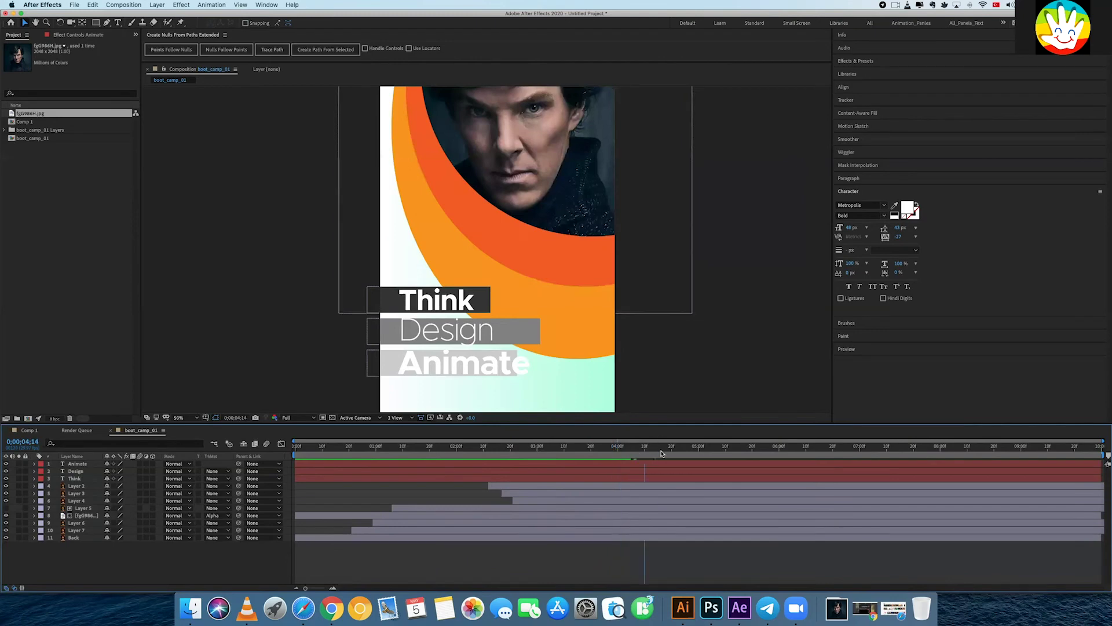
{"action": "left_click", "coordinate": [694, 447]}
{"action": "left_click", "coordinate": [475, 361]}
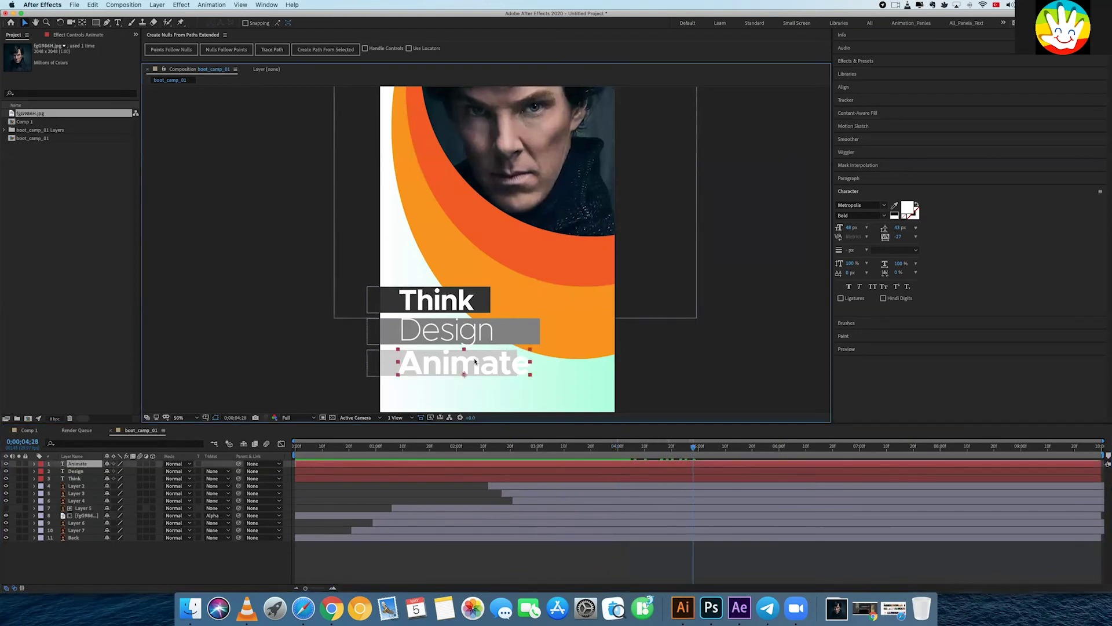
{"action": "mouse_move", "coordinate": [530, 375]}
{"action": "left_mouse_down"}
{"action": "mouse_move", "coordinate": [511, 363]}
{"action": "mouse_move", "coordinate": [529, 375]}
{"action": "left_mouse_up"}
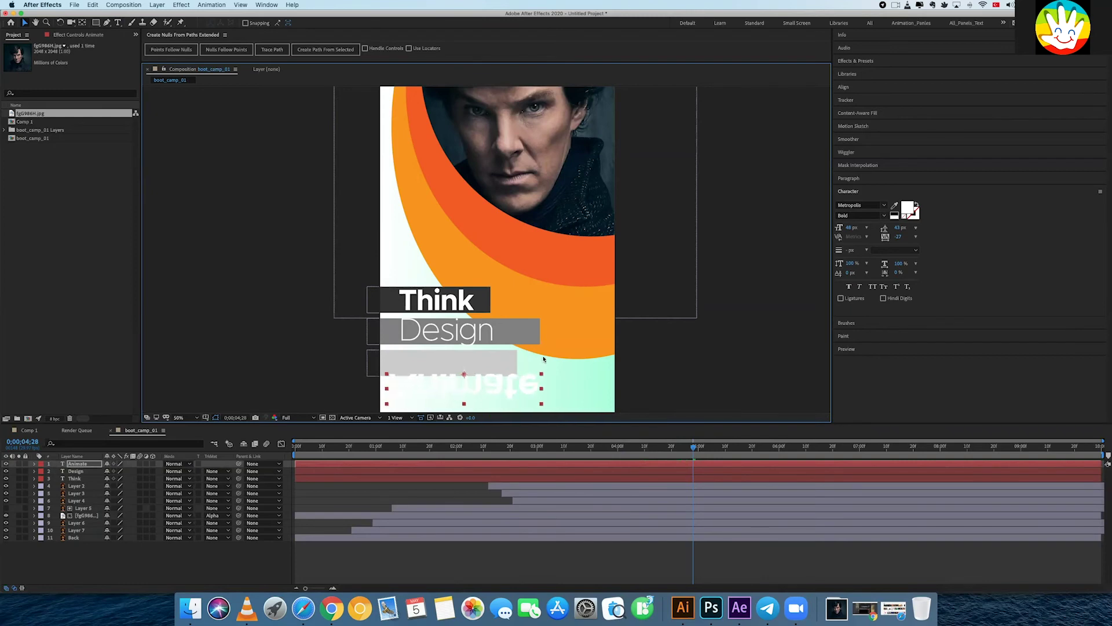
{"action": "mouse_move", "coordinate": [529, 374]}
{"action": "left_mouse_down"}
{"action": "mouse_move", "coordinate": [520, 354]}
{"action": "mouse_move", "coordinate": [491, 369]}
{"action": "left_mouse_up"}
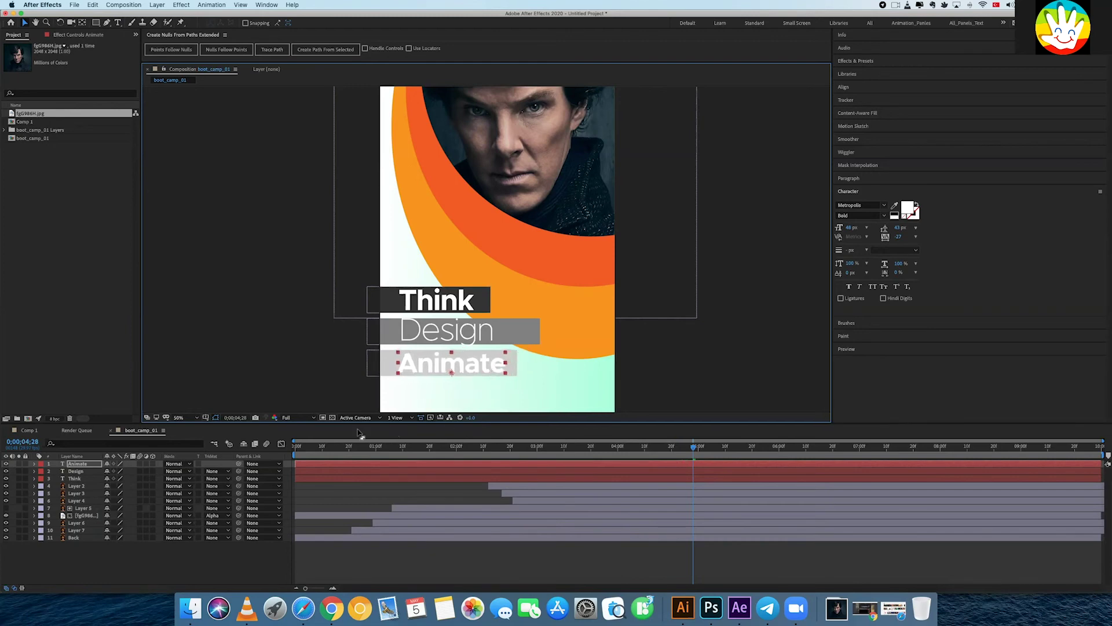
{"action": "key", "text": "Home"}
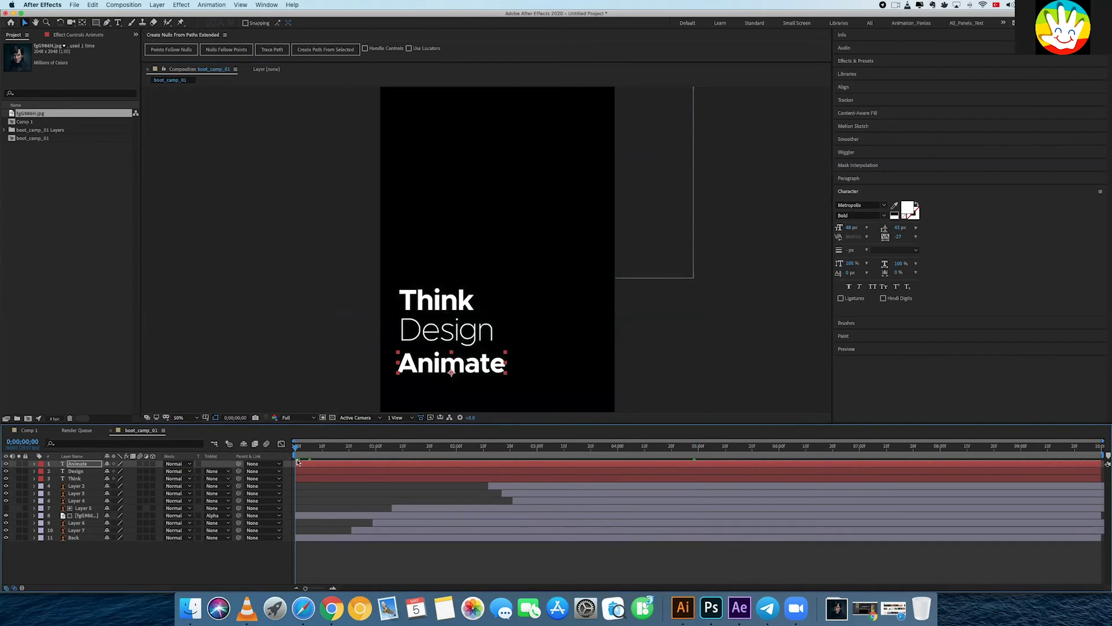
- Select the Think layer and expand Animation Presets > Presets > Text > Animate In in Effects & Presets
{"action": "left_click", "coordinate": [301, 471]}
{"action": "left_click", "coordinate": [301, 464]}
{"action": "left_click", "coordinate": [302, 478]}
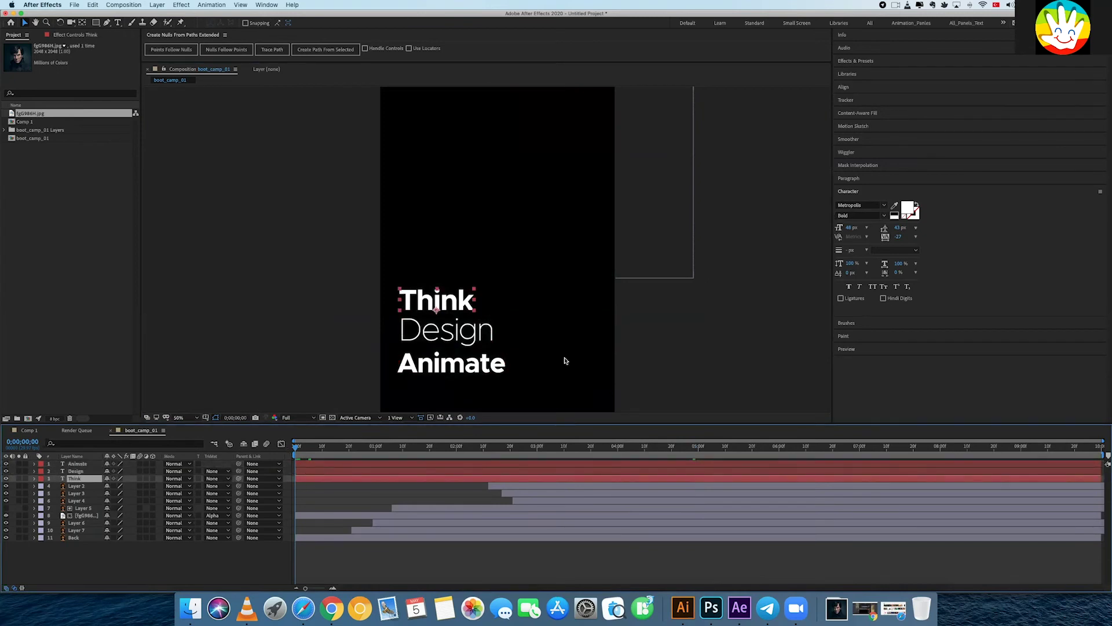
{"action": "left_click", "coordinate": [843, 61]}
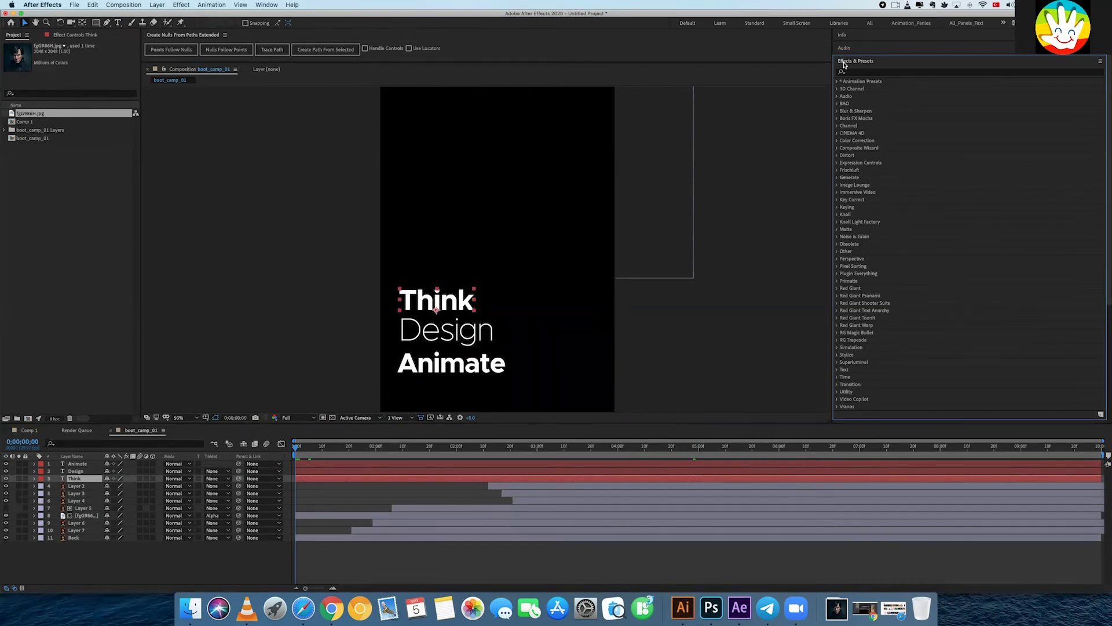
{"action": "left_click", "coordinate": [838, 82]}
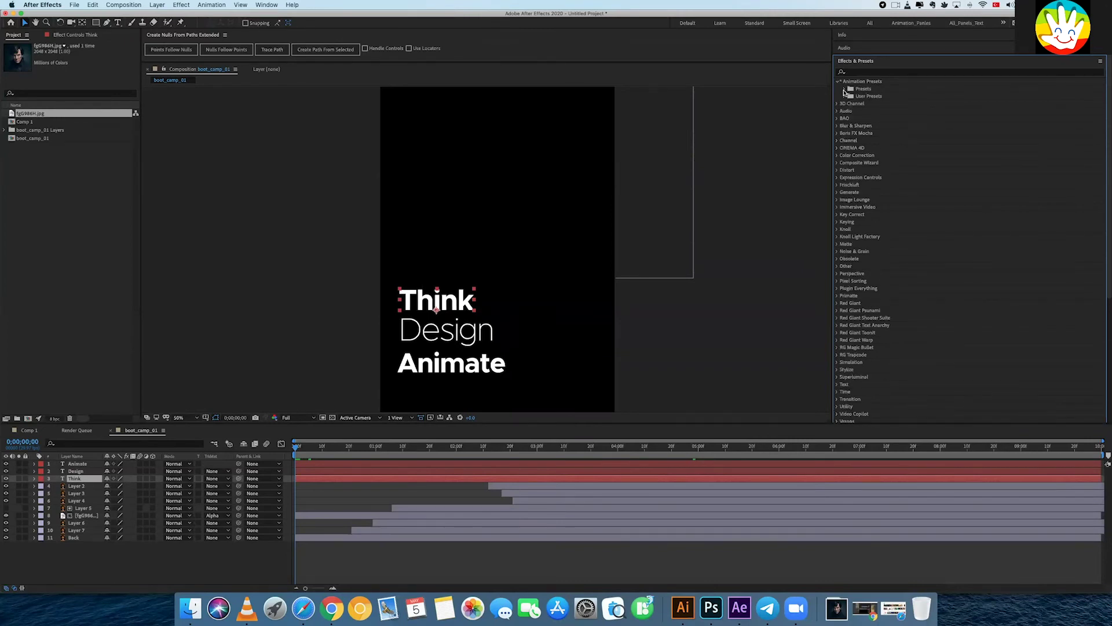
{"action": "left_click", "coordinate": [844, 89]}
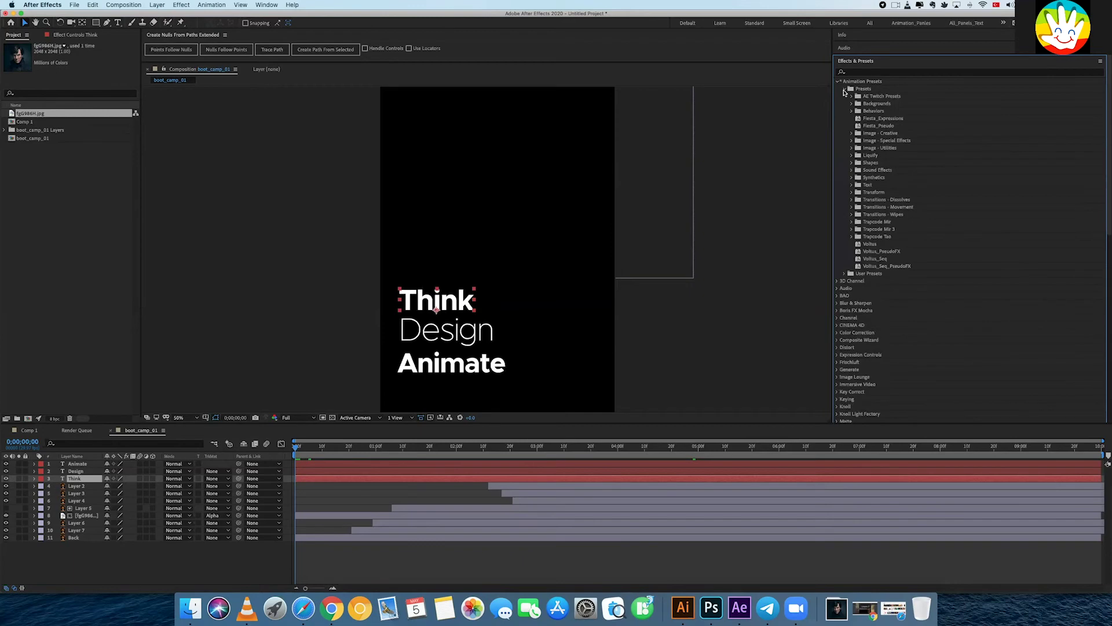
{"action": "left_click", "coordinate": [851, 185]}
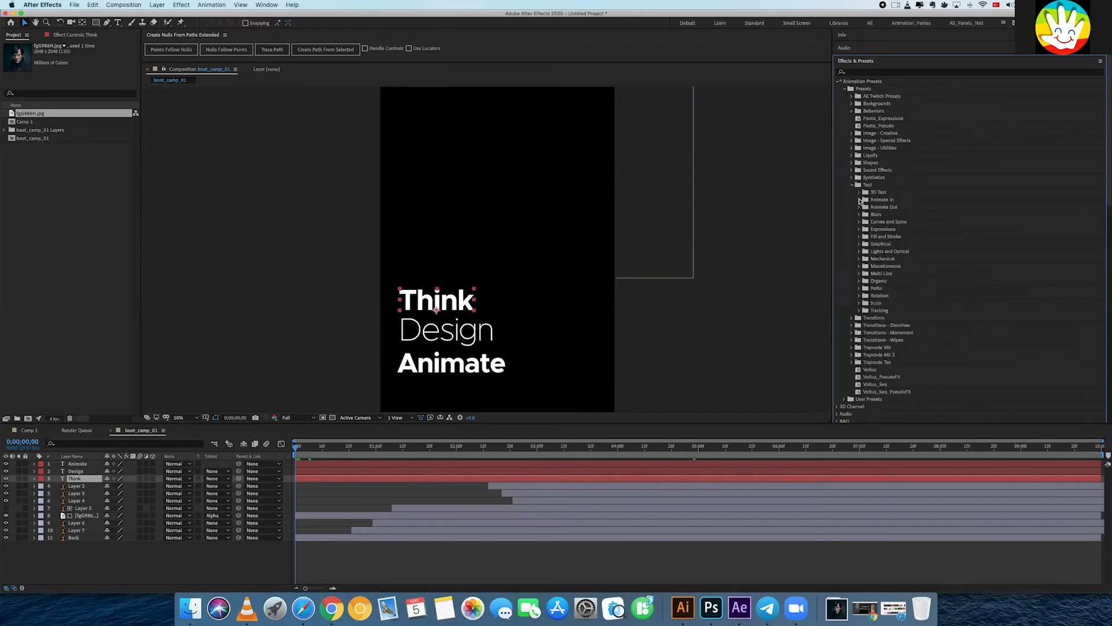
{"action": "left_click", "coordinate": [860, 199]}
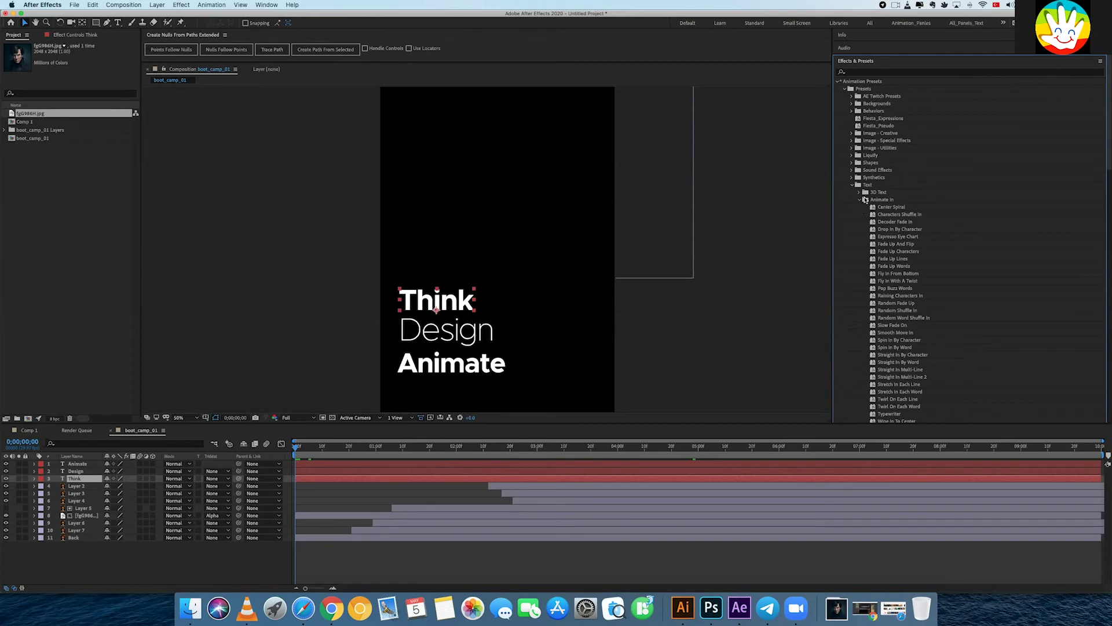
{"action": "left_click", "coordinate": [860, 200]}
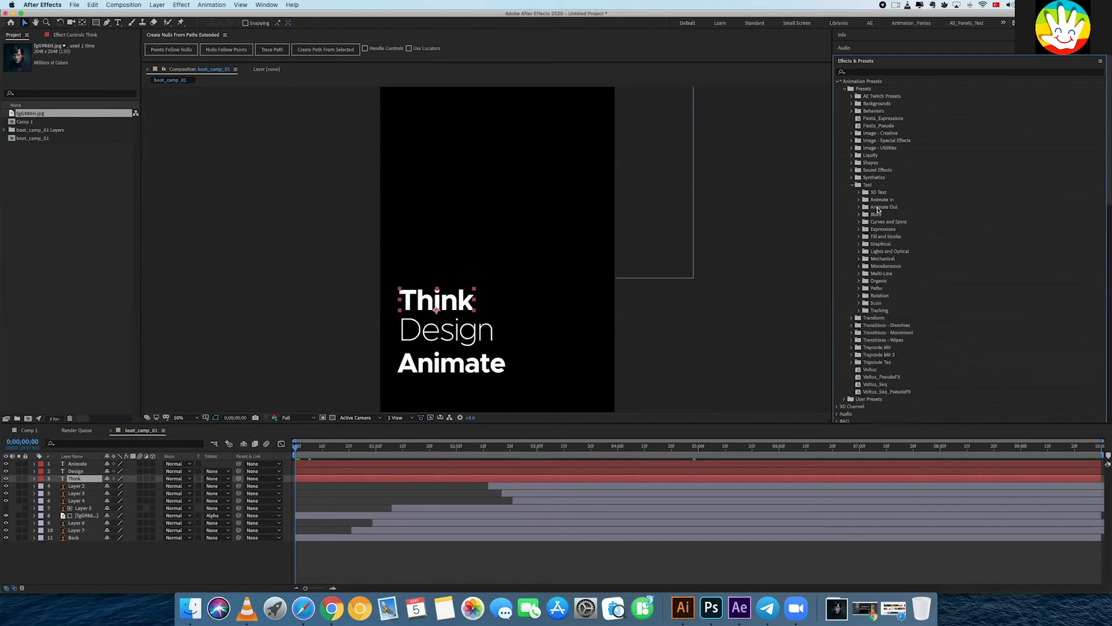
{"action": "left_click", "coordinate": [860, 200]}
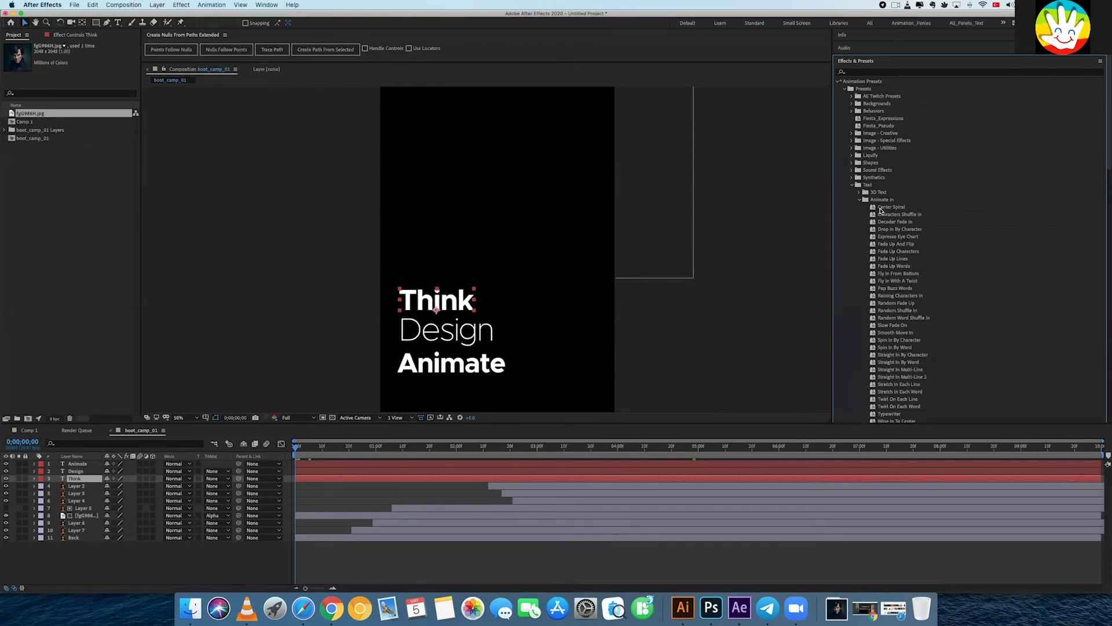
{"action": "mouse_move", "coordinate": [883, 209]}
{"action": "left_mouse_down"}
{"action": "mouse_move", "coordinate": [454, 275]}
{"action": "mouse_move", "coordinate": [453, 301]}
{"action": "left_mouse_up"}
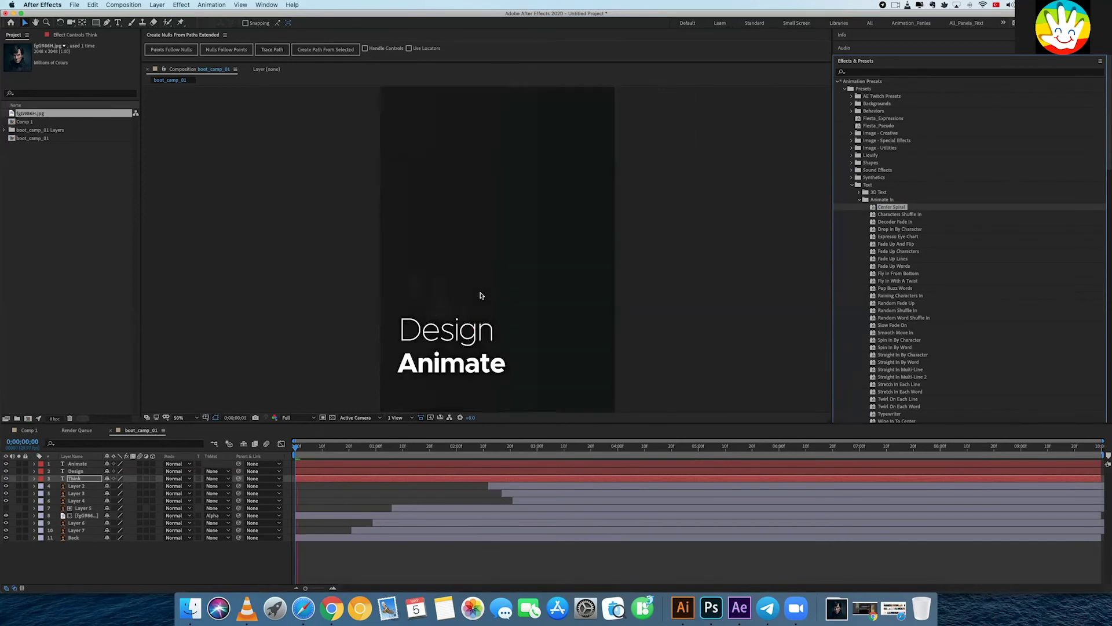
{"action": "key", "text": "space"}
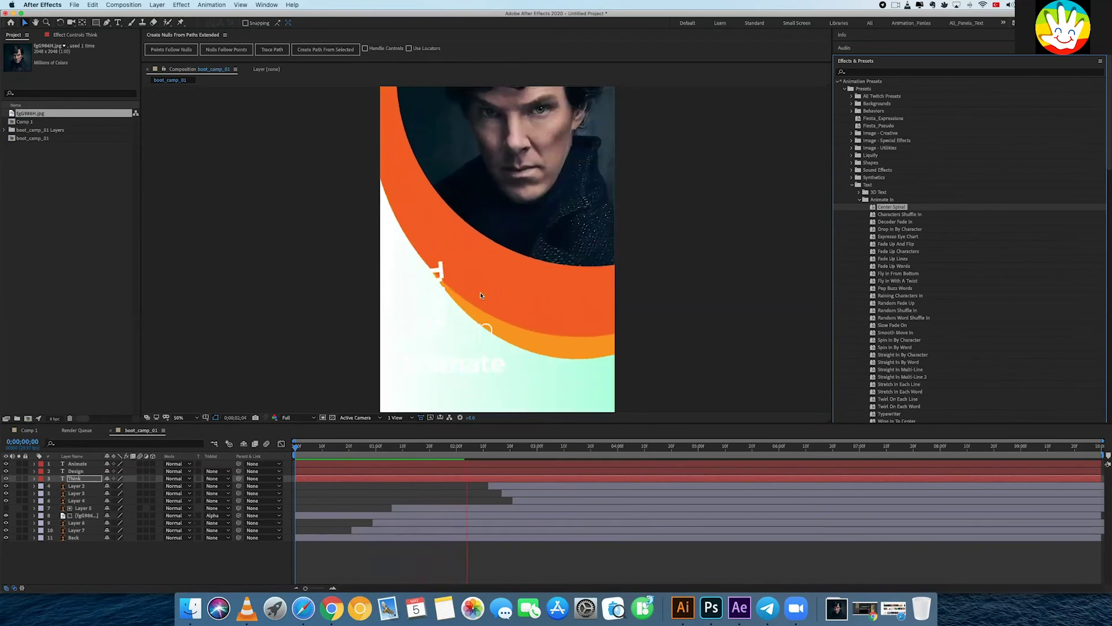
{"action": "key", "text": "space"}
{"action": "key", "text": "super+z"}
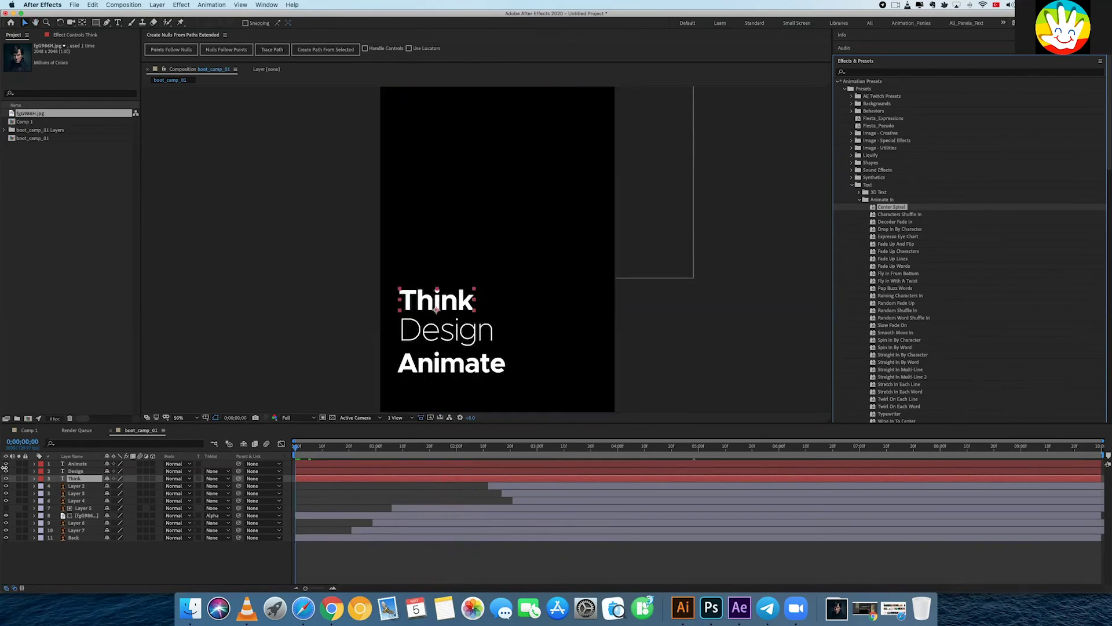
{"action": "left_click_drag", "start_coordinate": [6, 471], "coordinate": [6, 542]}
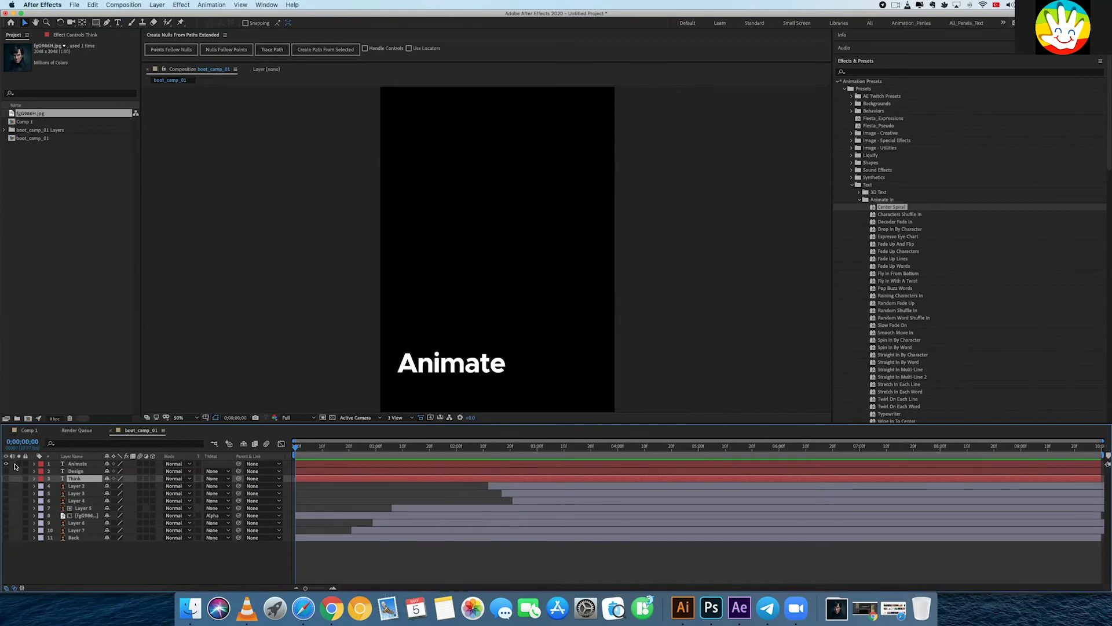
{"action": "left_click_drag", "start_coordinate": [6, 471], "coordinate": [5, 478]}
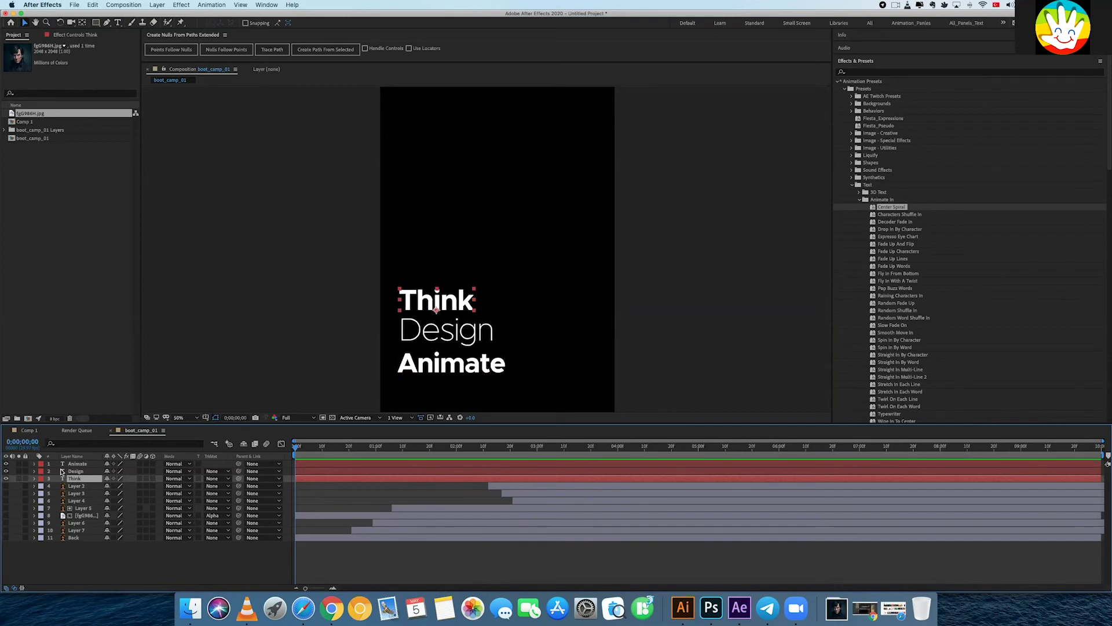
{"action": "left_click_drag", "start_coordinate": [5, 487], "coordinate": [6, 546]}
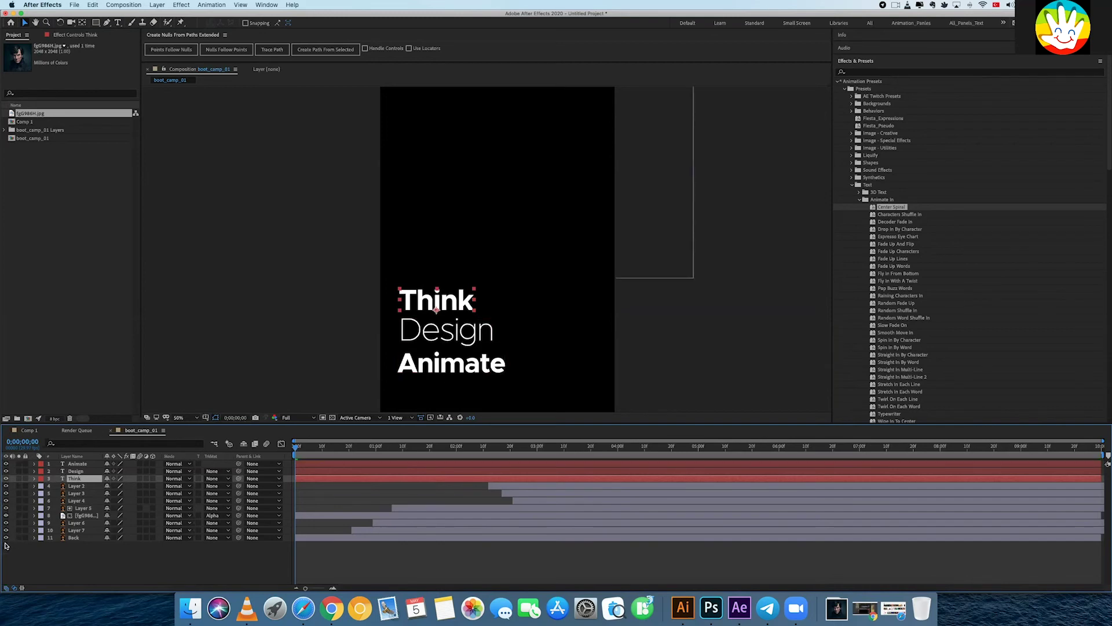
{"action": "left_click", "coordinate": [6, 508]}
{"action": "left_click_drag", "start_coordinate": [19, 463], "coordinate": [19, 479]}
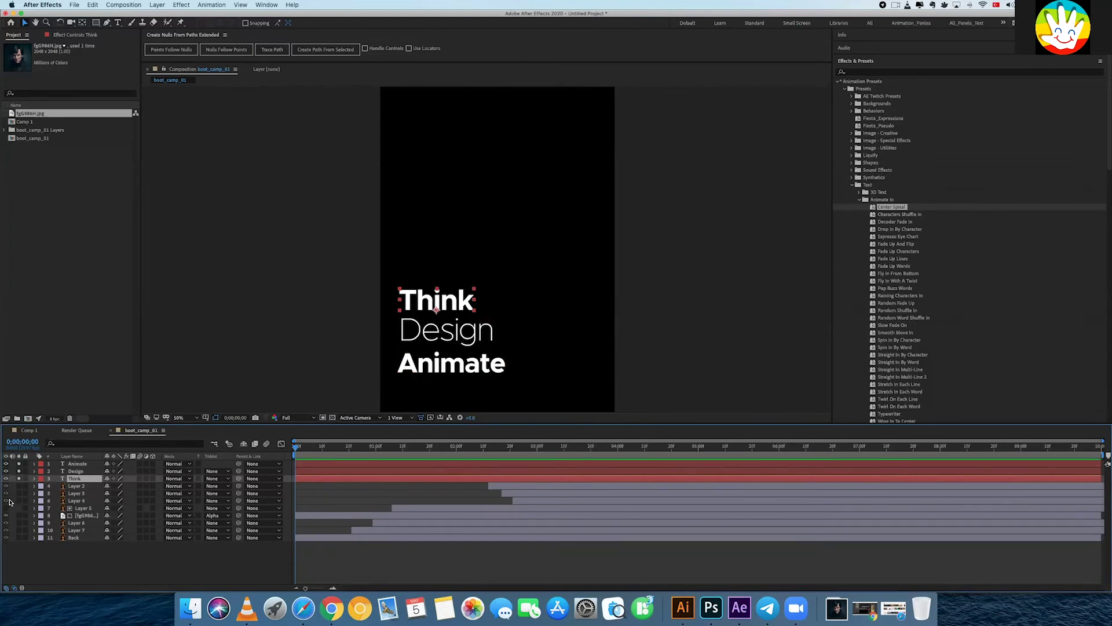
{"action": "key", "text": "space"}
{"action": "mouse_move", "coordinate": [19, 464]}
{"action": "left_mouse_down"}
{"action": "mouse_move", "coordinate": [19, 478]}
{"action": "mouse_move", "coordinate": [19, 463]}
{"action": "left_mouse_up"}
{"action": "left_click", "coordinate": [333, 446]}
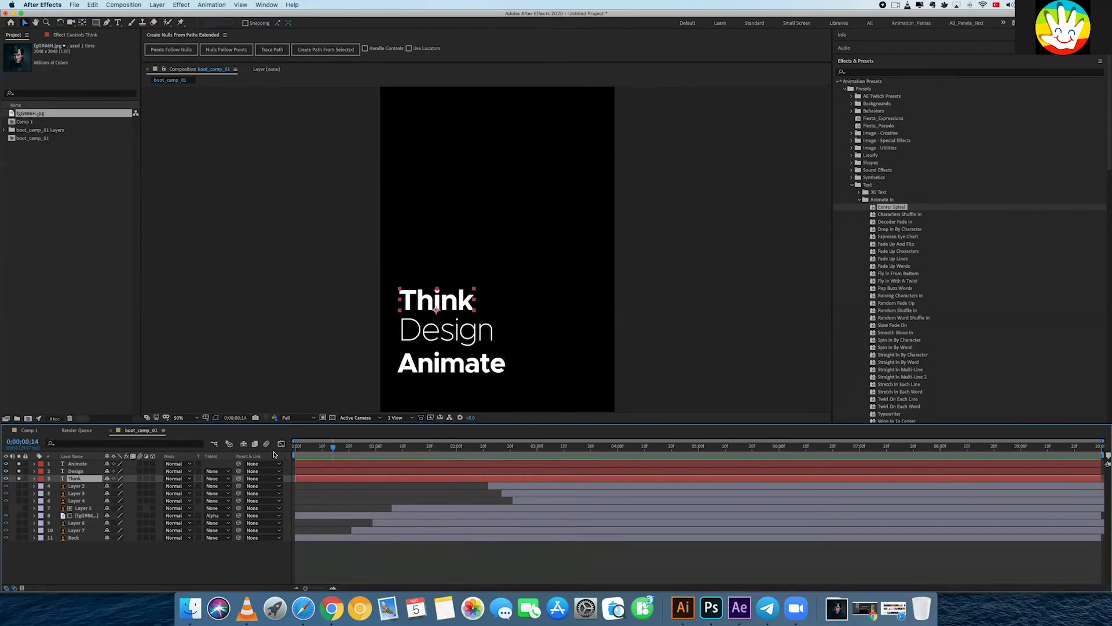
- Apply the Characters Shuffle In preset to the Think layer and preview it
{"action": "left_click", "coordinate": [390, 559]}
{"action": "key", "text": "Home"}
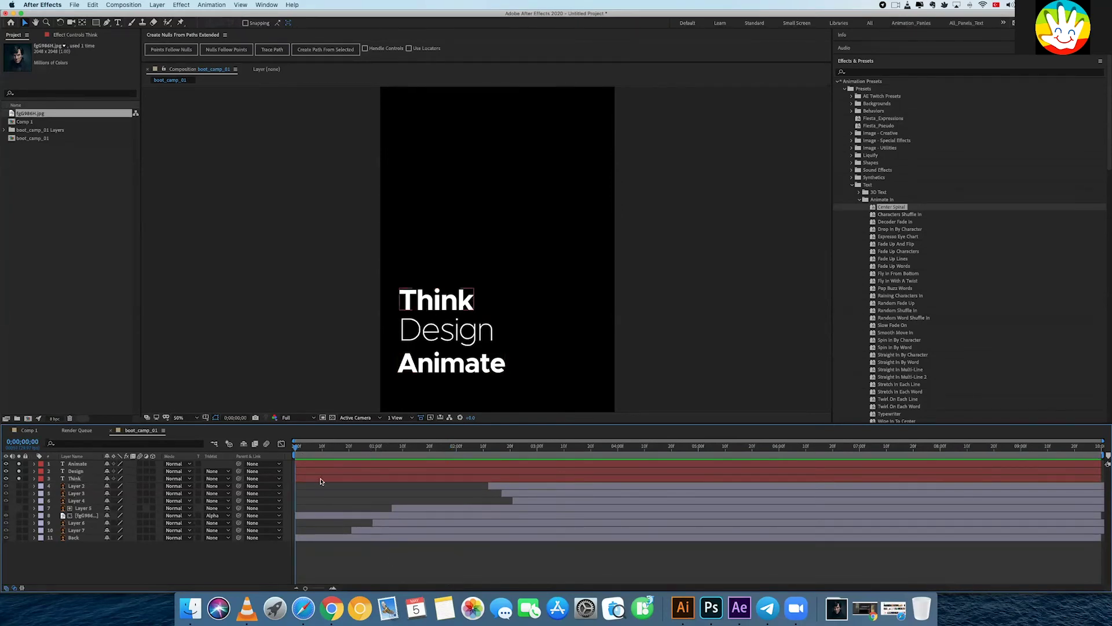
{"action": "left_click", "coordinate": [322, 480]}
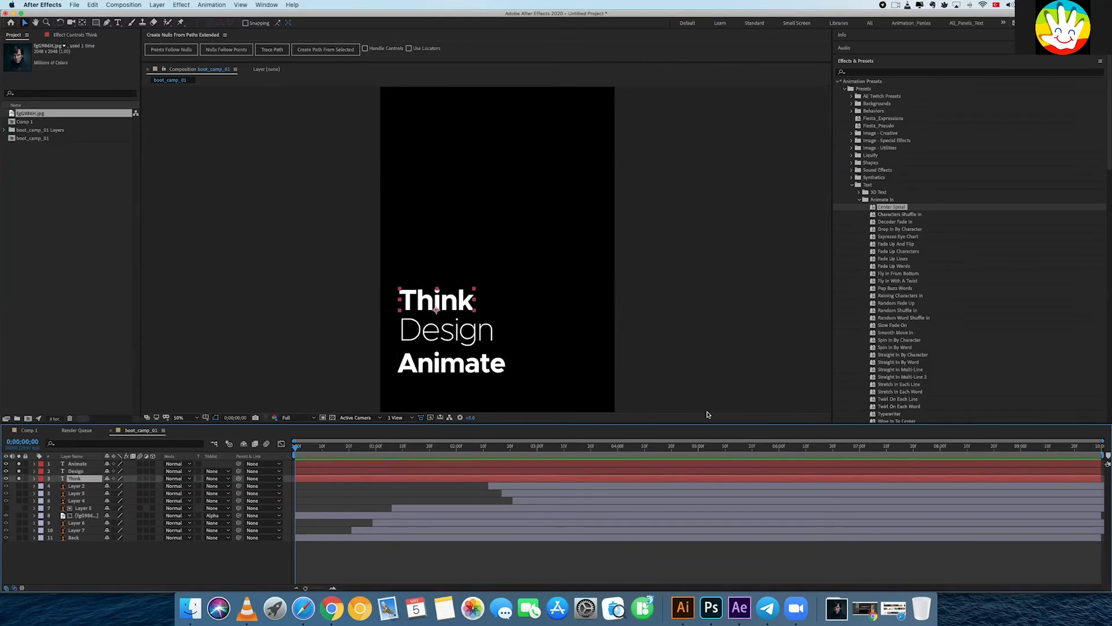
{"action": "left_click_drag", "start_coordinate": [899, 214], "coordinate": [466, 307]}
{"action": "key", "text": "space"}
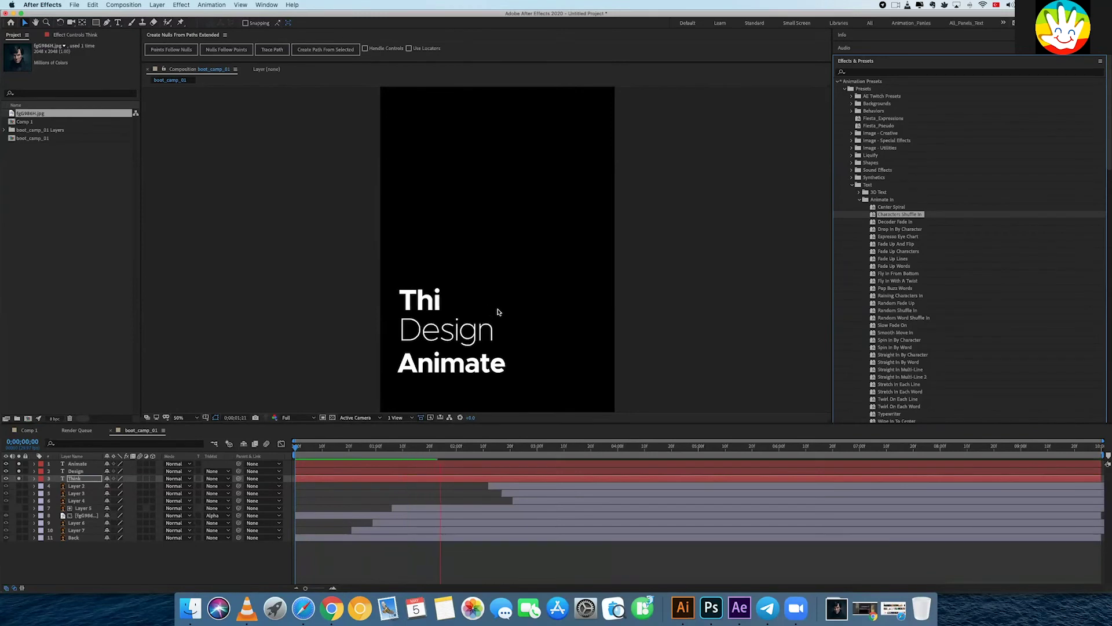
{"action": "key", "text": "space"}
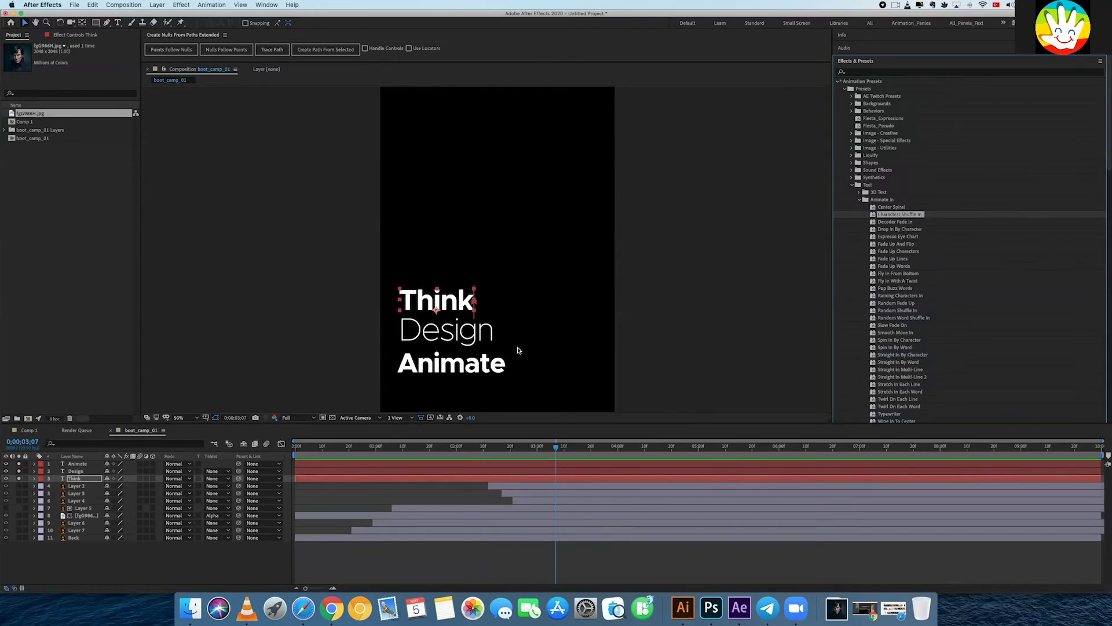
- Reveal Think's Offset keyframes and preview the animation from the first keyframe
{"action": "scroll", "coordinate": [911, 333], "scroll_direction": "down", "scroll_amount": 3}
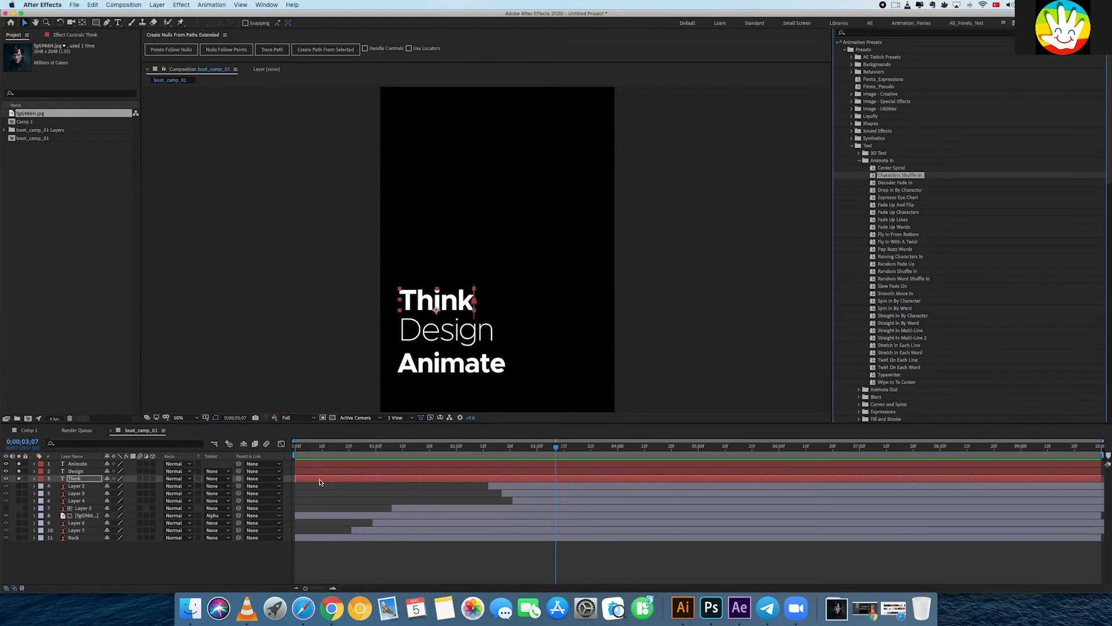
{"action": "left_click", "coordinate": [343, 481]}
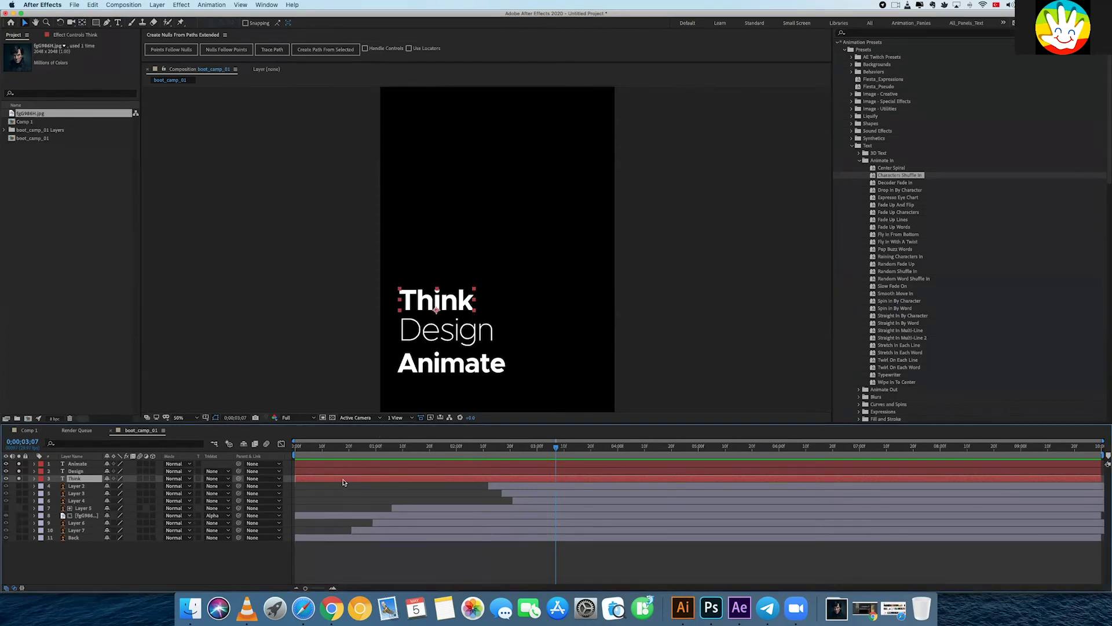
{"action": "key", "text": "u"}
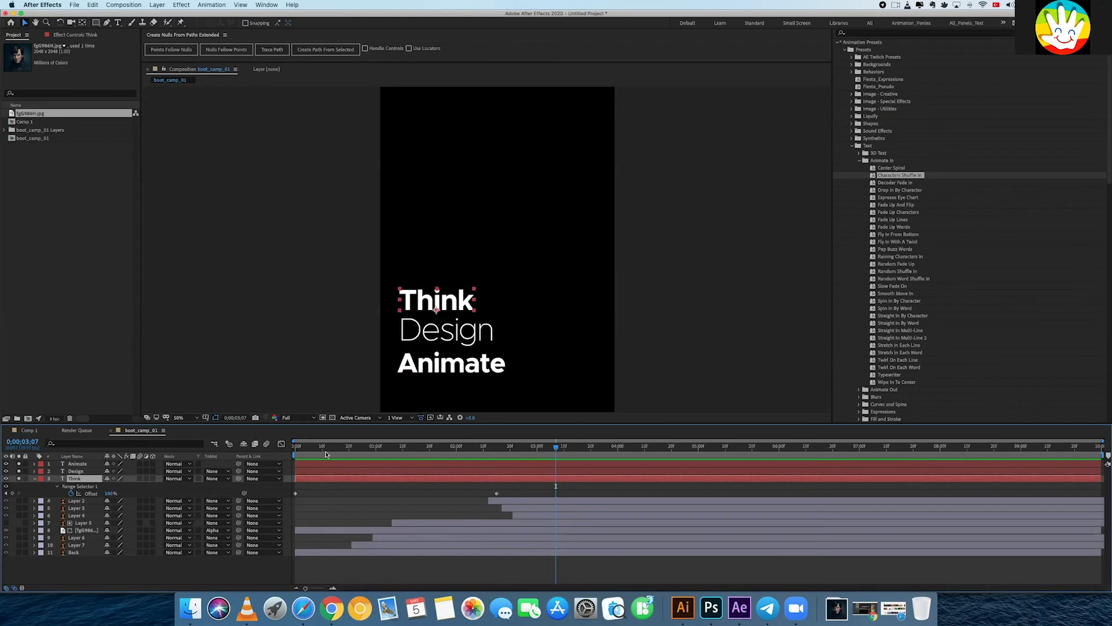
{"action": "left_click", "coordinate": [294, 451]}
{"action": "left_click_drag", "start_coordinate": [292, 453], "coordinate": [292, 454]}
{"action": "key", "text": "space"}
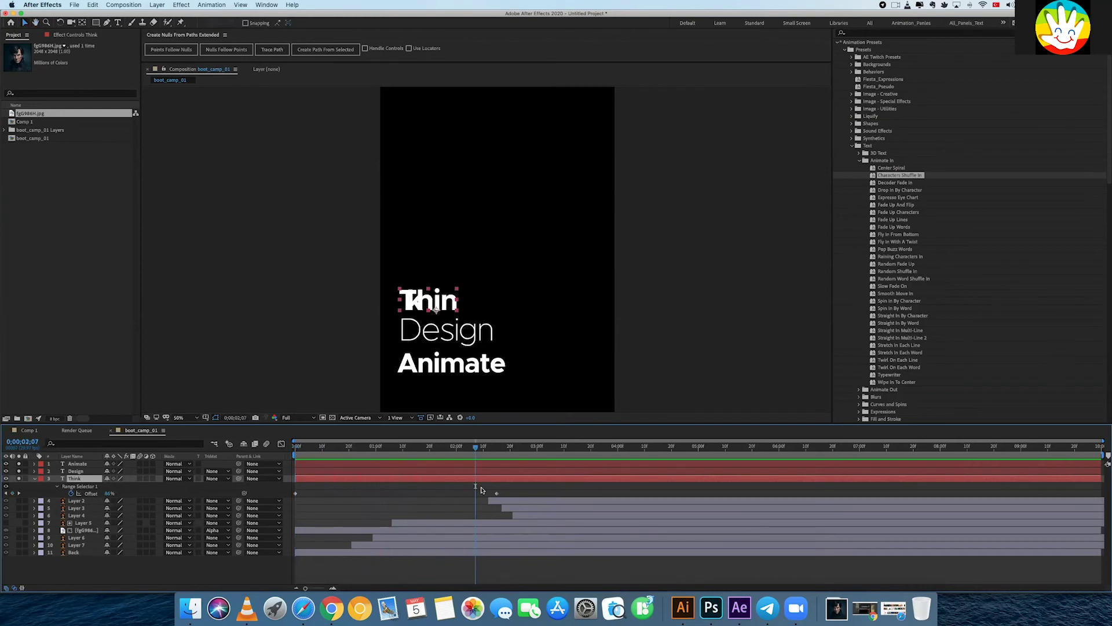
{"action": "key", "text": "space"}
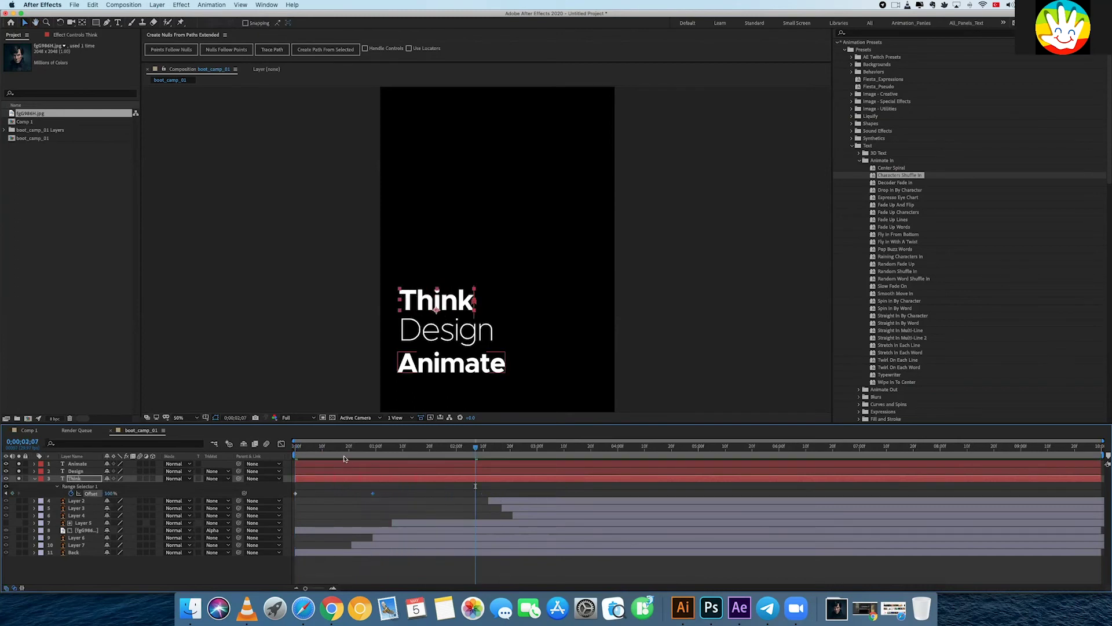
{"action": "left_click", "coordinate": [297, 452]}
{"action": "key", "text": "space"}
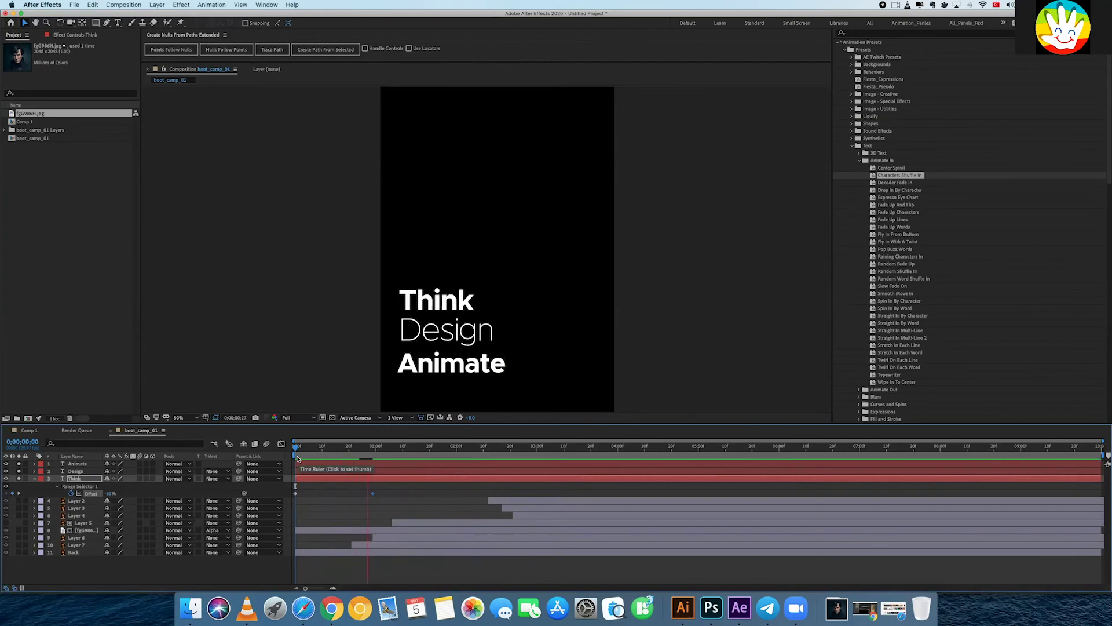
{"action": "key", "text": "space"}
- Move the Offset end keyframe later and replay the retimed Think animation
{"action": "left_click_drag", "start_coordinate": [403, 496], "coordinate": [449, 496]}
{"action": "left_click", "coordinate": [298, 453]}
{"action": "key", "text": "space"}
{"action": "left_click", "coordinate": [297, 453]}
{"action": "key", "text": "space"}
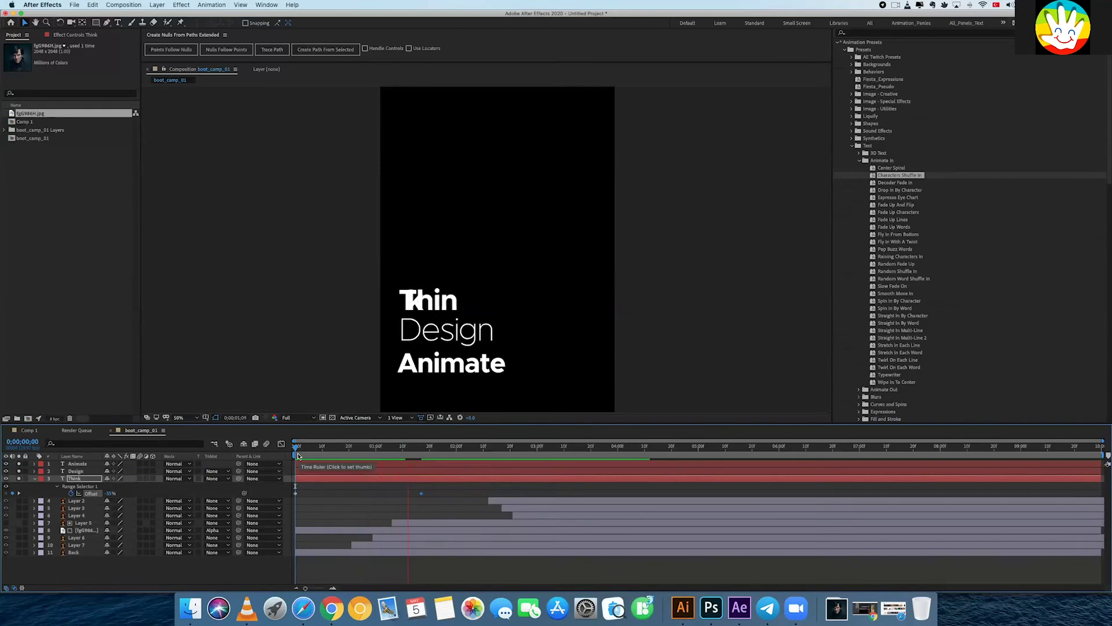
{"action": "key", "text": "space"}
- Return to the first frame, collapse Think's properties and select the Raining Characters In preset
{"action": "key", "text": "Home"}
{"action": "key", "text": "u"}
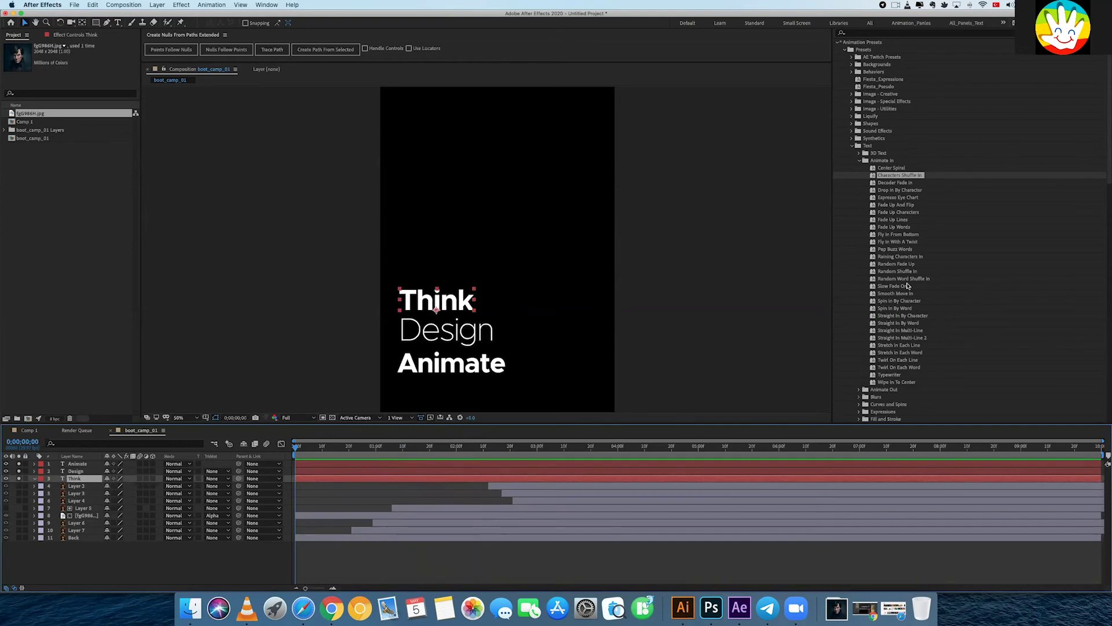
{"action": "left_click", "coordinate": [888, 257]}
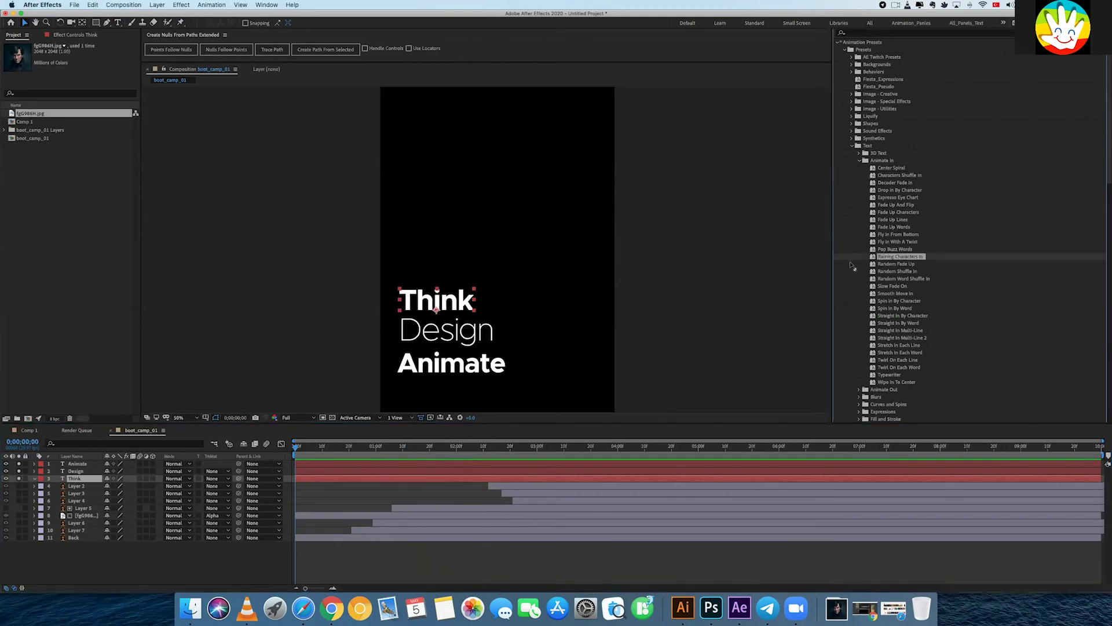
- Apply Raining Characters In to Think and pull its Offset end keyframe earlier, then preview
{"action": "left_click_drag", "start_coordinate": [543, 367], "coordinate": [337, 476]}
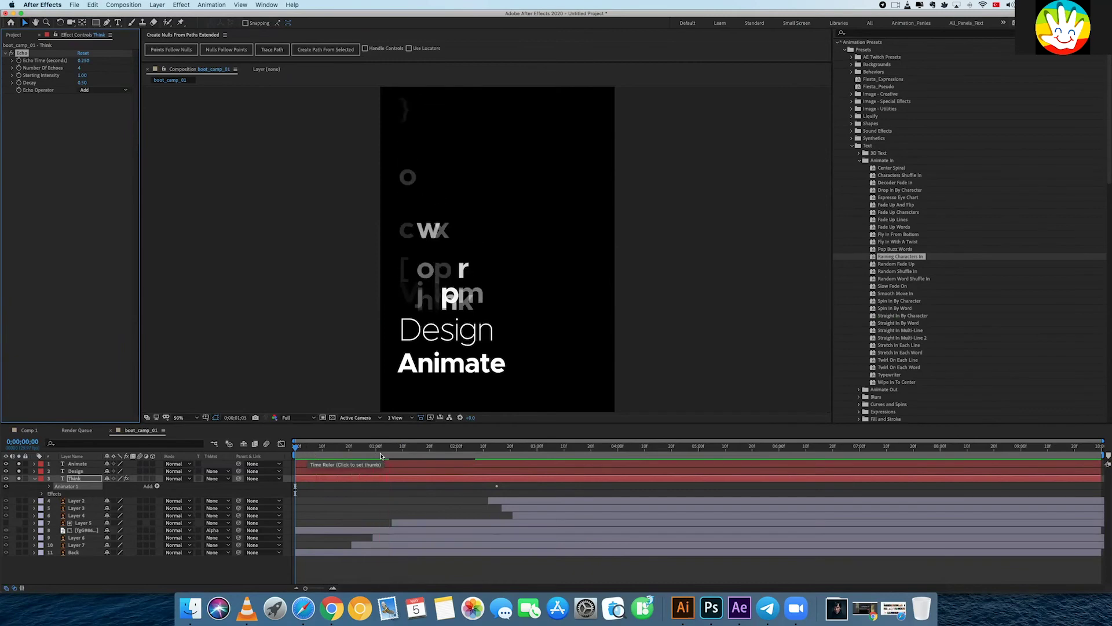
{"action": "key", "text": "space"}
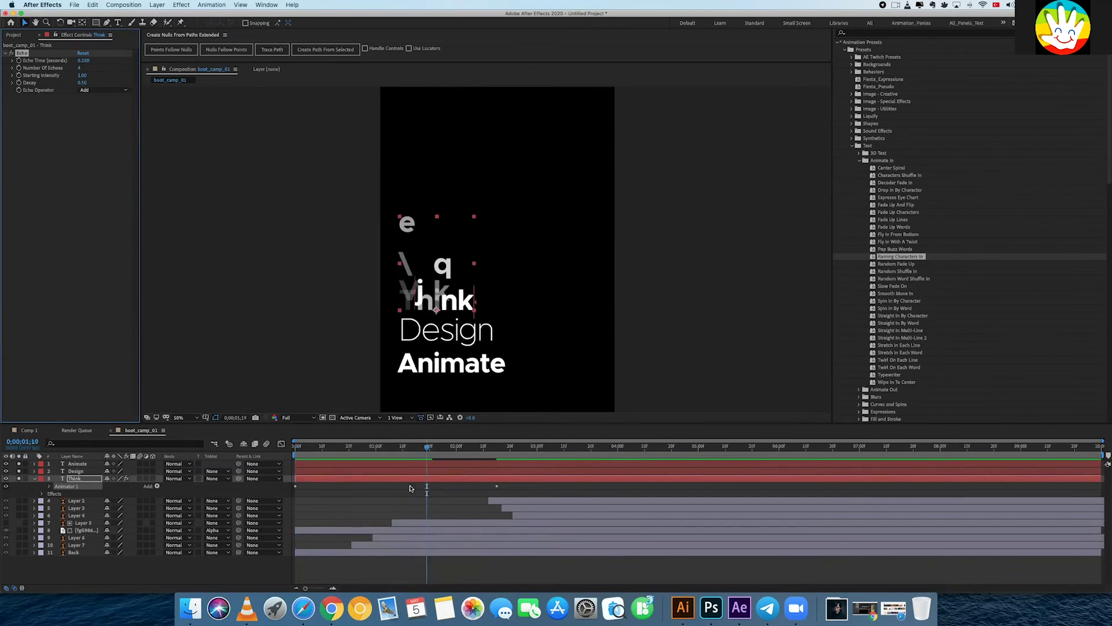
{"action": "key", "text": "u"}
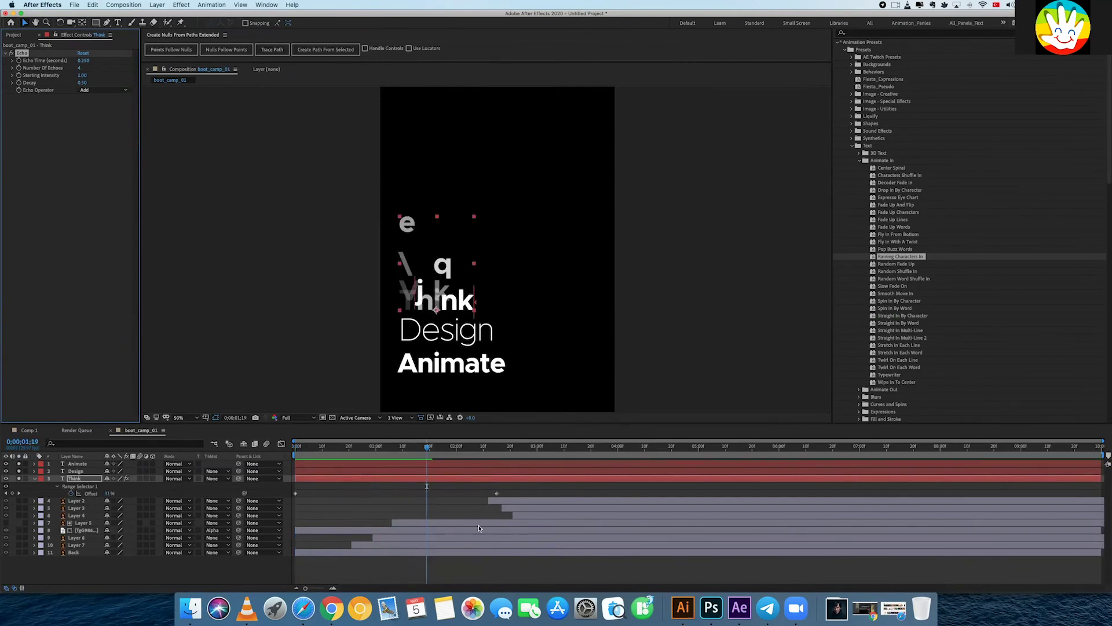
{"action": "left_click_drag", "start_coordinate": [494, 494], "coordinate": [398, 497]}
{"action": "key", "text": "space"}
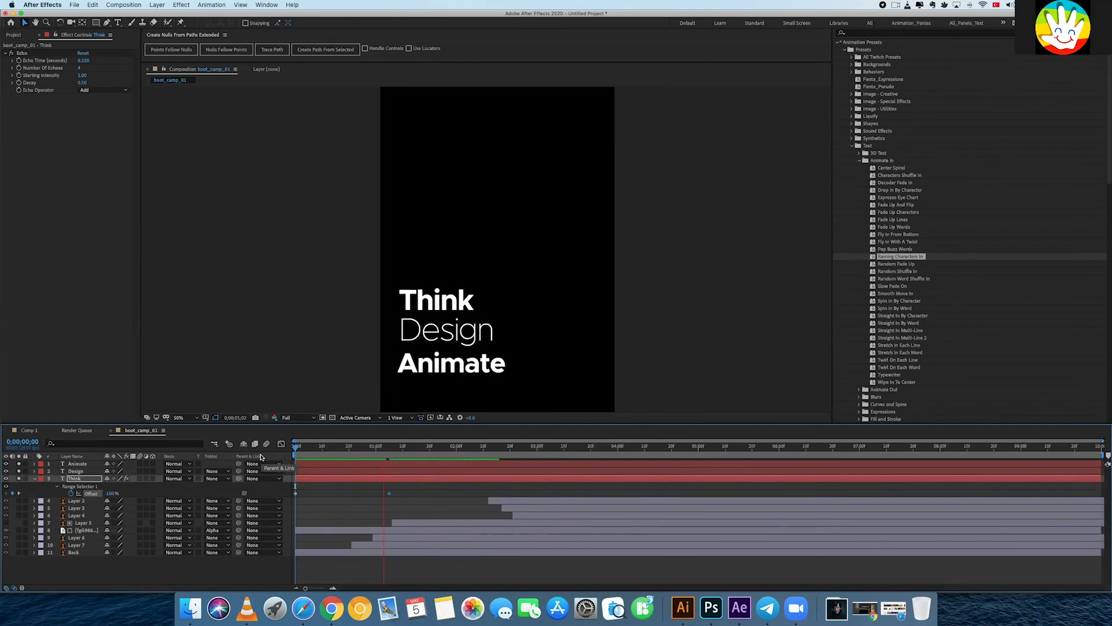
{"action": "key", "text": "space"}
- Try the Drop In By Character preset on the Design layer and preview it
{"action": "left_click", "coordinate": [307, 471]}
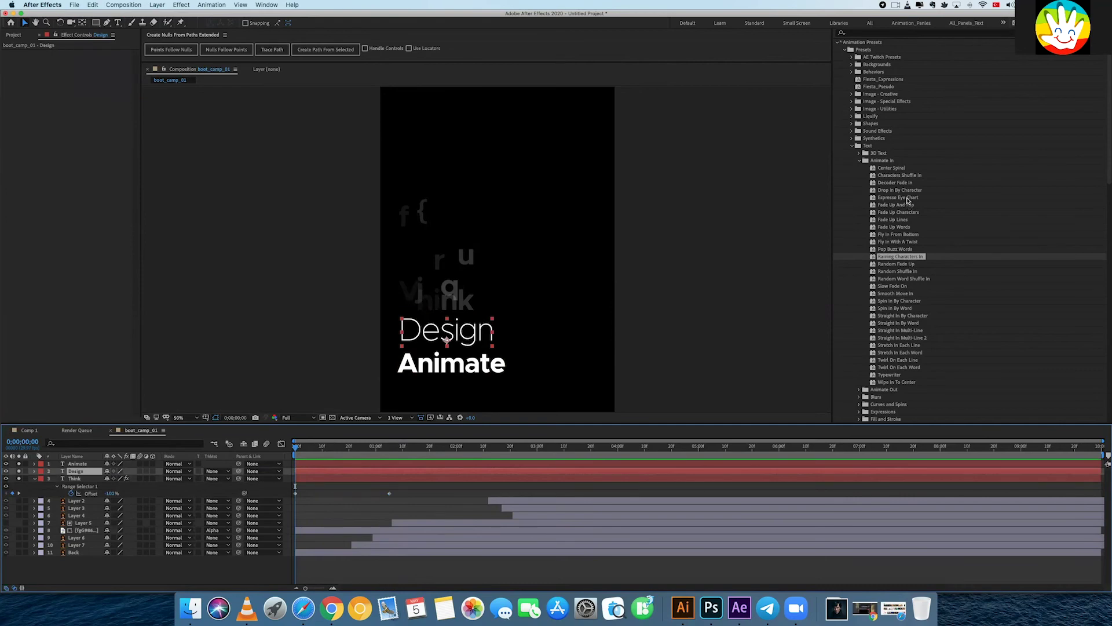
{"action": "left_click_drag", "start_coordinate": [907, 193], "coordinate": [357, 475]}
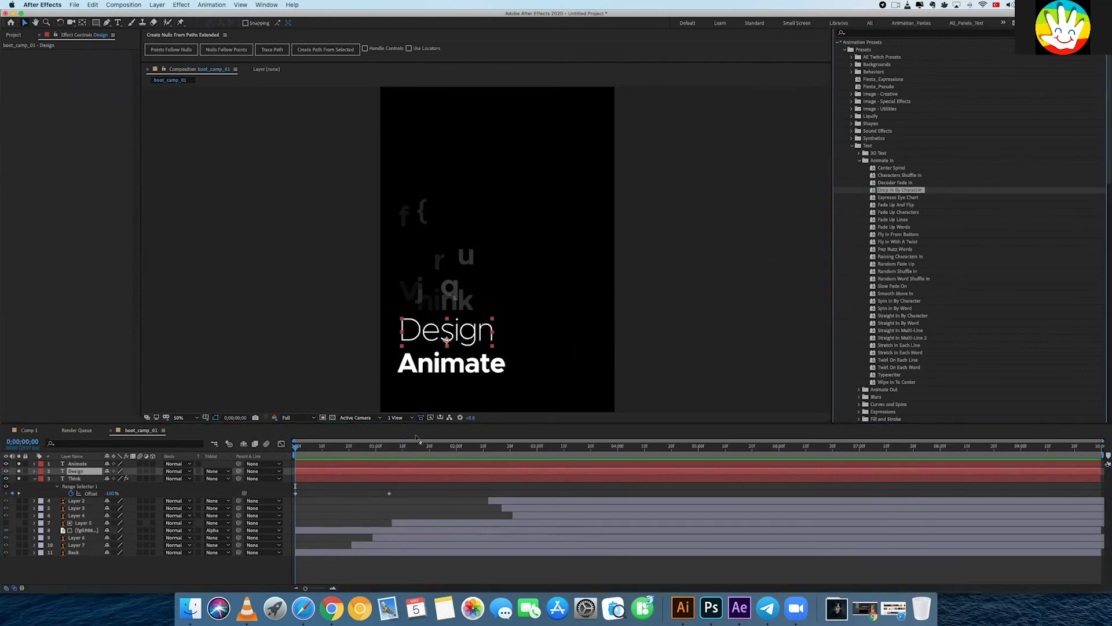
{"action": "key", "text": "space"}
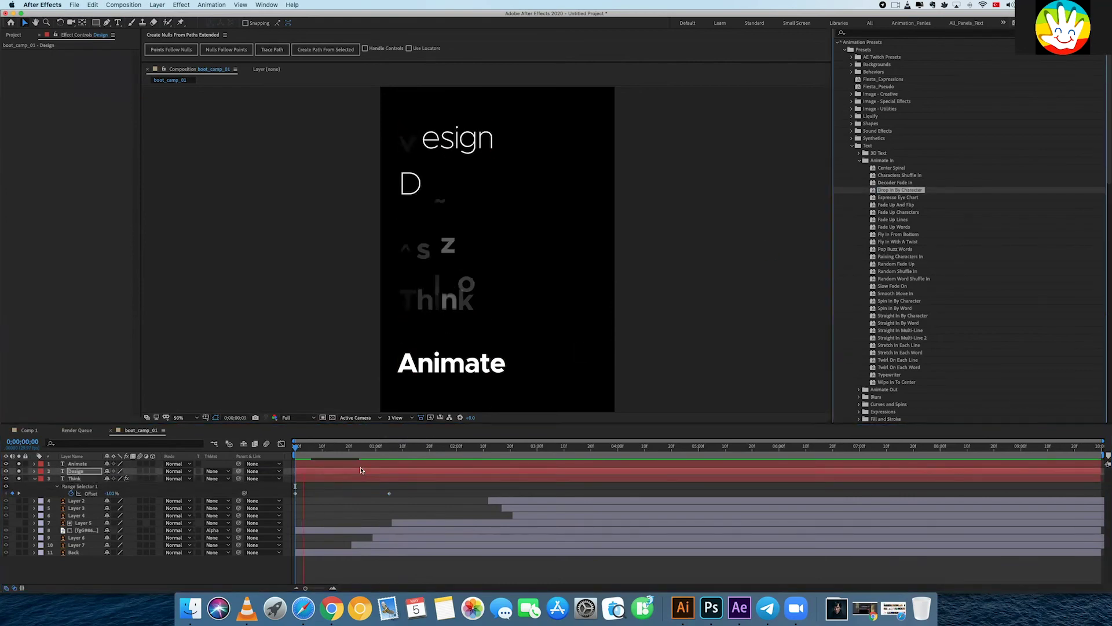
{"action": "key", "text": "space"}
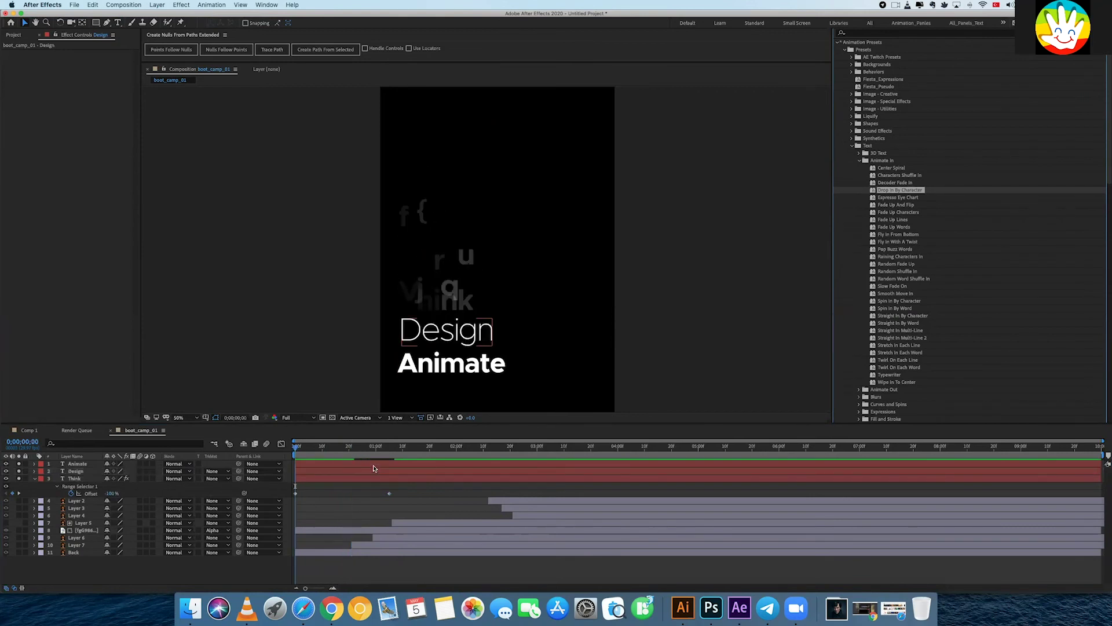
- Apply Random Fade Up to Design and move its Start end keyframe earlier for a quicker fade
{"action": "left_click", "coordinate": [910, 264]}
{"action": "left_click_drag", "start_coordinate": [585, 447], "coordinate": [302, 474]}
{"action": "key", "text": "space"}
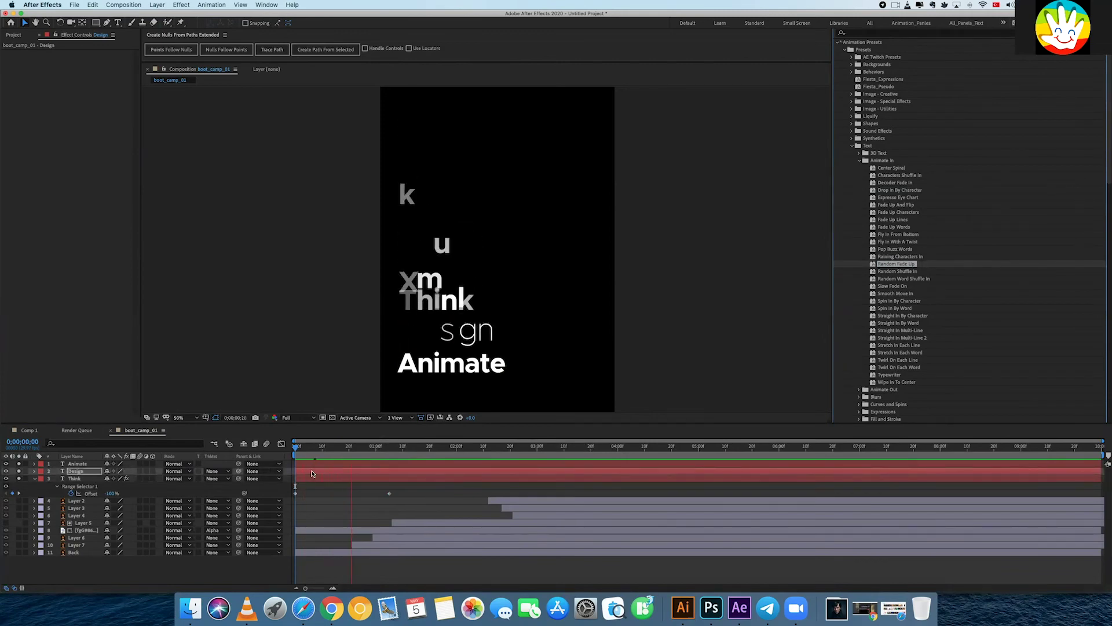
{"action": "key", "text": "space"}
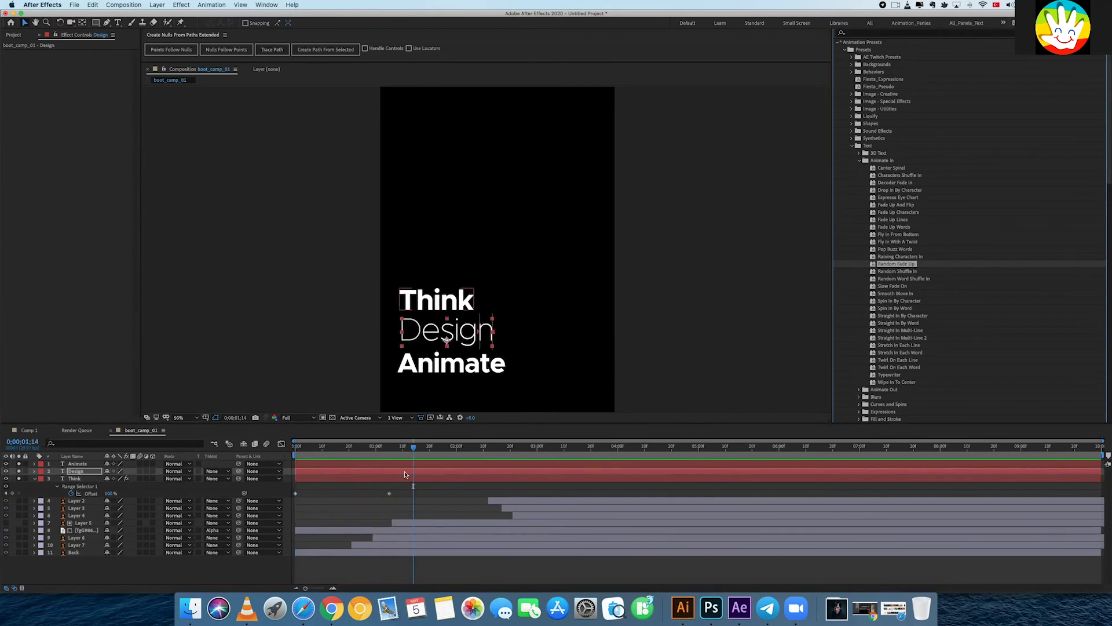
{"action": "key", "text": "u"}
{"action": "left_click_drag", "start_coordinate": [413, 487], "coordinate": [374, 488]}
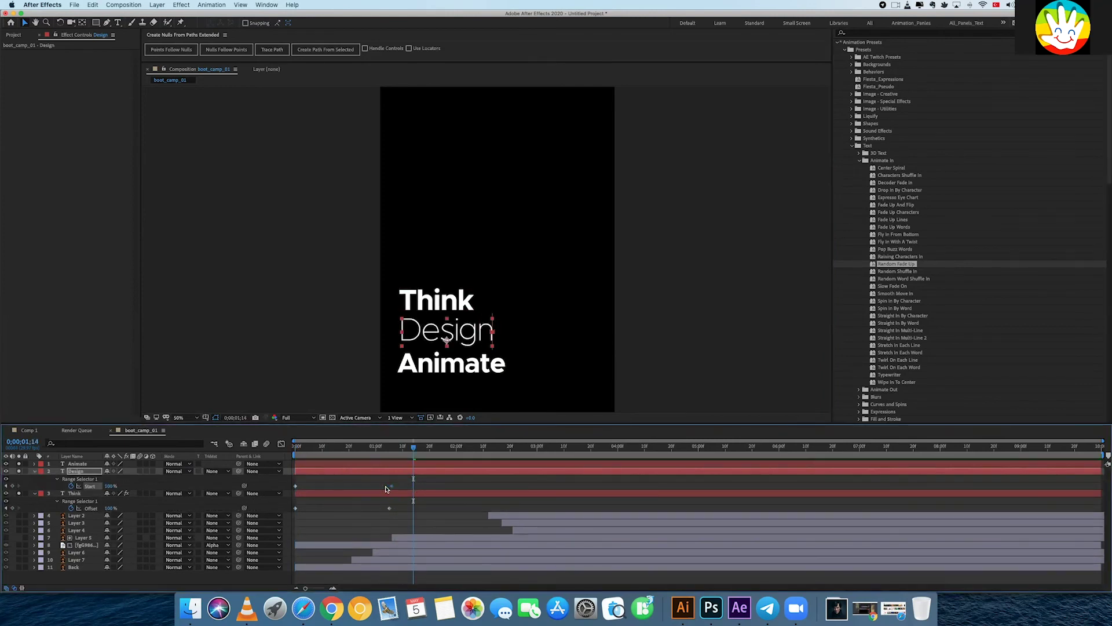
{"action": "key", "text": "space"}
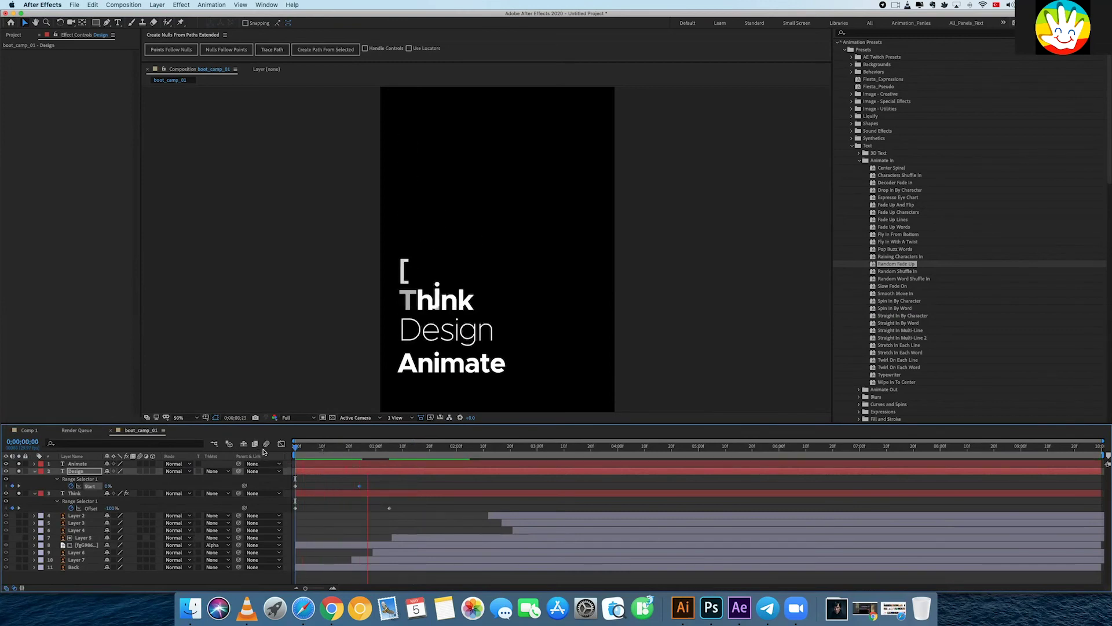
{"action": "key", "text": "space"}
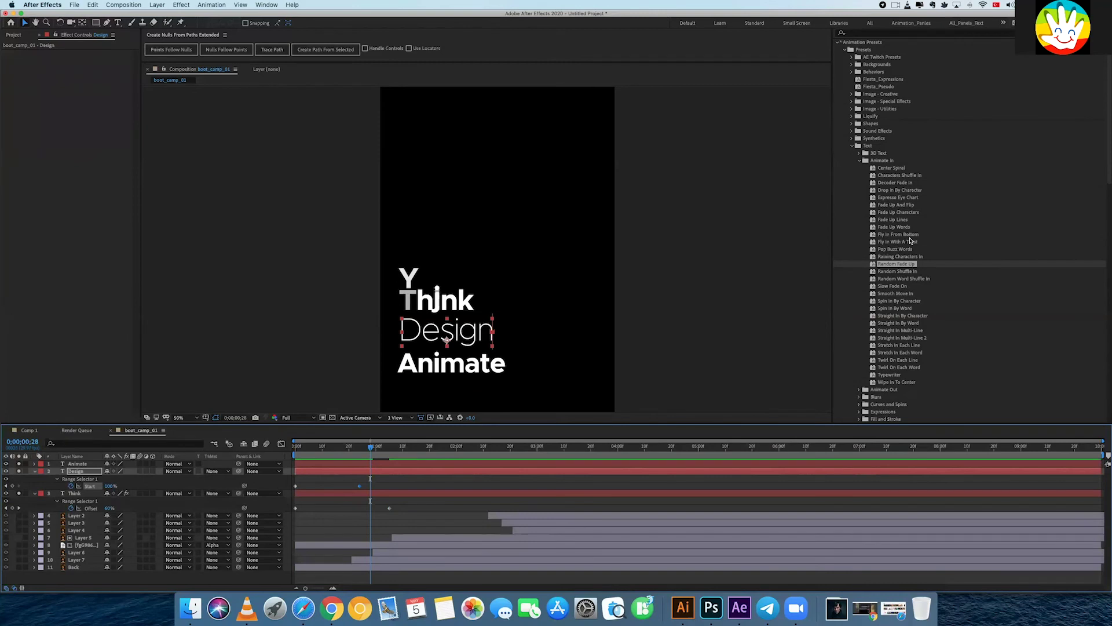
{"action": "left_click_drag", "start_coordinate": [329, 452], "coordinate": [283, 449]}
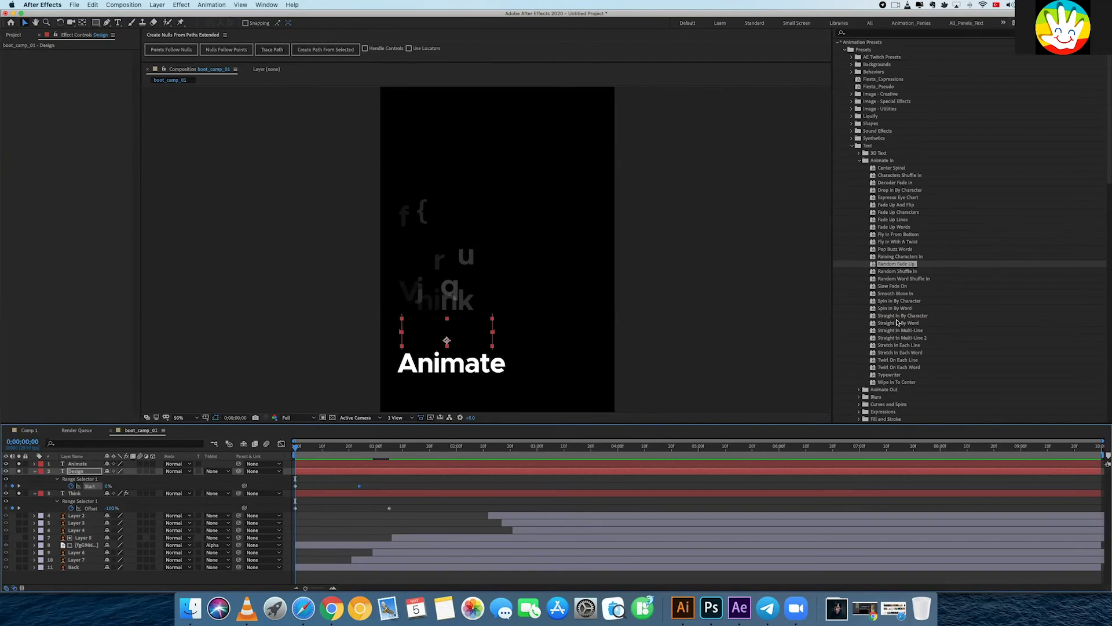
- Apply Spin In By Character to the Animate layer and preview it
{"action": "left_click_drag", "start_coordinate": [899, 304], "coordinate": [390, 467]}
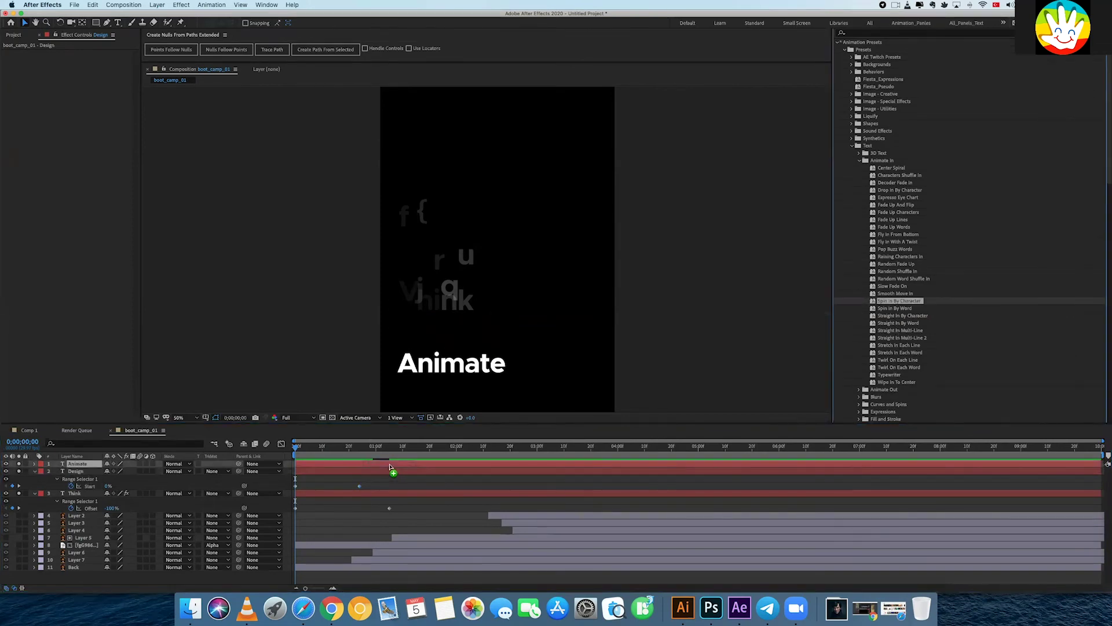
{"action": "key", "text": "space"}
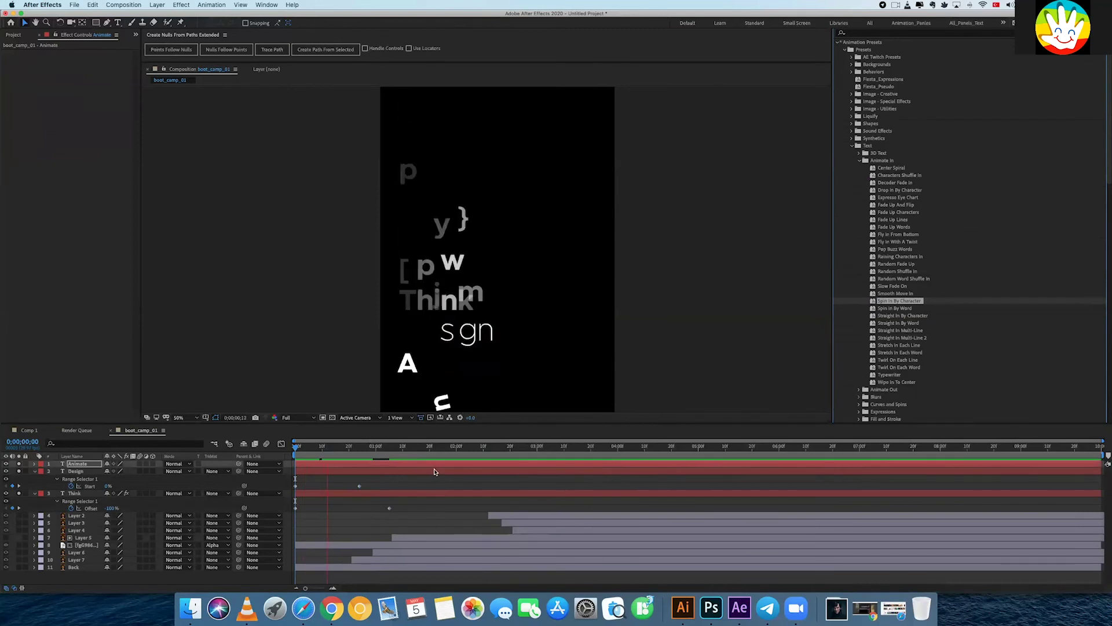
{"action": "key", "text": "space"}
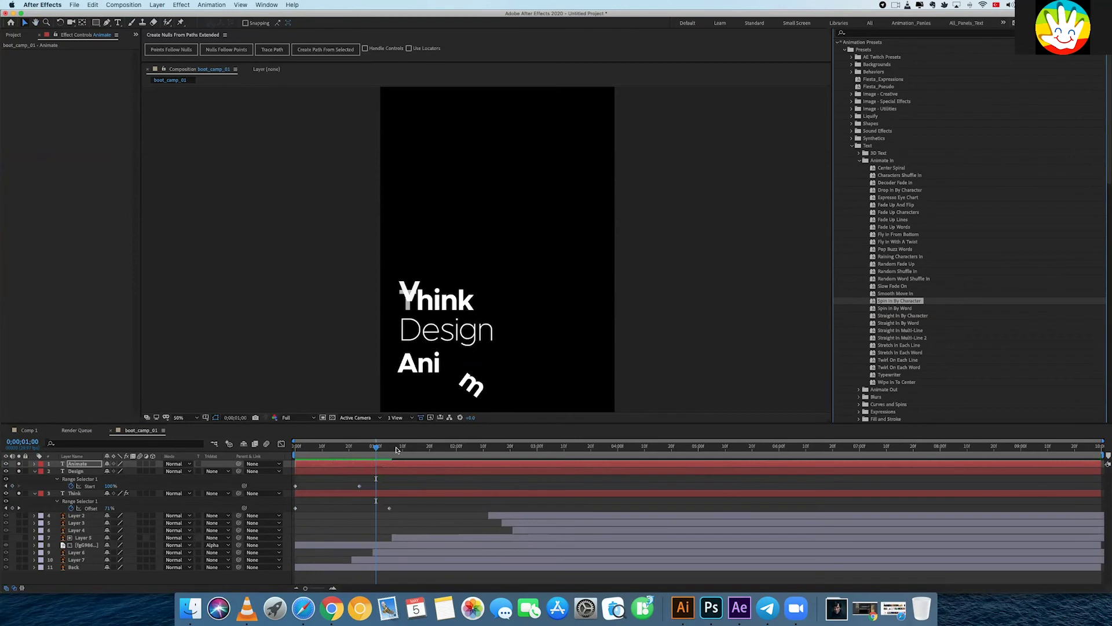
{"action": "key", "text": "space"}
{"action": "key", "text": "space"}
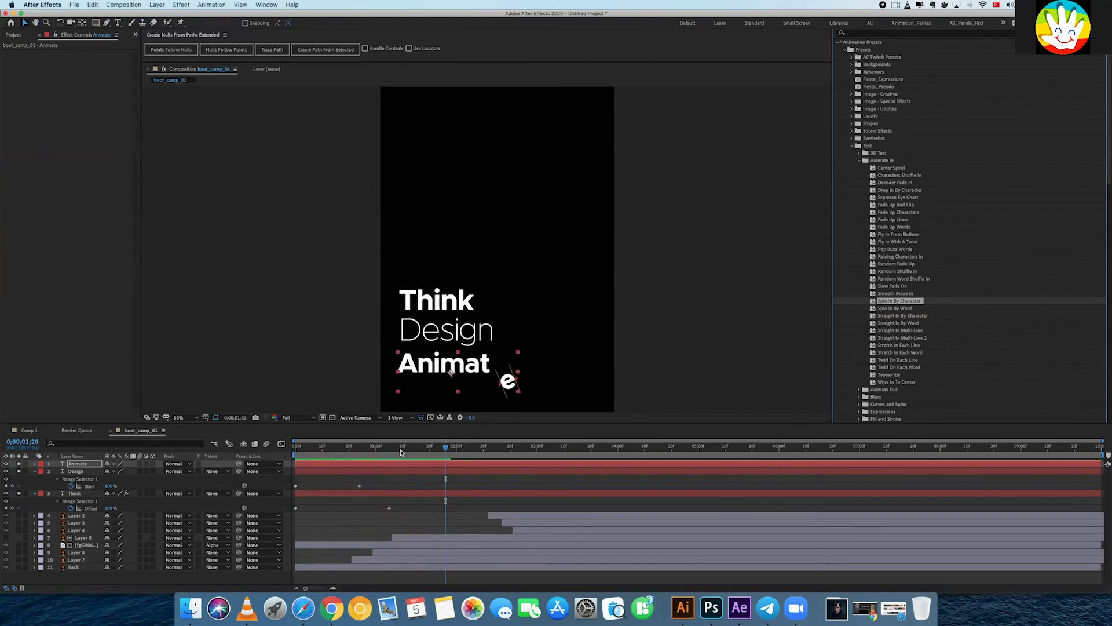
- Move Animate's Start end keyframe earlier and preview all three labels together
{"action": "key", "text": "u"}
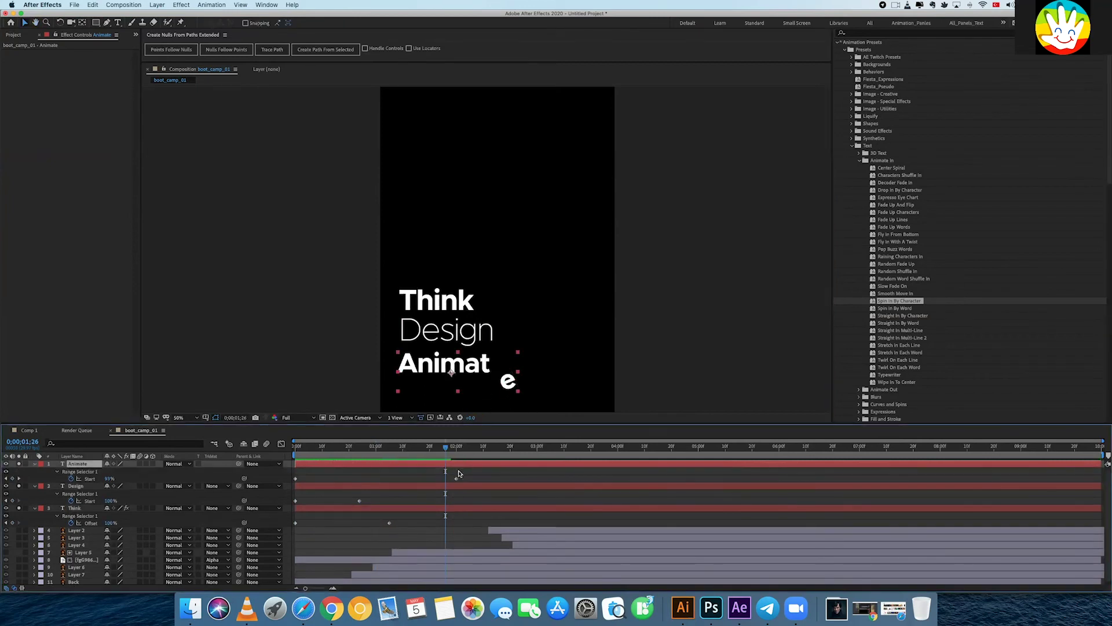
{"action": "left_click_drag", "start_coordinate": [457, 478], "coordinate": [365, 479]}
{"action": "left_click", "coordinate": [301, 456]}
{"action": "key", "text": "space"}
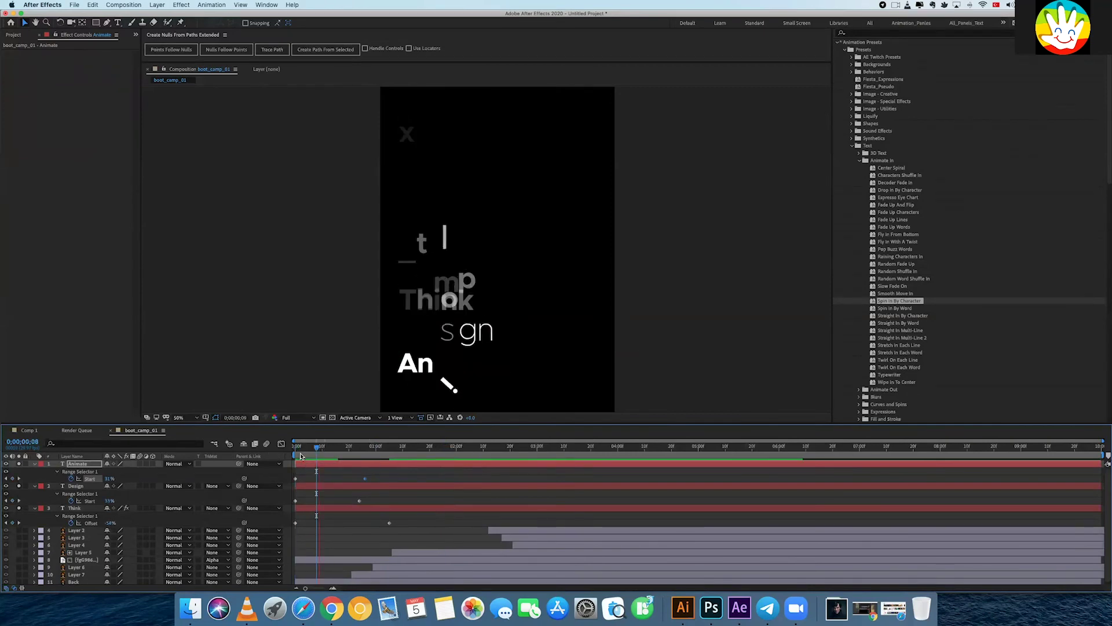
{"action": "left_click_drag", "start_coordinate": [365, 478], "coordinate": [351, 479]}
{"action": "key", "text": "Home"}
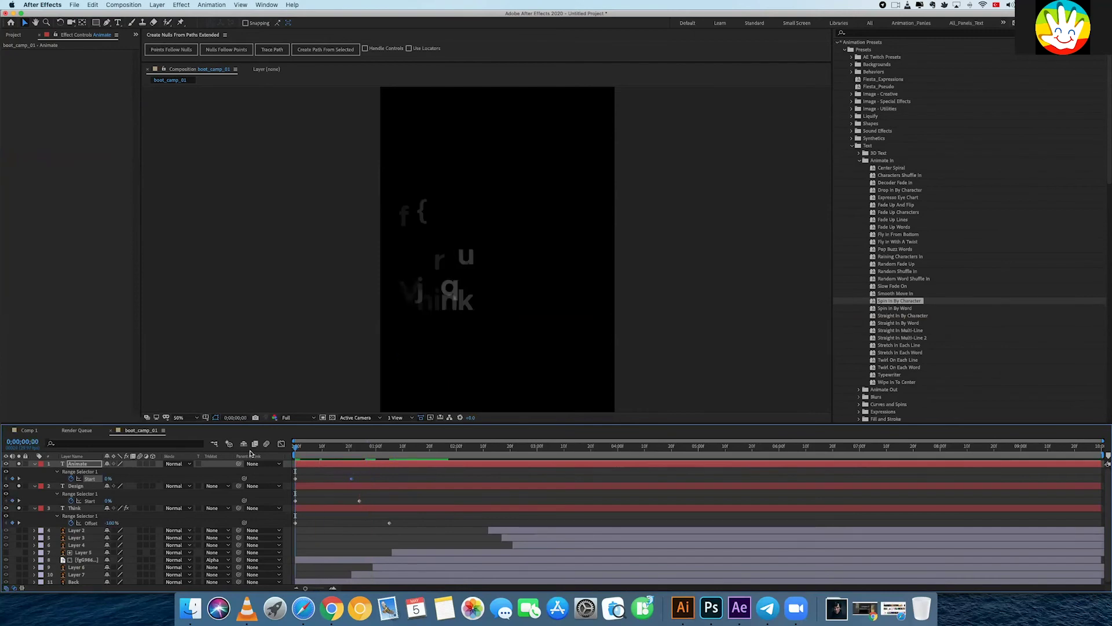
{"action": "key", "text": "space"}
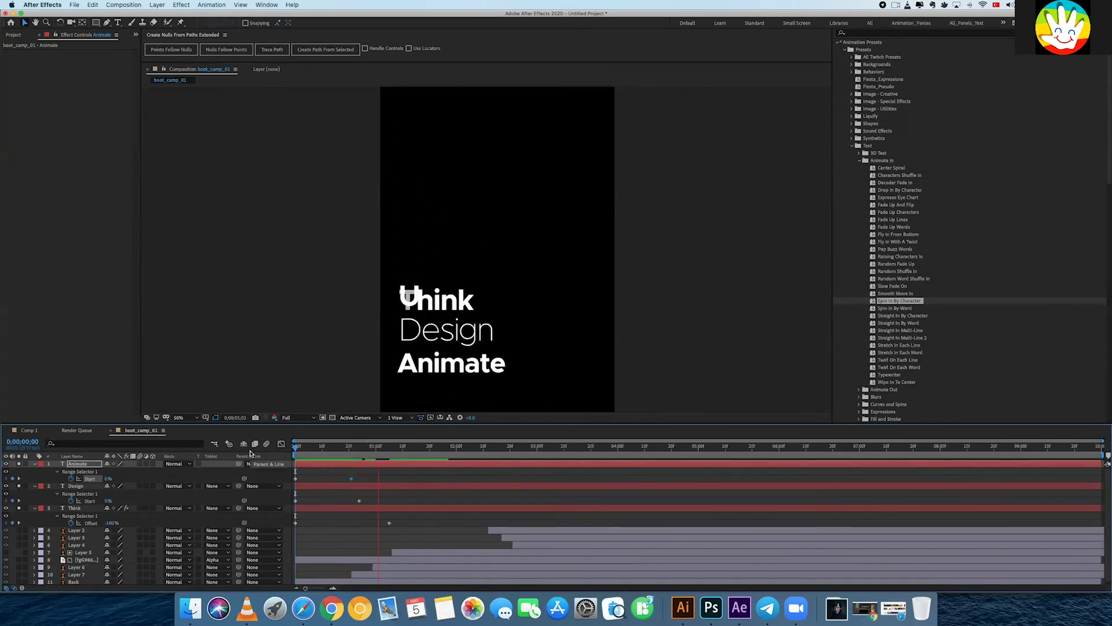
{"action": "key", "text": "space"}
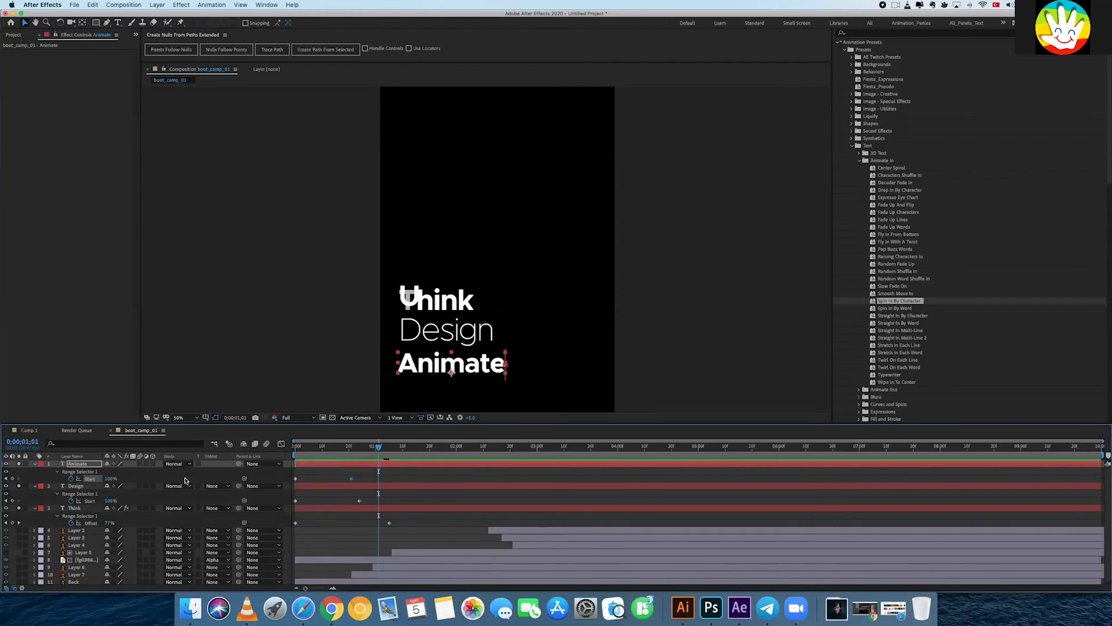
- Select every layer and review all keyframed properties in the timeline
{"action": "key", "text": "ctrl+a"}
{"action": "key", "text": "u"}
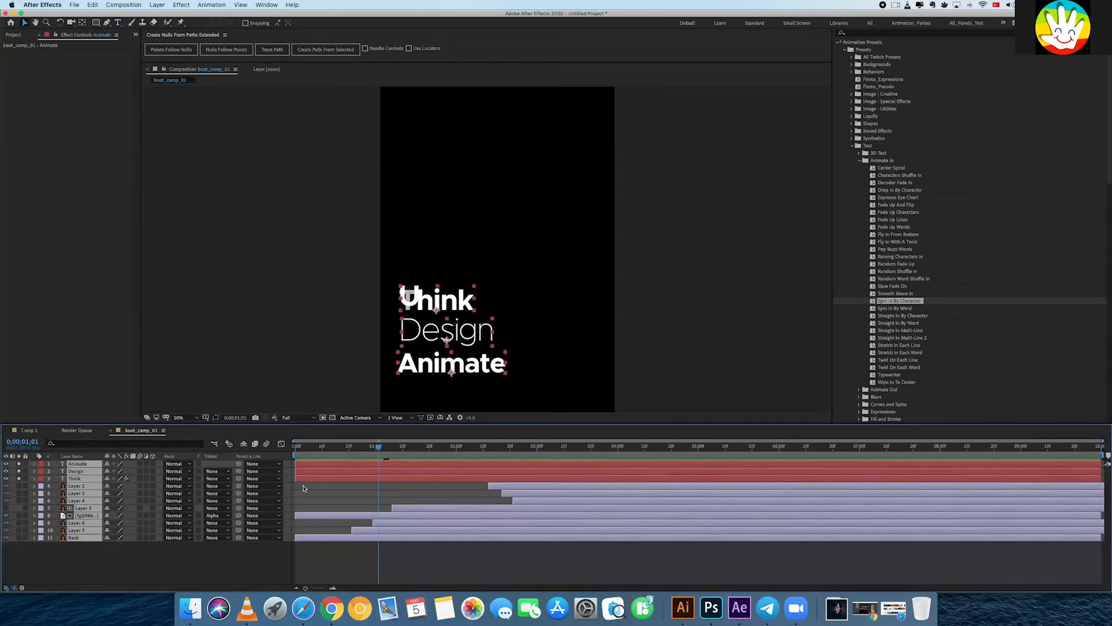
{"action": "key", "text": "u"}
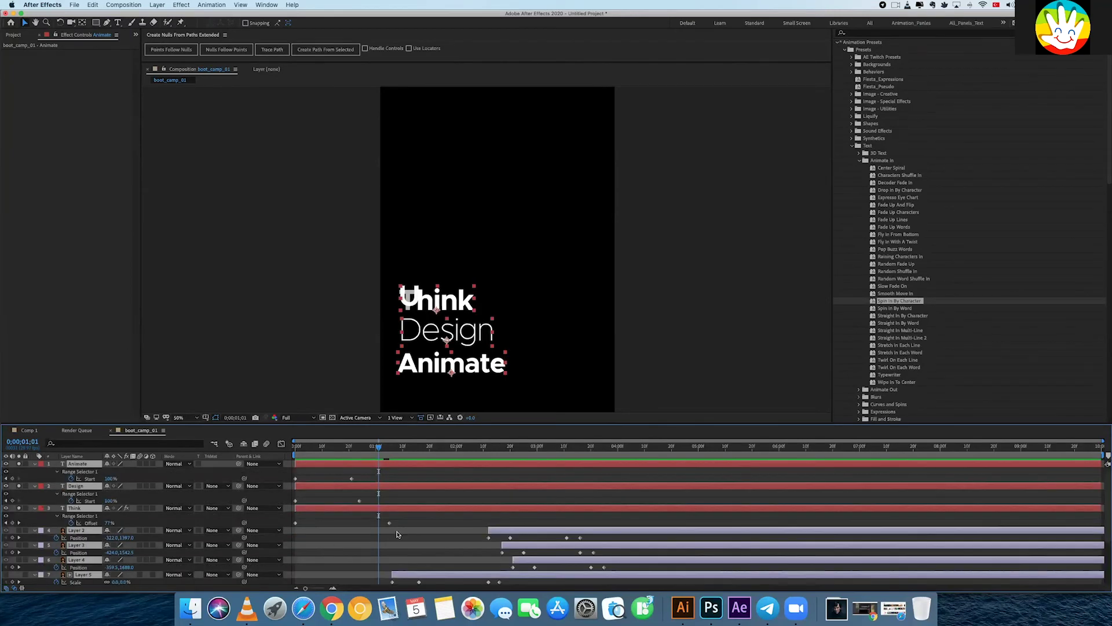
{"action": "scroll", "coordinate": [398, 533], "scroll_direction": "down", "scroll_amount": 2}
{"action": "scroll", "coordinate": [397, 533], "scroll_direction": "down", "scroll_amount": 1}
{"action": "scroll", "coordinate": [398, 534], "scroll_direction": "down", "scroll_amount": 2}
{"action": "scroll", "coordinate": [398, 534], "scroll_direction": "up", "scroll_amount": 5}
- Collapse the keyframed properties, deselect all layers and preview the text animation
{"action": "key", "text": "u"}
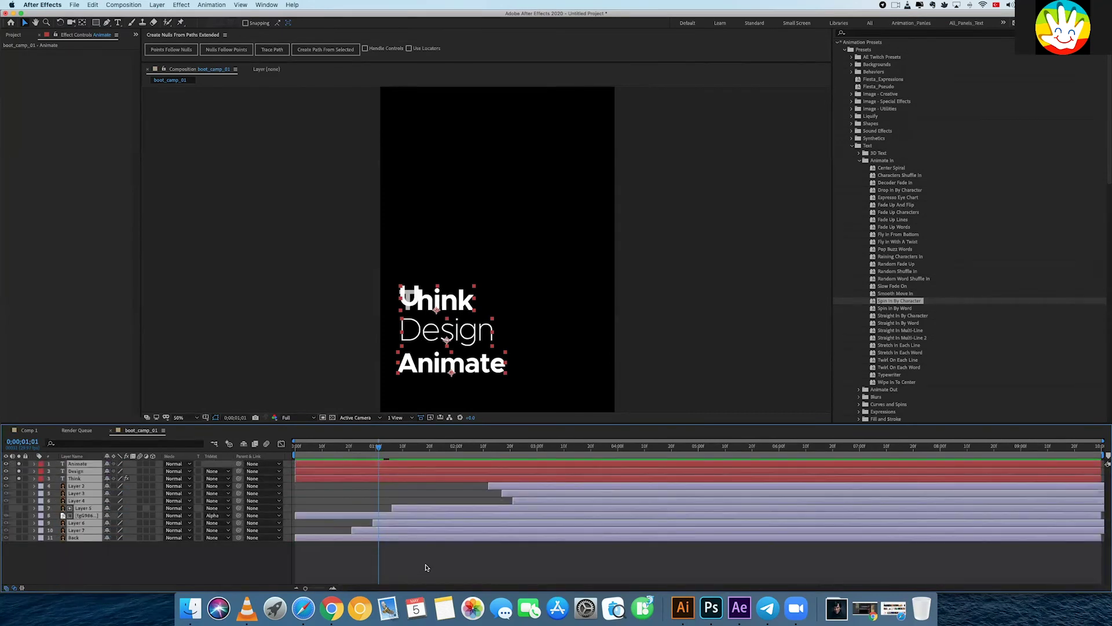
{"action": "left_click", "coordinate": [427, 568]}
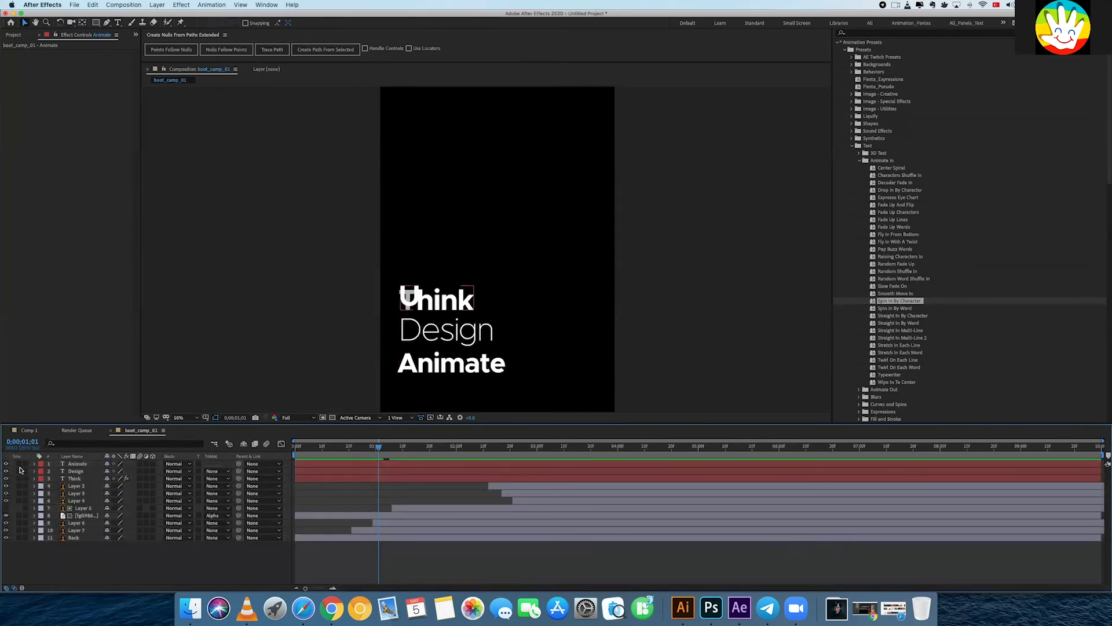
{"action": "key", "text": "space"}
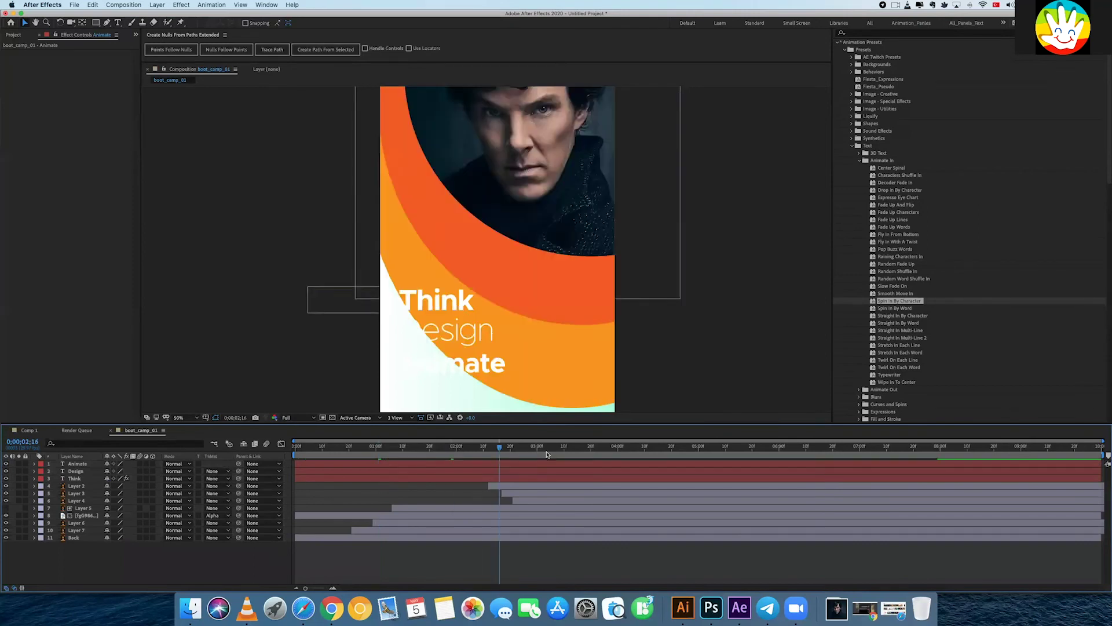
{"action": "left_click_drag", "start_coordinate": [536, 454], "coordinate": [514, 456]}
{"action": "key", "text": "space"}
- Shift the Think, Design and Animate layers later, start Design slightly earlier, and preview
{"action": "left_click", "coordinate": [504, 478]}
{"action": "left_click", "coordinate": [496, 463], "text": "shift"}
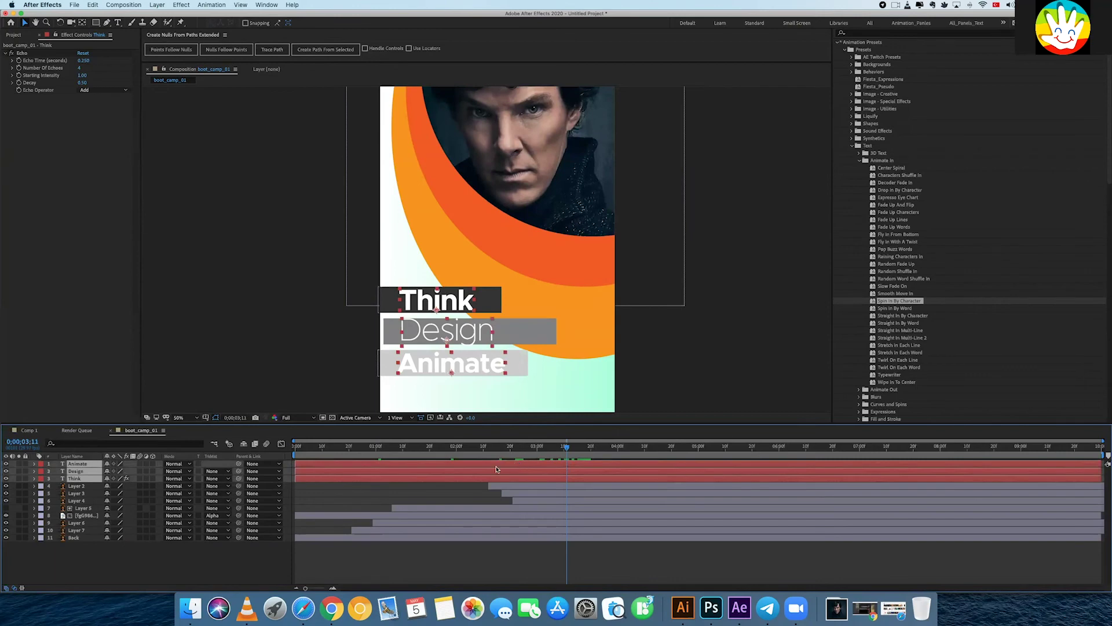
{"action": "left_click_drag", "start_coordinate": [435, 475], "coordinate": [704, 475]}
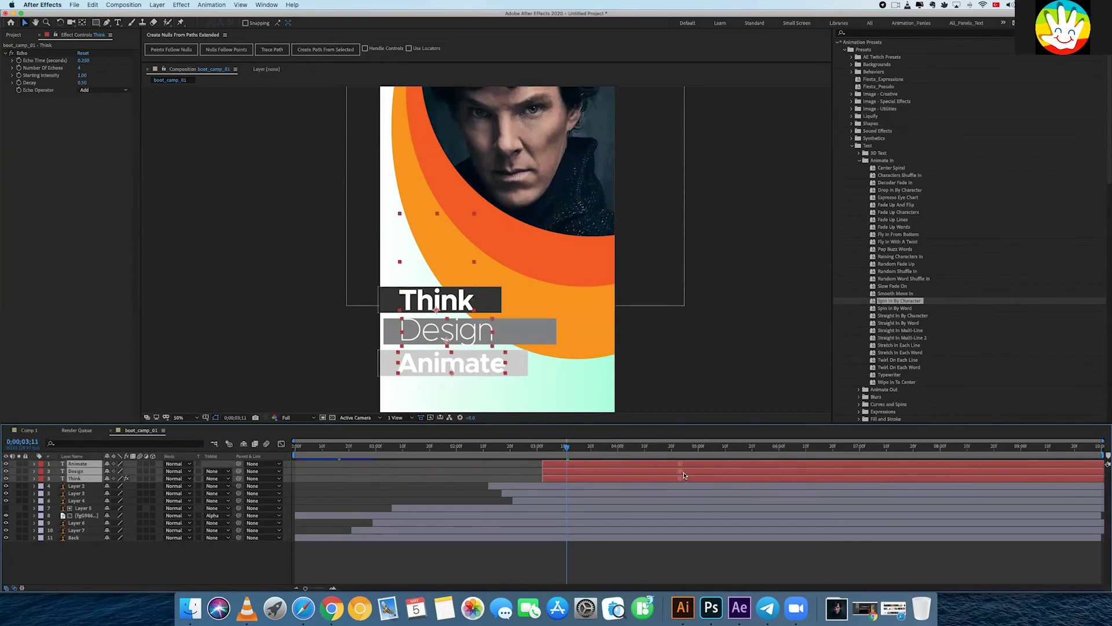
{"action": "mouse_move", "coordinate": [601, 452]}
{"action": "left_mouse_down"}
{"action": "mouse_move", "coordinate": [564, 455]}
{"action": "mouse_move", "coordinate": [587, 455]}
{"action": "left_mouse_up"}
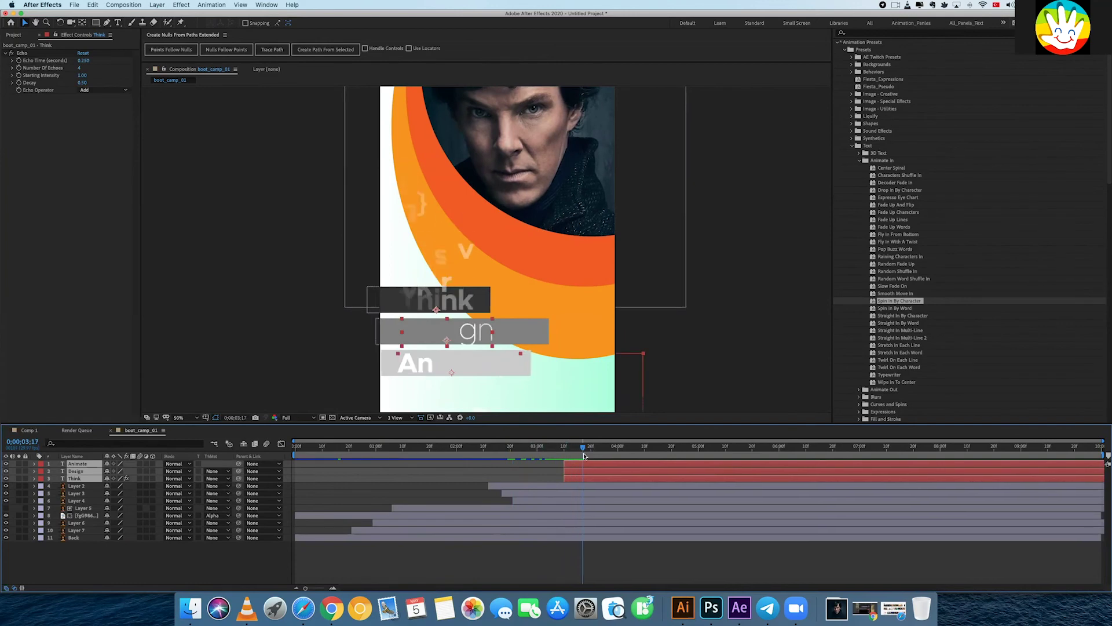
{"action": "left_click", "coordinate": [586, 549]}
{"action": "mouse_move", "coordinate": [583, 475]}
{"action": "left_mouse_down"}
{"action": "mouse_move", "coordinate": [565, 472]}
{"action": "mouse_move", "coordinate": [620, 451]}
{"action": "mouse_move", "coordinate": [619, 479]}
{"action": "mouse_move", "coordinate": [598, 478]}
{"action": "mouse_move", "coordinate": [640, 466]}
{"action": "left_mouse_up"}
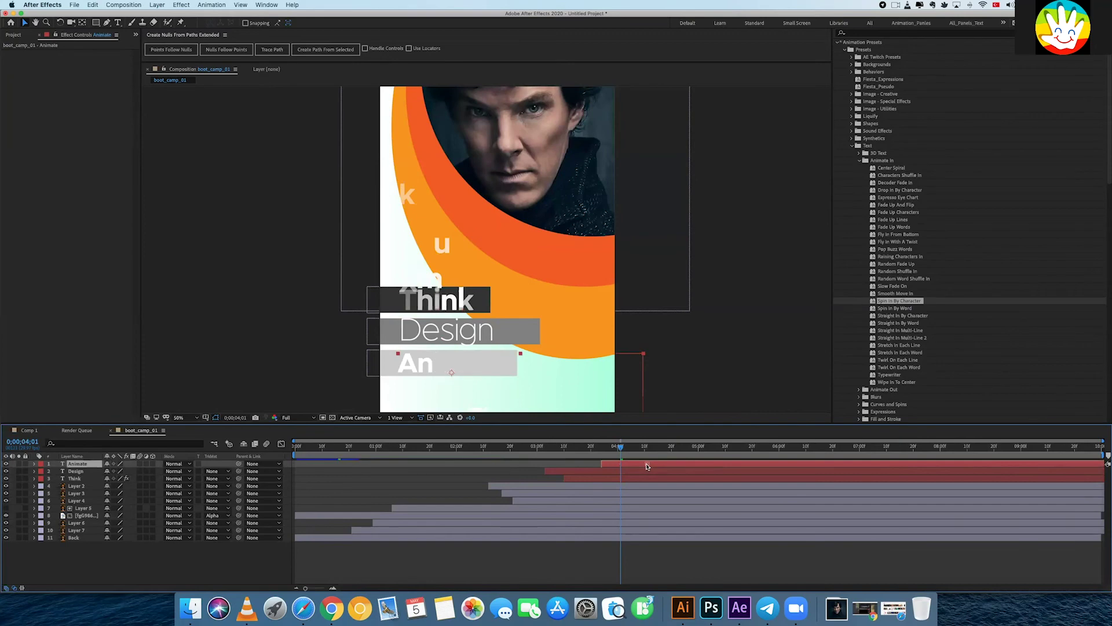
{"action": "key", "text": "space"}
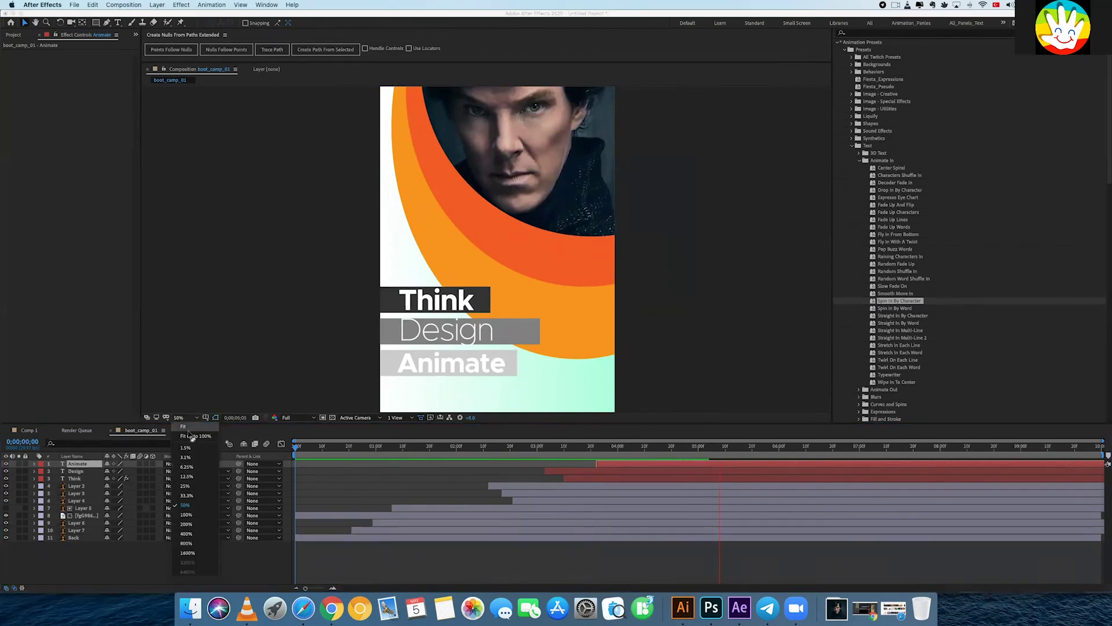
- Fit the whole poster in the viewer and preview the animation
{"action": "key", "text": "shift+slash"}
{"action": "left_click", "coordinate": [246, 453]}
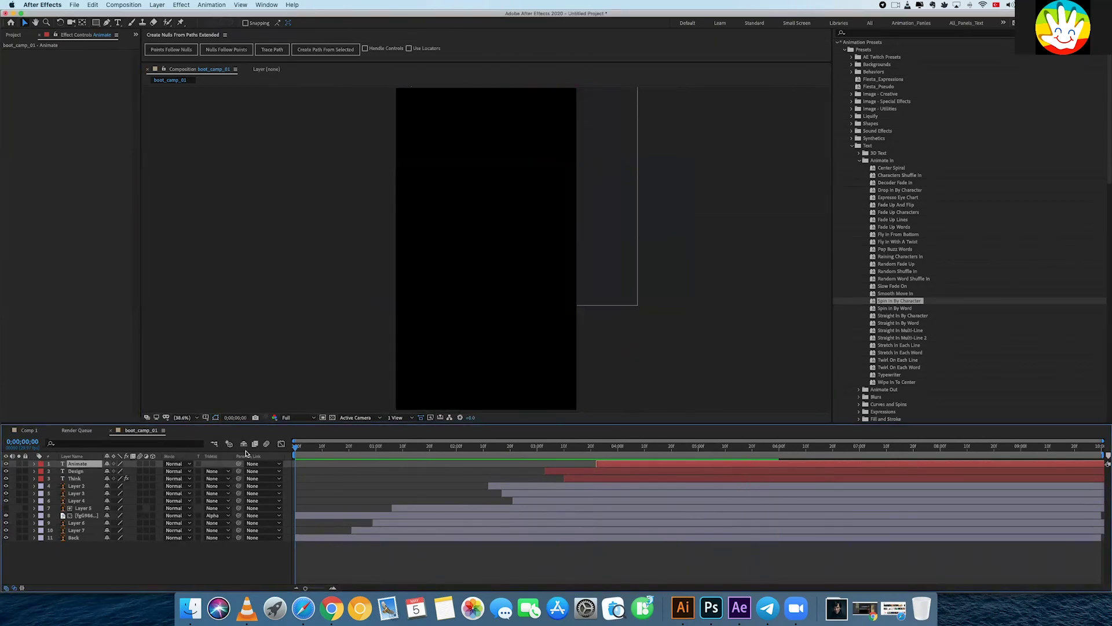
{"action": "key", "text": "space"}
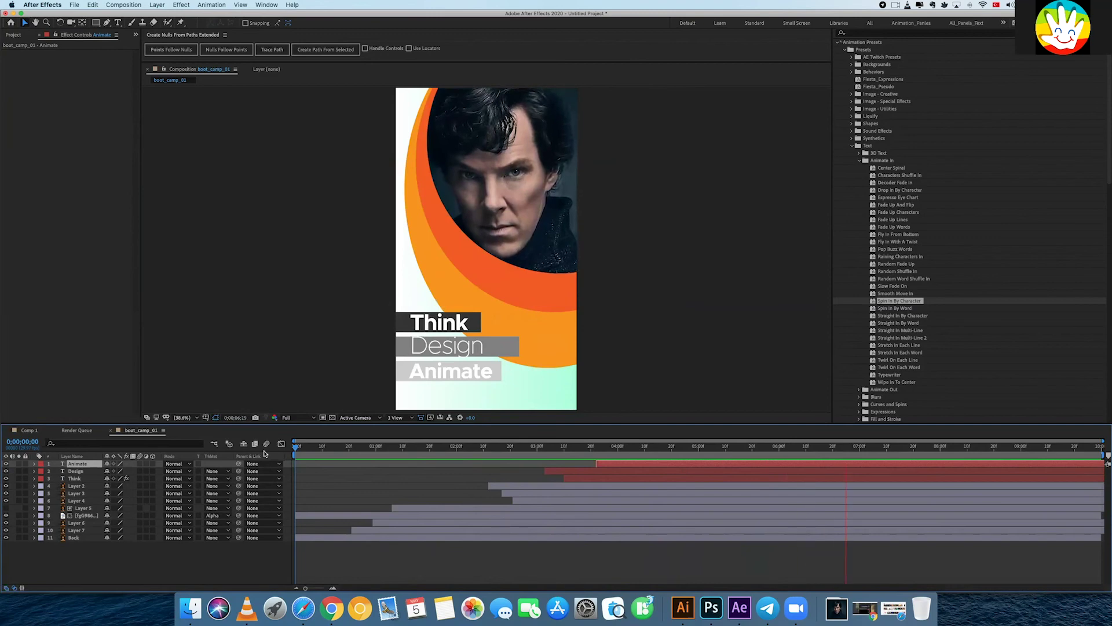
{"action": "key", "text": "space"}
- Move the portrait's last Scale keyframe to the timeline end and enlarge the photo there
{"action": "left_click", "coordinate": [84, 515]}
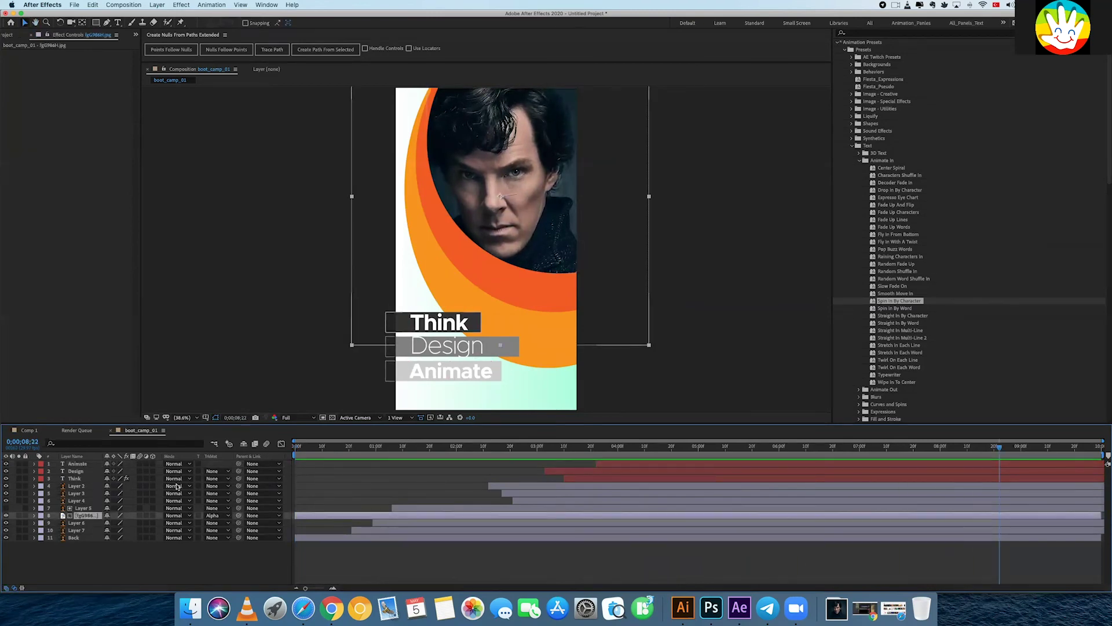
{"action": "key", "text": "u"}
{"action": "left_click_drag", "start_coordinate": [809, 531], "coordinate": [1095, 531]}
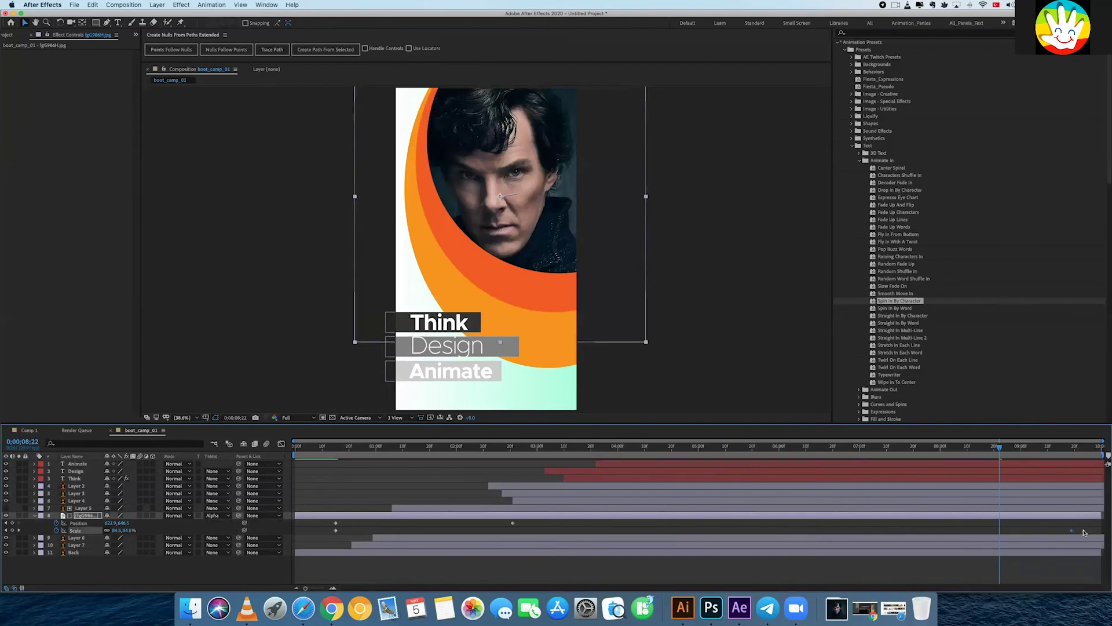
{"action": "left_click_drag", "start_coordinate": [1099, 531], "coordinate": [1099, 530]}
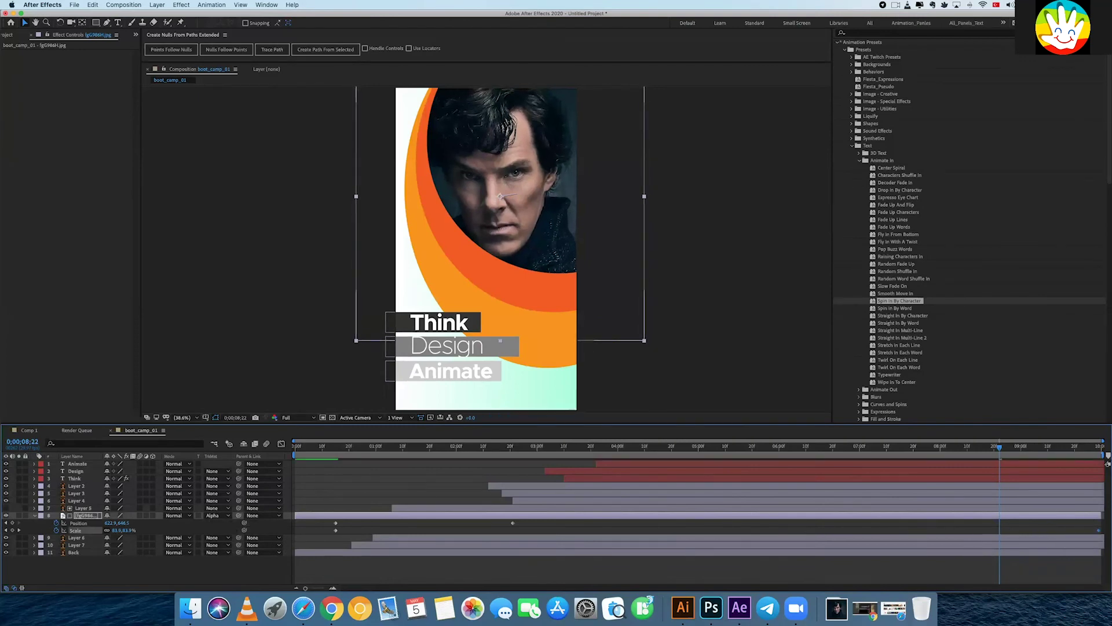
{"action": "left_click_drag", "start_coordinate": [1083, 447], "coordinate": [1101, 448]}
{"action": "left_click_drag", "start_coordinate": [652, 349], "coordinate": [680, 375]}
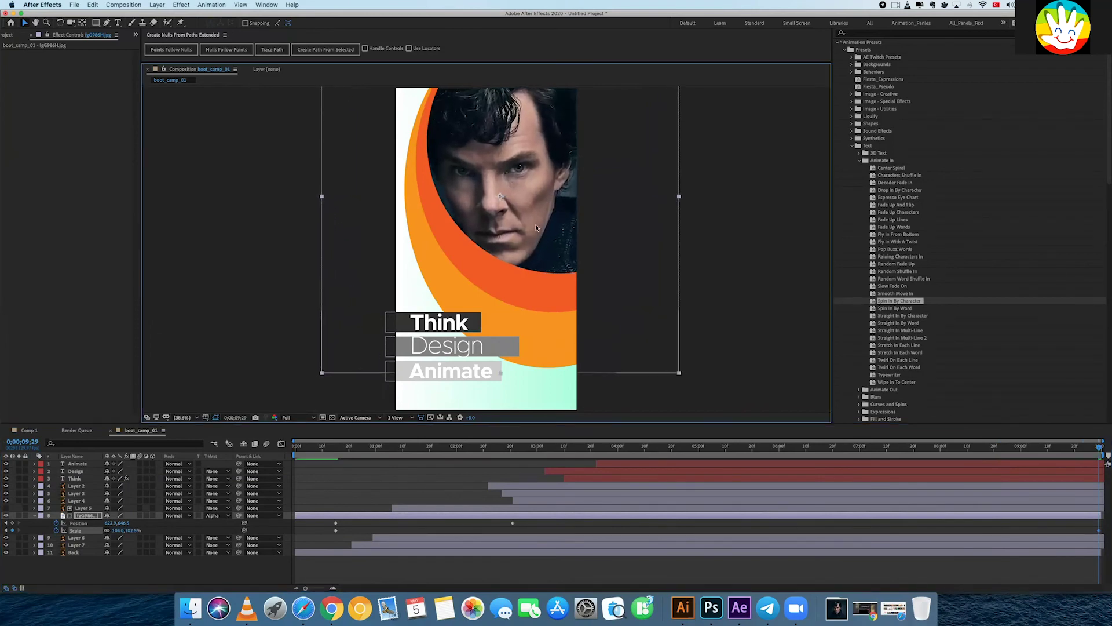
- Preview the longer photo zoom from the start, then collapse the photo layer's properties
{"action": "key", "text": "Home"}
{"action": "key", "text": "space"}
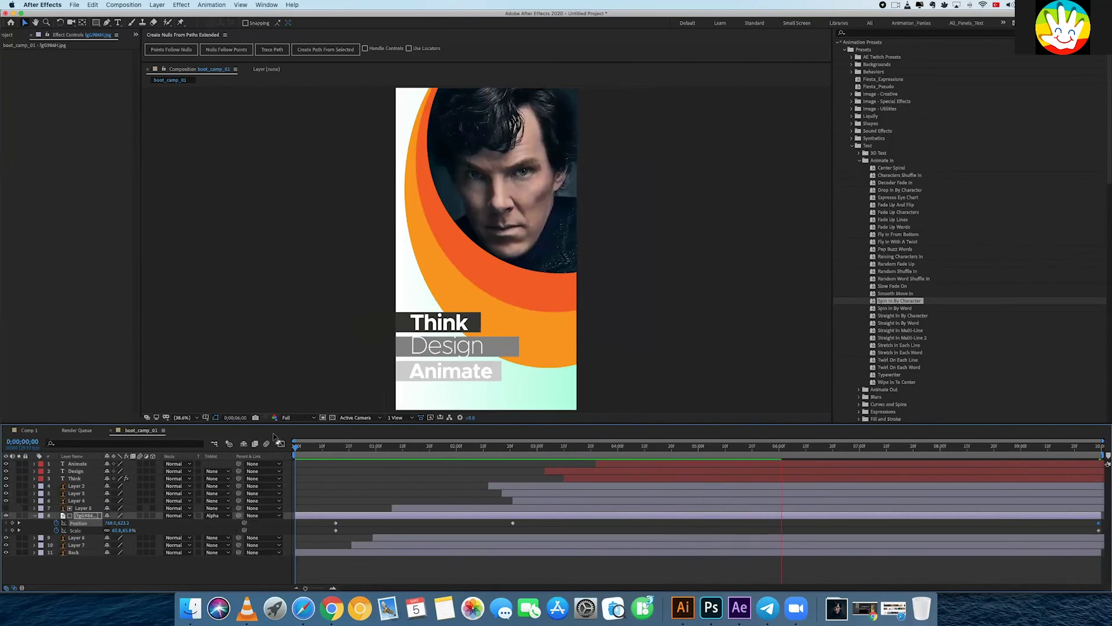
{"action": "key", "text": "space"}
{"action": "left_click_drag", "start_coordinate": [337, 451], "coordinate": [282, 450]}
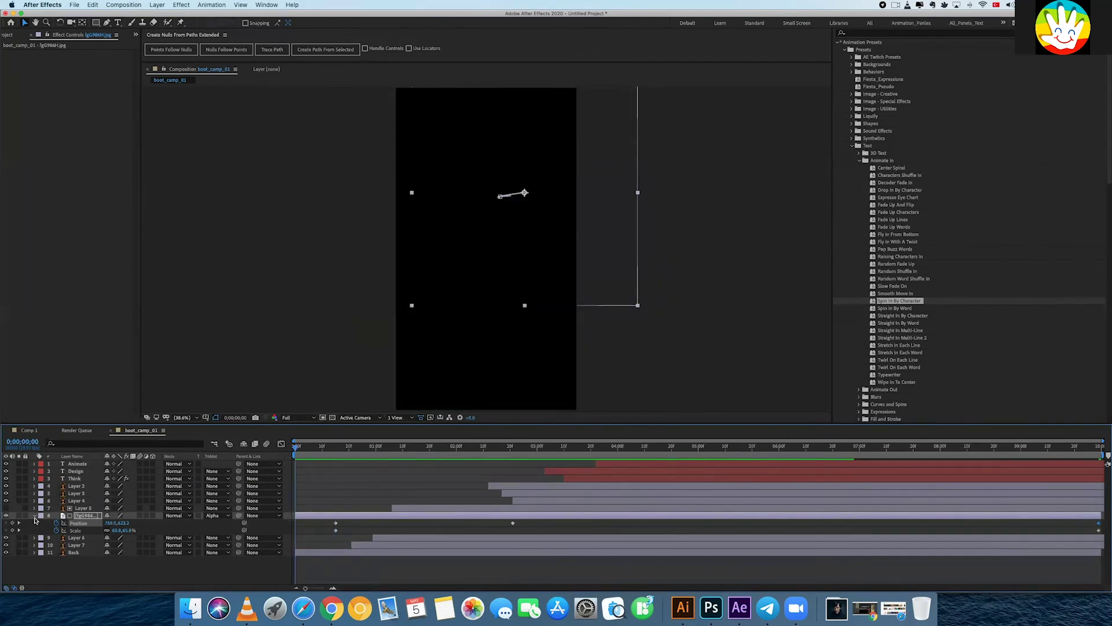
{"action": "left_click", "coordinate": [35, 516]}
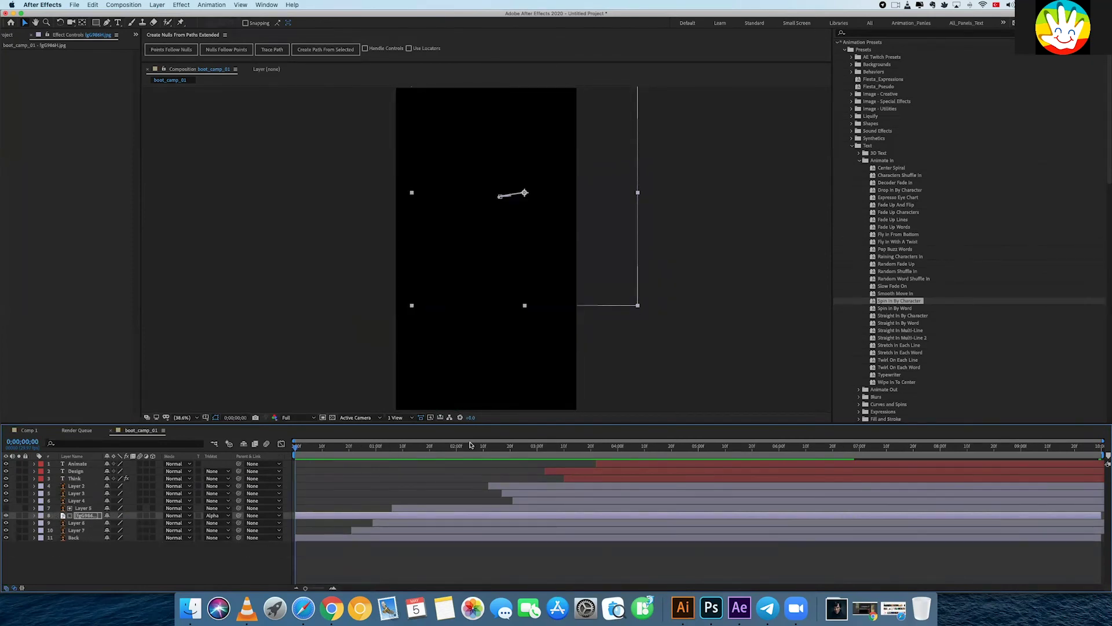
{"action": "mouse_move", "coordinate": [521, 447]}
{"action": "left_mouse_down"}
{"action": "mouse_move", "coordinate": [507, 447]}
{"action": "mouse_move", "coordinate": [526, 446]}
{"action": "left_mouse_up"}
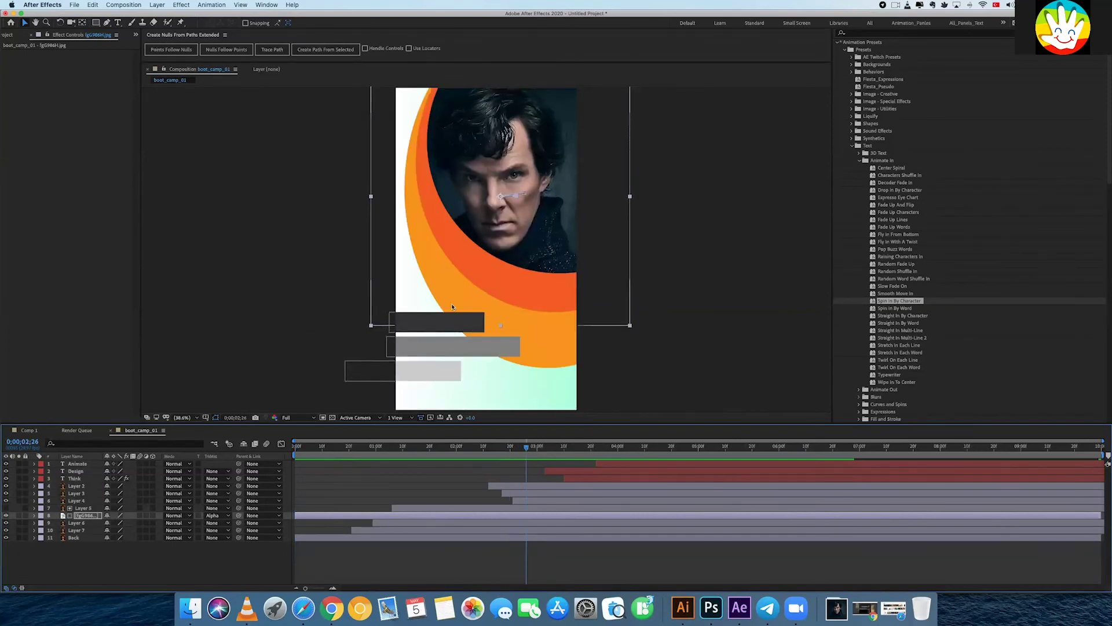
- Select the three arc shape layers, Layers 5, 6 and 7
{"action": "left_click", "coordinate": [85, 508]}
{"action": "left_click", "coordinate": [82, 500]}
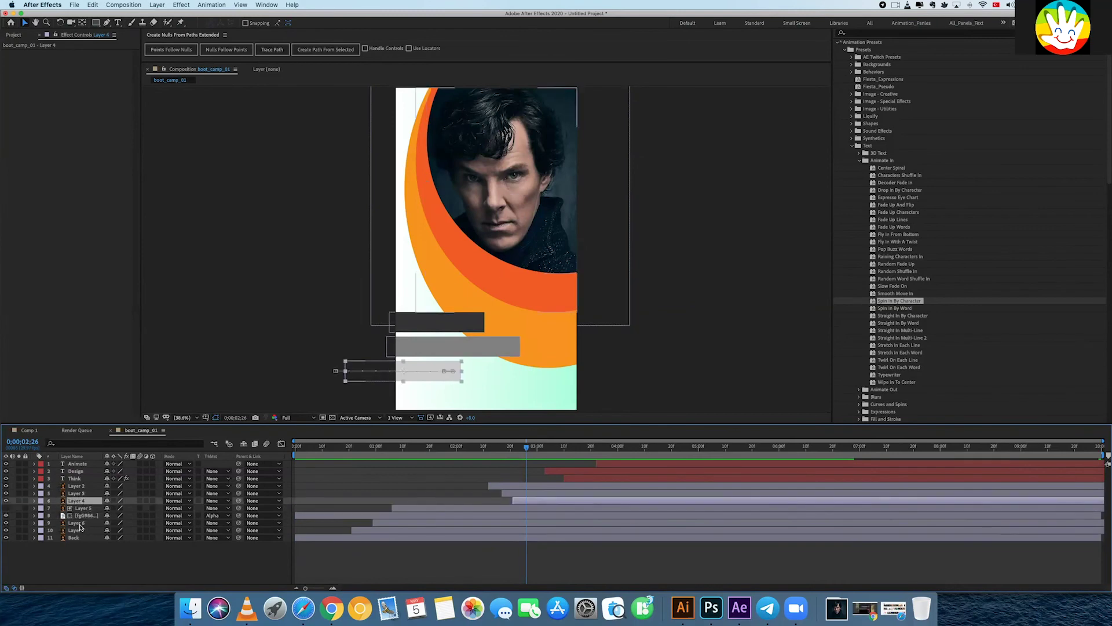
{"action": "left_click", "coordinate": [76, 523]}
{"action": "left_click", "coordinate": [76, 530], "text": "shift"}
{"action": "left_click", "coordinate": [82, 508], "text": "super"}
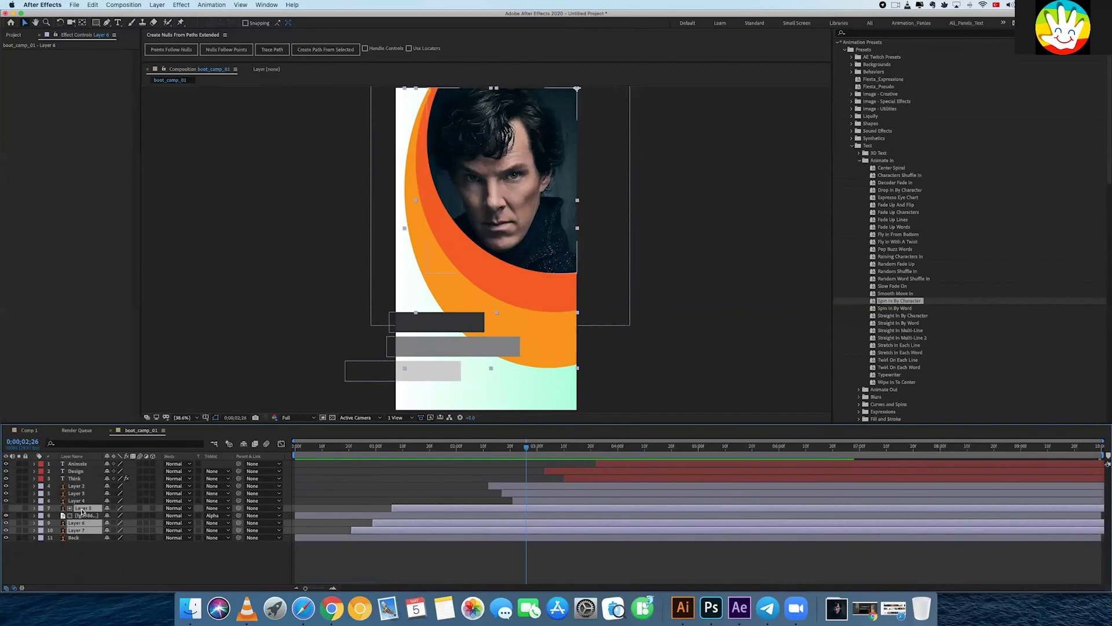
- Duplicate the three arc layers, move the copies to the top, and preview them
{"action": "key", "text": "super+d"}
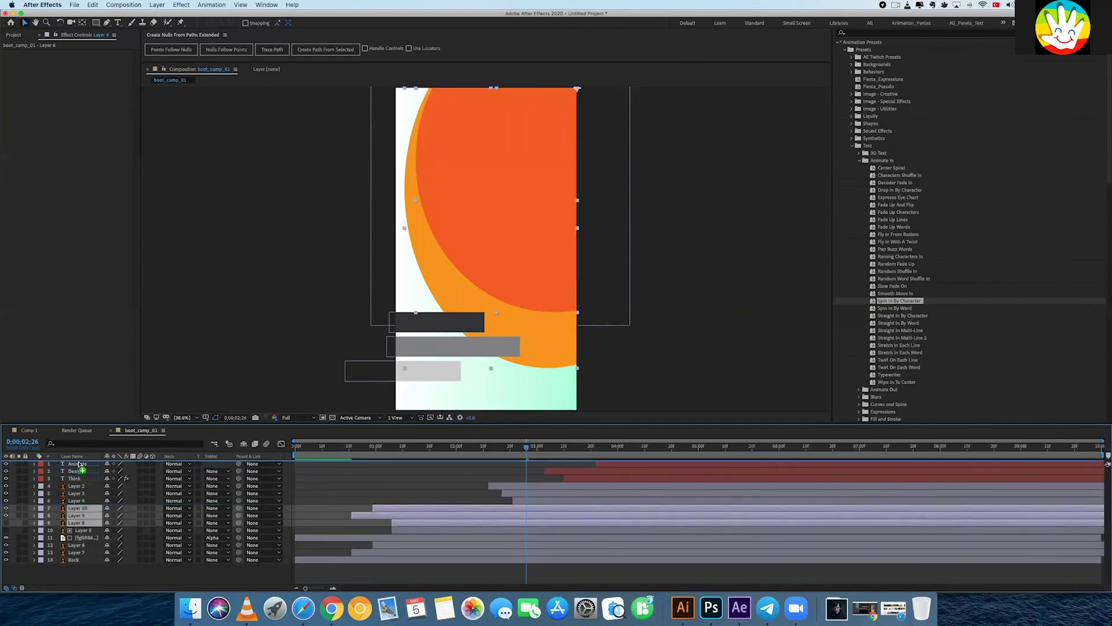
{"action": "left_click_drag", "start_coordinate": [80, 472], "coordinate": [78, 462]}
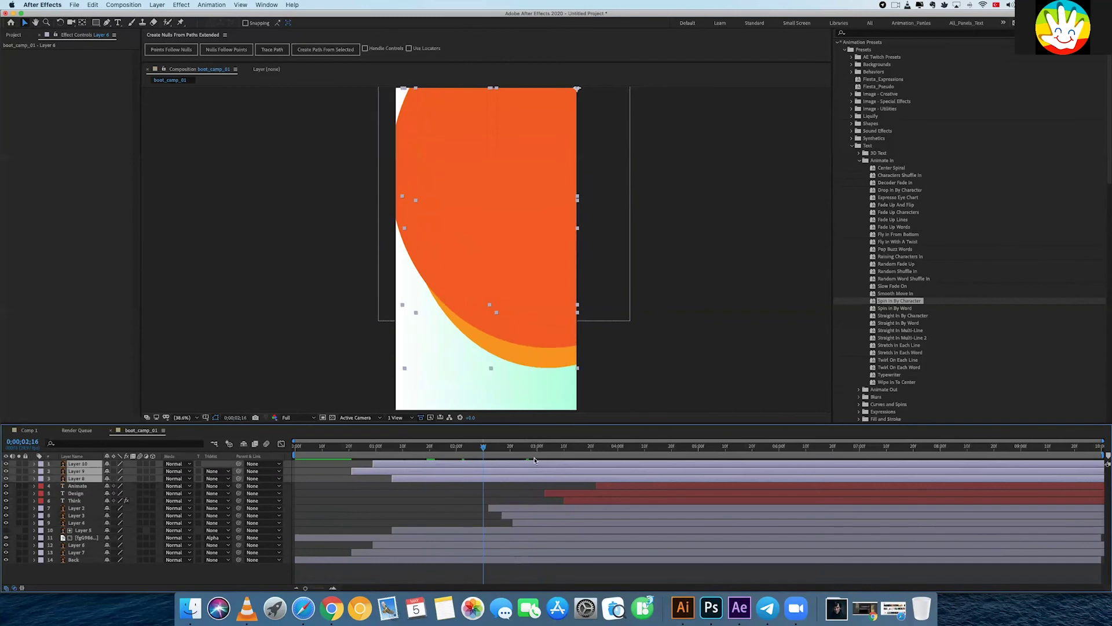
{"action": "left_click", "coordinate": [81, 486]}
{"action": "left_click", "coordinate": [84, 478]}
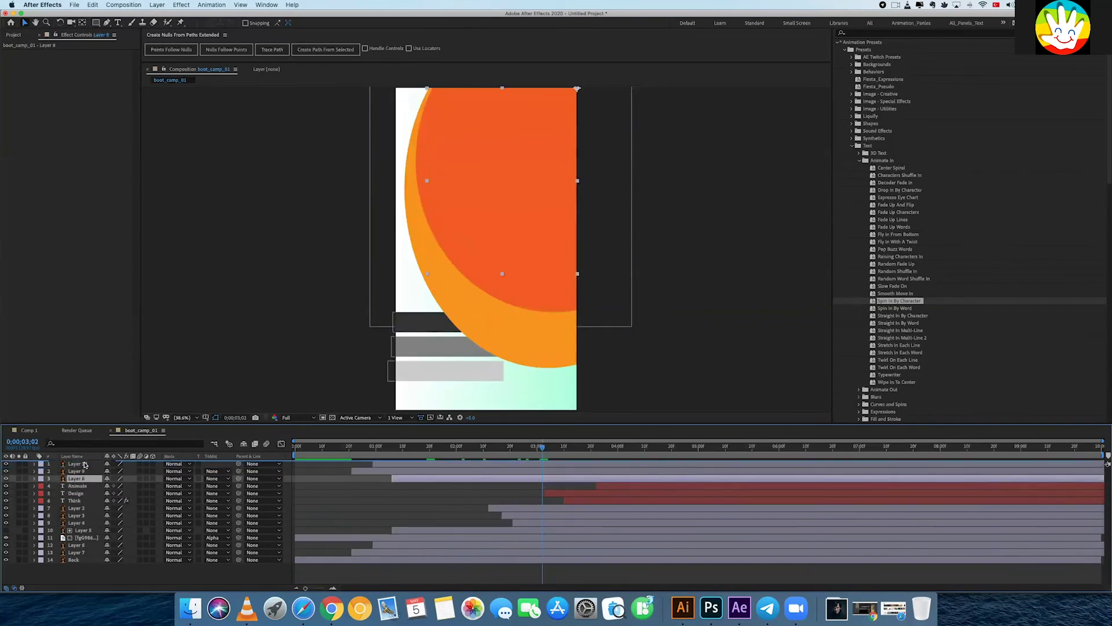
{"action": "left_click_drag", "start_coordinate": [84, 478], "coordinate": [84, 464]}
{"action": "left_click", "coordinate": [403, 448]}
{"action": "key", "text": "space"}
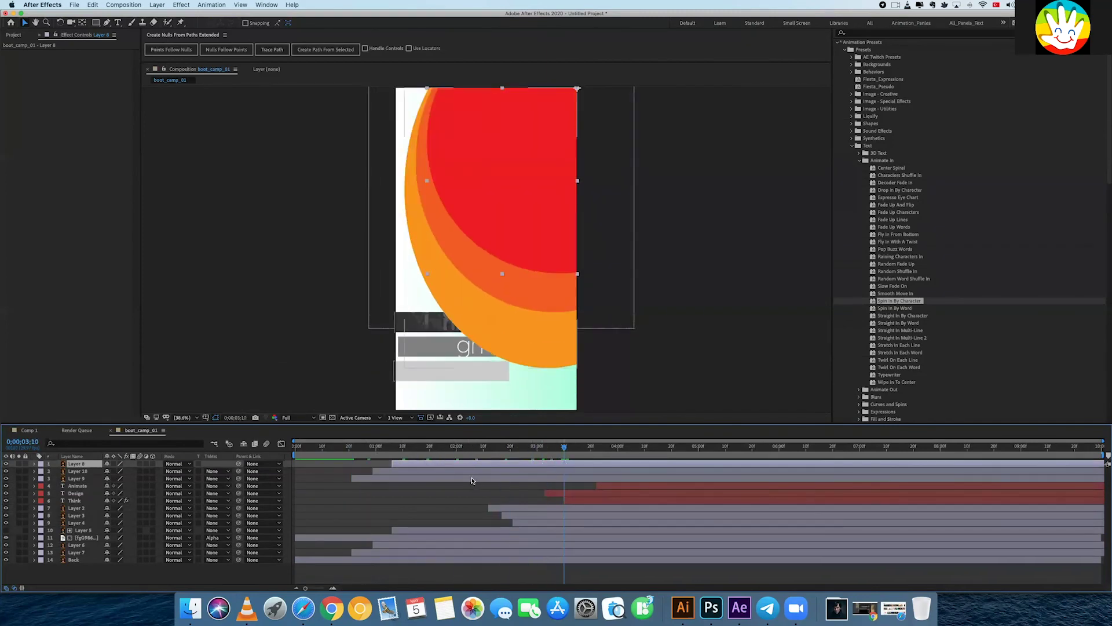
- Pre-compose the three duplicated arc layers into a precomp named 'graphic element'
{"action": "left_click", "coordinate": [472, 481], "text": "shift"}
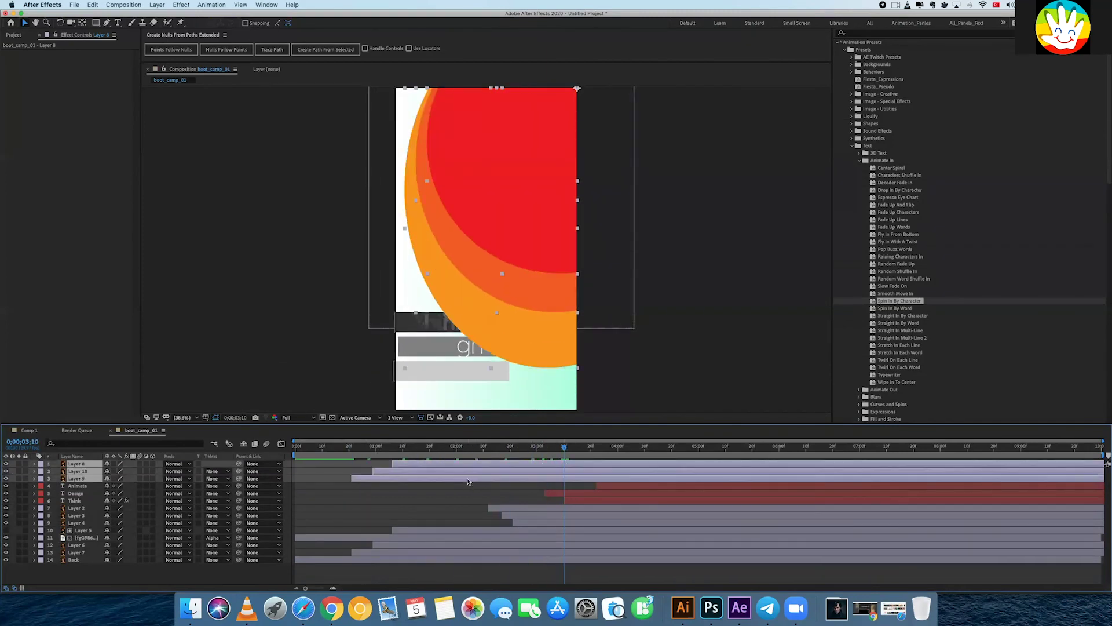
{"action": "right_click", "coordinate": [468, 481]}
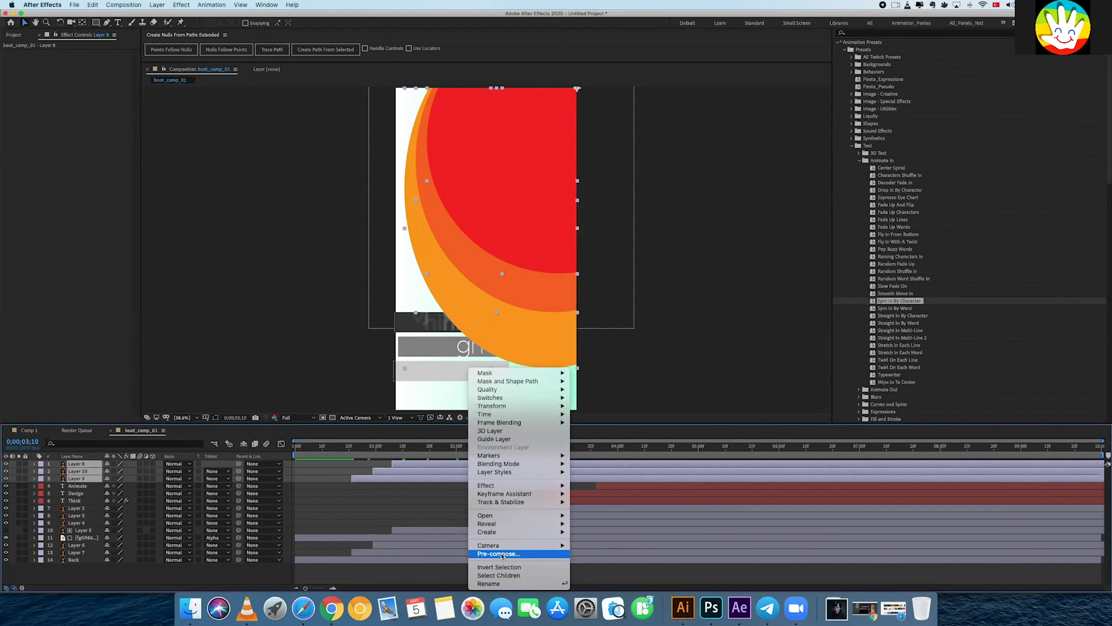
{"action": "left_click", "coordinate": [502, 554]}
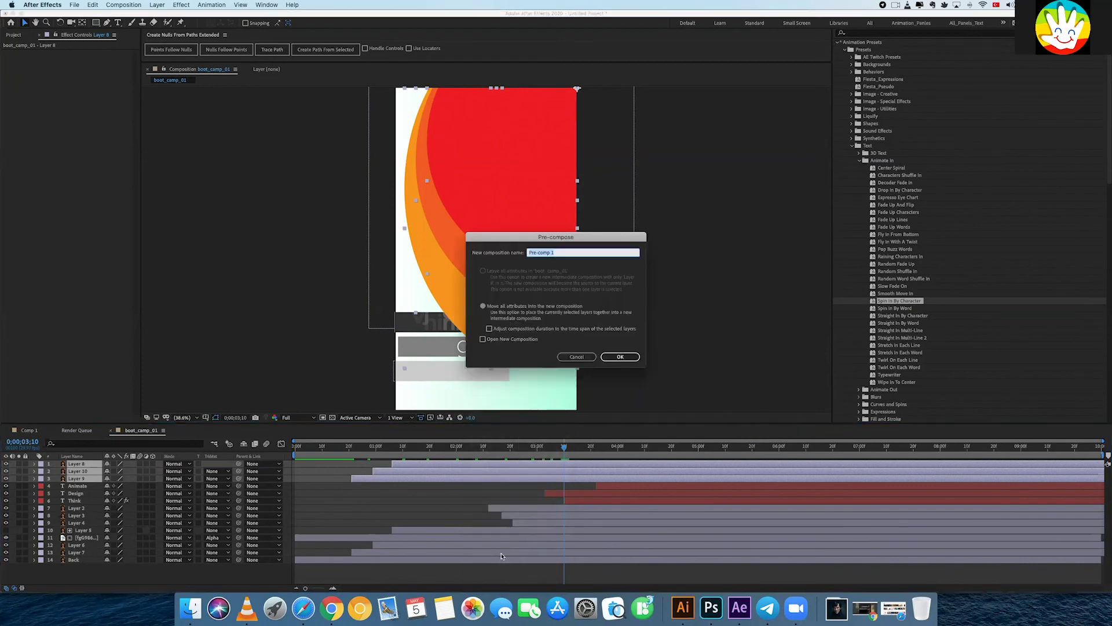
{"action": "type", "text": "graphic element"}
{"action": "key", "text": "Return"}
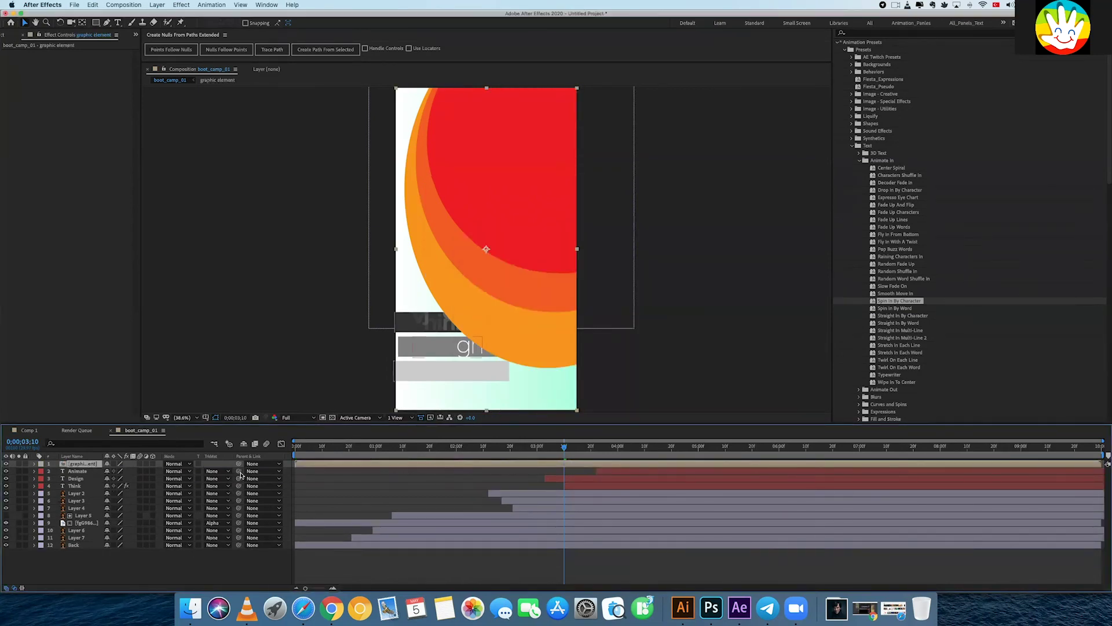
{"action": "left_click", "coordinate": [178, 464]}
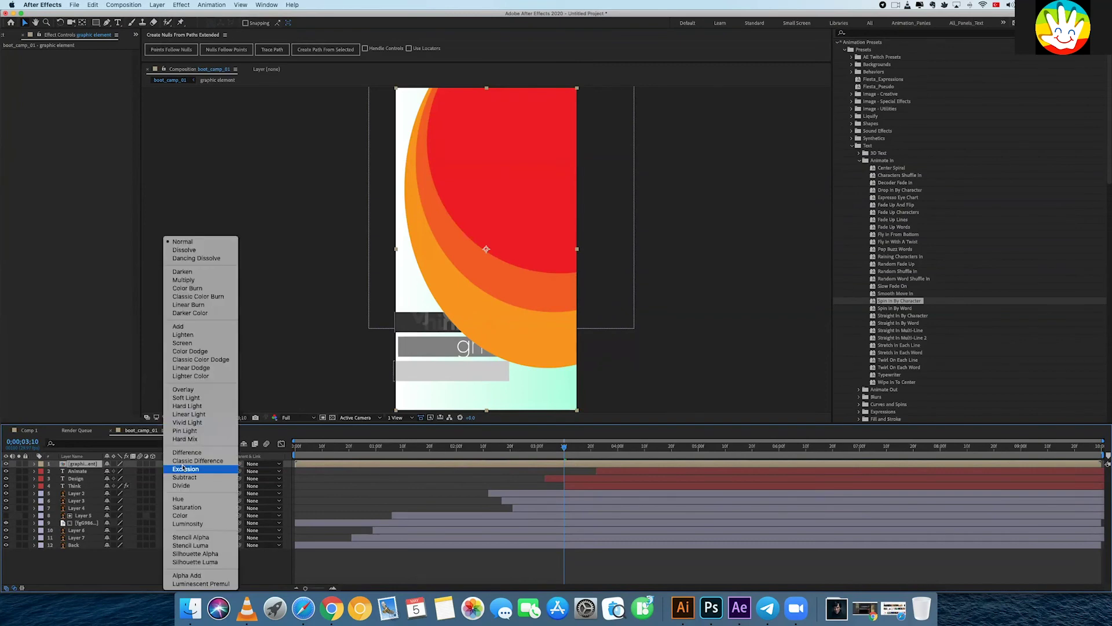
- Try Overlay and Soft Light blending on the precomp and move it down in the frame
{"action": "left_click", "coordinate": [183, 389]}
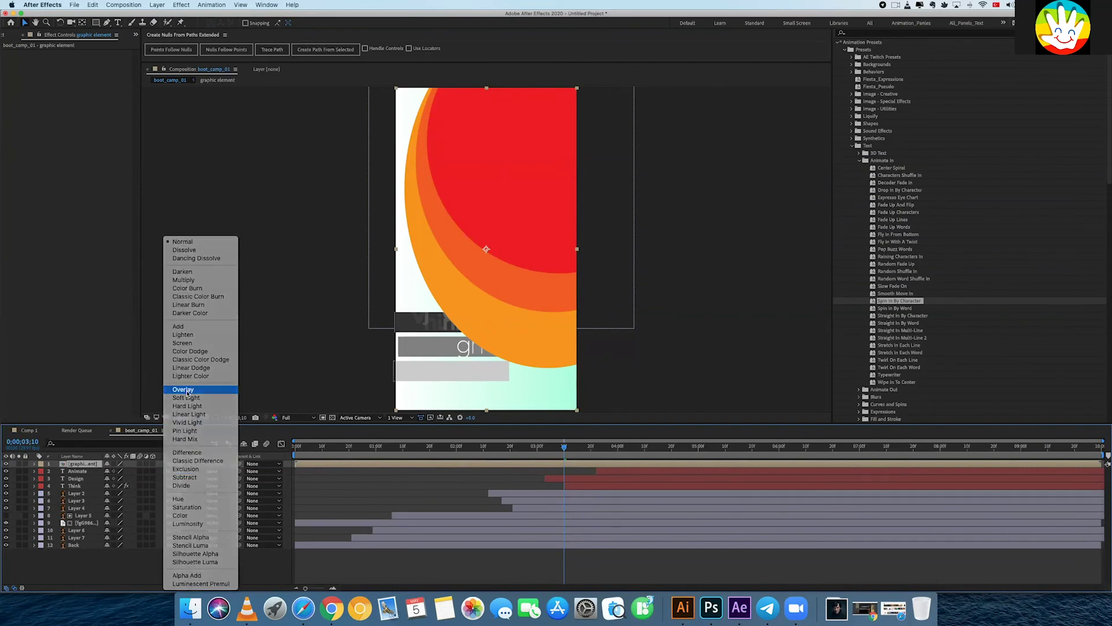
{"action": "left_click", "coordinate": [177, 463]}
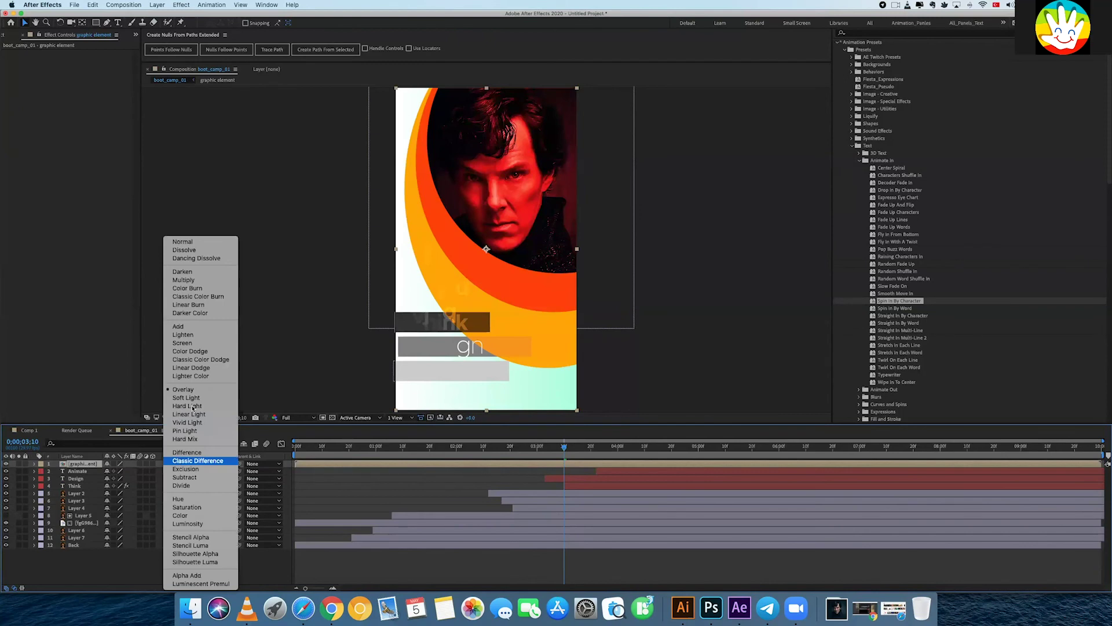
{"action": "left_click", "coordinate": [192, 399]}
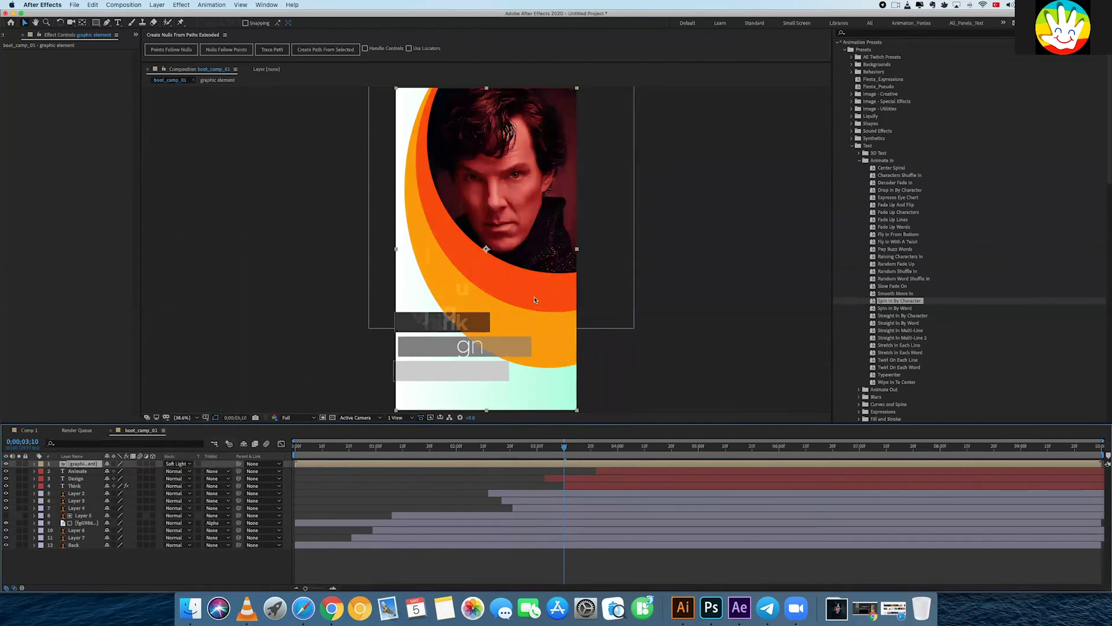
{"action": "left_click_drag", "start_coordinate": [534, 291], "coordinate": [535, 326]}
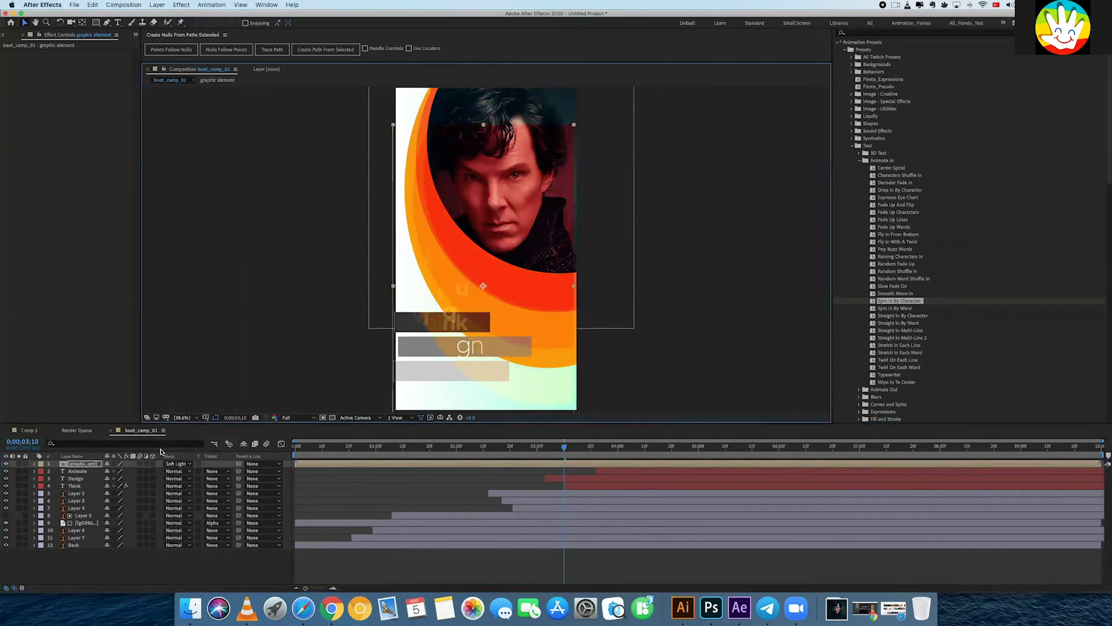
- Rotate graphic element 180° and set its blending mode to Screen
{"action": "key", "text": "r"}
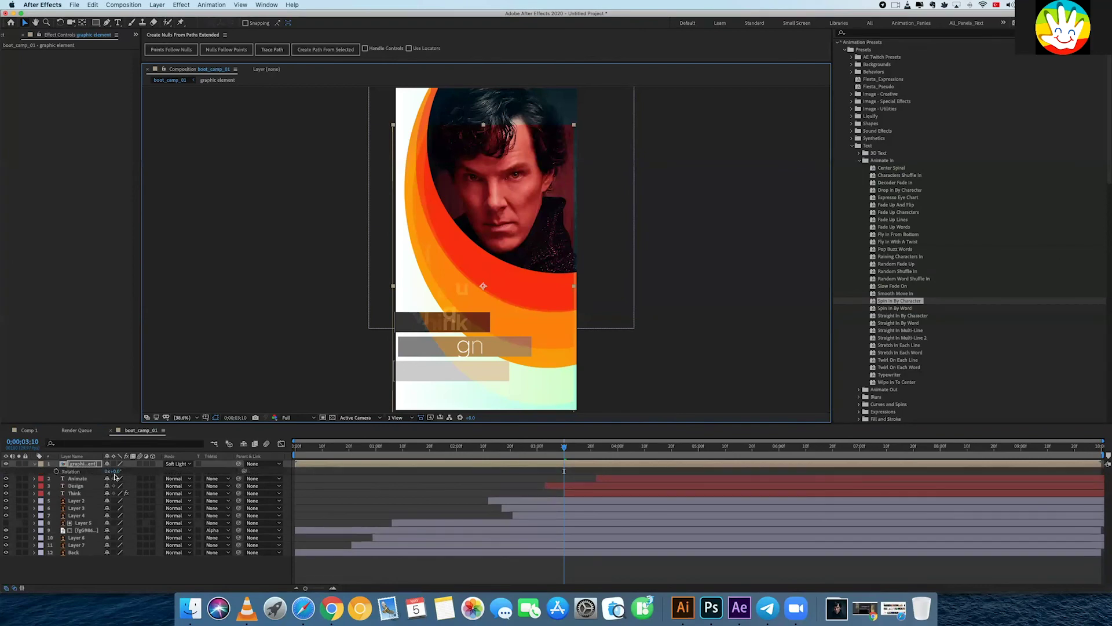
{"action": "left_click", "coordinate": [115, 471]}
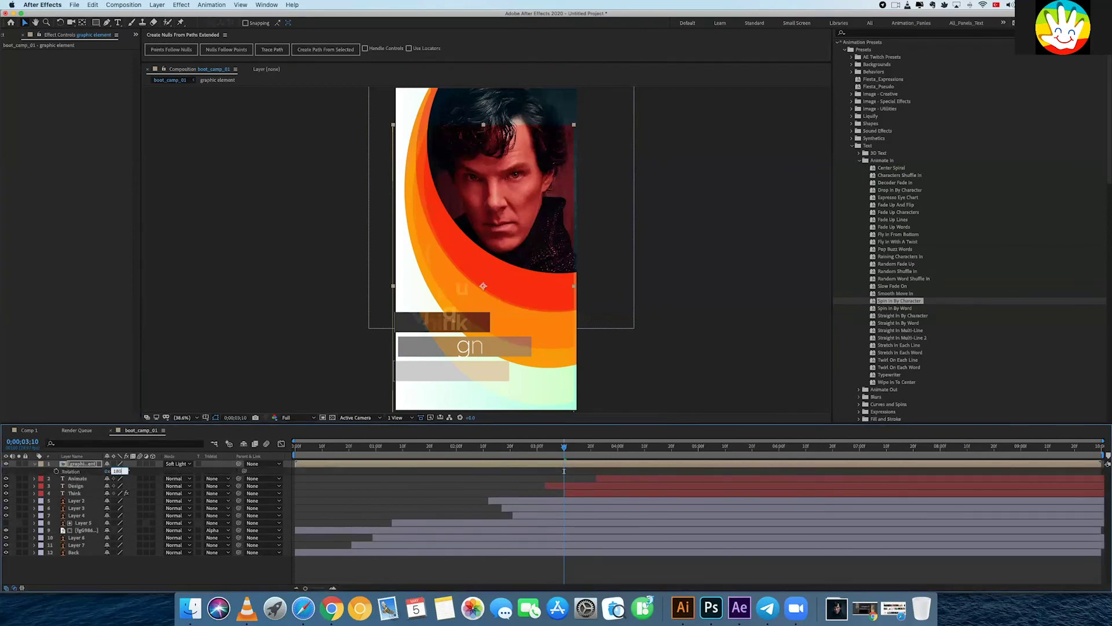
{"action": "key", "text": "Return"}
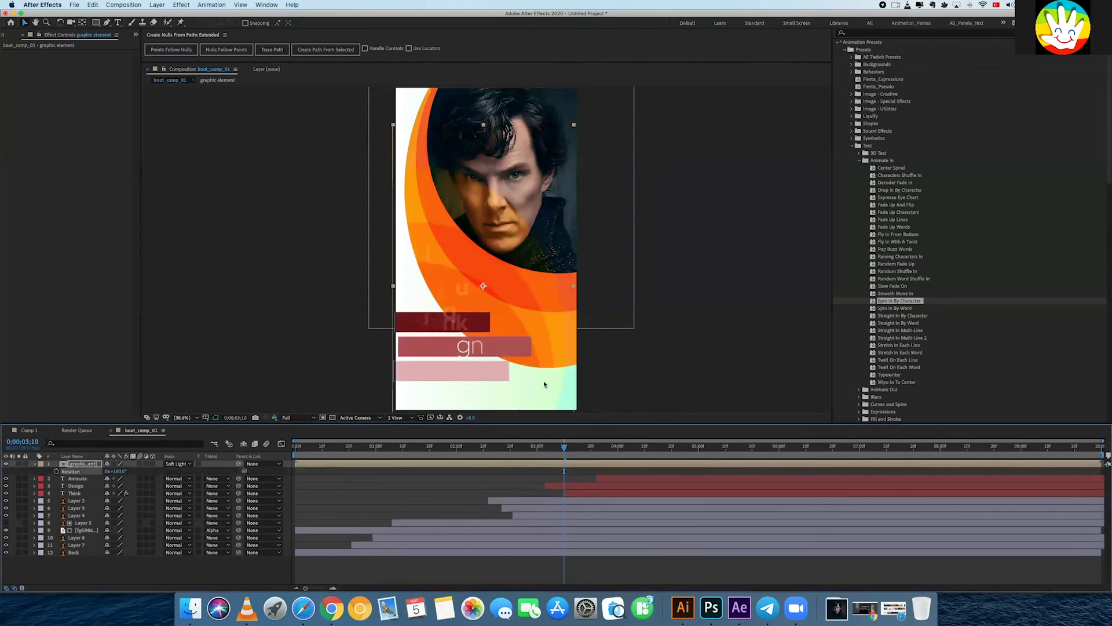
{"action": "left_click", "coordinate": [177, 464]}
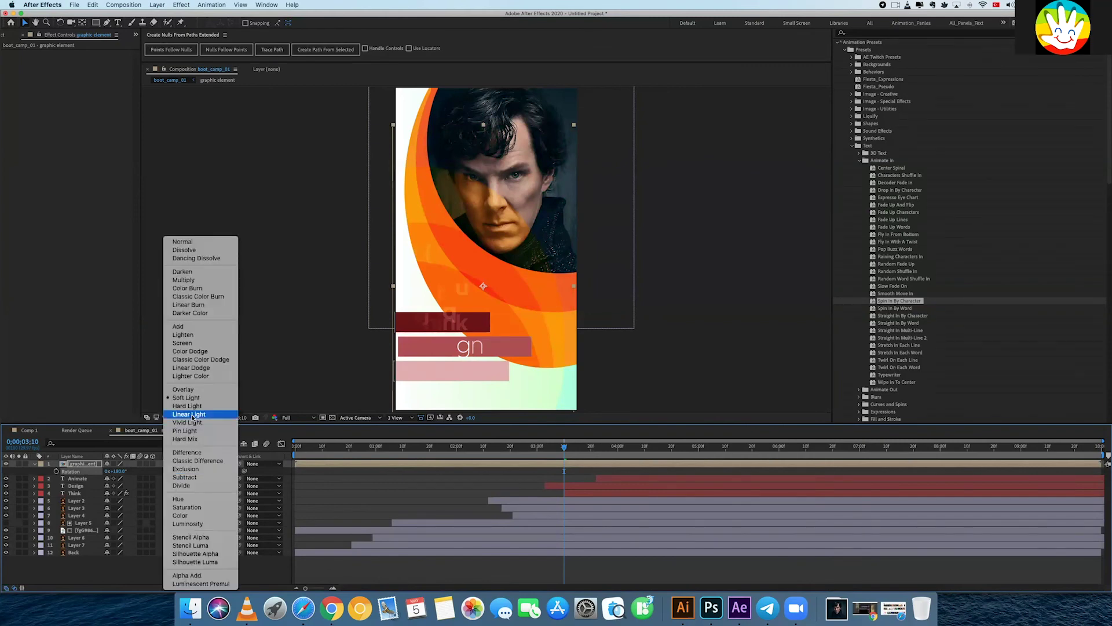
{"action": "left_click", "coordinate": [195, 415]}
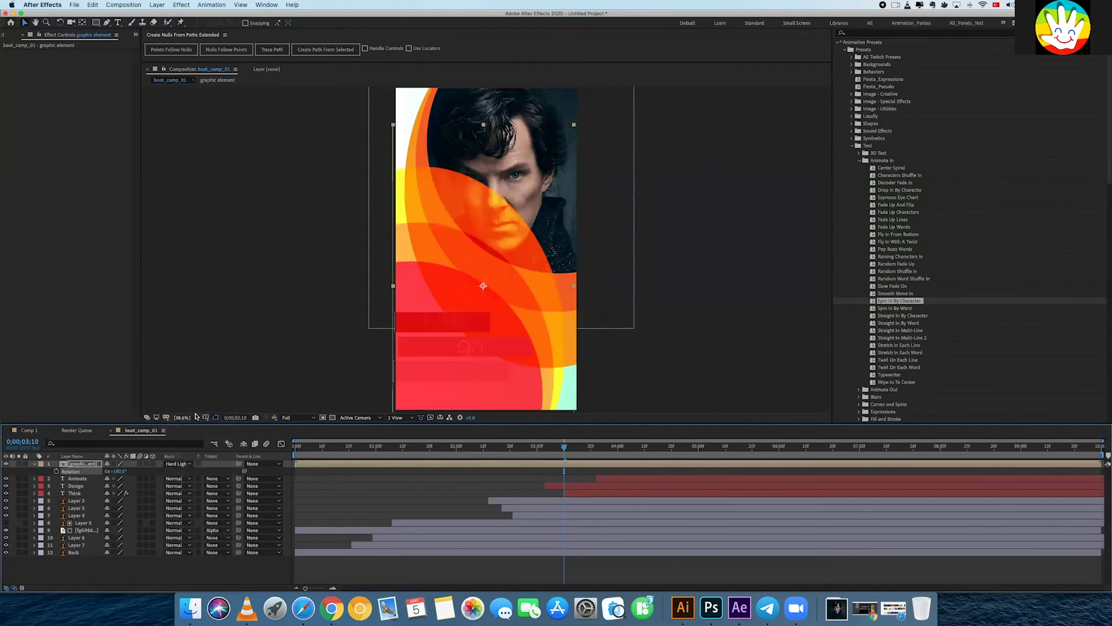
{"action": "left_click", "coordinate": [179, 465]}
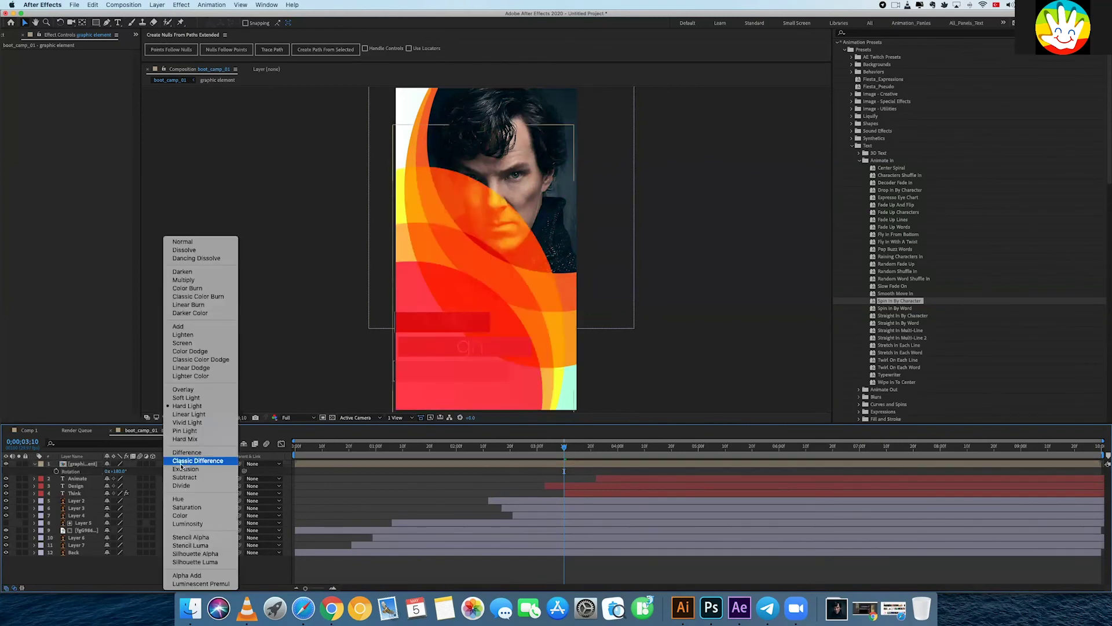
{"action": "left_click", "coordinate": [193, 344]}
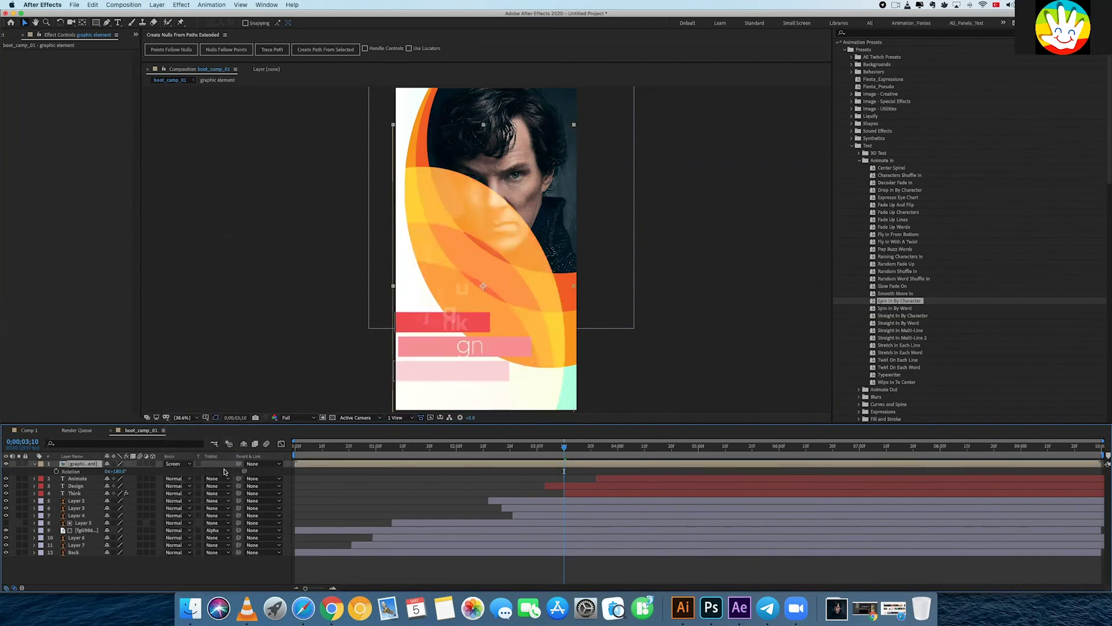
- Place graphic element just below Layer 4 and shift its start later in time
{"action": "left_click_drag", "start_coordinate": [92, 465], "coordinate": [89, 495]}
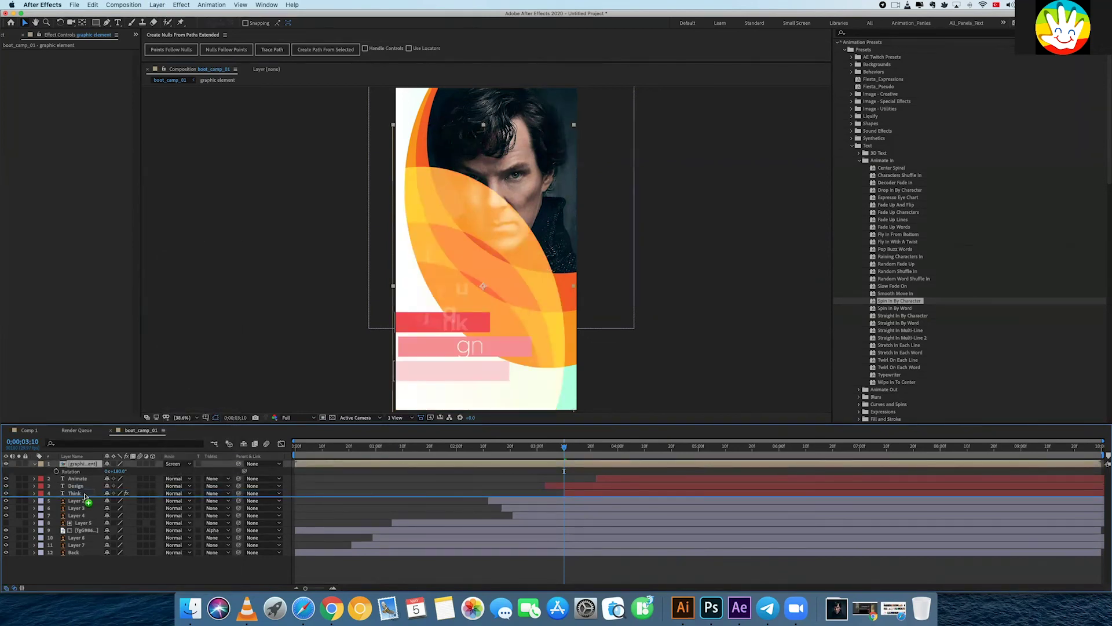
{"action": "left_click_drag", "start_coordinate": [82, 507], "coordinate": [84, 517]}
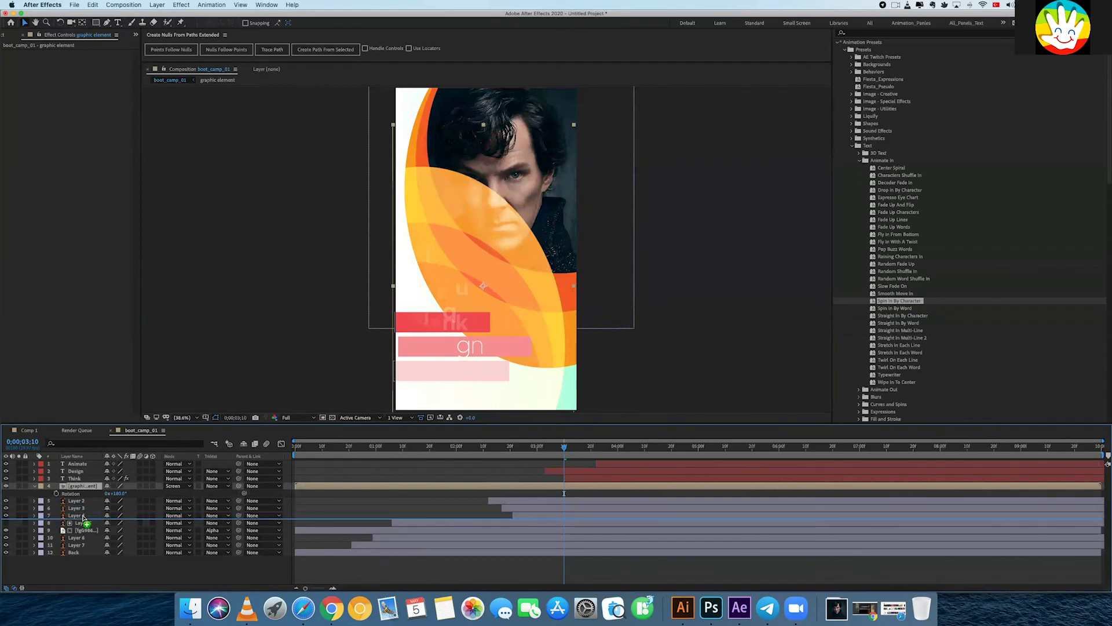
{"action": "left_click_drag", "start_coordinate": [83, 518], "coordinate": [84, 518]}
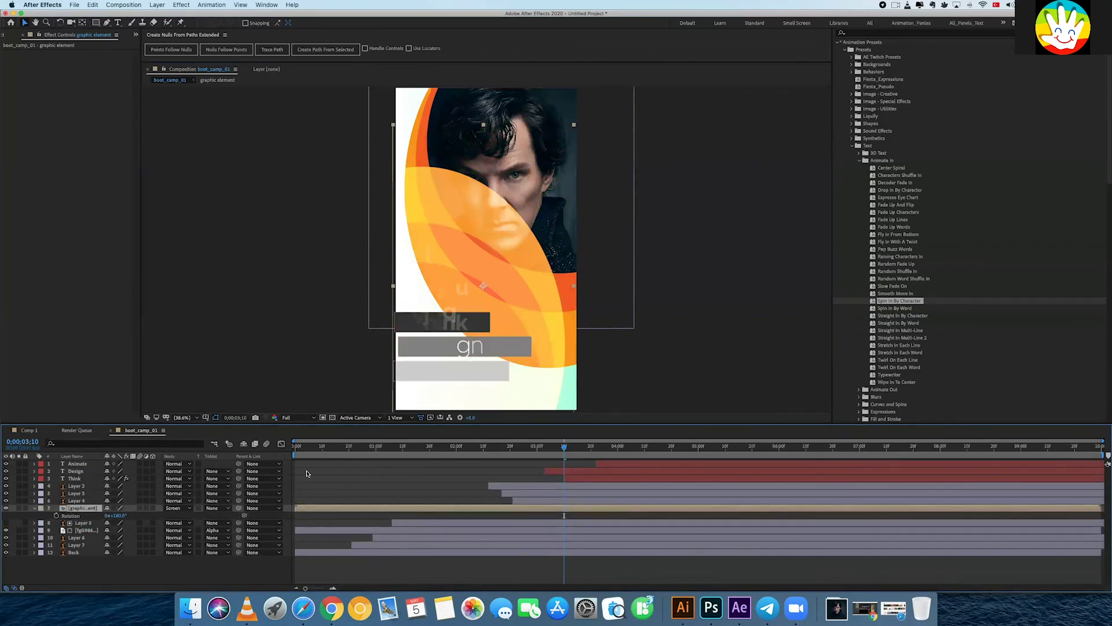
{"action": "key", "text": "space"}
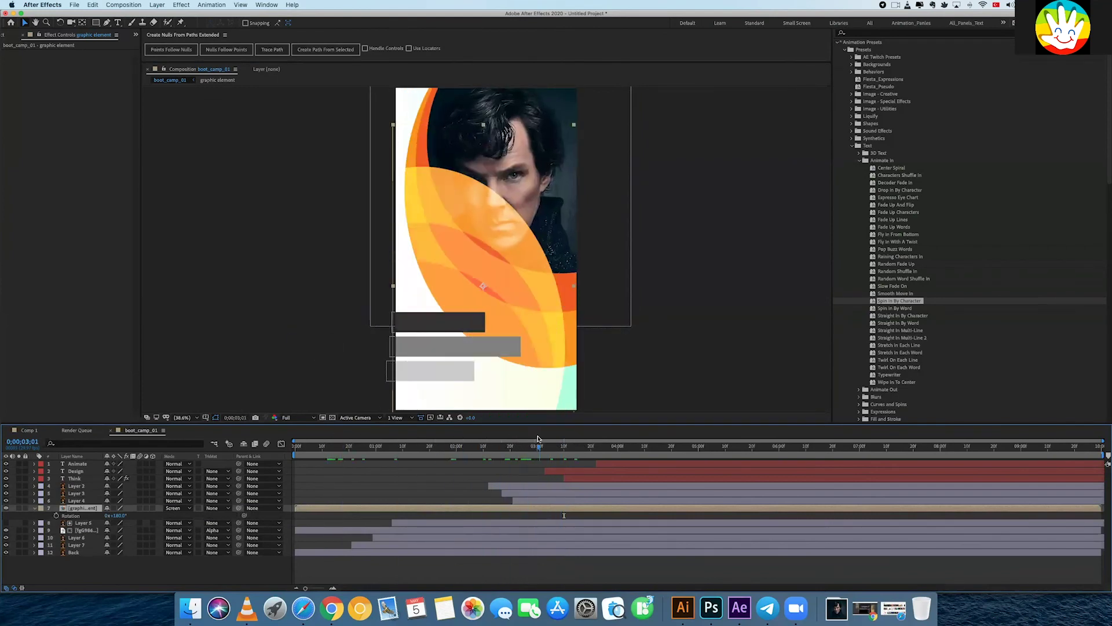
{"action": "left_click_drag", "start_coordinate": [403, 510], "coordinate": [510, 512]}
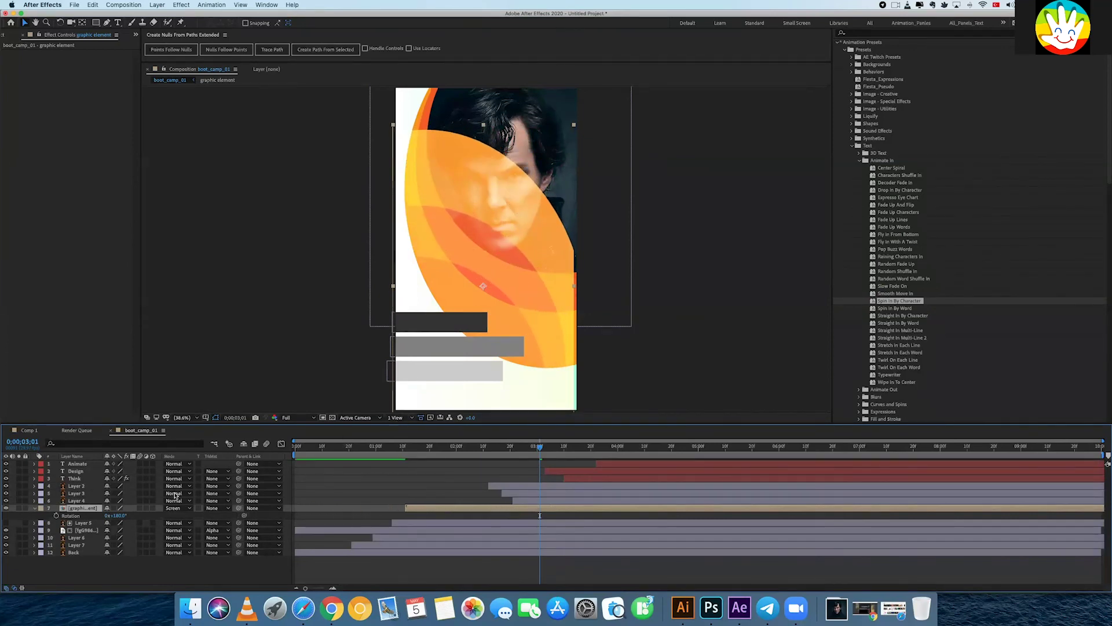
- Try Color Dodge, Linear Burn and Multiply blending on graphic element
{"action": "left_click", "coordinate": [175, 508]}
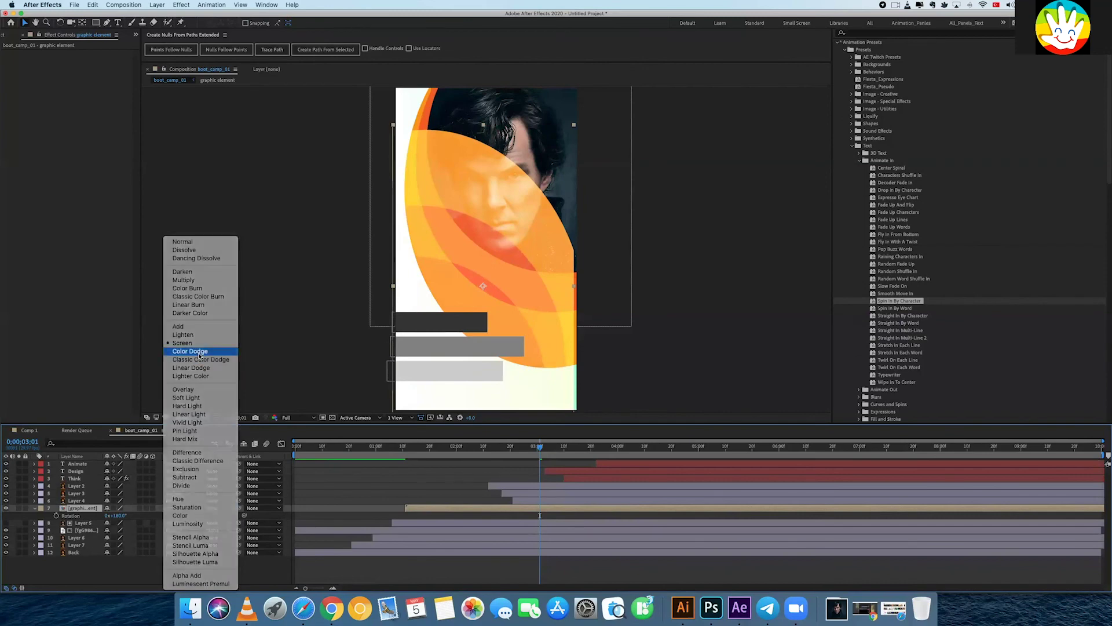
{"action": "left_click", "coordinate": [200, 350]}
{"action": "left_click", "coordinate": [184, 509]}
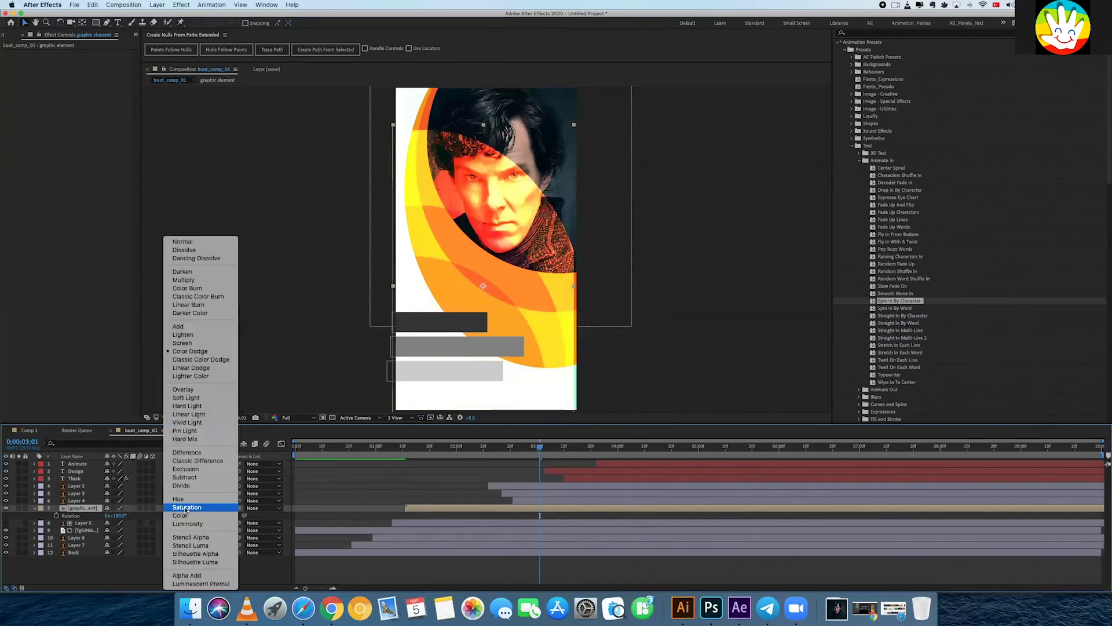
{"action": "left_click", "coordinate": [189, 305]}
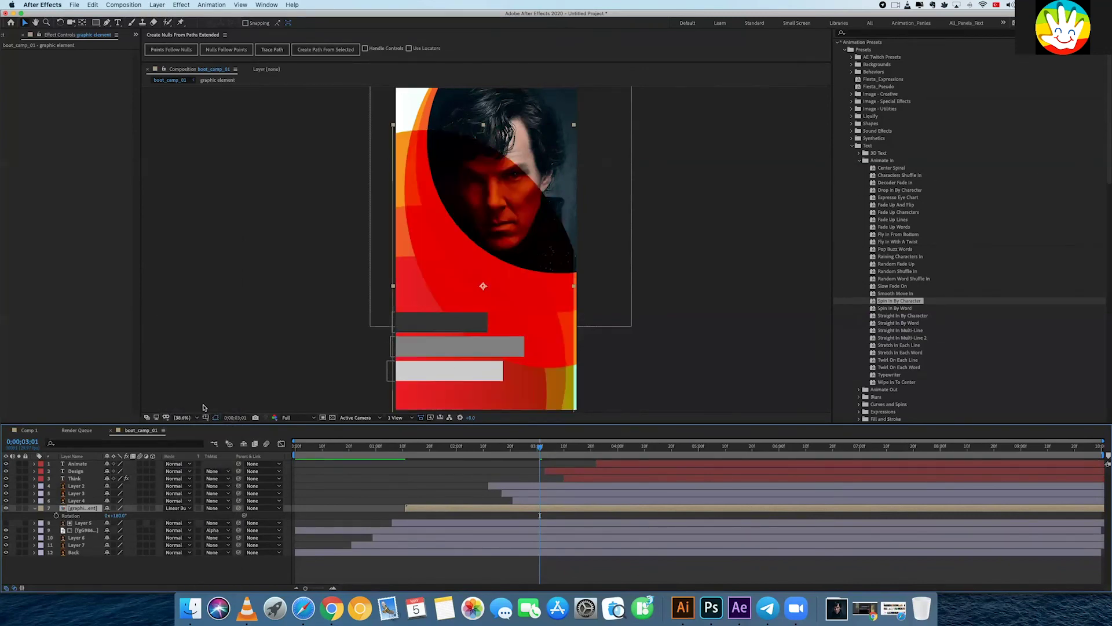
{"action": "left_click", "coordinate": [177, 509]}
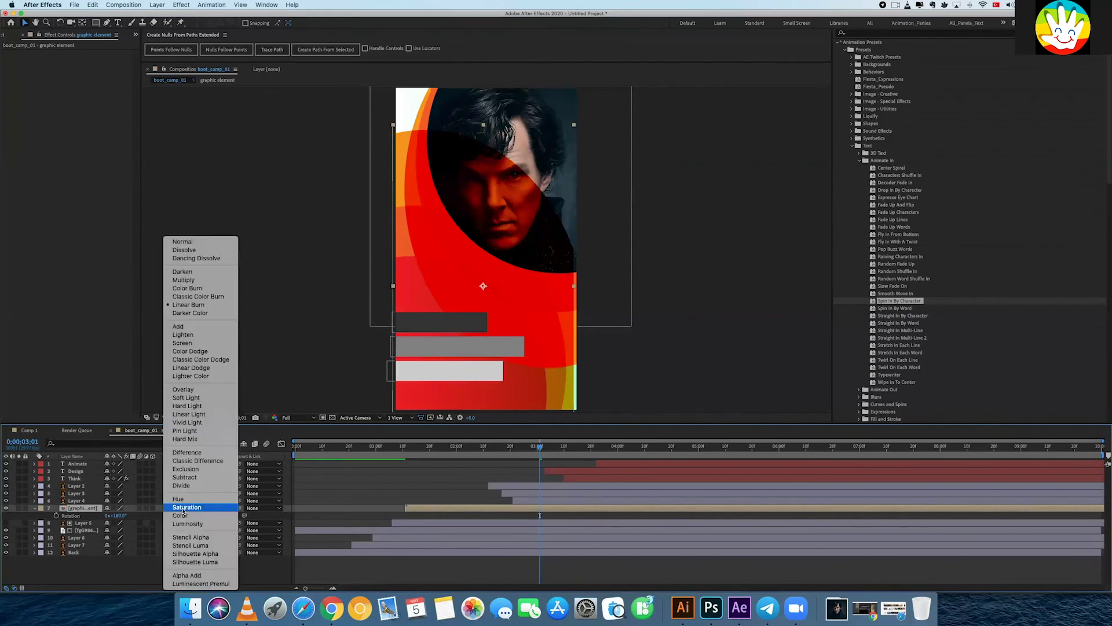
{"action": "left_click", "coordinate": [184, 279]}
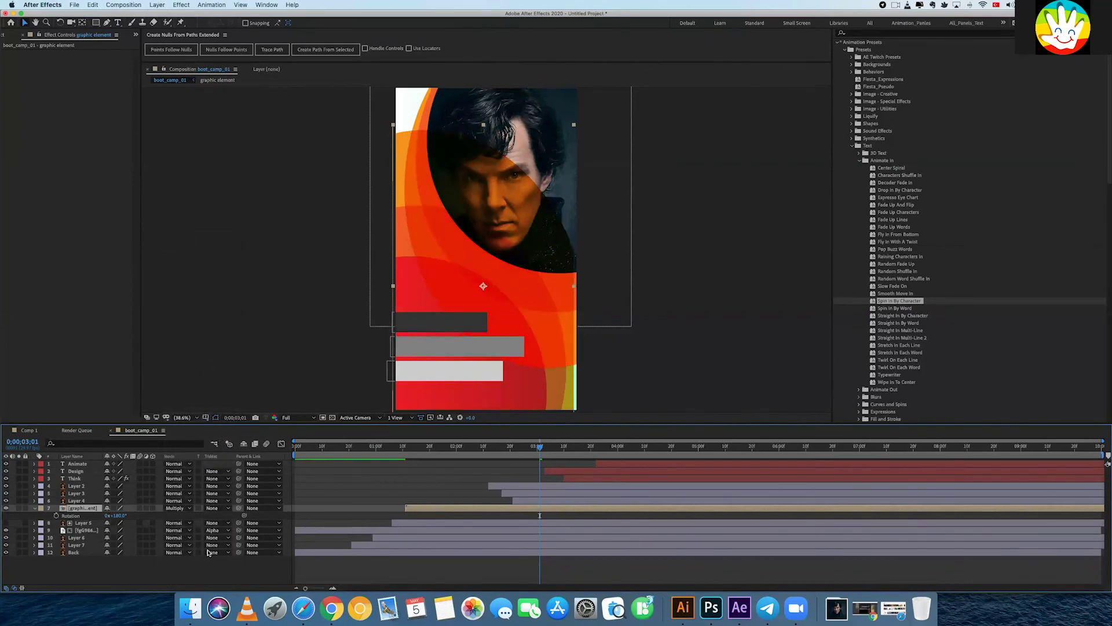
{"action": "left_click", "coordinate": [181, 508]}
{"action": "left_click", "coordinate": [181, 507]}
- Lower graphic element's opacity to about 51% and settle back on Screen blending
{"action": "key", "text": "t"}
{"action": "left_click_drag", "start_coordinate": [109, 516], "coordinate": [96, 517]}
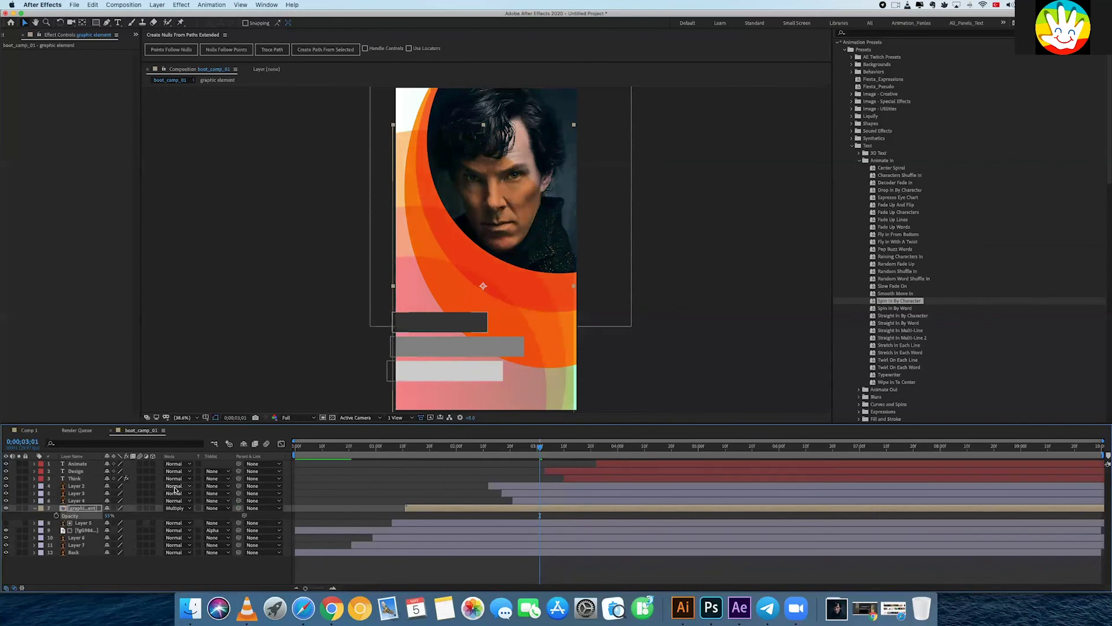
{"action": "left_click", "coordinate": [172, 508]}
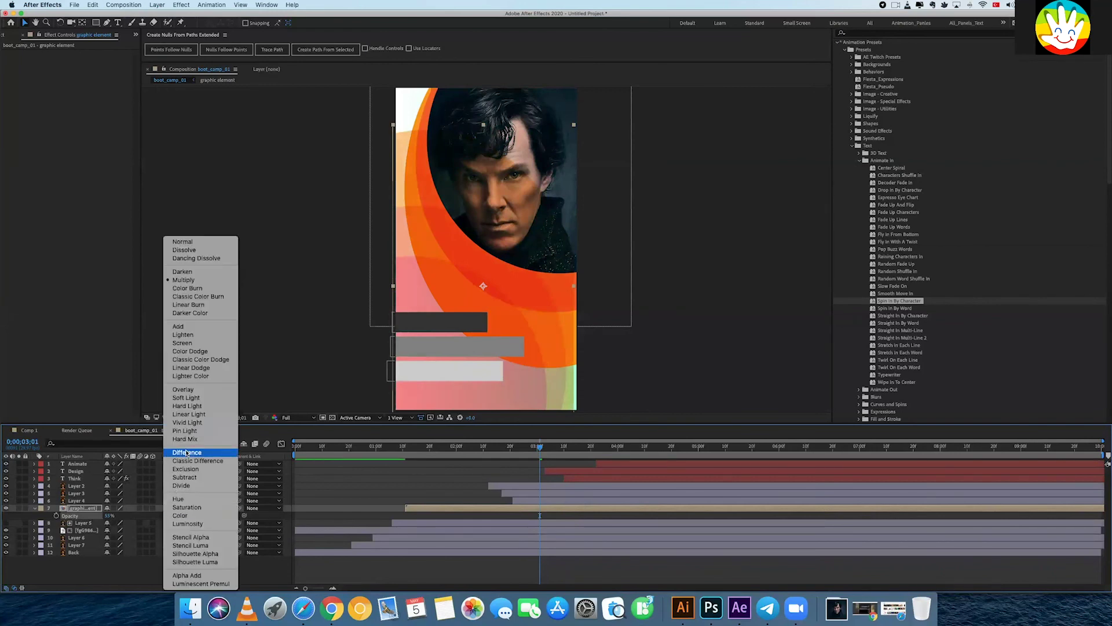
{"action": "left_click", "coordinate": [184, 397]}
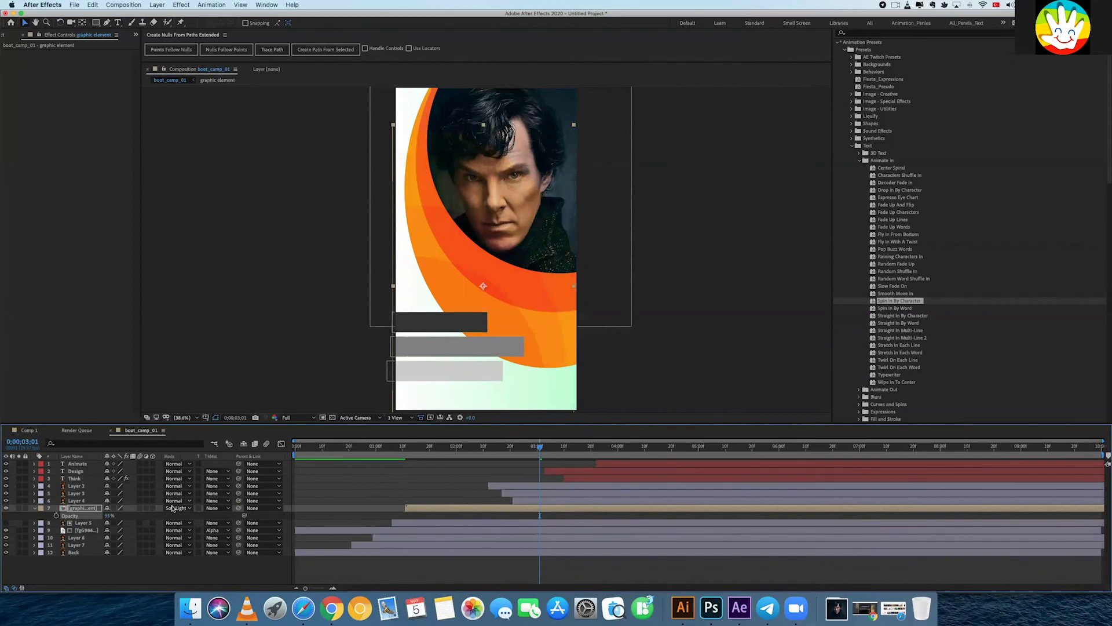
{"action": "left_click", "coordinate": [172, 509]}
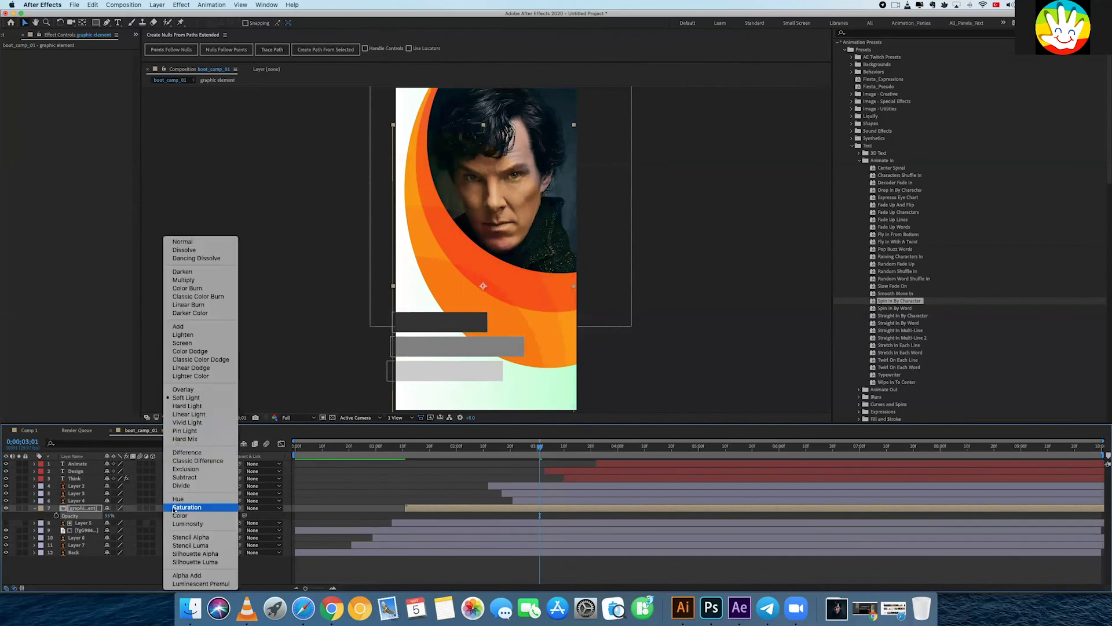
{"action": "left_click", "coordinate": [180, 344]}
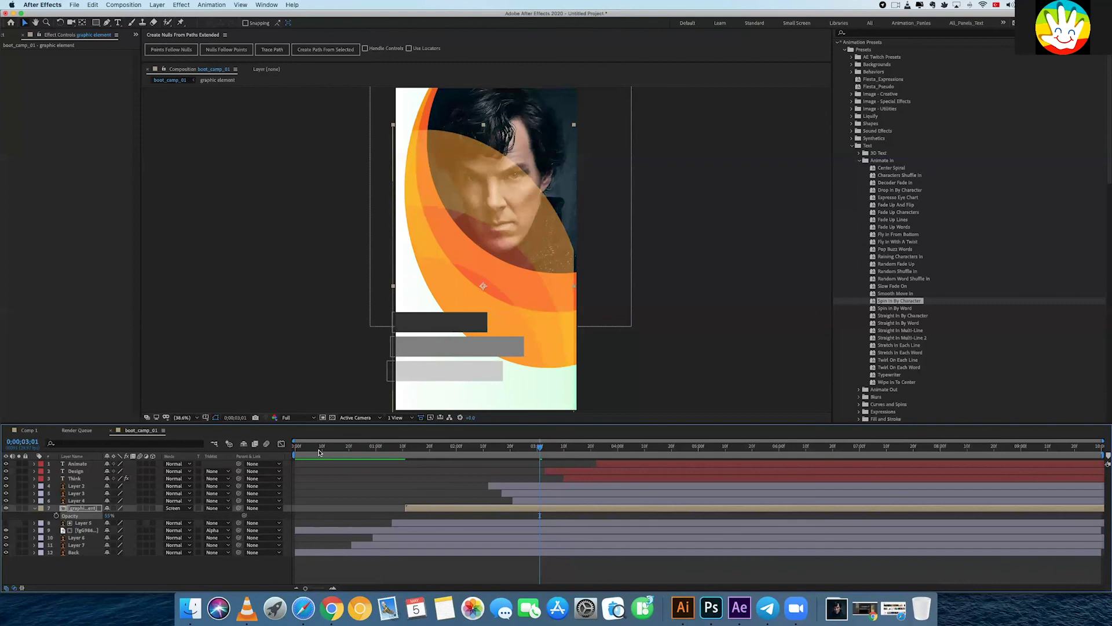
{"action": "left_click_drag", "start_coordinate": [514, 449], "coordinate": [243, 452]}
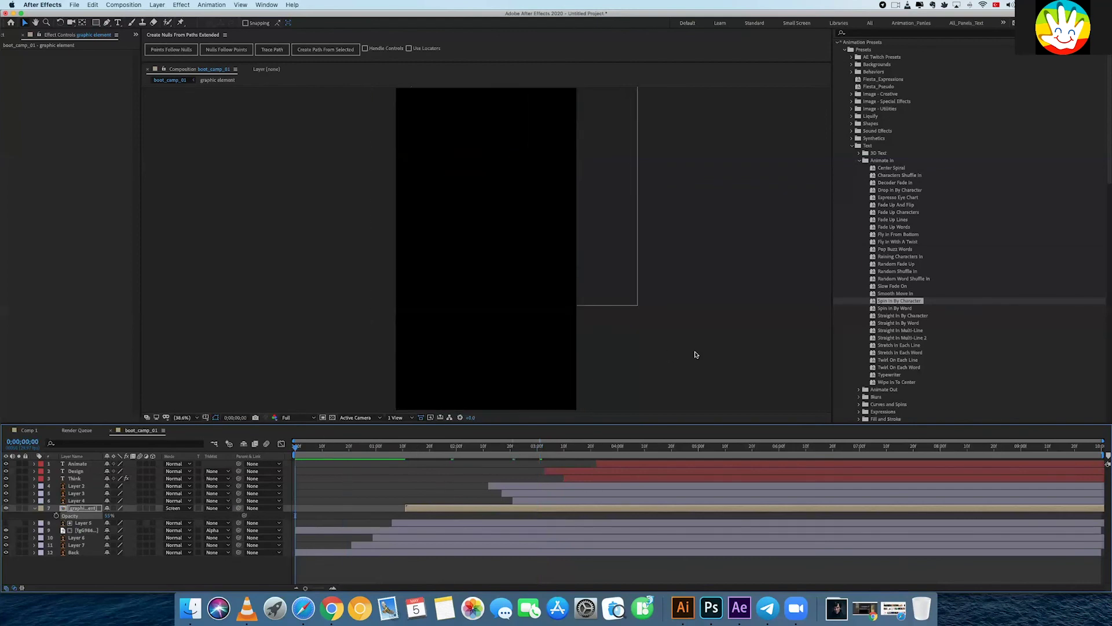
{"action": "key", "text": "space"}
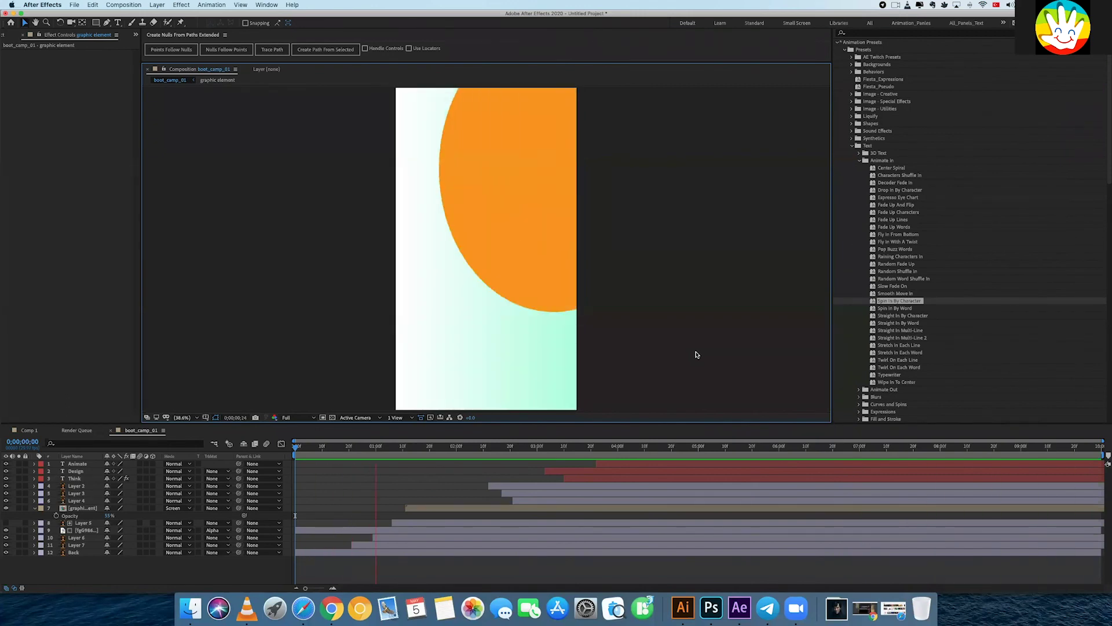
{"action": "key", "text": "super+Tab"}
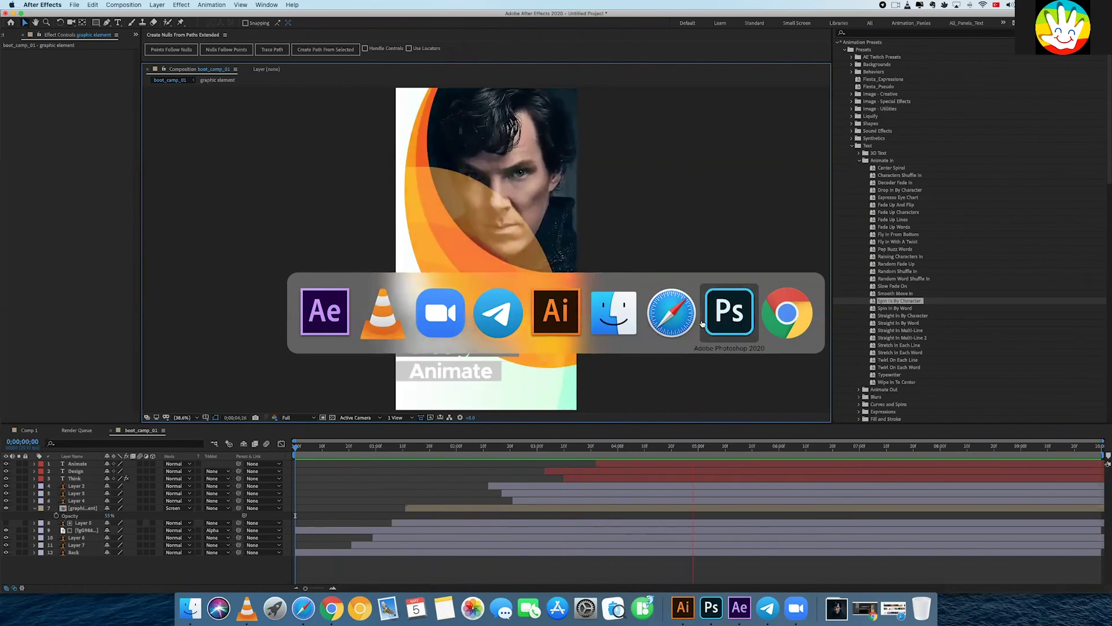
{"action": "key", "text": "super+shift+Tab"}
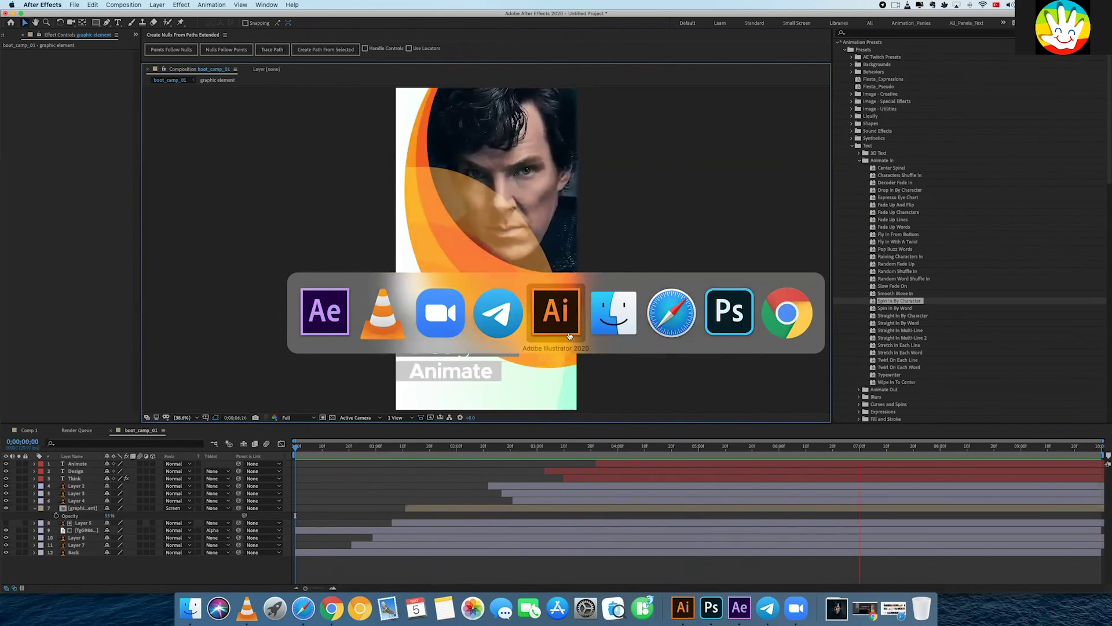
{"action": "key", "text": "Escape"}
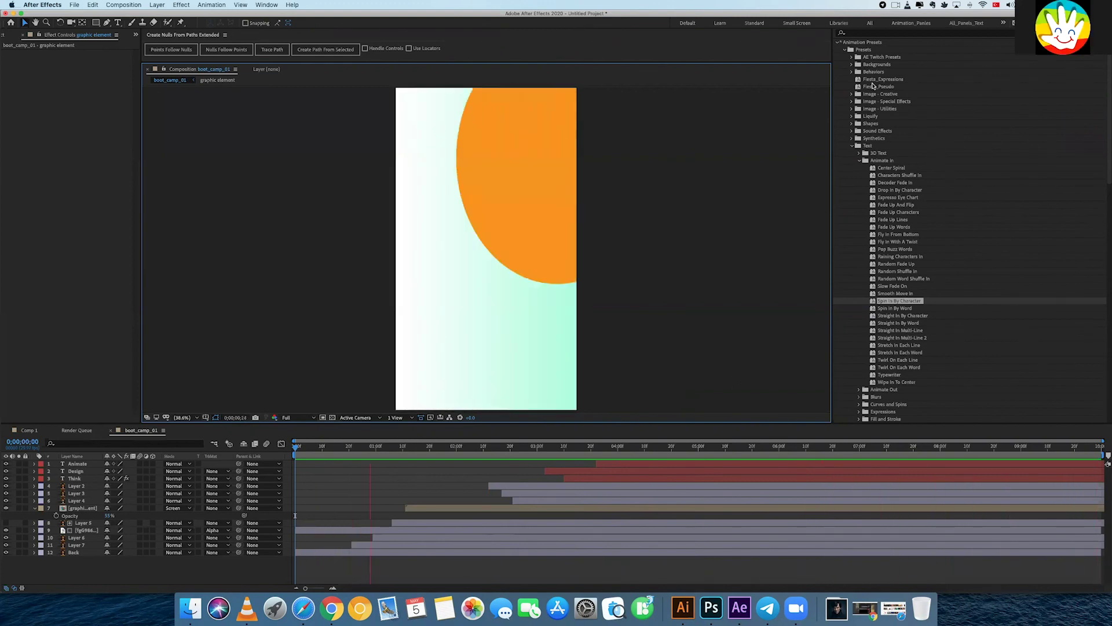
{"action": "left_click", "coordinate": [267, 5]}
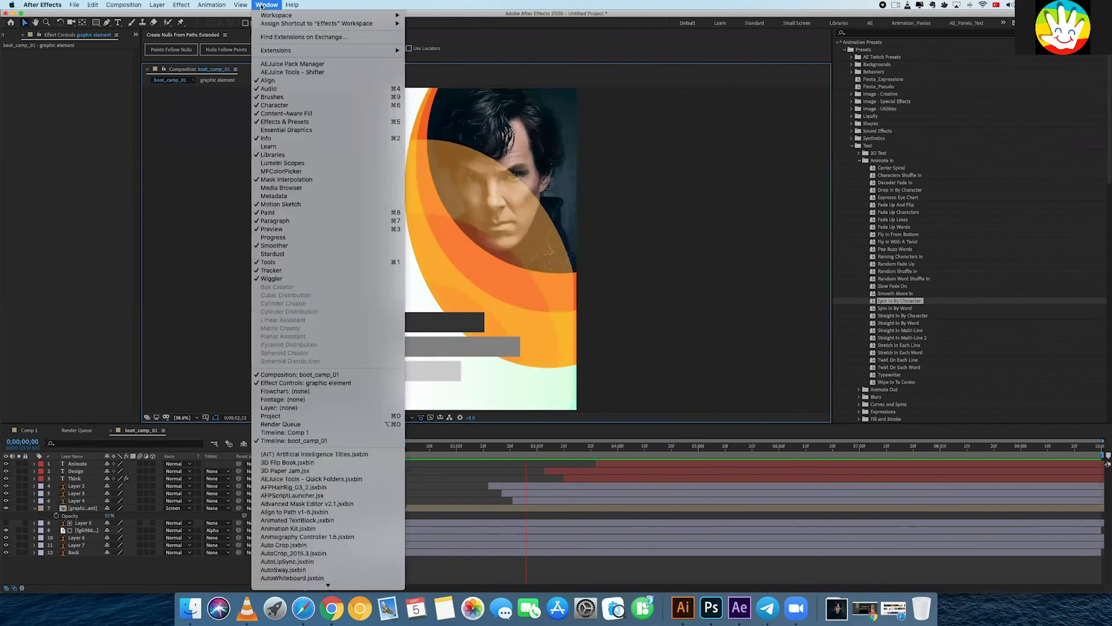
{"action": "mouse_move", "coordinate": [270, 15]}
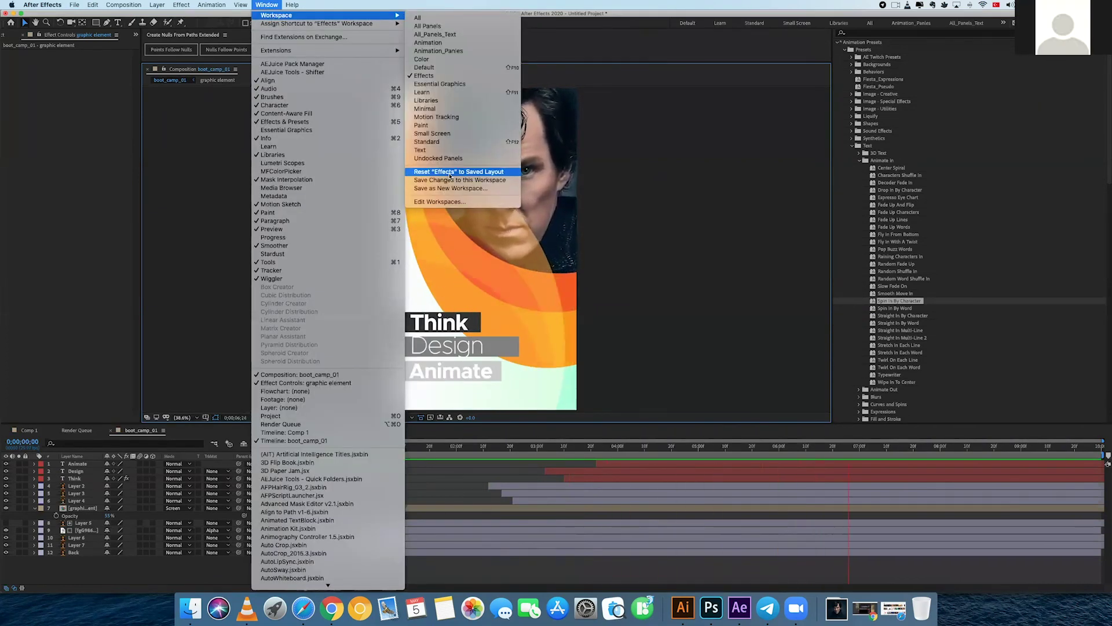
{"action": "left_click", "coordinate": [738, 191]}
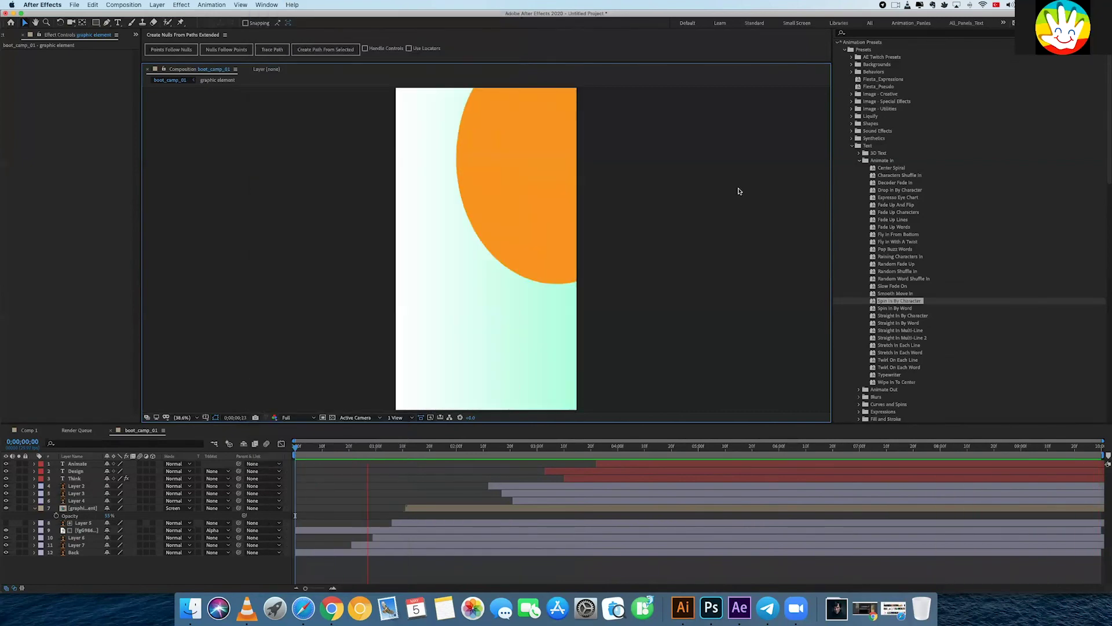
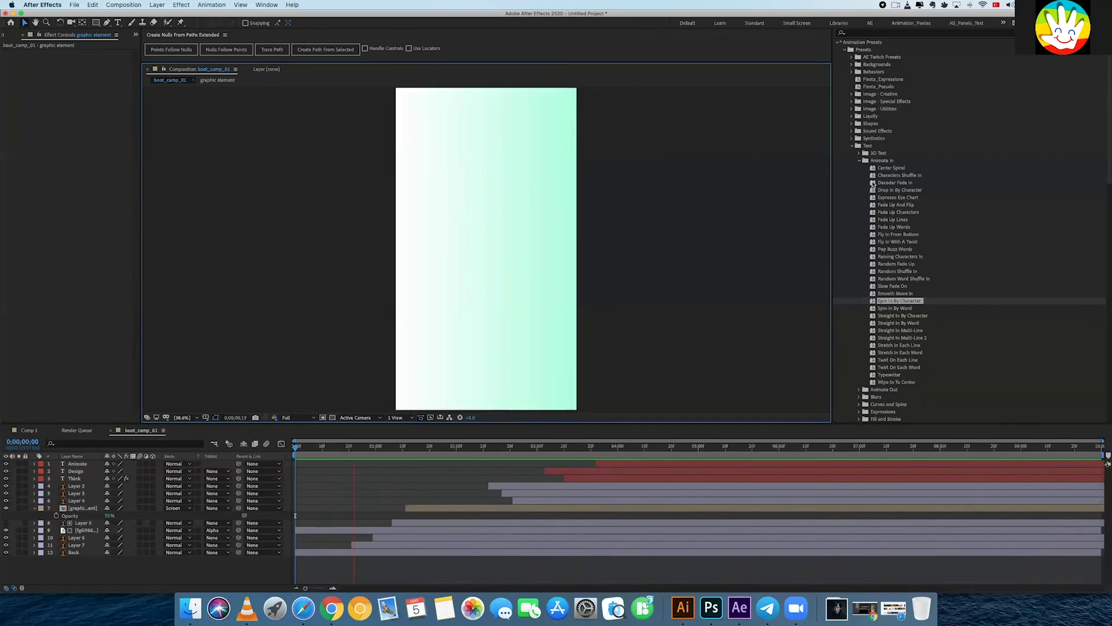
- Collapse the Animate In, Text, Presets and Animation Presets folders, then fold the Effects & Presets panel
{"action": "left_click", "coordinate": [860, 160]}
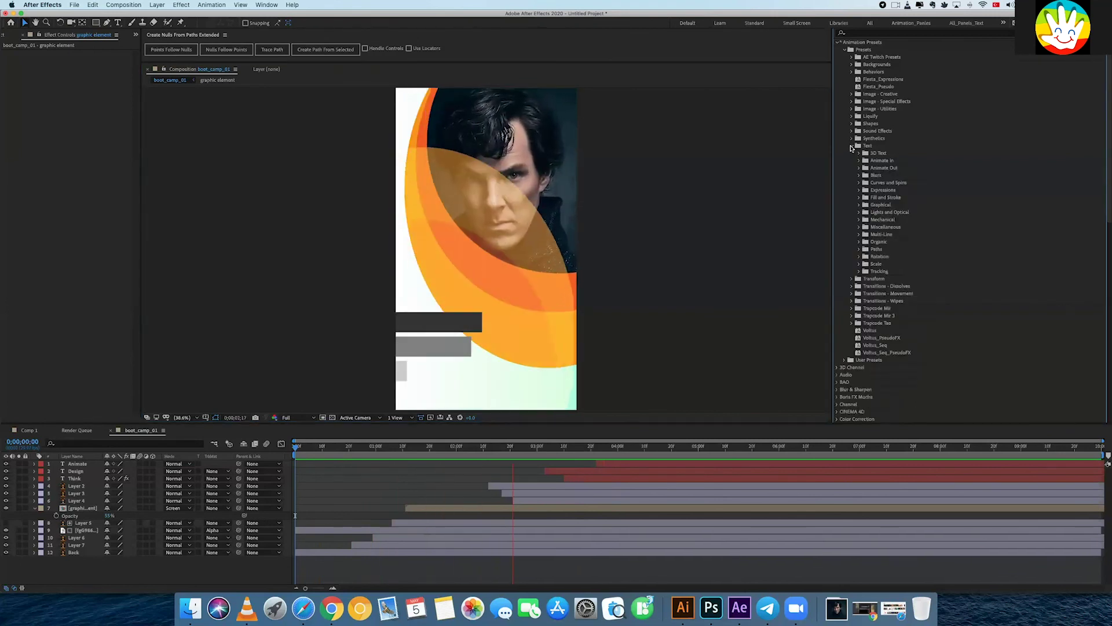
{"action": "left_click", "coordinate": [851, 146]}
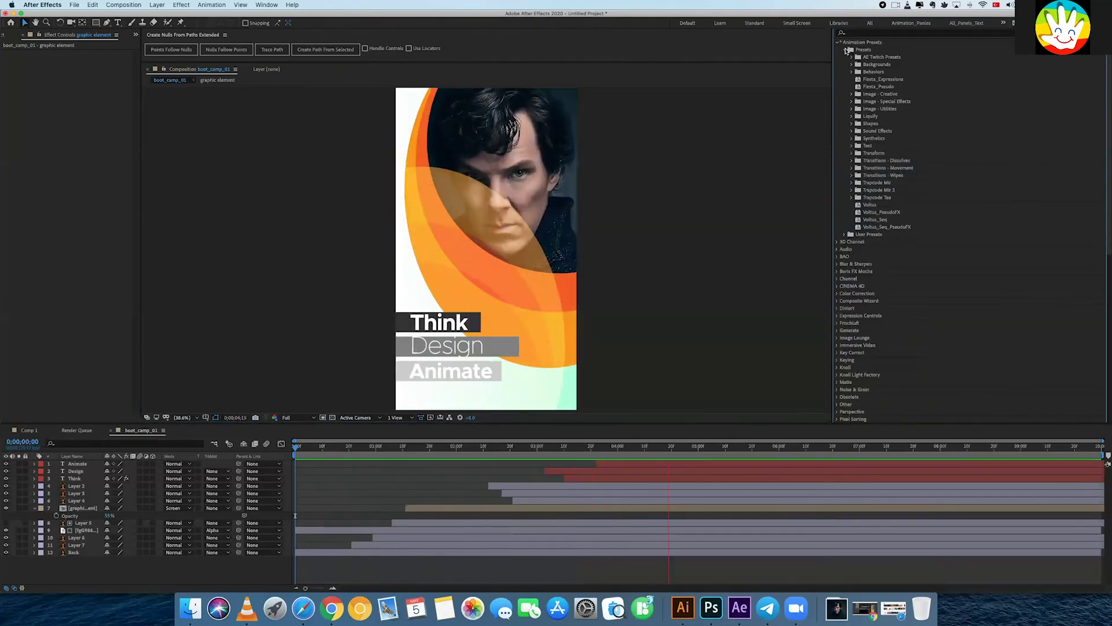
{"action": "left_click", "coordinate": [846, 51]}
{"action": "left_click", "coordinate": [838, 43]}
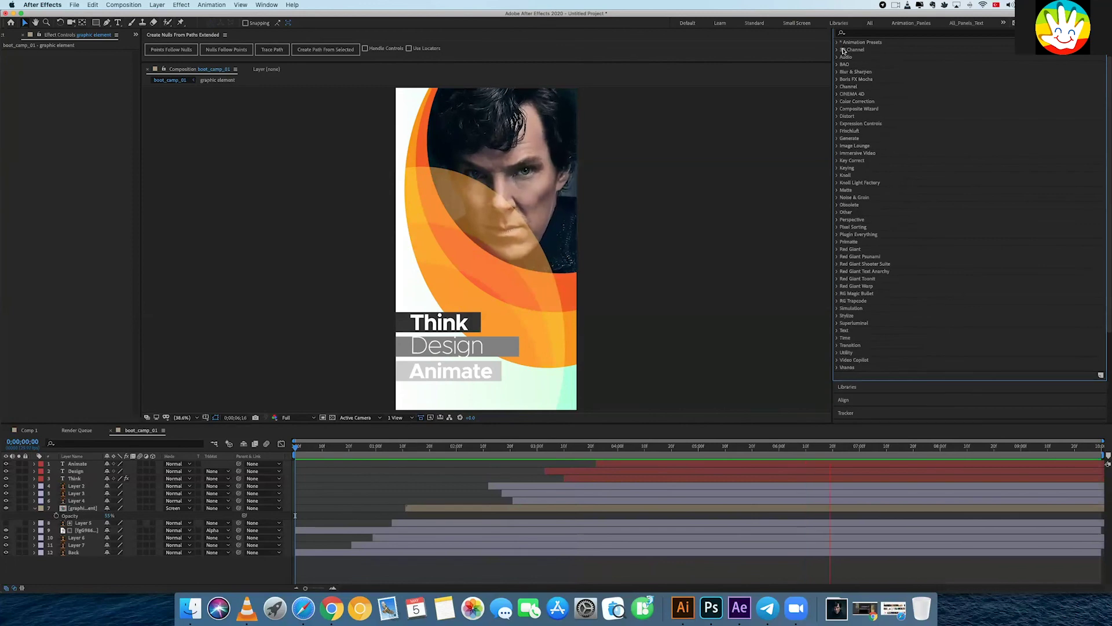
{"action": "left_click", "coordinate": [858, 62]}
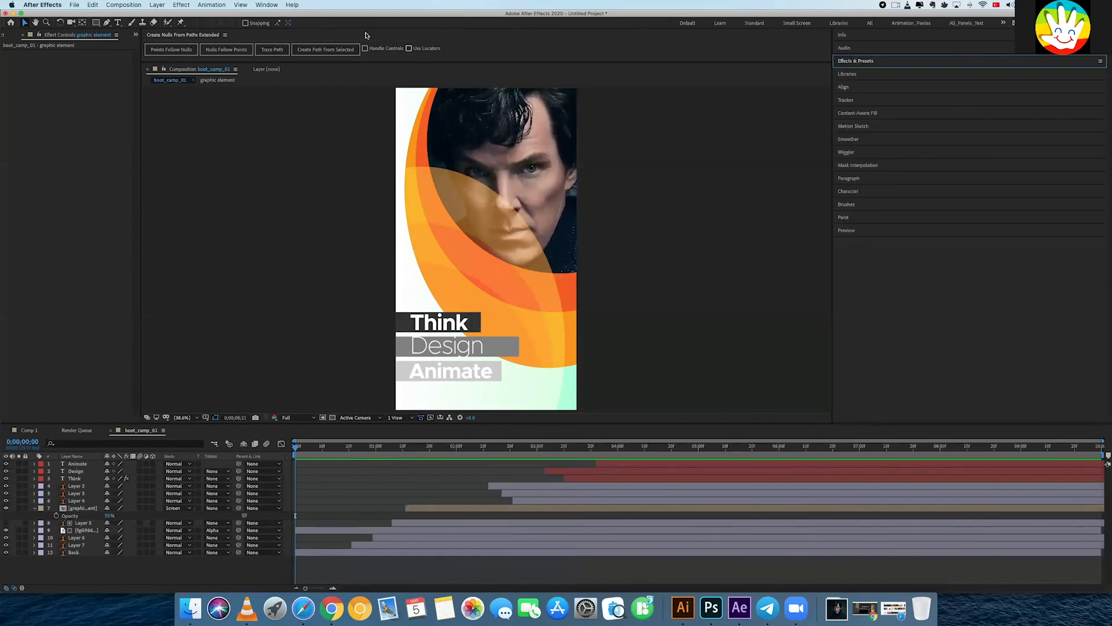
{"action": "left_click", "coordinate": [267, 5]}
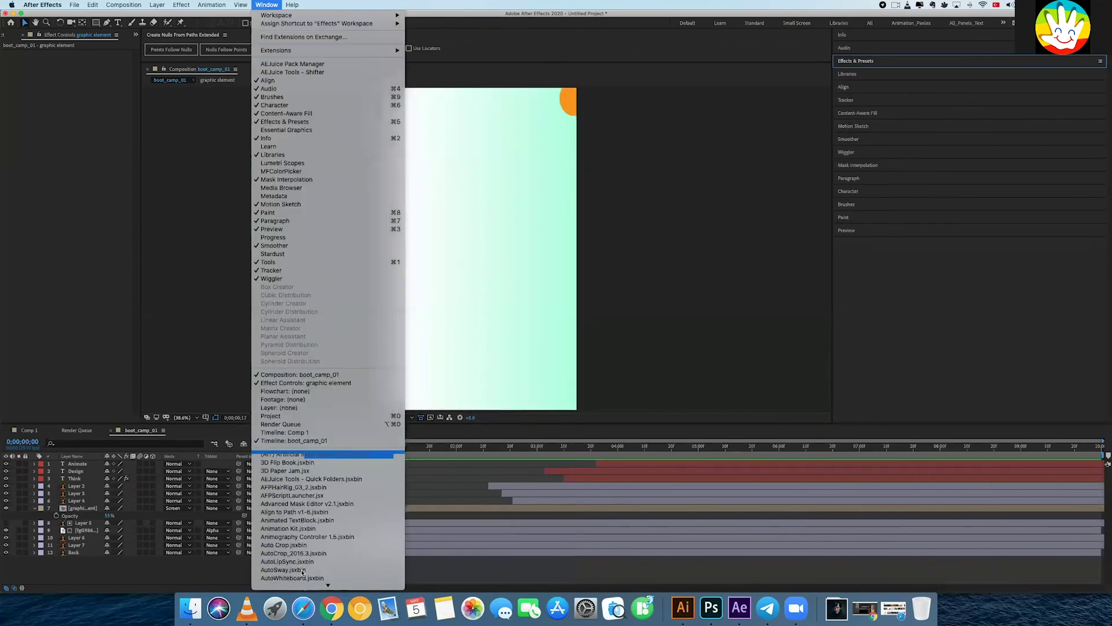
{"action": "scroll", "coordinate": [302, 572], "scroll_direction": "down", "scroll_amount": 3}
{"action": "scroll", "coordinate": [304, 567], "scroll_direction": "down", "scroll_amount": 5}
{"action": "scroll", "coordinate": [310, 563], "scroll_direction": "down", "scroll_amount": 8}
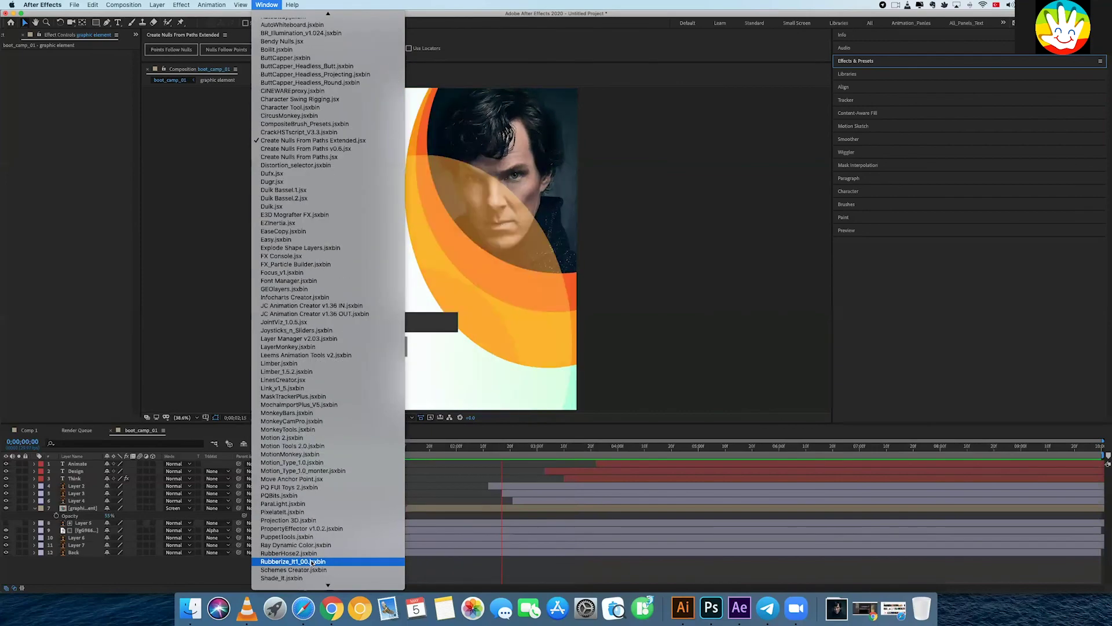
{"action": "scroll", "coordinate": [311, 562], "scroll_direction": "down", "scroll_amount": 10}
{"action": "scroll", "coordinate": [311, 562], "scroll_direction": "up", "scroll_amount": 5}
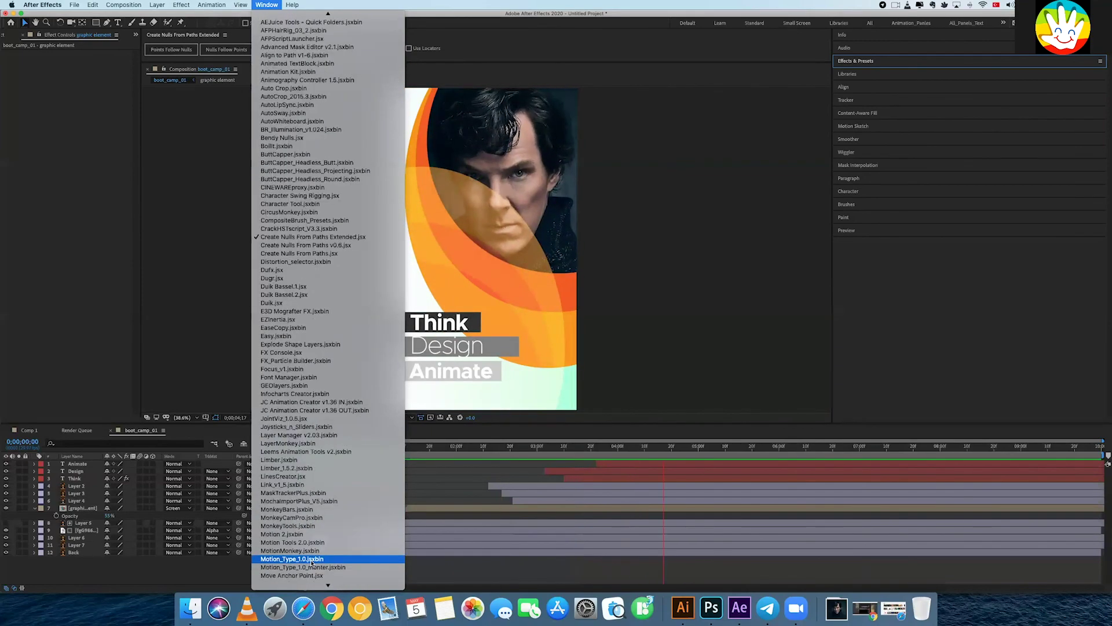
{"action": "scroll", "coordinate": [311, 562], "scroll_direction": "down", "scroll_amount": 5}
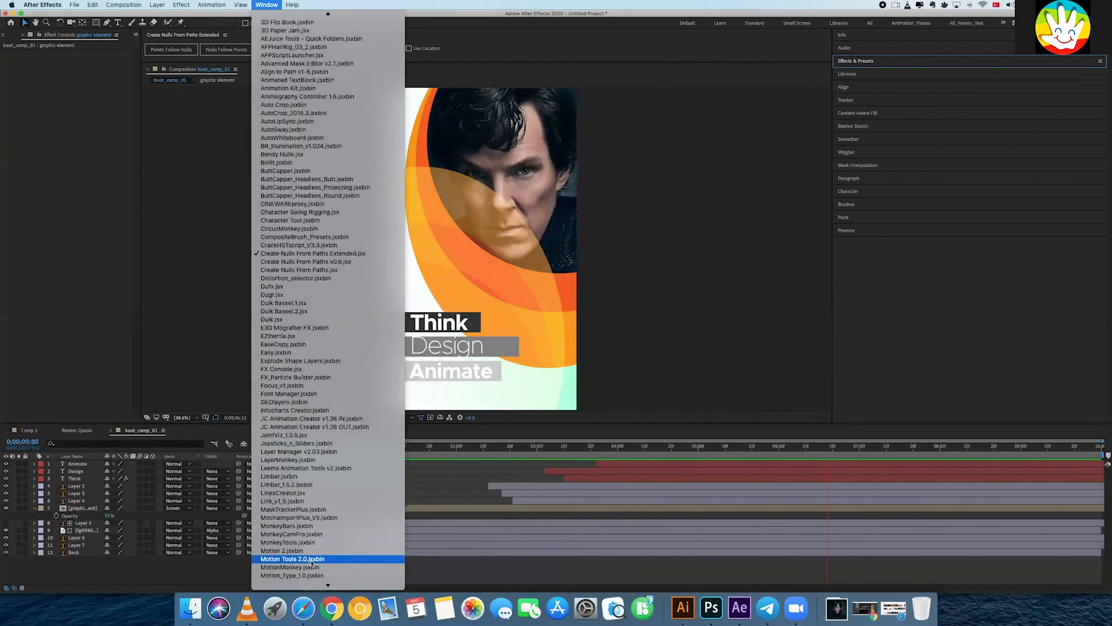
{"action": "scroll", "coordinate": [311, 562], "scroll_direction": "down", "scroll_amount": 1}
{"action": "scroll", "coordinate": [311, 562], "scroll_direction": "up", "scroll_amount": 3}
{"action": "scroll", "coordinate": [311, 562], "scroll_direction": "up", "scroll_amount": 3}
{"action": "scroll", "coordinate": [311, 562], "scroll_direction": "up", "scroll_amount": 3}
{"action": "scroll", "coordinate": [311, 562], "scroll_direction": "up", "scroll_amount": 3}
{"action": "scroll", "coordinate": [311, 562], "scroll_direction": "up", "scroll_amount": 3}
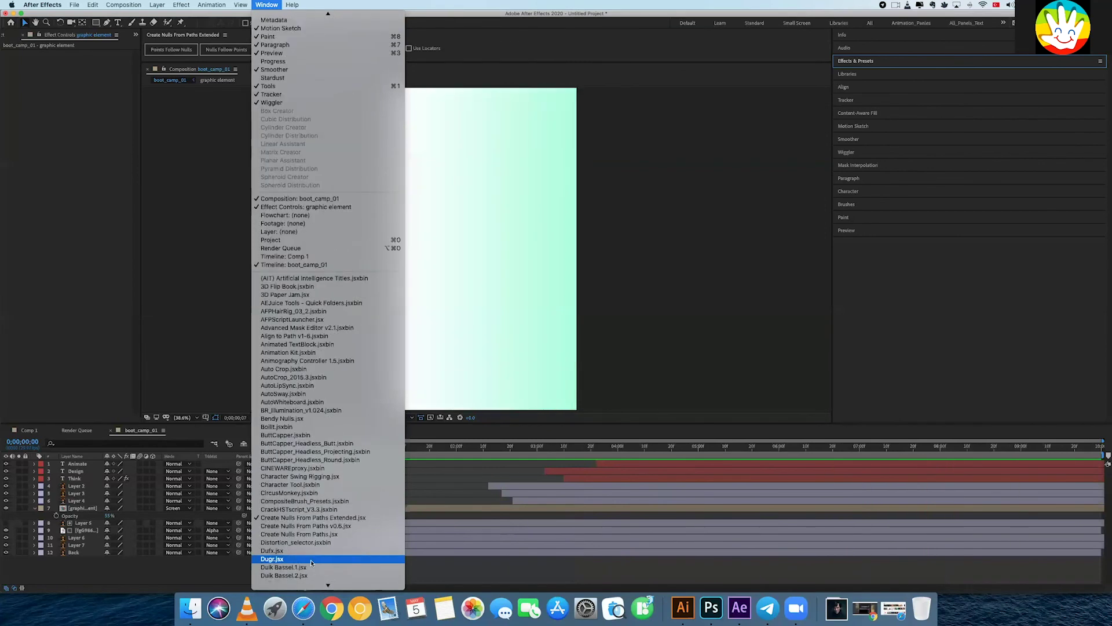
{"action": "scroll", "coordinate": [311, 562], "scroll_direction": "up", "scroll_amount": 3}
{"action": "scroll", "coordinate": [311, 562], "scroll_direction": "up", "scroll_amount": 3}
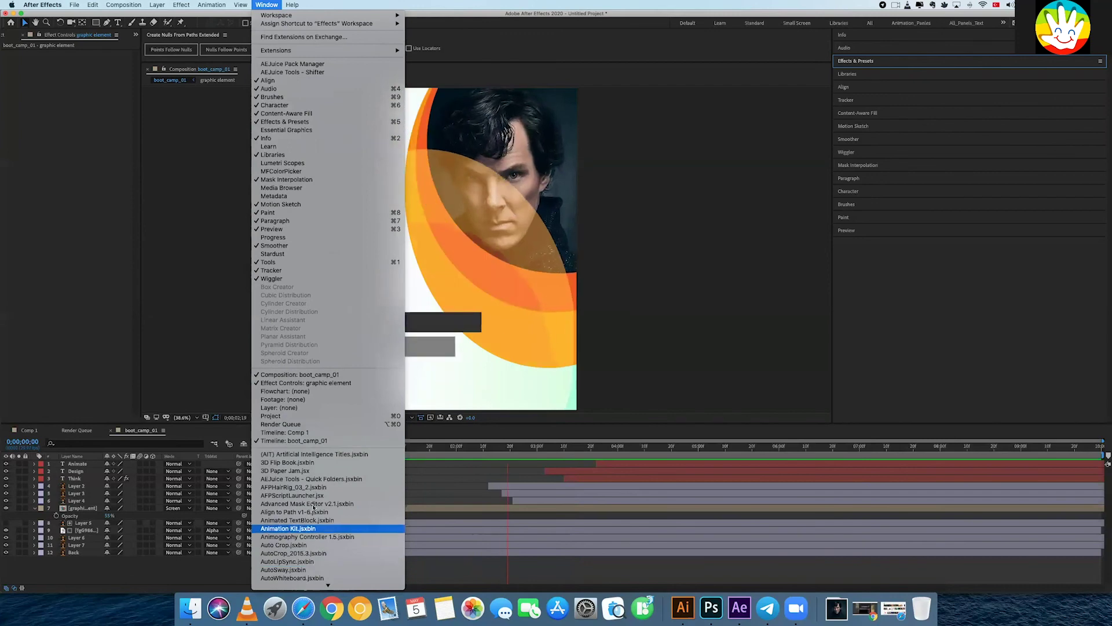
{"action": "scroll", "coordinate": [326, 464], "scroll_direction": "down", "scroll_amount": 2}
{"action": "scroll", "coordinate": [326, 465], "scroll_direction": "down", "scroll_amount": 3}
{"action": "scroll", "coordinate": [326, 464], "scroll_direction": "down", "scroll_amount": 3}
{"action": "scroll", "coordinate": [326, 465], "scroll_direction": "down", "scroll_amount": 3}
{"action": "scroll", "coordinate": [326, 465], "scroll_direction": "down", "scroll_amount": 3}
{"action": "scroll", "coordinate": [326, 465], "scroll_direction": "down", "scroll_amount": 2}
{"action": "scroll", "coordinate": [327, 465], "scroll_direction": "down", "scroll_amount": 2}
{"action": "scroll", "coordinate": [327, 464], "scroll_direction": "down", "scroll_amount": 2}
{"action": "scroll", "coordinate": [326, 465], "scroll_direction": "down", "scroll_amount": 2}
{"action": "scroll", "coordinate": [326, 464], "scroll_direction": "down", "scroll_amount": 4}
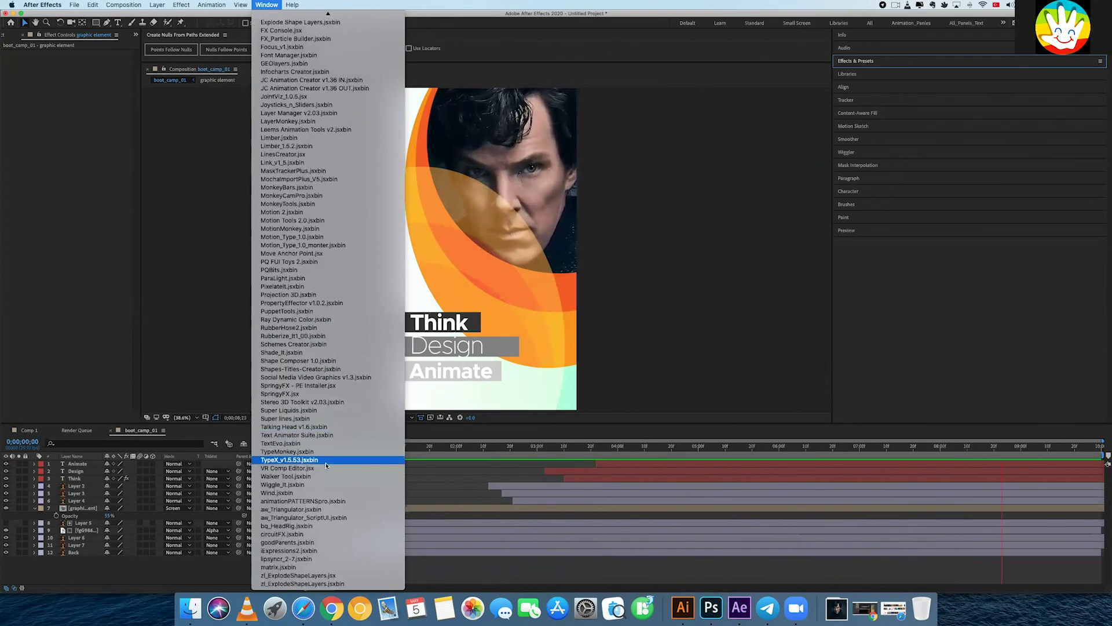
{"action": "scroll", "coordinate": [326, 465], "scroll_direction": "up", "scroll_amount": 4}
{"action": "key", "text": "Escape"}
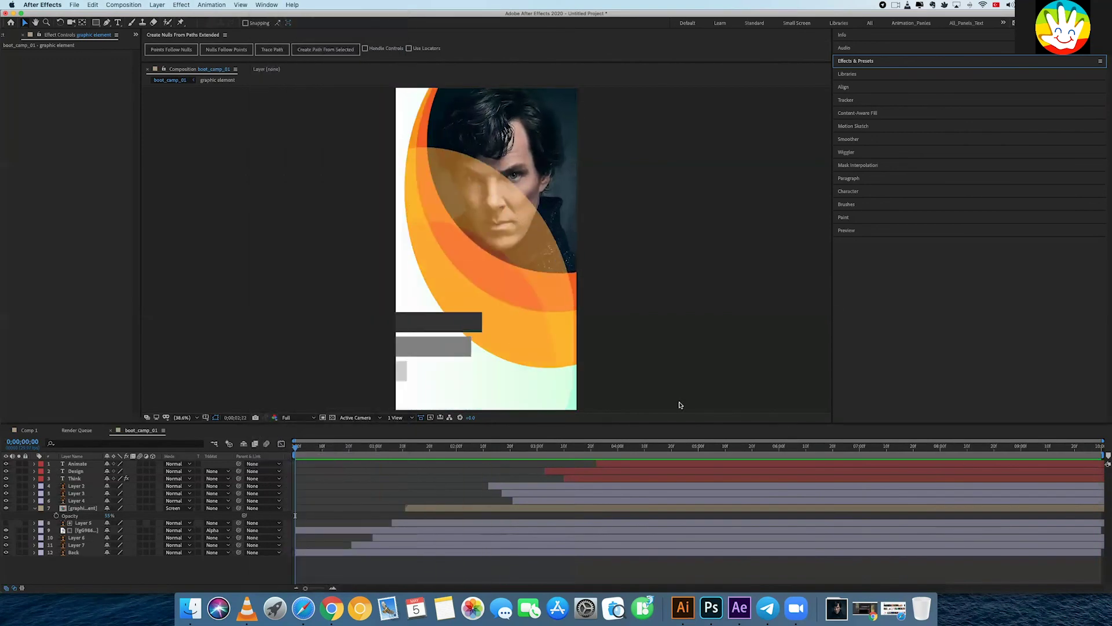